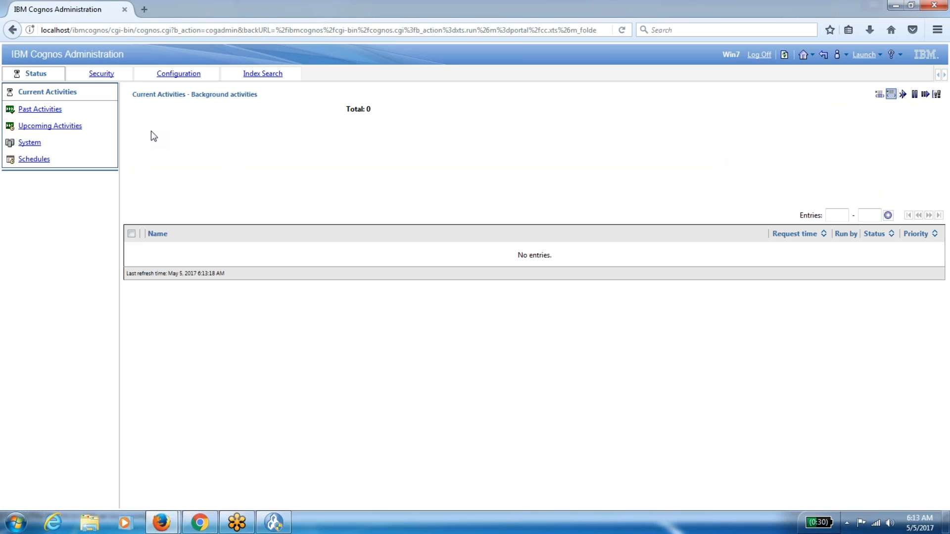
Under Security's Cognos namespace, remove Everyone from the Authors role's members and save.
{"action": "left_click", "coordinate": [100, 75]}
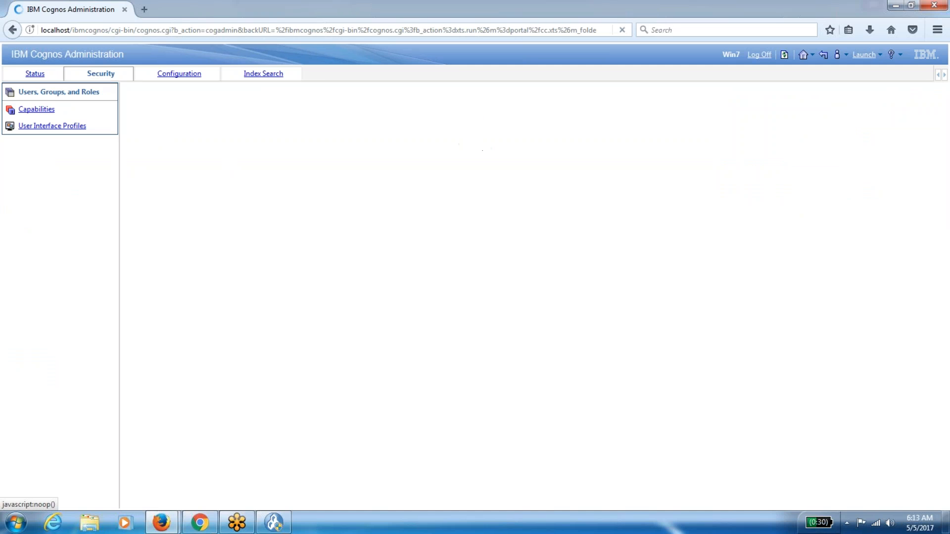
{"action": "left_click", "coordinate": [171, 138]}
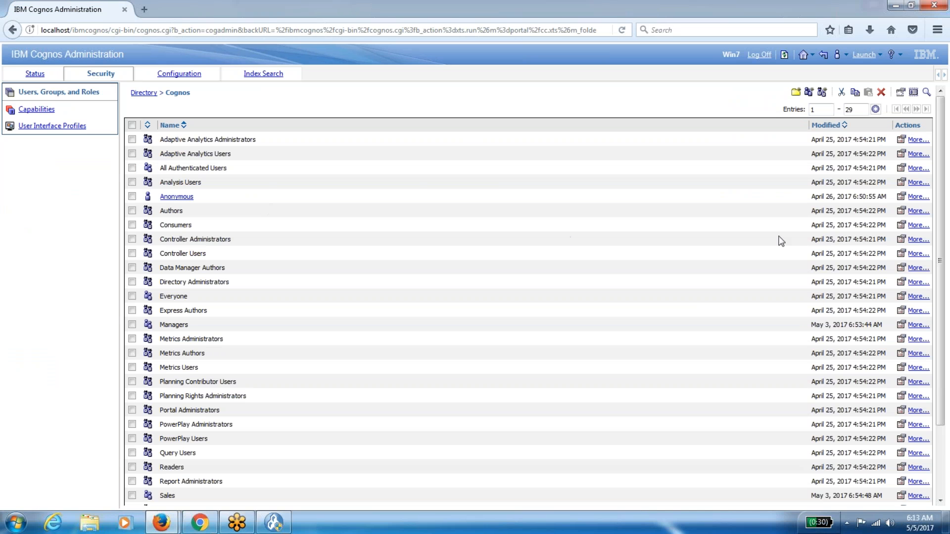
{"action": "left_click", "coordinate": [900, 211]}
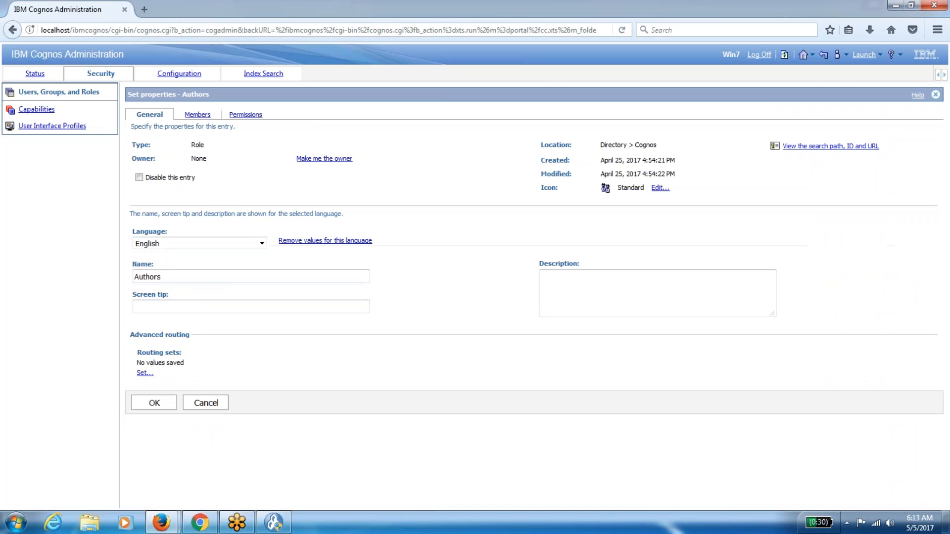
{"action": "left_click", "coordinate": [197, 114]}
{"action": "left_click", "coordinate": [140, 177]}
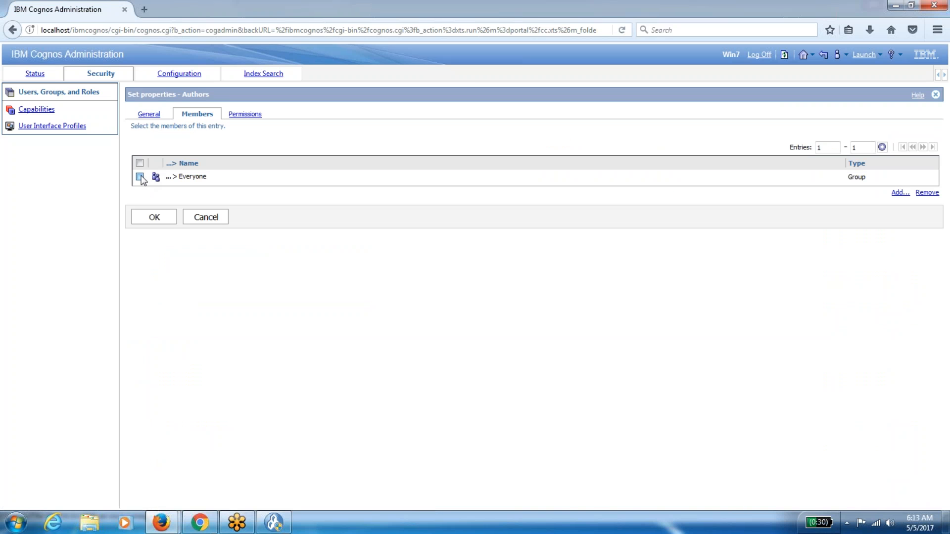
{"action": "left_click", "coordinate": [923, 194]}
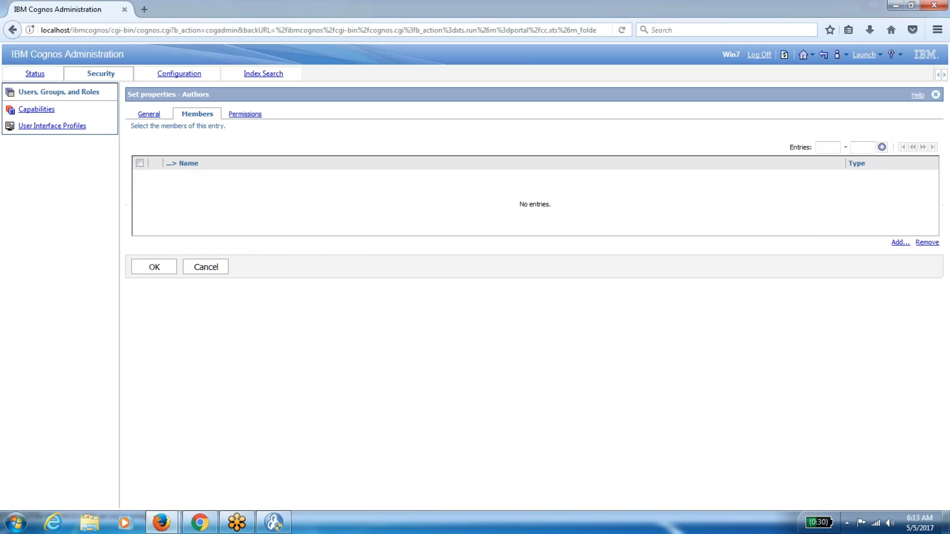
{"action": "left_click", "coordinate": [163, 267]}
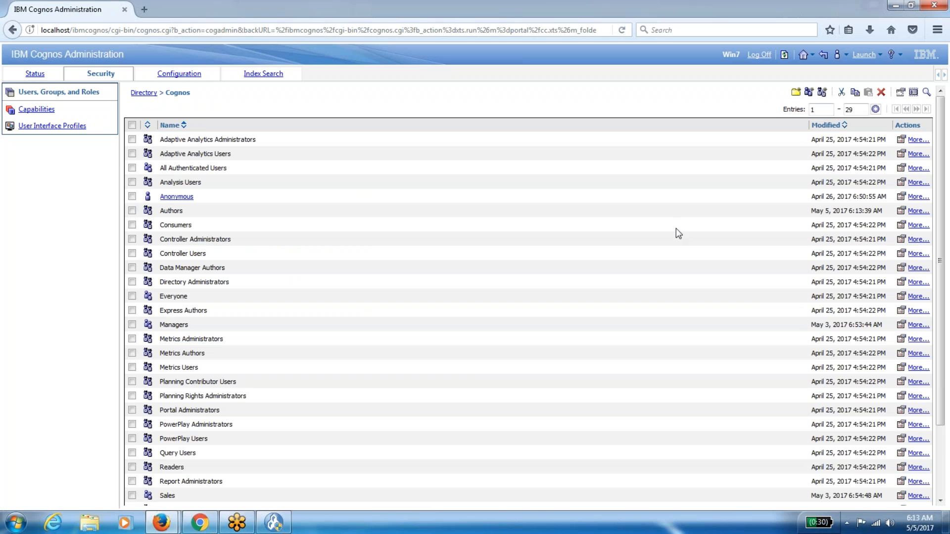
Remove Everyone from the Consumers role's members and save.
{"action": "left_click", "coordinate": [900, 226]}
{"action": "left_click", "coordinate": [189, 118]}
{"action": "left_click", "coordinate": [139, 177]}
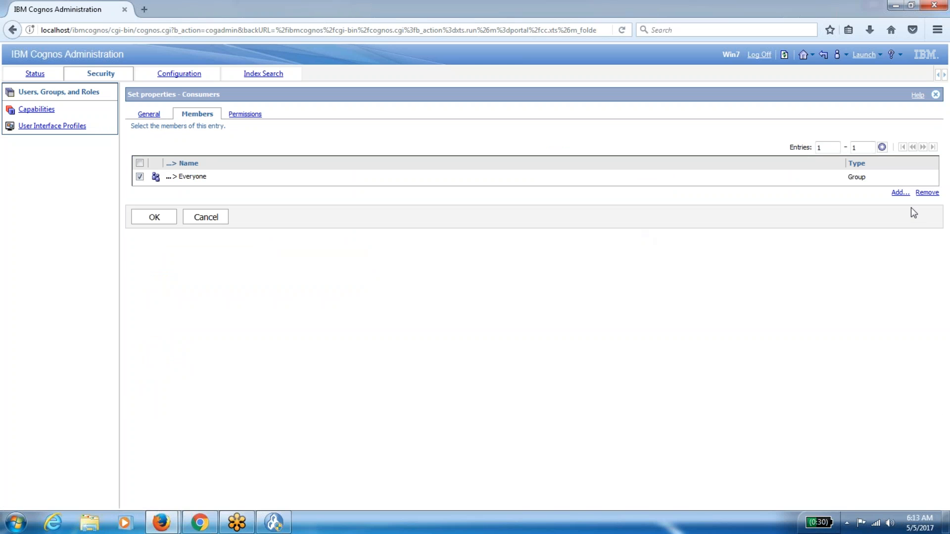
{"action": "left_click", "coordinate": [926, 193]}
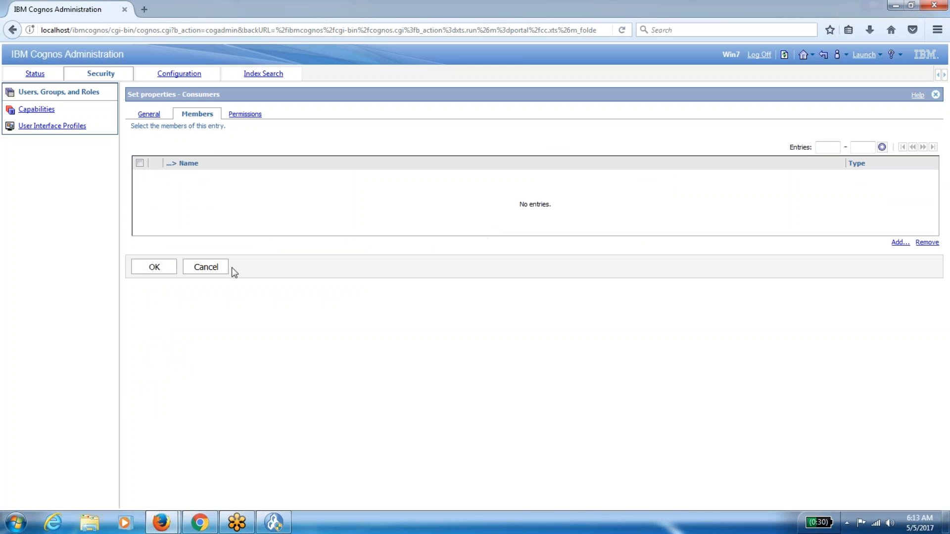
{"action": "left_click", "coordinate": [155, 267]}
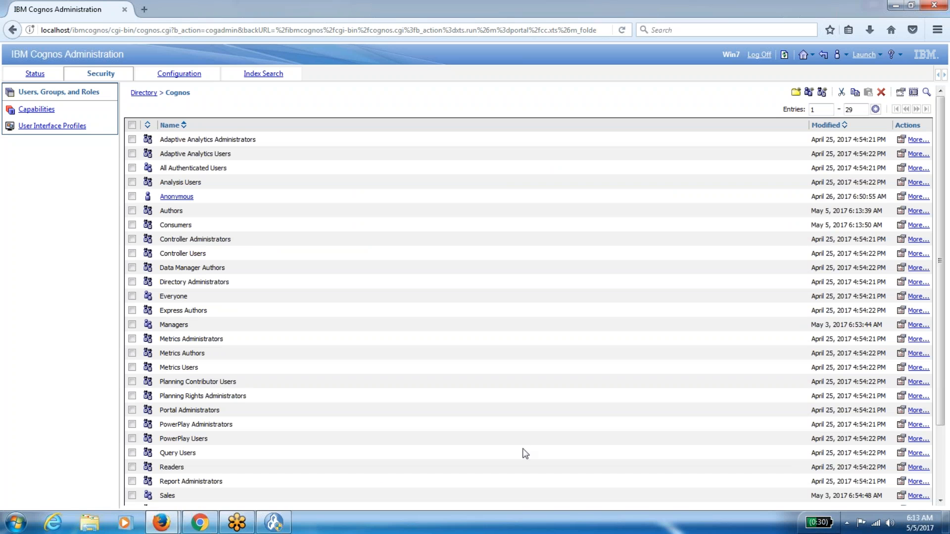
Remove Everyone from the Query Users role's members and save.
{"action": "left_click", "coordinate": [901, 453]}
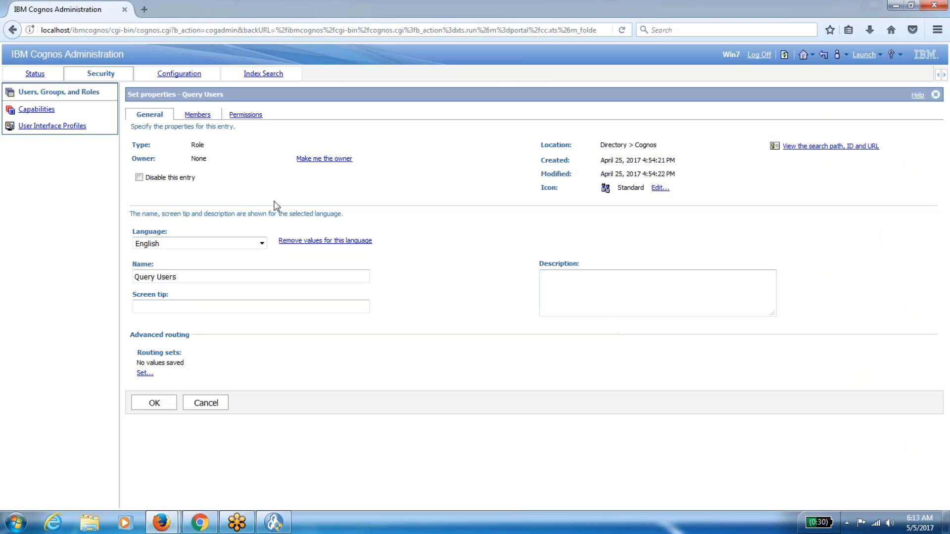
{"action": "left_click", "coordinate": [197, 116]}
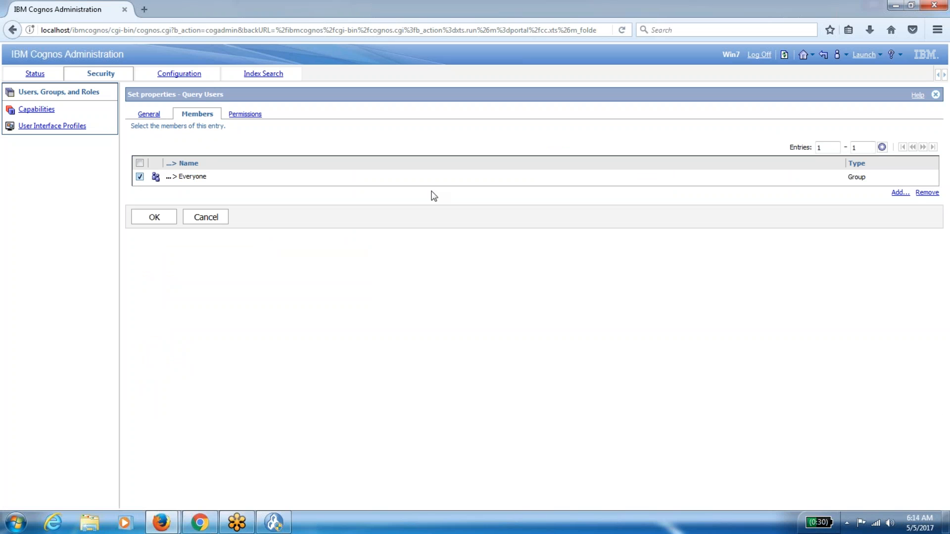
{"action": "left_click", "coordinate": [919, 193]}
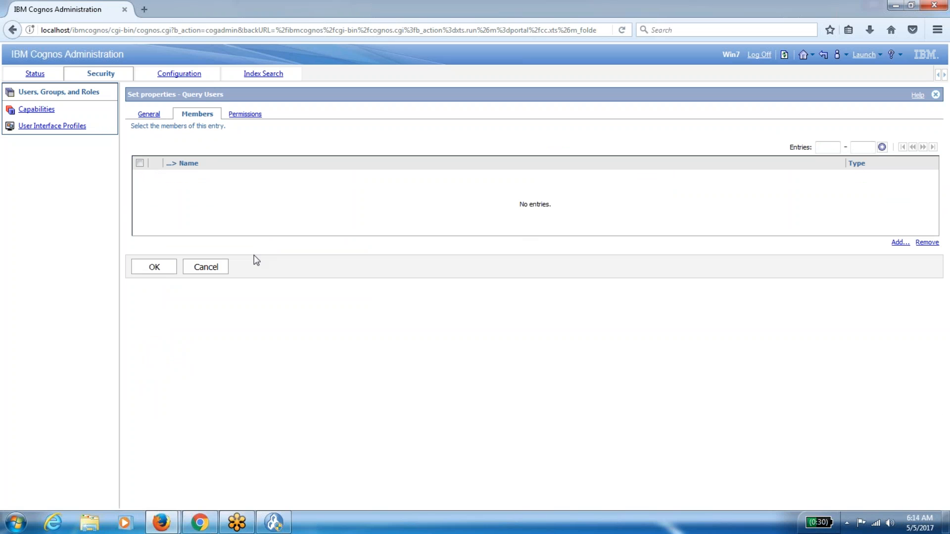
{"action": "left_click", "coordinate": [154, 267]}
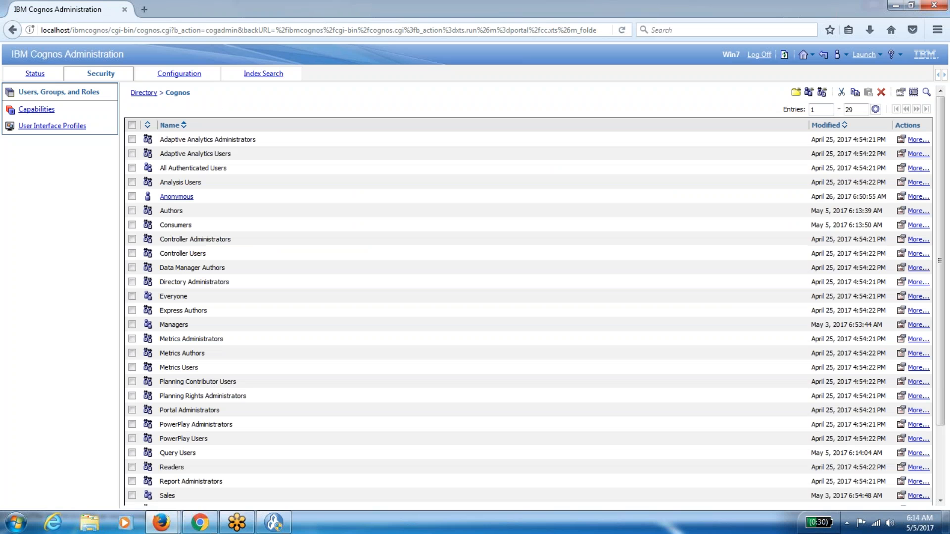
Remove Everyone from the Readers role's members and save.
{"action": "left_click", "coordinate": [900, 467]}
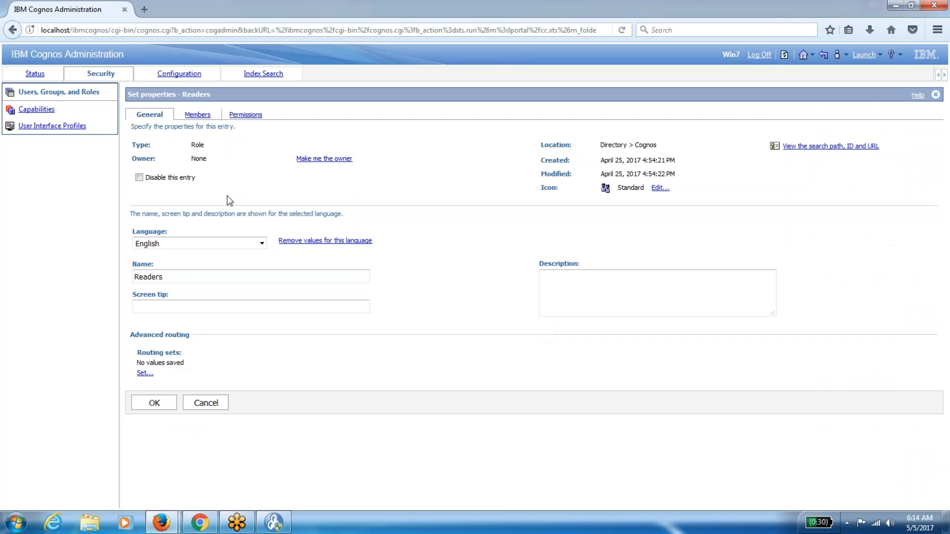
{"action": "left_click", "coordinate": [197, 115]}
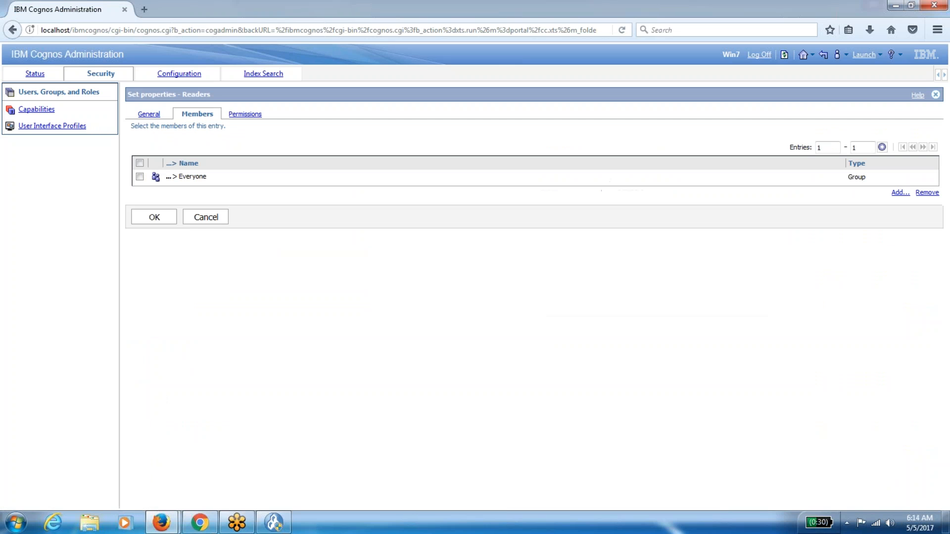
{"action": "left_click", "coordinate": [139, 176]}
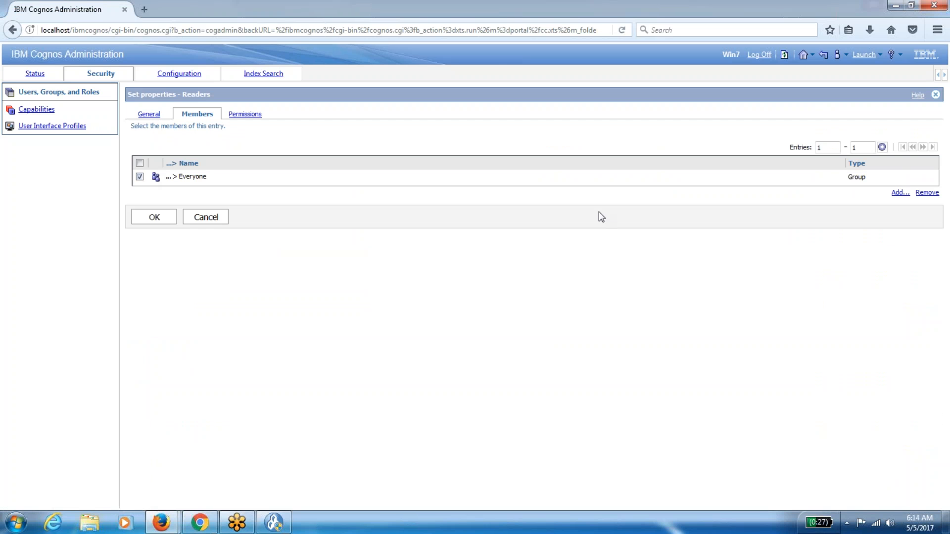
{"action": "left_click", "coordinate": [927, 193]}
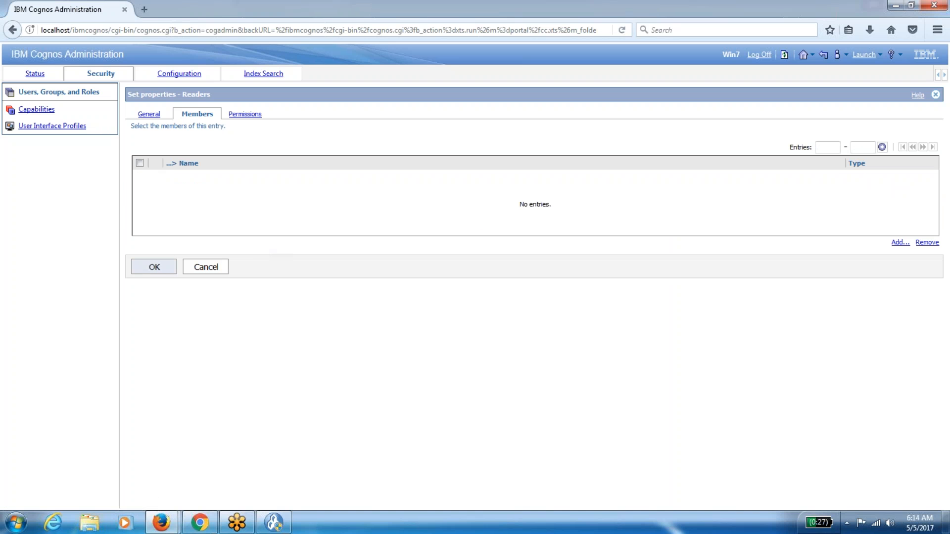
{"action": "left_click", "coordinate": [155, 271]}
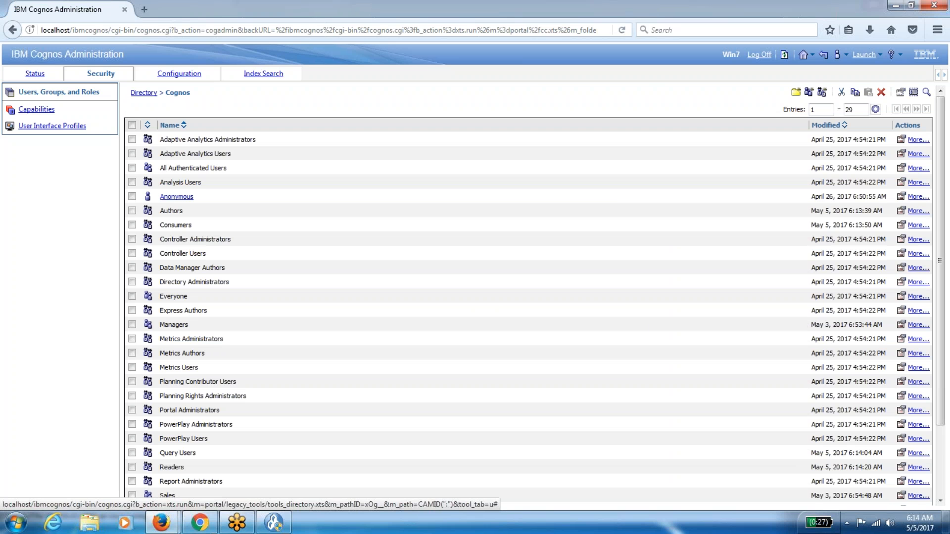
Remove Everyone from the Express Authors role's members and save.
{"action": "left_click", "coordinate": [900, 312]}
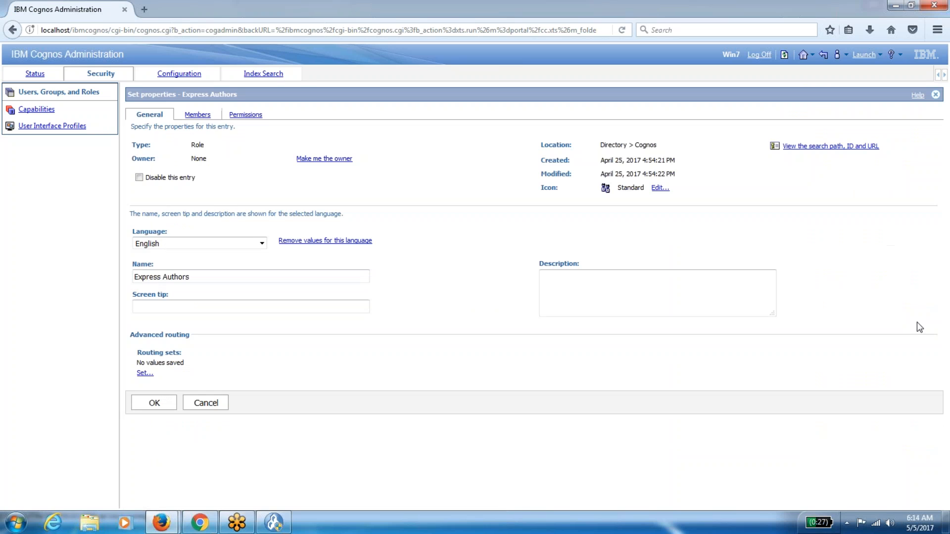
{"action": "left_click", "coordinate": [199, 115]}
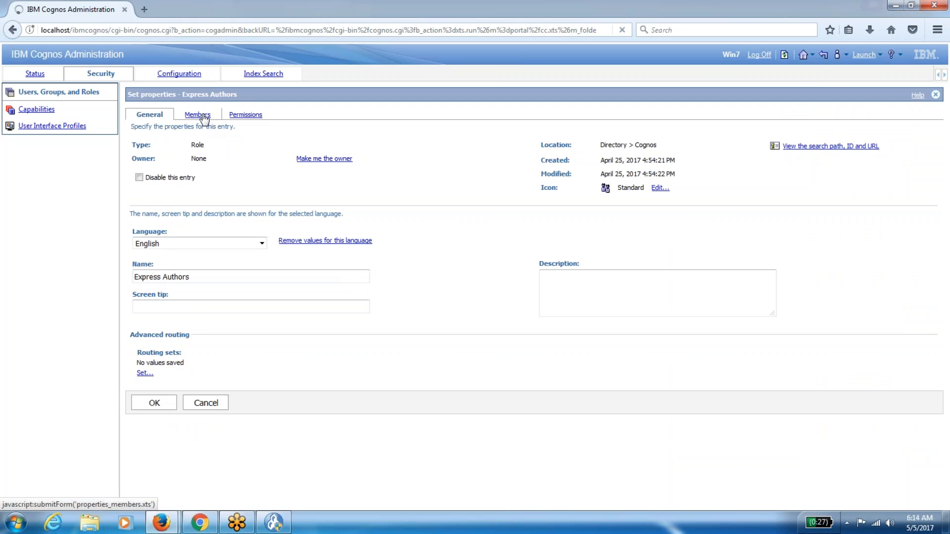
{"action": "left_click", "coordinate": [140, 177]}
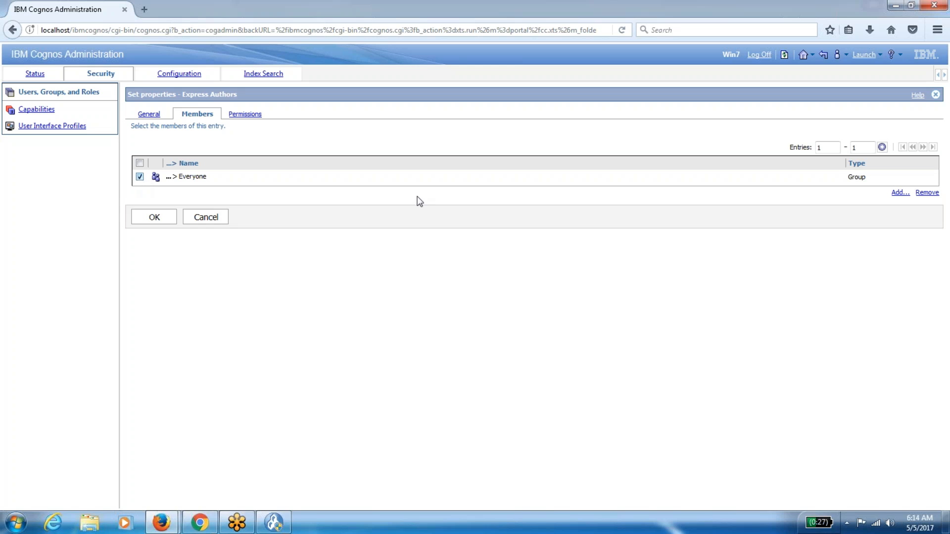
{"action": "left_click", "coordinate": [926, 193]}
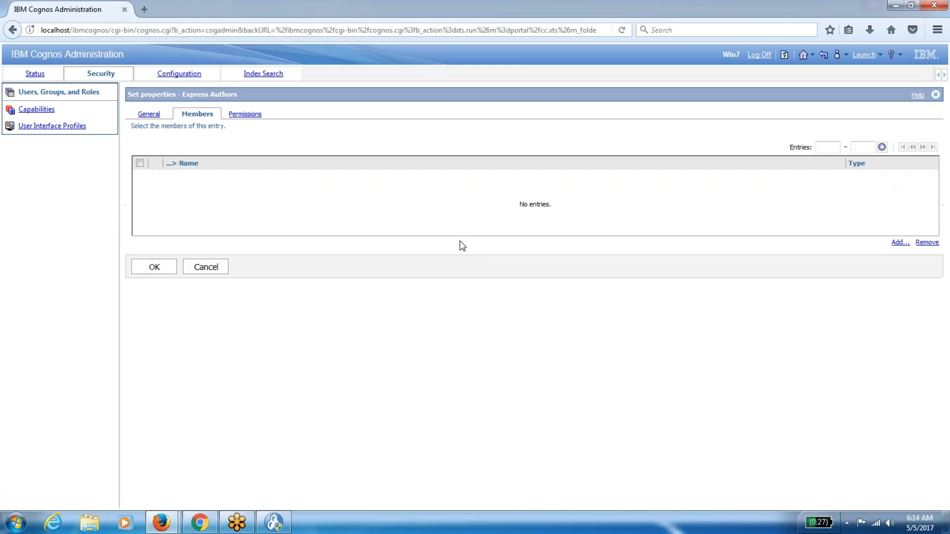
{"action": "left_click", "coordinate": [167, 268]}
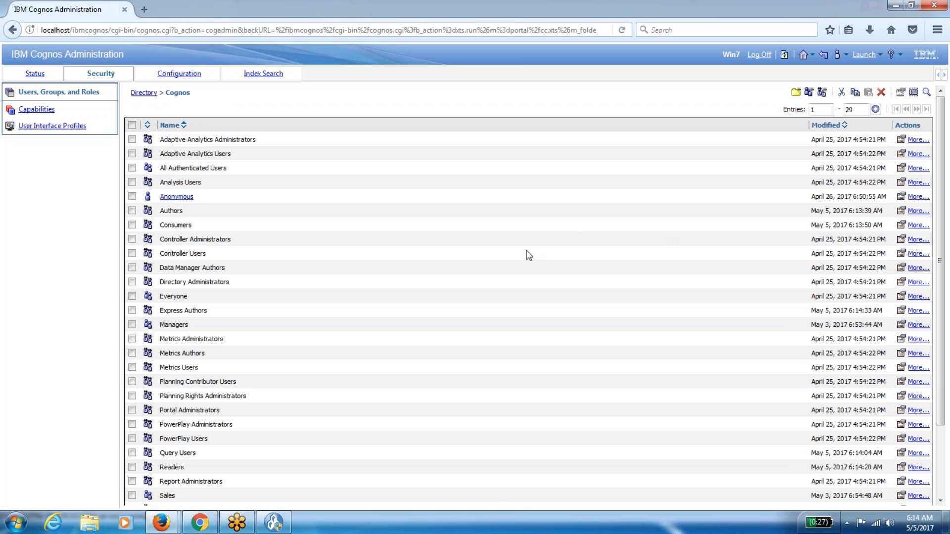
Remove Everyone from the Analysis Users role's members and save.
{"action": "left_click", "coordinate": [901, 181]}
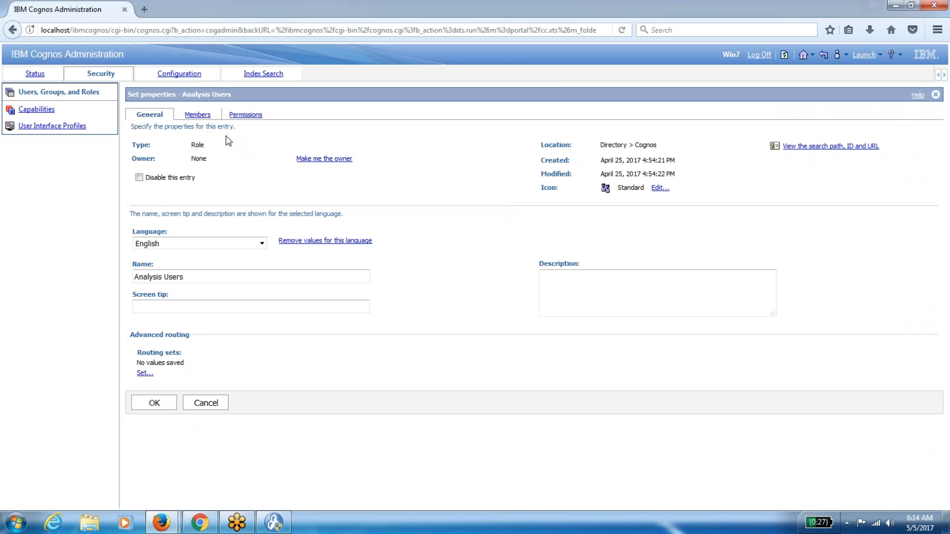
{"action": "left_click", "coordinate": [197, 114]}
{"action": "left_click", "coordinate": [140, 177]}
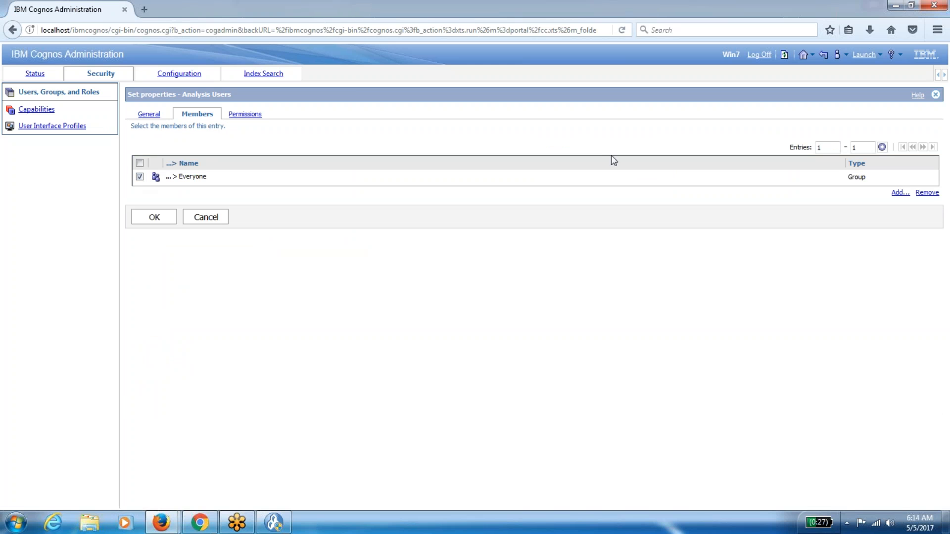
{"action": "left_click", "coordinate": [921, 193]}
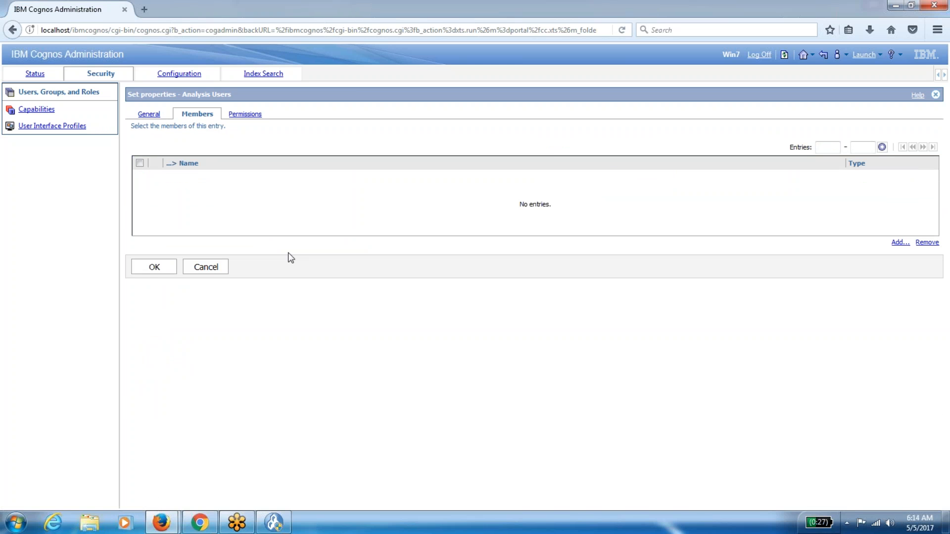
{"action": "left_click", "coordinate": [152, 267]}
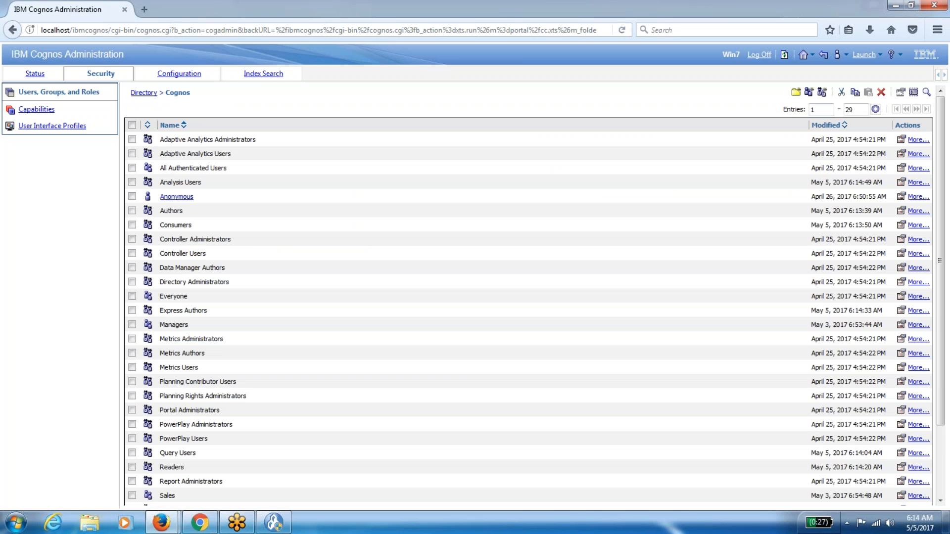
Remove Everyone from the Statistics Authors role's members and save.
{"action": "scroll", "coordinate": [528, 295], "scroll_direction": "down", "scroll_amount": 3}
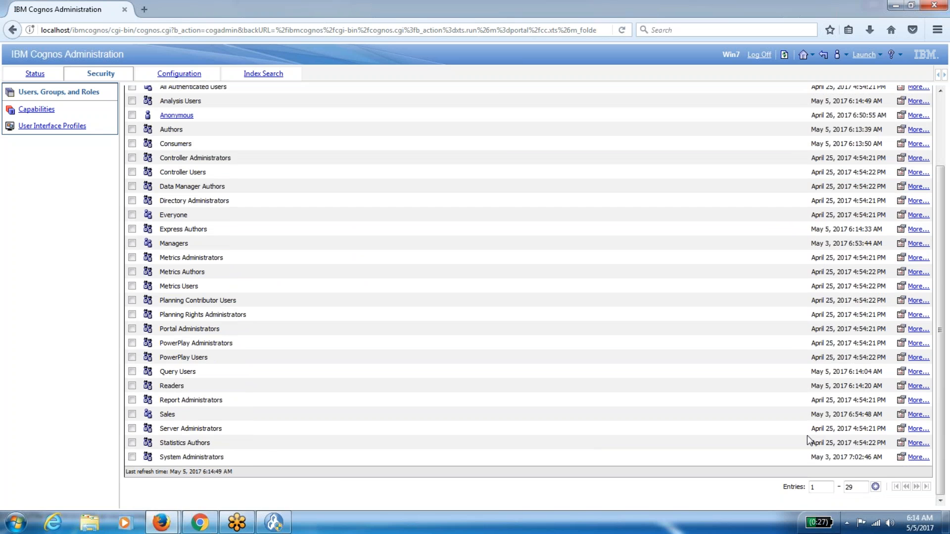
{"action": "left_click", "coordinate": [900, 443]}
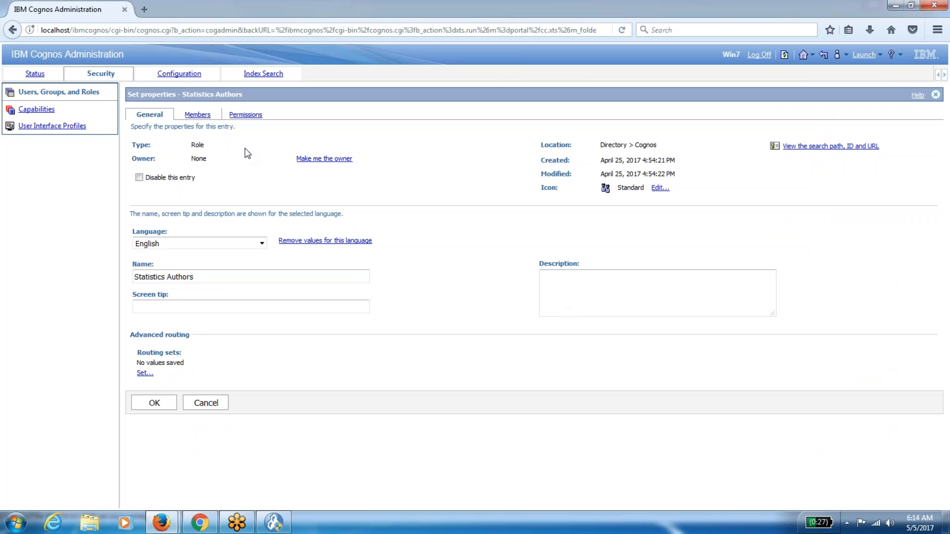
{"action": "left_click", "coordinate": [197, 114]}
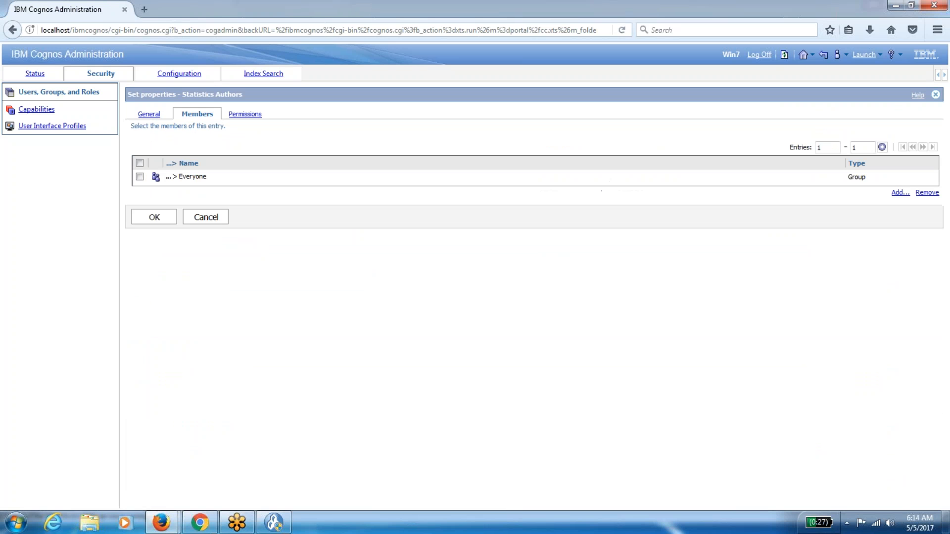
{"action": "left_click", "coordinate": [141, 178]}
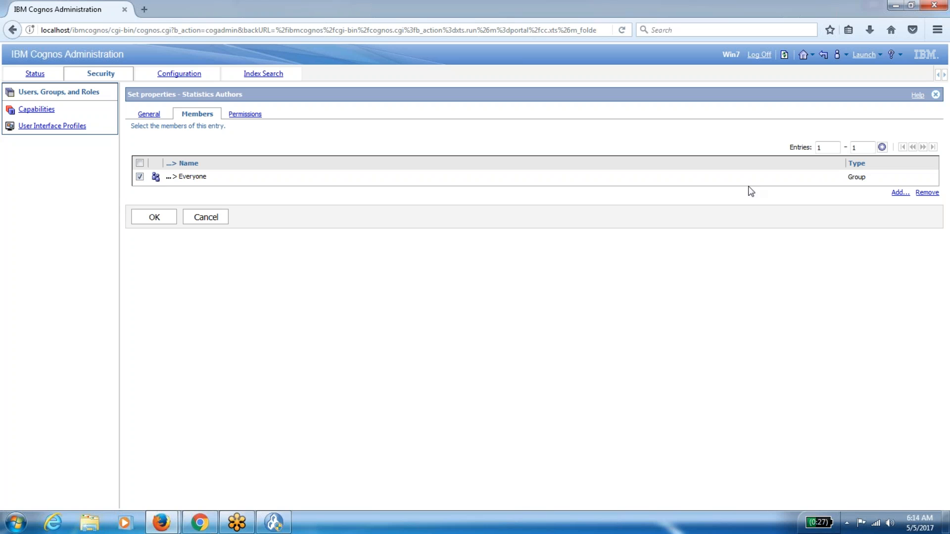
{"action": "left_click", "coordinate": [933, 193]}
{"action": "left_click", "coordinate": [148, 268]}
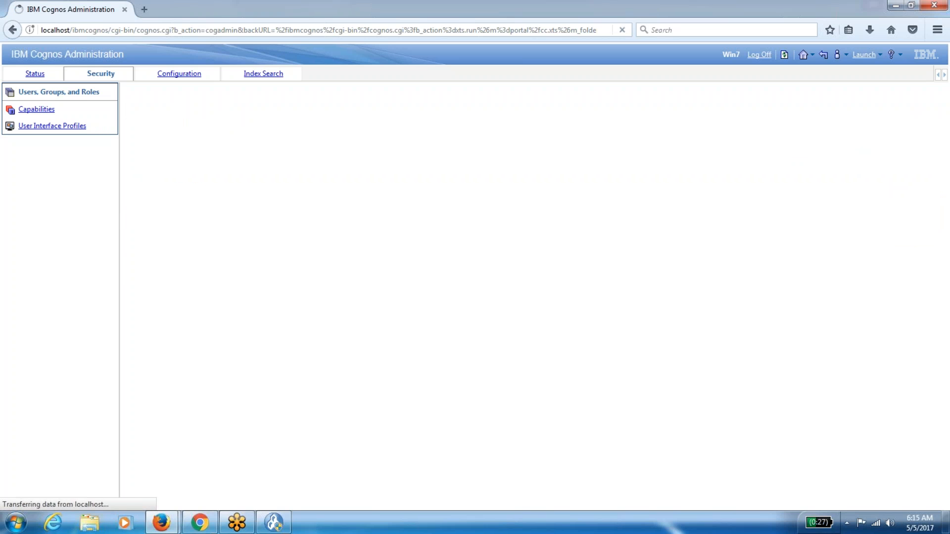
{"action": "scroll", "coordinate": [529, 295], "scroll_direction": "down", "scroll_amount": 3}
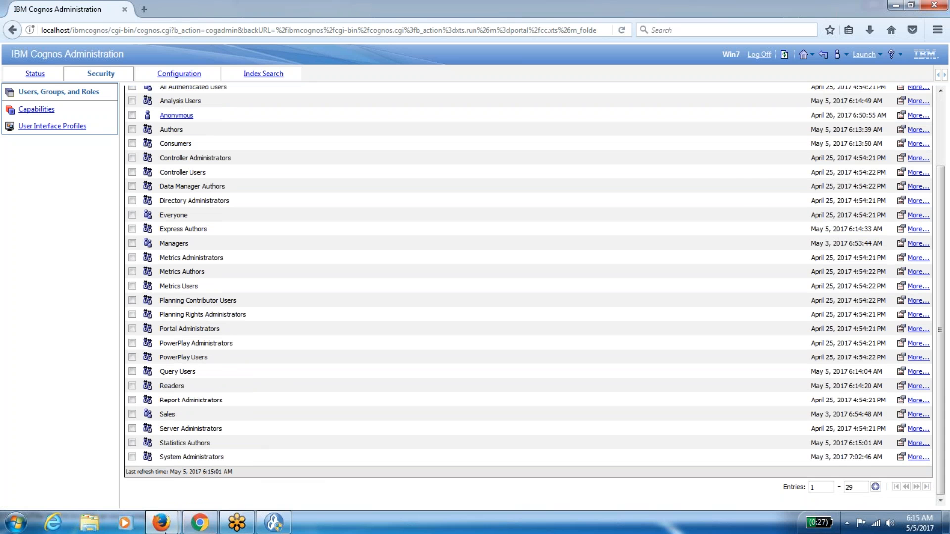
Refresh the Public Folders window and check which studios the Launch menu offers.
{"action": "mouse_move", "coordinate": [161, 522]}
{"action": "left_click", "coordinate": [251, 453]}
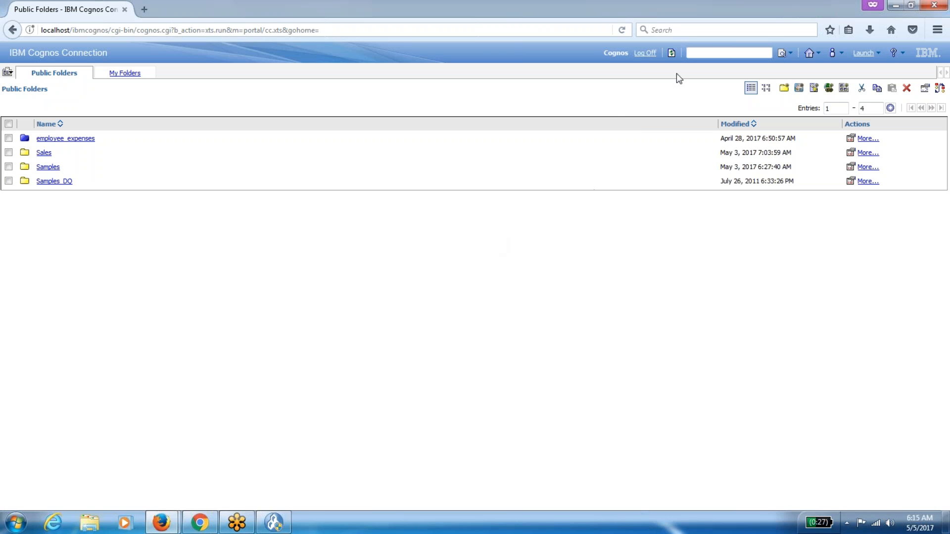
{"action": "left_click", "coordinate": [671, 52]}
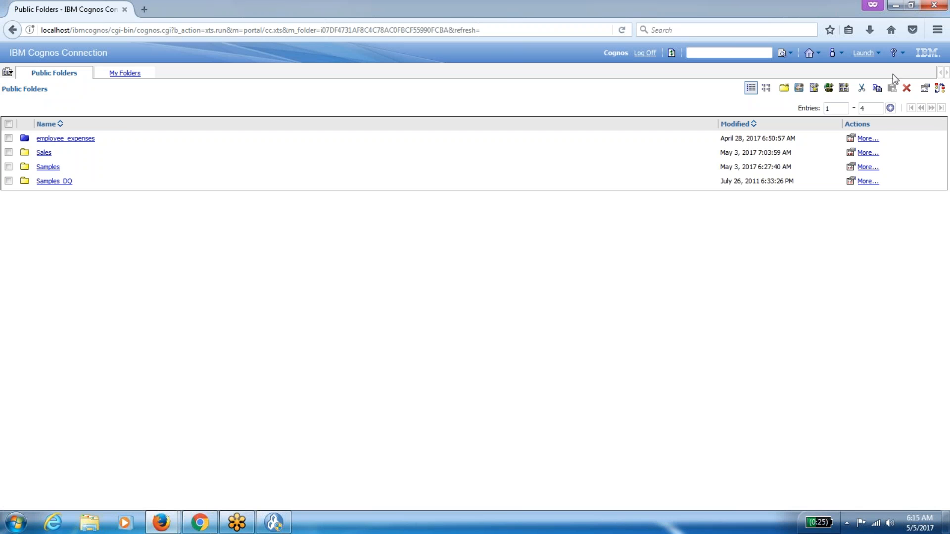
{"action": "left_click", "coordinate": [873, 56]}
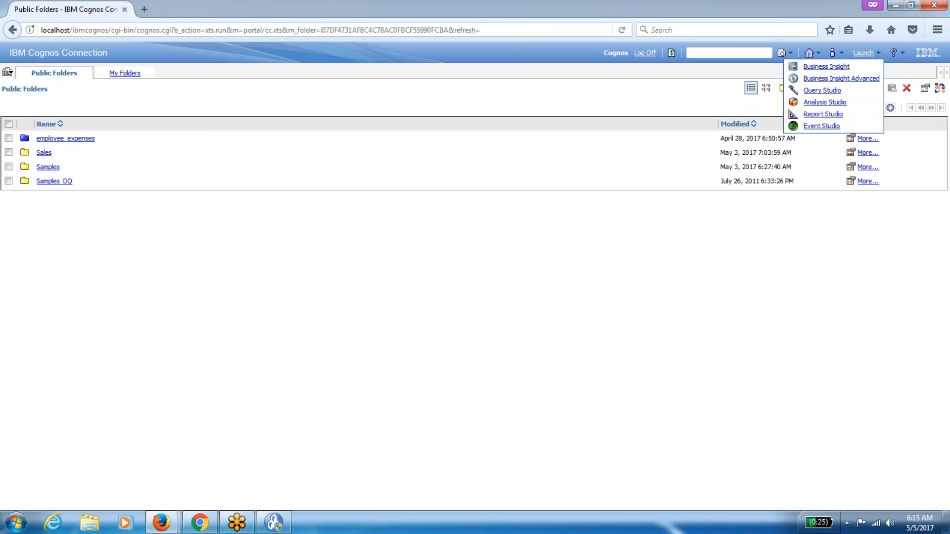
Log off Cognos Connection and log back on with the Cognos user's ID and password.
{"action": "left_click", "coordinate": [645, 53]}
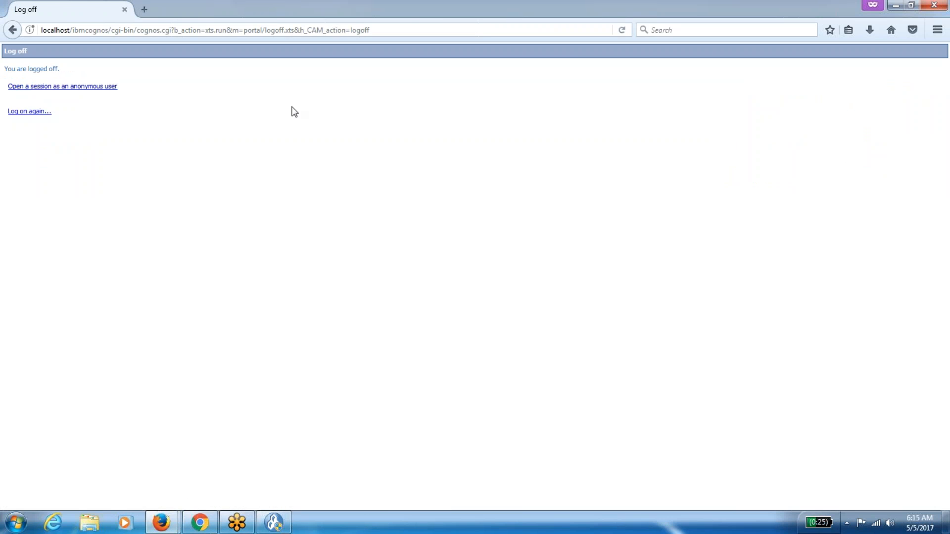
{"action": "left_click", "coordinate": [30, 112]}
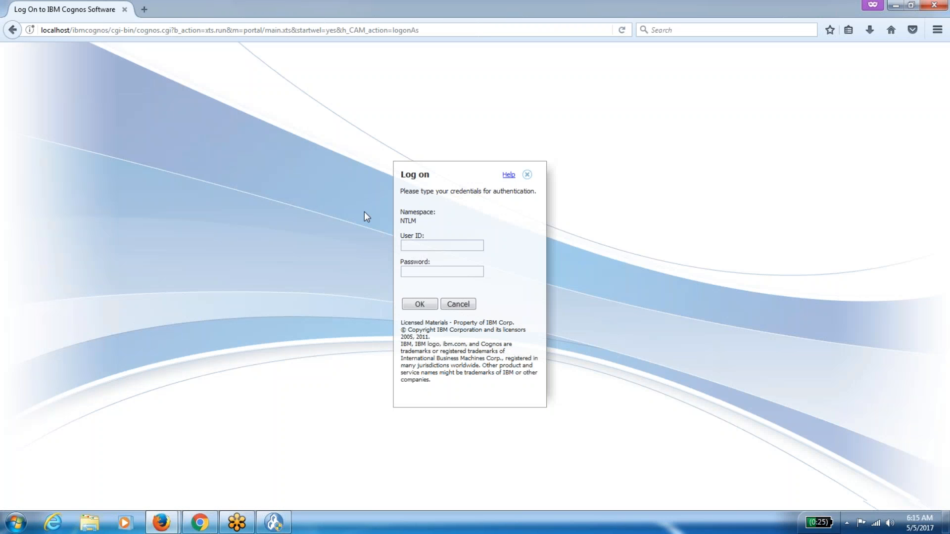
{"action": "left_click", "coordinate": [433, 246]}
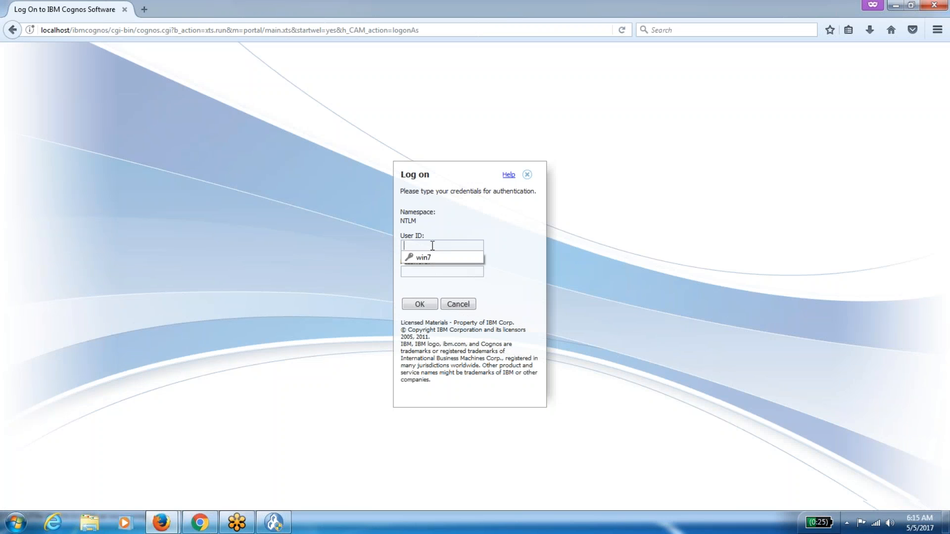
{"action": "key", "text": "Tab"}
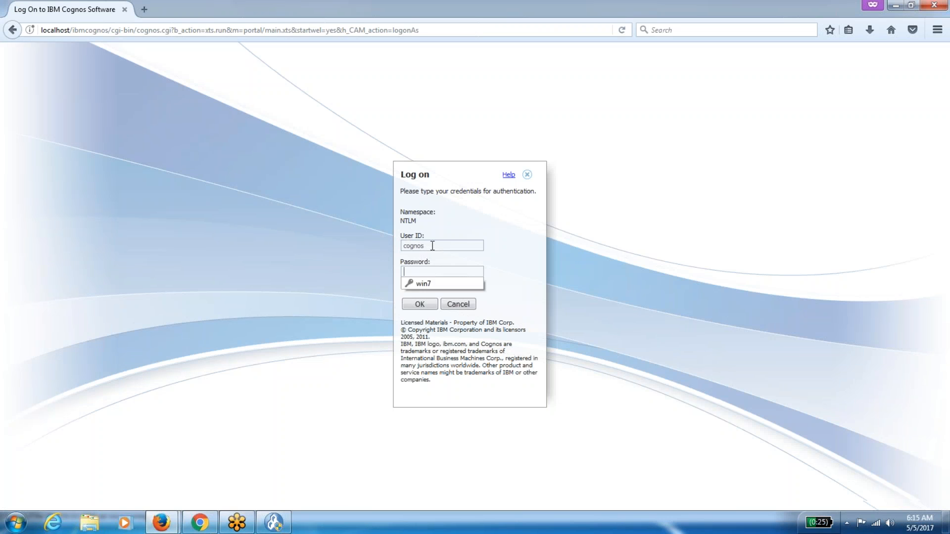
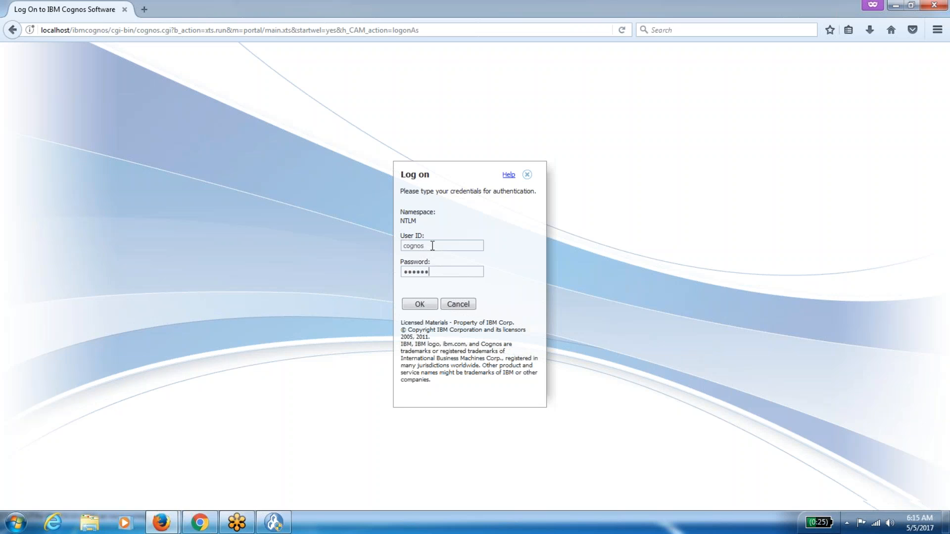
{"action": "key", "text": "Return"}
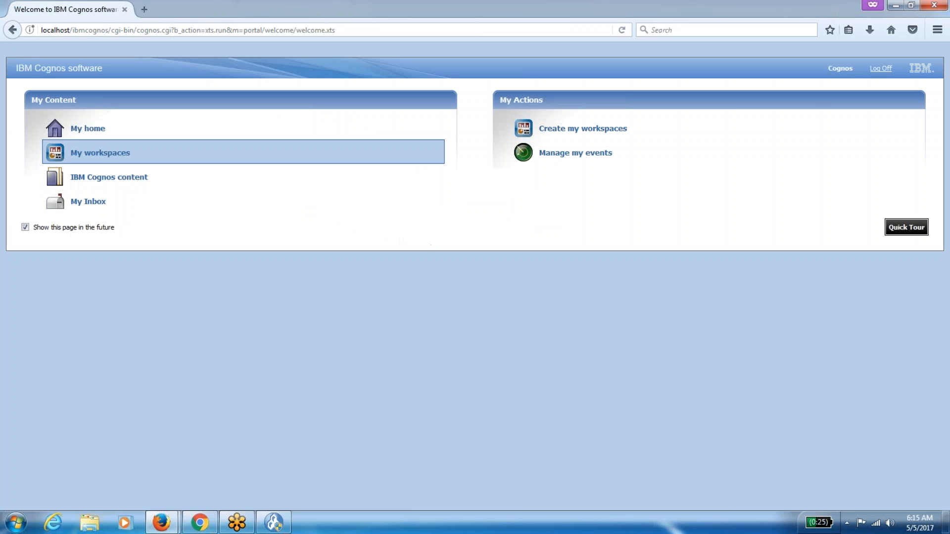
Confirm this user's launchable studios from My home, then return to Cognos Administration.
{"action": "left_click", "coordinate": [102, 133]}
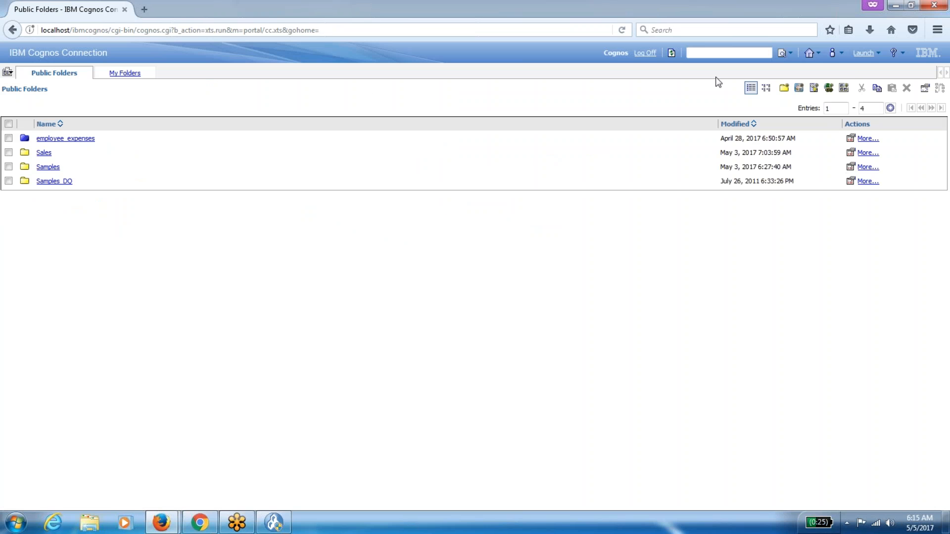
{"action": "left_click", "coordinate": [879, 53]}
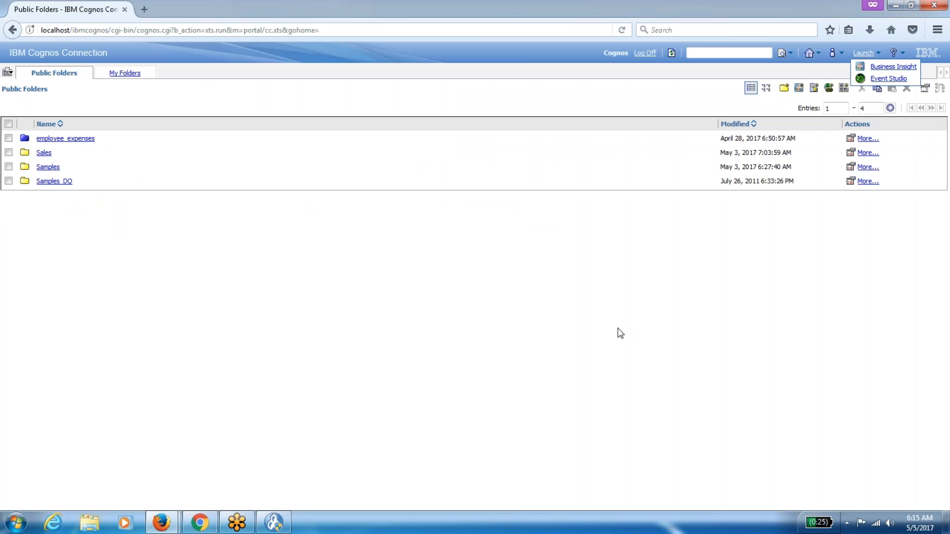
{"action": "left_click", "coordinate": [602, 333]}
{"action": "mouse_move", "coordinate": [165, 524]}
{"action": "left_click", "coordinate": [100, 482]}
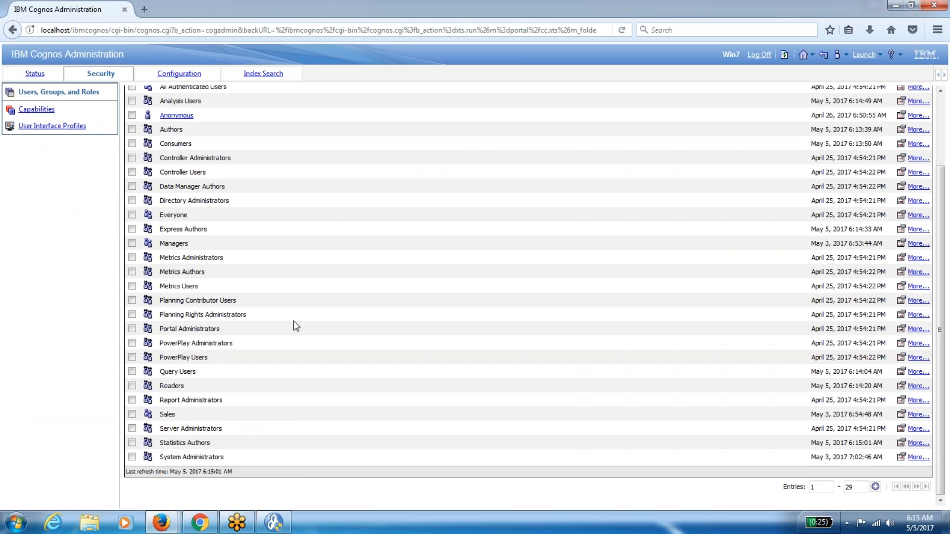
Remove Everyone from the Data Manager Authors role's members and save.
{"action": "scroll", "coordinate": [529, 292], "scroll_direction": "up", "scroll_amount": 3}
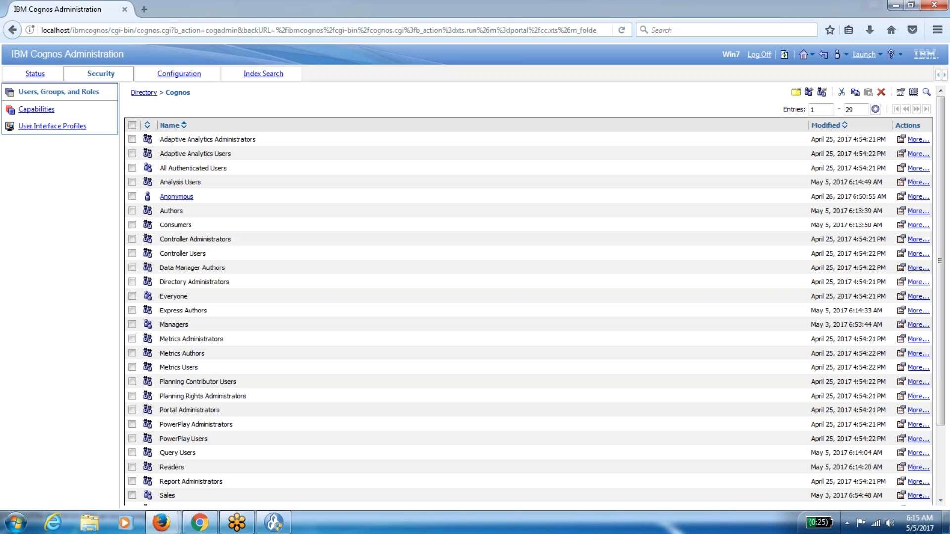
{"action": "scroll", "coordinate": [528, 292], "scroll_direction": "down", "scroll_amount": 3}
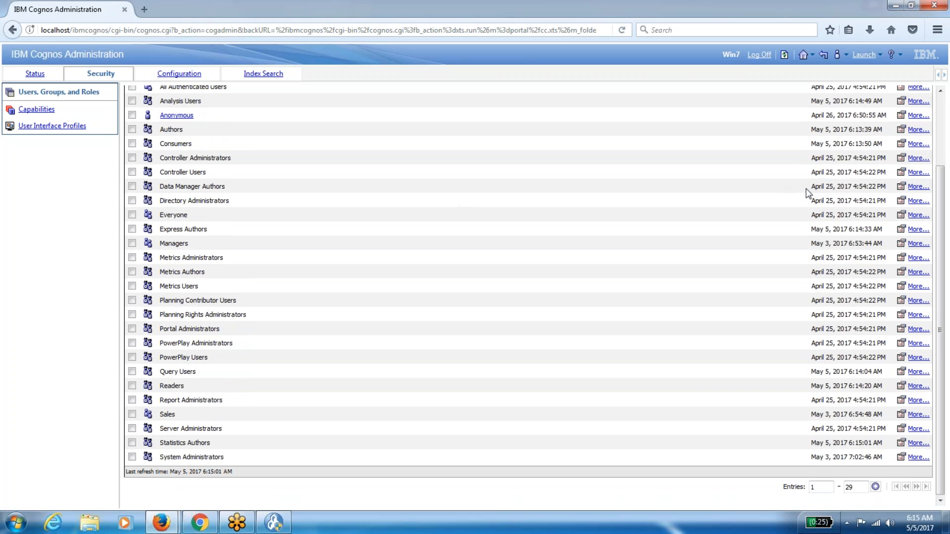
{"action": "left_click", "coordinate": [901, 186]}
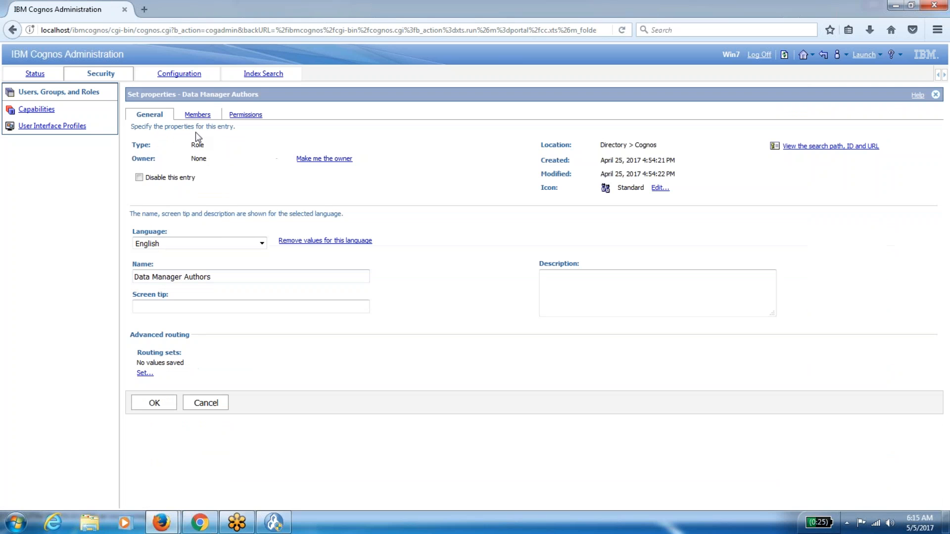
{"action": "left_click", "coordinate": [192, 117]}
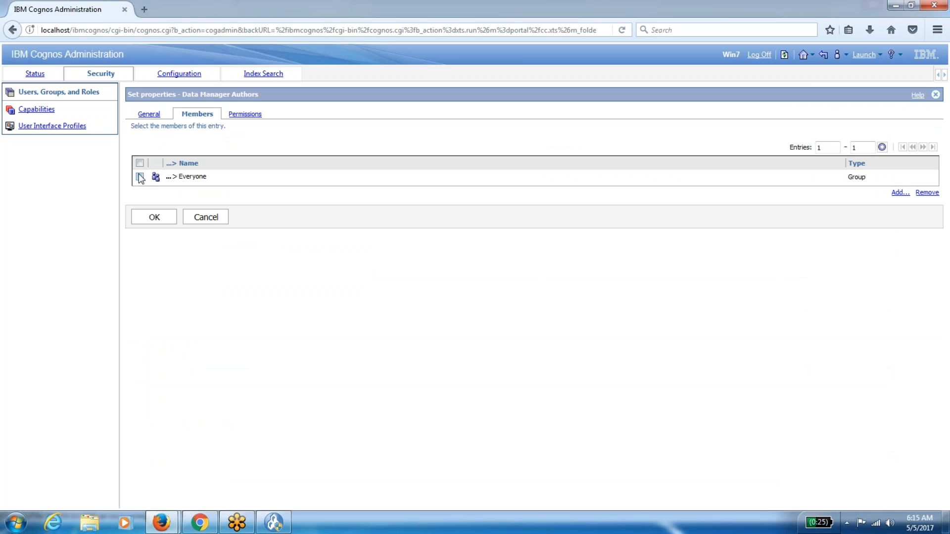
{"action": "left_click", "coordinate": [934, 194]}
{"action": "left_click", "coordinate": [148, 270]}
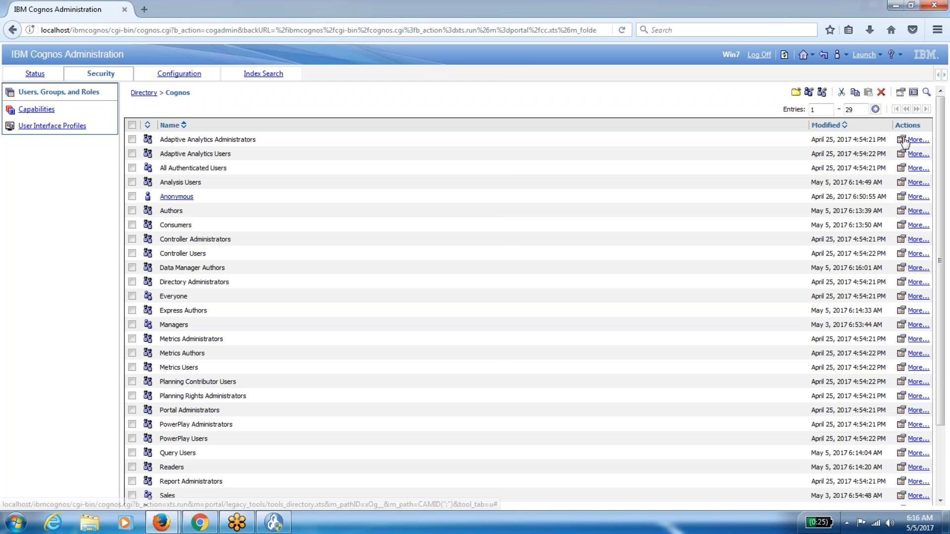
Check the members of Adaptive Analytics Administrators and Portal Administrators, cancelling without changes.
{"action": "left_click", "coordinate": [901, 139]}
{"action": "left_click", "coordinate": [197, 114]}
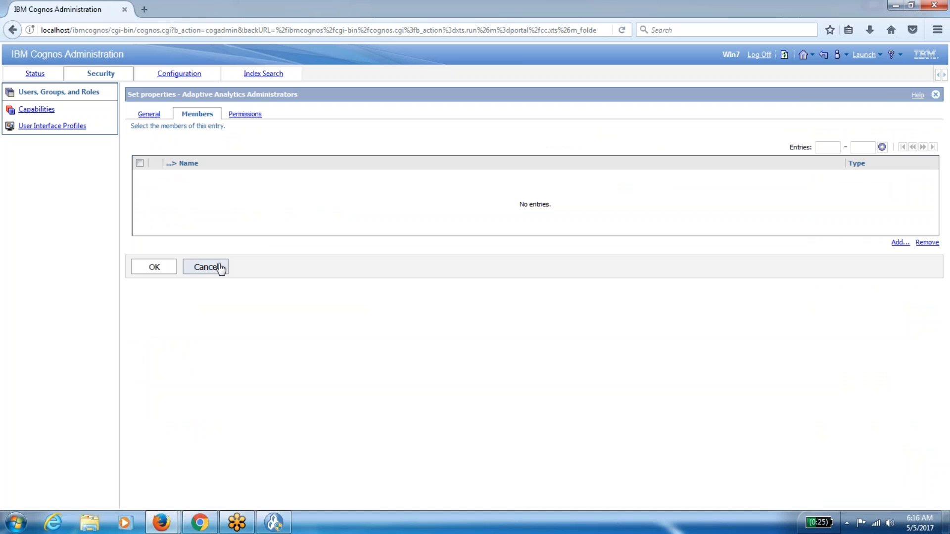
{"action": "left_click", "coordinate": [213, 270]}
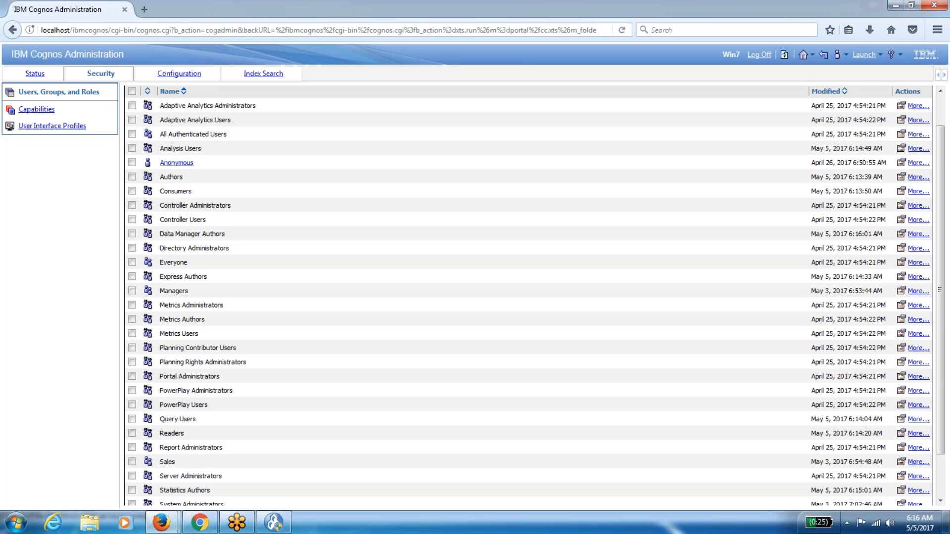
{"action": "scroll", "coordinate": [826, 198], "scroll_direction": "down", "scroll_amount": 3}
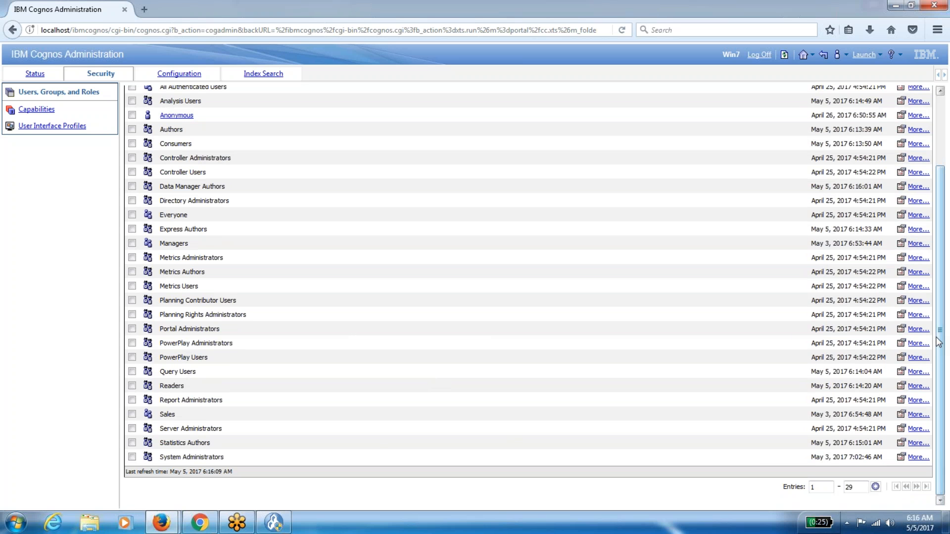
{"action": "left_click", "coordinate": [901, 329]}
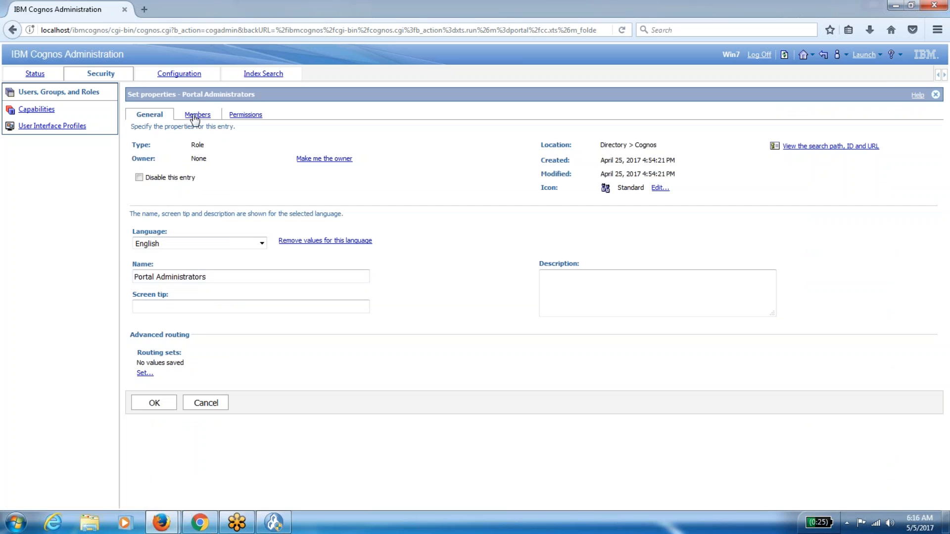
{"action": "left_click", "coordinate": [196, 115]}
{"action": "left_click", "coordinate": [206, 270]}
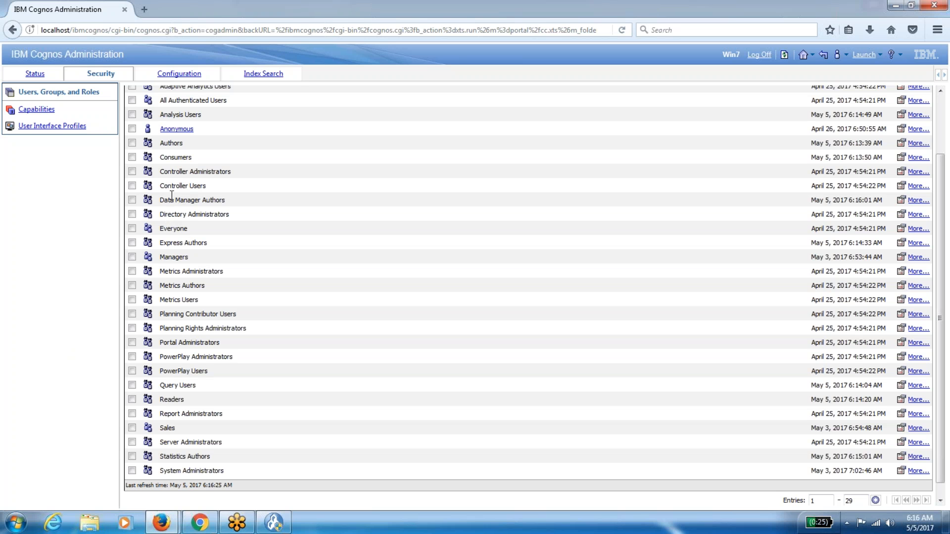
{"action": "scroll", "coordinate": [171, 196], "scroll_direction": "up", "scroll_amount": 3}
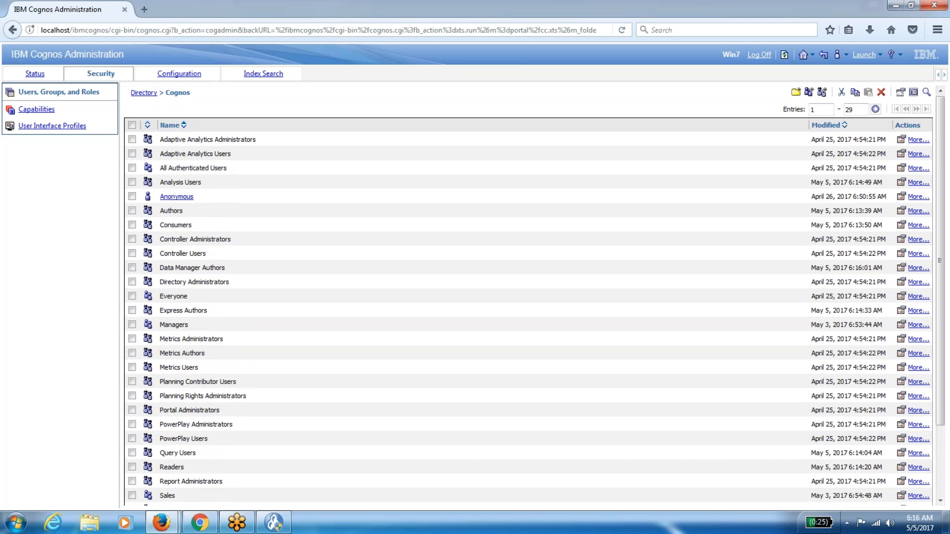
{"action": "left_click", "coordinate": [200, 522]}
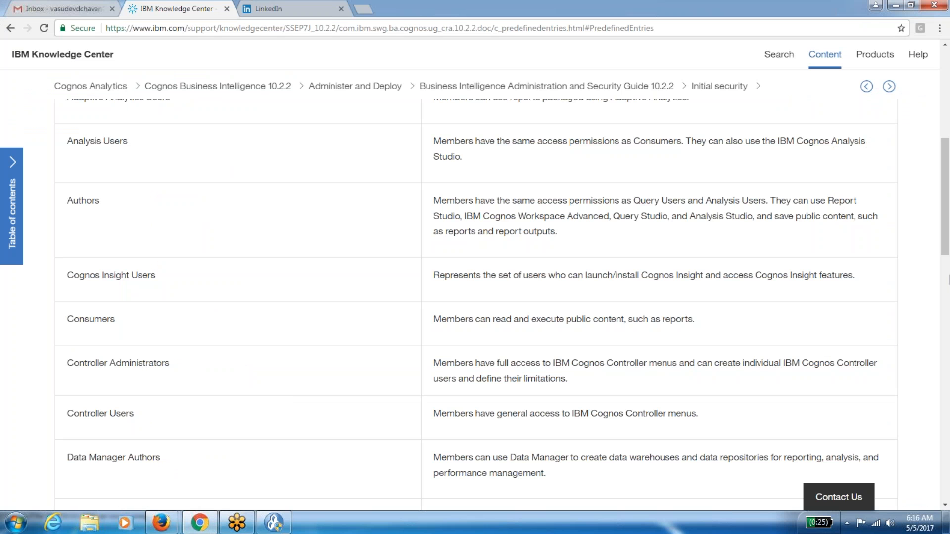
{"action": "left_click_drag", "start_coordinate": [946, 235], "coordinate": [947, 143]}
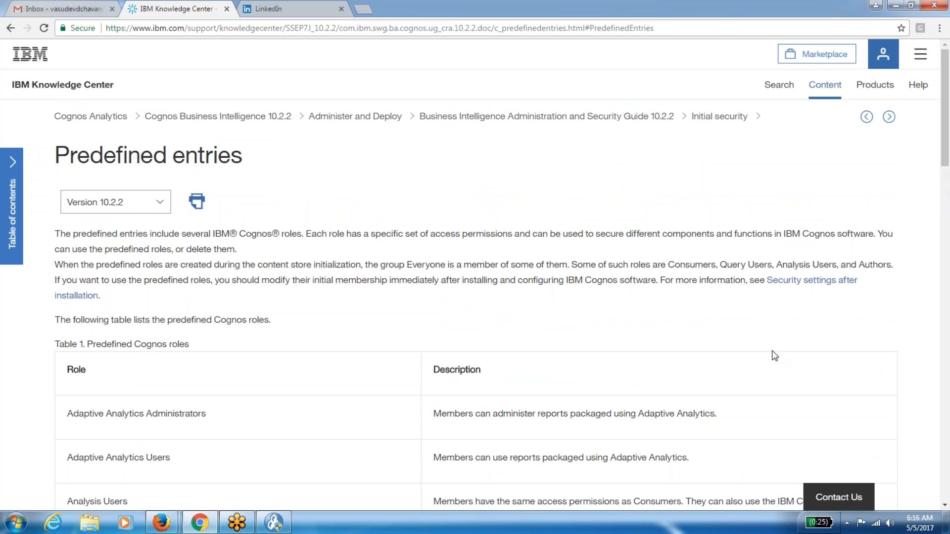
{"action": "key", "text": "ctrl+f"}
{"action": "type", "text": "event"}
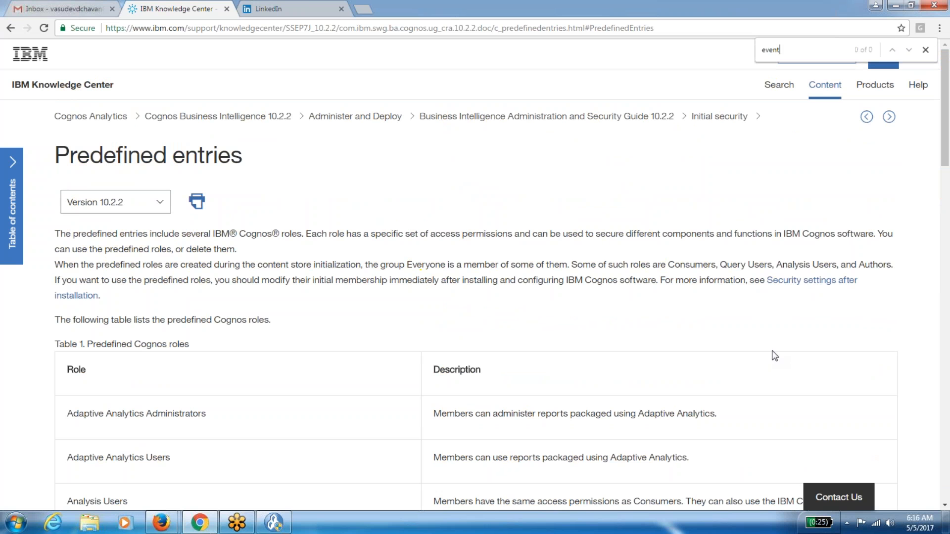
{"action": "key", "text": "BackSpace"}
{"action": "key", "text": "BackSpace"}
{"action": "key", "text": "BackSpace"}
{"action": "key", "text": "BackSpace"}
{"action": "key", "text": "BackSpace"}
{"action": "key", "text": "alt+Tab"}
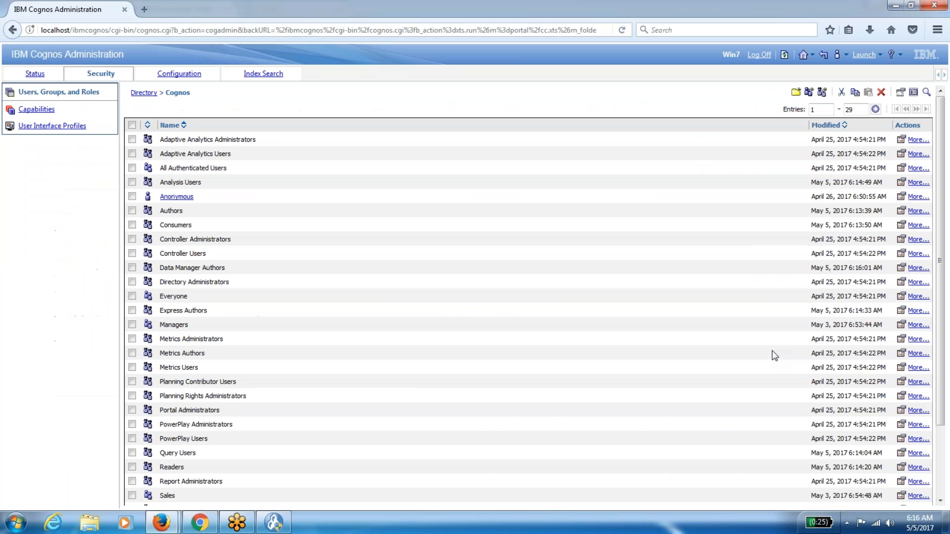
{"action": "left_click", "coordinate": [784, 56]}
{"action": "key", "text": "alt+Tab"}
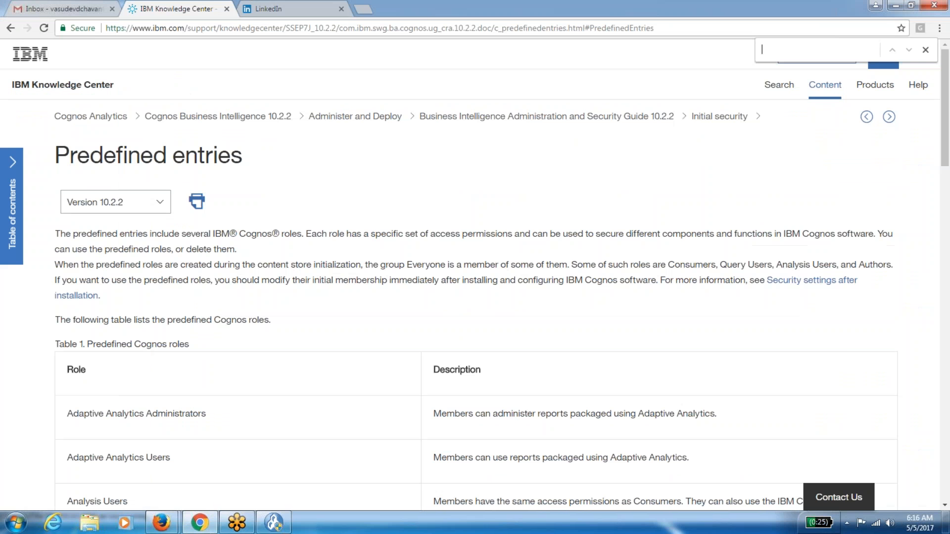
{"action": "key", "text": "alt+Tab"}
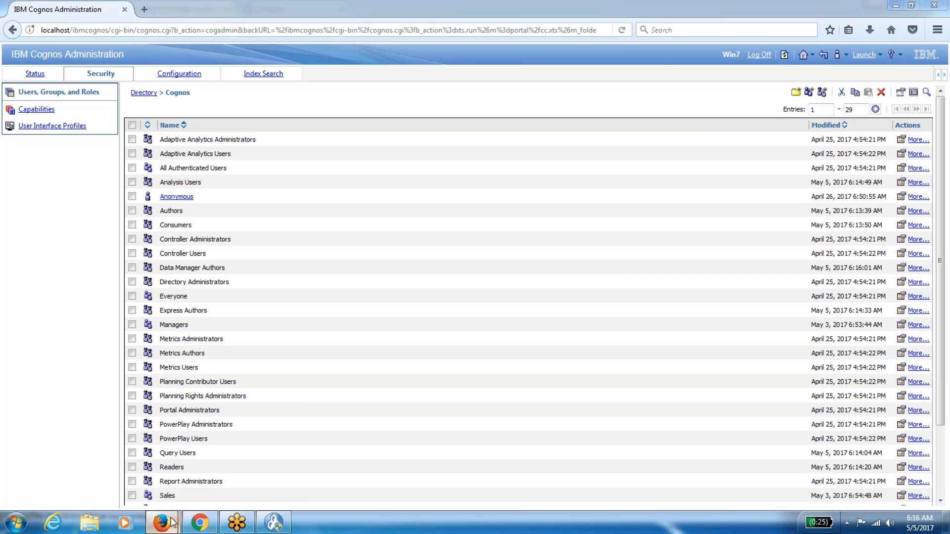
Refresh the Public Folders window and review the launchable studios list.
{"action": "mouse_move", "coordinate": [171, 522]}
{"action": "left_click", "coordinate": [251, 465]}
{"action": "left_click", "coordinate": [671, 53]}
{"action": "left_click", "coordinate": [874, 55]}
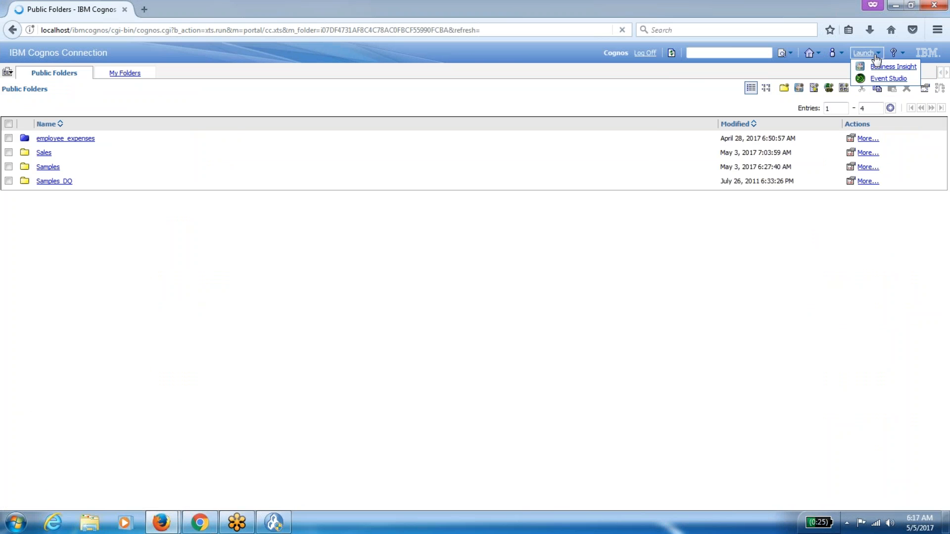
{"action": "left_click", "coordinate": [626, 95]}
Log off and log back on with the other Cognos user's ID and password.
{"action": "left_click", "coordinate": [644, 54]}
{"action": "left_click", "coordinate": [28, 111]}
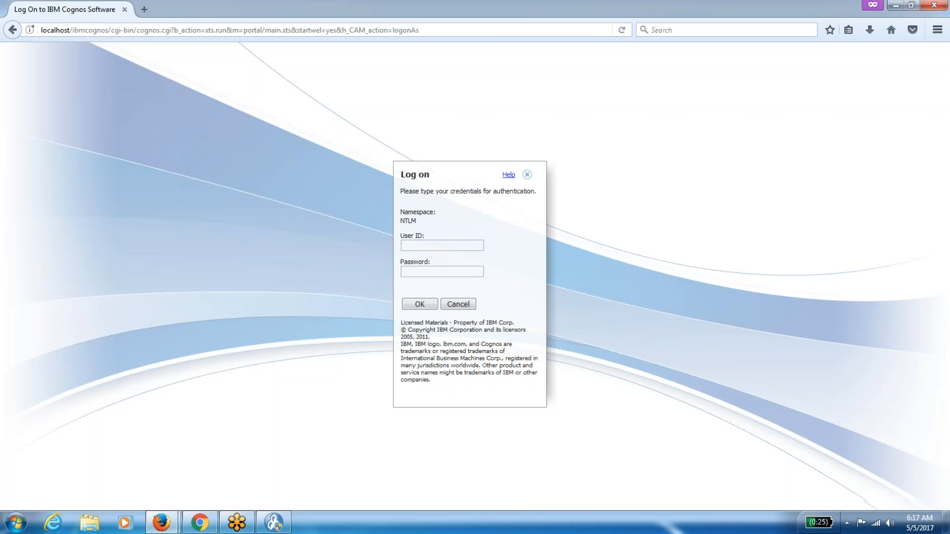
{"action": "key", "text": "Tab"}
{"action": "key", "text": "shift+Tab"}
{"action": "key", "text": "End"}
{"action": "type", "text": "s"}
{"action": "key", "text": "Tab"}
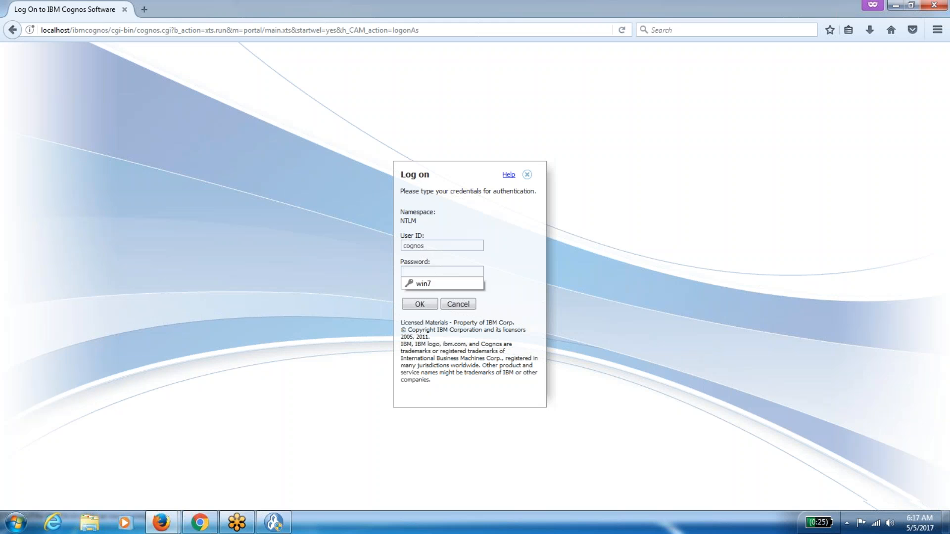
{"action": "type", "text": "cog"}
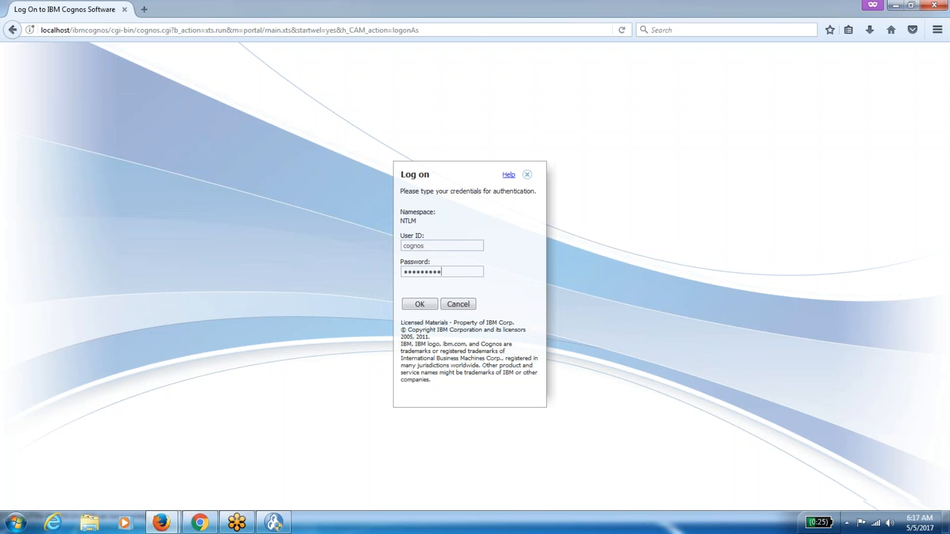
{"action": "key", "text": "BackSpace"}
{"action": "key", "text": "BackSpace"}
{"action": "key", "text": "BackSpace"}
{"action": "key", "text": "BackSpace"}
{"action": "key", "text": "BackSpace"}
{"action": "key", "text": "BackSpace"}
{"action": "key", "text": "BackSpace"}
{"action": "key", "text": "BackSpace"}
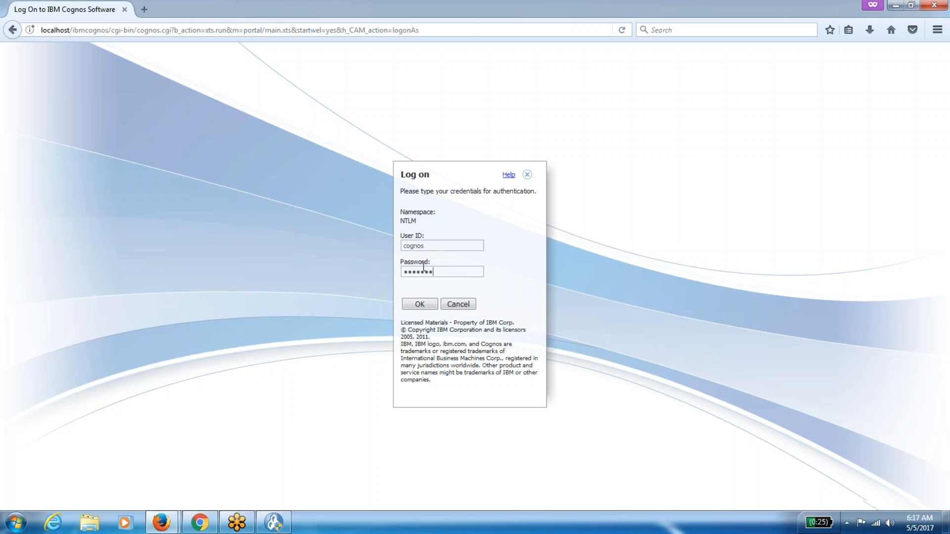
{"action": "left_click", "coordinate": [416, 304]}
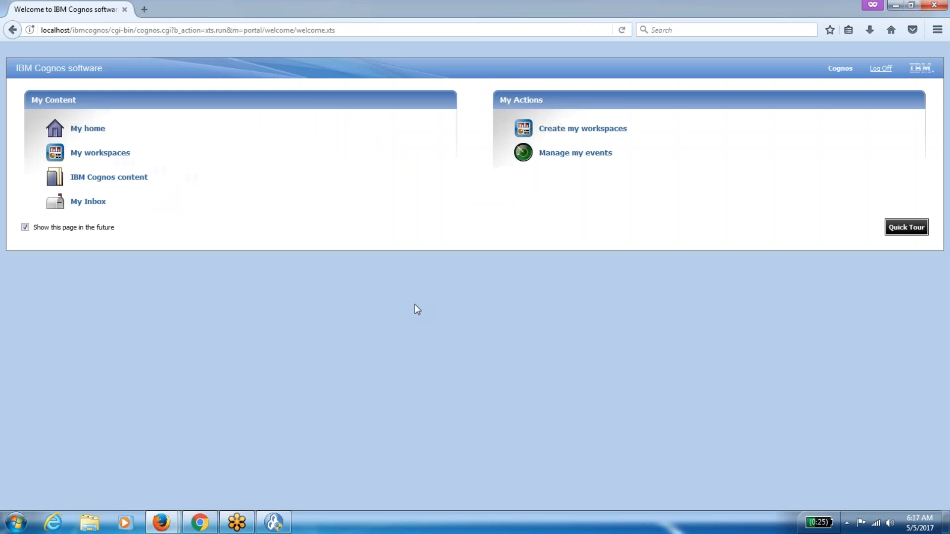
Verify only Business Insight and Event Studio can launch, then return to Cognos Administration.
{"action": "left_click", "coordinate": [115, 134]}
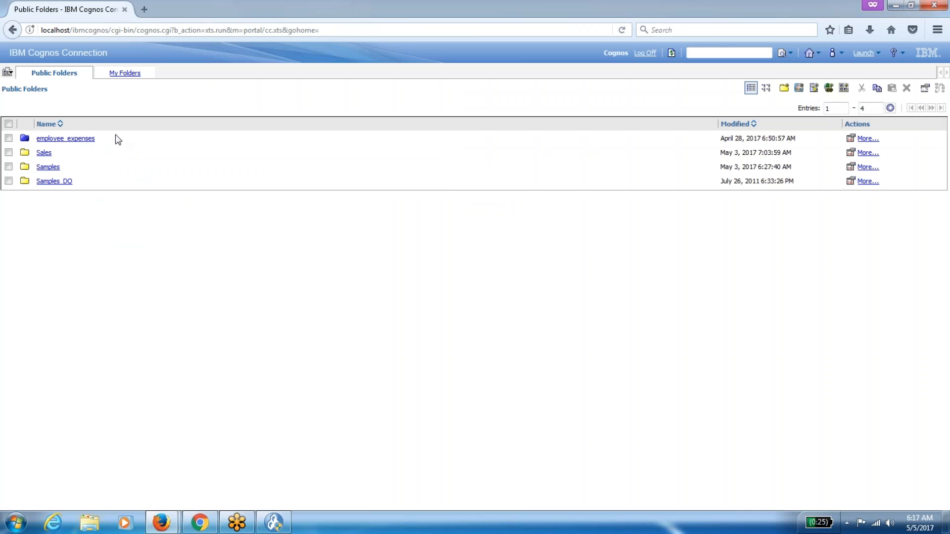
{"action": "left_click", "coordinate": [875, 53]}
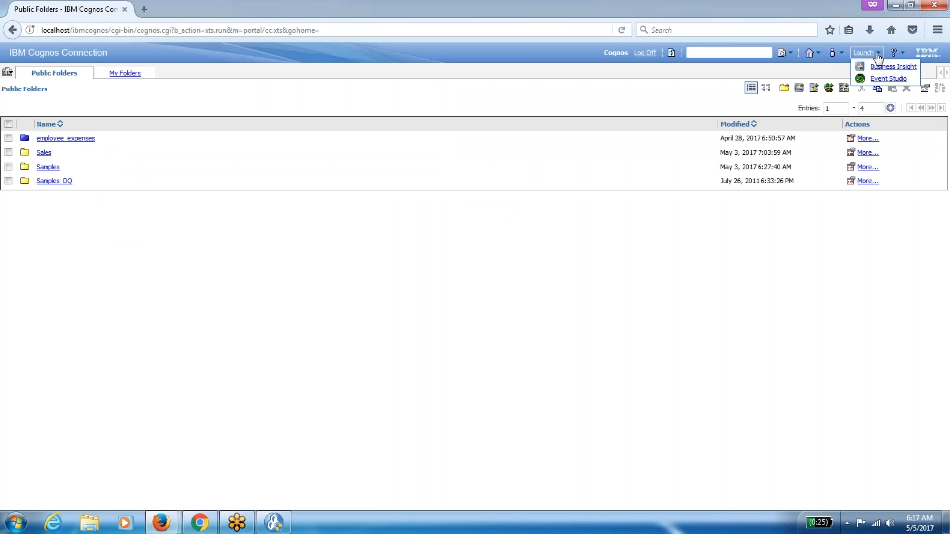
{"action": "left_click", "coordinate": [747, 276]}
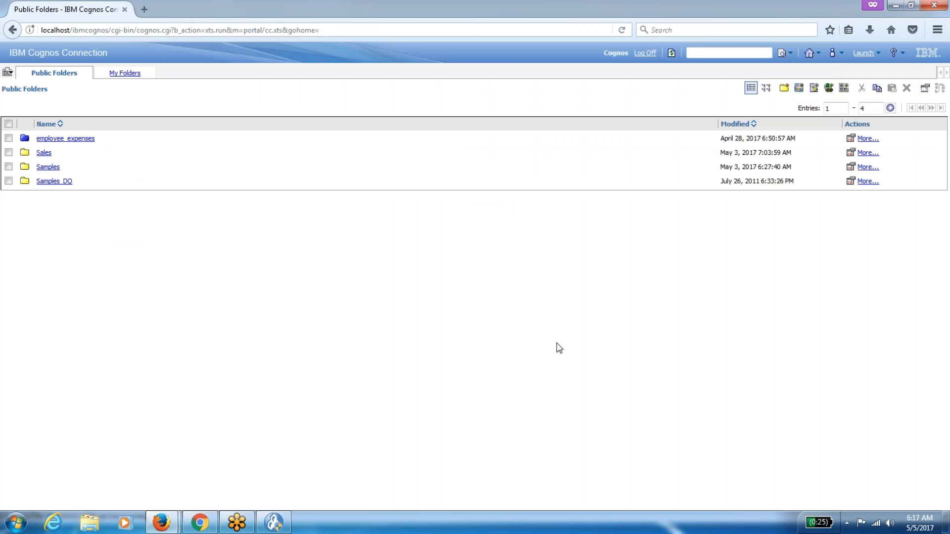
{"action": "mouse_move", "coordinate": [164, 520]}
{"action": "left_click", "coordinate": [136, 465]}
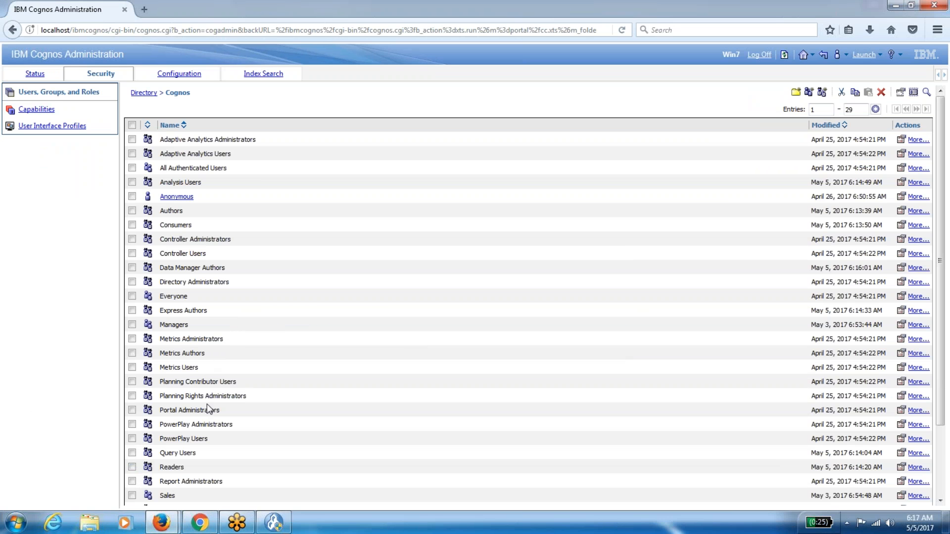
Inspect the Sales group and Server Administrators role properties, closing without changes.
{"action": "scroll", "coordinate": [207, 403], "scroll_direction": "down", "scroll_amount": 3}
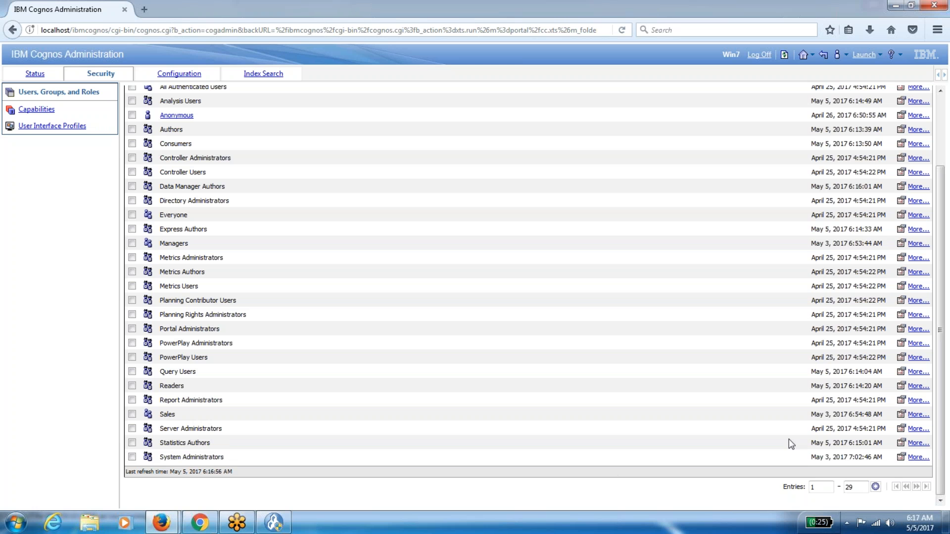
{"action": "left_click", "coordinate": [900, 422]}
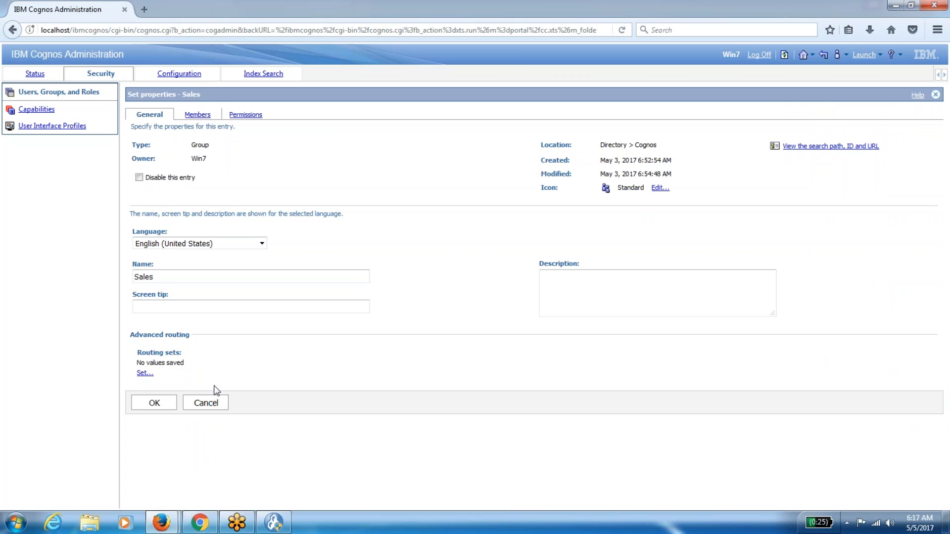
{"action": "left_click", "coordinate": [205, 403]}
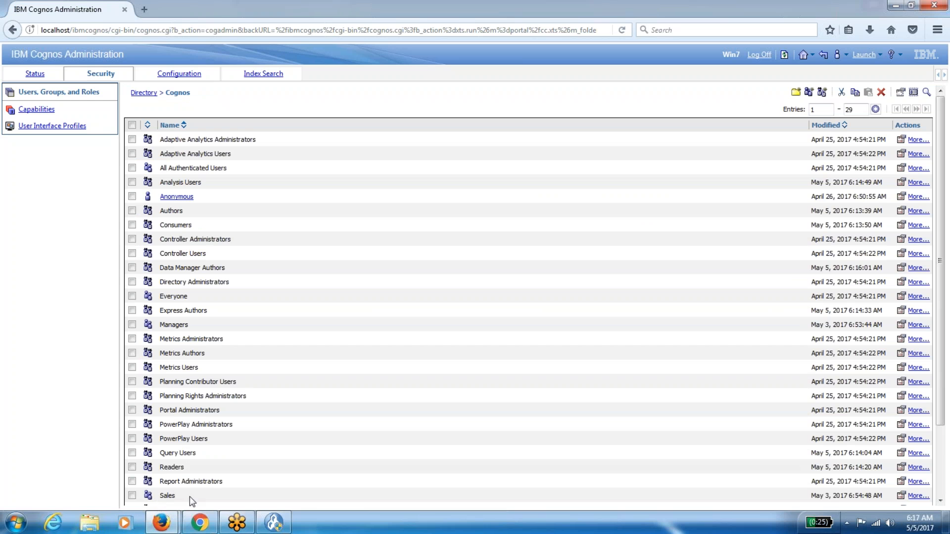
{"action": "scroll", "coordinate": [323, 500], "scroll_direction": "down", "scroll_amount": 3}
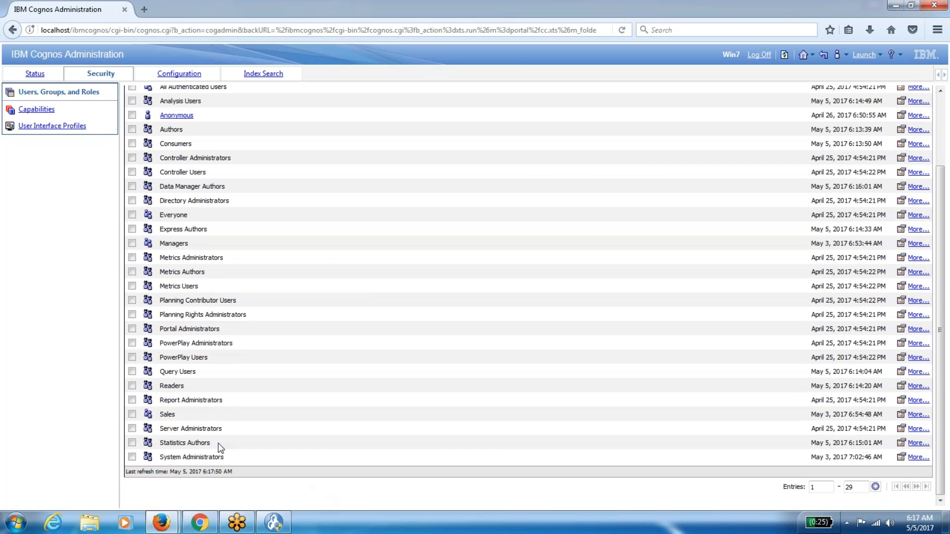
{"action": "left_click", "coordinate": [916, 428]}
{"action": "left_click", "coordinate": [201, 114]}
{"action": "left_click", "coordinate": [208, 268]}
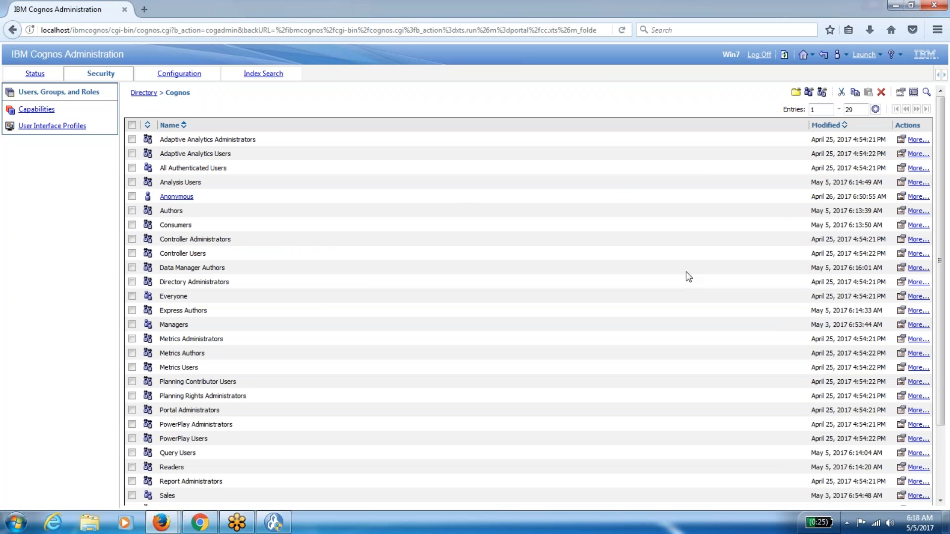
Check the Controller Administrators role's members and cancel without saving.
{"action": "left_click", "coordinate": [904, 244]}
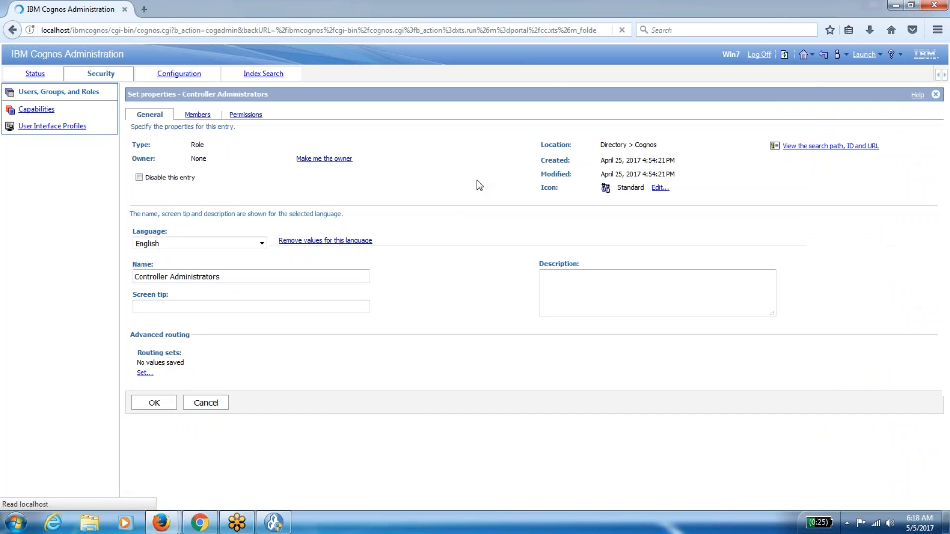
{"action": "left_click", "coordinate": [197, 114]}
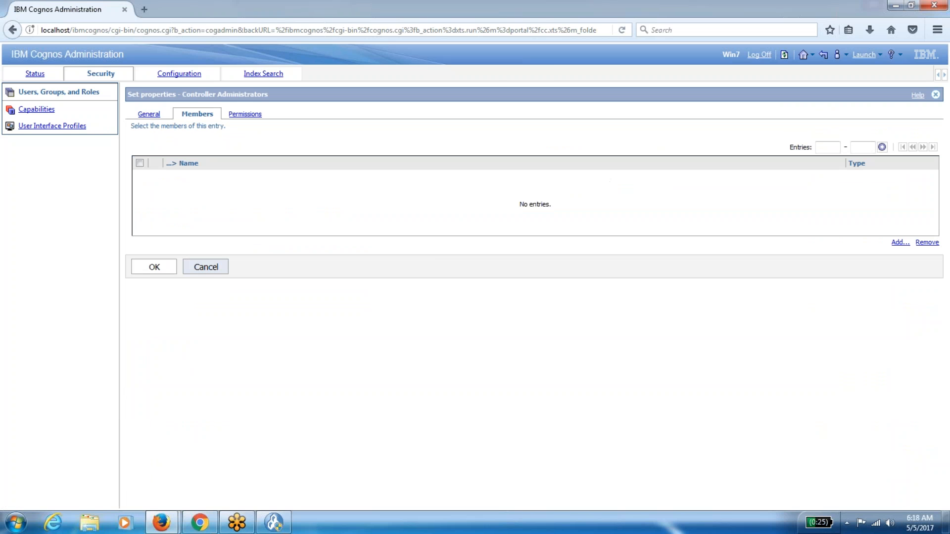
{"action": "left_click", "coordinate": [198, 270]}
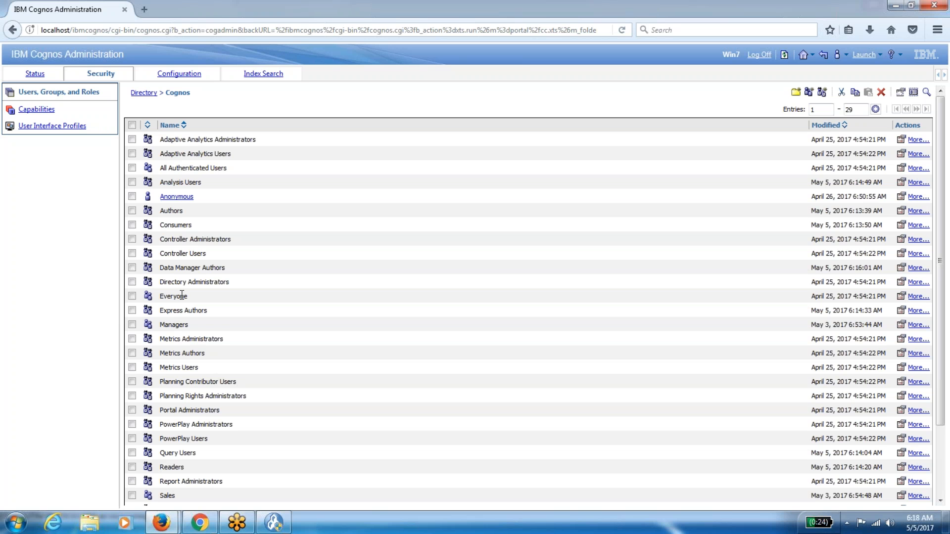
{"action": "scroll", "coordinate": [180, 281], "scroll_direction": "down", "scroll_amount": 3}
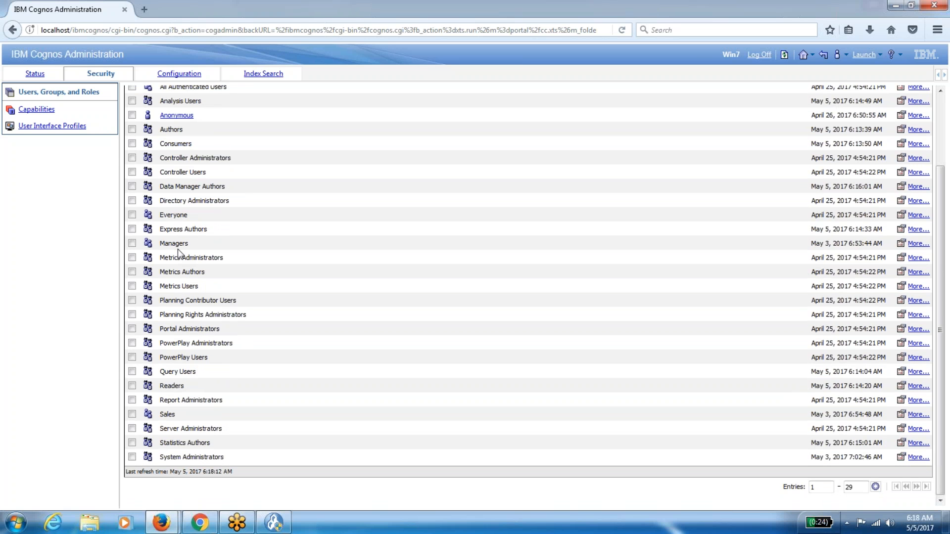
{"action": "scroll", "coordinate": [280, 232], "scroll_direction": "up", "scroll_amount": 3}
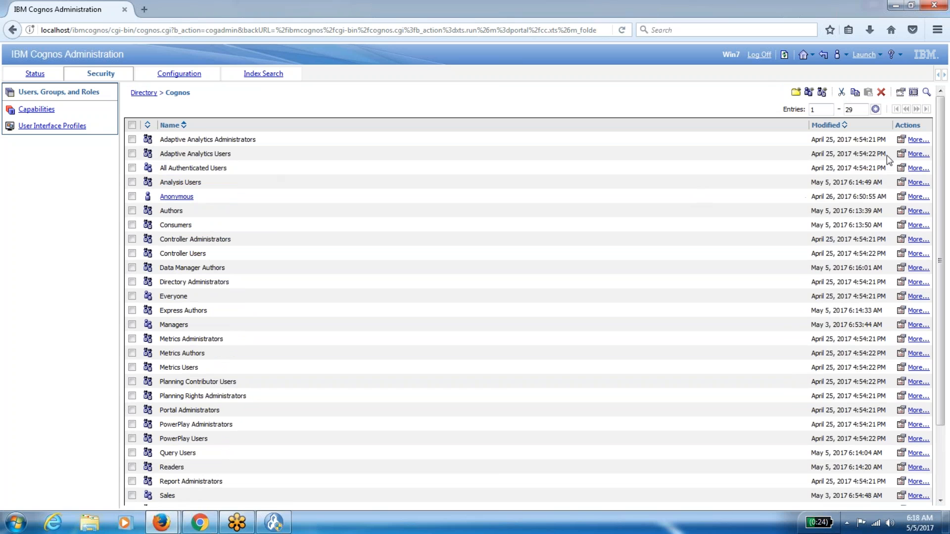
Remove Everyone from the Adaptive Analytics Users role's members and save.
{"action": "left_click", "coordinate": [900, 154]}
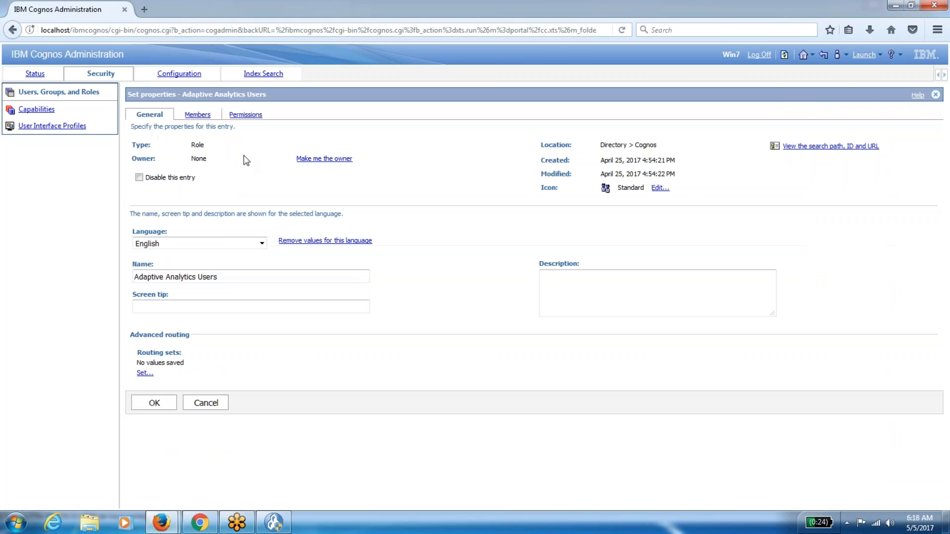
{"action": "left_click", "coordinate": [201, 117]}
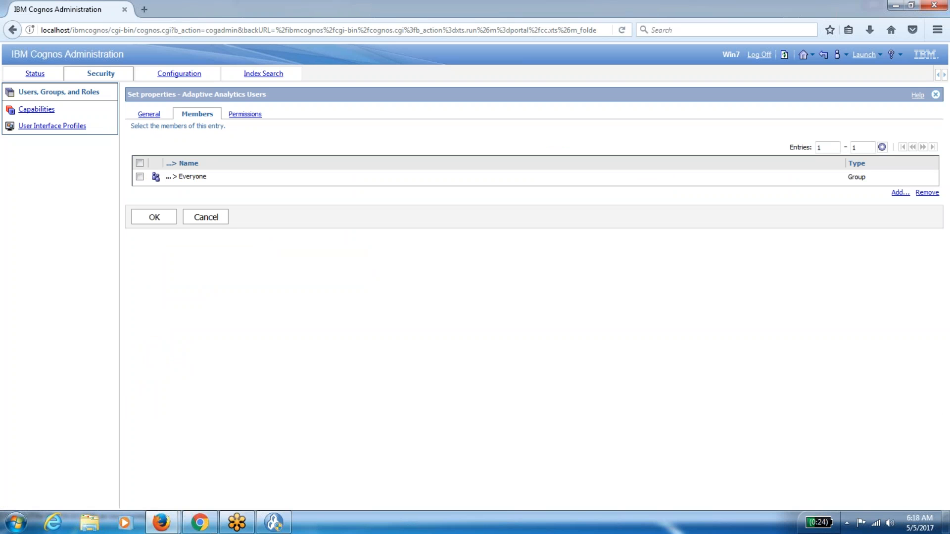
{"action": "left_click", "coordinate": [139, 176]}
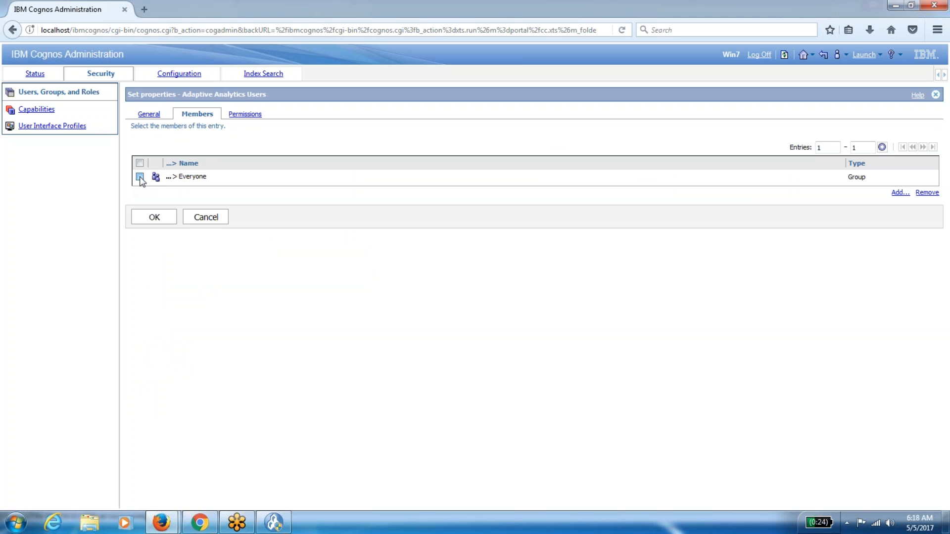
{"action": "left_click", "coordinate": [926, 193]}
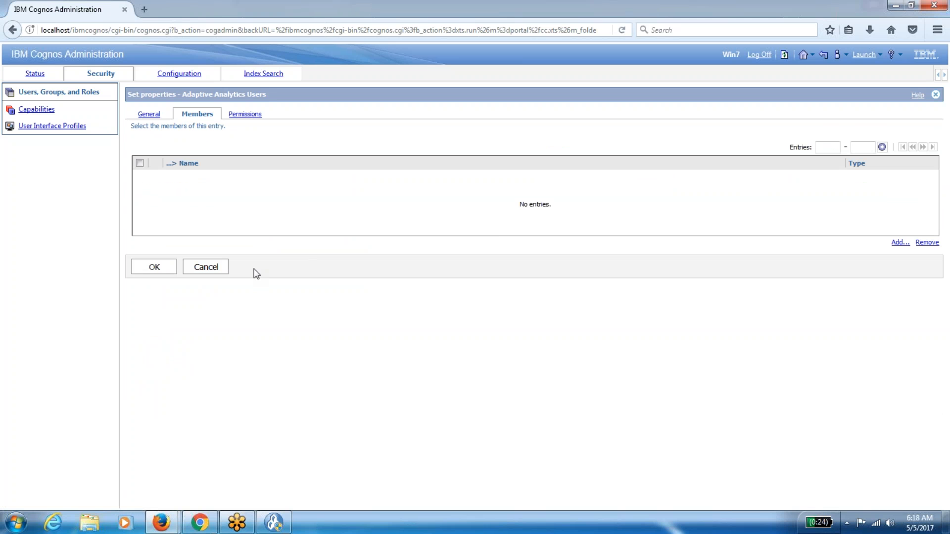
{"action": "left_click", "coordinate": [155, 267]}
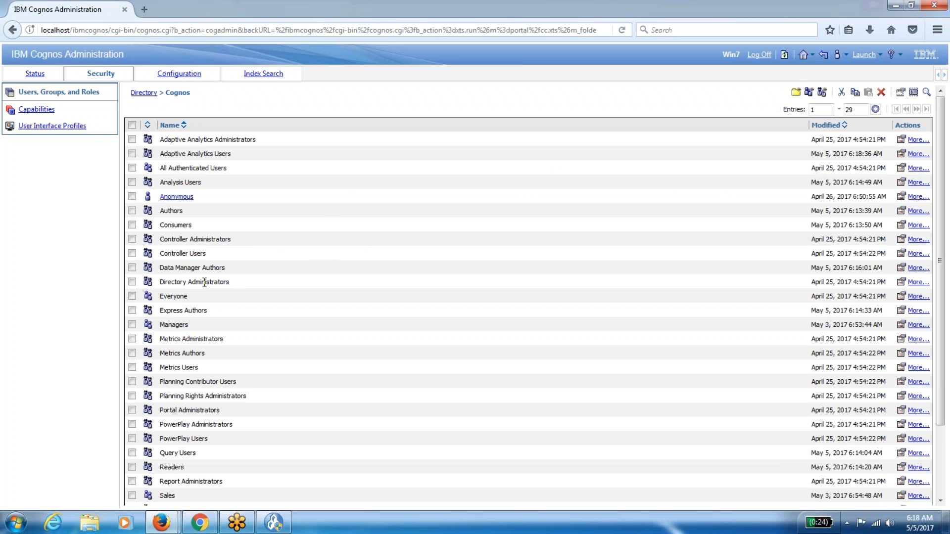
Check the Directory Administrators role's members and cancel without saving.
{"action": "left_click", "coordinate": [901, 283]}
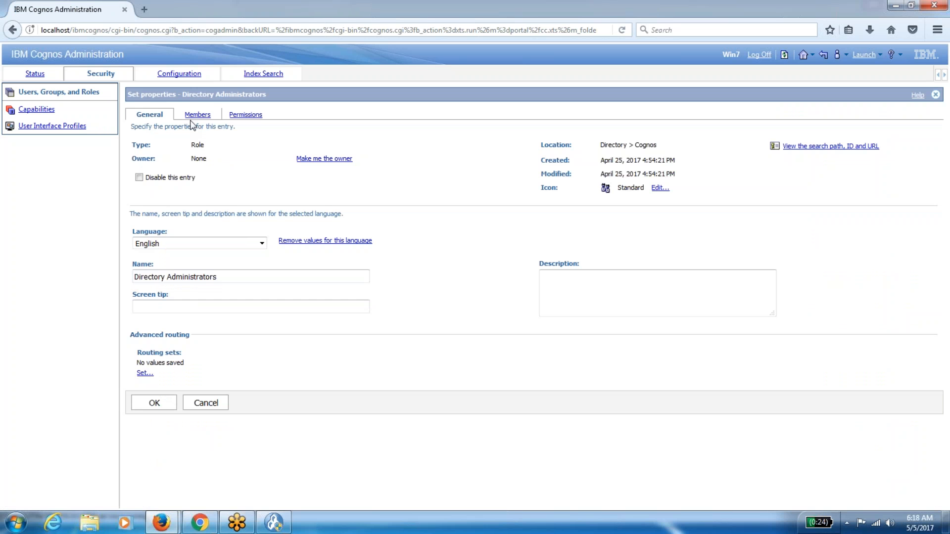
{"action": "left_click", "coordinate": [194, 117]}
{"action": "left_click", "coordinate": [208, 266]}
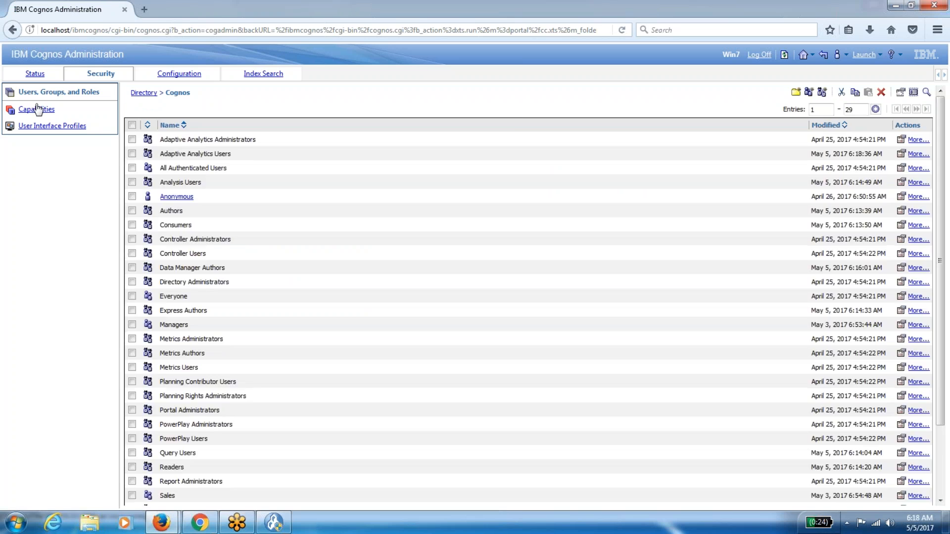
{"action": "left_click", "coordinate": [37, 108]}
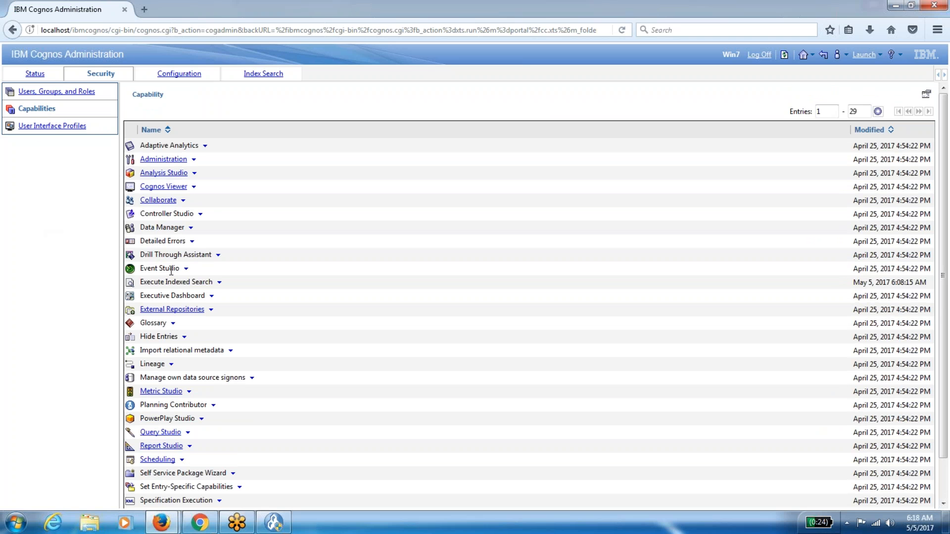
{"action": "left_click", "coordinate": [186, 268]}
{"action": "left_click", "coordinate": [218, 282]}
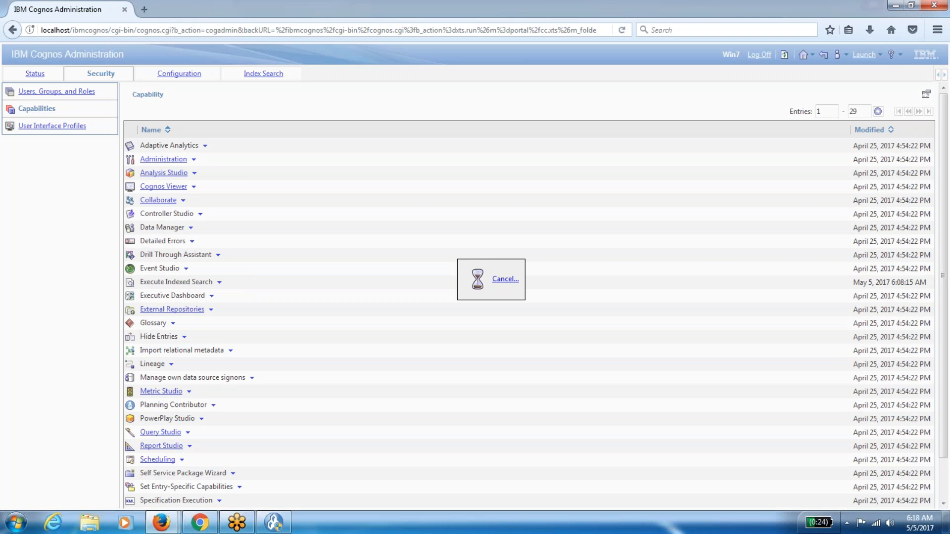
{"action": "left_click", "coordinate": [92, 90]}
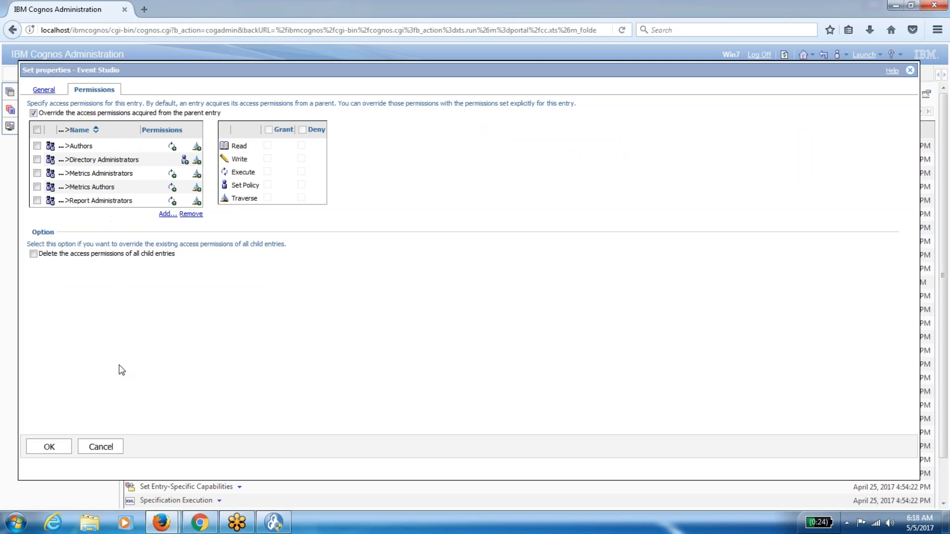
{"action": "left_click", "coordinate": [100, 447]}
{"action": "left_click", "coordinate": [57, 91]}
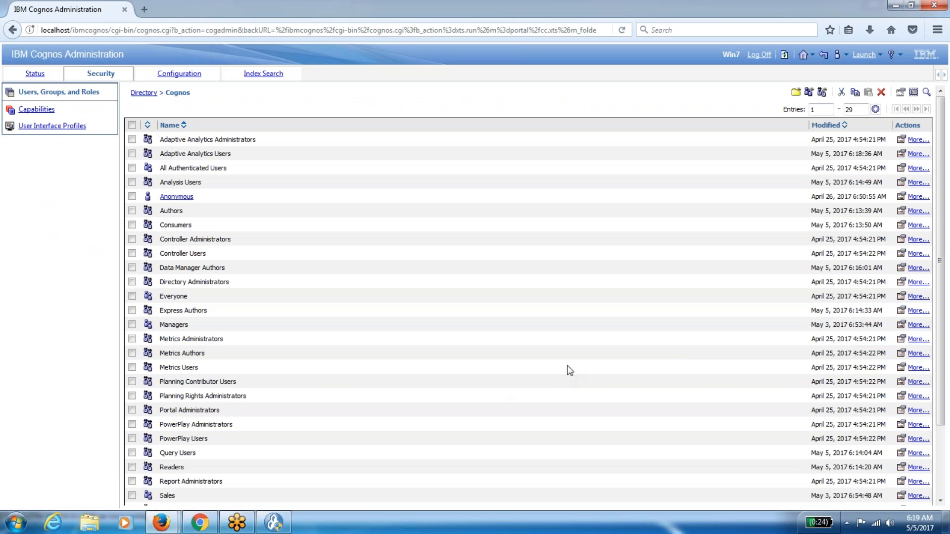
Check Metrics Administrators' members unchanged, then remove Everyone from Metrics Authors and save.
{"action": "left_click", "coordinate": [901, 338]}
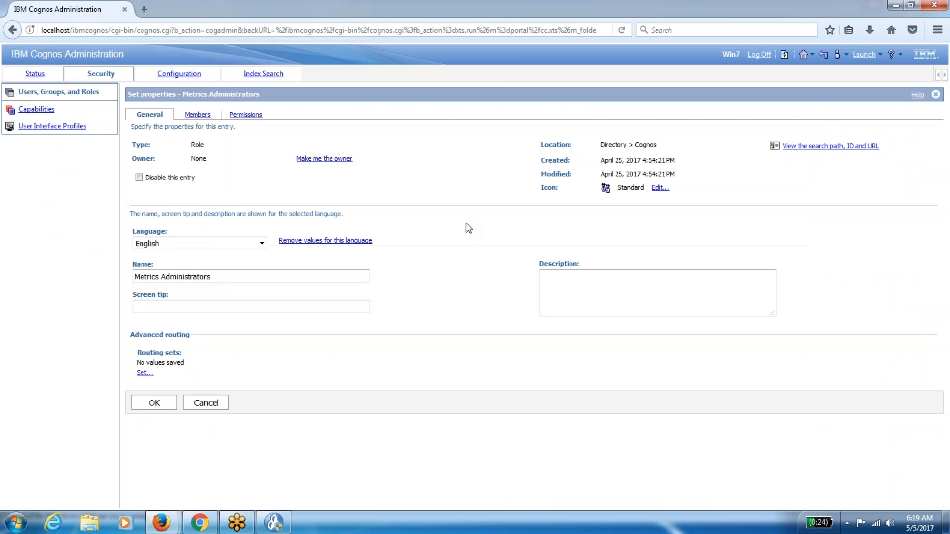
{"action": "left_click", "coordinate": [197, 115]}
{"action": "left_click", "coordinate": [206, 269]}
{"action": "left_click", "coordinate": [900, 353]}
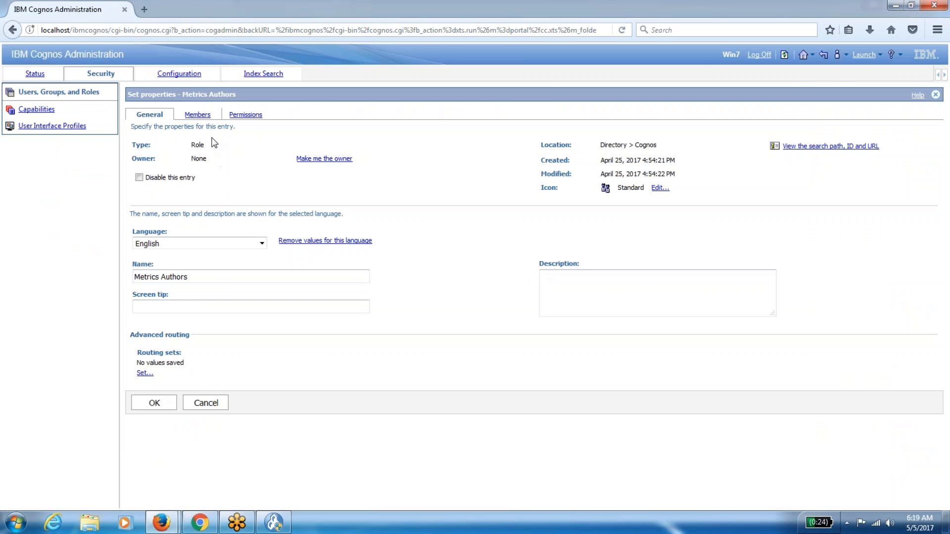
{"action": "left_click", "coordinate": [198, 115]}
{"action": "left_click", "coordinate": [140, 177]}
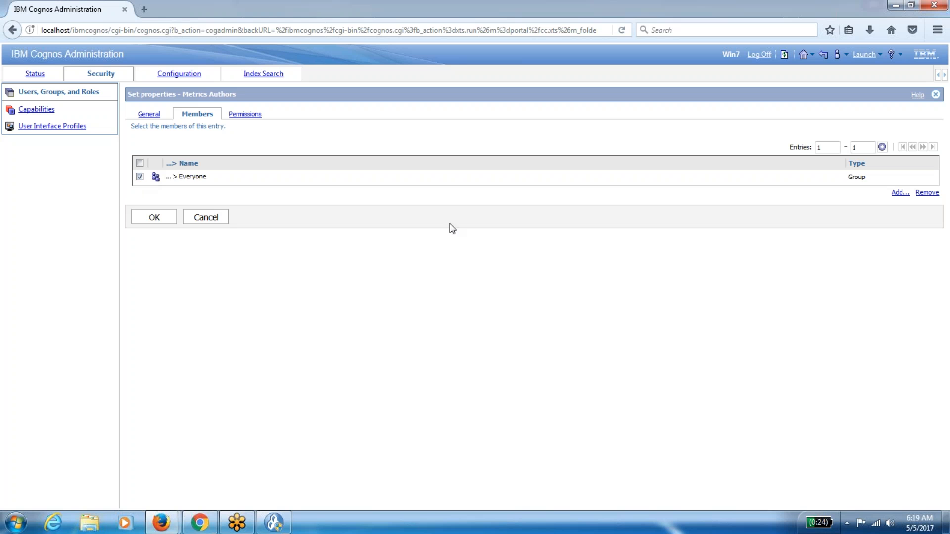
{"action": "left_click", "coordinate": [926, 193]}
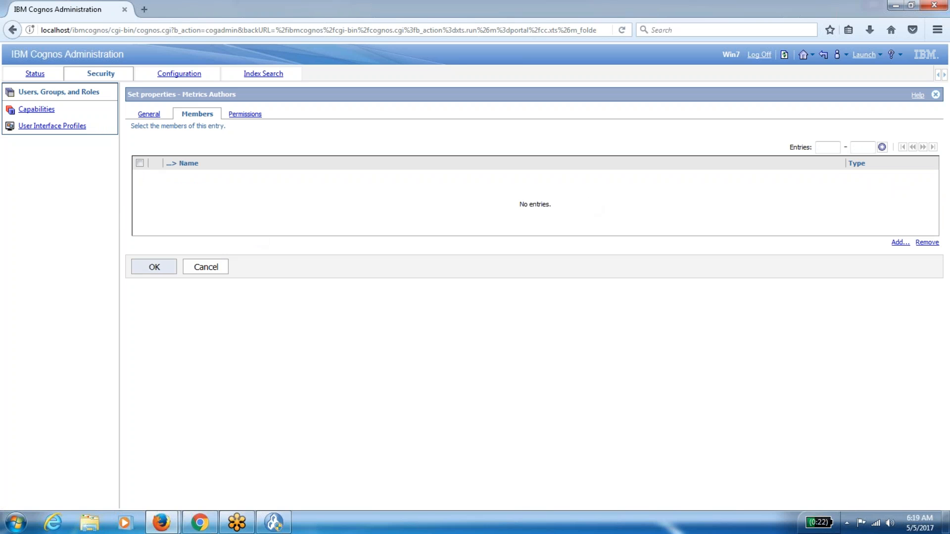
{"action": "left_click", "coordinate": [156, 269]}
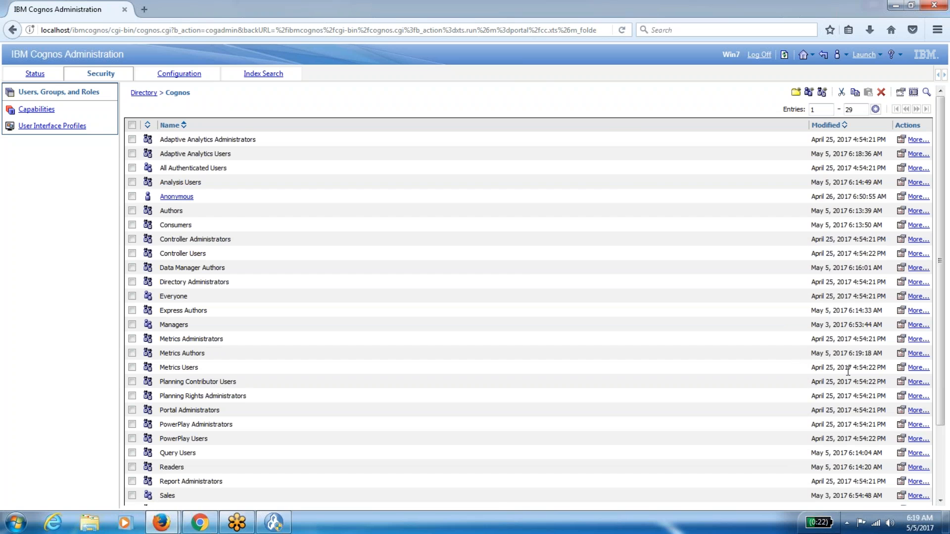
Remove Everyone from the Metrics Users role's members and save.
{"action": "left_click", "coordinate": [900, 367]}
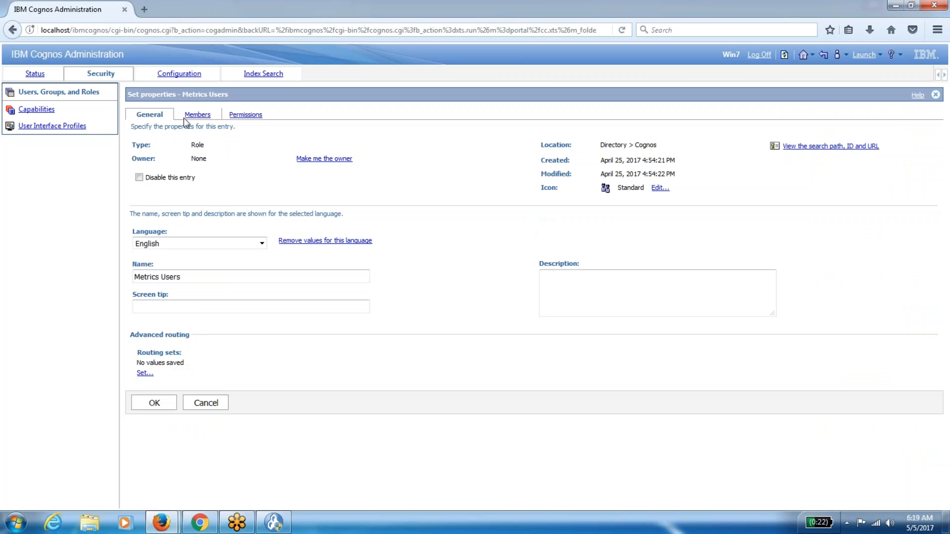
{"action": "left_click", "coordinate": [183, 118]}
{"action": "left_click", "coordinate": [139, 177]}
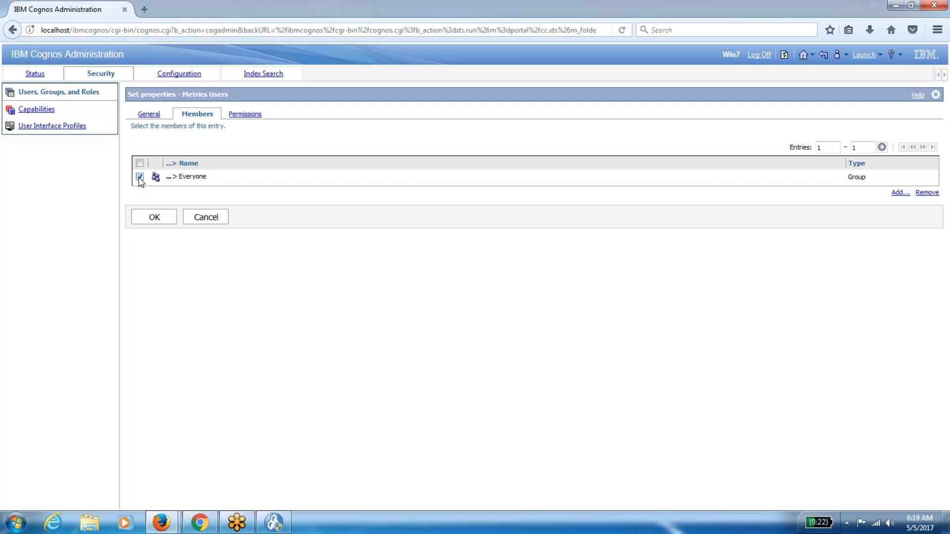
{"action": "left_click", "coordinate": [926, 193]}
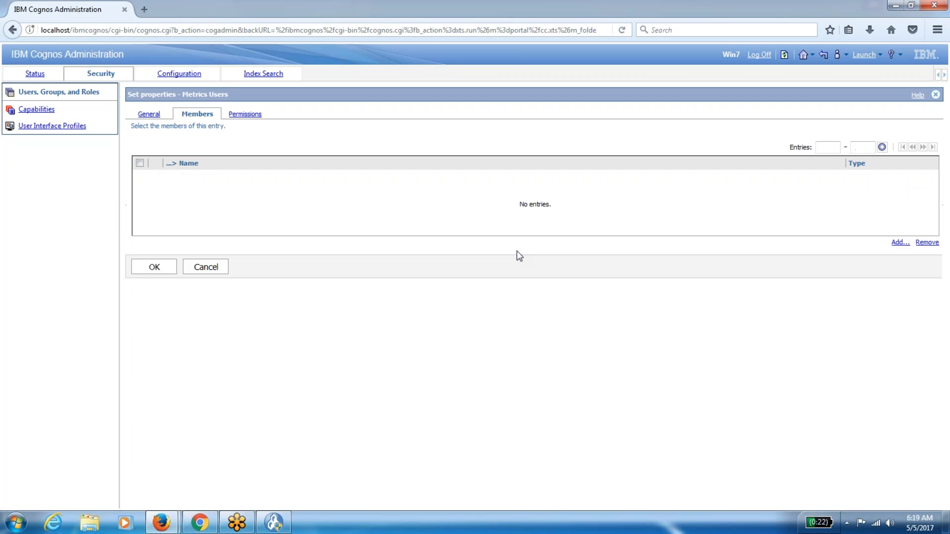
{"action": "left_click", "coordinate": [153, 267]}
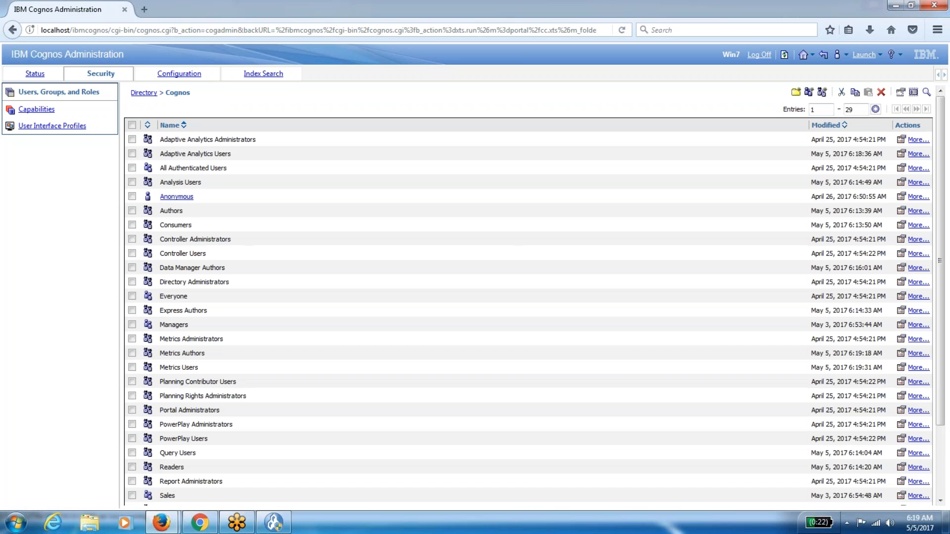
Log off Cognos Connection, log back on with the Cognos user's credentials, and open Public Folders.
{"action": "left_click", "coordinate": [784, 55]}
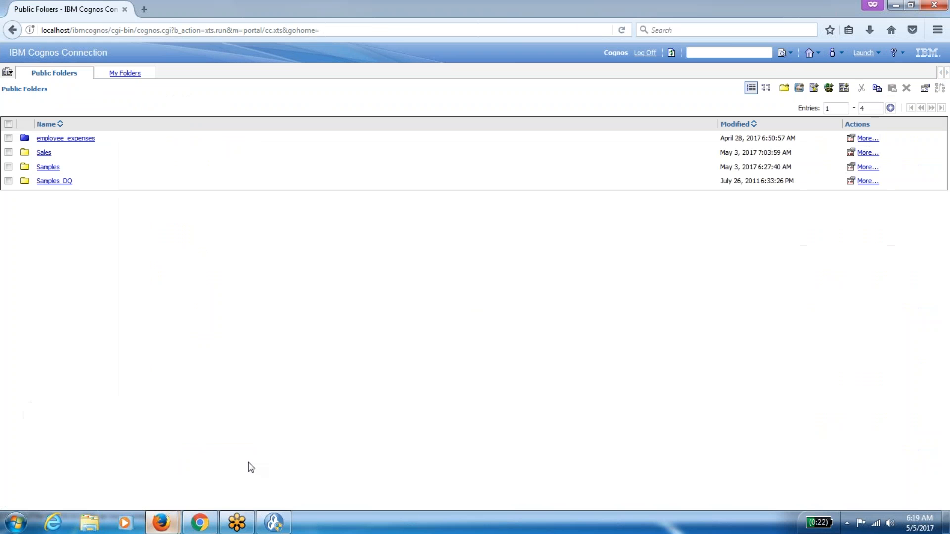
{"action": "left_click", "coordinate": [644, 53]}
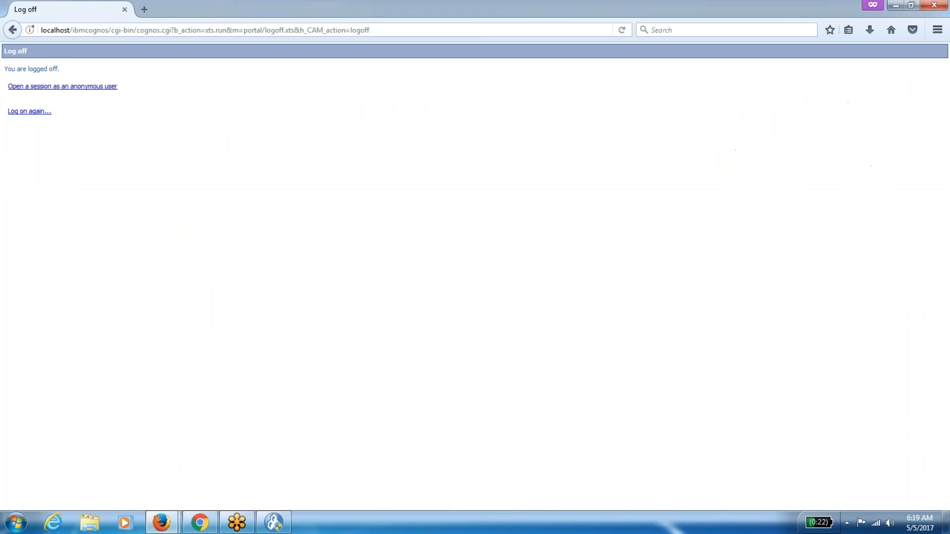
{"action": "left_click", "coordinate": [14, 111]}
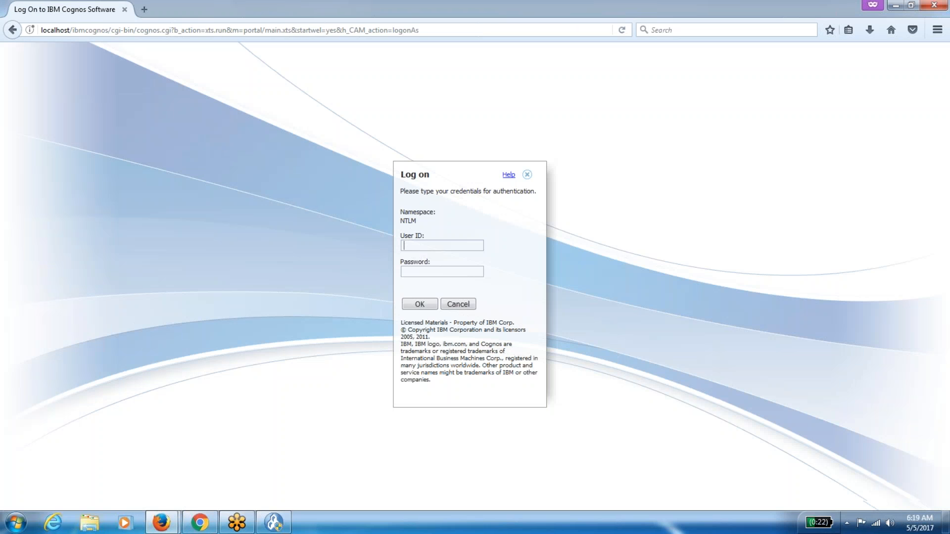
{"action": "type", "text": "cognos"}
{"action": "key", "text": "Tab"}
{"action": "type", "text": "•••"}
{"action": "left_click", "coordinate": [424, 303]}
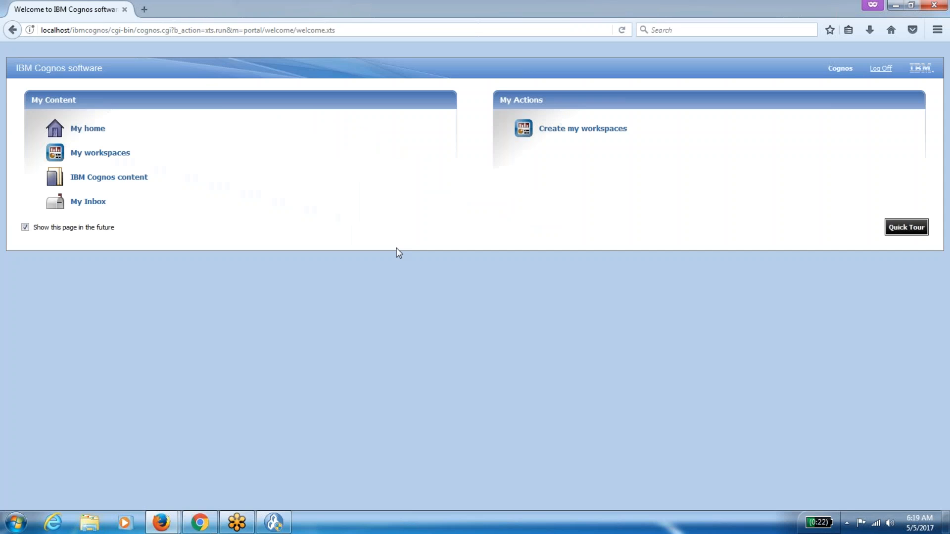
{"action": "left_click", "coordinate": [115, 125]}
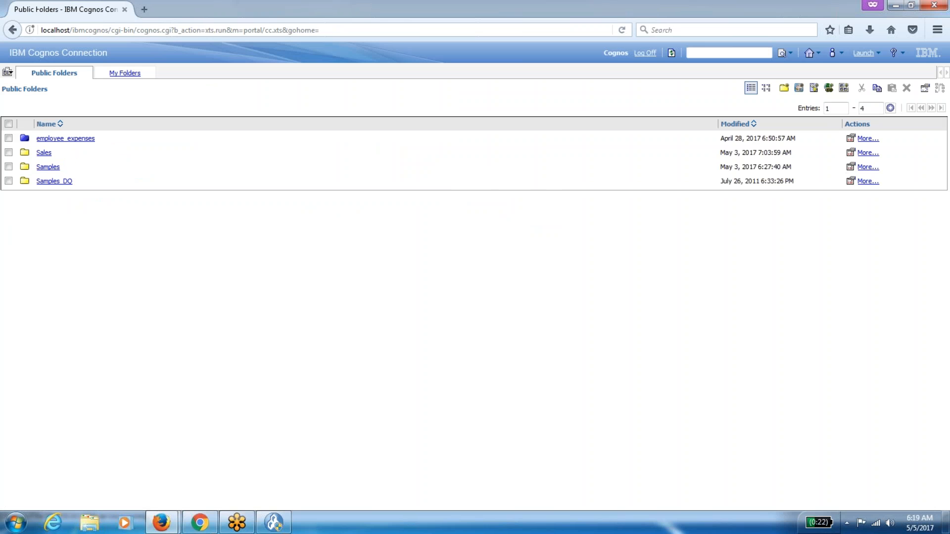
Show the Security Capabilities list in Cognos Administration and scroll through it.
{"action": "mouse_move", "coordinate": [161, 523]}
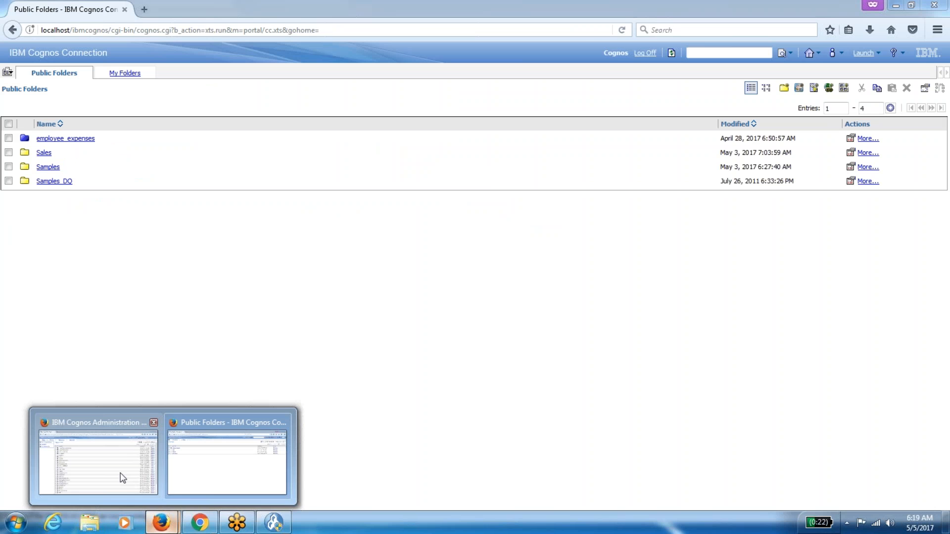
{"action": "left_click", "coordinate": [121, 474]}
{"action": "left_click", "coordinate": [45, 110]}
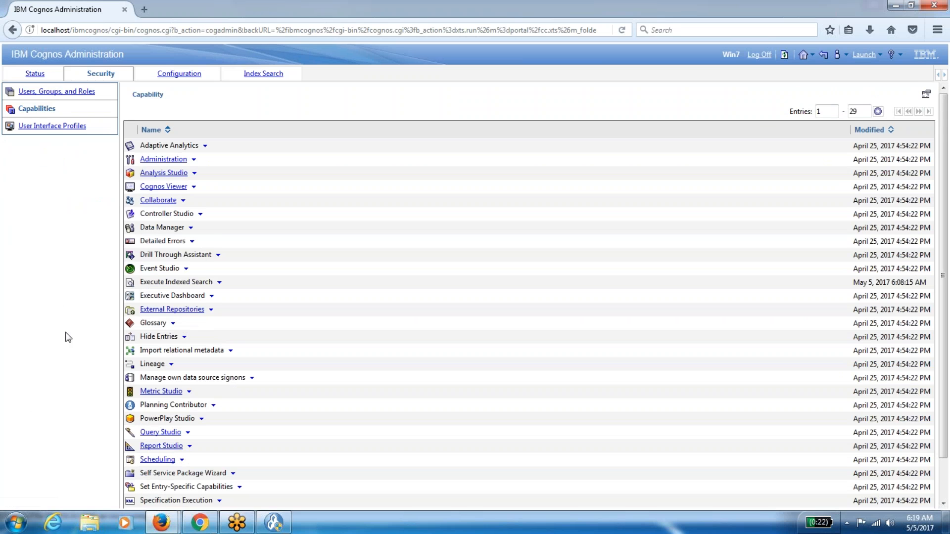
{"action": "scroll", "coordinate": [68, 337], "scroll_direction": "down", "scroll_amount": 2}
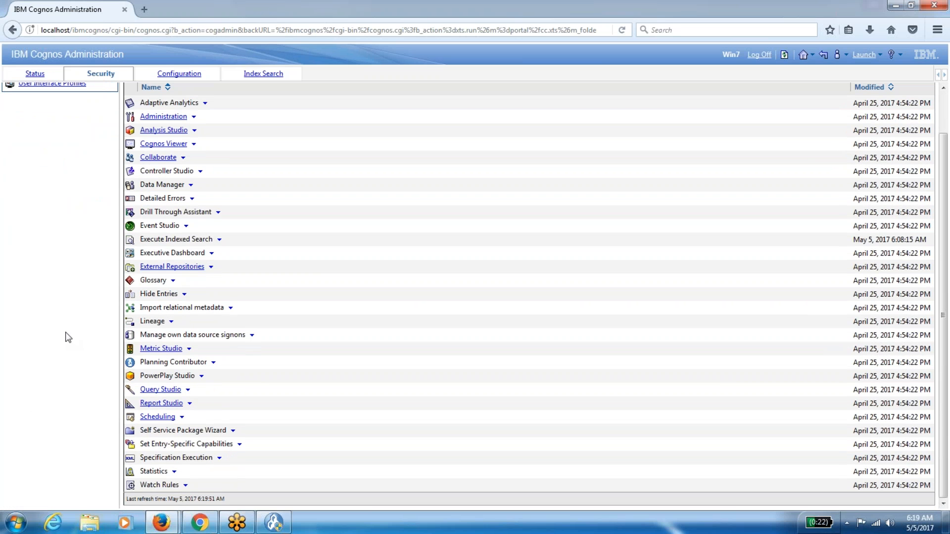
{"action": "scroll", "coordinate": [68, 338], "scroll_direction": "up", "scroll_amount": 1}
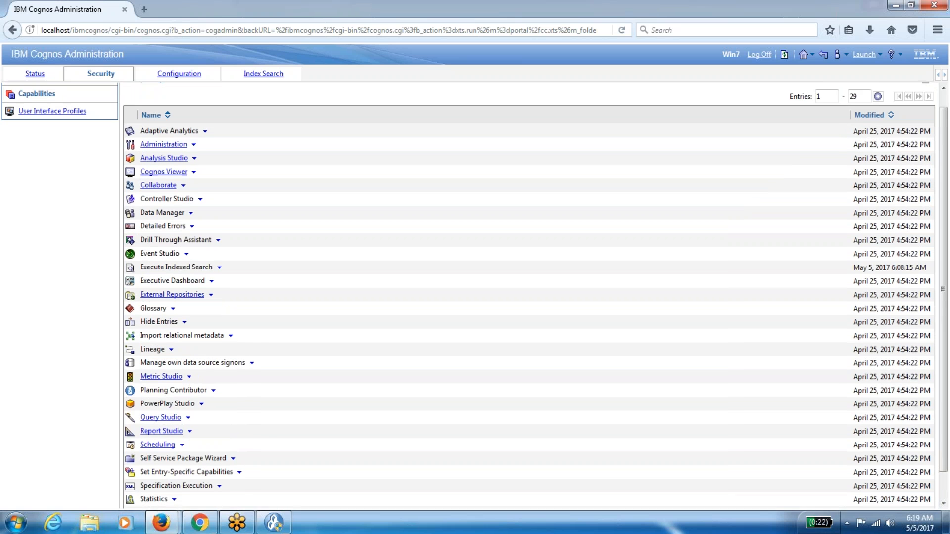
{"action": "scroll", "coordinate": [530, 291], "scroll_direction": "down", "scroll_amount": 1}
Search the page for 'work', then bring the Knowledge Center roles page forward.
{"action": "key", "text": "ctrl+f"}
{"action": "type", "text": "work"}
{"action": "key", "text": "BackSpace"}
{"action": "key", "text": "BackSpace"}
{"action": "key", "text": "BackSpace"}
{"action": "key", "text": "BackSpace"}
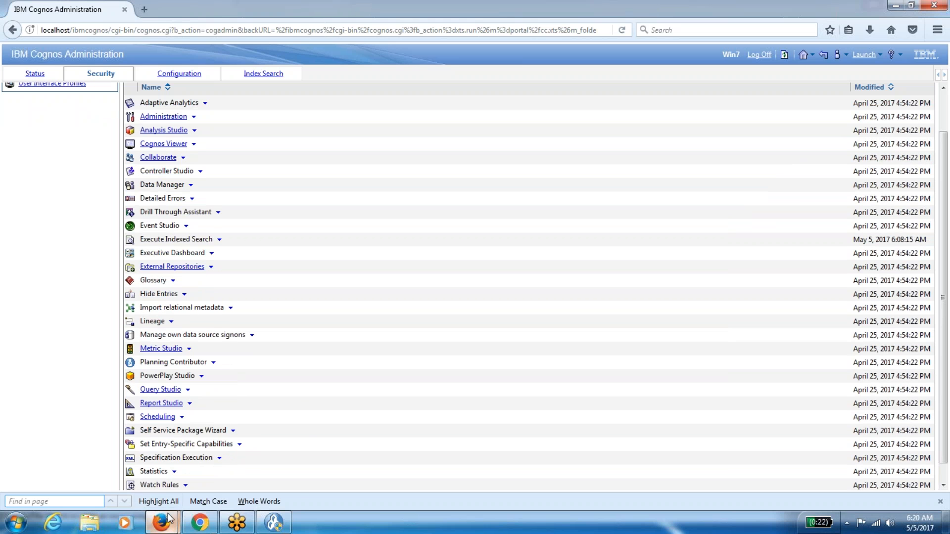
{"action": "mouse_move", "coordinate": [161, 522]}
{"action": "left_click", "coordinate": [115, 451]}
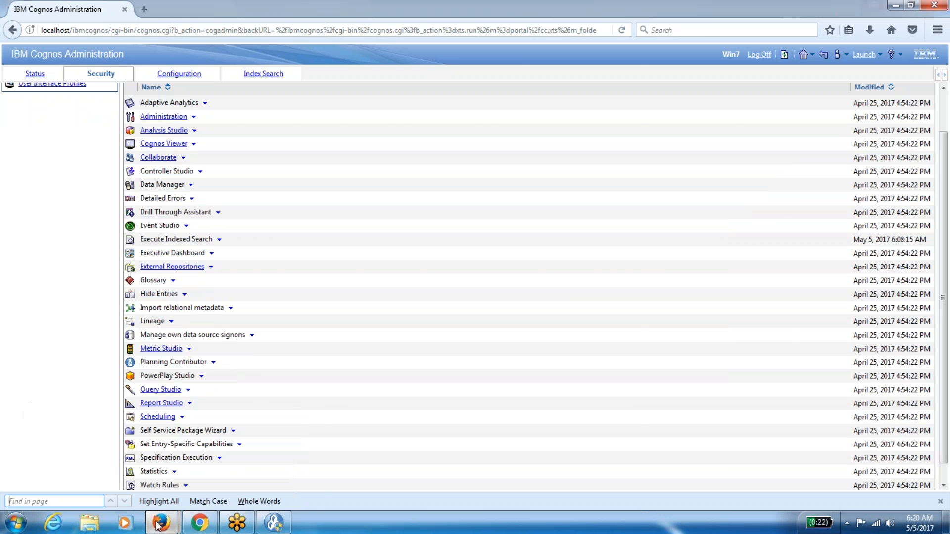
{"action": "left_click", "coordinate": [199, 522]}
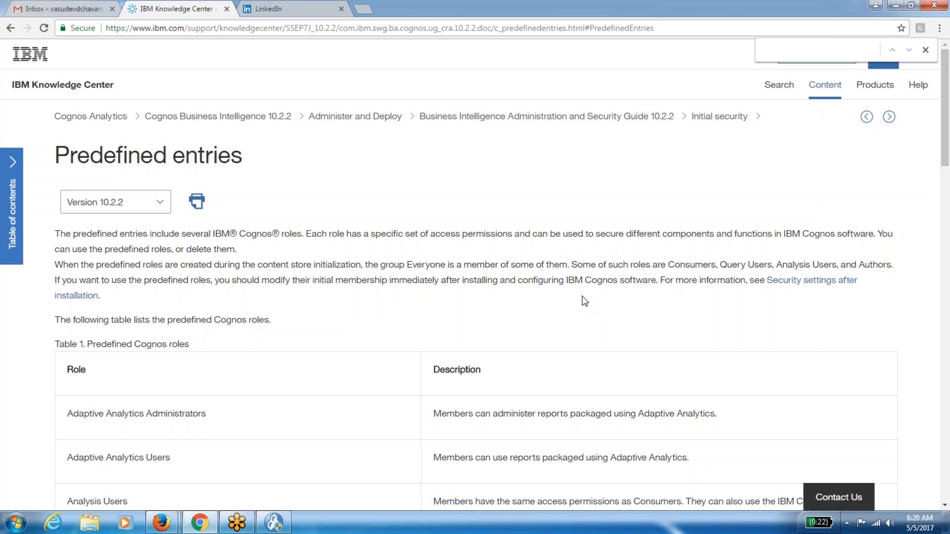
Scroll the roles page, then launch Excel with a blank workbook via Run 'excel'.
{"action": "scroll", "coordinate": [585, 301], "scroll_direction": "down", "scroll_amount": 5}
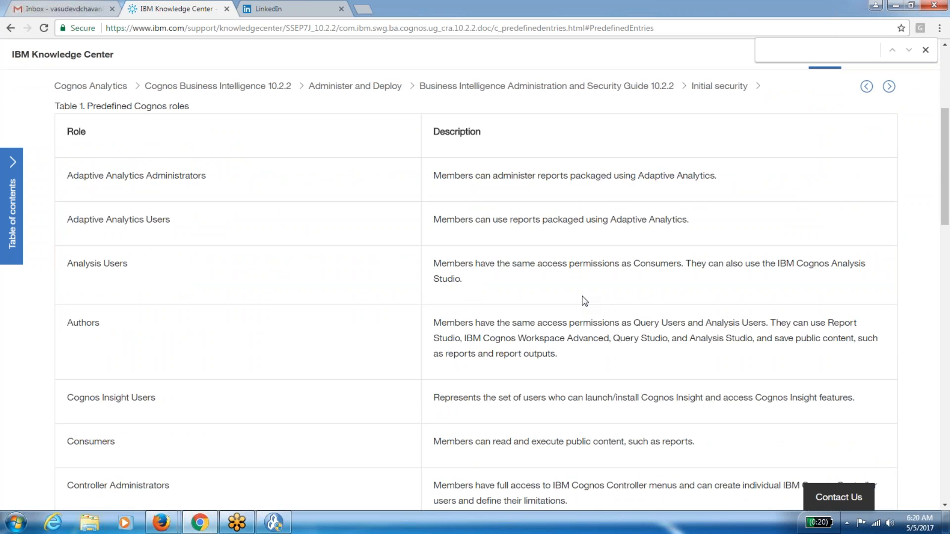
{"action": "scroll", "coordinate": [585, 300], "scroll_direction": "down", "scroll_amount": 2}
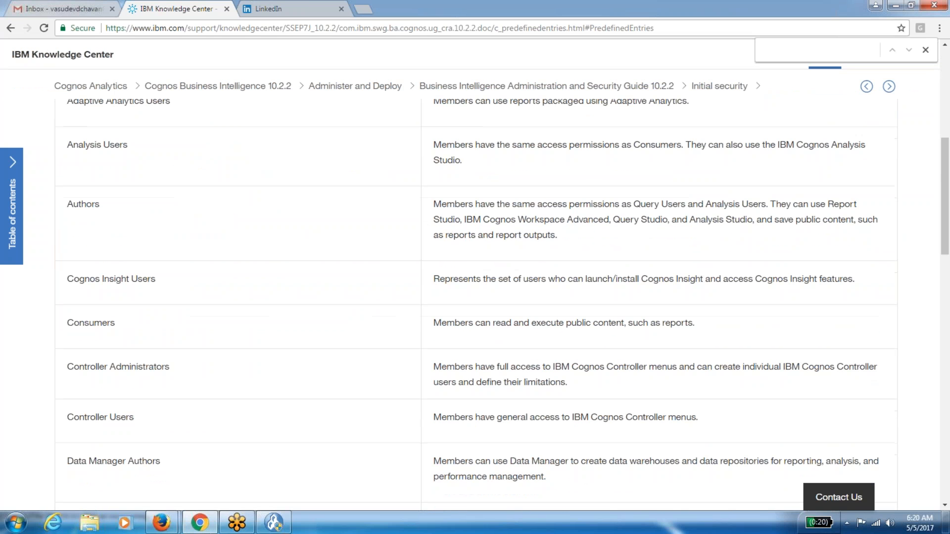
{"action": "scroll", "coordinate": [585, 301], "scroll_direction": "down", "scroll_amount": 7}
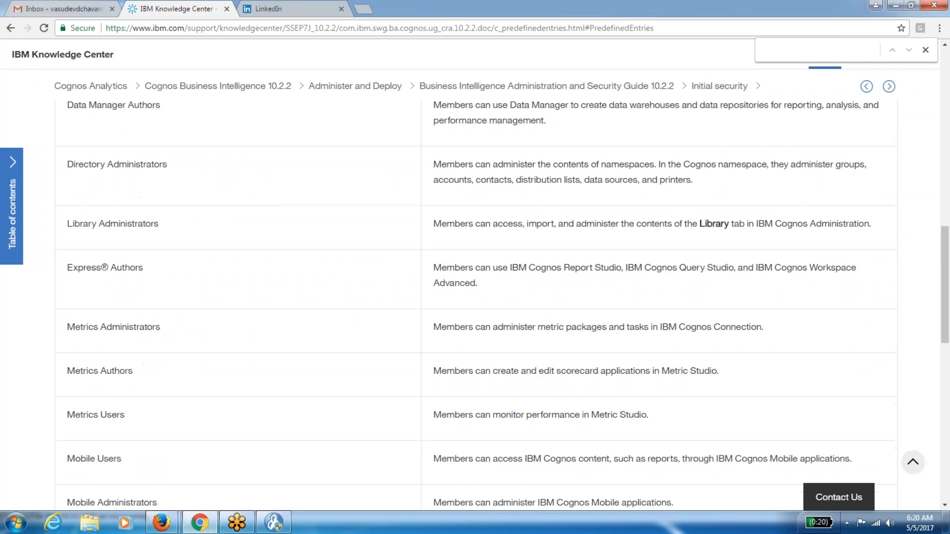
{"action": "scroll", "coordinate": [476, 303], "scroll_direction": "down", "scroll_amount": 4}
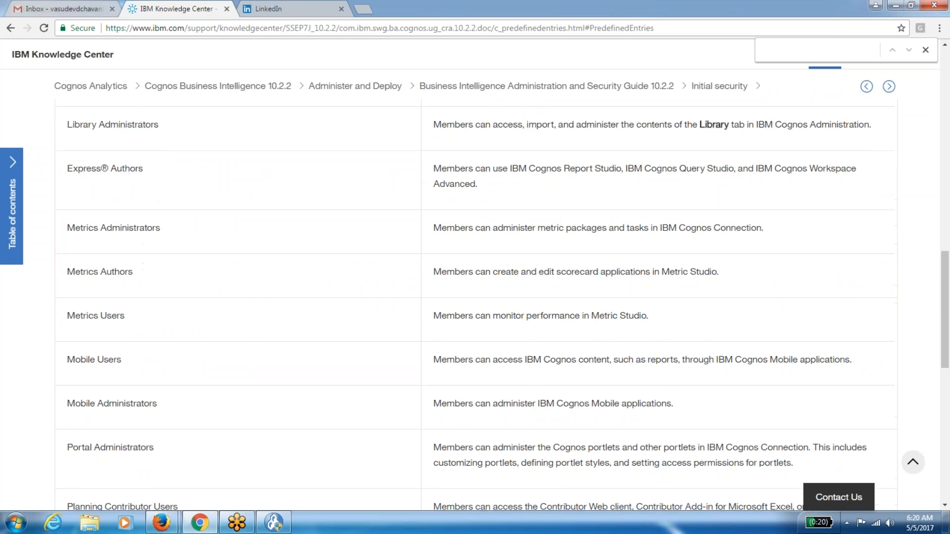
{"action": "scroll", "coordinate": [476, 302], "scroll_direction": "down", "scroll_amount": 9}
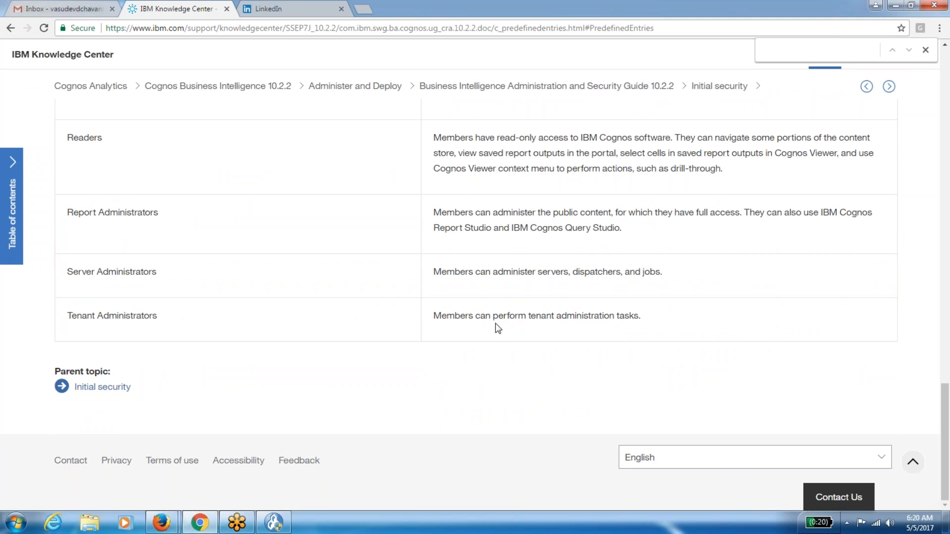
{"action": "left_click", "coordinate": [12, 523]}
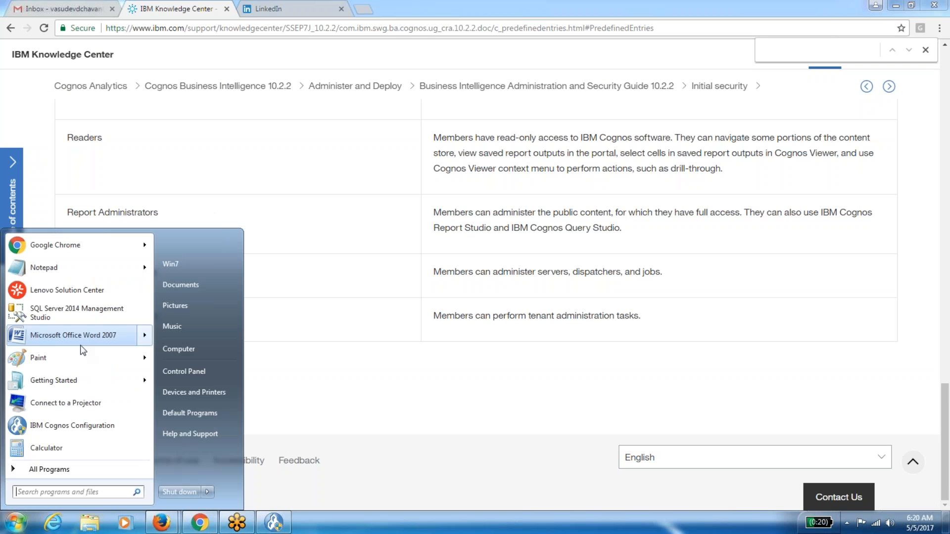
{"action": "mouse_move", "coordinate": [82, 341]}
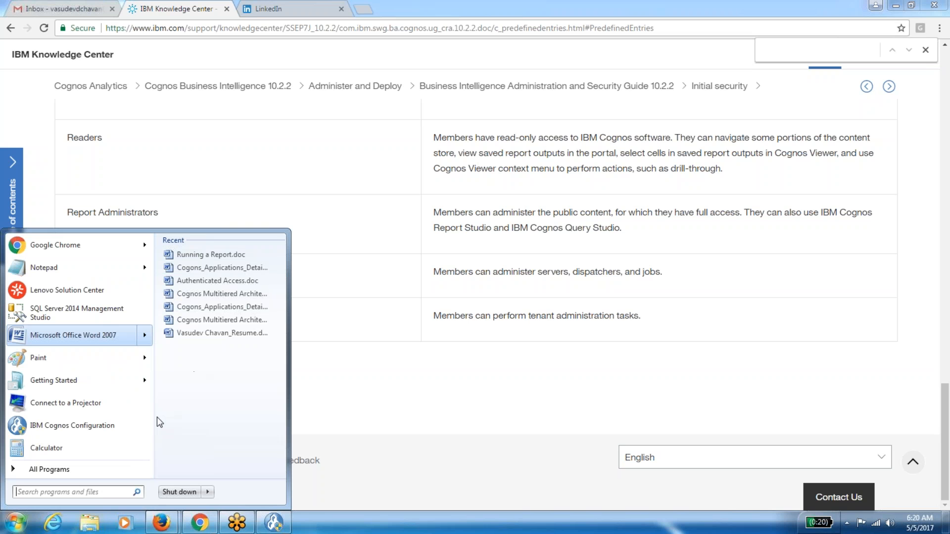
{"action": "key", "text": "super+r"}
{"action": "type", "text": "excel"}
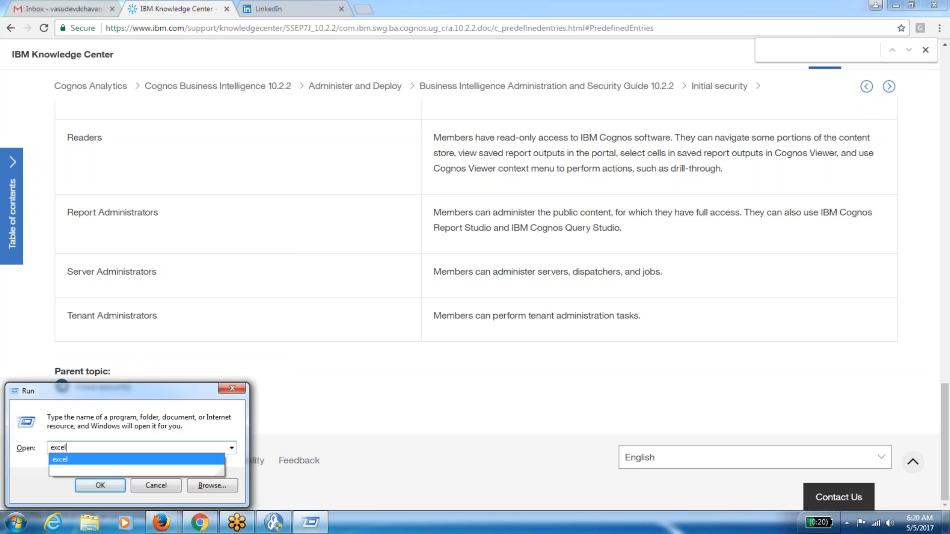
{"action": "key", "text": "Return"}
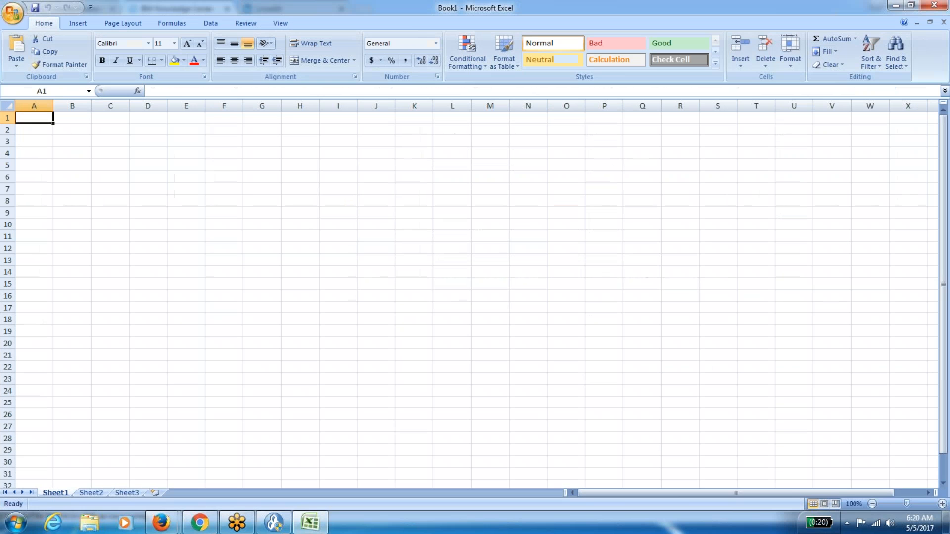
Back in Knowledge Center, select the roles table from Role to Tenant Administrators.
{"action": "key", "text": "alt+Tab"}
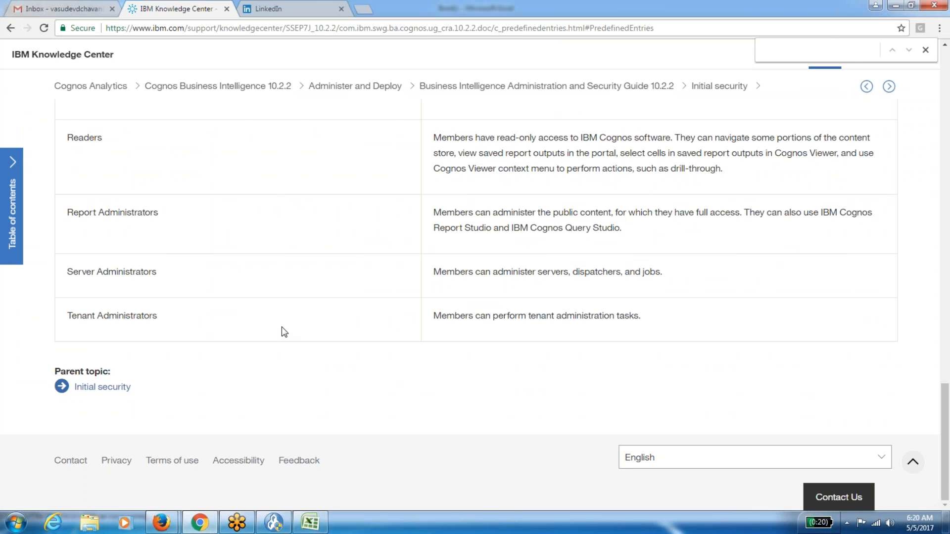
{"action": "left_click_drag", "start_coordinate": [945, 406], "coordinate": [945, 105]}
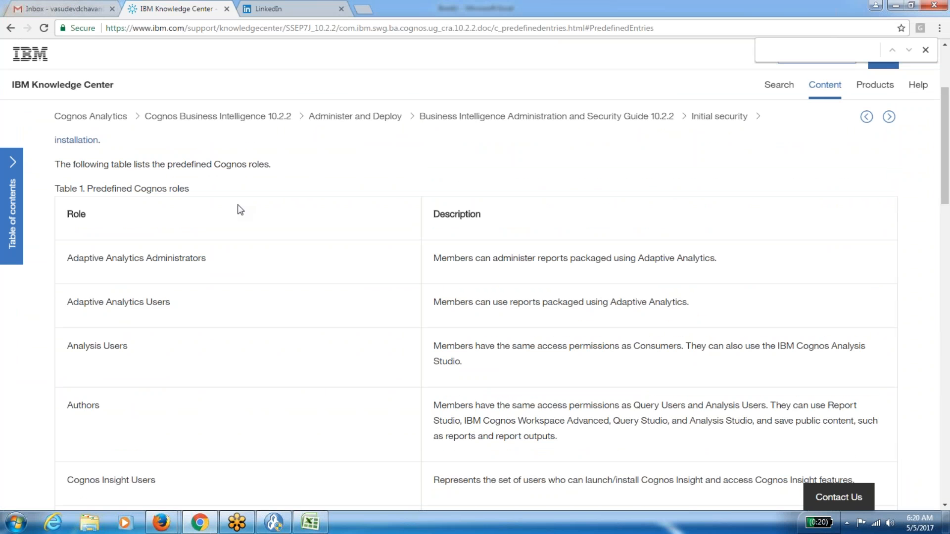
{"action": "left_click_drag", "start_coordinate": [67, 214], "coordinate": [644, 321]}
{"action": "scroll", "coordinate": [553, 481], "scroll_direction": "down", "scroll_amount": 12}
{"action": "scroll", "coordinate": [582, 317], "scroll_direction": "down", "scroll_amount": 5}
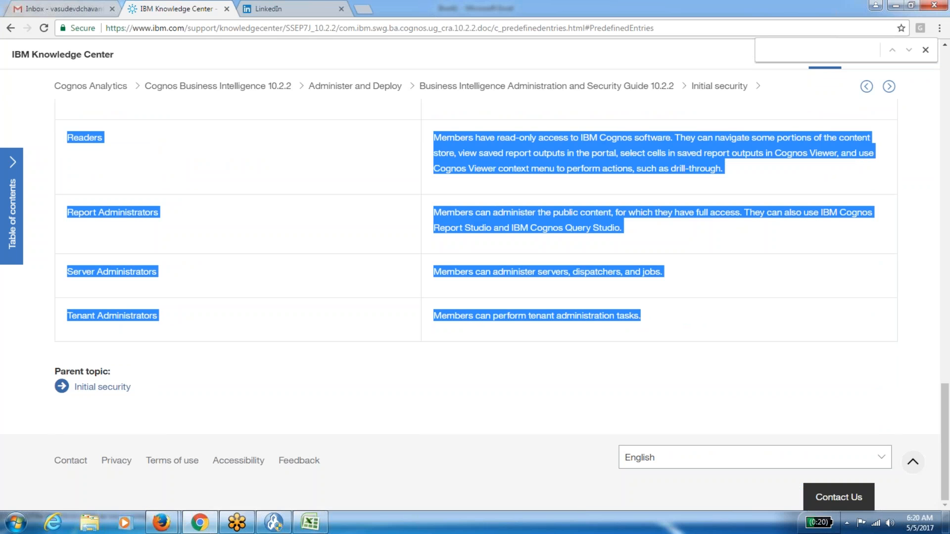
Paste the roles table at A1 and resize the Role and Description columns.
{"action": "left_click", "coordinate": [310, 523]}
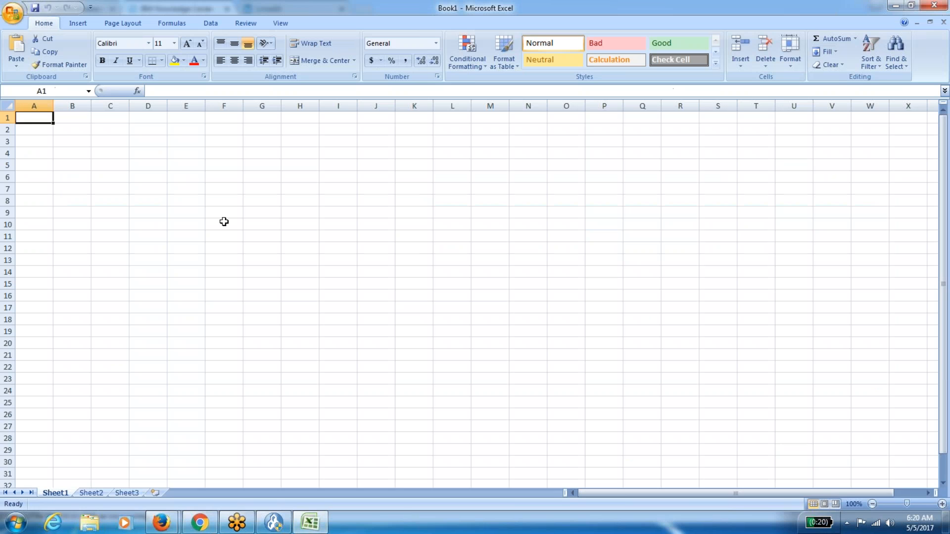
{"action": "key", "text": "ctrl+v"}
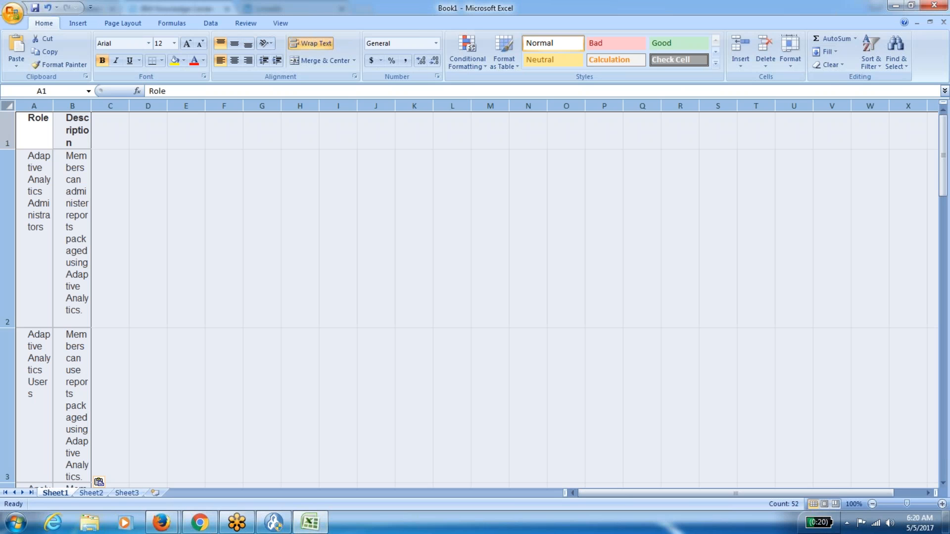
{"action": "left_click_drag", "start_coordinate": [53, 107], "coordinate": [174, 107]}
{"action": "left_click_drag", "start_coordinate": [334, 107], "coordinate": [453, 107]}
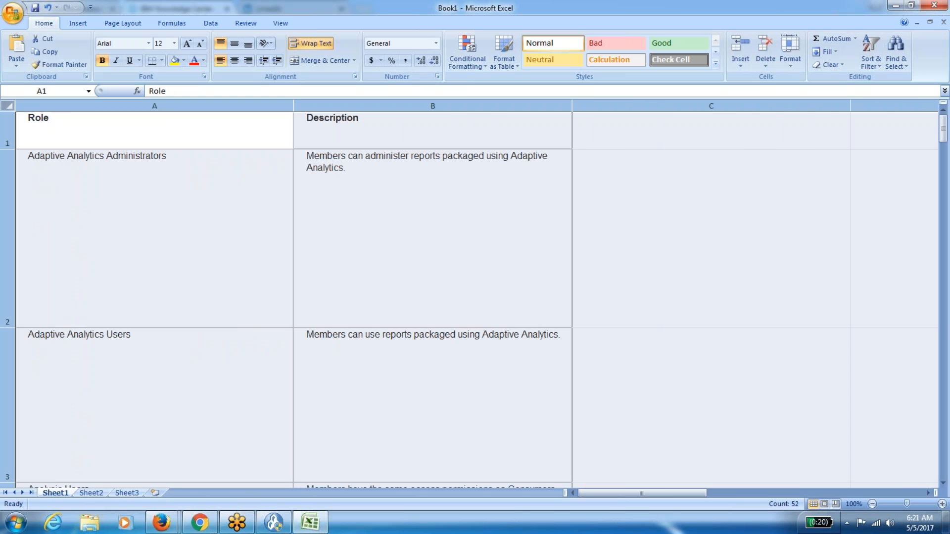
{"action": "double_click", "coordinate": [7, 149]}
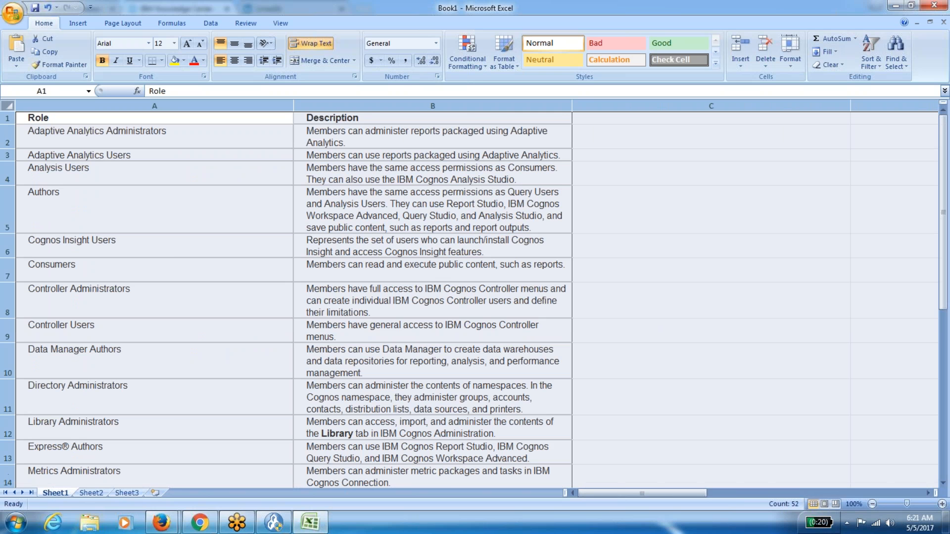
{"action": "left_click_drag", "start_coordinate": [293, 102], "coordinate": [172, 101]}
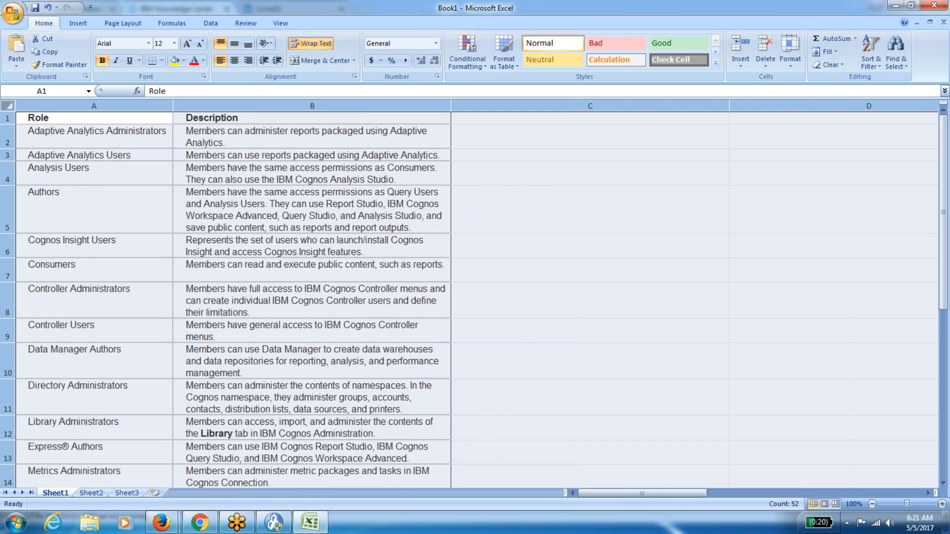
{"action": "left_click_drag", "start_coordinate": [451, 101], "coordinate": [664, 99]}
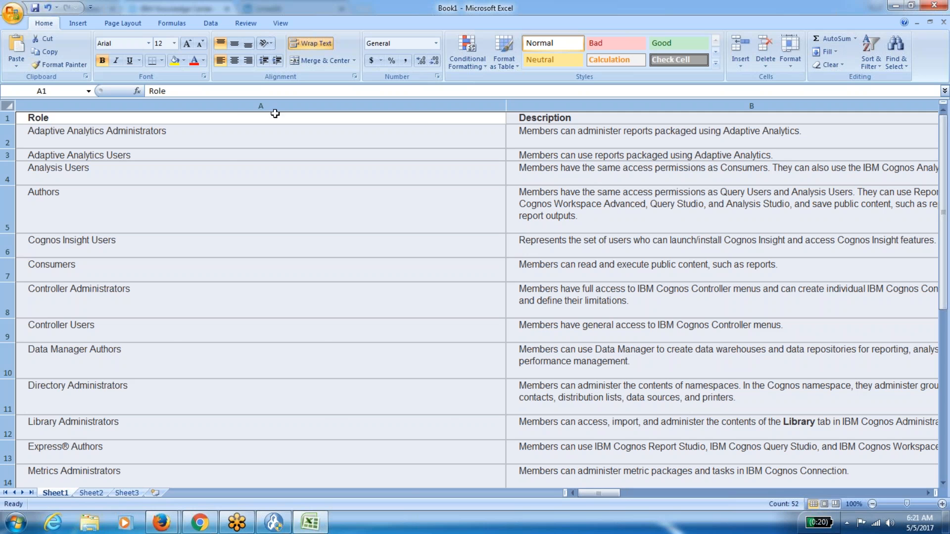
{"action": "left_click_drag", "start_coordinate": [506, 105], "coordinate": [173, 105]}
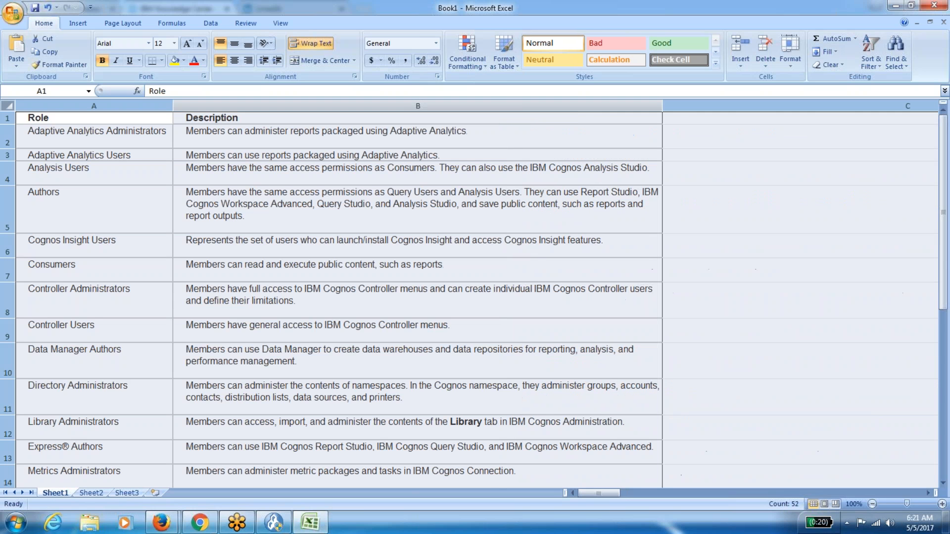
Auto-fit rows 1–26, then shrink them to a single-line height.
{"action": "double_click", "coordinate": [12, 147]}
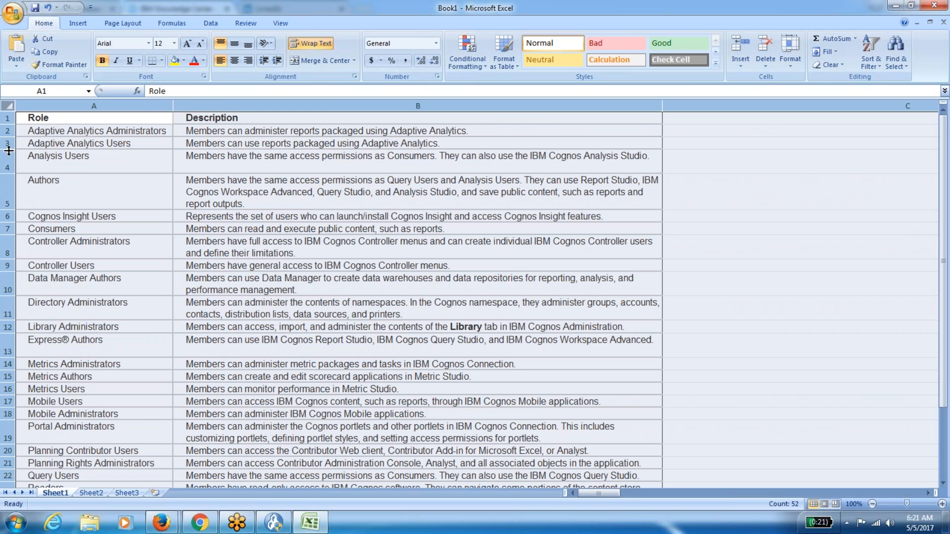
{"action": "left_click_drag", "start_coordinate": [11, 173], "coordinate": [12, 161]}
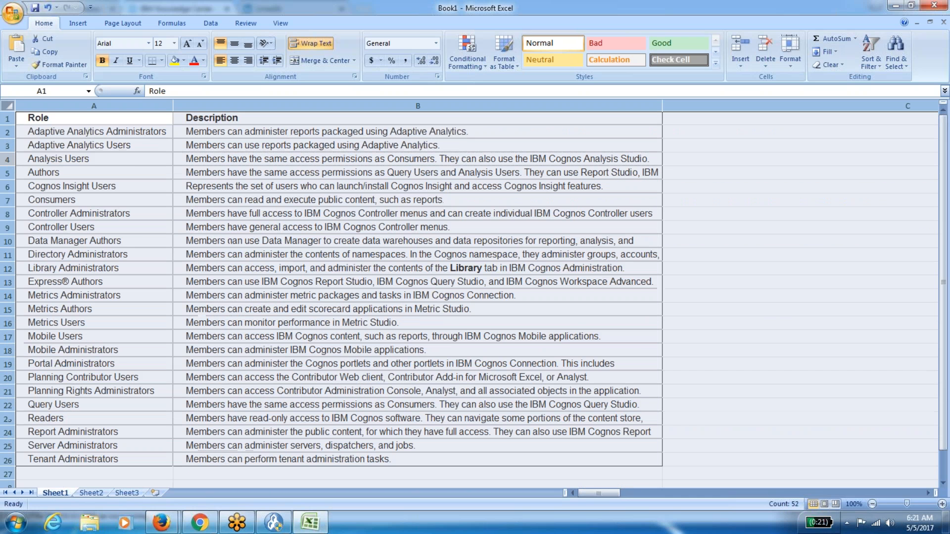
{"action": "left_click", "coordinate": [268, 223]}
{"action": "left_click", "coordinate": [106, 118]}
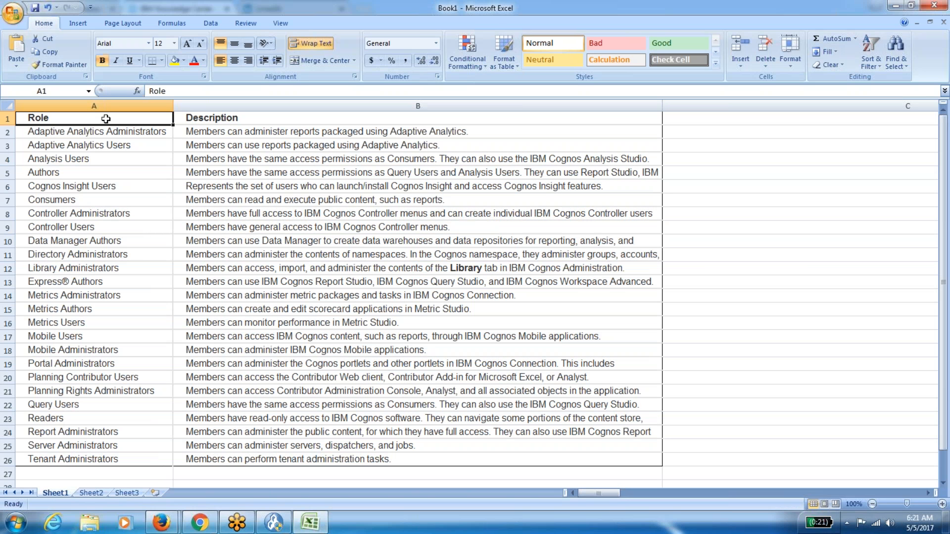
Fill the Role and Description headers (A1:B1) yellow and turn on Data filtering.
{"action": "left_click_drag", "start_coordinate": [106, 118], "coordinate": [207, 118]}
{"action": "left_click", "coordinate": [174, 60]}
{"action": "left_click", "coordinate": [210, 23]}
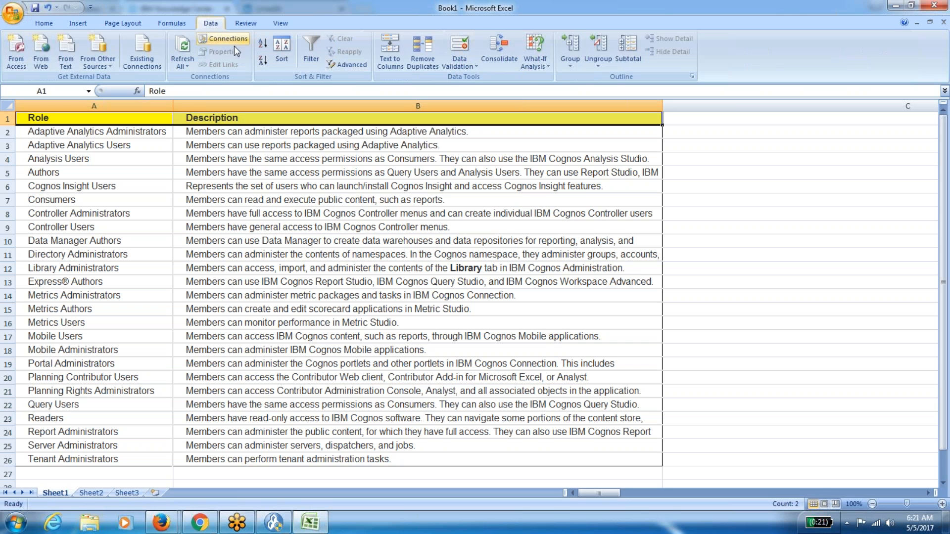
{"action": "left_click", "coordinate": [311, 47]}
Browse the role names in the table, then switch filtering off again.
{"action": "left_click", "coordinate": [263, 202]}
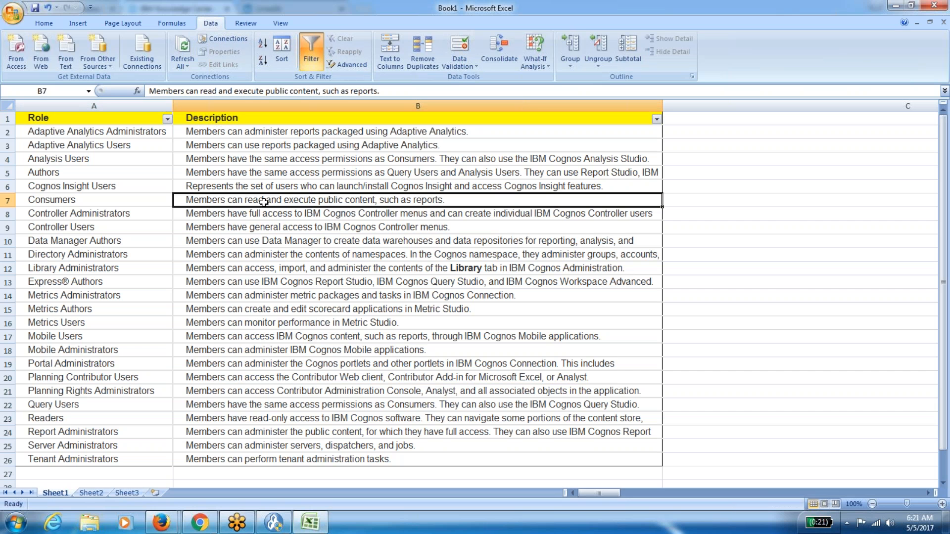
{"action": "left_click", "coordinate": [256, 309]}
{"action": "key", "text": "Left"}
{"action": "key", "text": "Down"}
{"action": "key", "text": "Down"}
{"action": "key", "text": "Down"}
{"action": "key", "text": "Down"}
{"action": "key", "text": "Down"}
{"action": "key", "text": "Down"}
{"action": "key", "text": "Down"}
{"action": "key", "text": "Down"}
{"action": "key", "text": "Down"}
{"action": "key", "text": "Down"}
{"action": "key", "text": "Down"}
{"action": "key", "text": "Down"}
{"action": "key", "text": "Up"}
{"action": "key", "text": "ctrl+Up"}
{"action": "key", "text": "Down"}
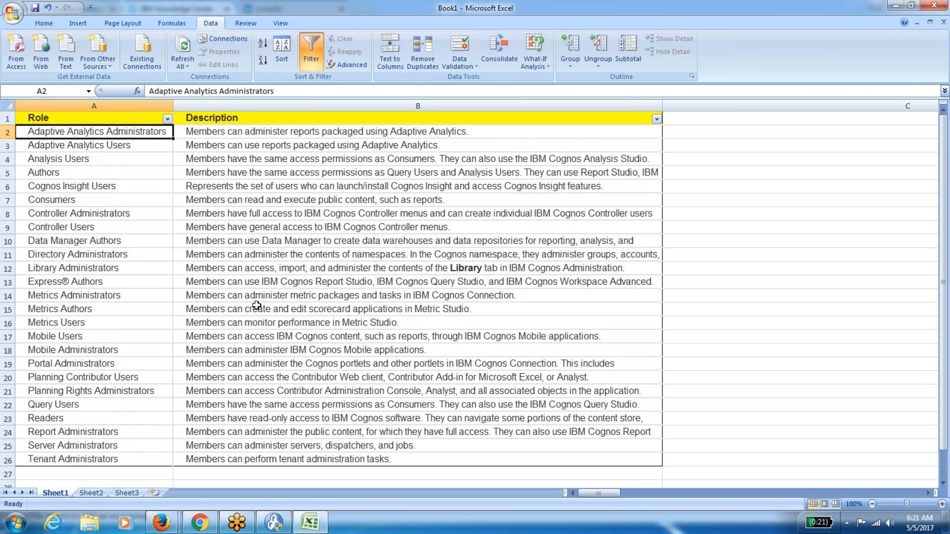
{"action": "key", "text": "Down"}
{"action": "key", "text": "Down"}
{"action": "key", "text": "Down"}
{"action": "key", "text": "Down"}
{"action": "key", "text": "Down"}
{"action": "key", "text": "Down"}
{"action": "key", "text": "Down"}
{"action": "key", "text": "Down"}
{"action": "key", "text": "Up"}
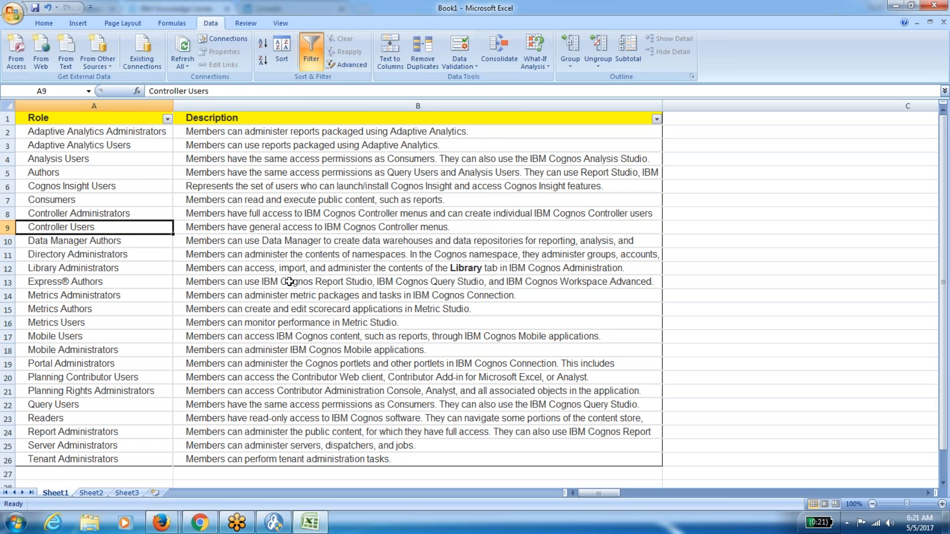
{"action": "left_click", "coordinate": [313, 60]}
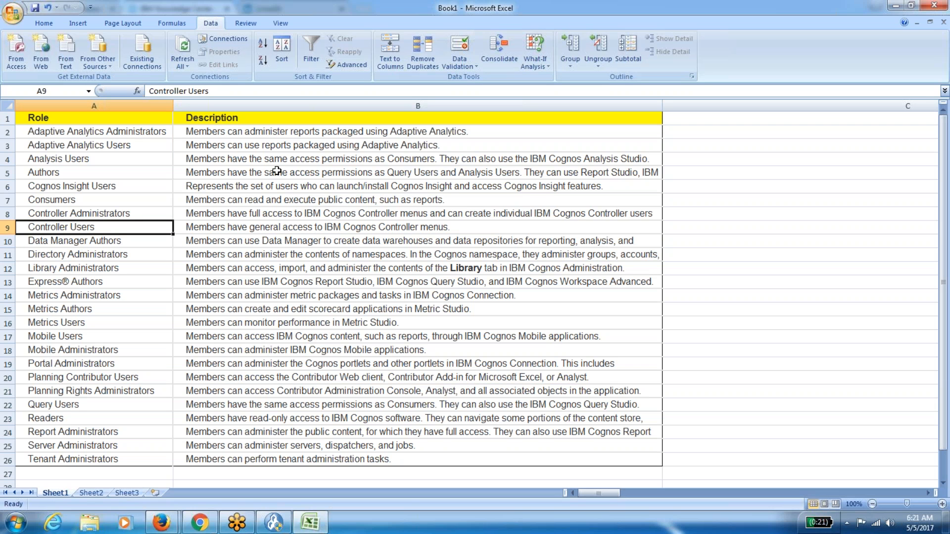
{"action": "left_click", "coordinate": [55, 25]}
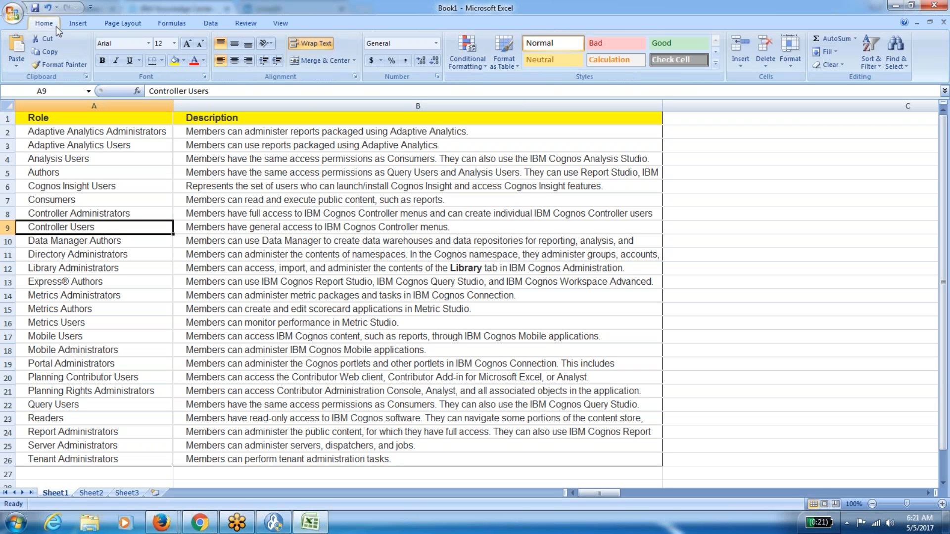
Fill rows 8–9, 14–18 and 20–21 (Controller, Metrics, Mobile, Planning) yellow.
{"action": "left_click", "coordinate": [177, 64]}
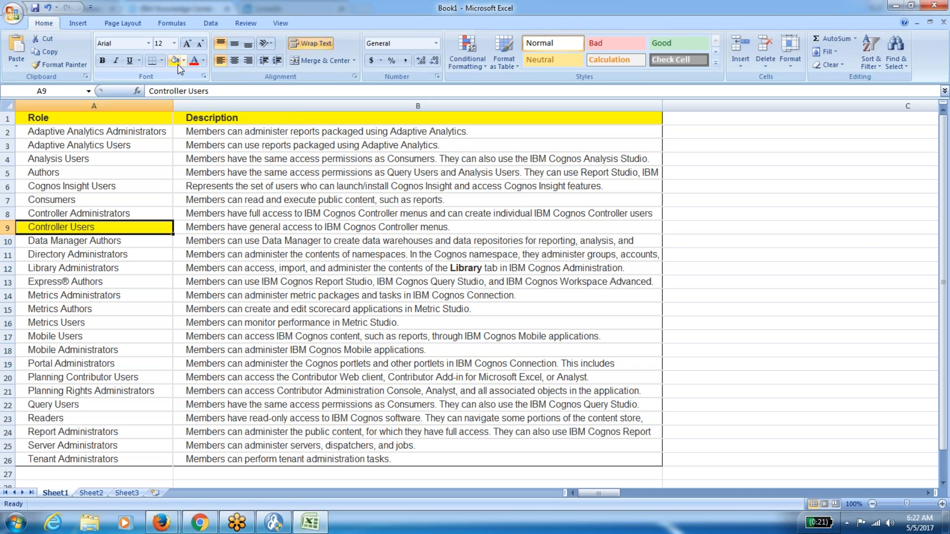
{"action": "key", "text": "ctrl+z"}
{"action": "left_click_drag", "start_coordinate": [99, 213], "coordinate": [252, 225]}
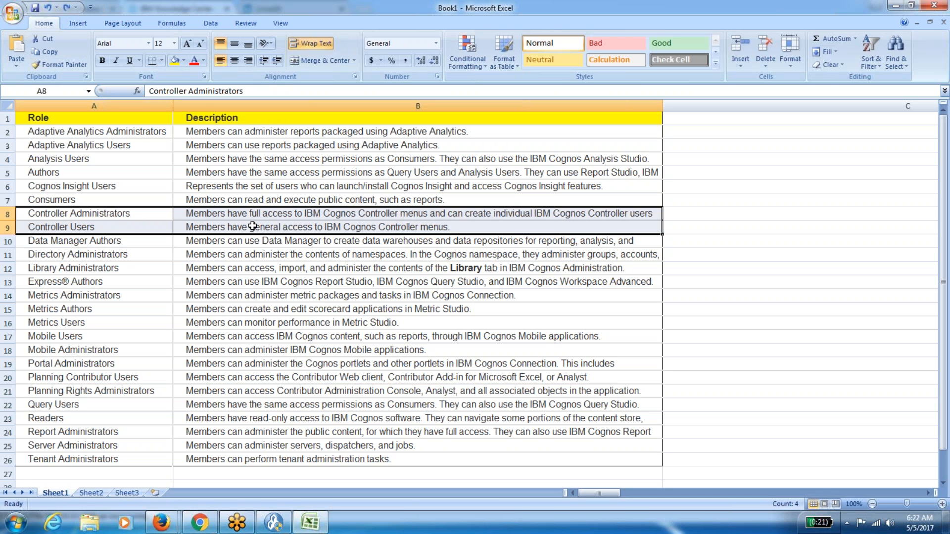
{"action": "left_click", "coordinate": [174, 60]}
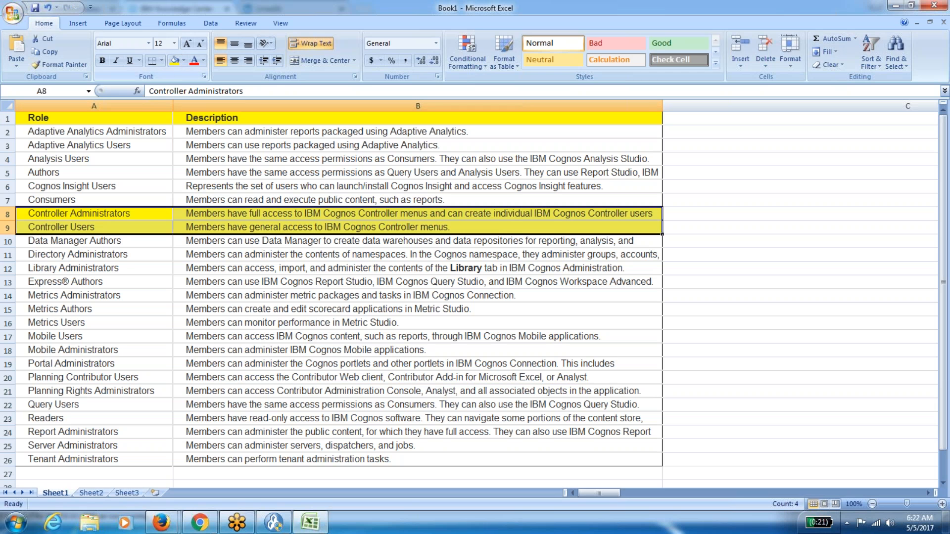
{"action": "left_click_drag", "start_coordinate": [99, 299], "coordinate": [253, 348]}
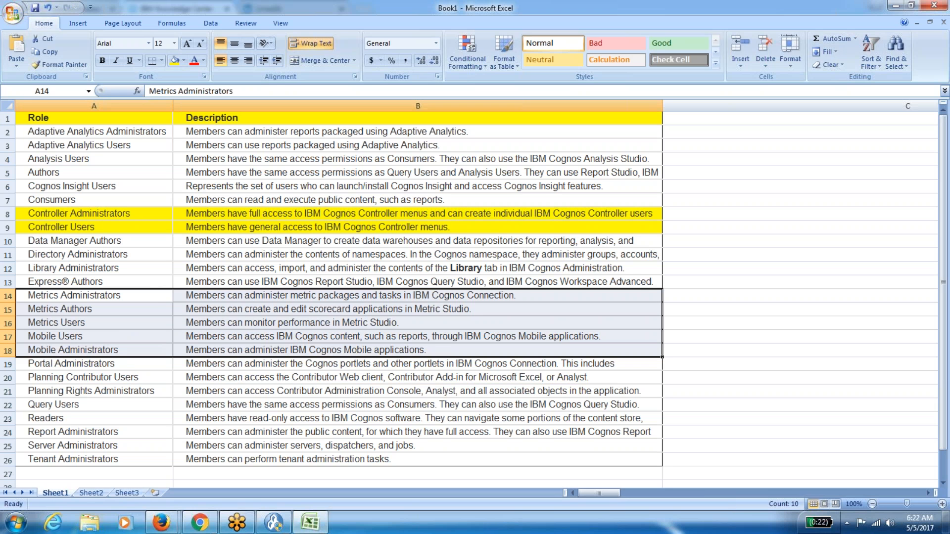
{"action": "left_click", "coordinate": [176, 63]}
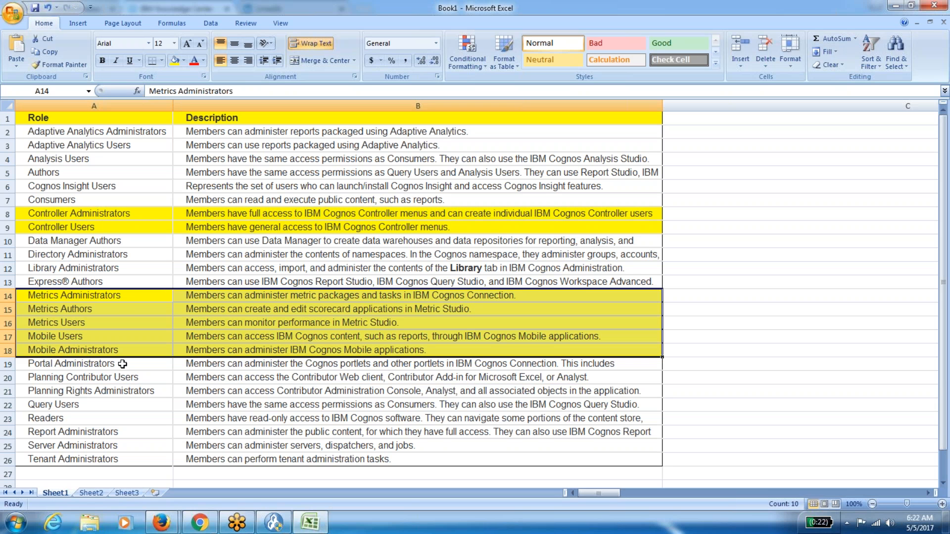
{"action": "left_click_drag", "start_coordinate": [106, 376], "coordinate": [216, 396]}
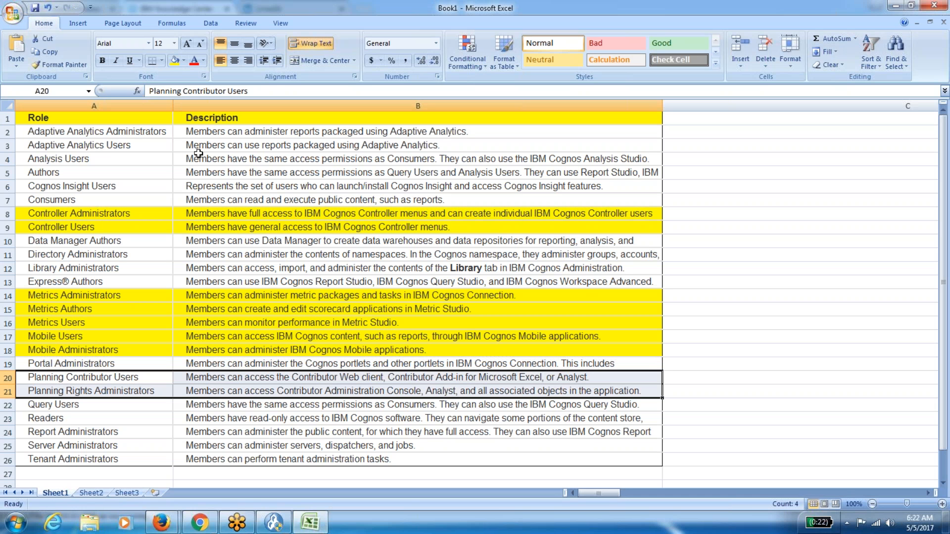
{"action": "left_click", "coordinate": [176, 62]}
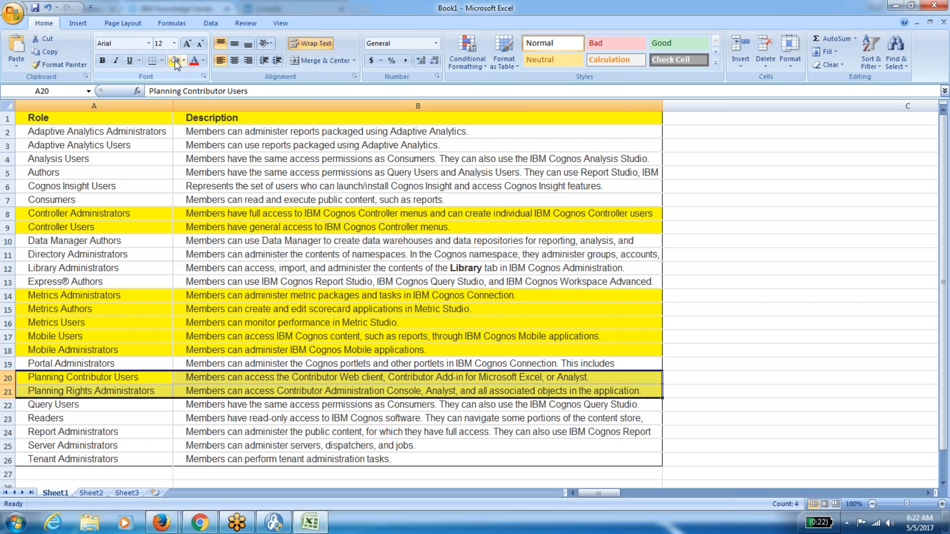
{"action": "left_click", "coordinate": [767, 233]}
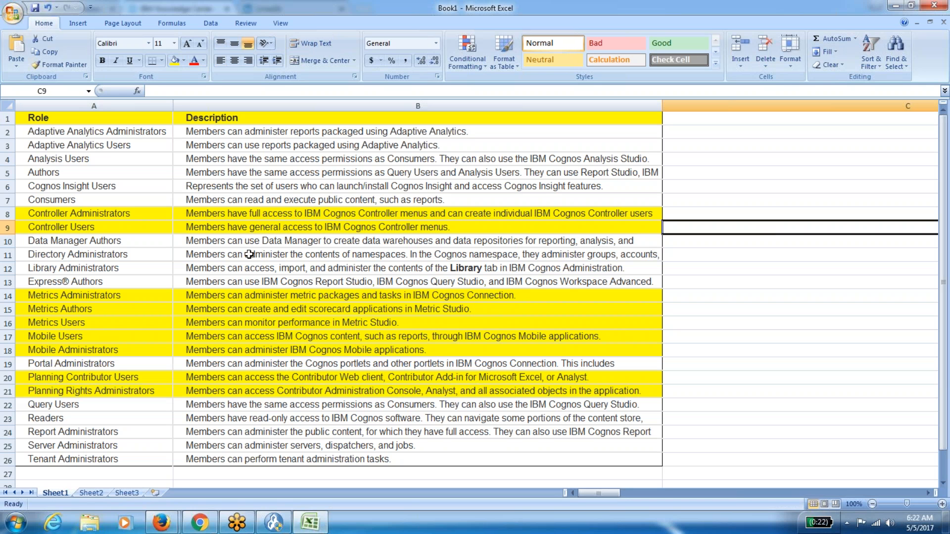
{"action": "left_click", "coordinate": [129, 217]}
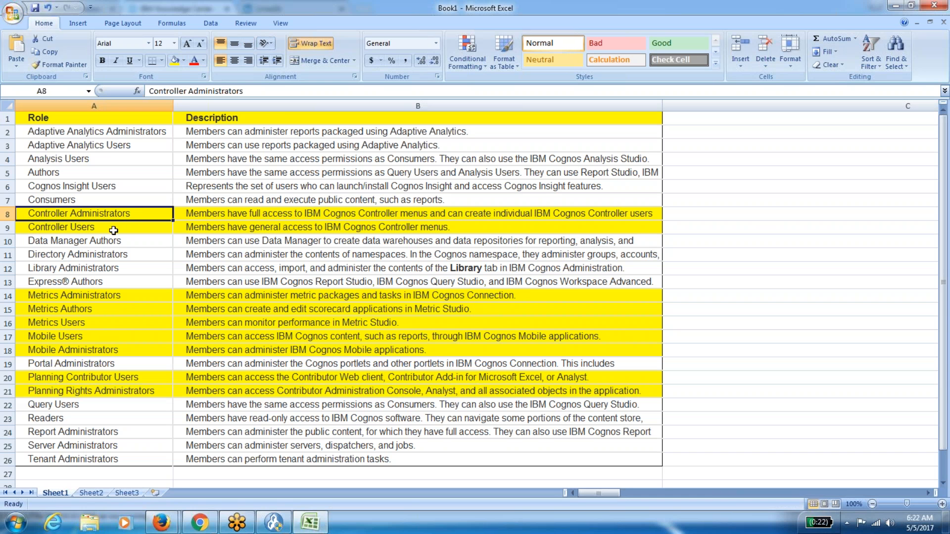
{"action": "left_click", "coordinate": [114, 230]}
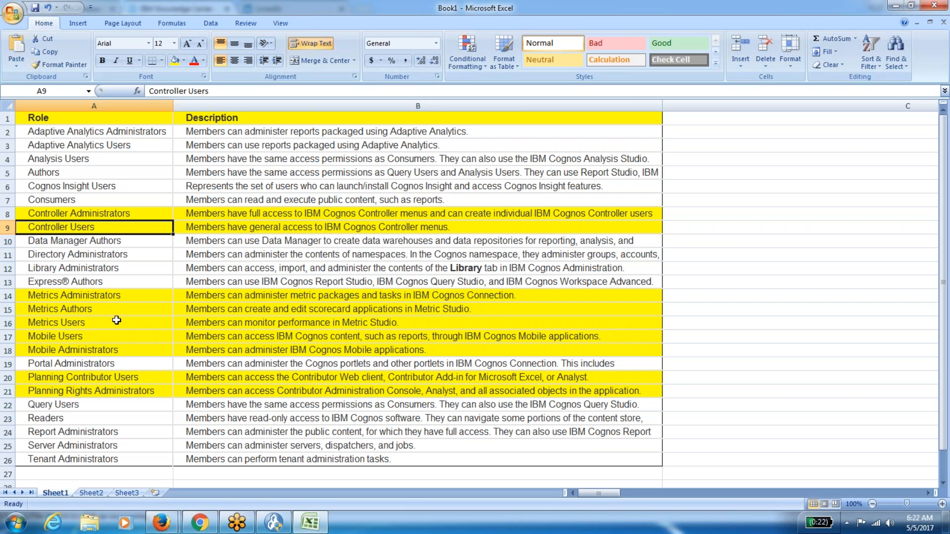
{"action": "left_click_drag", "start_coordinate": [116, 379], "coordinate": [181, 395]}
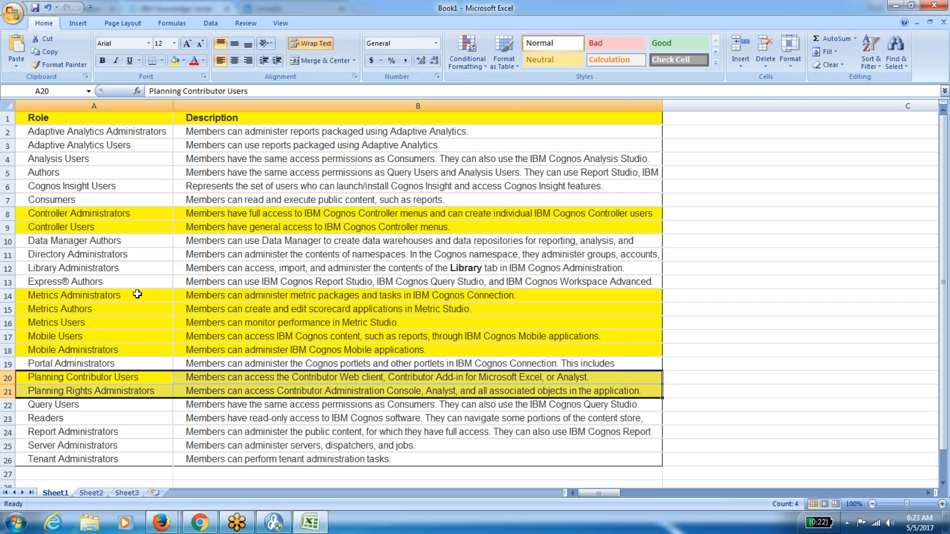
{"action": "left_click_drag", "start_coordinate": [137, 294], "coordinate": [207, 329]}
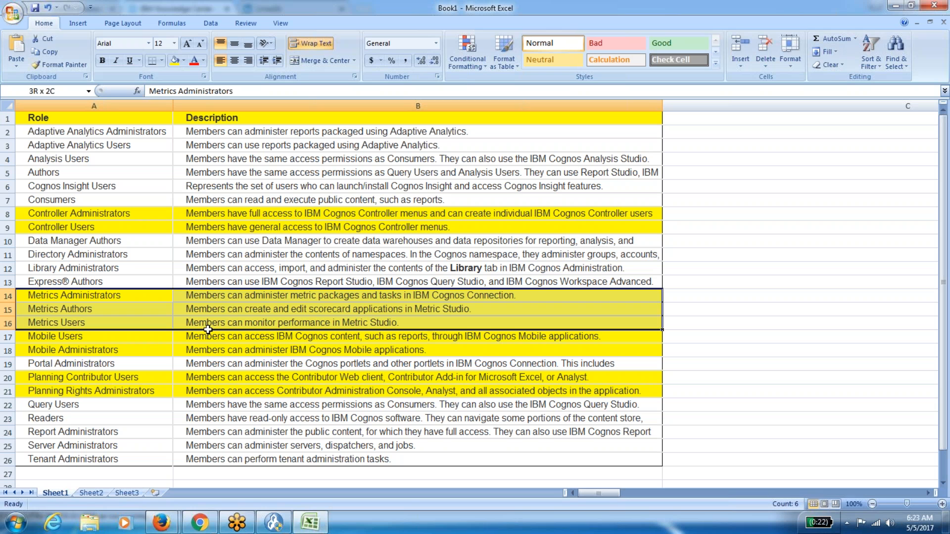
{"action": "left_click_drag", "start_coordinate": [208, 329], "coordinate": [208, 329]}
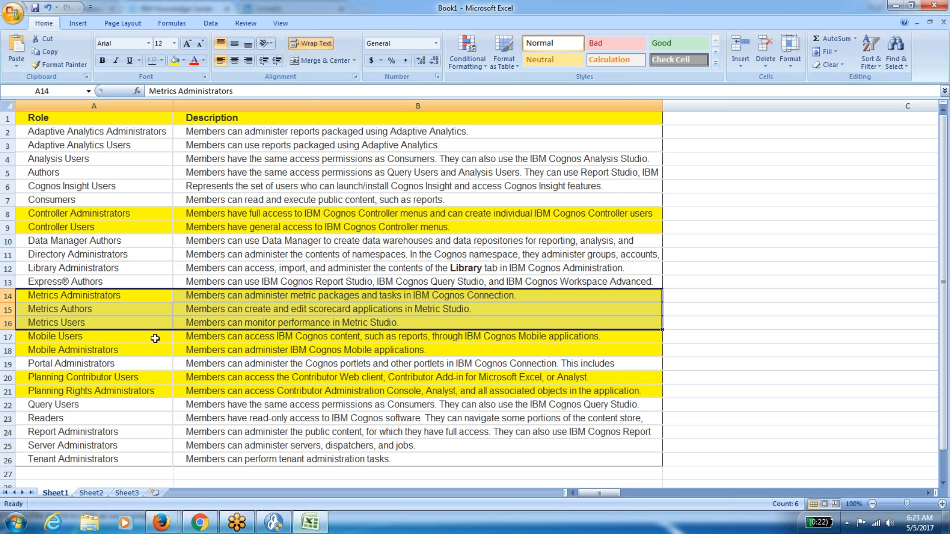
{"action": "left_click", "coordinate": [273, 522]}
Close the tasks dialog, widen the explorer tree and view Contributor Data Server properties.
{"action": "left_click", "coordinate": [523, 330]}
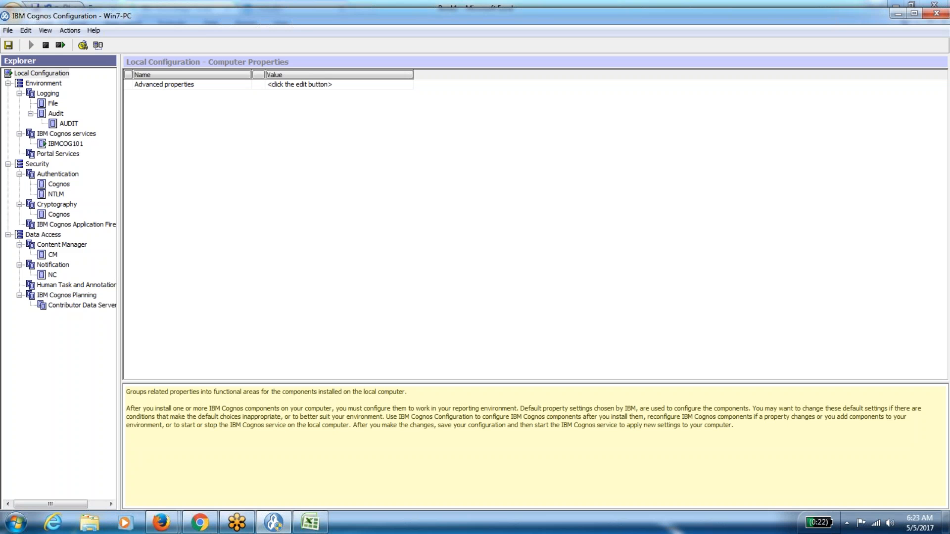
{"action": "left_click_drag", "start_coordinate": [120, 316], "coordinate": [180, 316]}
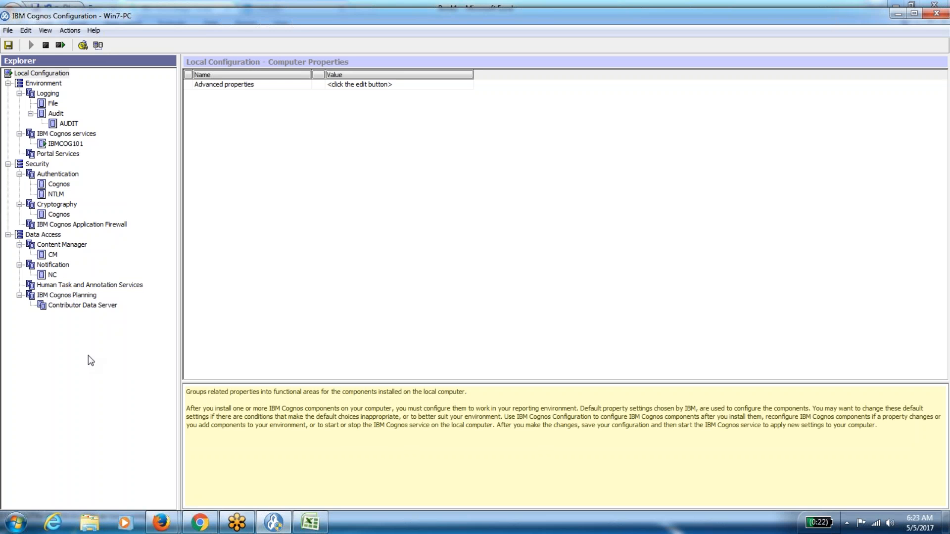
{"action": "left_click", "coordinate": [79, 306]}
{"action": "left_click", "coordinate": [76, 295]}
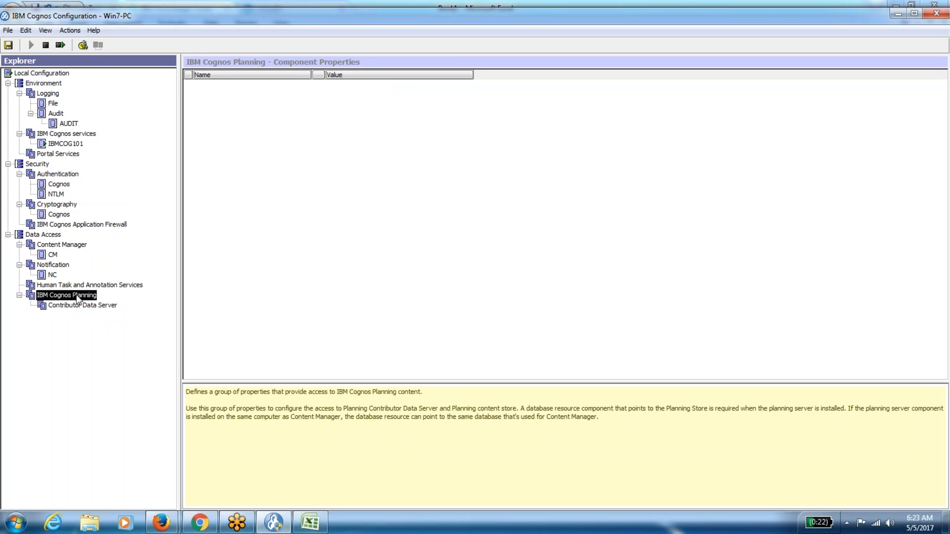
{"action": "left_click", "coordinate": [81, 307]}
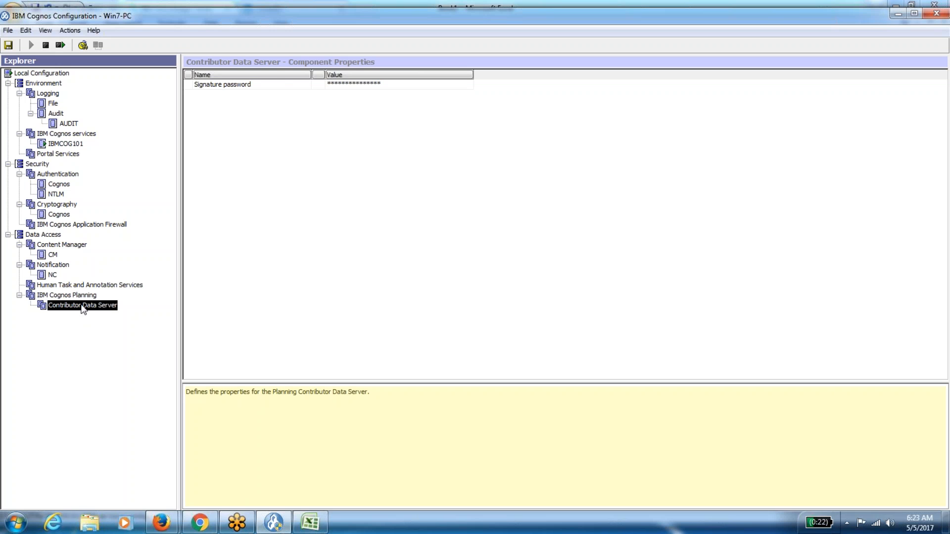
Maximize the Cognos Configuration window, then return to the Excel roles workbook.
{"action": "double_click", "coordinate": [343, 18]}
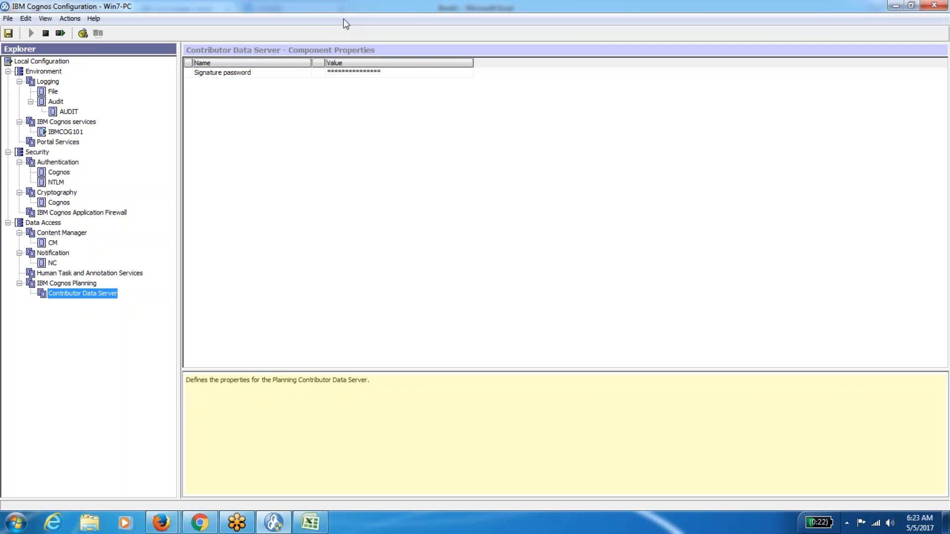
{"action": "left_click", "coordinate": [166, 526]}
{"action": "left_click", "coordinate": [310, 521]}
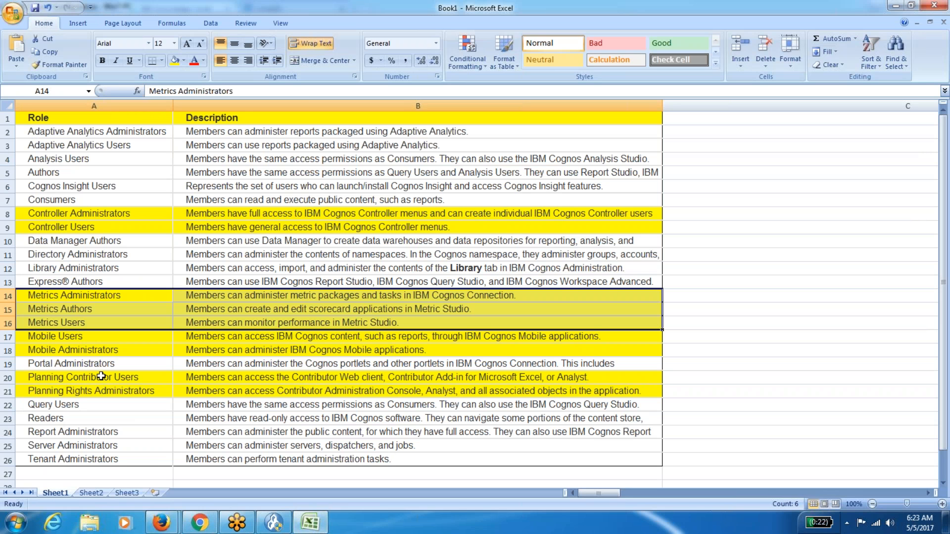
{"action": "left_click_drag", "start_coordinate": [101, 376], "coordinate": [202, 392]}
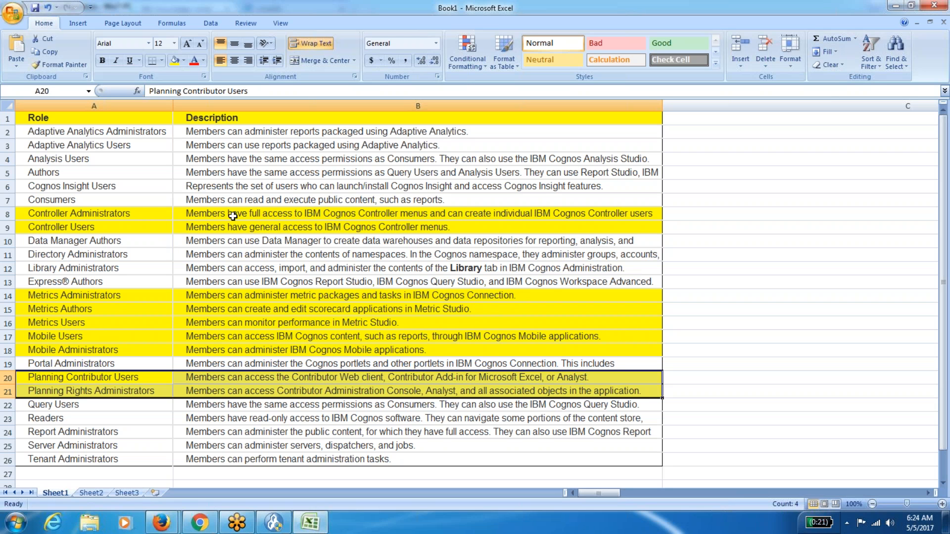
{"action": "left_click", "coordinate": [272, 211]}
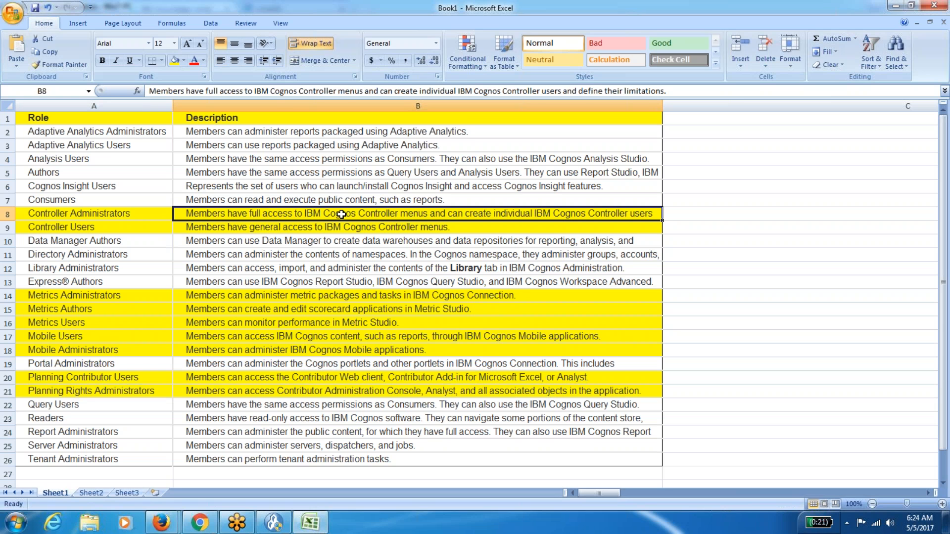
{"action": "left_click", "coordinate": [146, 217]}
{"action": "key", "text": "Right"}
{"action": "key", "text": "Left"}
{"action": "key", "text": "Down"}
{"action": "key", "text": "Right"}
{"action": "key", "text": "Down"}
{"action": "key", "text": "Down"}
{"action": "key", "text": "Down"}
{"action": "key", "text": "Down"}
{"action": "key", "text": "Down"}
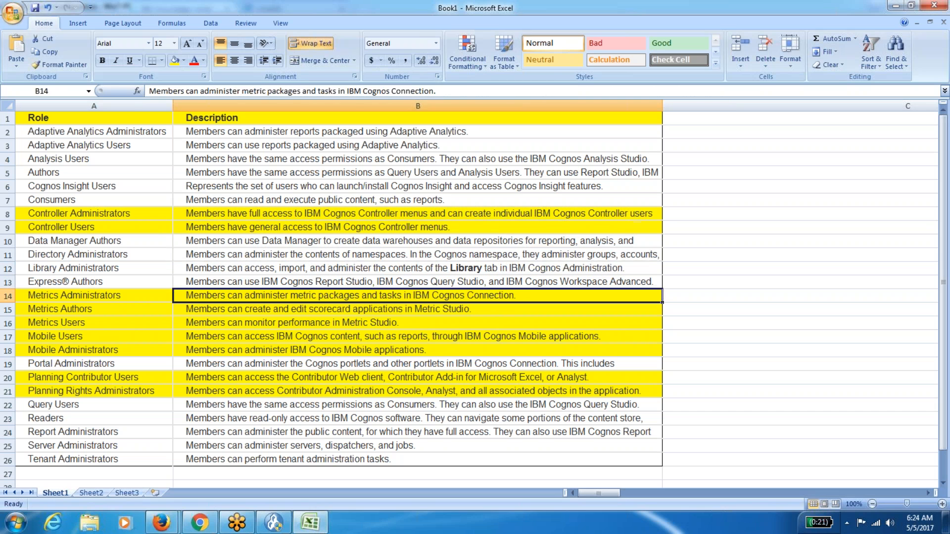
{"action": "key", "text": "Left"}
{"action": "key", "text": "Down"}
{"action": "key", "text": "Up"}
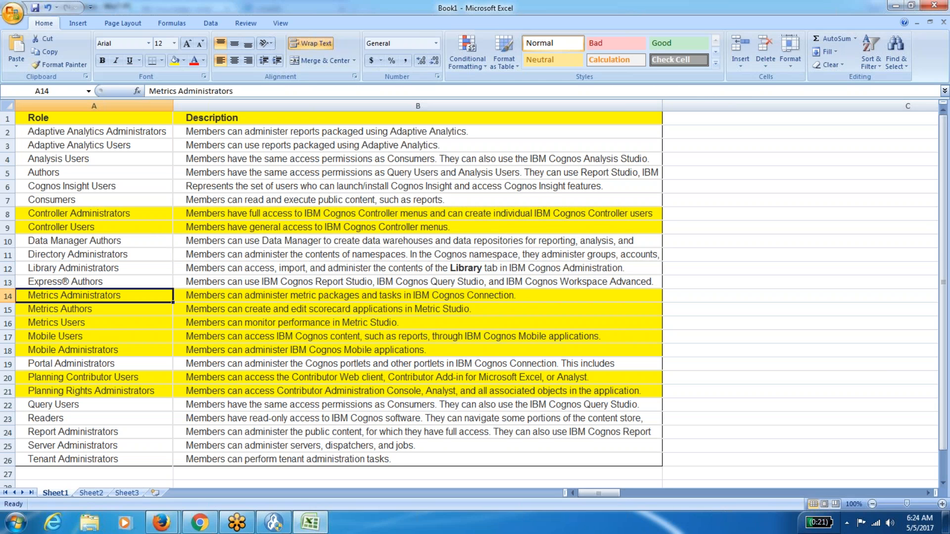
{"action": "key", "text": "shift+Down"}
{"action": "key", "text": "shift+Down"}
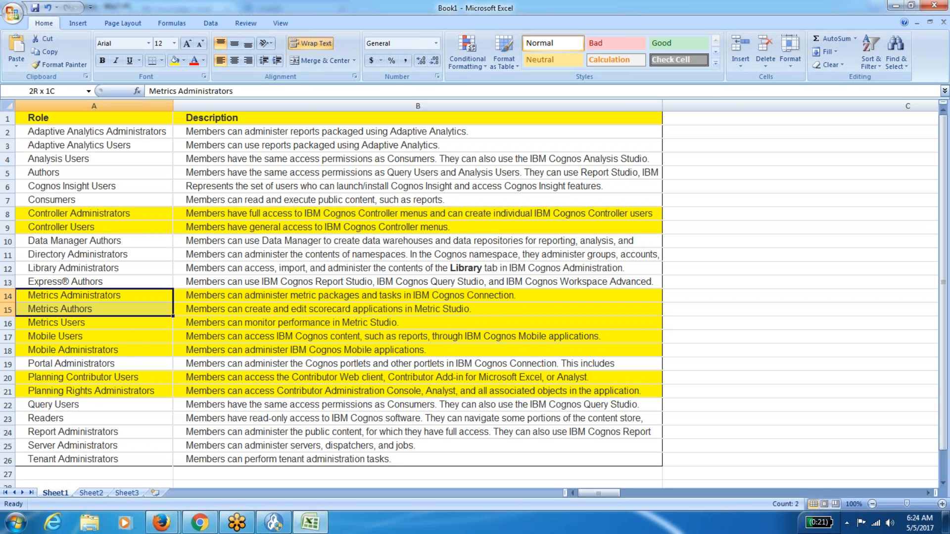
{"action": "key", "text": "shift+Right"}
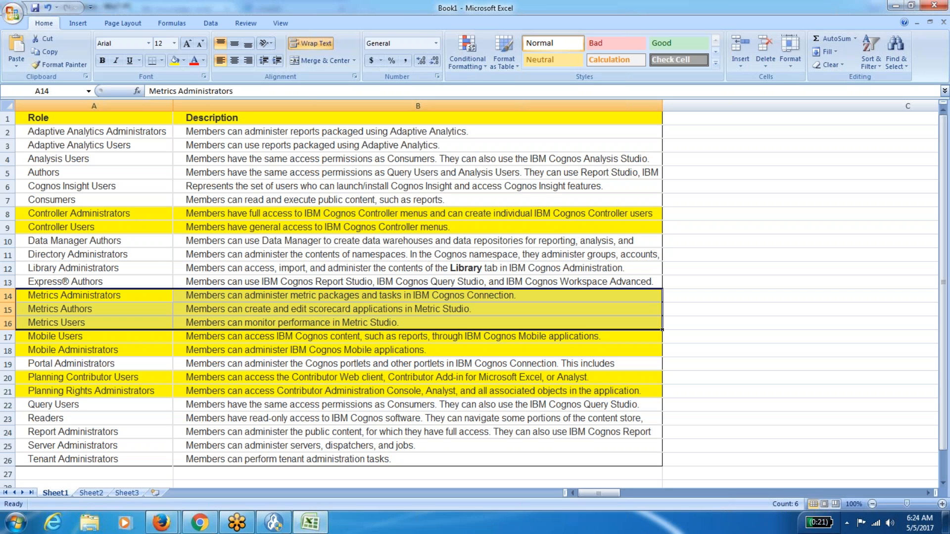
{"action": "key", "text": "Down"}
{"action": "key", "text": "Down"}
{"action": "key", "text": "Down"}
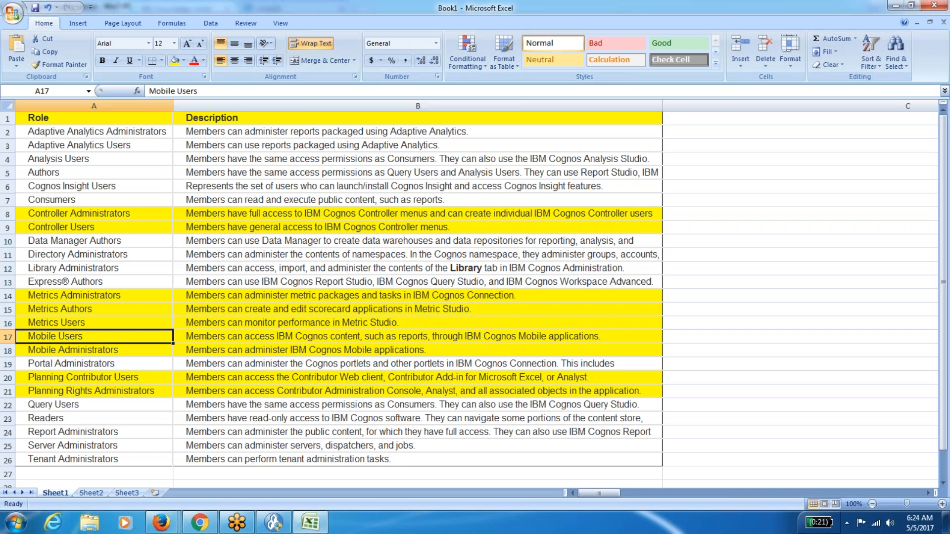
{"action": "key", "text": "shift+Down"}
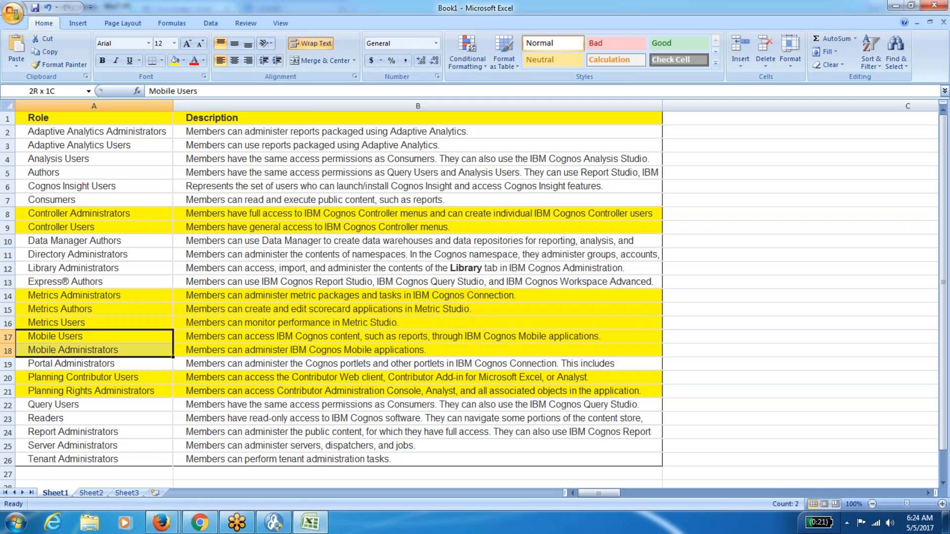
{"action": "key", "text": "shift+Right"}
{"action": "key", "text": "Down"}
{"action": "key", "text": "Down"}
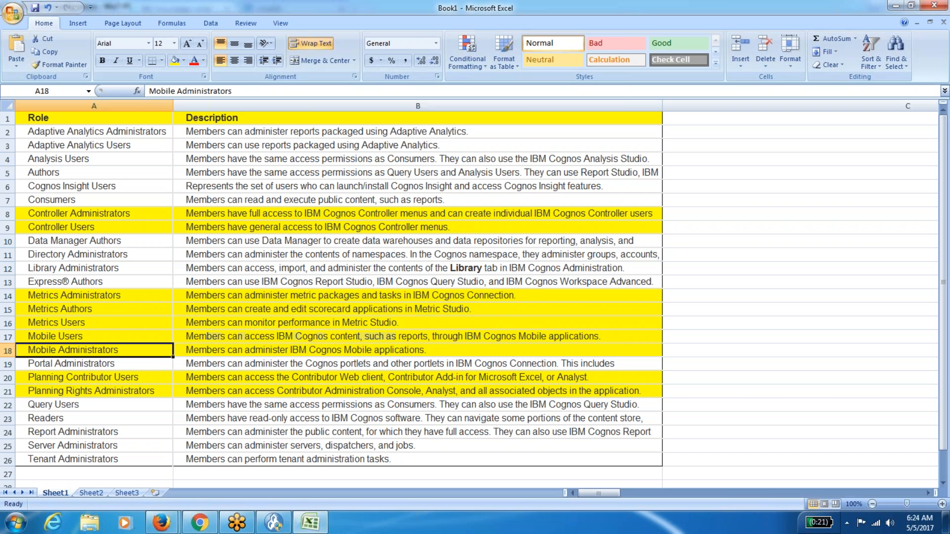
{"action": "key", "text": "Down"}
{"action": "key", "text": "shift+Down"}
{"action": "key", "text": "shift+Right"}
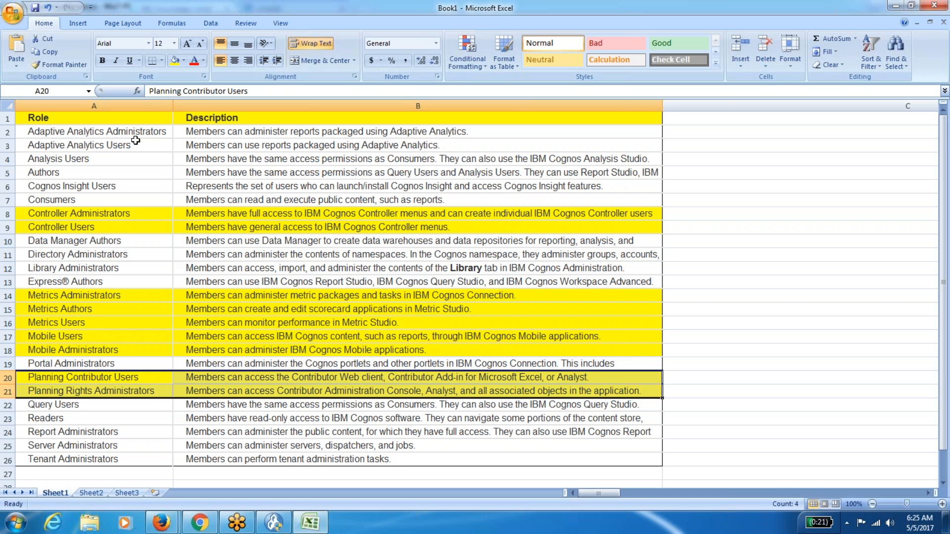
{"action": "left_click_drag", "start_coordinate": [136, 134], "coordinate": [236, 198]}
{"action": "left_click", "coordinate": [142, 242]}
{"action": "left_click_drag", "start_coordinate": [142, 242], "coordinate": [198, 283]}
{"action": "left_click", "coordinate": [128, 365]}
{"action": "left_click", "coordinate": [105, 407]}
{"action": "left_click_drag", "start_coordinate": [105, 407], "coordinate": [213, 460]}
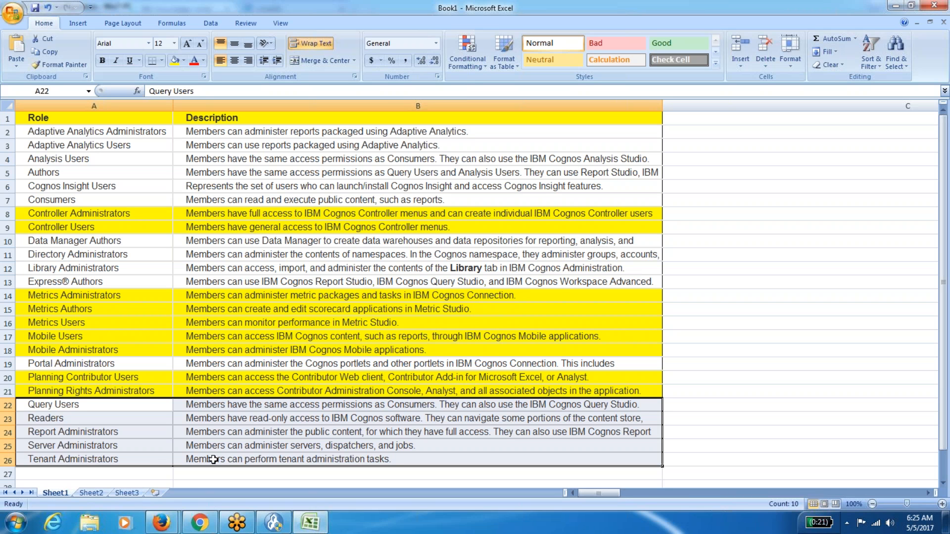
{"action": "left_click", "coordinate": [170, 477]}
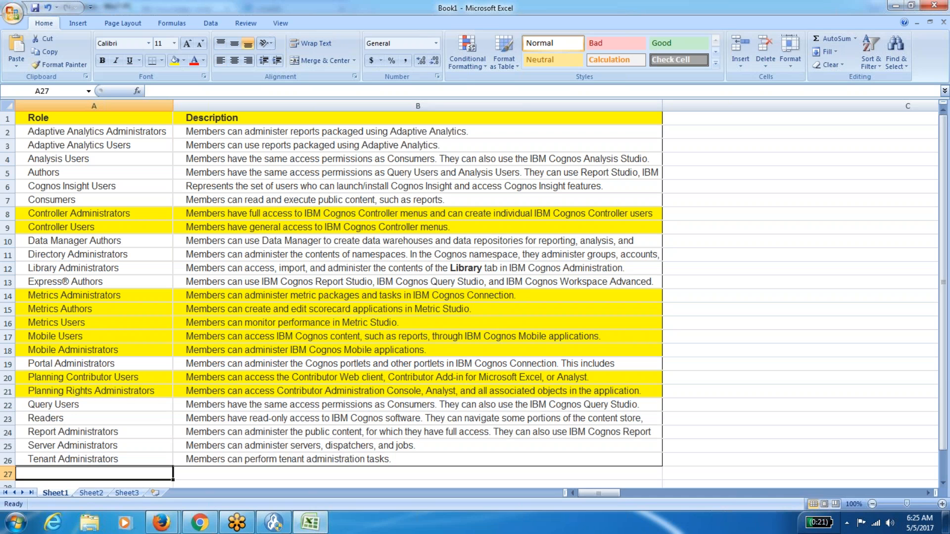
{"action": "scroll", "coordinate": [169, 477], "scroll_direction": "down", "scroll_amount": 1}
{"action": "key", "text": "Down"}
{"action": "key", "text": "Down"}
{"action": "key", "text": "Up"}
{"action": "key", "text": "Up"}
{"action": "key", "text": "Up"}
{"action": "key", "text": "Up"}
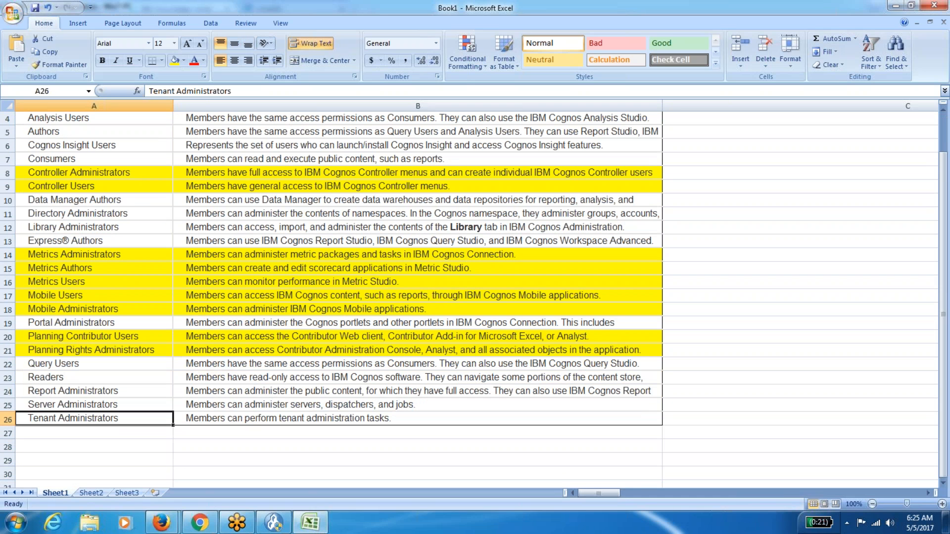
{"action": "mouse_move", "coordinate": [161, 522]}
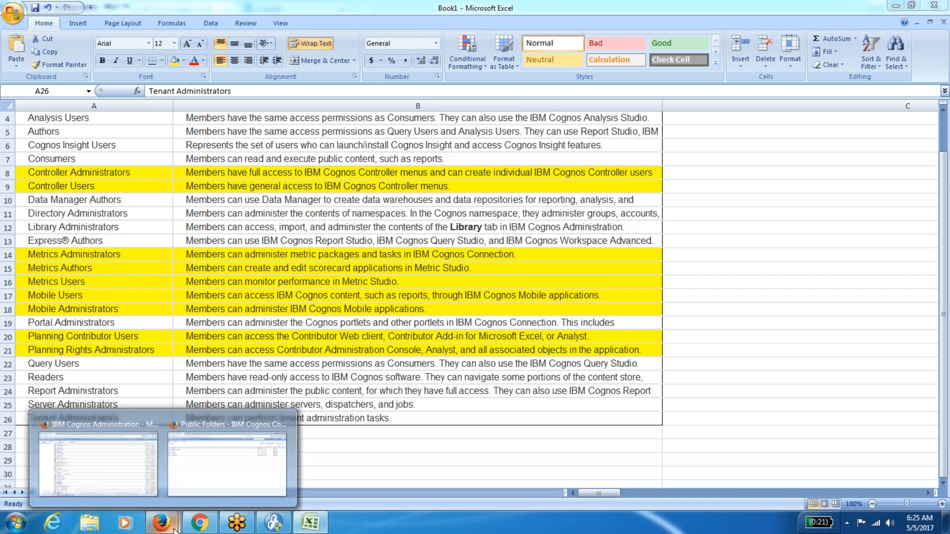
Show the Cognos namespace's Users, Groups, and Roles list to its end and compare with Excel.
{"action": "left_click", "coordinate": [101, 451]}
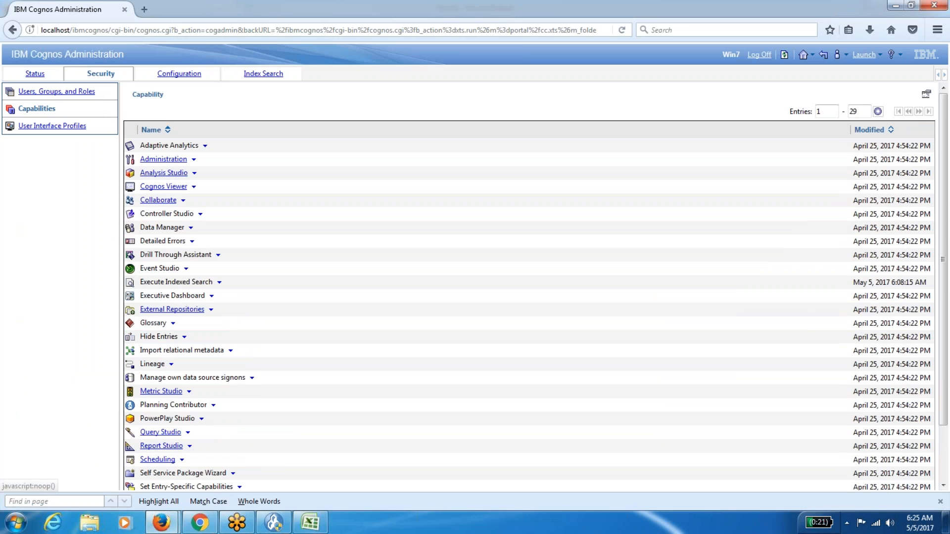
{"action": "left_click", "coordinate": [55, 92]}
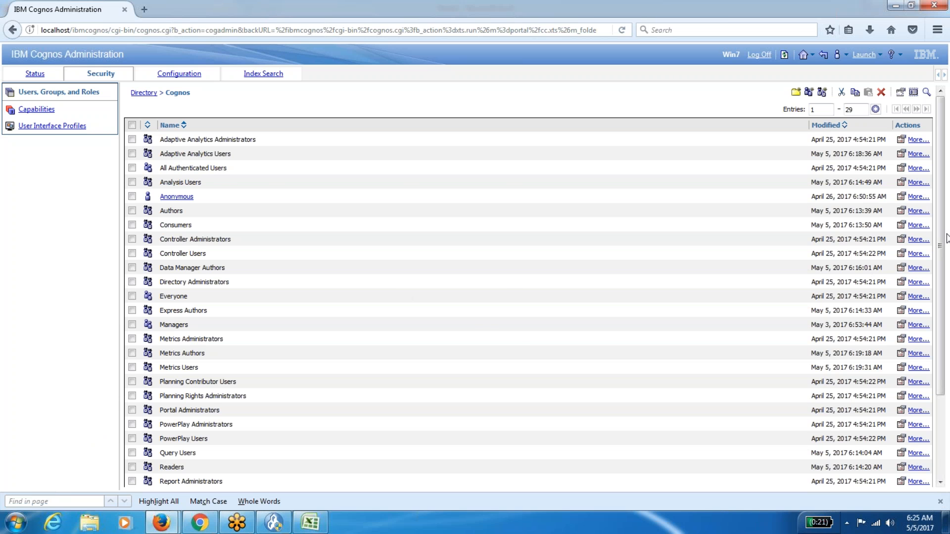
{"action": "left_click_drag", "start_coordinate": [944, 238], "coordinate": [945, 335]}
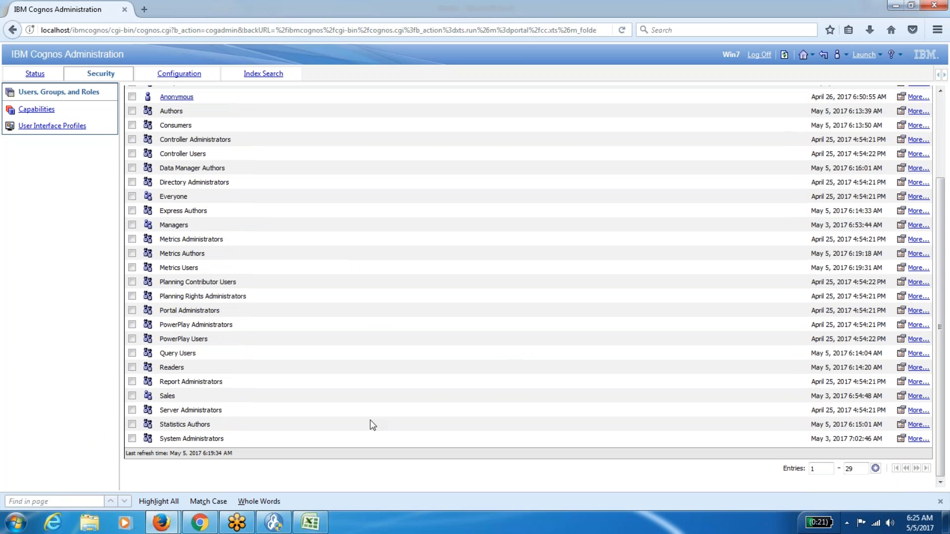
{"action": "double_click", "coordinate": [169, 438]}
{"action": "key", "text": "alt+Tab"}
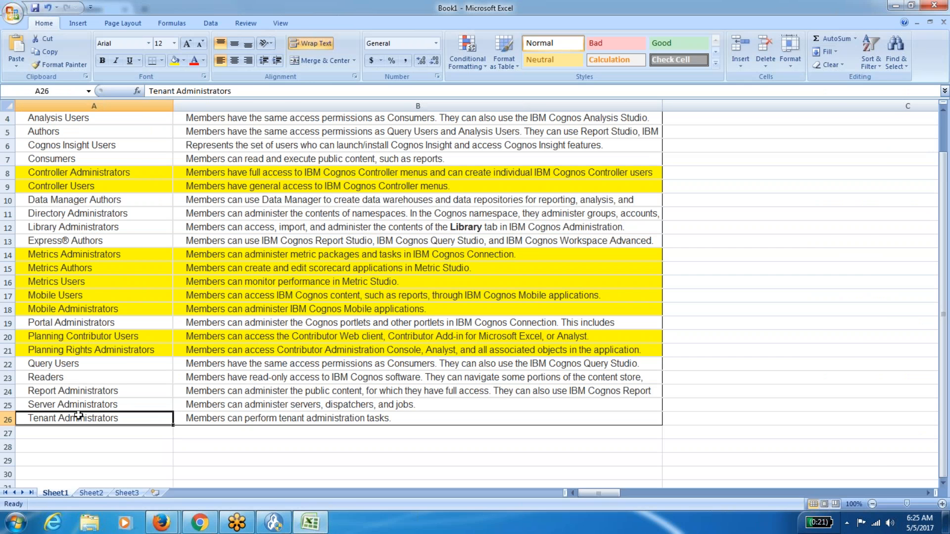
{"action": "key", "text": "alt+Tab"}
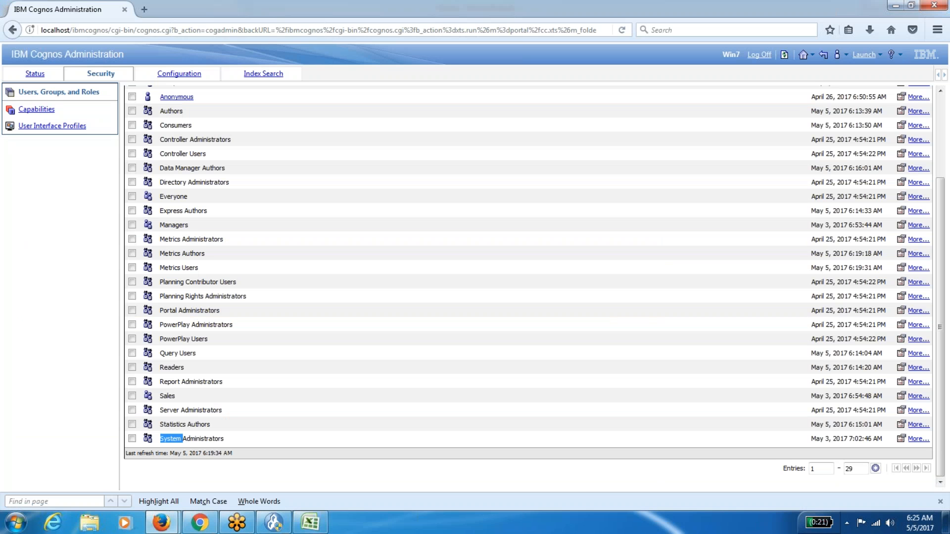
{"action": "left_click", "coordinate": [176, 424]}
{"action": "key", "text": "alt+Tab"}
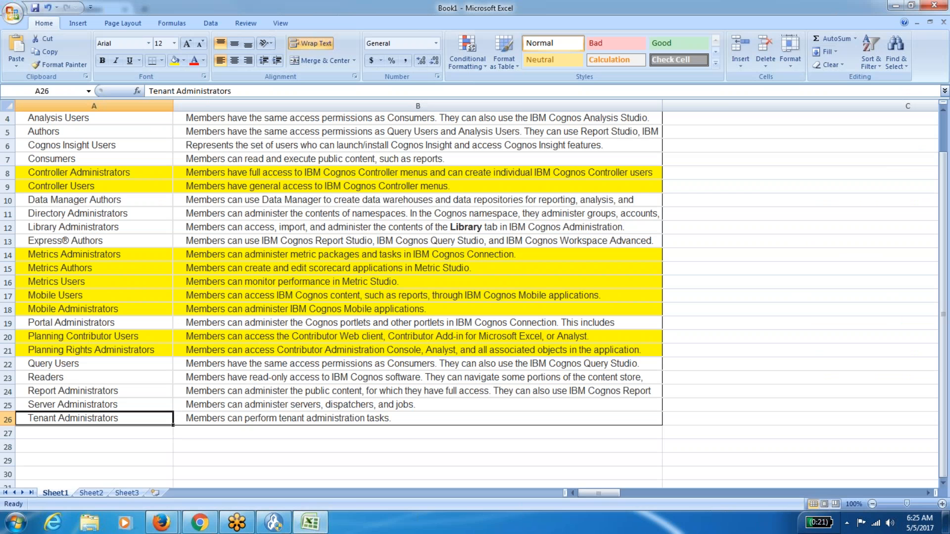
{"action": "left_click", "coordinate": [132, 458]}
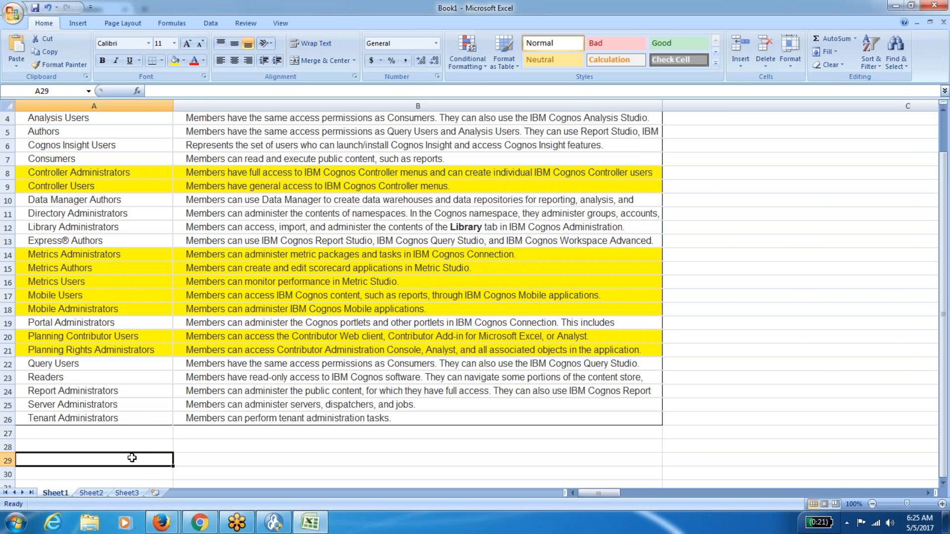
{"action": "key", "text": "Up"}
{"action": "key", "text": "Up"}
{"action": "key", "text": "Up"}
{"action": "key", "text": "Up"}
{"action": "key", "text": "Up"}
{"action": "key", "text": "Up"}
{"action": "key", "text": "Up"}
{"action": "key", "text": "Up"}
{"action": "key", "text": "Up"}
{"action": "key", "text": "Up"}
{"action": "key", "text": "Up"}
{"action": "key", "text": "Up"}
{"action": "key", "text": "Up"}
{"action": "key", "text": "Up"}
{"action": "key", "text": "Up"}
{"action": "key", "text": "Up"}
{"action": "key", "text": "Up"}
{"action": "key", "text": "Up"}
{"action": "key", "text": "Up"}
{"action": "key", "text": "Up"}
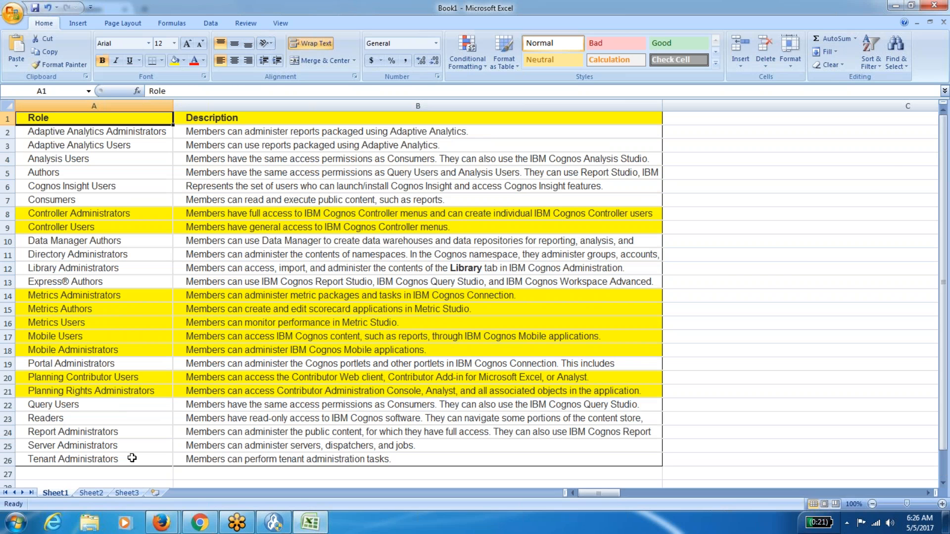
{"action": "key", "text": "Down"}
{"action": "key", "text": "Down"}
{"action": "key", "text": "Down"}
{"action": "key", "text": "Down"}
{"action": "key", "text": "Down"}
{"action": "key", "text": "Down"}
{"action": "key", "text": "Down"}
{"action": "key", "text": "Down"}
{"action": "key", "text": "Down"}
{"action": "key", "text": "Down"}
{"action": "key", "text": "Down"}
{"action": "key", "text": "Down"}
{"action": "key", "text": "Down"}
{"action": "key", "text": "Down"}
{"action": "key", "text": "Down"}
{"action": "key", "text": "Down"}
{"action": "key", "text": "Down"}
{"action": "key", "text": "Down"}
{"action": "key", "text": "Down"}
{"action": "key", "text": "Down"}
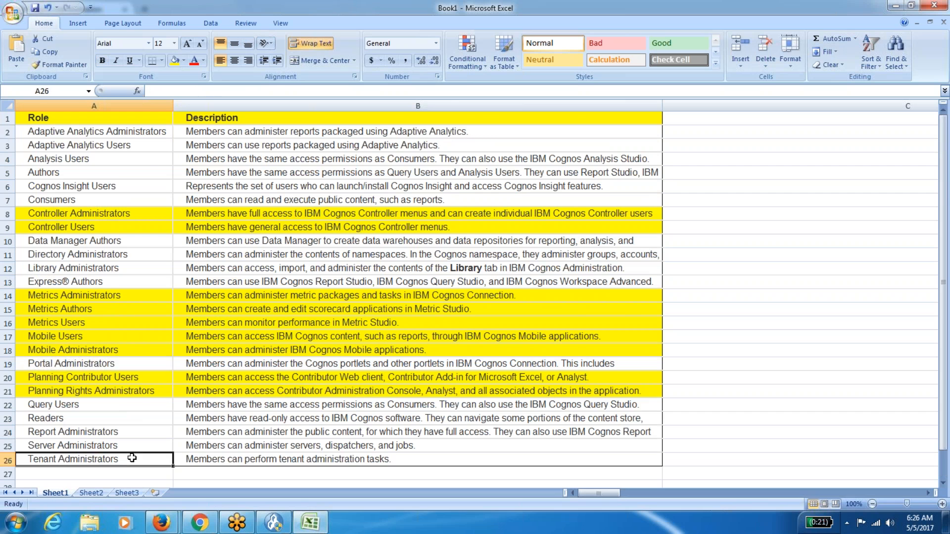
{"action": "key", "text": "Down"}
{"action": "key", "text": "Down"}
{"action": "key", "text": "Down"}
{"action": "key", "text": "Down"}
{"action": "key", "text": "Up"}
{"action": "key", "text": "Up"}
{"action": "key", "text": "Up"}
{"action": "key", "text": "Up"}
{"action": "key", "text": "Up"}
{"action": "key", "text": "Up"}
{"action": "key", "text": "Up"}
{"action": "key", "text": "Up"}
{"action": "key", "text": "Up"}
{"action": "key", "text": "Up"}
{"action": "key", "text": "Up"}
{"action": "key", "text": "Up"}
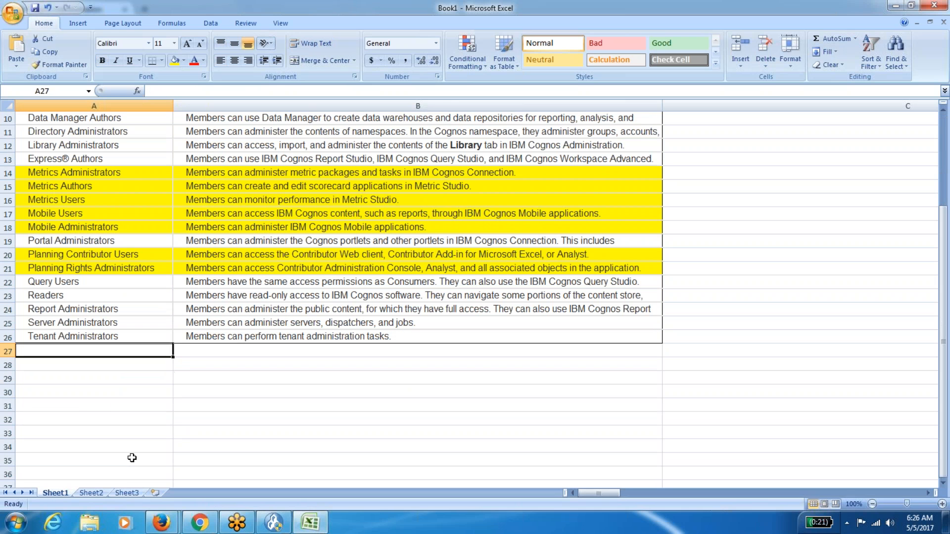
{"action": "key", "text": "Up"}
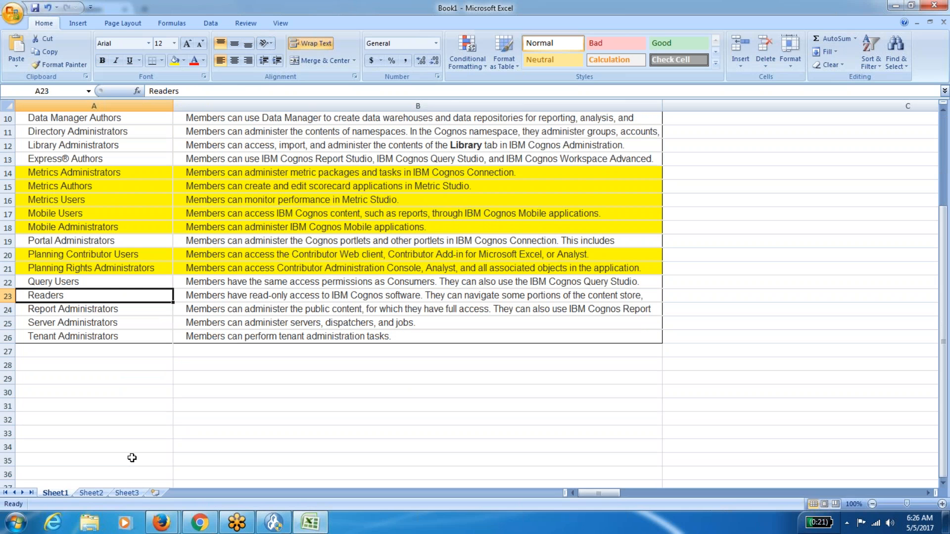
{"action": "key", "text": "Down"}
{"action": "key", "text": "Up"}
{"action": "key", "text": "Up"}
{"action": "key", "text": "Up"}
{"action": "key", "text": "Up"}
{"action": "key", "text": "Up"}
{"action": "key", "text": "Up"}
{"action": "key", "text": "Up"}
{"action": "key", "text": "Up"}
{"action": "key", "text": "Up"}
{"action": "key", "text": "Up"}
{"action": "key", "text": "Up"}
{"action": "key", "text": "Up"}
{"action": "key", "text": "Up"}
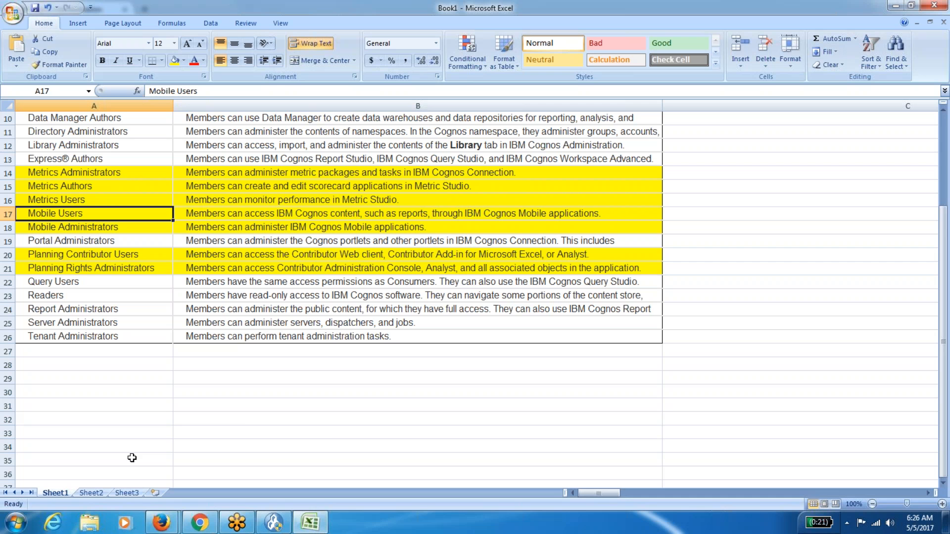
{"action": "key", "text": "ctrl+Home"}
{"action": "key", "text": "Down"}
{"action": "key", "text": "Down"}
{"action": "key", "text": "Down"}
{"action": "key", "text": "Down"}
{"action": "key", "text": "Down"}
{"action": "key", "text": "Down"}
{"action": "key", "text": "Up"}
{"action": "key", "text": "Up"}
{"action": "key", "text": "Up"}
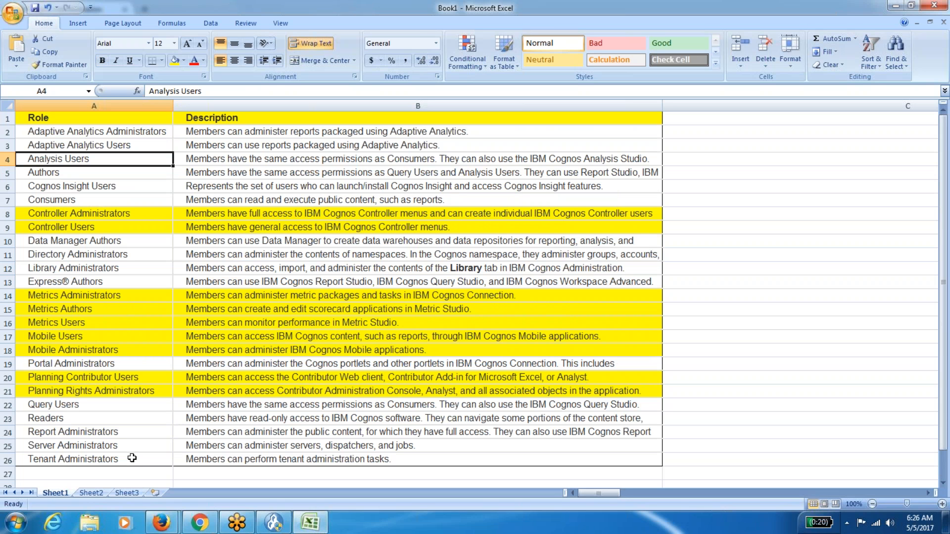
{"action": "key", "text": "Up"}
{"action": "key", "text": "Up"}
{"action": "key", "text": "Down"}
{"action": "key", "text": "Down"}
{"action": "key", "text": "shift+Right"}
{"action": "key", "text": "shift+Down"}
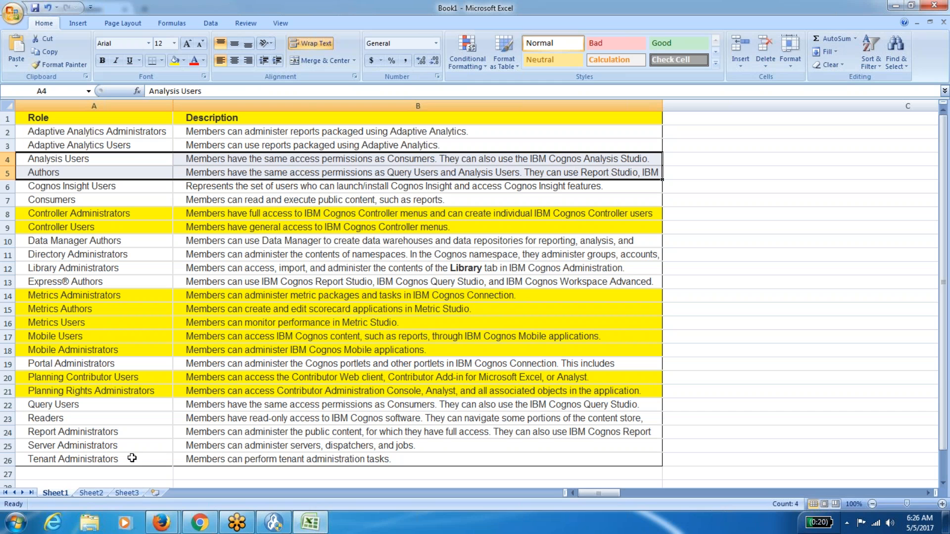
Fill the Analysis Users, Authors, Consumers and Directory Administrators rows green.
{"action": "left_click", "coordinate": [183, 60]}
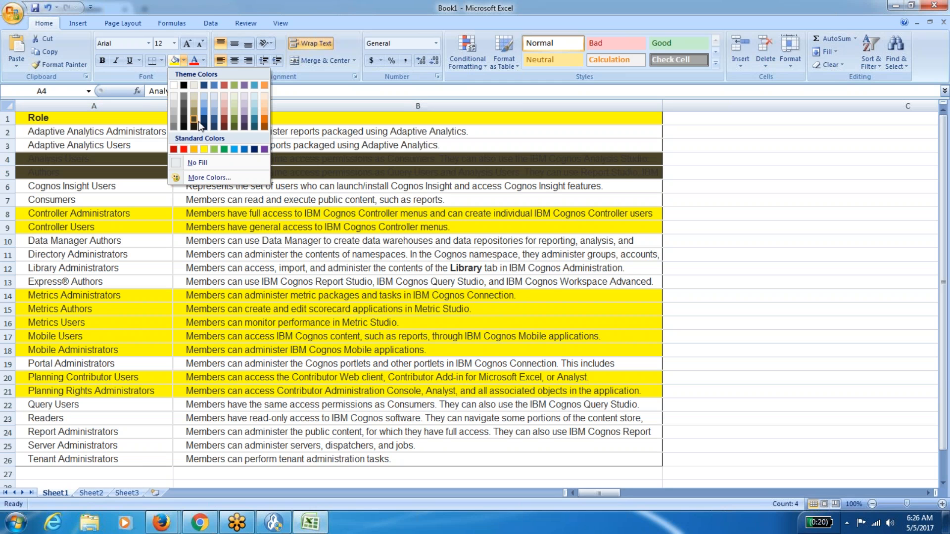
{"action": "left_click", "coordinate": [225, 149]}
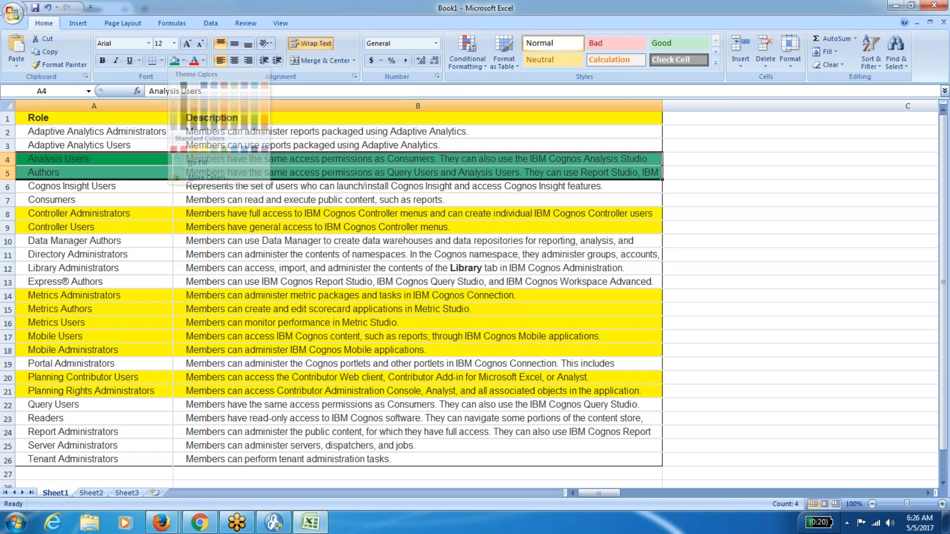
{"action": "left_click", "coordinate": [107, 203]}
{"action": "left_click_drag", "start_coordinate": [107, 203], "coordinate": [187, 201]}
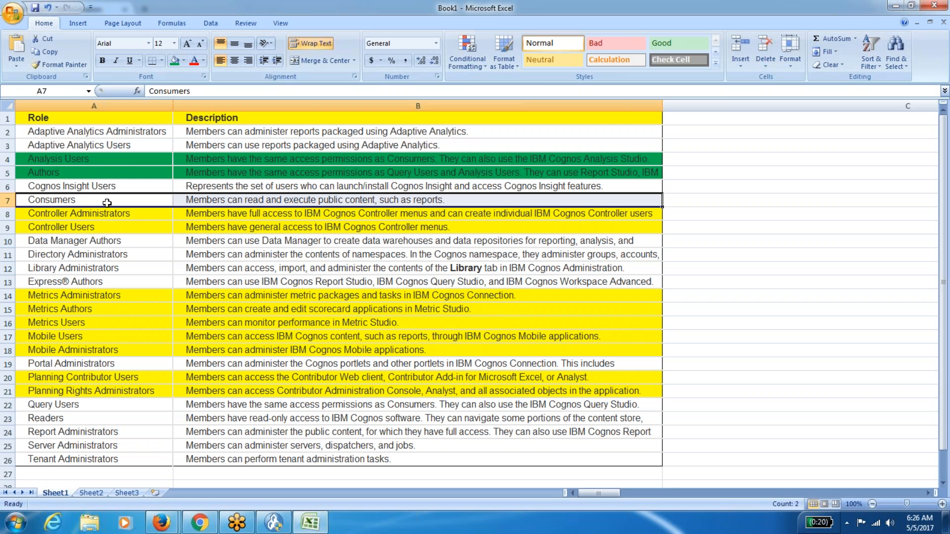
{"action": "left_click", "coordinate": [175, 60]}
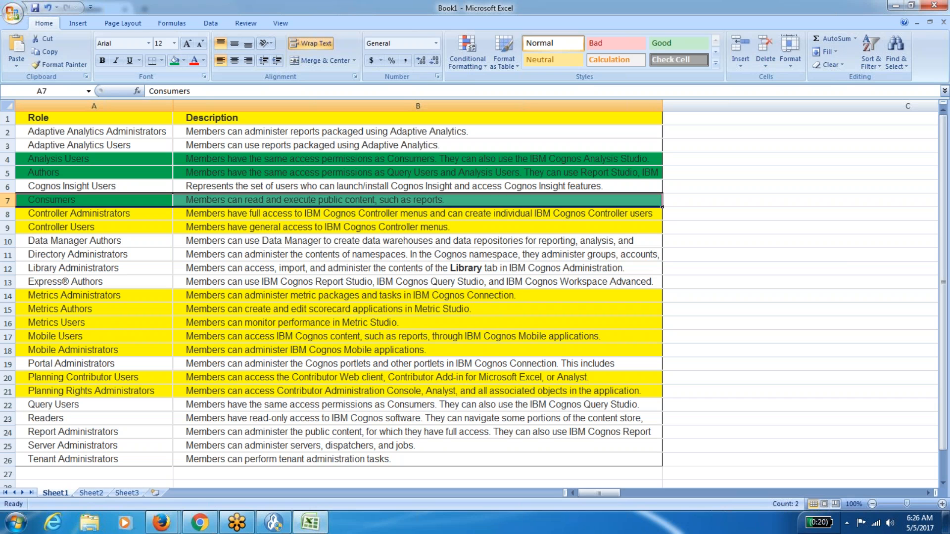
{"action": "left_click", "coordinate": [76, 255]}
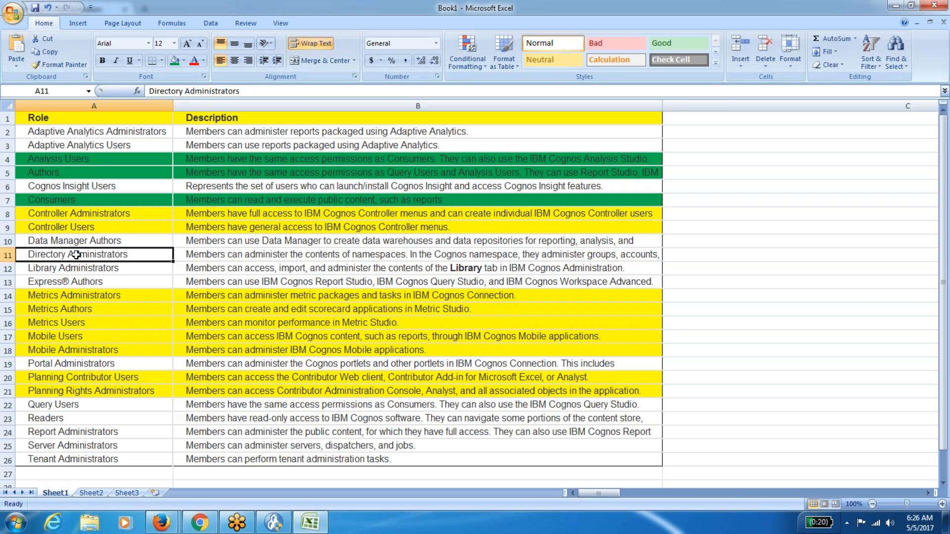
{"action": "left_click_drag", "start_coordinate": [76, 255], "coordinate": [188, 254]}
{"action": "left_click", "coordinate": [174, 60]}
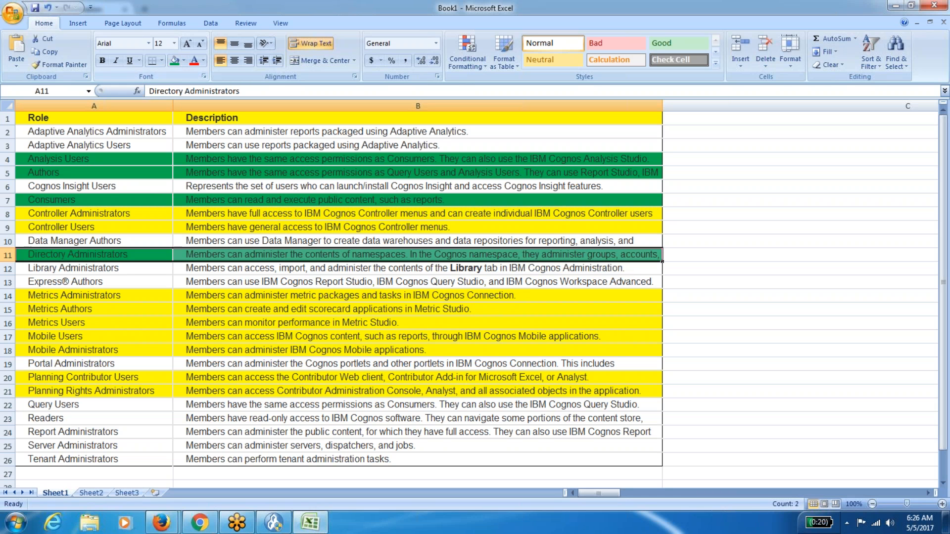
Fill Express® Authors and rows 22–25 (Query Users through Server Administrators) green.
{"action": "left_click", "coordinate": [89, 286]}
{"action": "left_click_drag", "start_coordinate": [89, 282], "coordinate": [188, 282]}
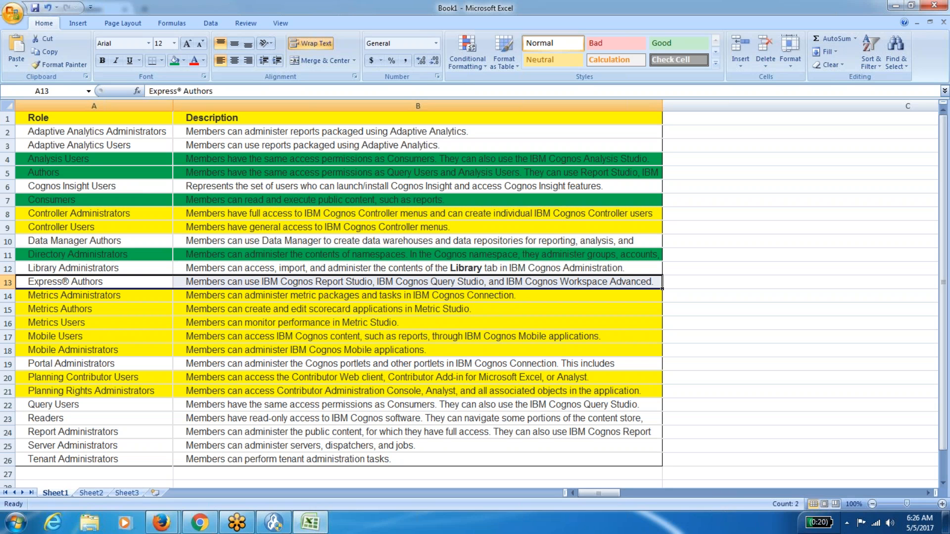
{"action": "left_click", "coordinate": [174, 61]}
{"action": "left_click", "coordinate": [73, 407]}
{"action": "key", "text": "shift+Down"}
{"action": "key", "text": "shift+Down"}
{"action": "key", "text": "shift+Down"}
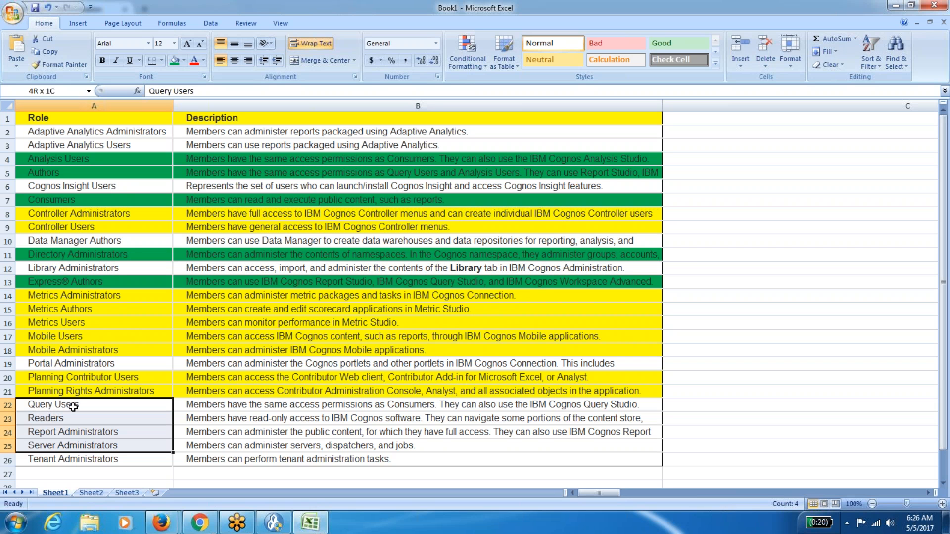
{"action": "key", "text": "shift+Right"}
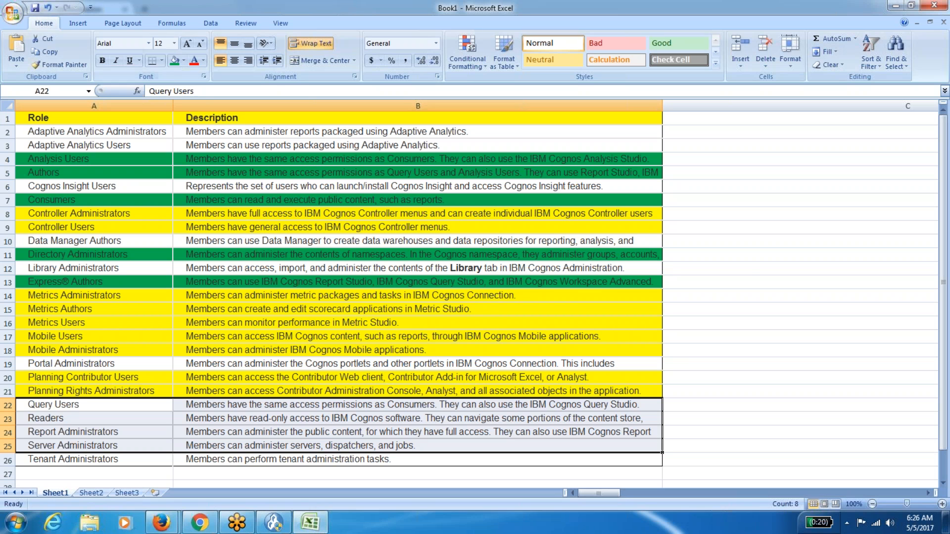
{"action": "left_click", "coordinate": [174, 61]}
{"action": "left_click", "coordinate": [753, 266]}
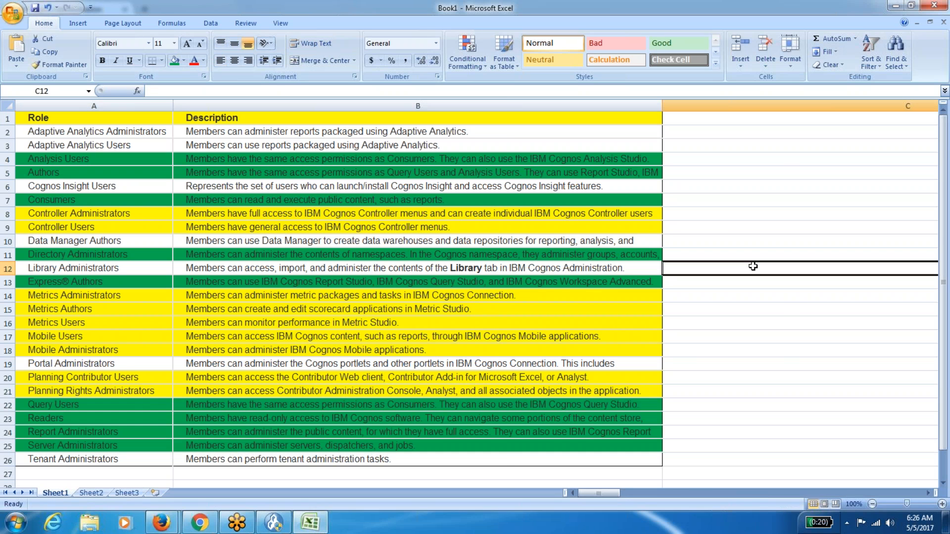
{"action": "key", "text": "Down"}
{"action": "key", "text": "Up"}
{"action": "key", "text": "Up"}
{"action": "key", "text": "Up"}
{"action": "key", "text": "Up"}
{"action": "key", "text": "Up"}
{"action": "key", "text": "Up"}
{"action": "key", "text": "Up"}
{"action": "key", "text": "Up"}
{"action": "key", "text": "Up"}
{"action": "key", "text": "Up"}
{"action": "key", "text": "Up"}
{"action": "key", "text": "Up"}
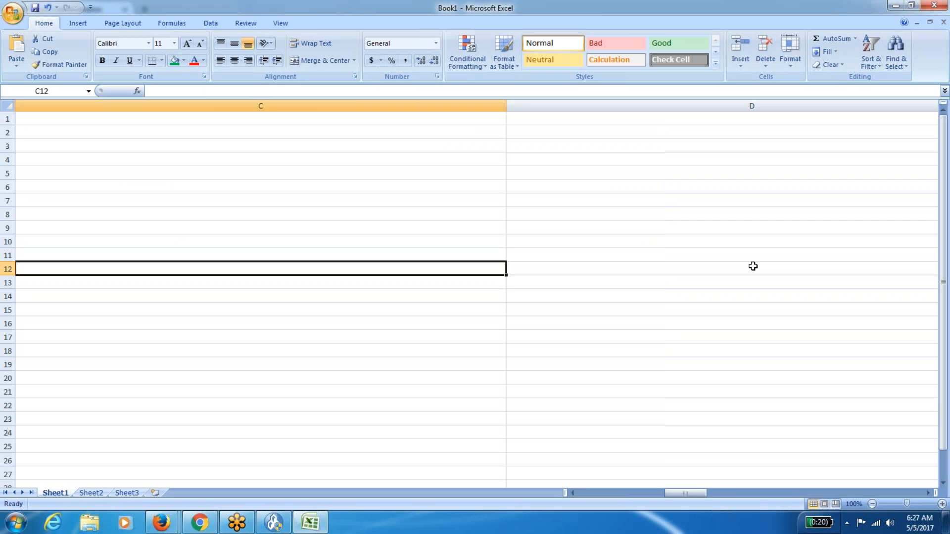
{"action": "key", "text": "Left"}
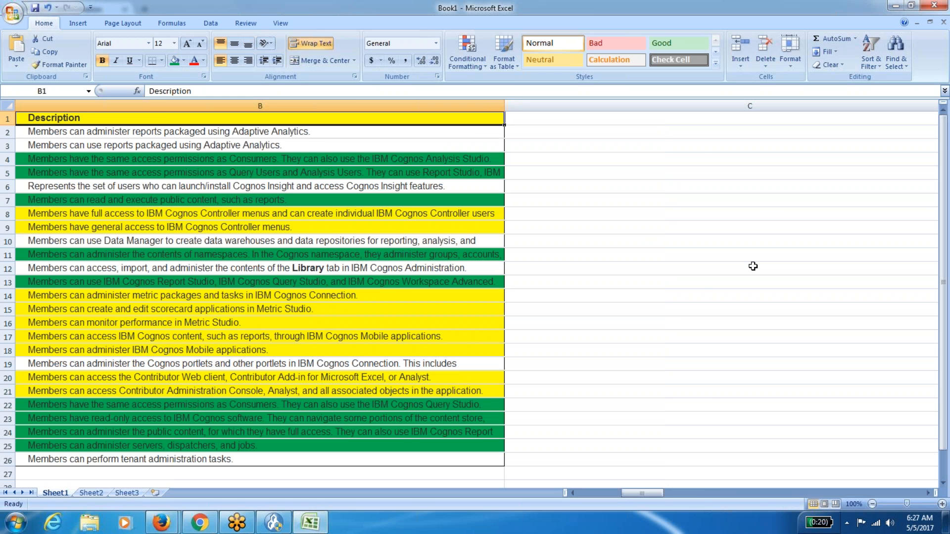
{"action": "key", "text": "Left"}
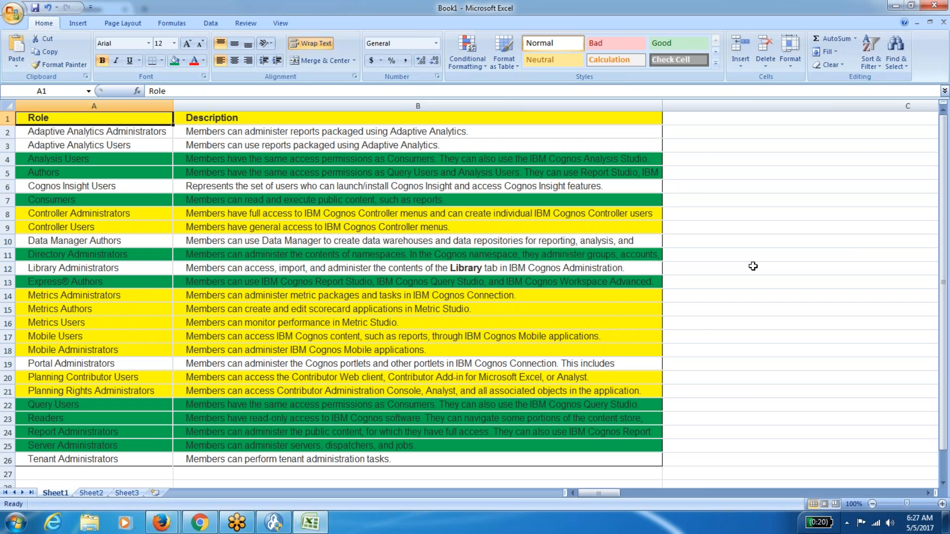
{"action": "key", "text": "Down"}
{"action": "key", "text": "Down"}
{"action": "key", "text": "Down"}
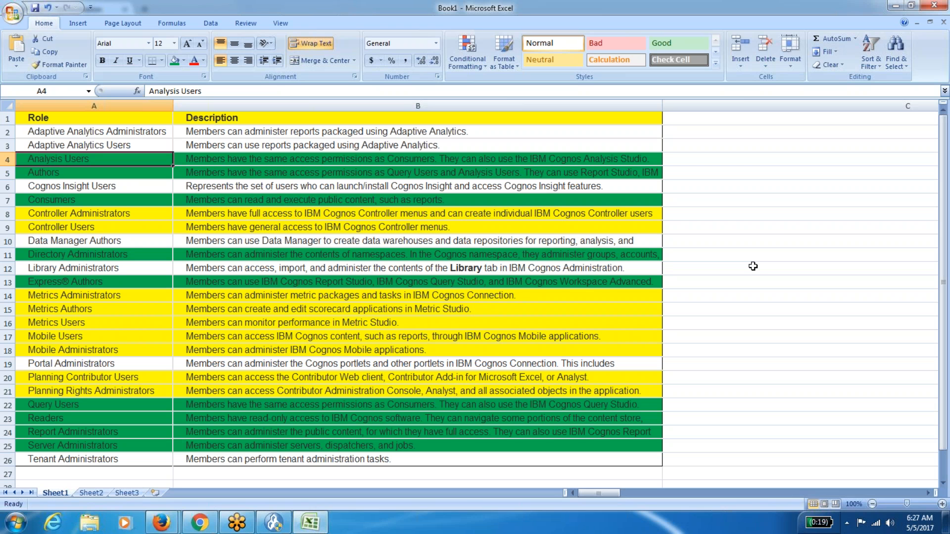
{"action": "key", "text": "Right"}
{"action": "key", "text": "Left"}
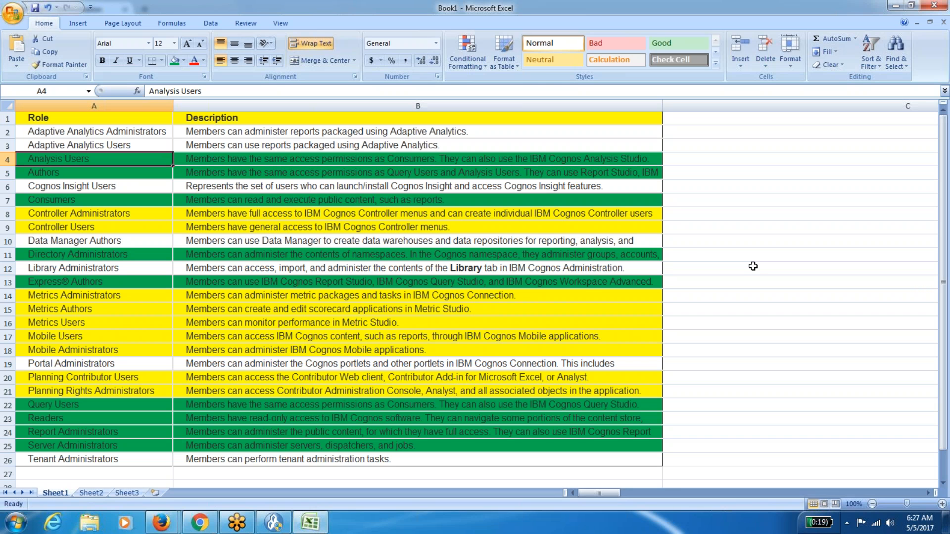
{"action": "key", "text": "Right"}
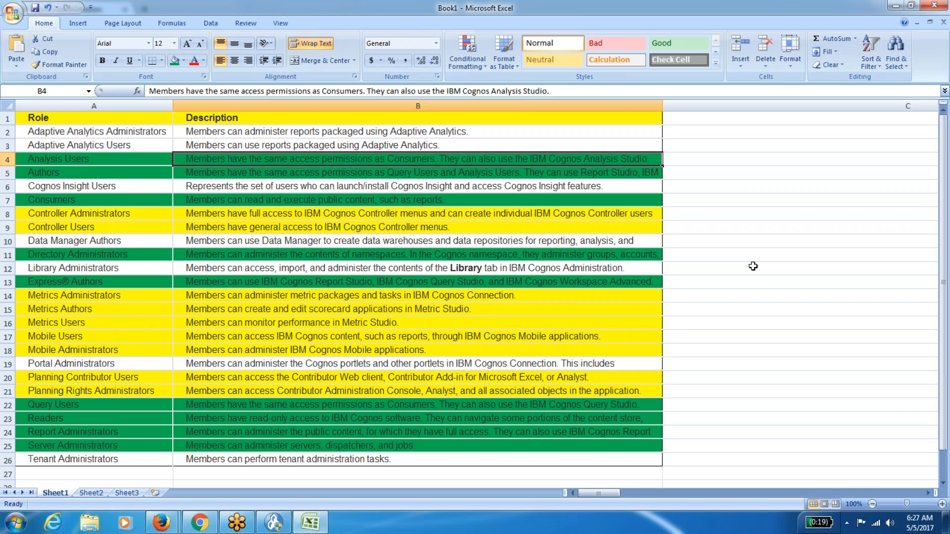
{"action": "key", "text": "Left"}
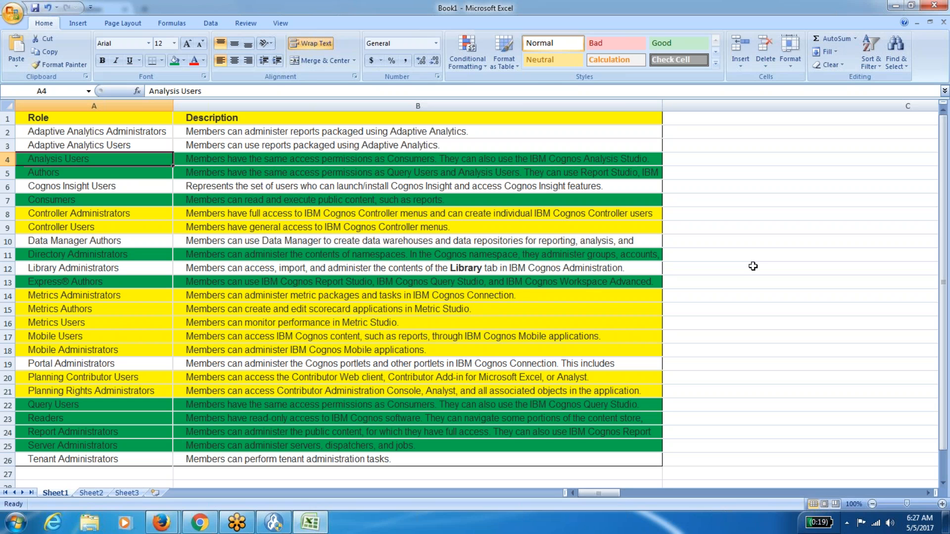
{"action": "key", "text": "Down"}
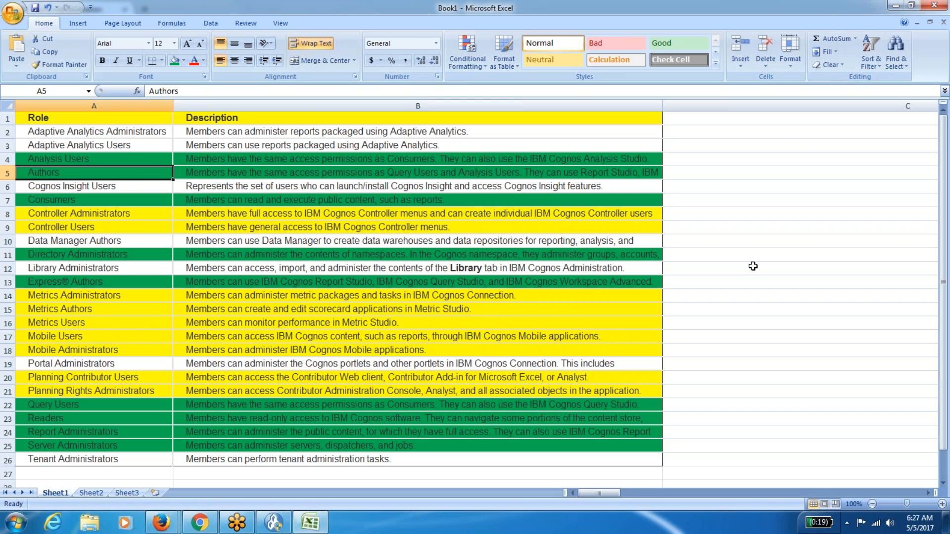
{"action": "key", "text": "Down"}
{"action": "key", "text": "Down"}
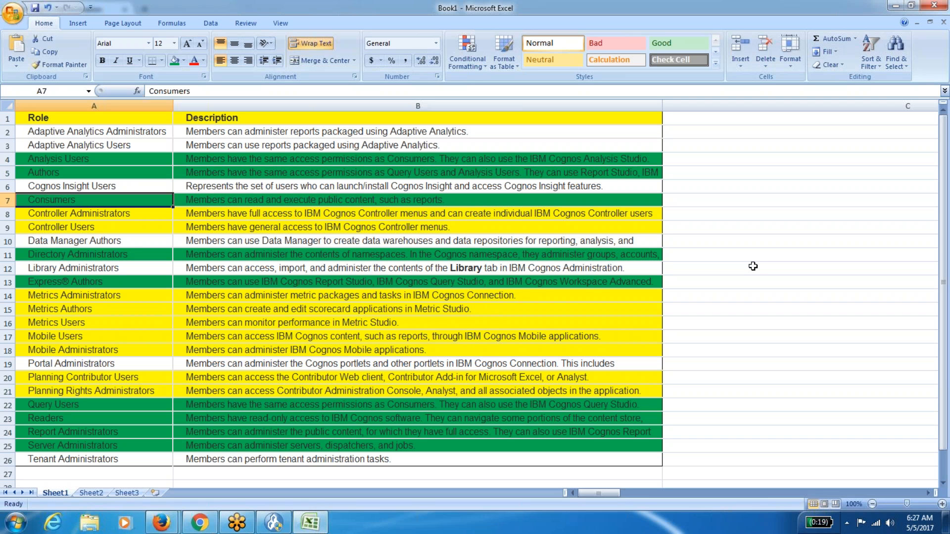
{"action": "key", "text": "Right"}
{"action": "key", "text": "Left"}
{"action": "key", "text": "Down"}
{"action": "key", "text": "Down"}
{"action": "key", "text": "Down"}
{"action": "key", "text": "Down"}
{"action": "key", "text": "Right"}
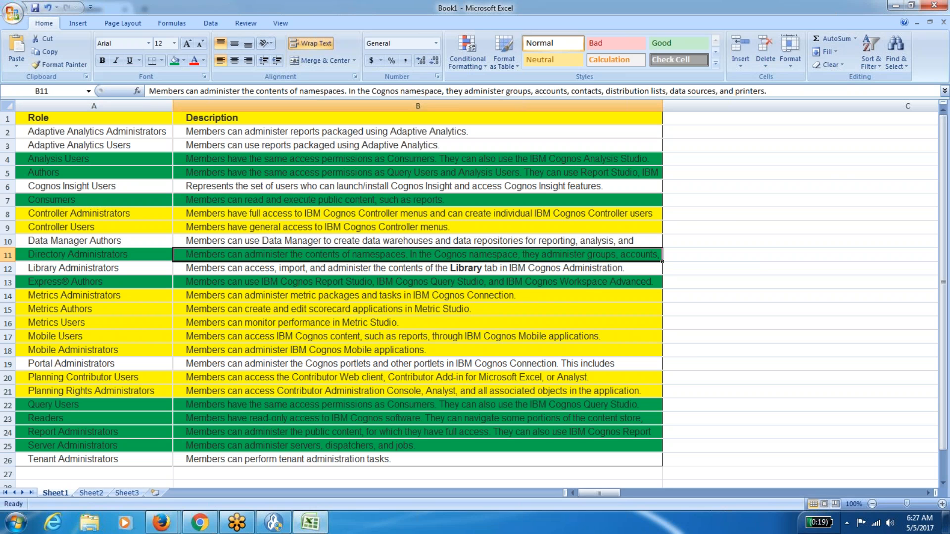
{"action": "mouse_move", "coordinate": [168, 523]}
{"action": "left_click", "coordinate": [120, 472]}
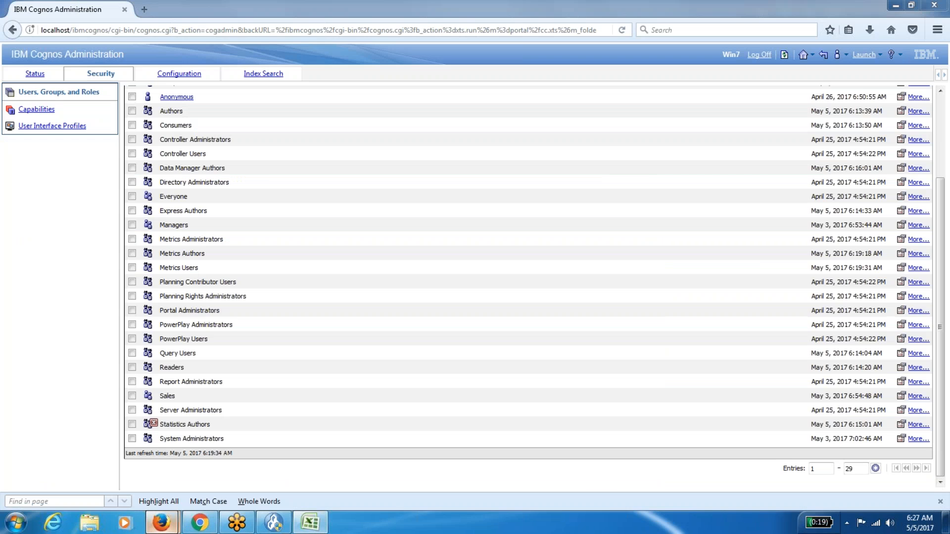
{"action": "left_click", "coordinate": [803, 54]}
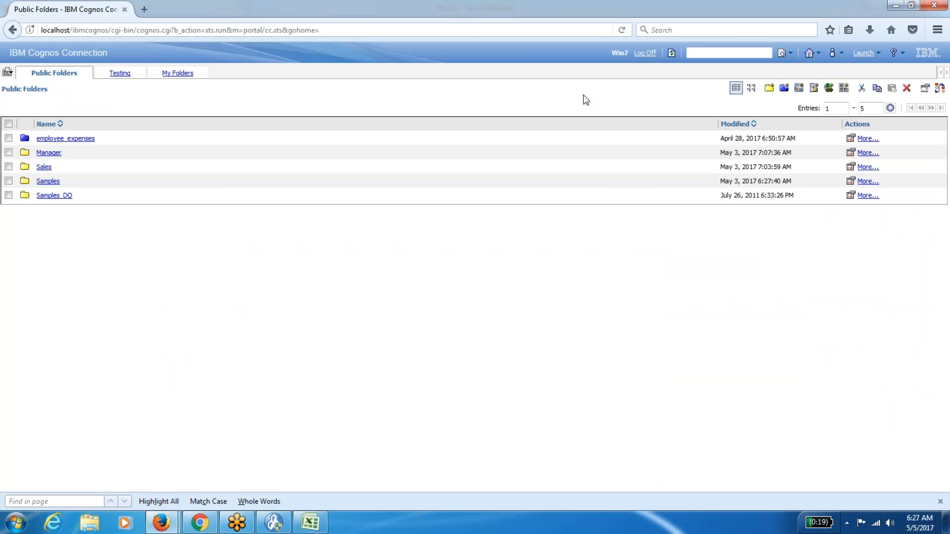
{"action": "left_click", "coordinate": [850, 153]}
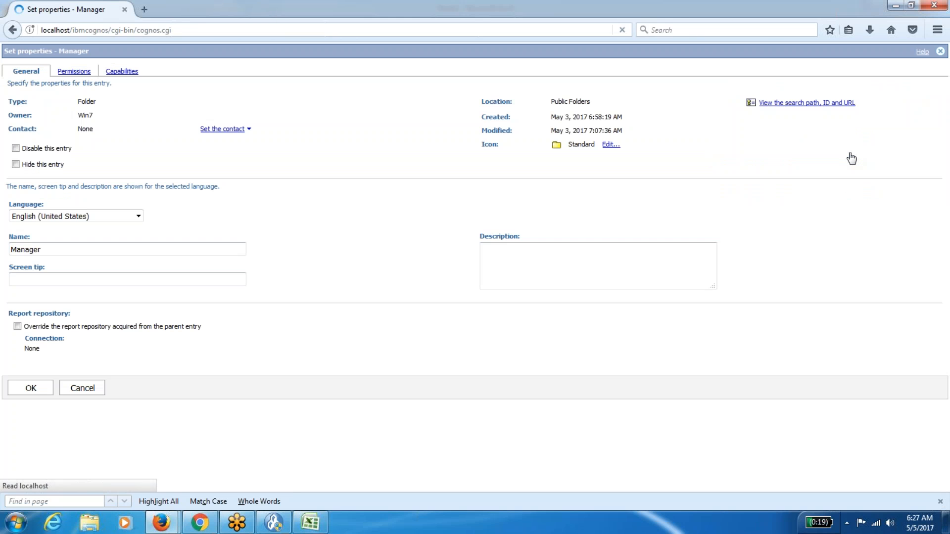
{"action": "left_click", "coordinate": [75, 73]}
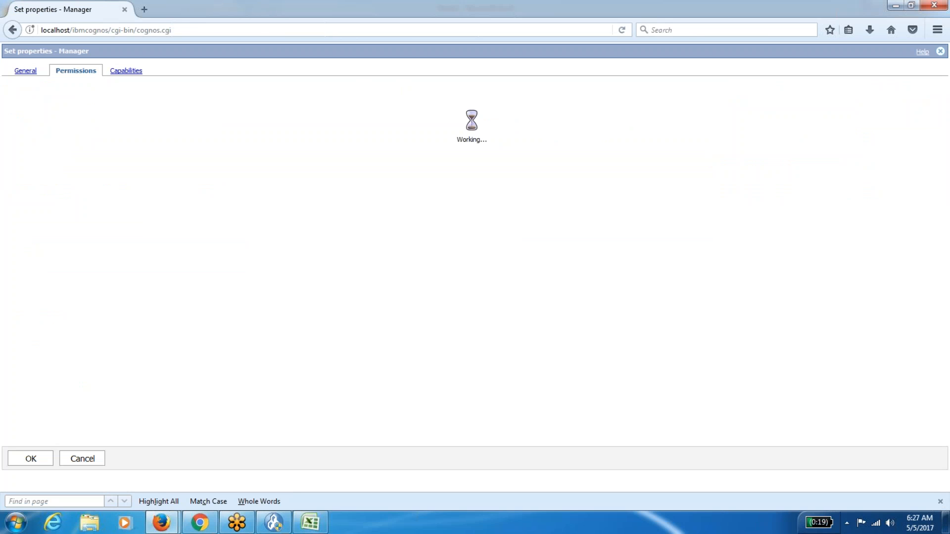
{"action": "left_click", "coordinate": [92, 460]}
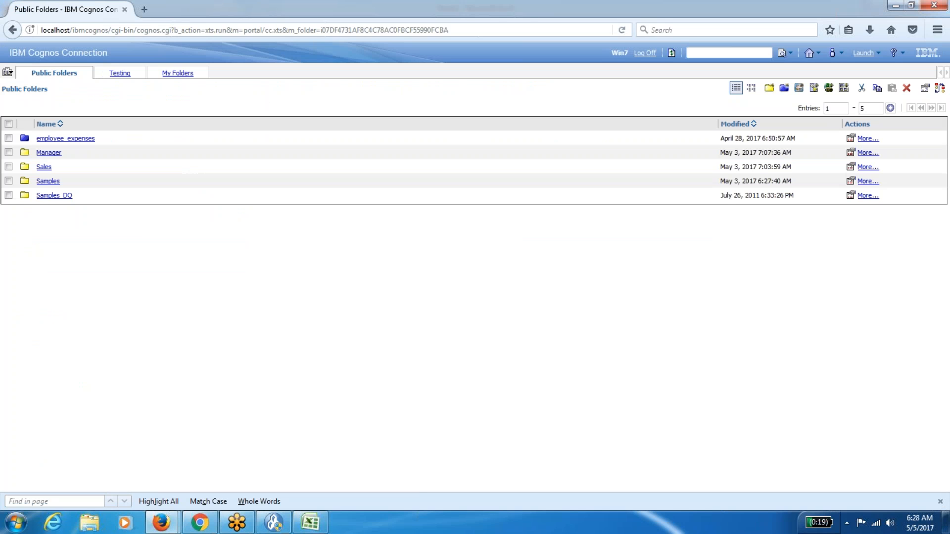
{"action": "left_click", "coordinate": [320, 519]}
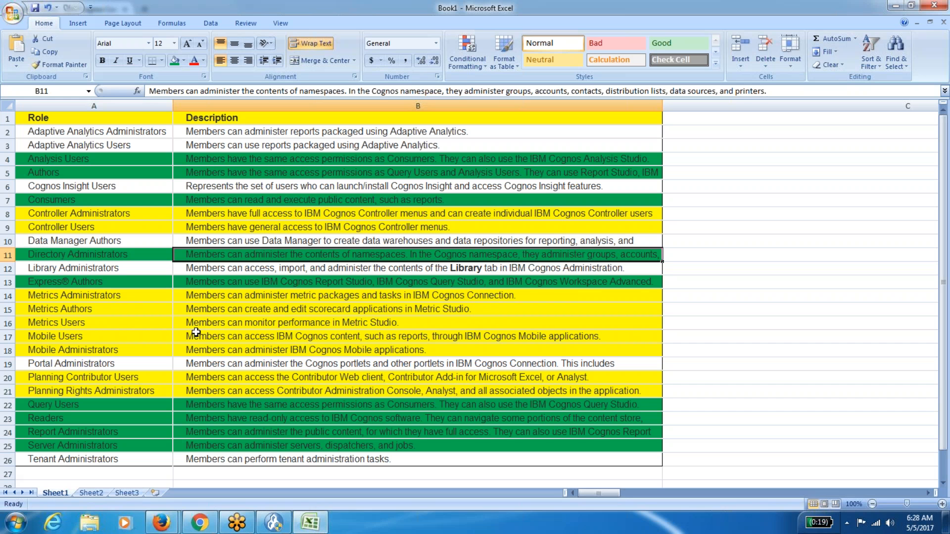
Review the Express® Authors and Directory Administrators role descriptions in the table.
{"action": "key", "text": "Left"}
{"action": "key", "text": "Down"}
{"action": "key", "text": "Down"}
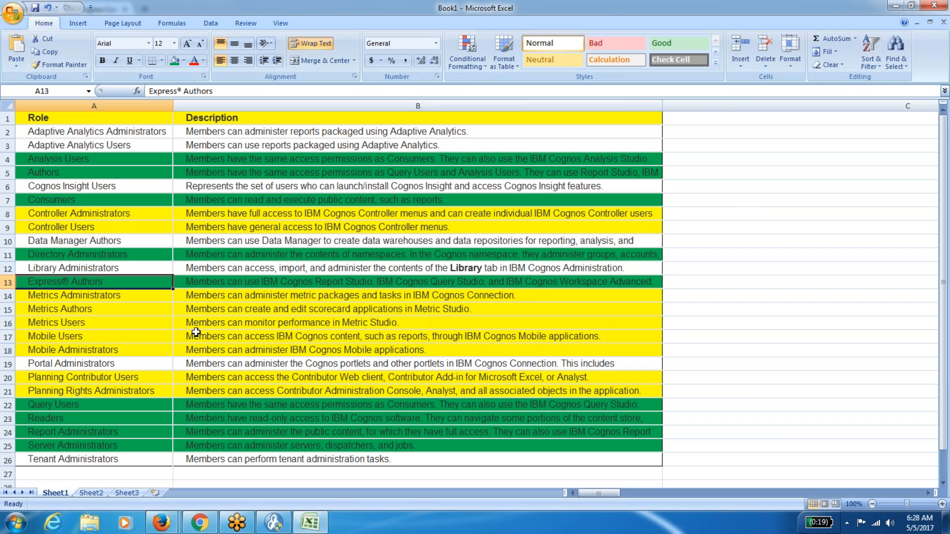
{"action": "key", "text": "Right"}
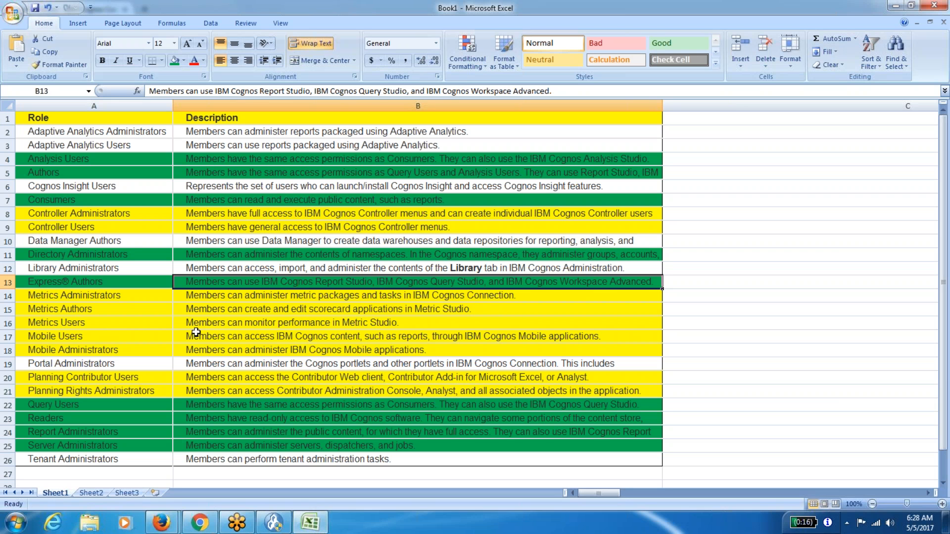
{"action": "key", "text": "Left"}
{"action": "key", "text": "Up"}
{"action": "key", "text": "Up"}
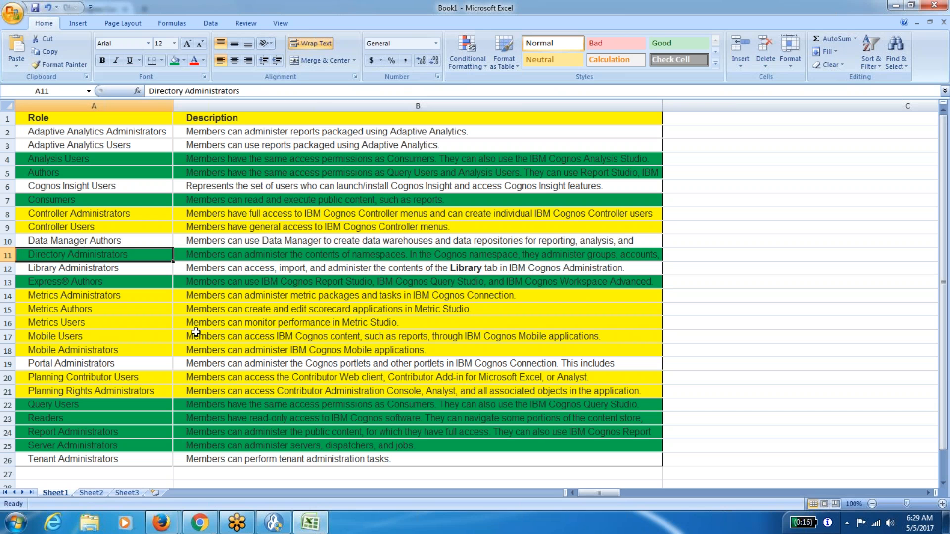
{"action": "key", "text": "Right"}
{"action": "key", "text": "Left"}
{"action": "key", "text": "Right"}
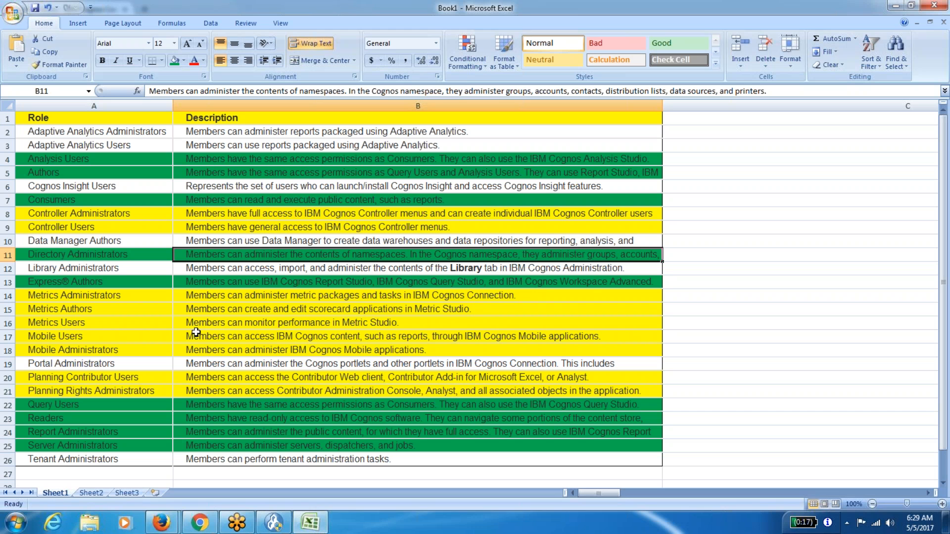
{"action": "key", "text": "XF86MonBrightnessDown"}
Bring Cognos Connection forward, refresh Public Folders, and open then dismiss the Launch menu.
{"action": "mouse_move", "coordinate": [162, 522]}
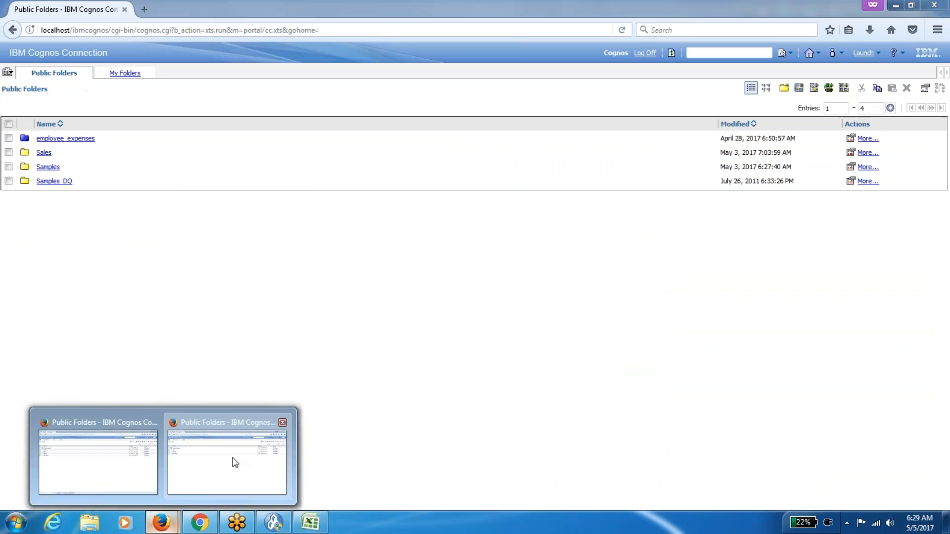
{"action": "left_click", "coordinate": [235, 462]}
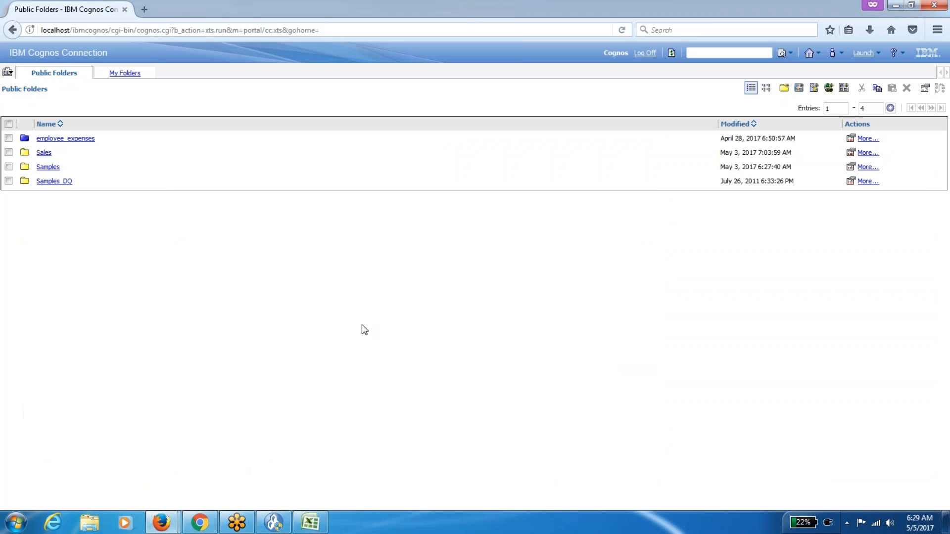
{"action": "left_click", "coordinate": [670, 56]}
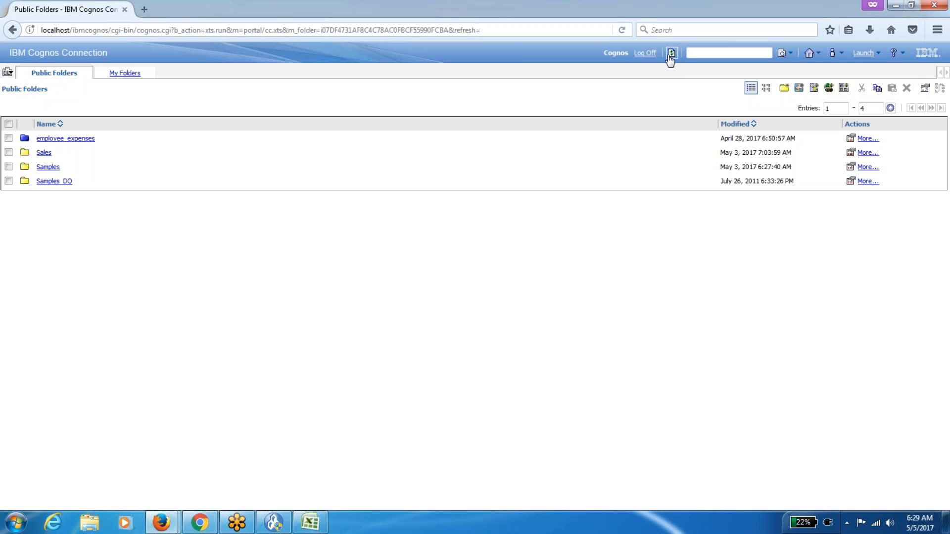
{"action": "left_click", "coordinate": [865, 54]}
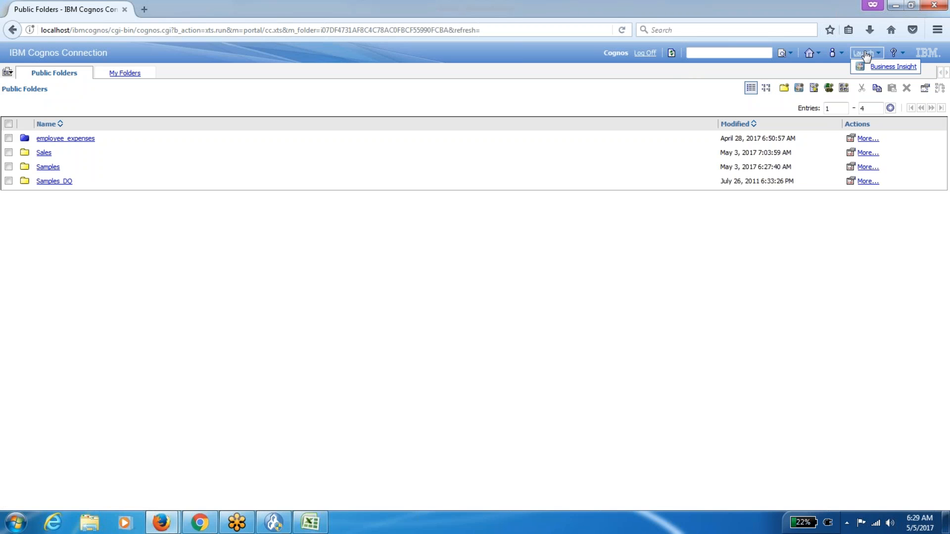
{"action": "left_click", "coordinate": [624, 294]}
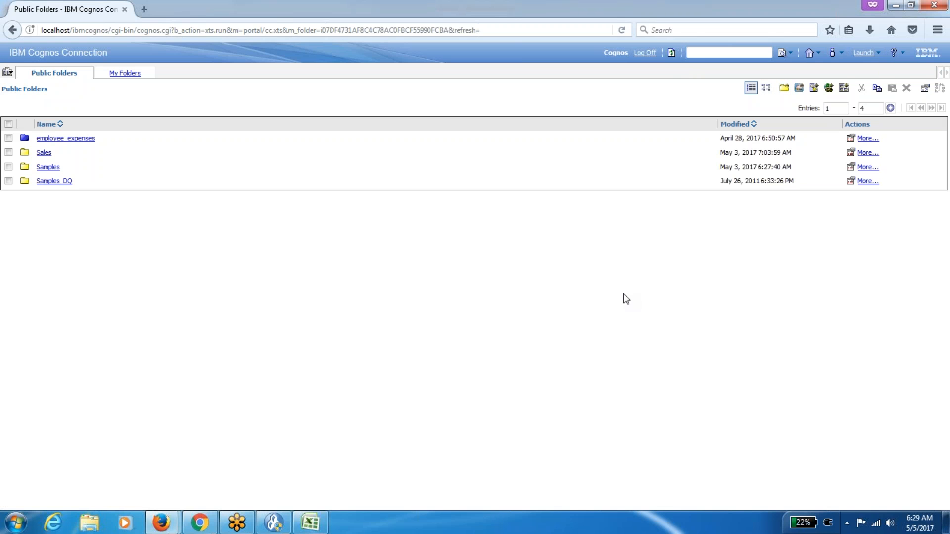
Check the Launch menu, then switch to the other Cognos Connection window.
{"action": "left_click", "coordinate": [876, 58]}
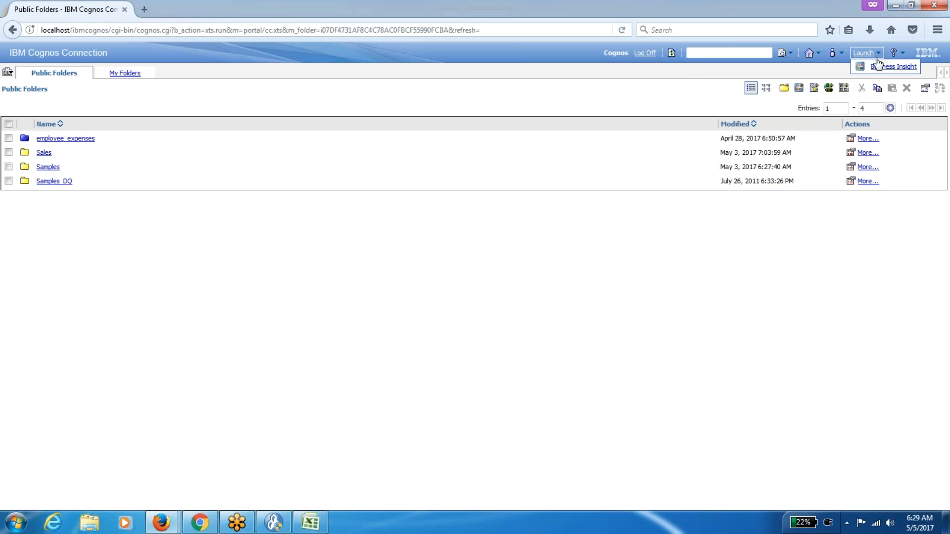
{"action": "left_click", "coordinate": [254, 458]}
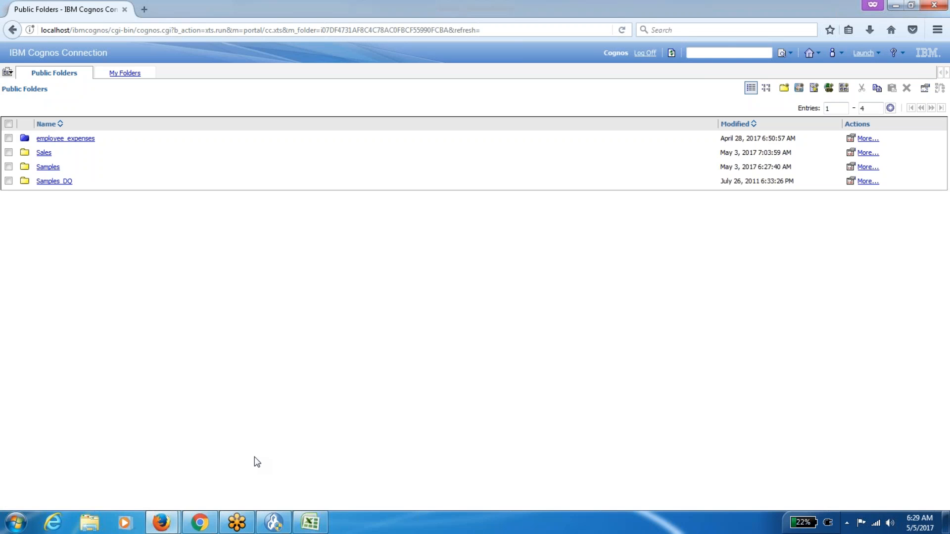
{"action": "left_click", "coordinate": [161, 522]}
{"action": "left_click", "coordinate": [124, 452]}
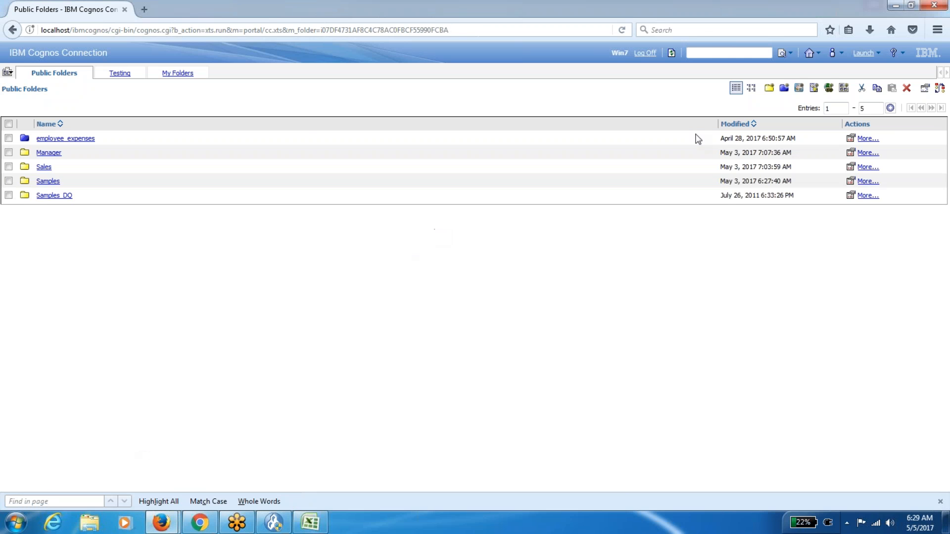
Launch IBM Cognos Administration and list the Cognos namespace's 29 users, groups and roles under Security.
{"action": "left_click", "coordinate": [873, 58]}
{"action": "left_click", "coordinate": [836, 154]}
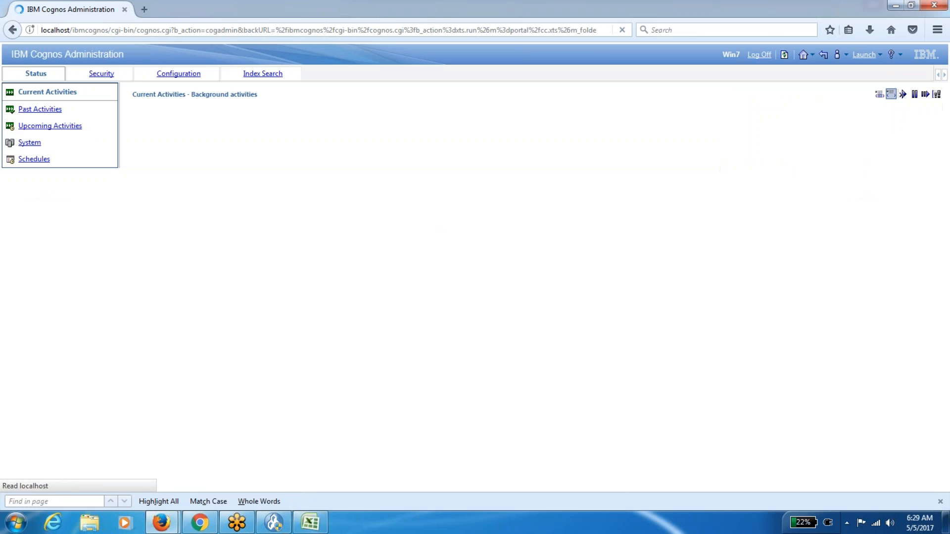
{"action": "left_click", "coordinate": [101, 74]}
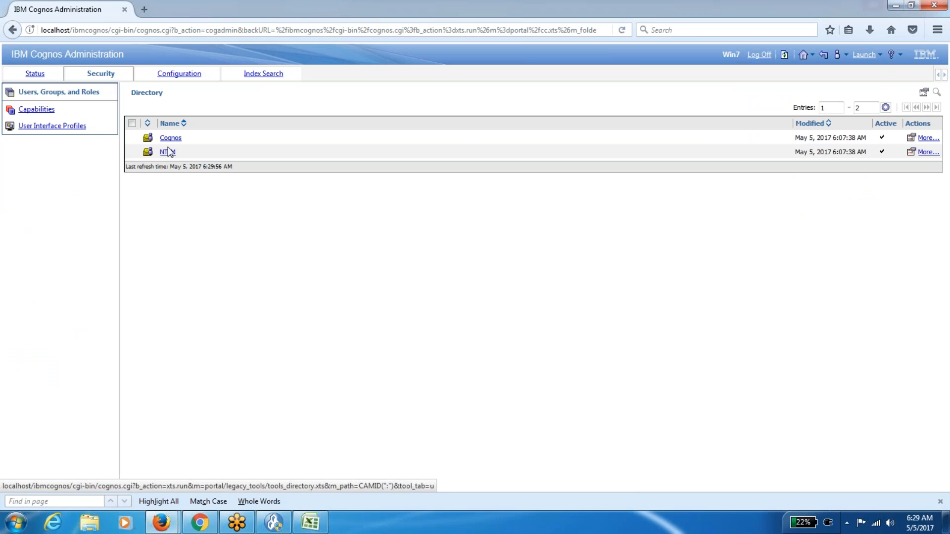
{"action": "left_click", "coordinate": [170, 138]}
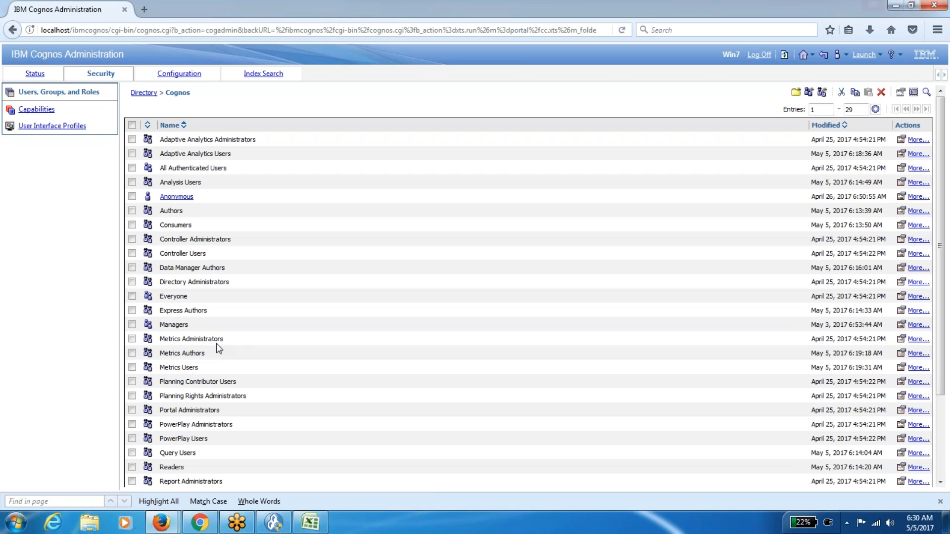
Add the NTLM namespace's Cognos user to Directory Administrators' members, save, and refresh the roles list.
{"action": "left_click", "coordinate": [901, 282]}
{"action": "left_click", "coordinate": [197, 116]}
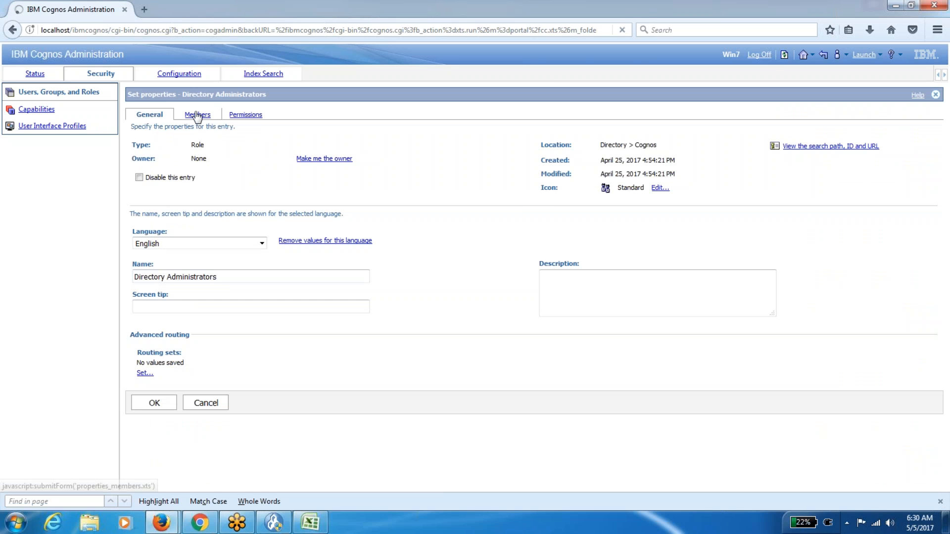
{"action": "left_click", "coordinate": [899, 243]}
{"action": "left_click", "coordinate": [171, 213]}
{"action": "left_click", "coordinate": [139, 152]}
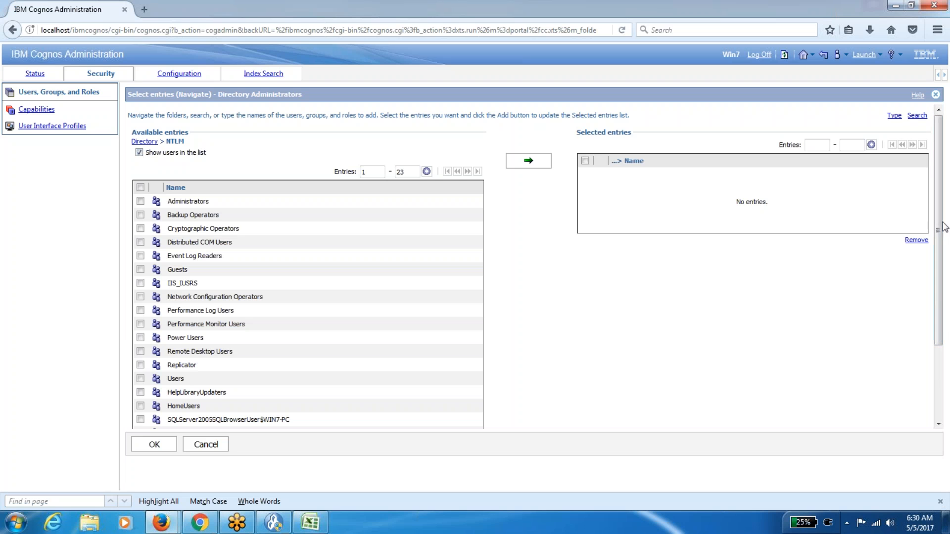
{"action": "left_click_drag", "start_coordinate": [941, 227], "coordinate": [941, 301]}
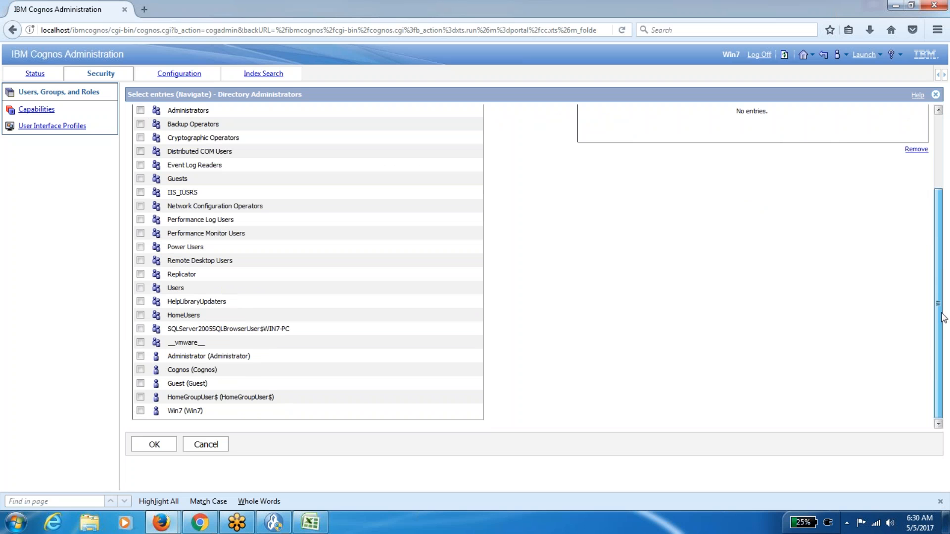
{"action": "left_click", "coordinate": [141, 370]}
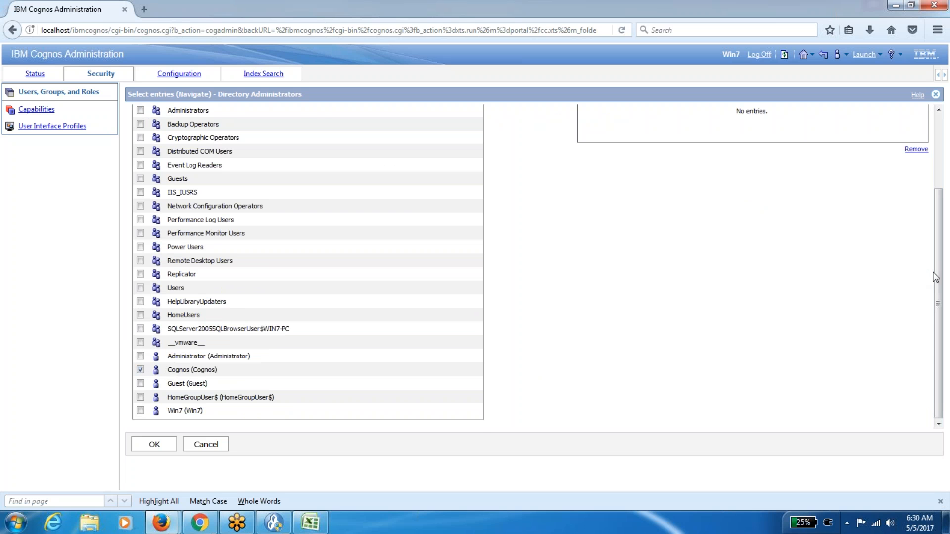
{"action": "scroll", "coordinate": [946, 241], "scroll_direction": "up", "scroll_amount": 3}
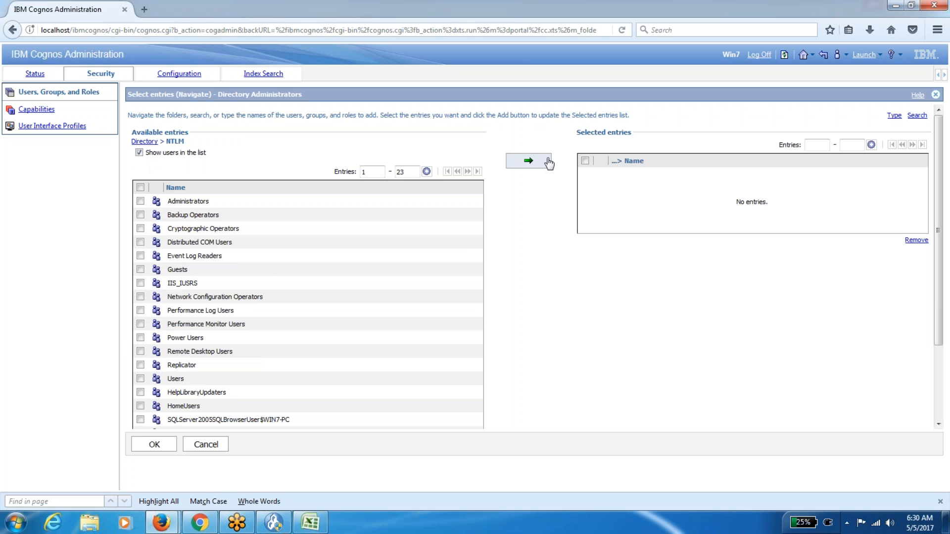
{"action": "left_click", "coordinate": [526, 162]}
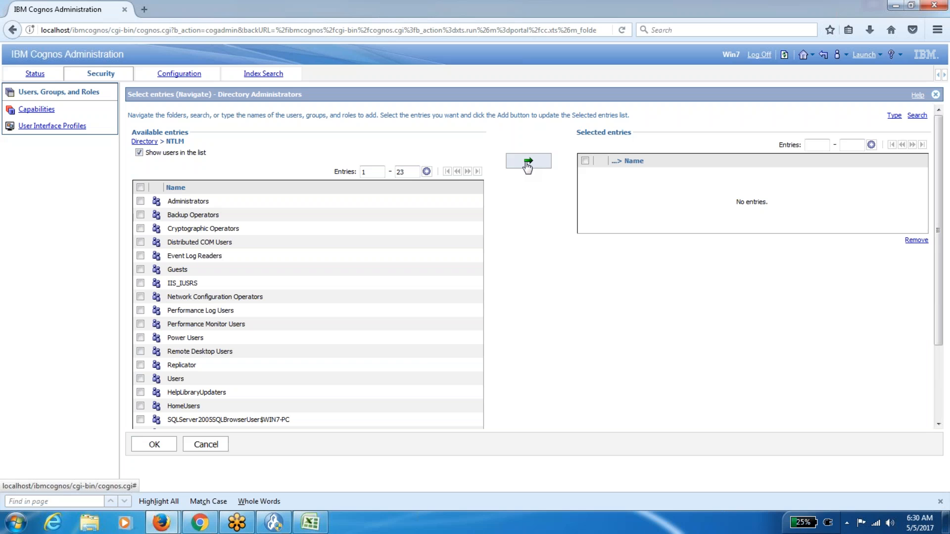
{"action": "left_click", "coordinate": [151, 444]}
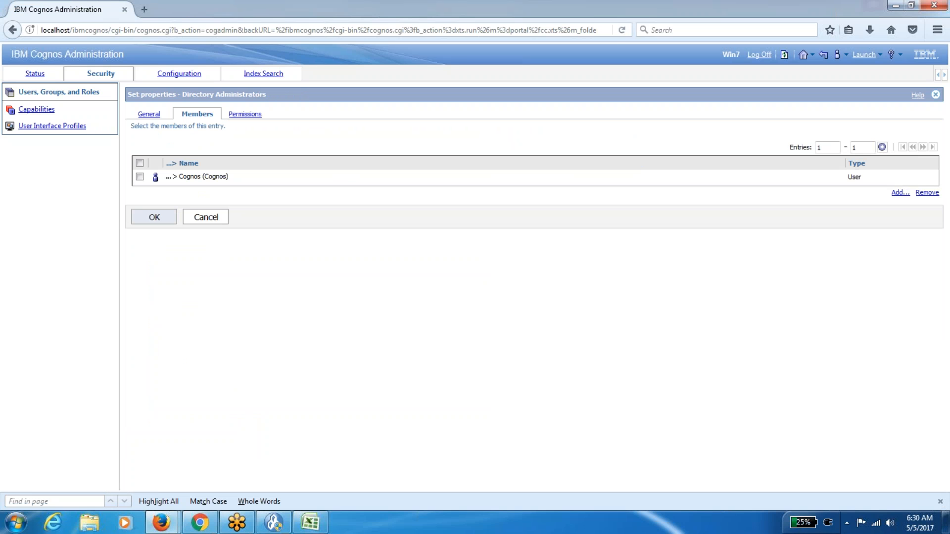
{"action": "left_click", "coordinate": [150, 218]}
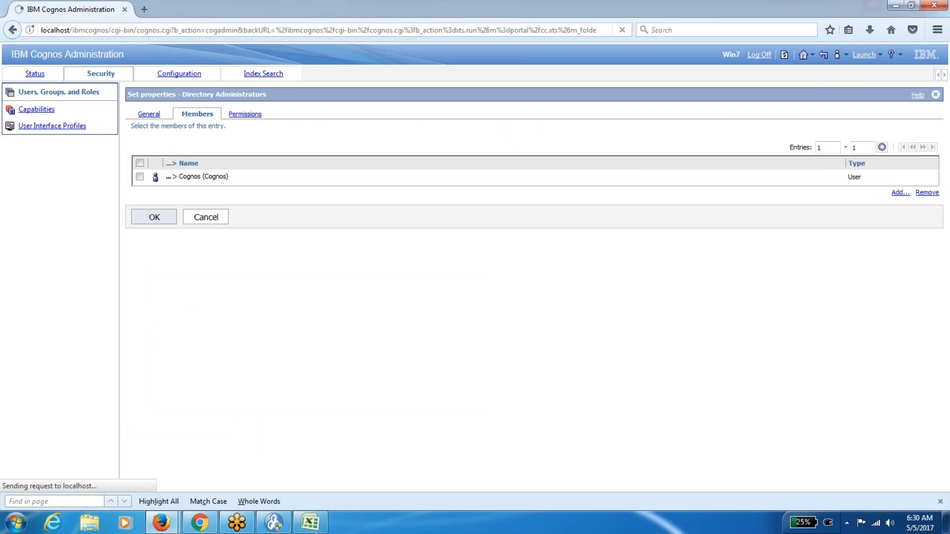
{"action": "left_click", "coordinate": [783, 55]}
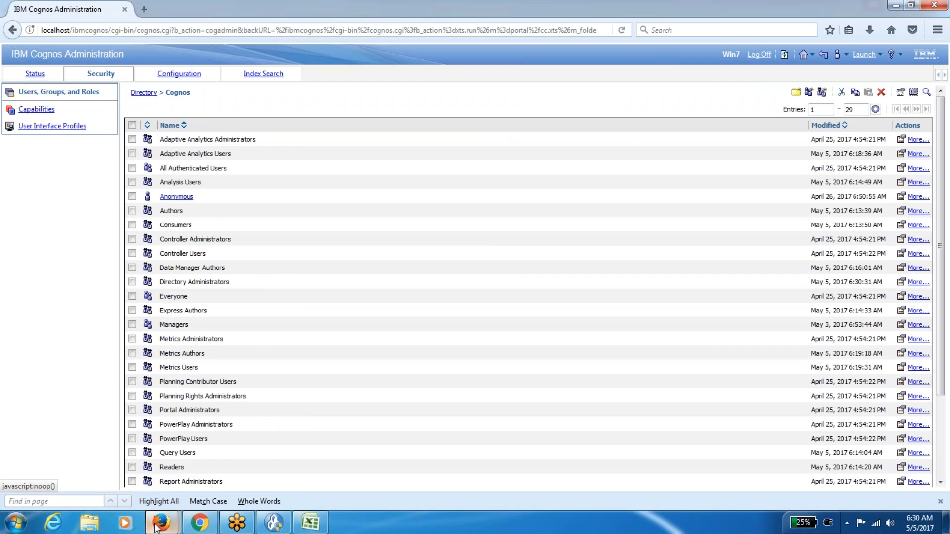
In the other Public Folders window, log off and log back on with the Cognos user's credentials.
{"action": "mouse_move", "coordinate": [161, 522]}
{"action": "left_click", "coordinate": [233, 461]}
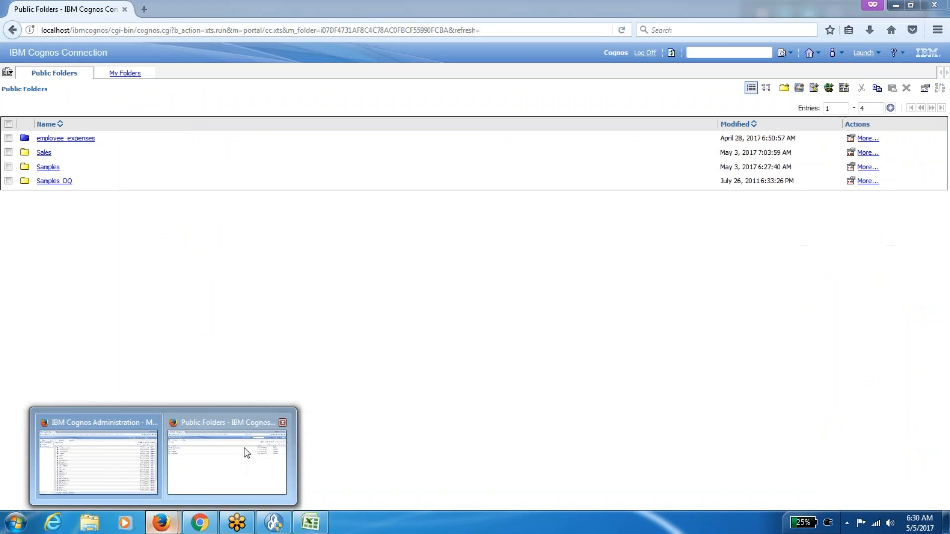
{"action": "left_click", "coordinate": [646, 54]}
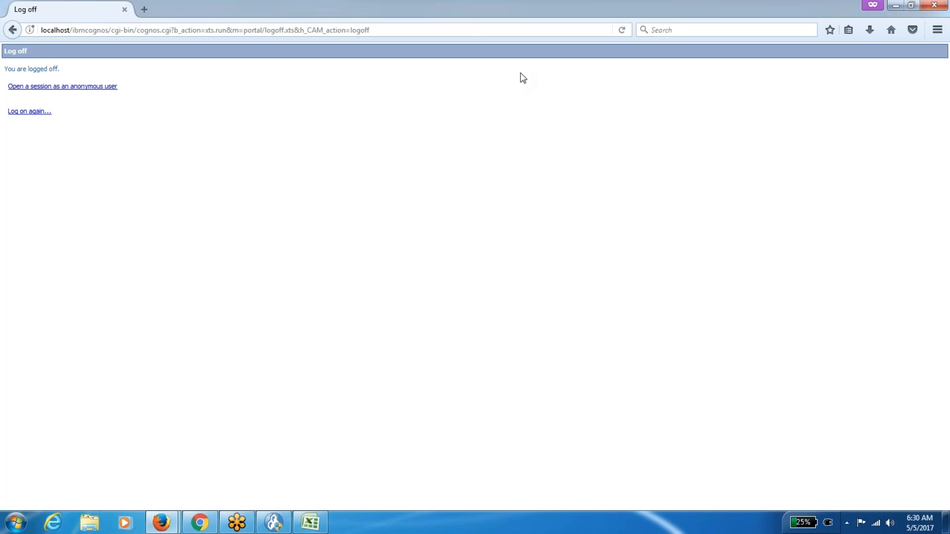
{"action": "left_click", "coordinate": [39, 114]}
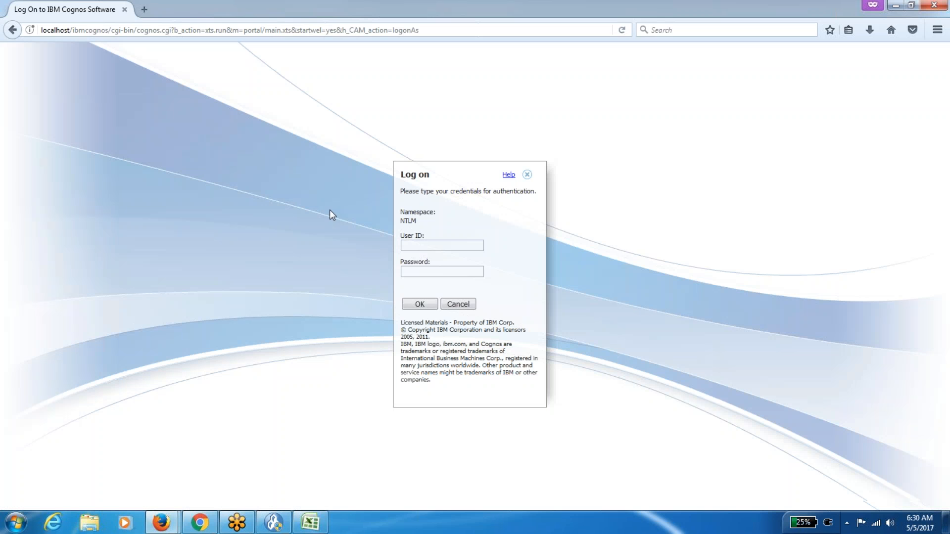
{"action": "key", "text": "Tab"}
{"action": "left_click", "coordinate": [420, 304]}
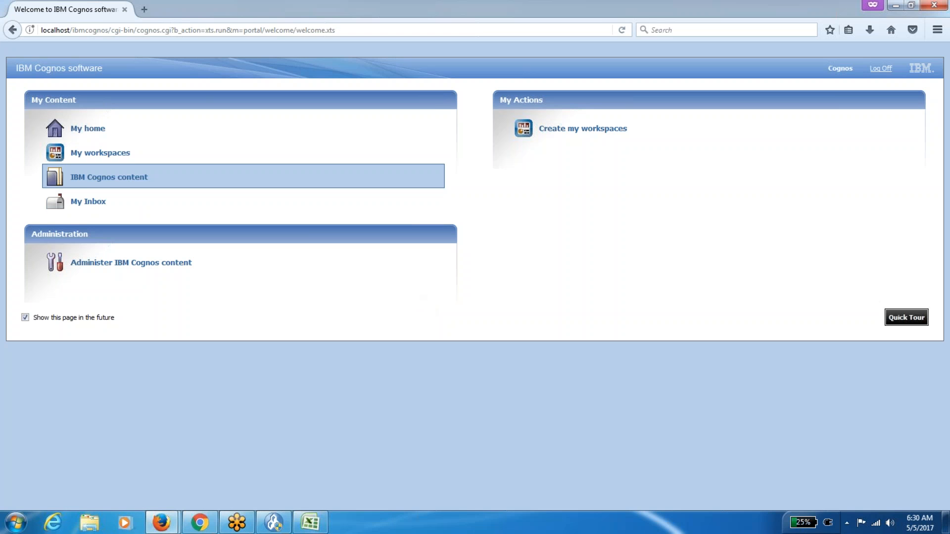
Open the Cognos namespace's roles in Cognos Administration, page forward to confirm Directory Administrators, then return home.
{"action": "left_click", "coordinate": [113, 127]}
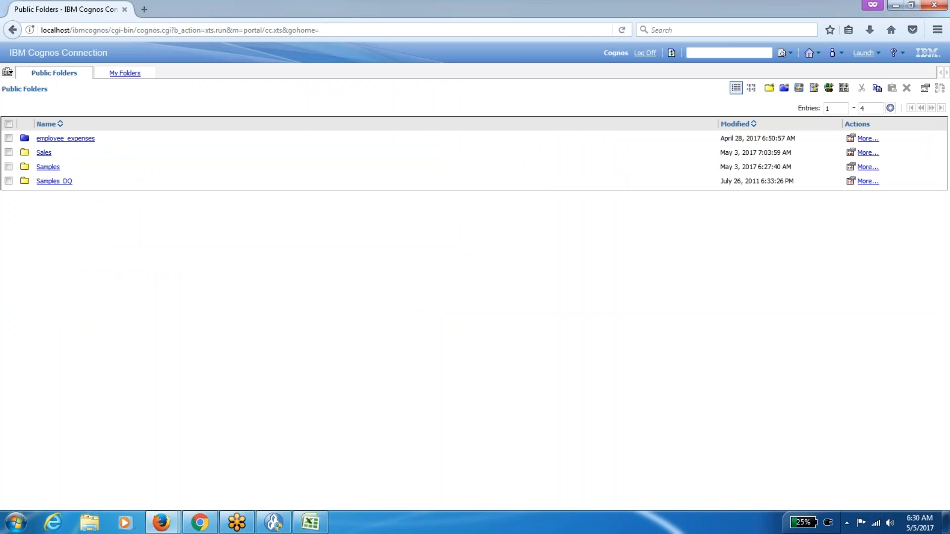
{"action": "left_click", "coordinate": [874, 57]}
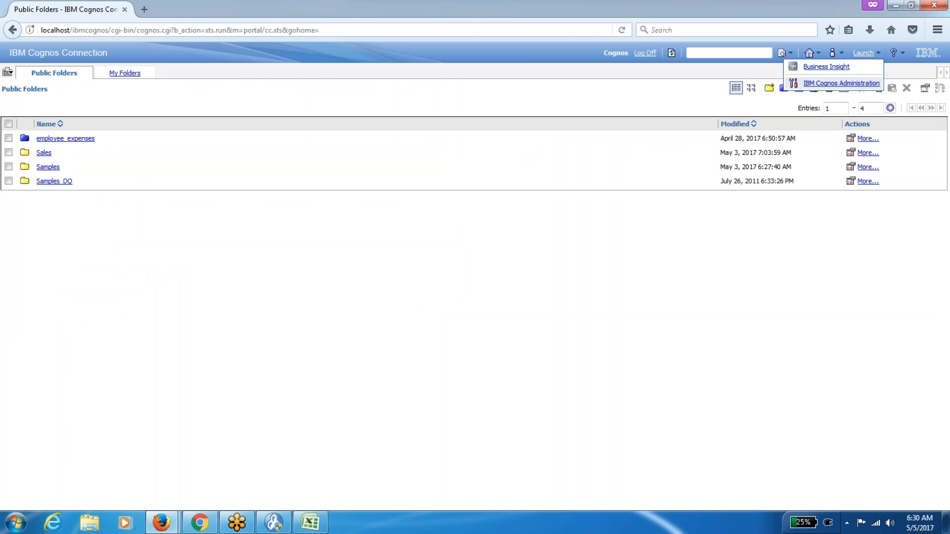
{"action": "left_click", "coordinate": [841, 83]}
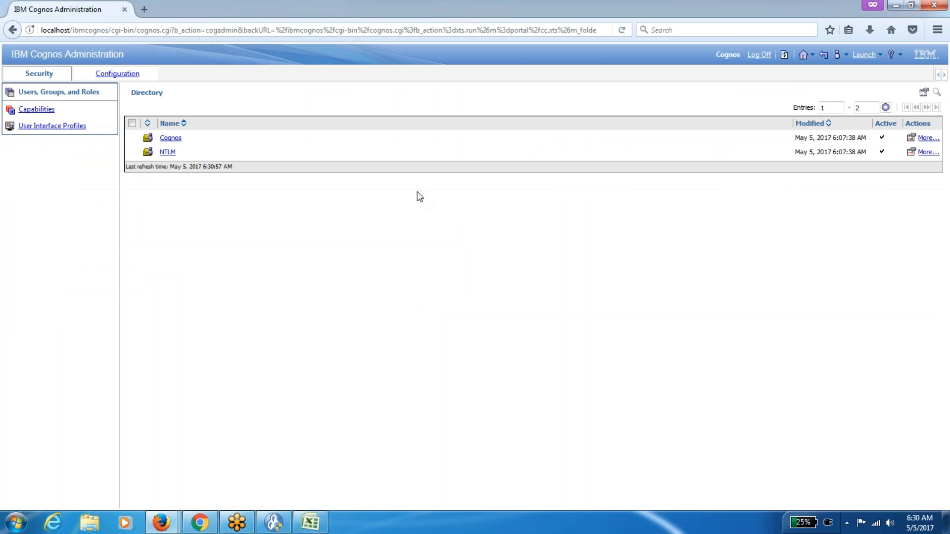
{"action": "left_click", "coordinate": [168, 138]}
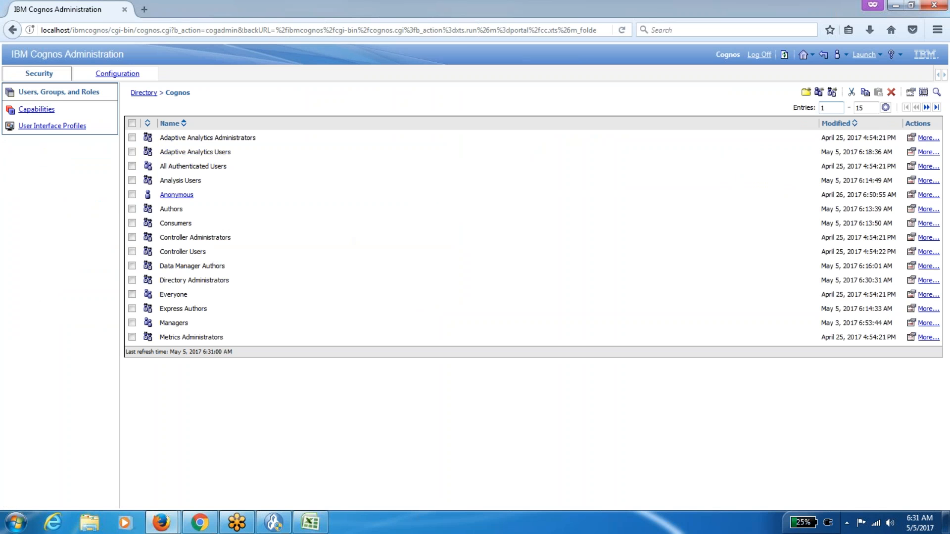
{"action": "left_click", "coordinate": [926, 107]}
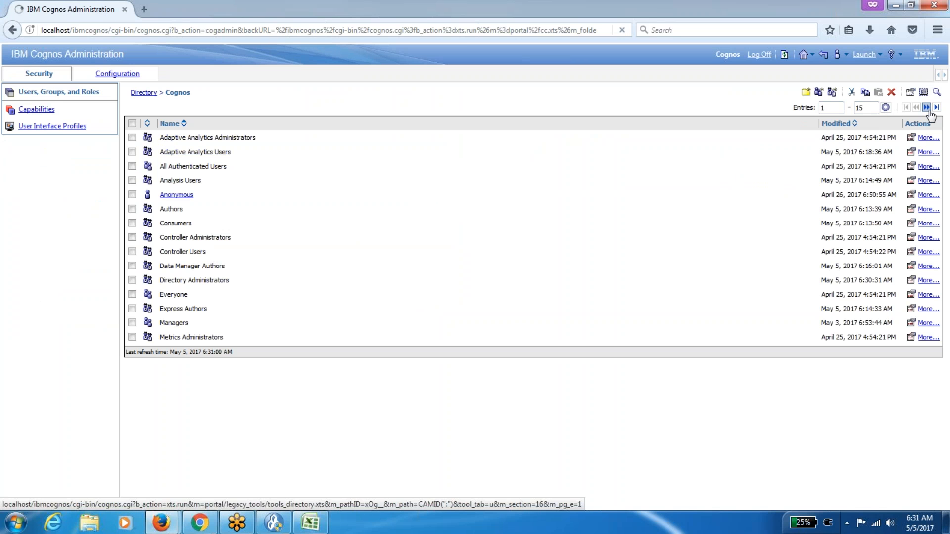
{"action": "left_click", "coordinate": [803, 55]}
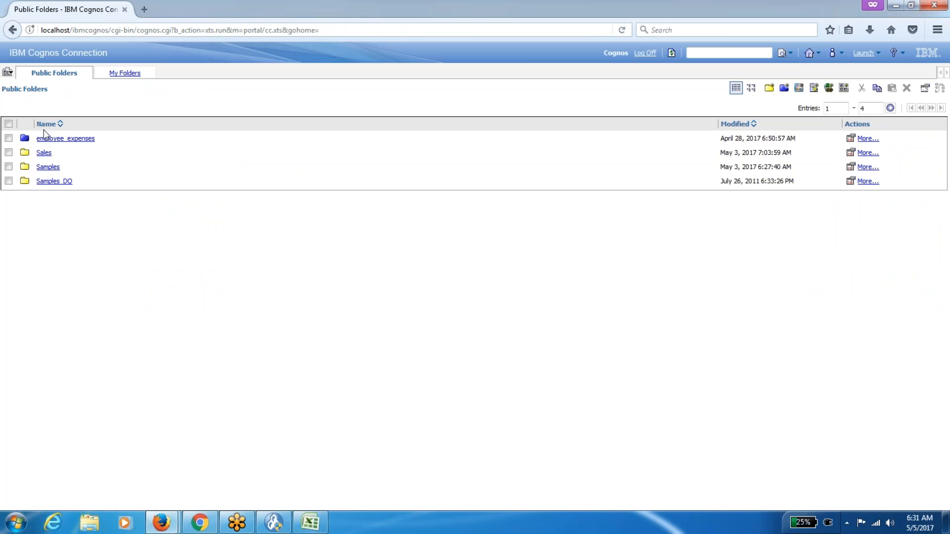
From the Public Folders home in the Administration window, display the Manager folder's Permissions tab.
{"action": "mouse_move", "coordinate": [161, 522]}
{"action": "left_click", "coordinate": [112, 473]}
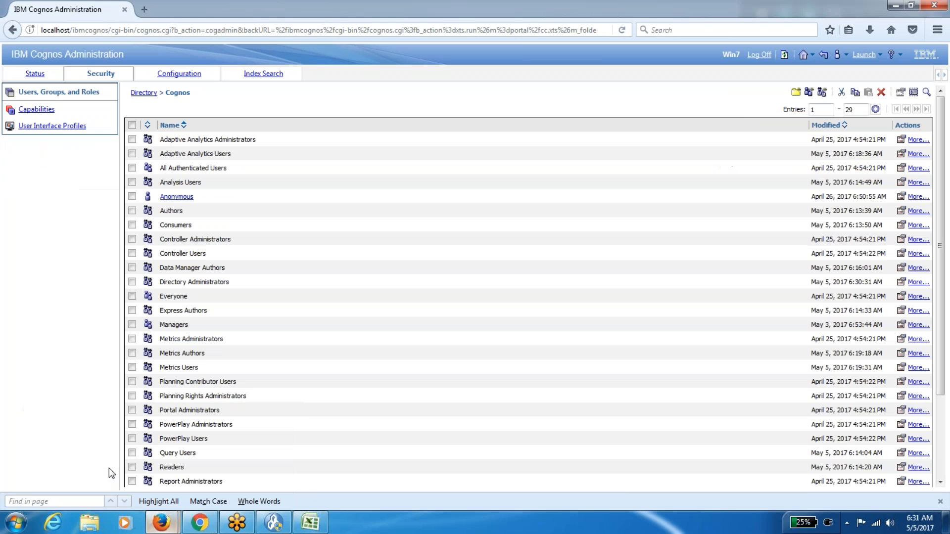
{"action": "left_click", "coordinate": [803, 54]}
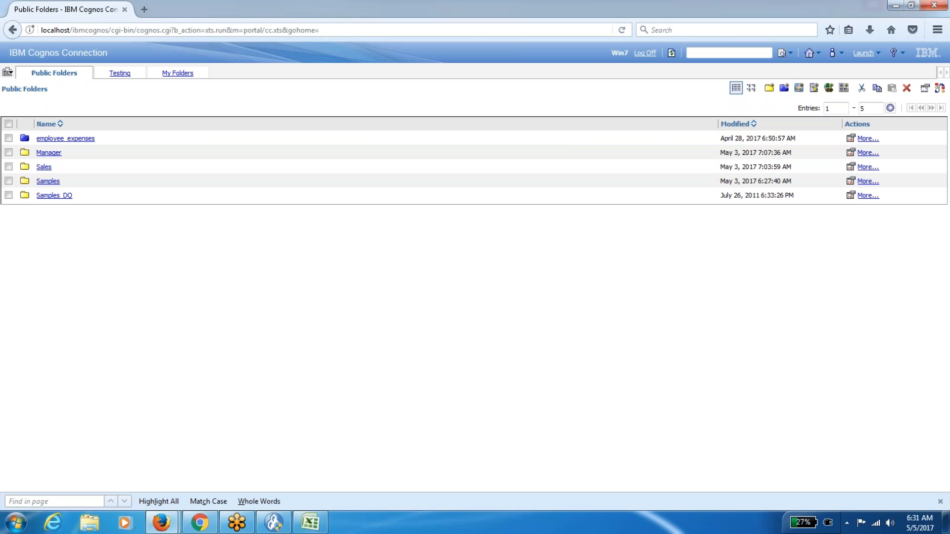
{"action": "left_click", "coordinate": [851, 153]}
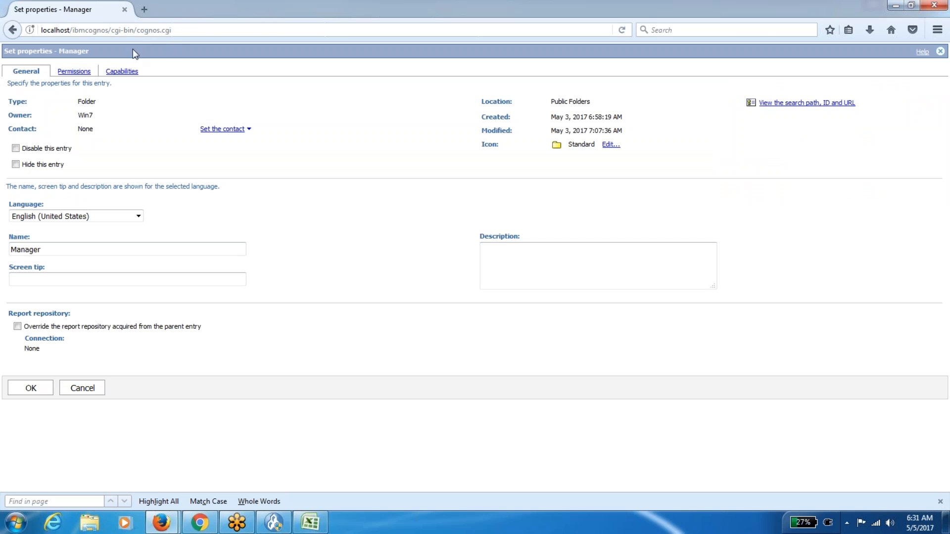
{"action": "left_click", "coordinate": [81, 72]}
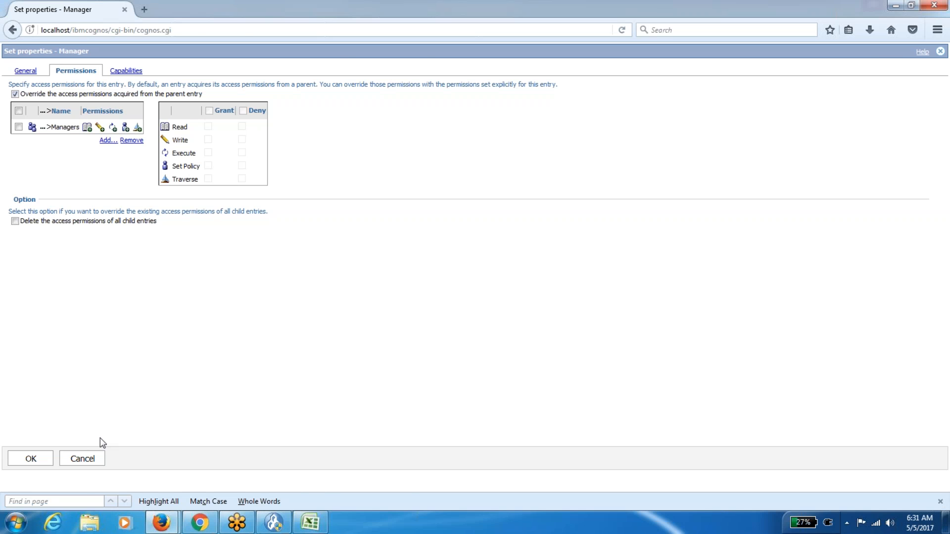
Discard the Manager folder property changes and launch IBM Cognos Administration in the other browser window.
{"action": "left_click", "coordinate": [82, 458]}
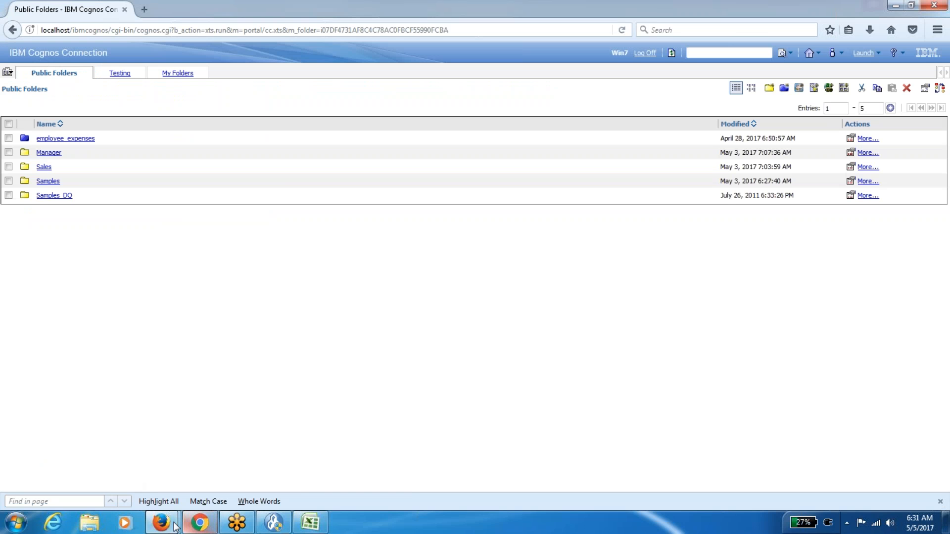
{"action": "mouse_move", "coordinate": [162, 522]}
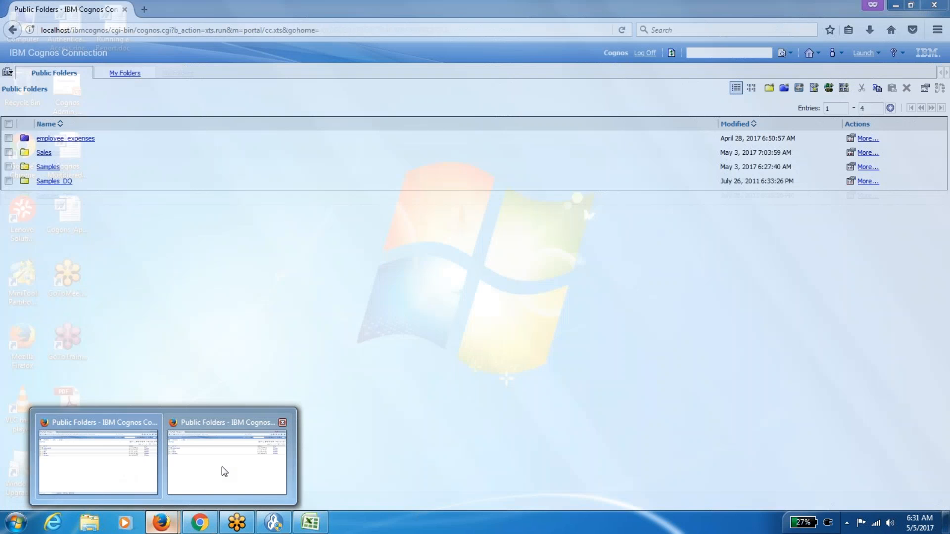
{"action": "left_click", "coordinate": [222, 469]}
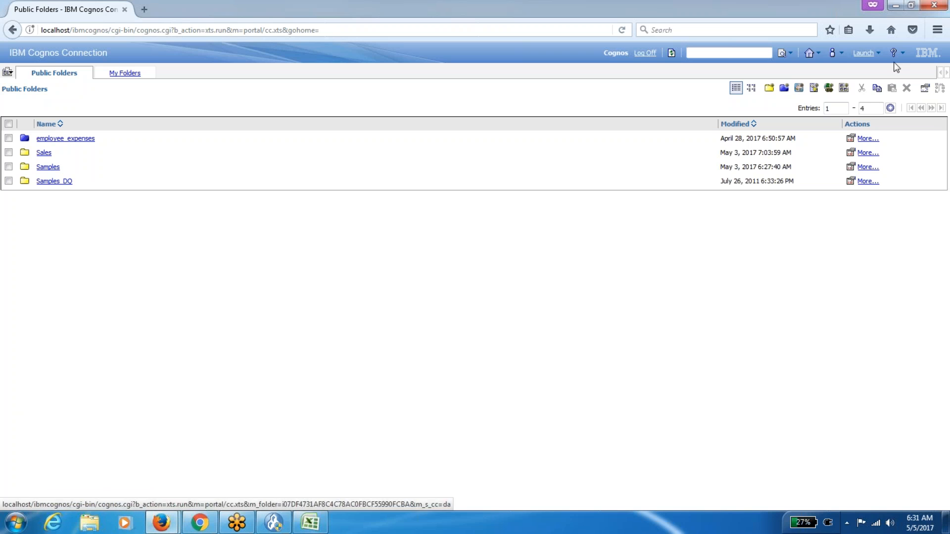
{"action": "left_click", "coordinate": [875, 53]}
{"action": "left_click", "coordinate": [854, 84]}
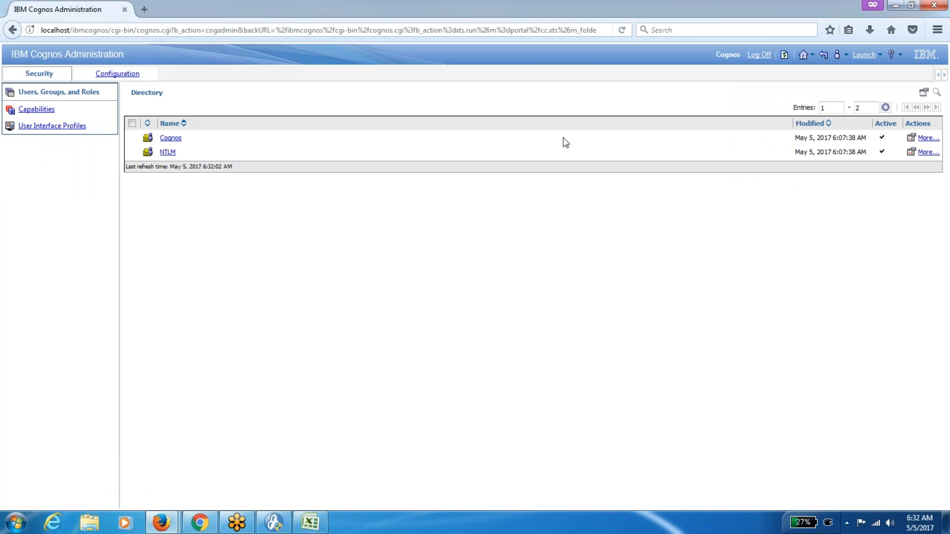
Open the Cognos namespace and widen the entry range so all 28 groups and roles show on one page.
{"action": "left_click", "coordinate": [171, 139]}
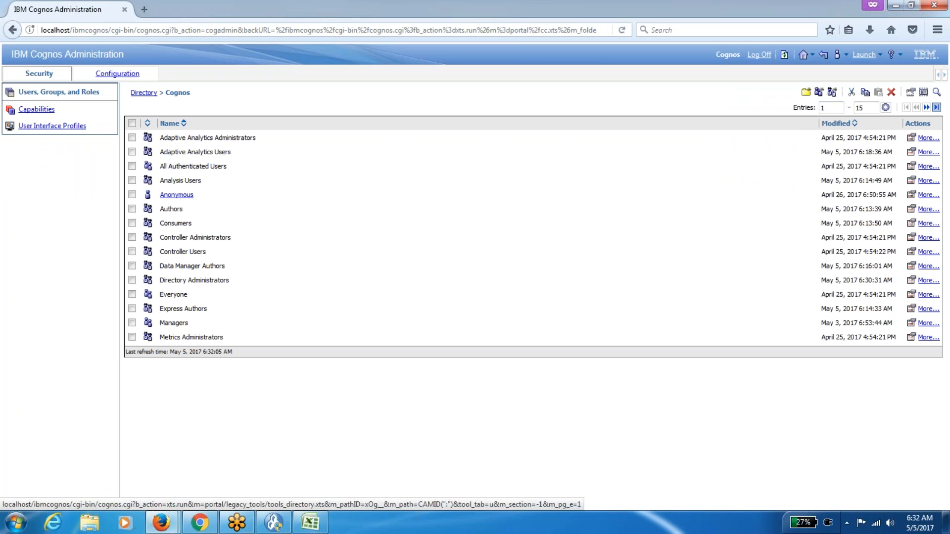
{"action": "left_click", "coordinate": [936, 108]}
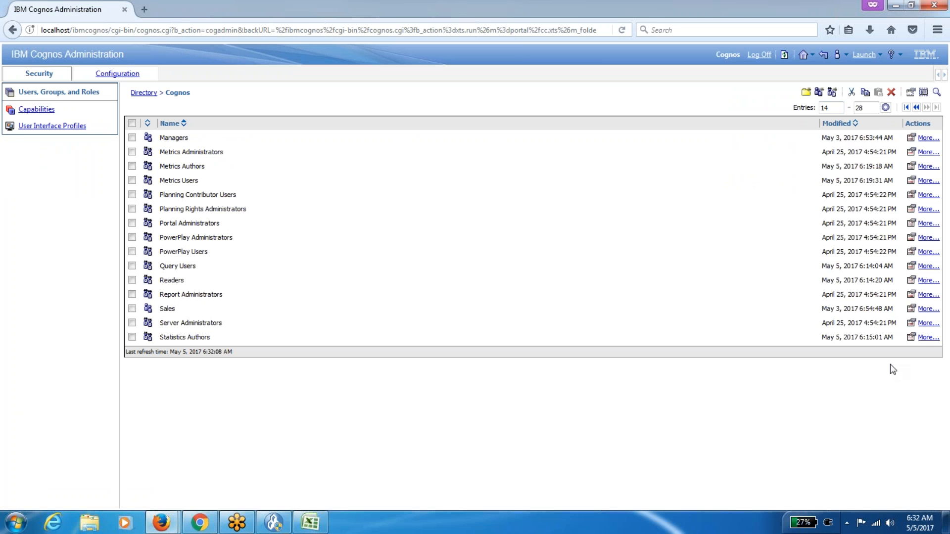
{"action": "left_click", "coordinate": [885, 108]}
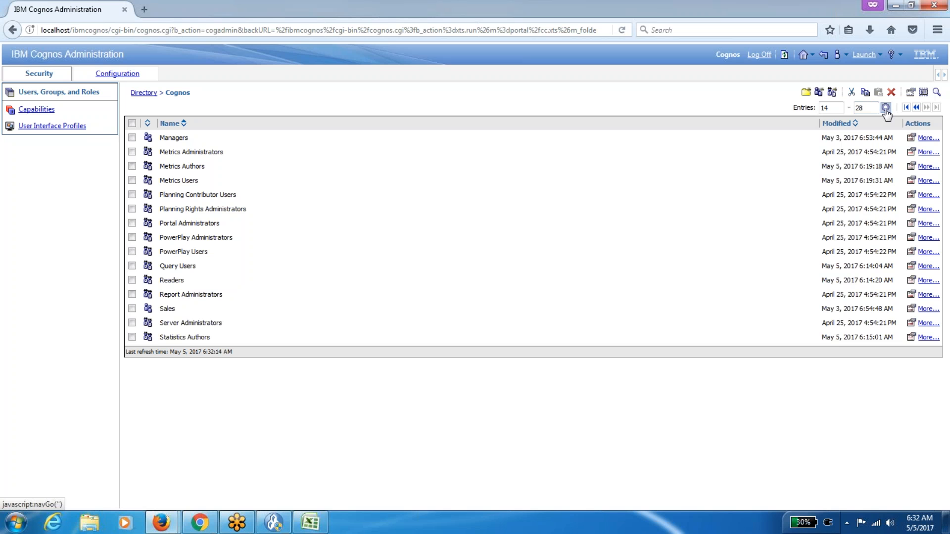
{"action": "left_click", "coordinate": [885, 108]}
{"action": "left_click", "coordinate": [906, 107]}
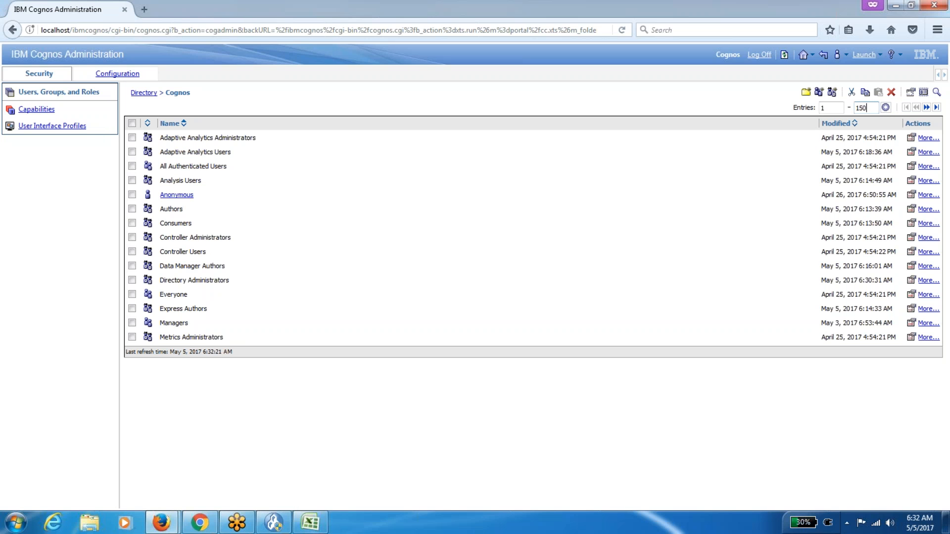
{"action": "left_click", "coordinate": [885, 108]}
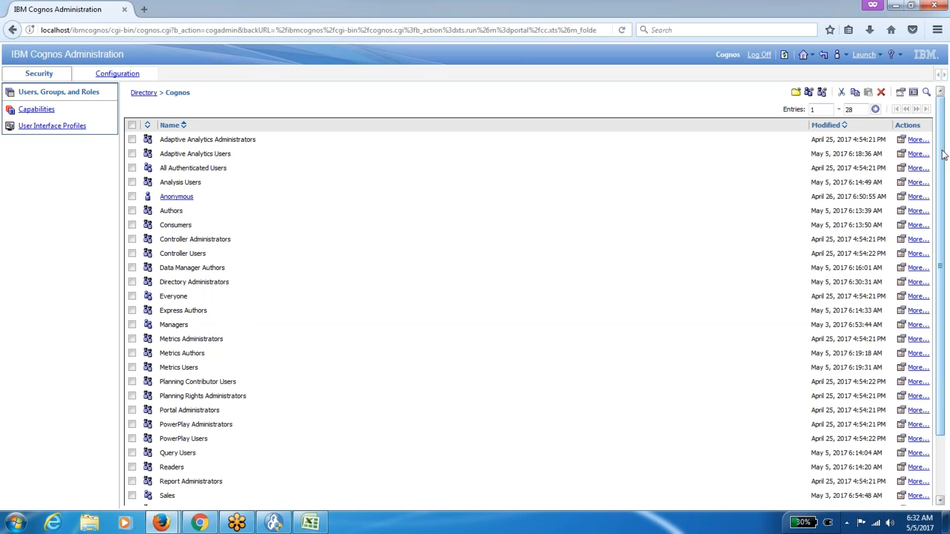
{"action": "scroll", "coordinate": [947, 225], "scroll_direction": "down", "scroll_amount": 1}
{"action": "scroll", "coordinate": [947, 225], "scroll_direction": "down", "scroll_amount": 3}
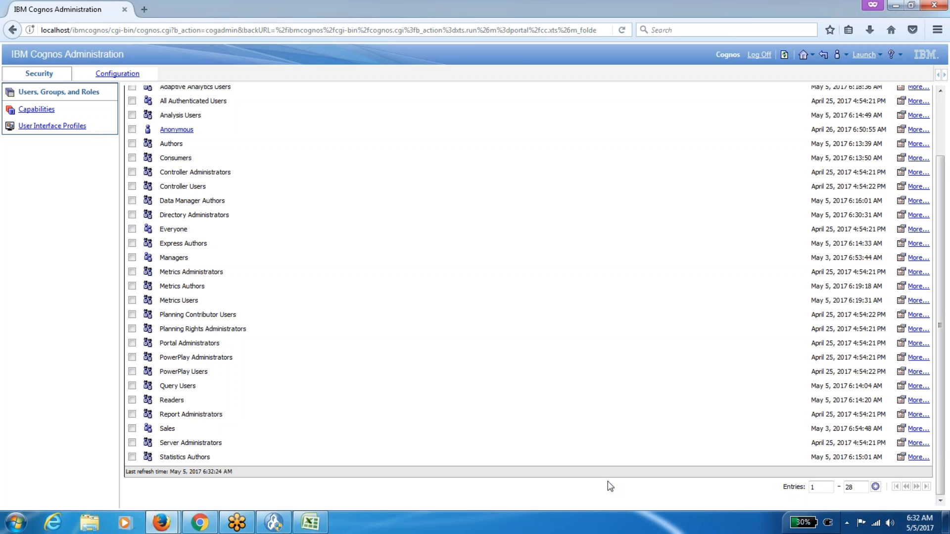
{"action": "left_click_drag", "start_coordinate": [945, 410], "coordinate": [937, 311]}
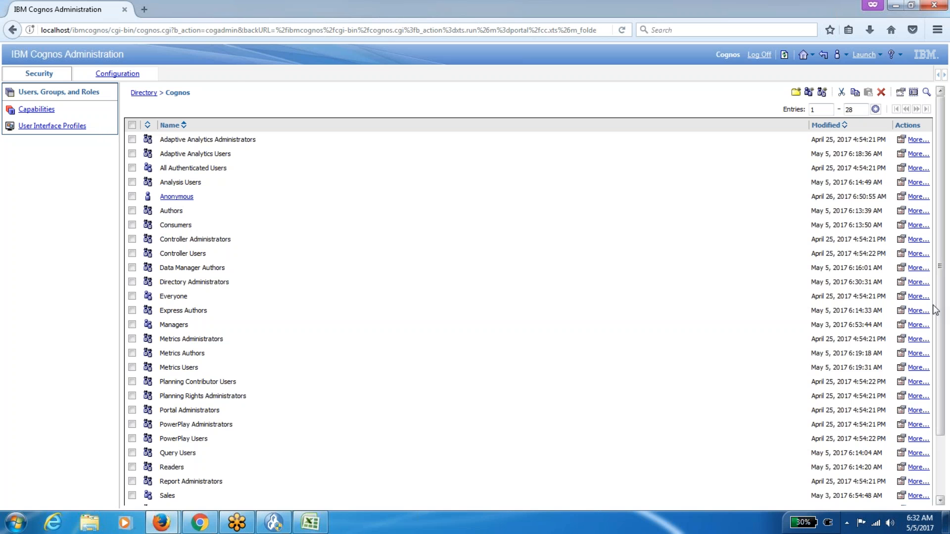
Open the Set properties page of the Server Administrators role.
{"action": "left_click", "coordinate": [114, 75]}
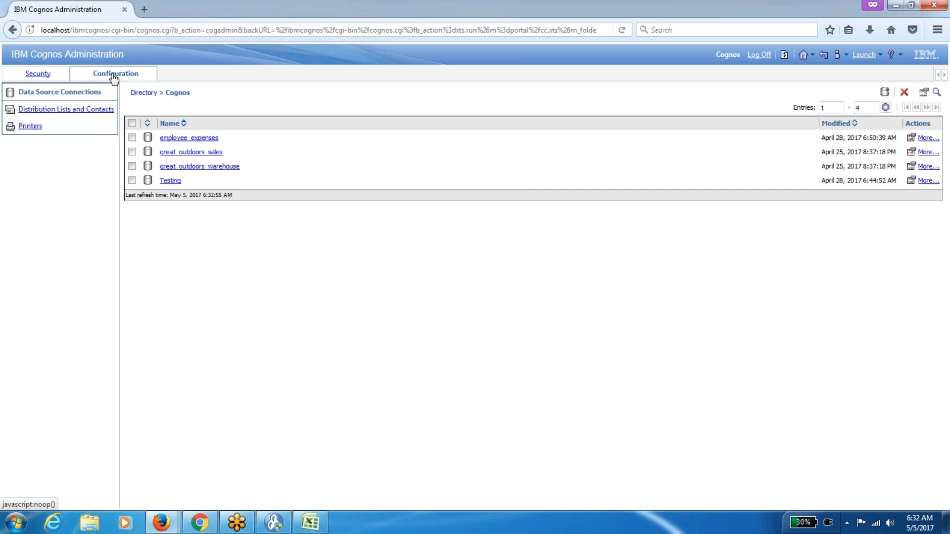
{"action": "left_click", "coordinate": [43, 75]}
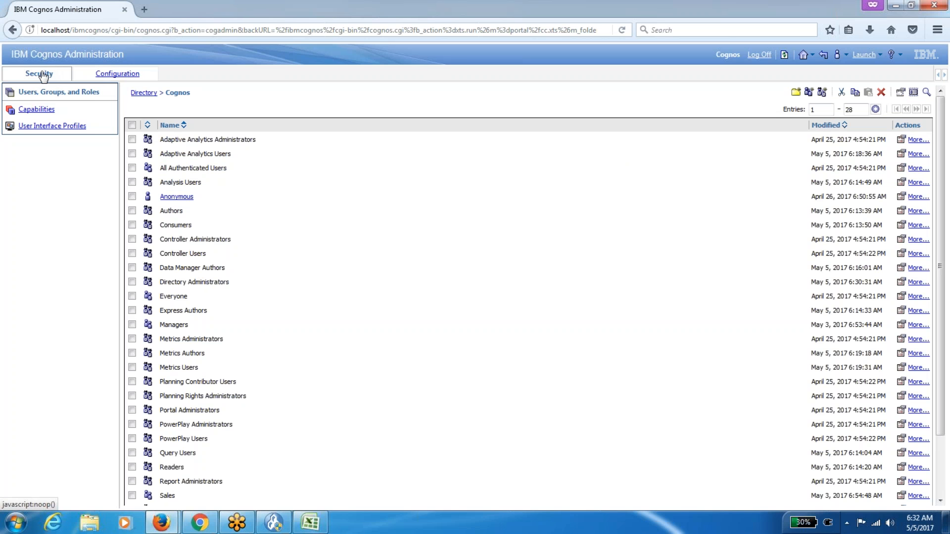
{"action": "left_click_drag", "start_coordinate": [943, 276], "coordinate": [943, 333]}
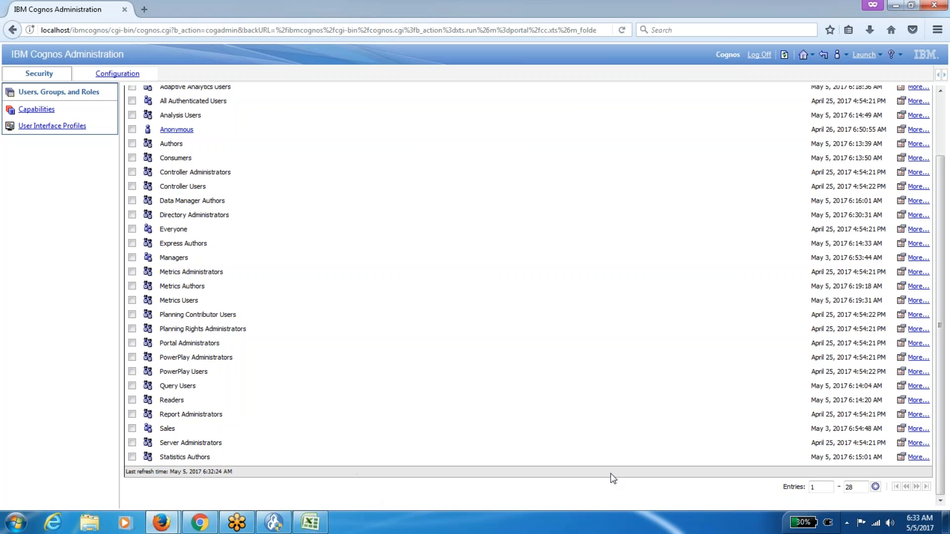
{"action": "left_click", "coordinate": [901, 443]}
Add a user from the NTLM directory as a member of Server Administrators and save.
{"action": "left_click", "coordinate": [198, 114]}
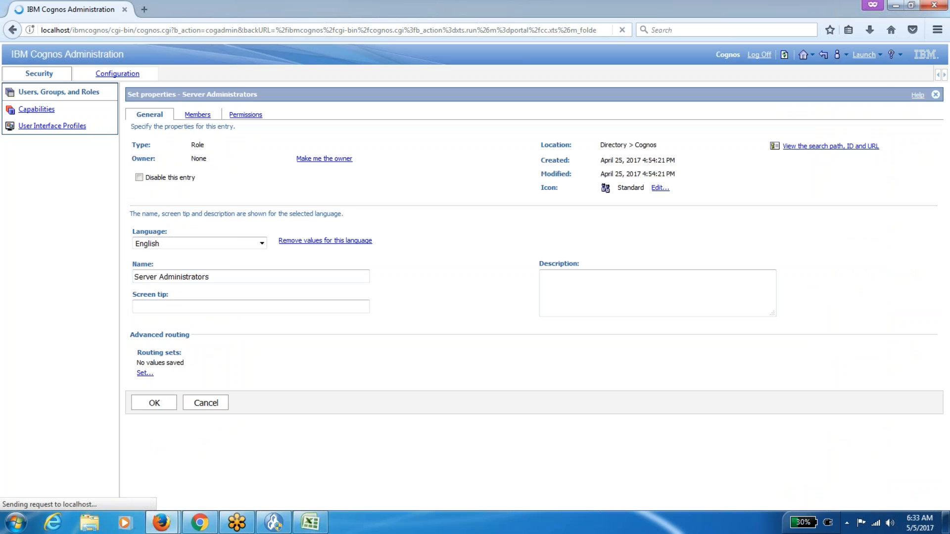
{"action": "left_click", "coordinate": [900, 242]}
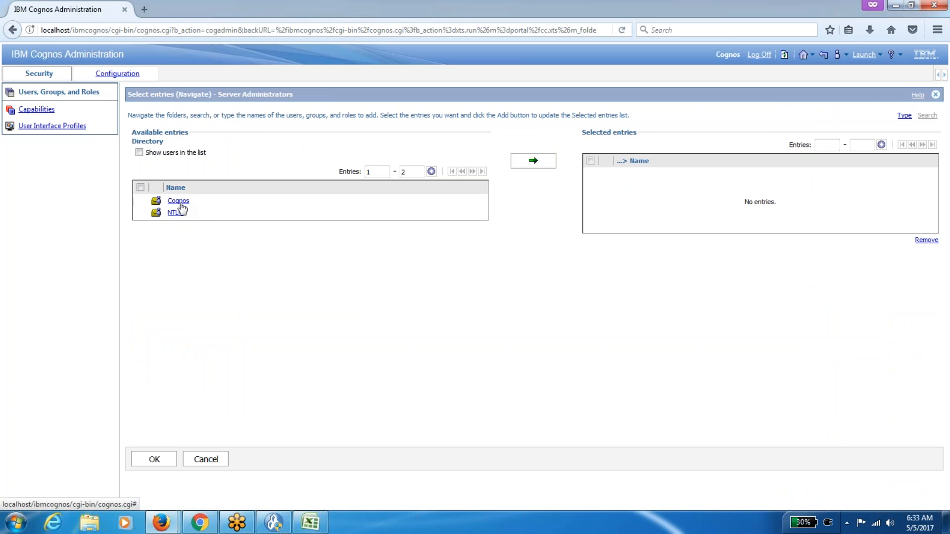
{"action": "left_click", "coordinate": [175, 212]}
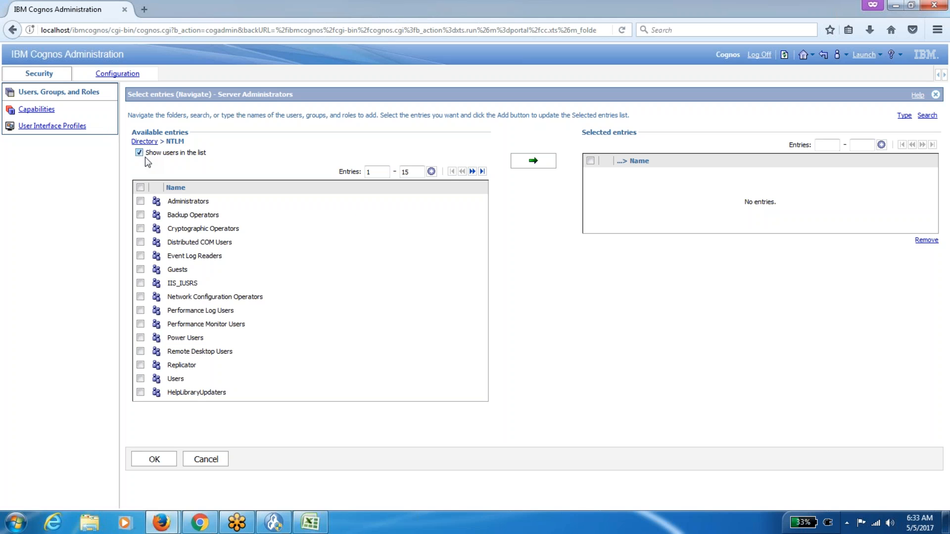
{"action": "left_click", "coordinate": [482, 171]}
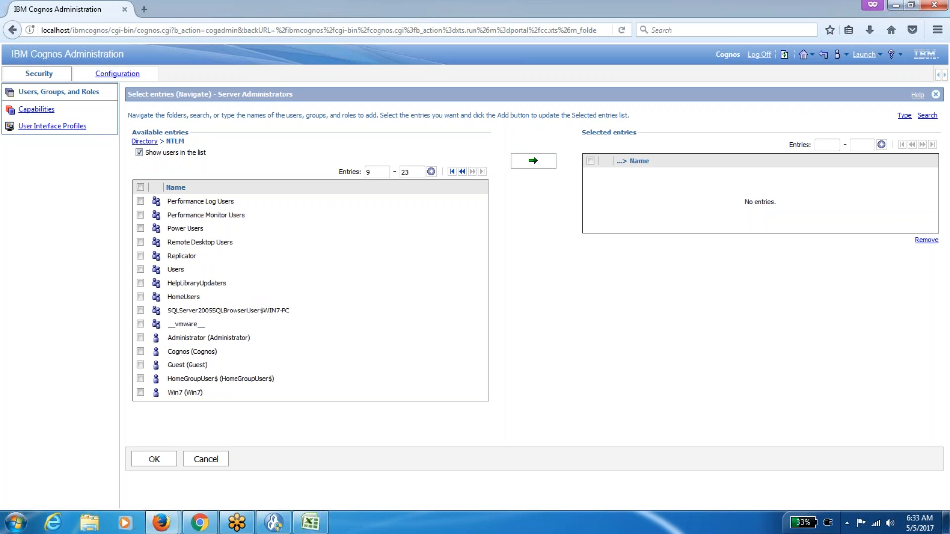
{"action": "left_click", "coordinate": [141, 352]}
{"action": "left_click", "coordinate": [548, 163]}
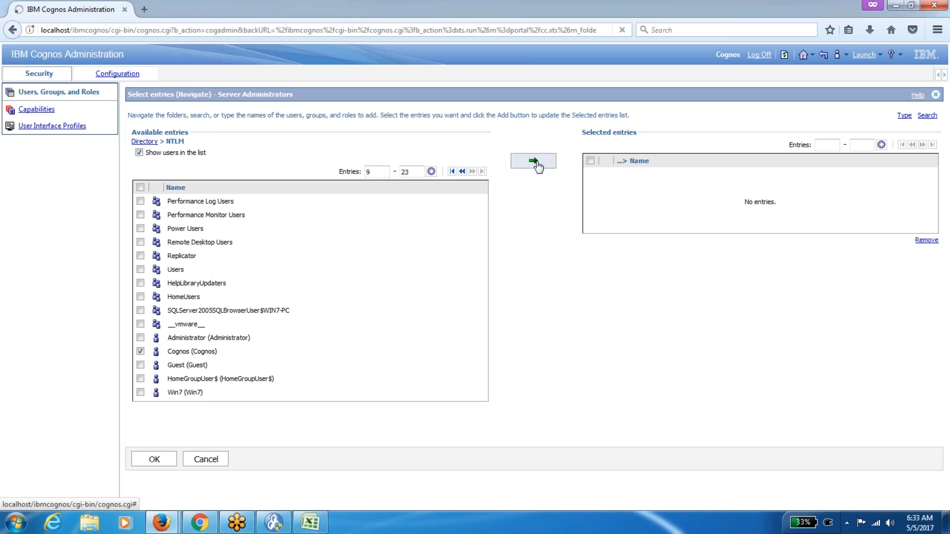
{"action": "left_click", "coordinate": [154, 468]}
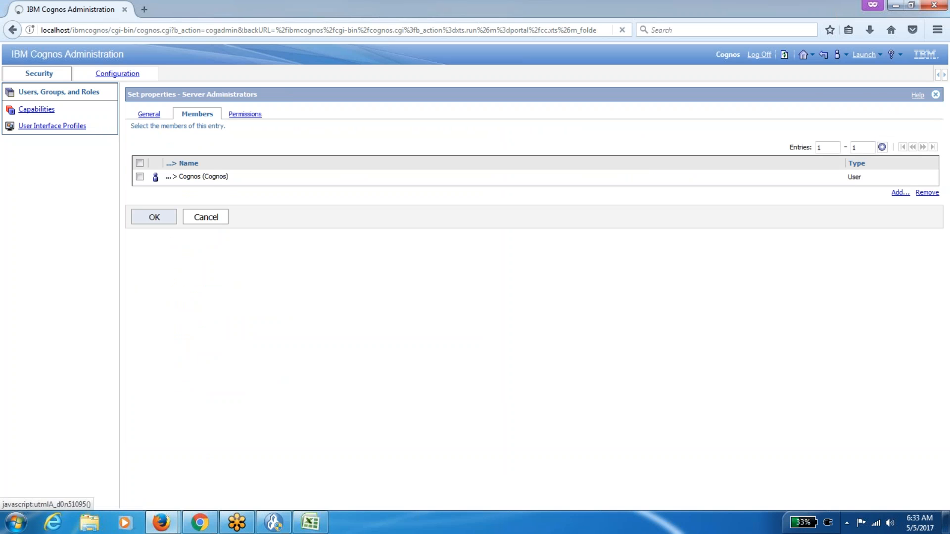
{"action": "left_click", "coordinate": [135, 215]}
Remove that NTLM user from Server Administrators, save, and return to the Cognos Connection home.
{"action": "scroll", "coordinate": [478, 275], "scroll_direction": "down", "scroll_amount": 3}
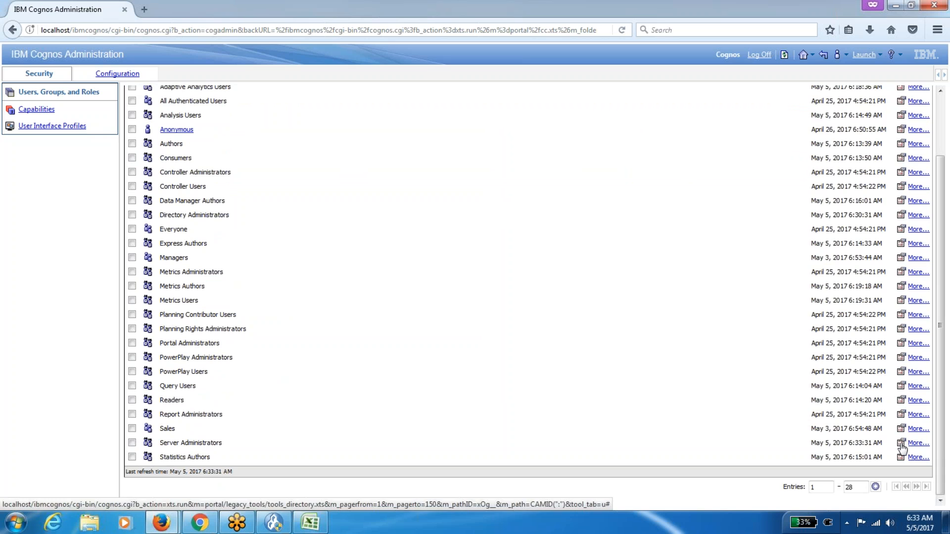
{"action": "left_click", "coordinate": [900, 444]}
{"action": "left_click", "coordinate": [197, 115]}
{"action": "left_click", "coordinate": [139, 177]}
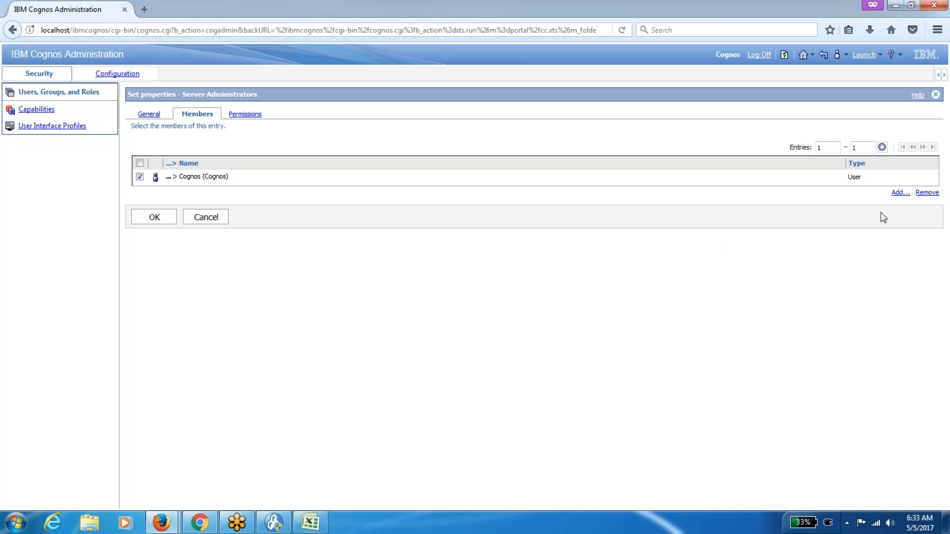
{"action": "left_click", "coordinate": [926, 192]}
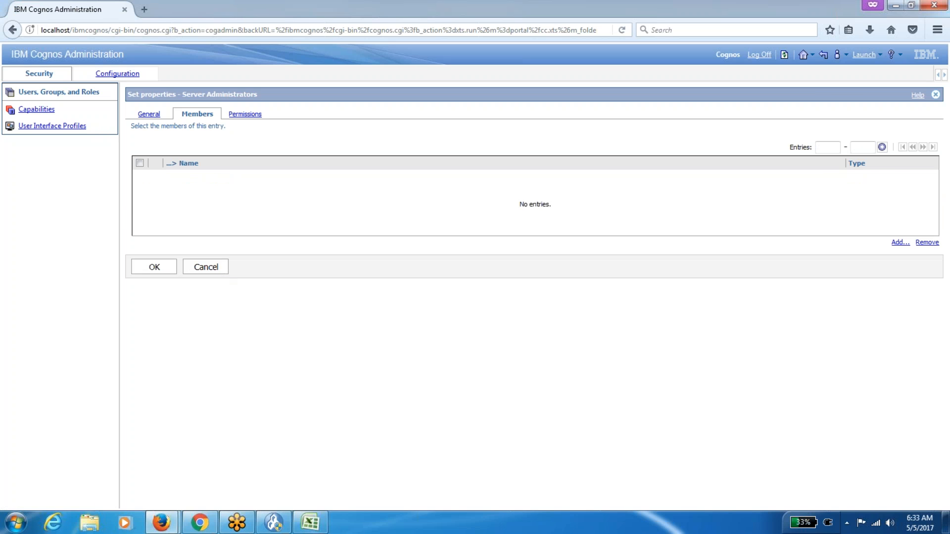
{"action": "left_click", "coordinate": [154, 266]}
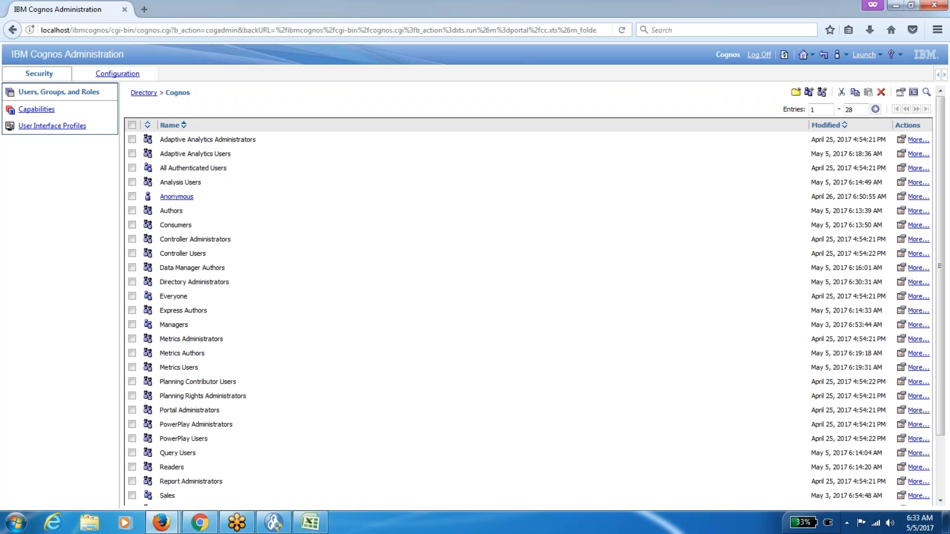
{"action": "left_click", "coordinate": [784, 54]}
{"action": "left_click", "coordinate": [802, 55]}
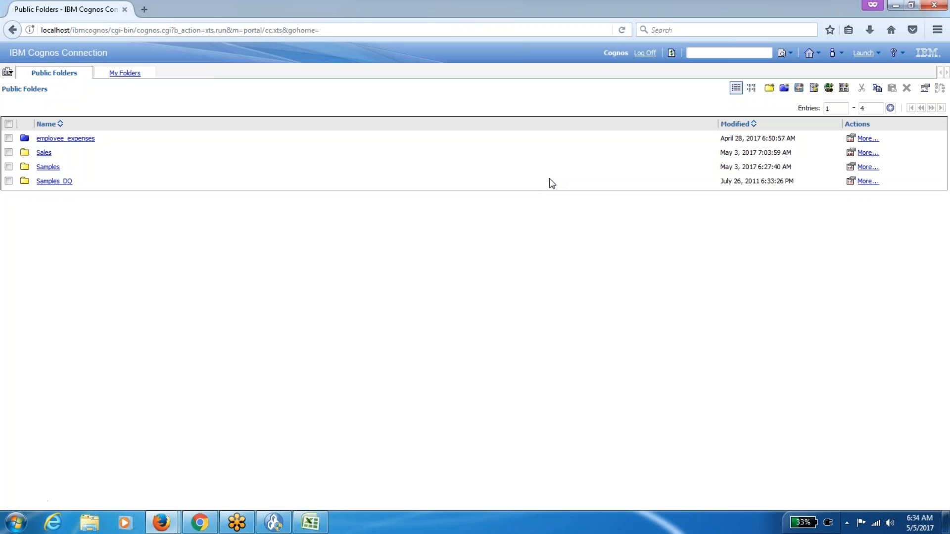
Launch Cognos Administration, browse Security > Cognos, and open Directory Administrators' properties.
{"action": "left_click", "coordinate": [872, 53]}
{"action": "left_click", "coordinate": [845, 153]}
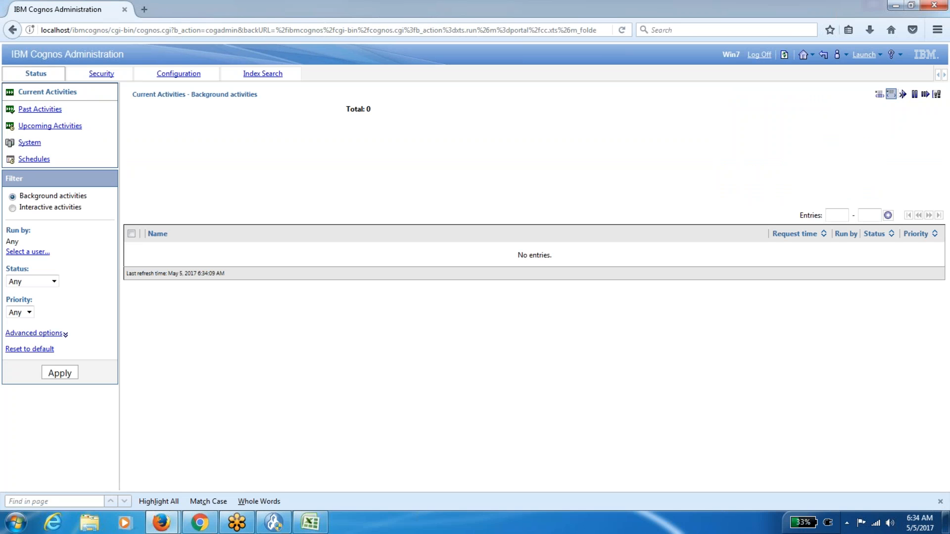
{"action": "left_click", "coordinate": [105, 76]}
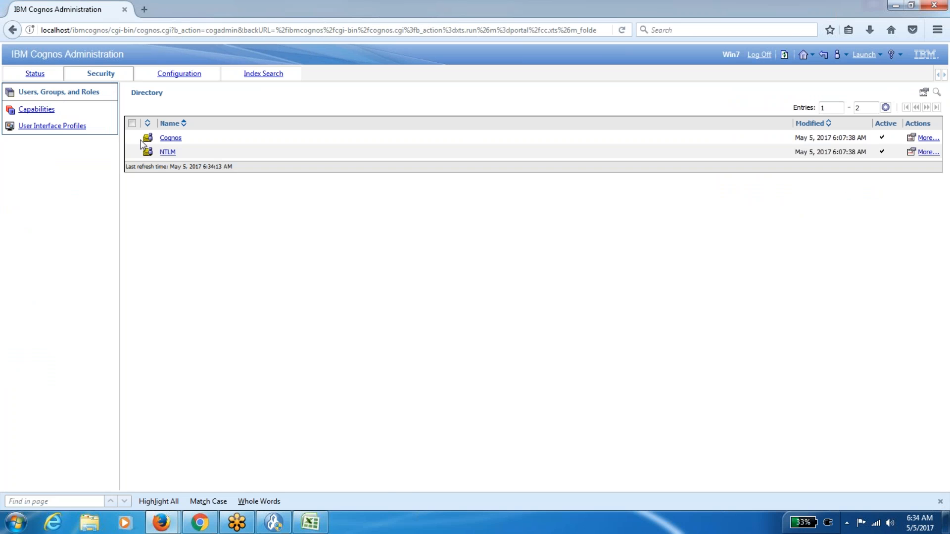
{"action": "left_click", "coordinate": [170, 138]}
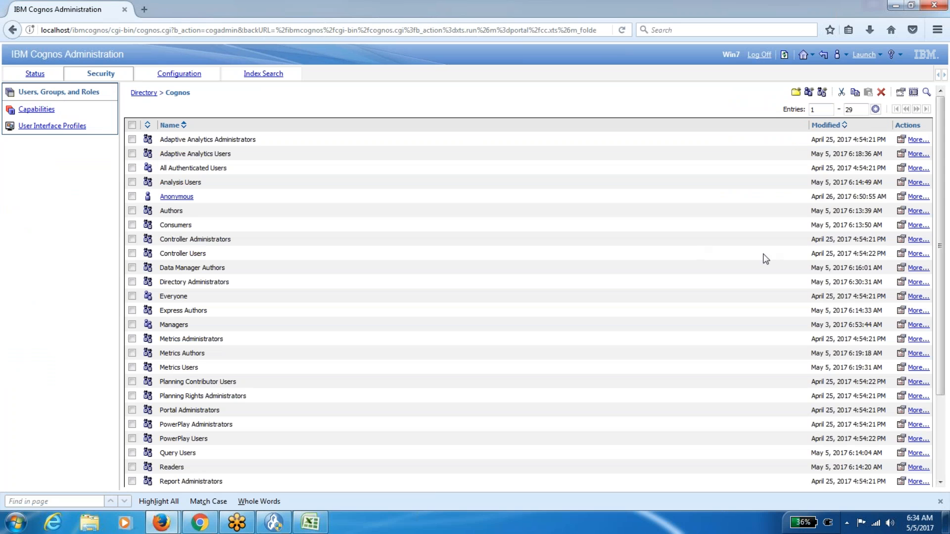
{"action": "scroll", "coordinate": [942, 207], "scroll_direction": "down", "scroll_amount": 1}
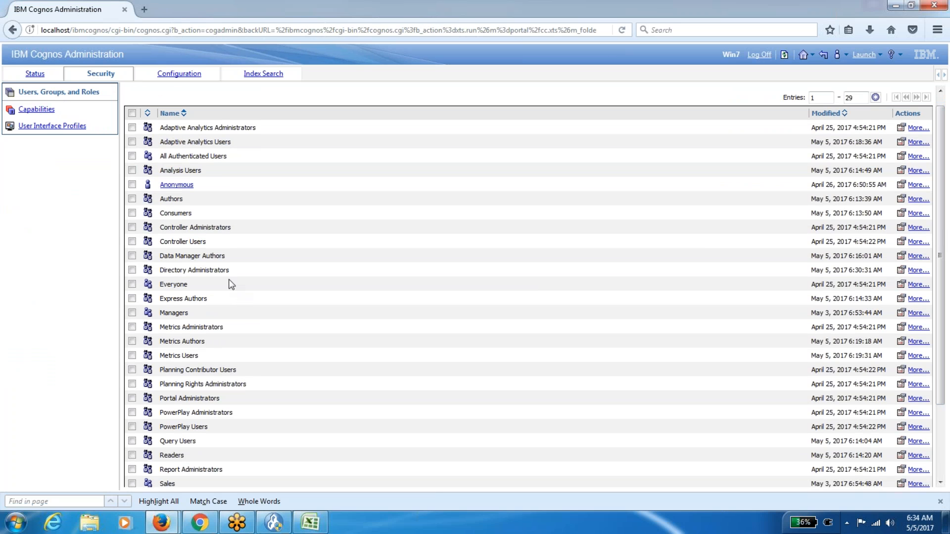
{"action": "left_click", "coordinate": [901, 270]}
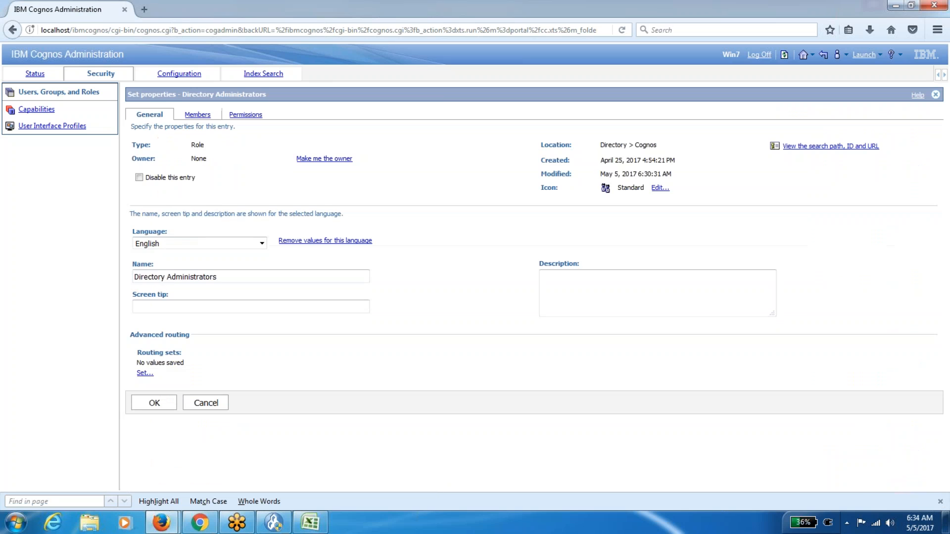
Review the Directory Administrators members and Permissions tabs, then cancel without saving.
{"action": "left_click", "coordinate": [197, 115]}
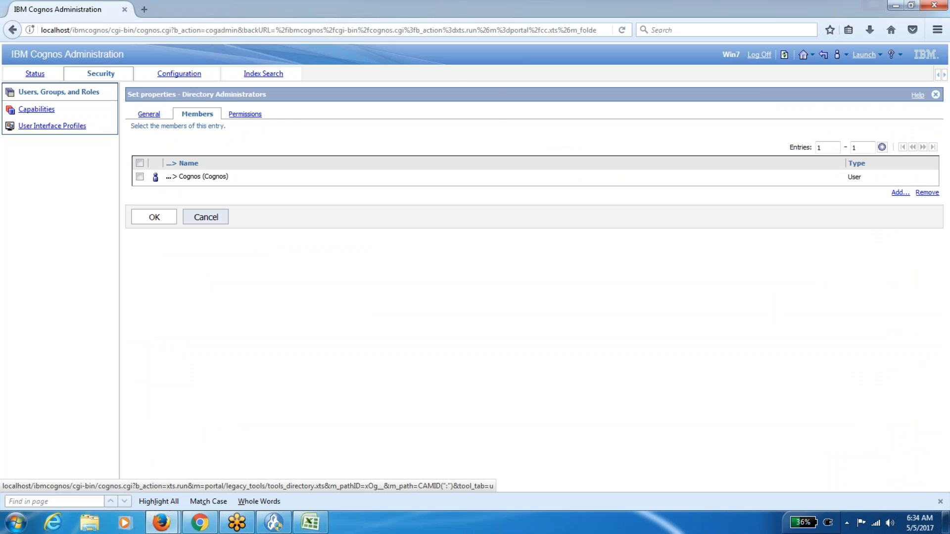
{"action": "mouse_move", "coordinate": [325, 511]}
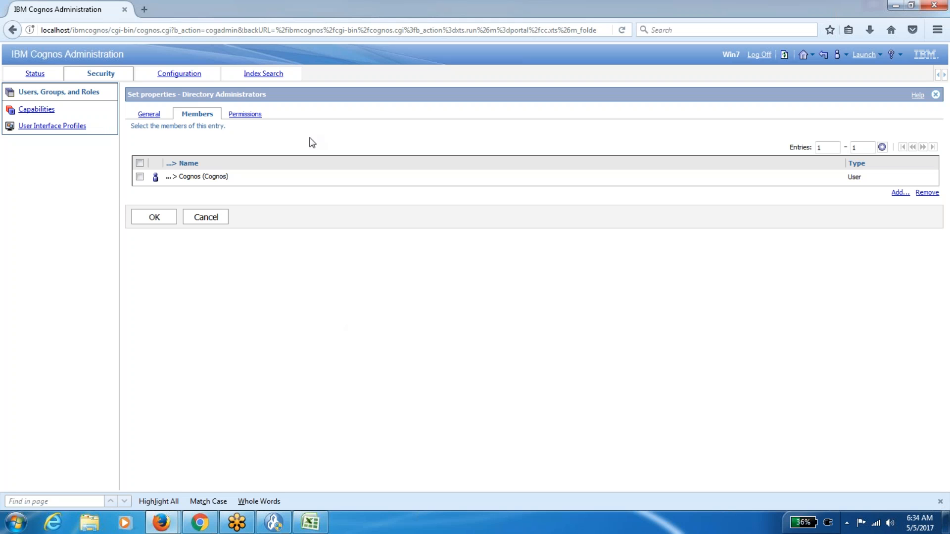
{"action": "left_click", "coordinate": [246, 115]}
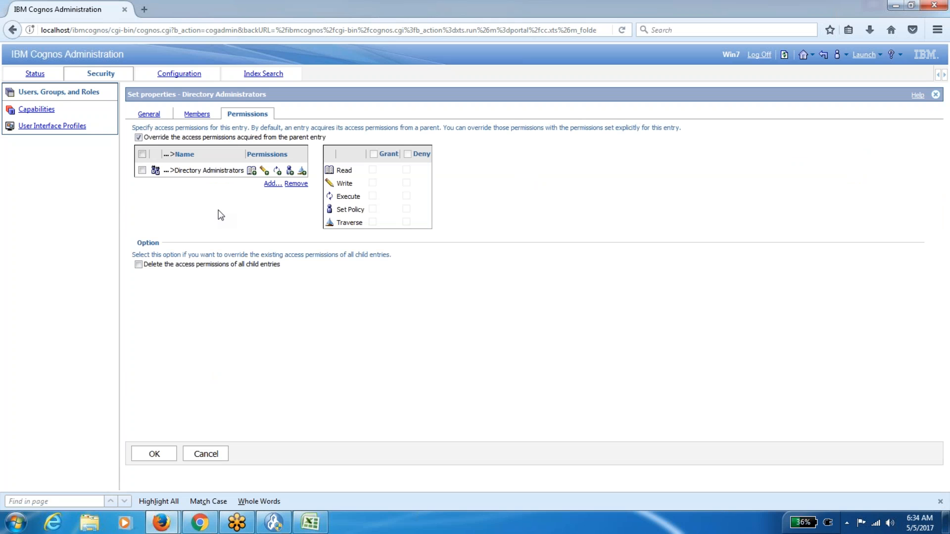
{"action": "left_click", "coordinate": [218, 455]}
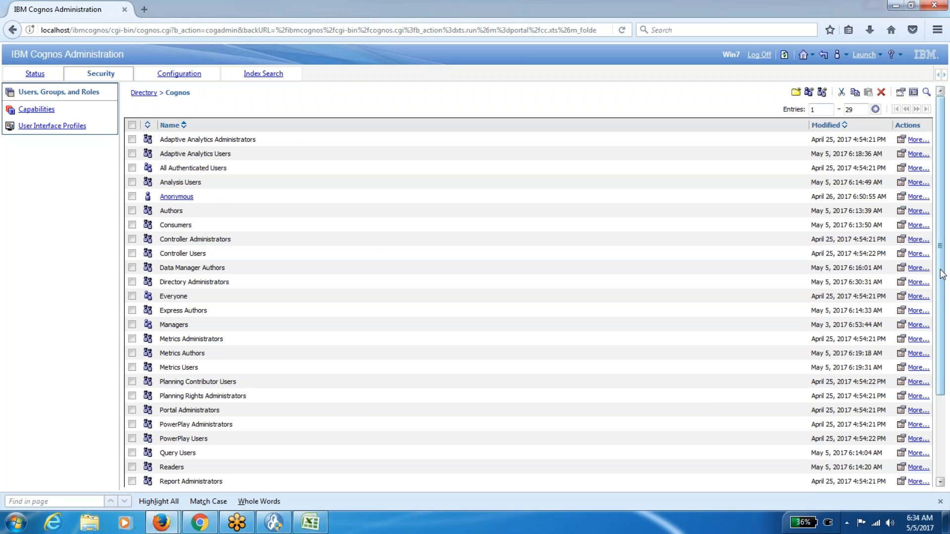
{"action": "left_click_drag", "start_coordinate": [944, 275], "coordinate": [946, 354]}
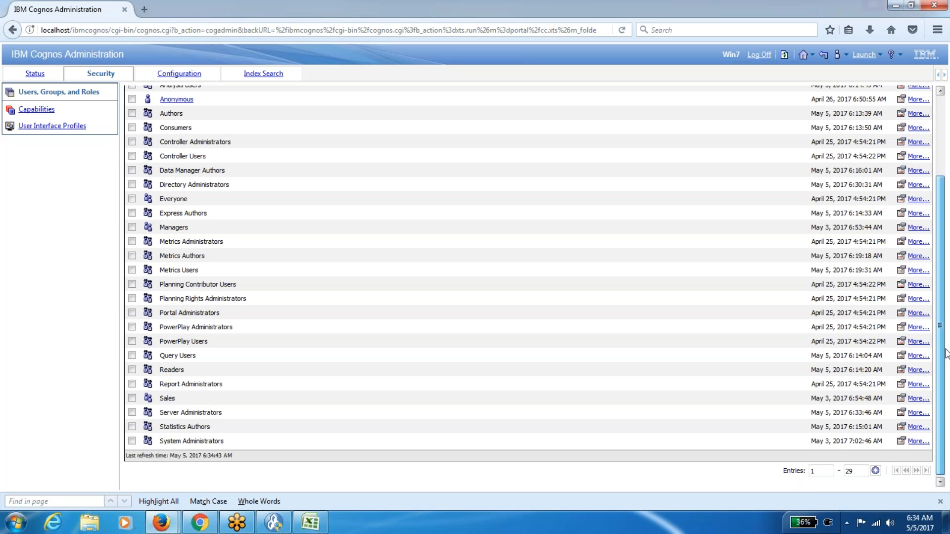
{"action": "left_click_drag", "start_coordinate": [946, 354], "coordinate": [945, 360]}
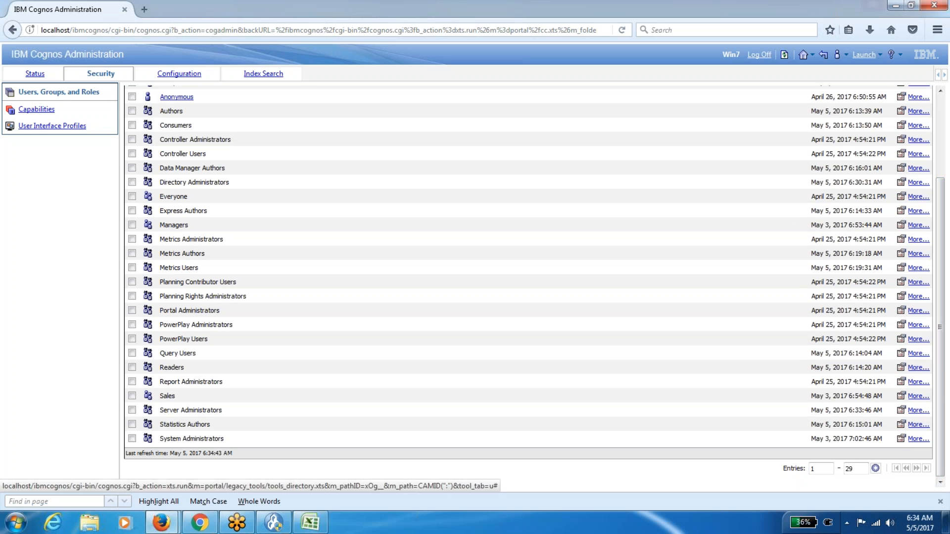
{"action": "left_click", "coordinate": [901, 440]}
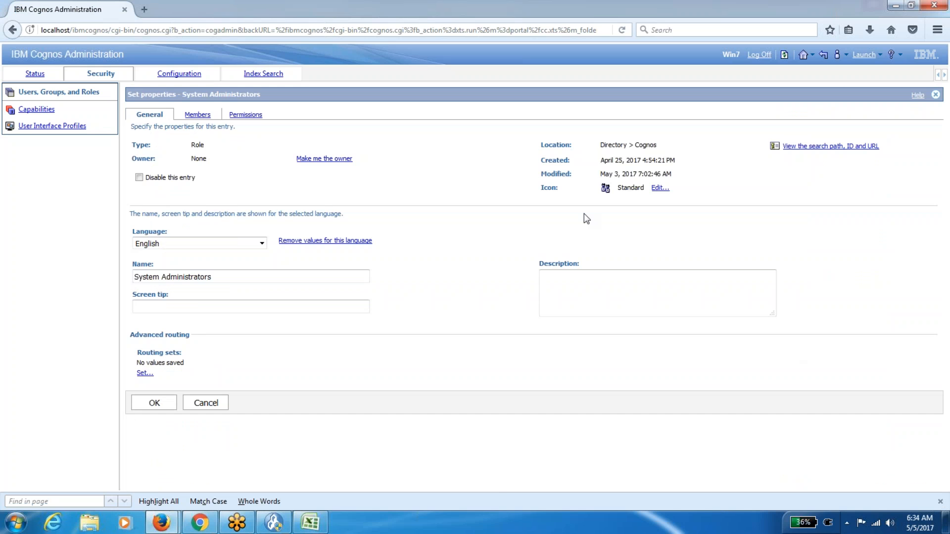
{"action": "left_click", "coordinate": [247, 115]}
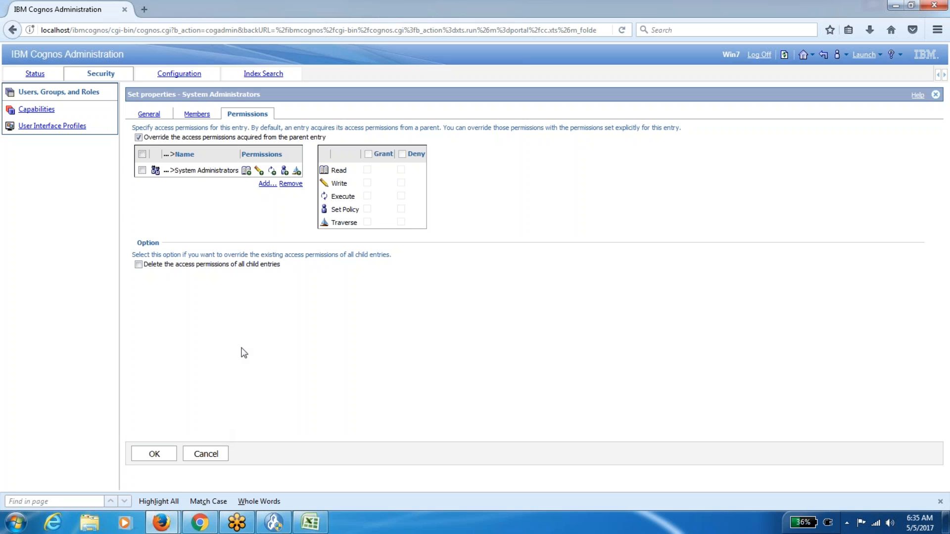
{"action": "mouse_move", "coordinate": [246, 177]}
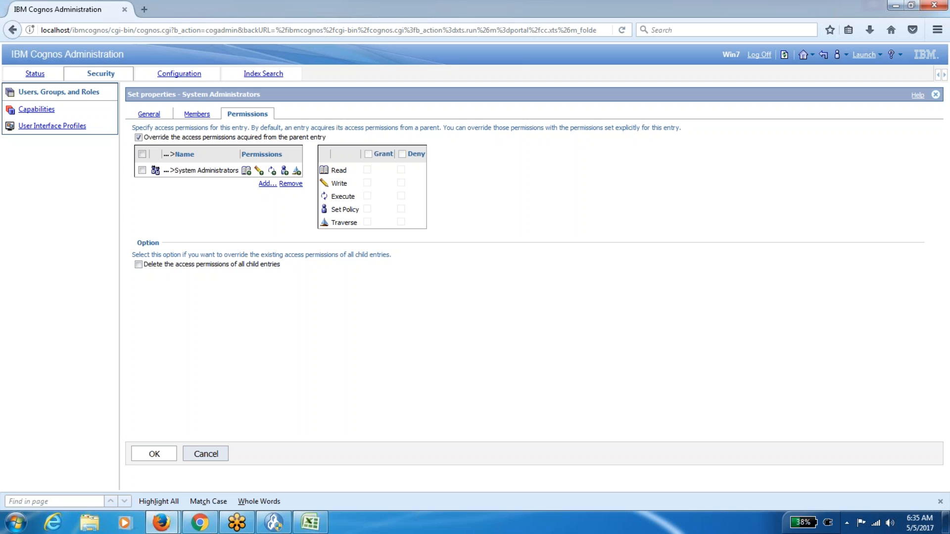
{"action": "left_click", "coordinate": [209, 454]}
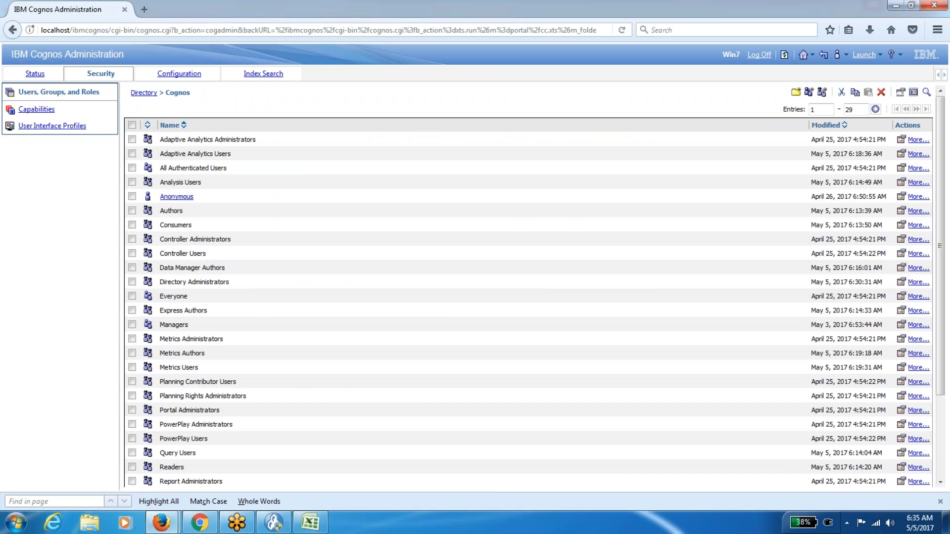
{"action": "left_click", "coordinate": [901, 282]}
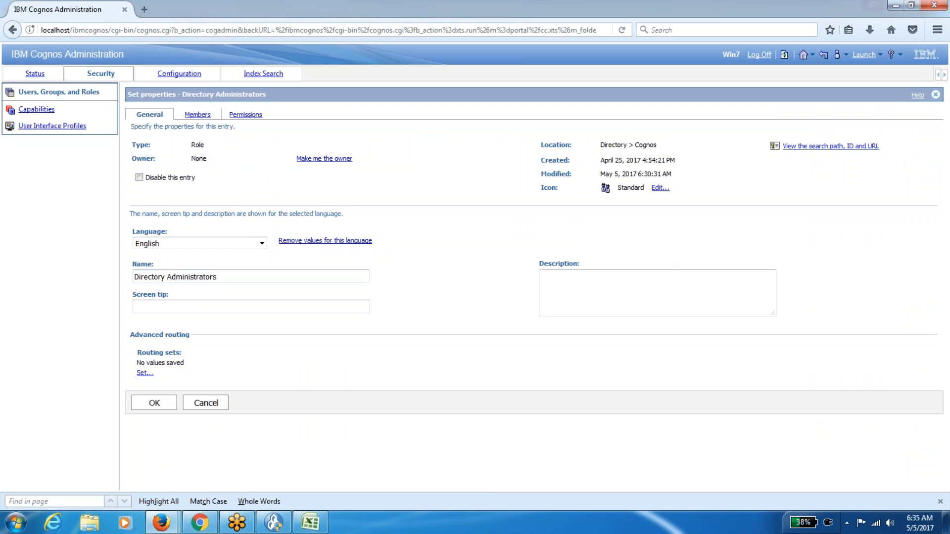
{"action": "left_click", "coordinate": [196, 116]}
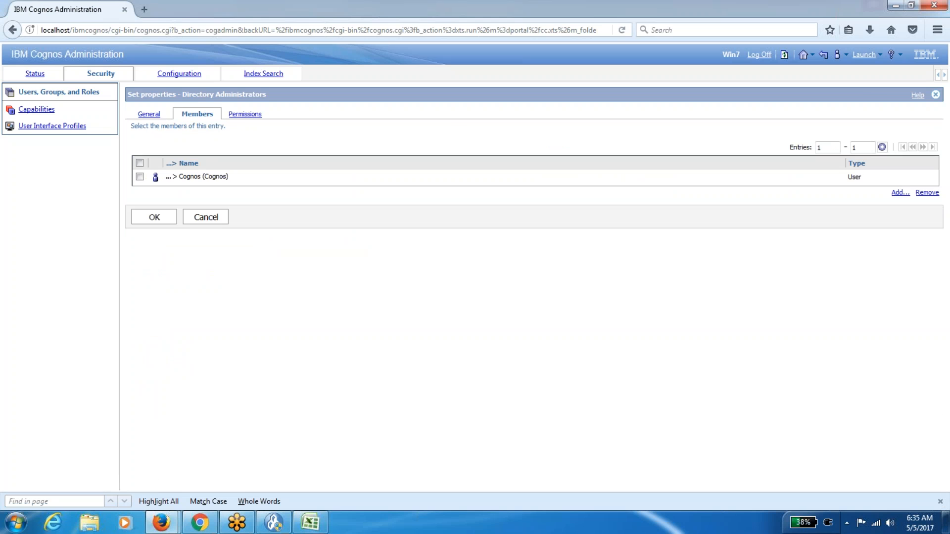
{"action": "left_click", "coordinate": [193, 216]}
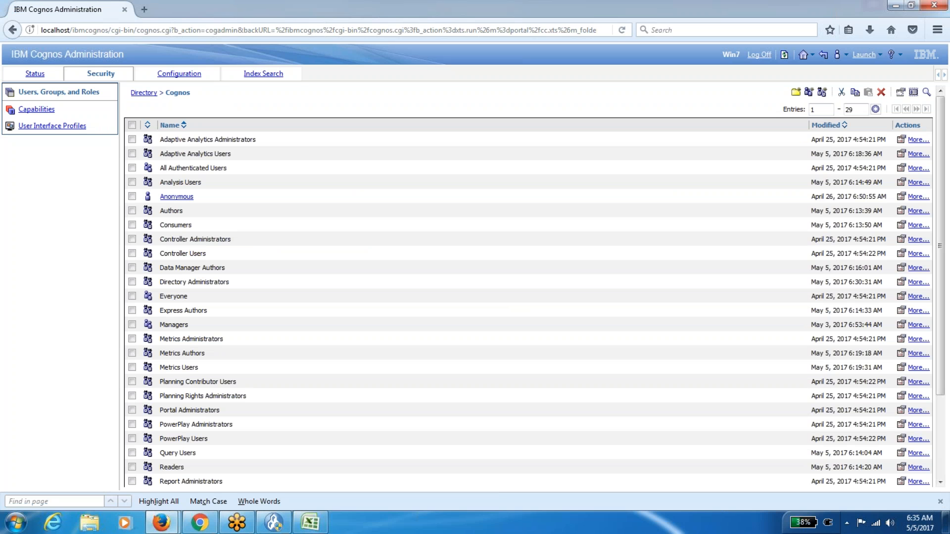
{"action": "scroll", "coordinate": [937, 255], "scroll_direction": "down", "scroll_amount": 3}
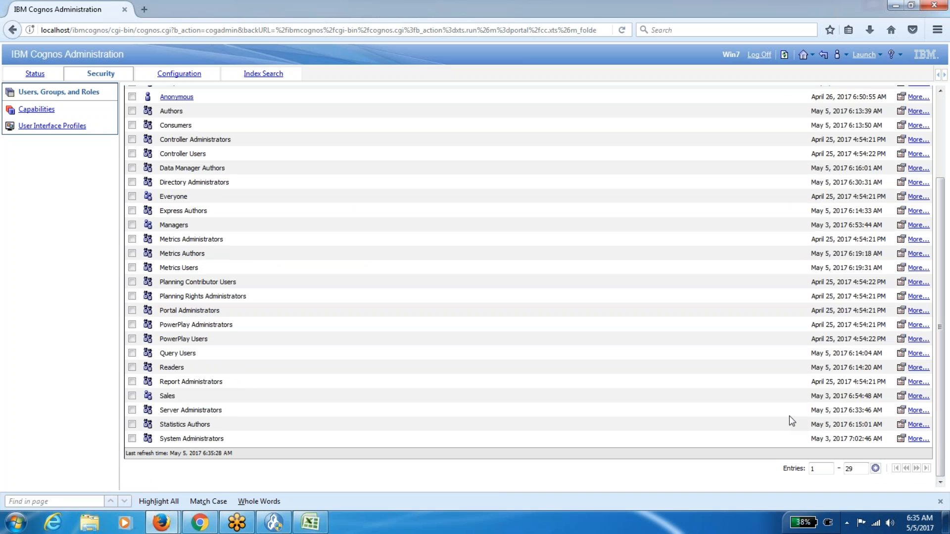
Remove the Directory Administrators entry from Server Administrators' permissions and save.
{"action": "left_click", "coordinate": [900, 410]}
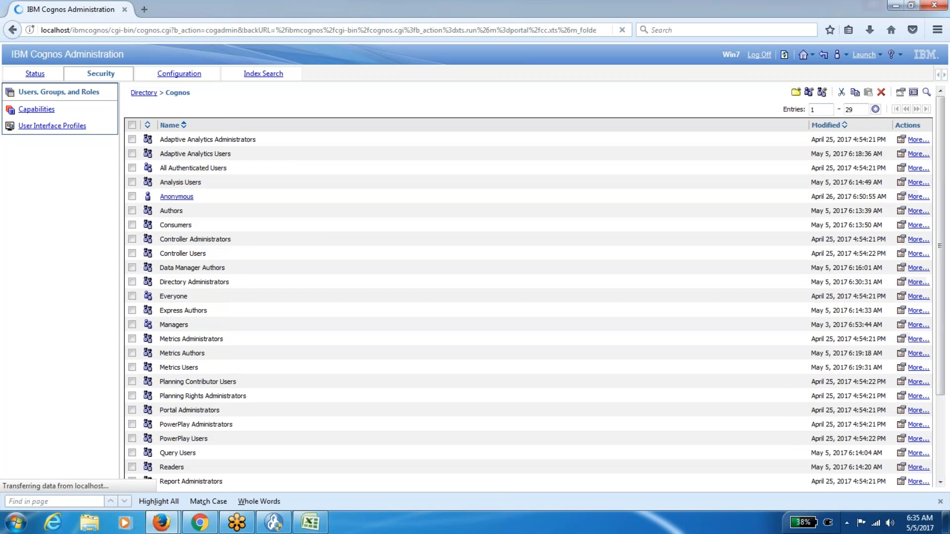
{"action": "left_click", "coordinate": [247, 115]}
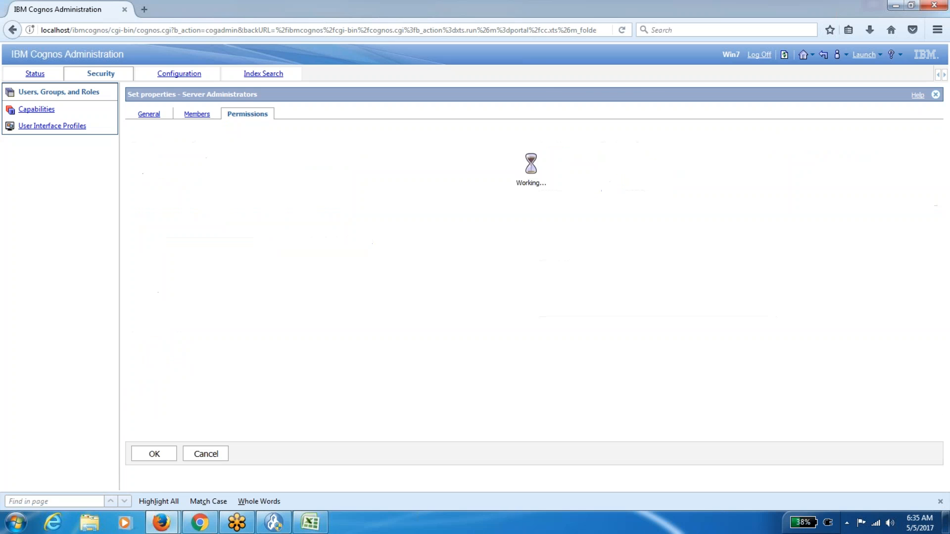
{"action": "left_click", "coordinate": [142, 171]}
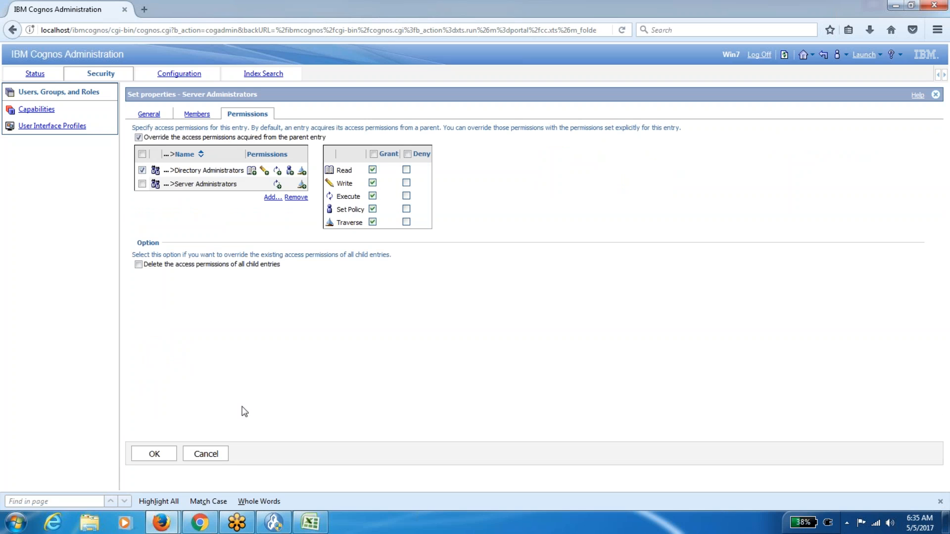
{"action": "left_click", "coordinate": [296, 197]}
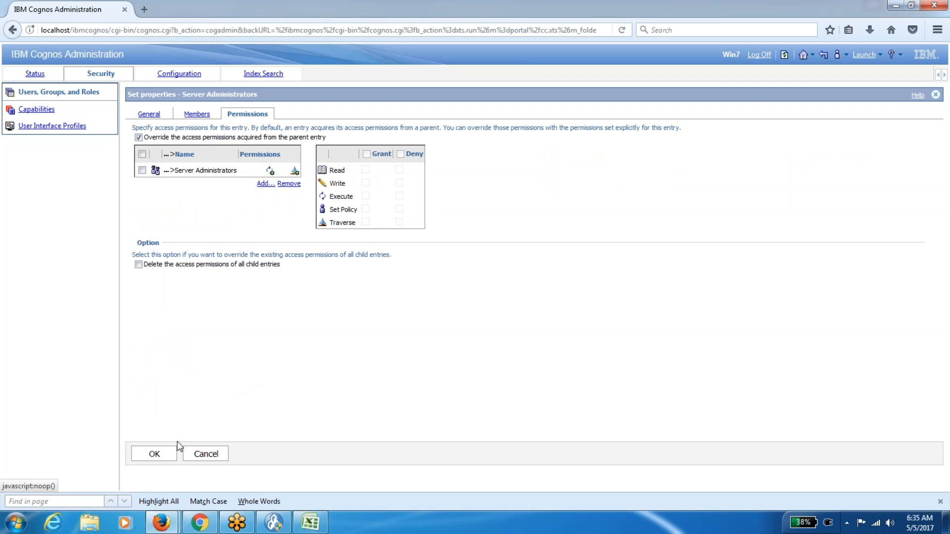
{"action": "left_click", "coordinate": [161, 453]}
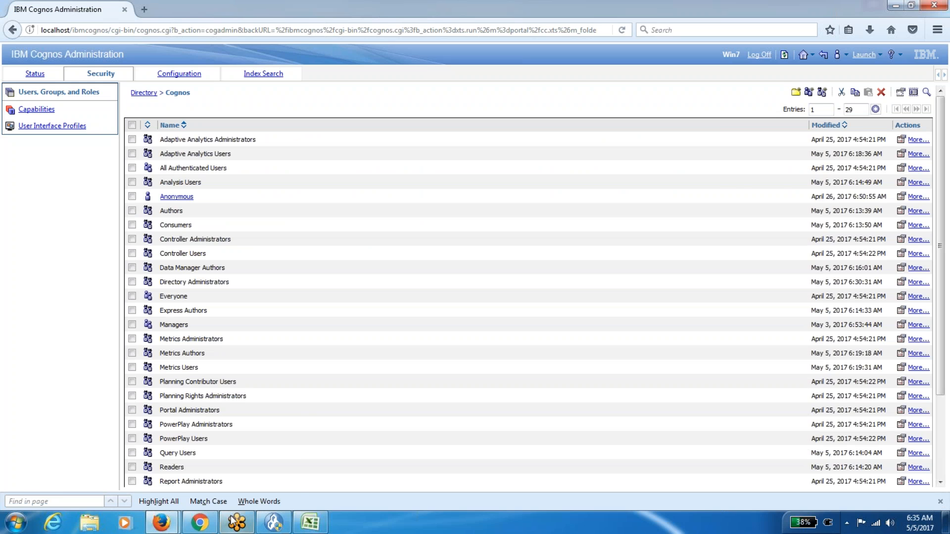
In the other signed-in window, launch Cognos Administration and open the Cognos namespace.
{"action": "mouse_move", "coordinate": [162, 522]}
{"action": "left_click", "coordinate": [243, 467]}
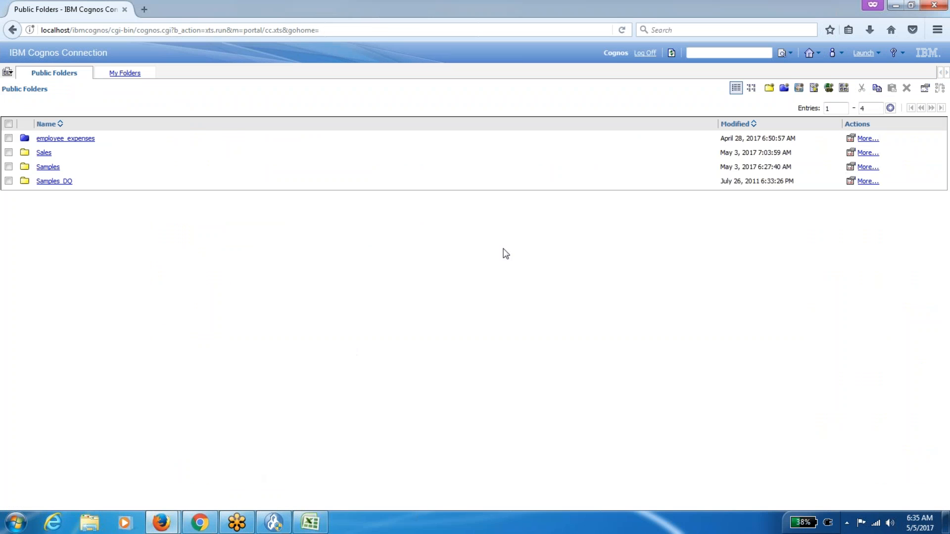
{"action": "left_click", "coordinate": [865, 52]}
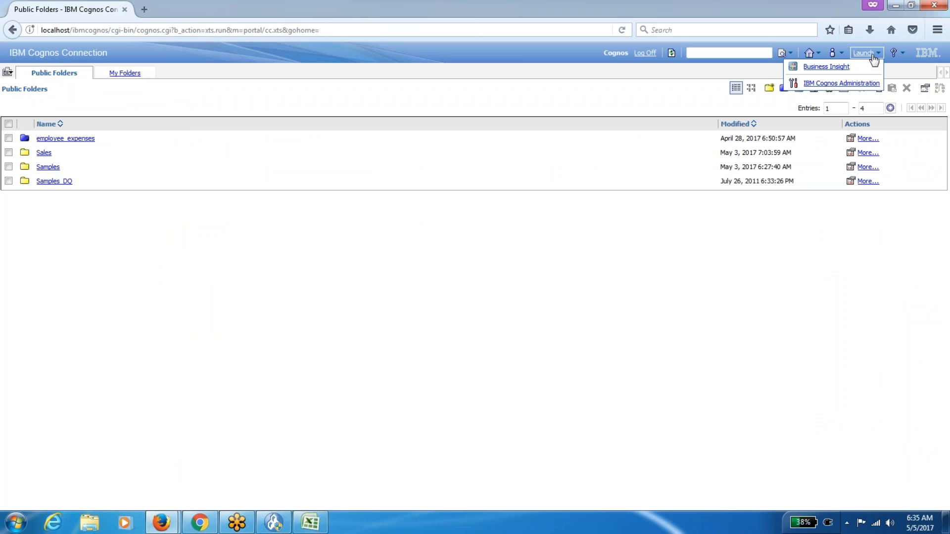
{"action": "left_click", "coordinate": [846, 84]}
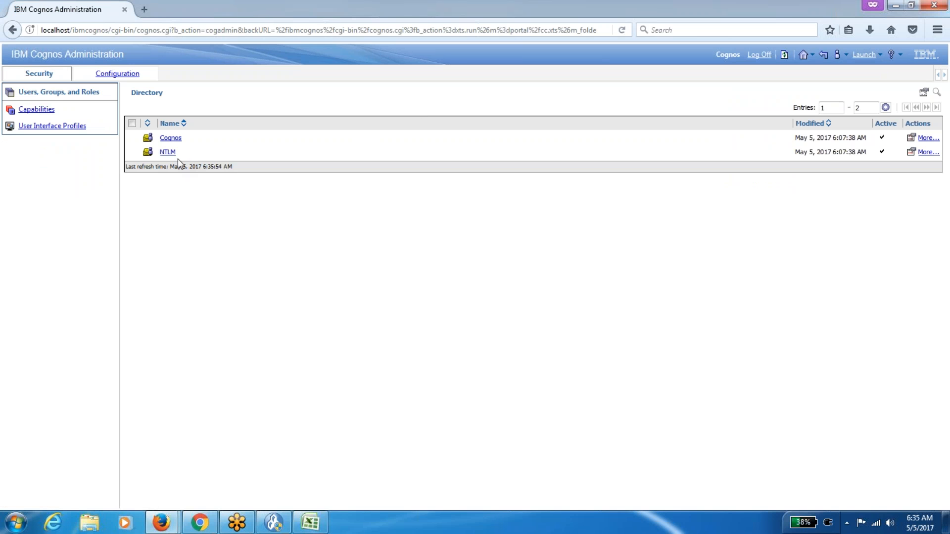
{"action": "left_click", "coordinate": [172, 139]}
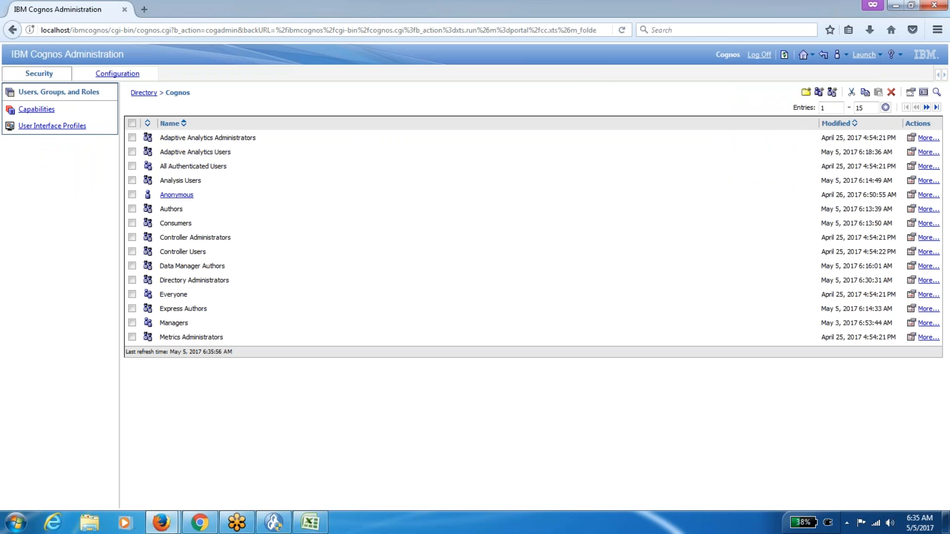
Set My Preferences to 999 list entries with alternating row backgrounds and save.
{"action": "left_click", "coordinate": [840, 55]}
{"action": "left_click", "coordinate": [860, 92]}
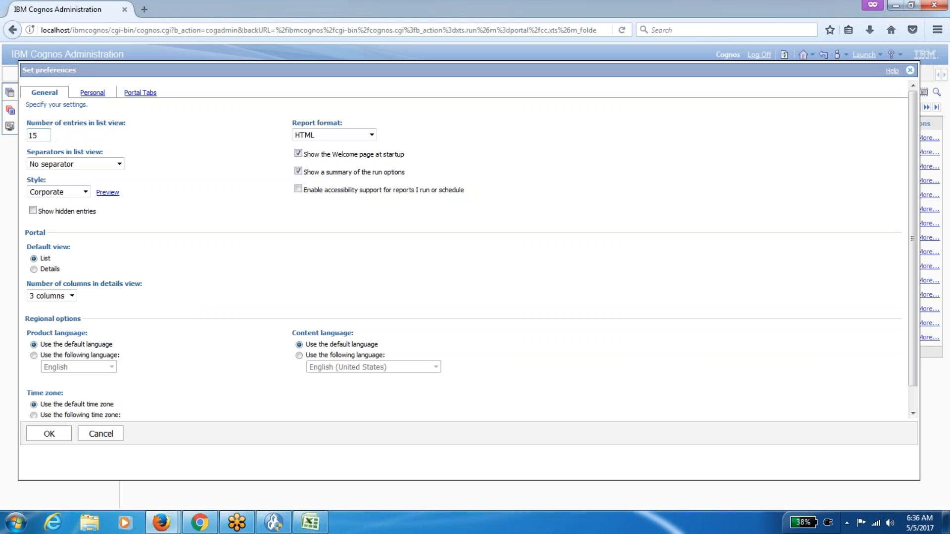
{"action": "type", "text": "999"}
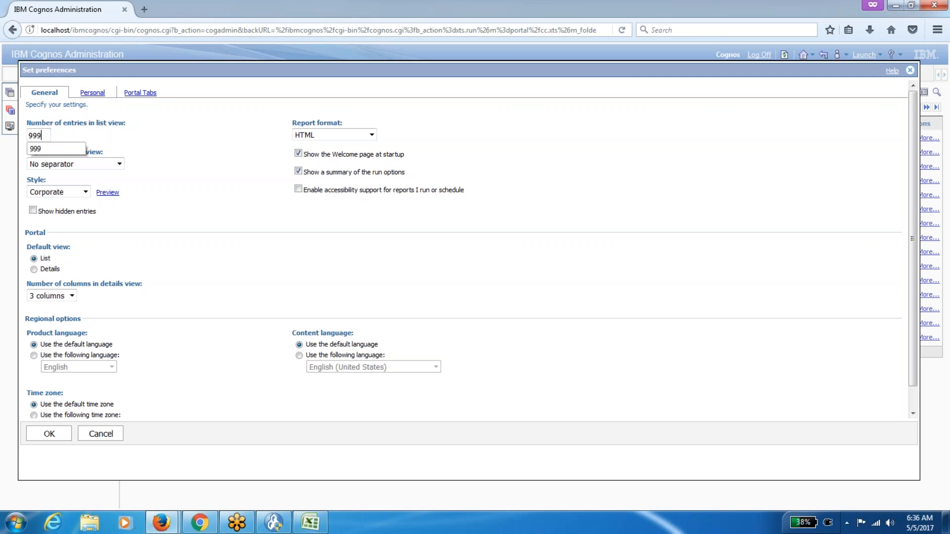
{"action": "left_click", "coordinate": [61, 164]}
{"action": "left_click", "coordinate": [64, 192]}
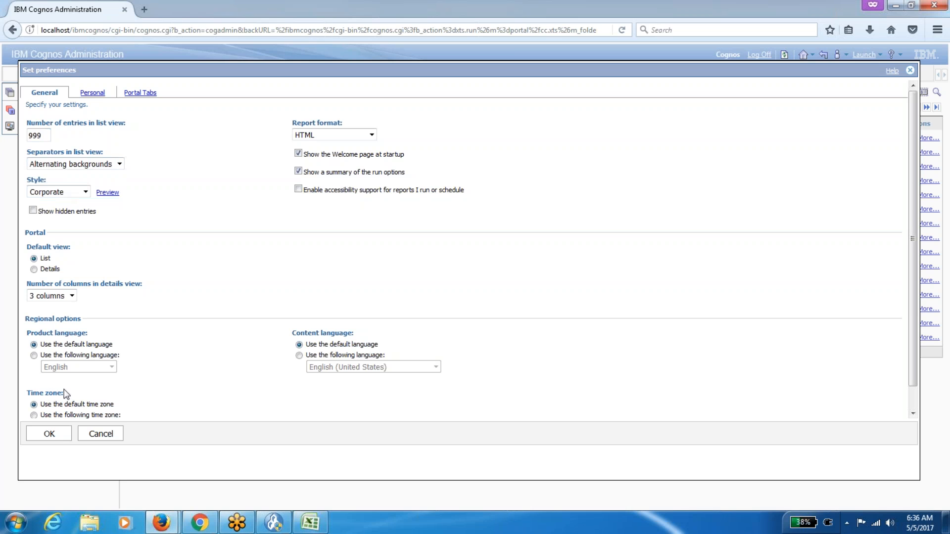
{"action": "left_click", "coordinate": [50, 433]}
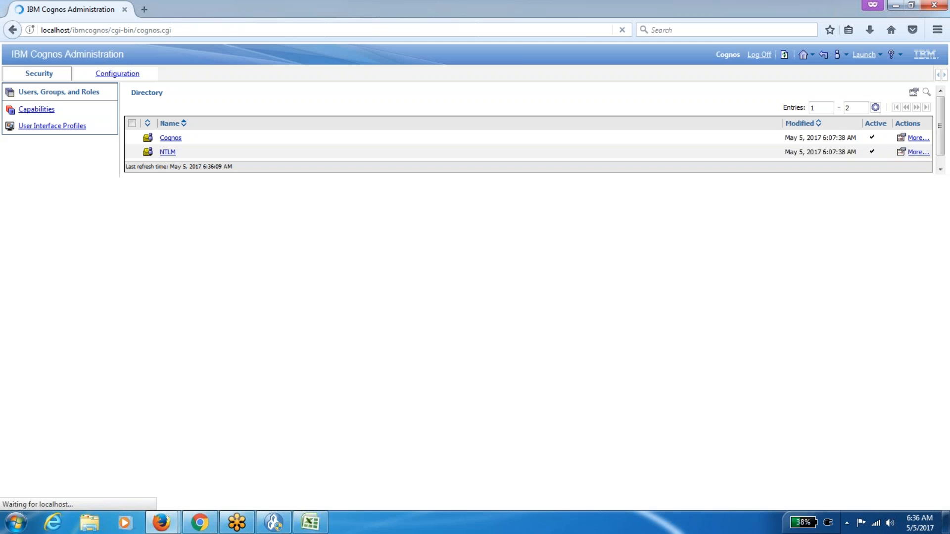
Scroll through the Cognos namespace's 27 groups and roles, then return to the administrator's window.
{"action": "left_click", "coordinate": [171, 138]}
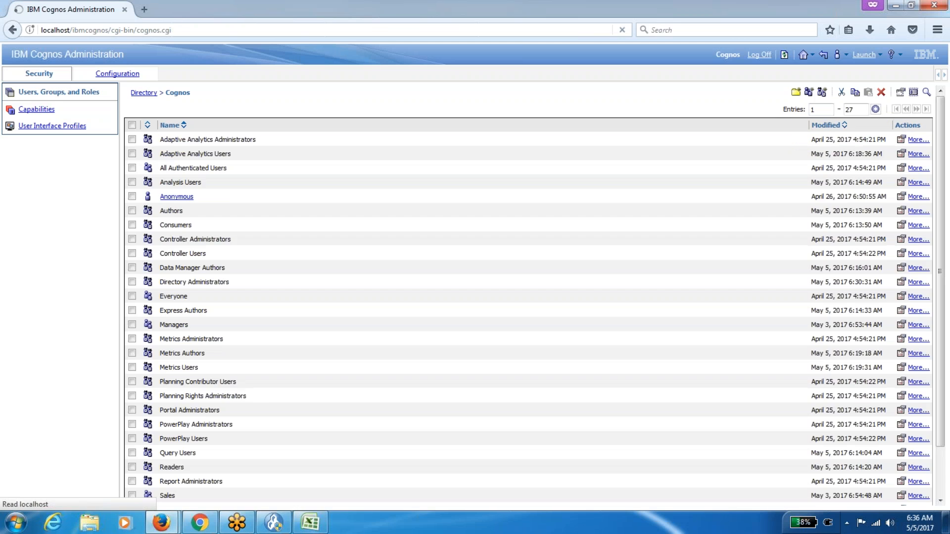
{"action": "left_click_drag", "start_coordinate": [941, 180], "coordinate": [948, 267]}
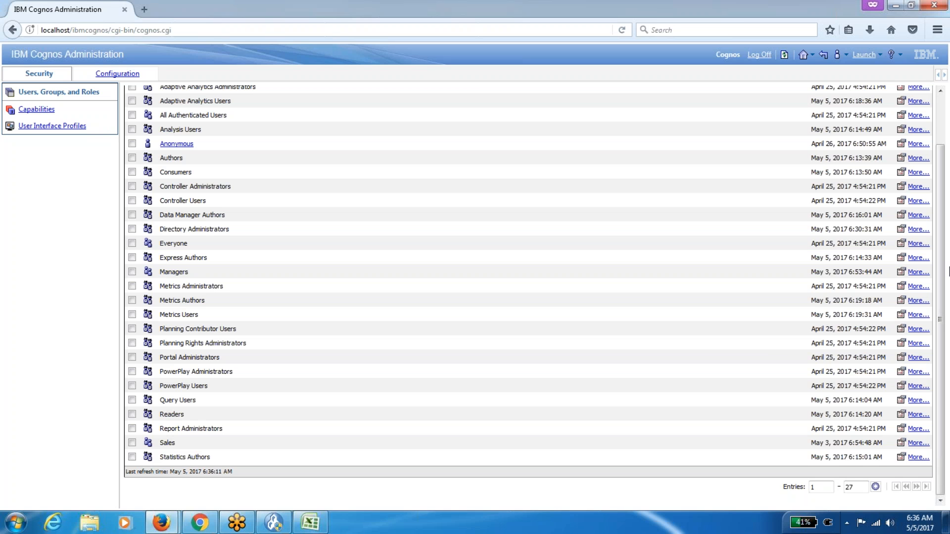
{"action": "key", "text": "alt+Tab"}
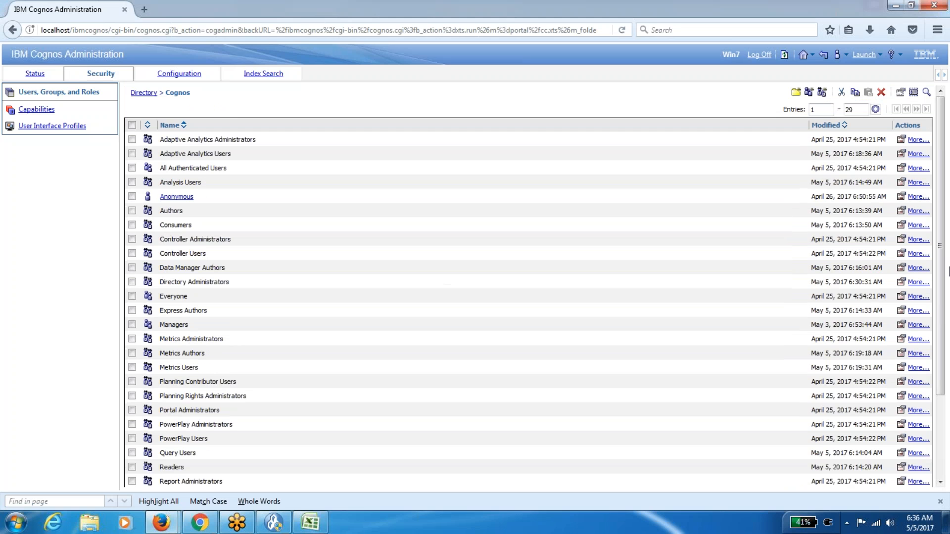
Check the Data Manager Authors and Directory Administrators rows in the Excel role descriptions sheet.
{"action": "left_click", "coordinate": [311, 522]}
{"action": "left_click_drag", "start_coordinate": [74, 250], "coordinate": [262, 258]}
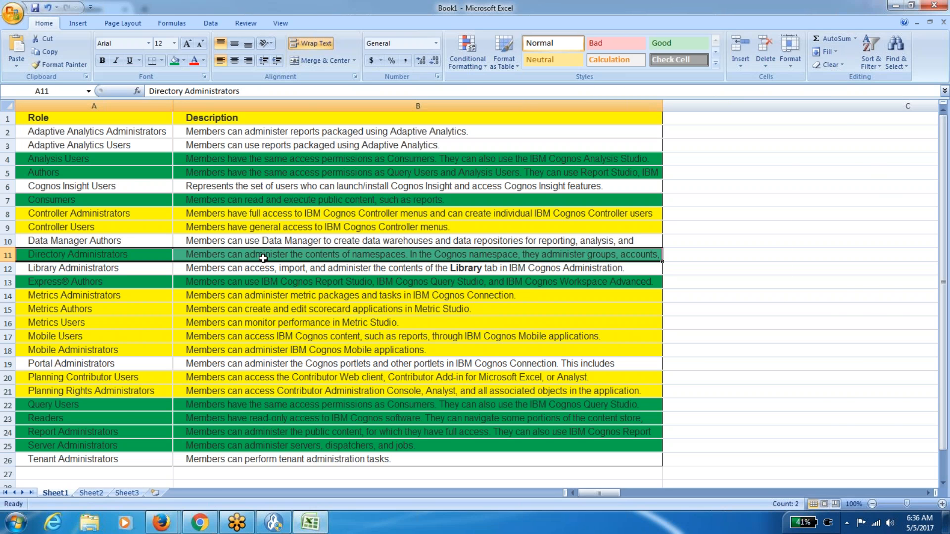
{"action": "key", "text": "alt+Tab"}
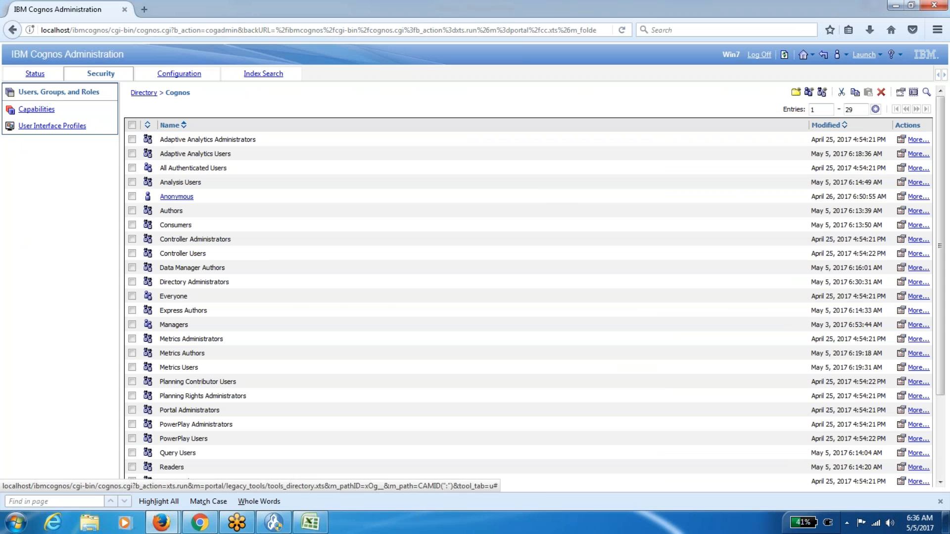
View the Query Users role's access permissions, then bring the Excel roles table forward.
{"action": "left_click", "coordinate": [900, 453]}
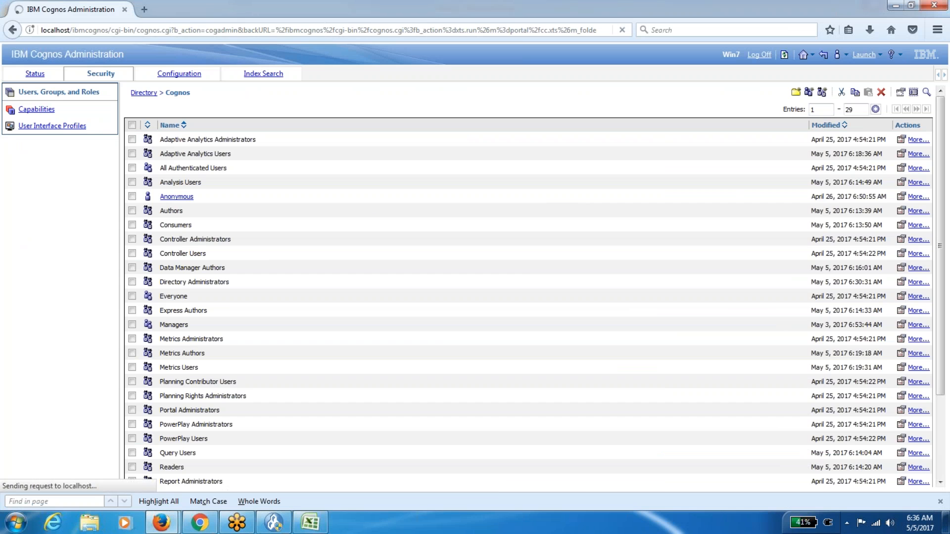
{"action": "left_click", "coordinate": [245, 114]}
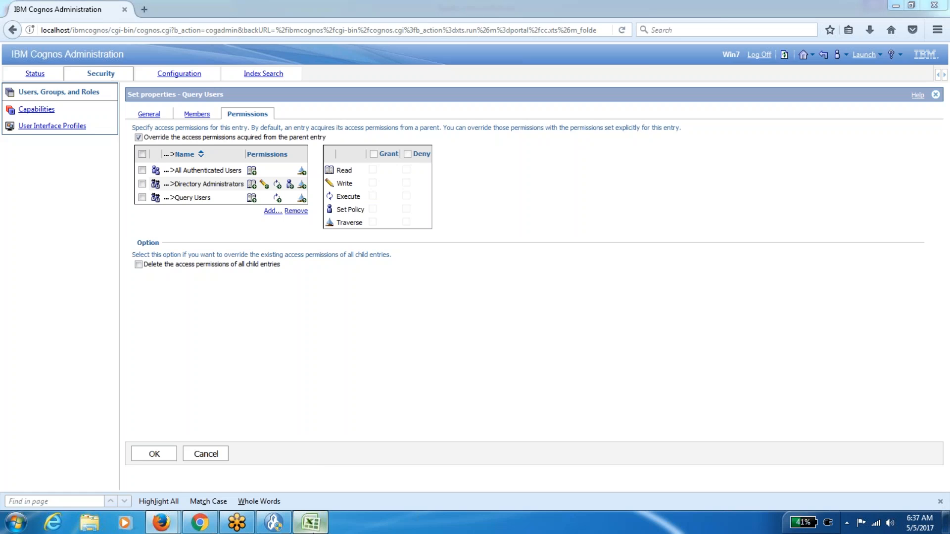
{"action": "left_click", "coordinate": [310, 523]}
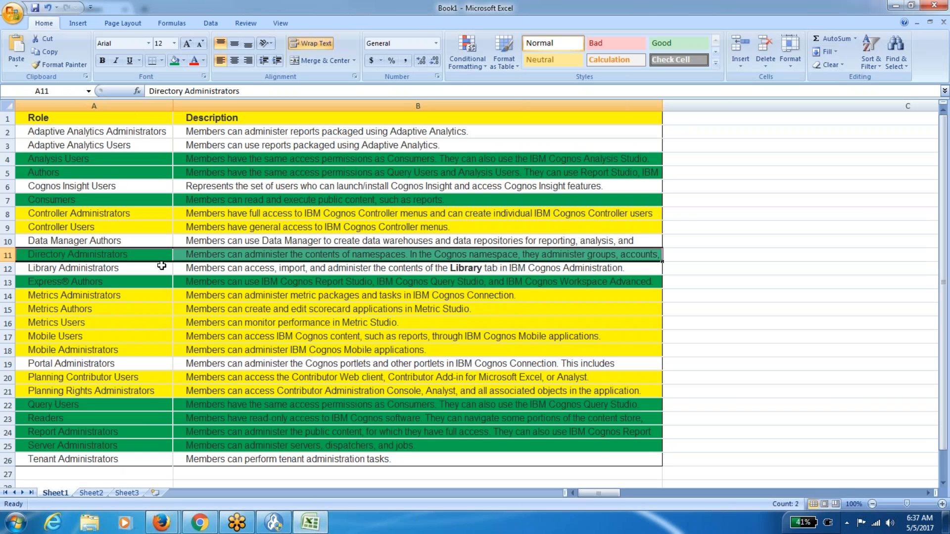
{"action": "left_click", "coordinate": [94, 255]}
{"action": "left_click", "coordinate": [297, 255]}
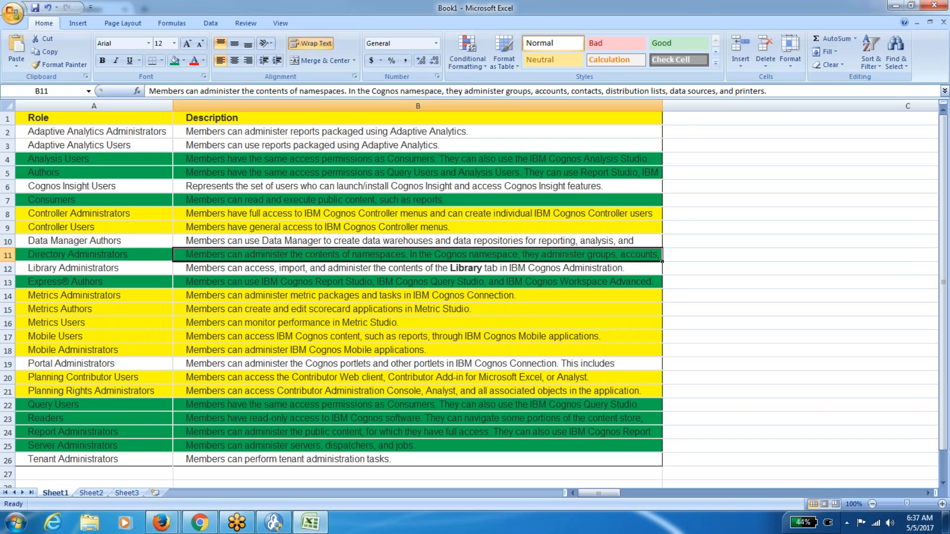
{"action": "key", "text": "Left"}
{"action": "key", "text": "Down"}
{"action": "key", "text": "Down"}
{"action": "key", "text": "Down"}
{"action": "key", "text": "Up"}
{"action": "key", "text": "Right"}
{"action": "key", "text": "Left"}
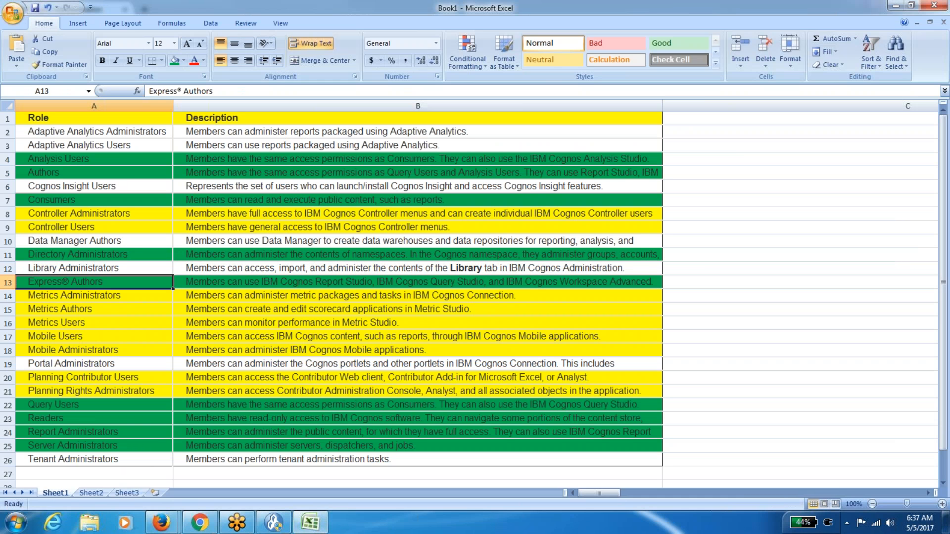
{"action": "key", "text": "Down"}
{"action": "key", "text": "Down"}
{"action": "key", "text": "Down"}
{"action": "key", "text": "Down"}
{"action": "key", "text": "Down"}
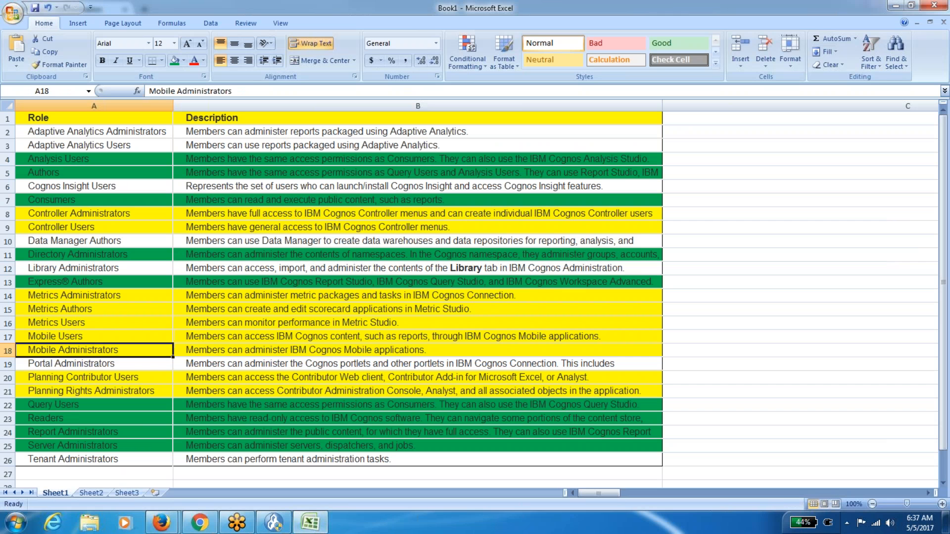
{"action": "key", "text": "Up"}
{"action": "key", "text": "Up"}
{"action": "key", "text": "Up"}
{"action": "key", "text": "Up"}
{"action": "key", "text": "Up"}
{"action": "key", "text": "Up"}
{"action": "key", "text": "Up"}
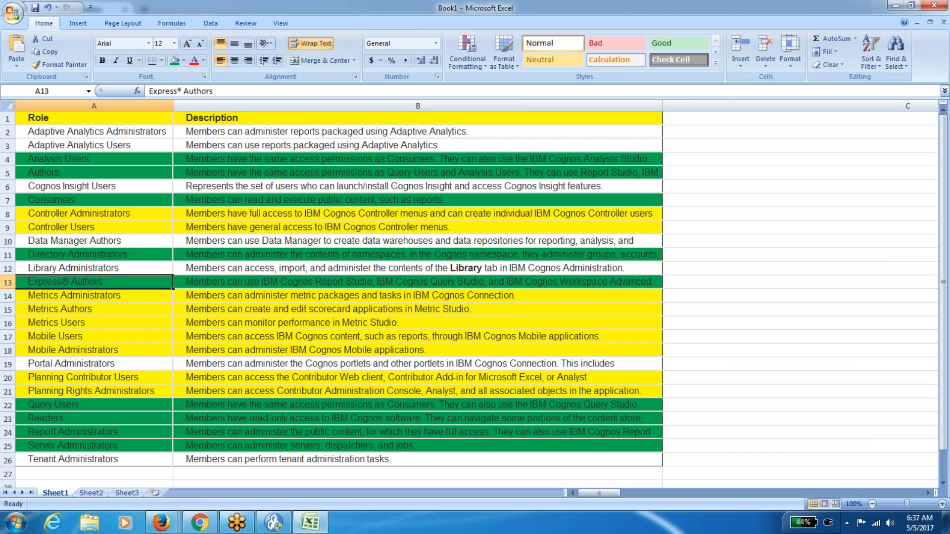
{"action": "key", "text": "Right"}
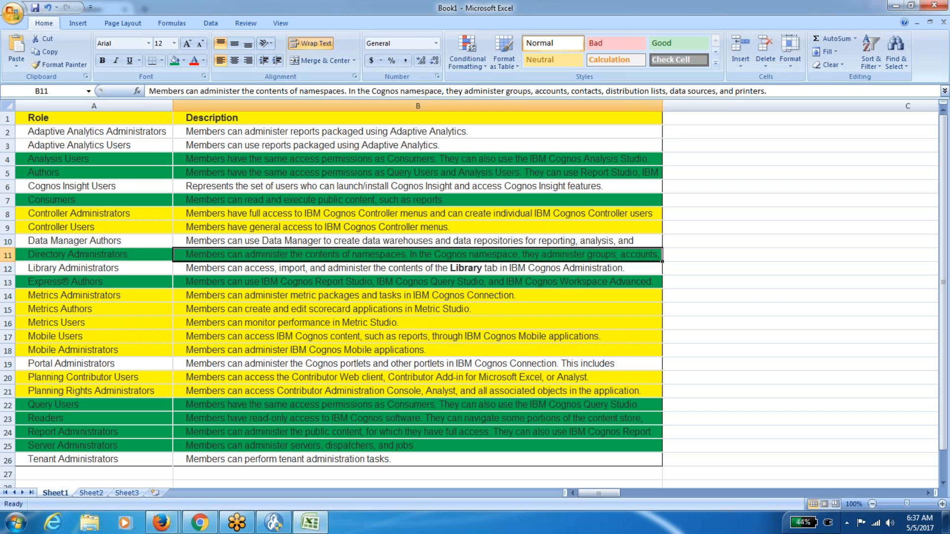
{"action": "key", "text": "Left"}
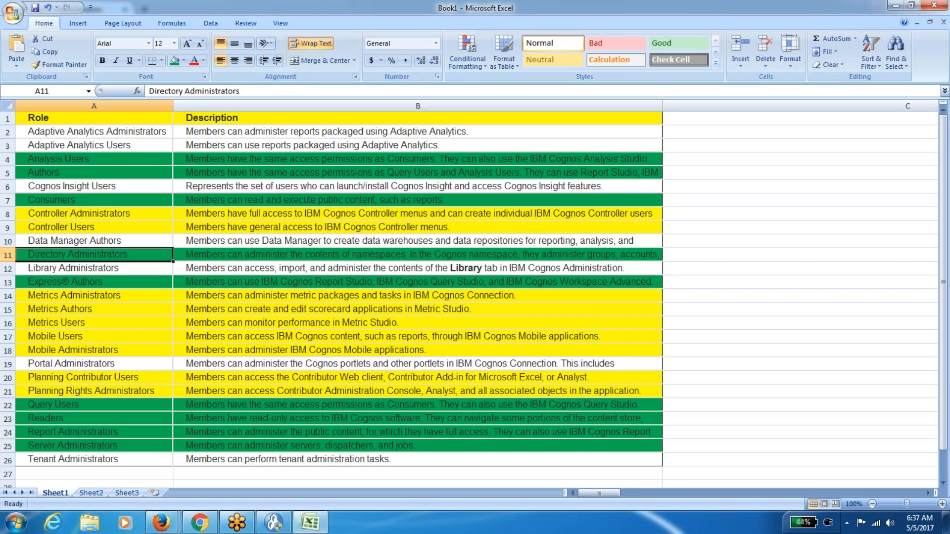
{"action": "key", "text": "Right"}
{"action": "key", "text": "Left"}
{"action": "key", "text": "Right"}
{"action": "key", "text": "Left"}
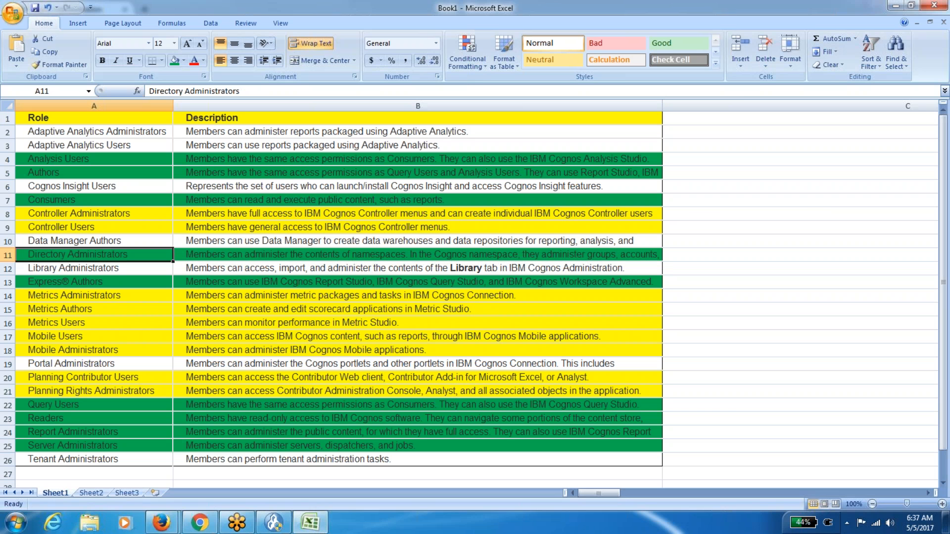
{"action": "key", "text": "Right"}
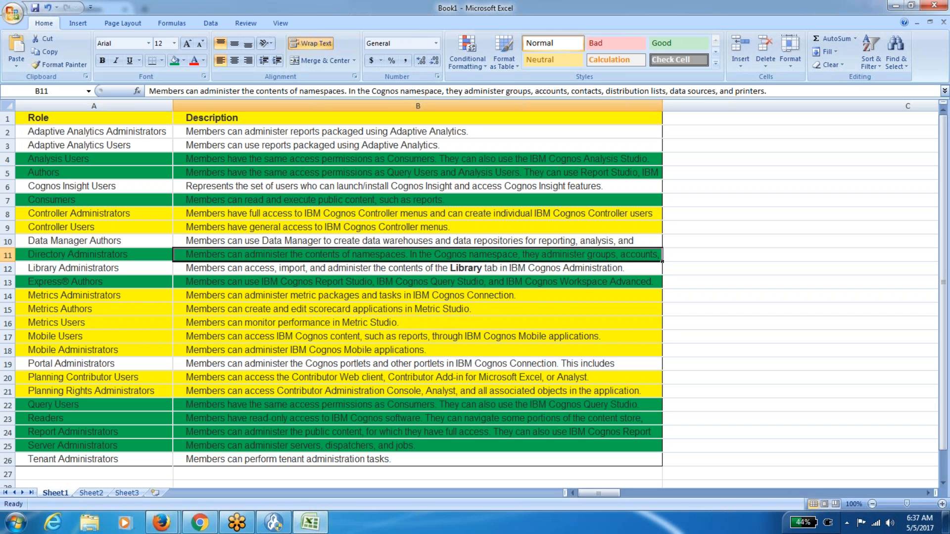
{"action": "key", "text": "Left"}
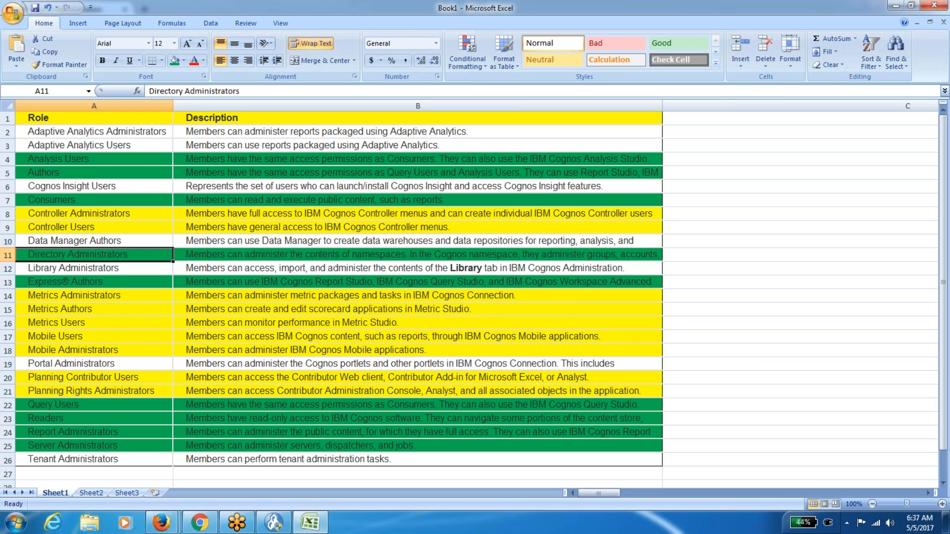
{"action": "key", "text": "Right"}
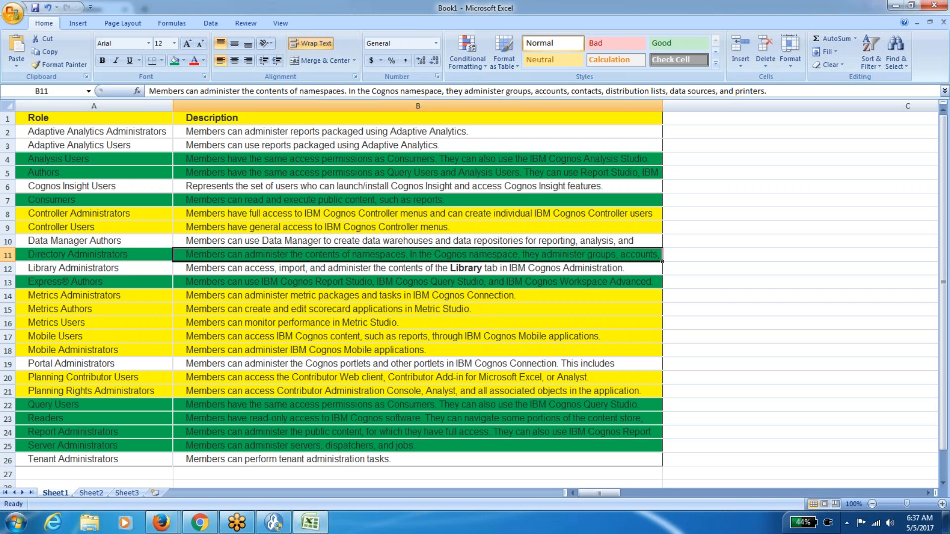
{"action": "key", "text": "Left"}
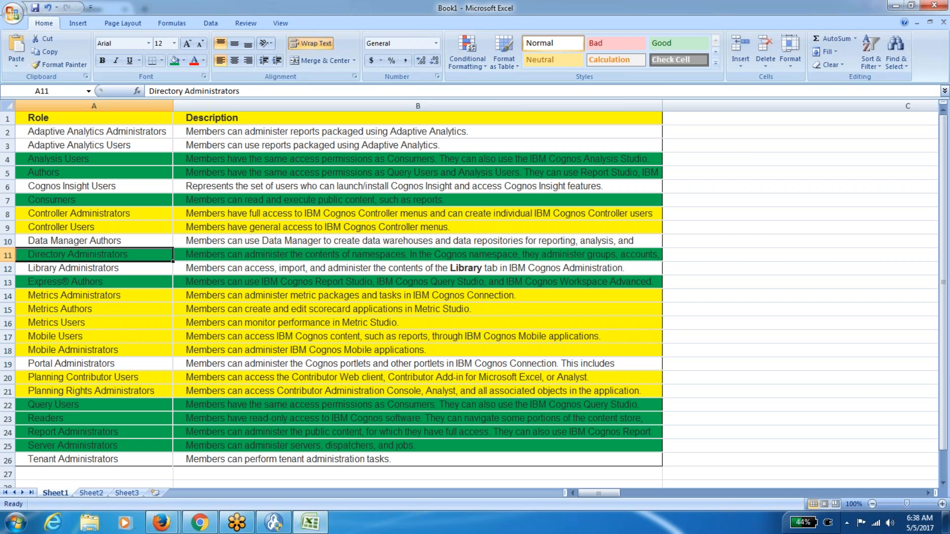
Return to the administrator's Cognos window and close Query Users properties without saving.
{"action": "left_click", "coordinate": [164, 526]}
{"action": "left_click", "coordinate": [133, 460]}
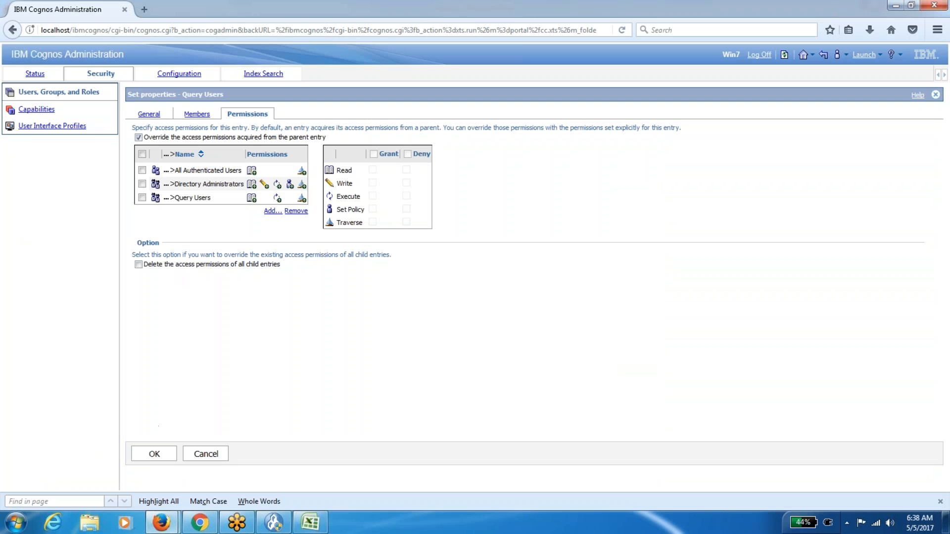
{"action": "left_click", "coordinate": [206, 453]}
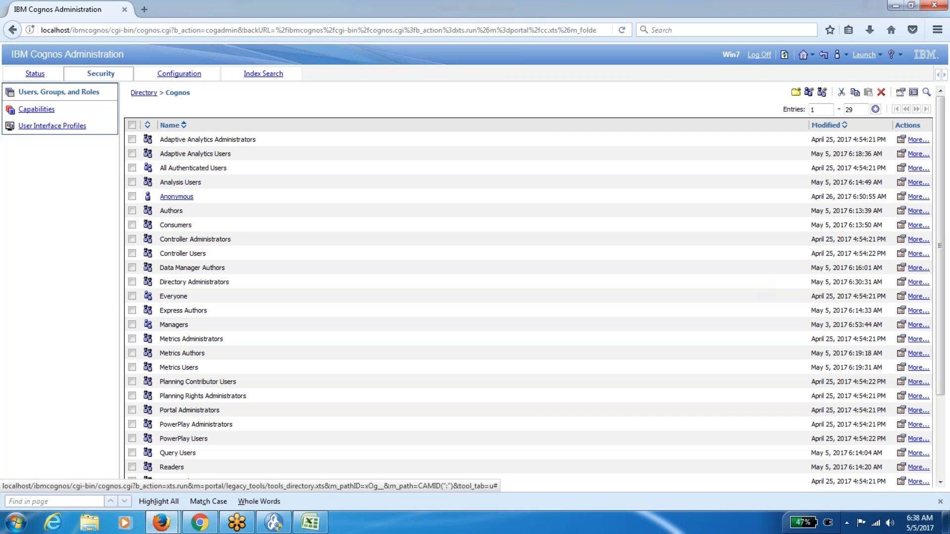
Remove the only user from the Directory Administrators members and save.
{"action": "left_click", "coordinate": [902, 281]}
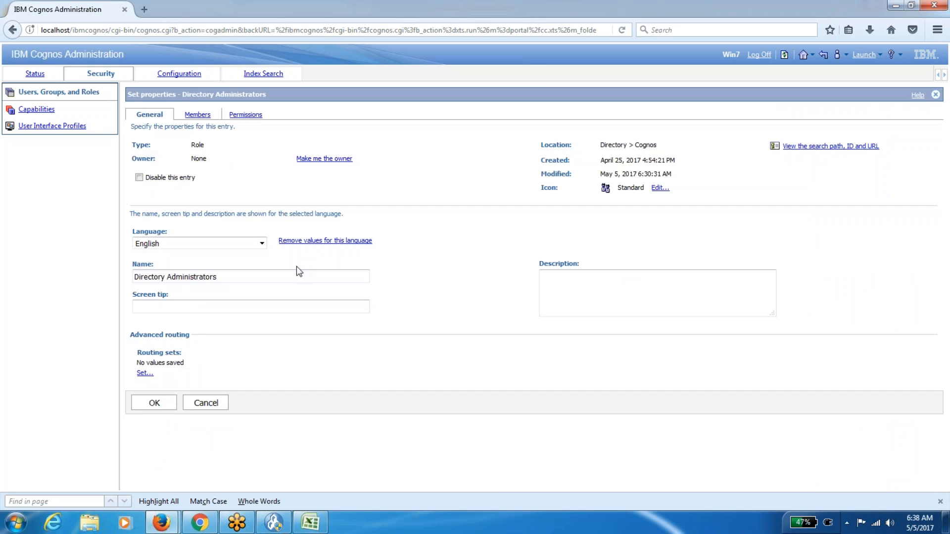
{"action": "left_click", "coordinate": [197, 113]}
{"action": "left_click", "coordinate": [140, 177]}
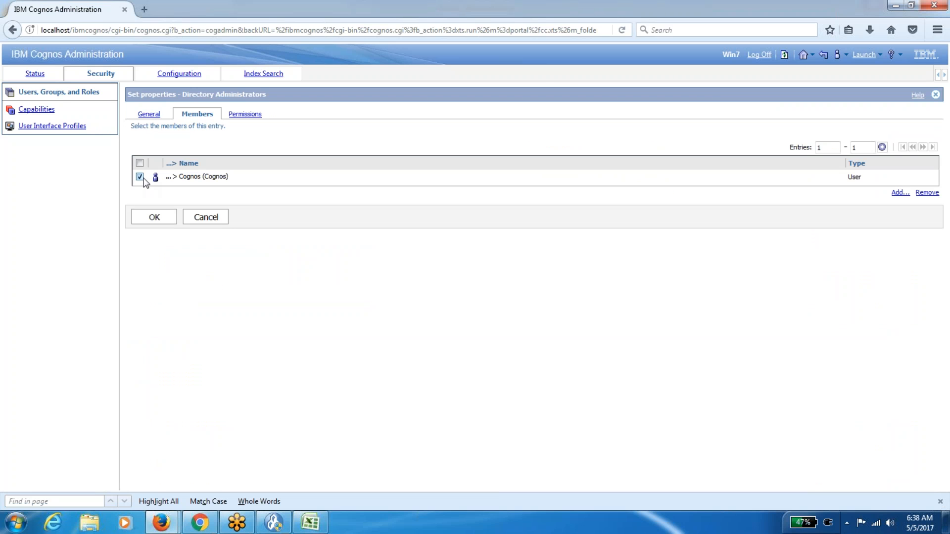
{"action": "left_click", "coordinate": [932, 194]}
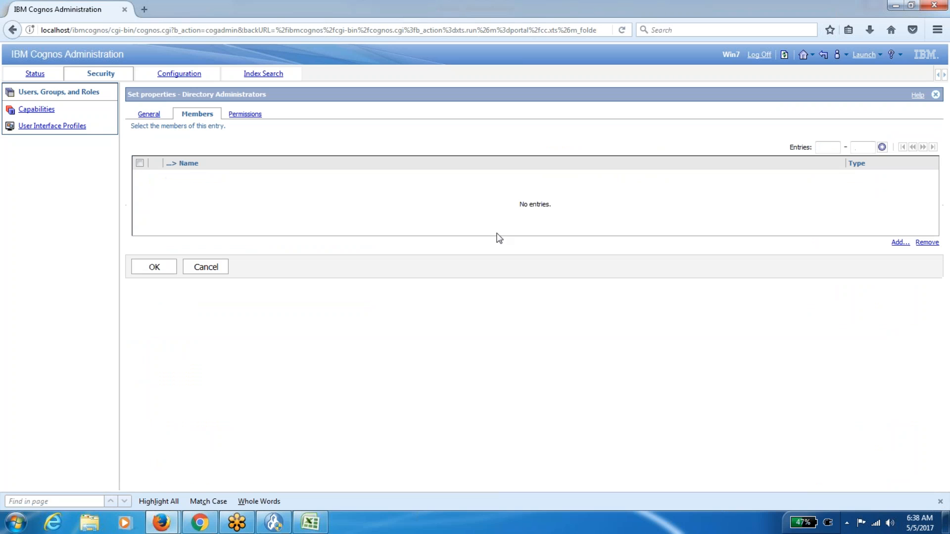
{"action": "left_click", "coordinate": [154, 268]}
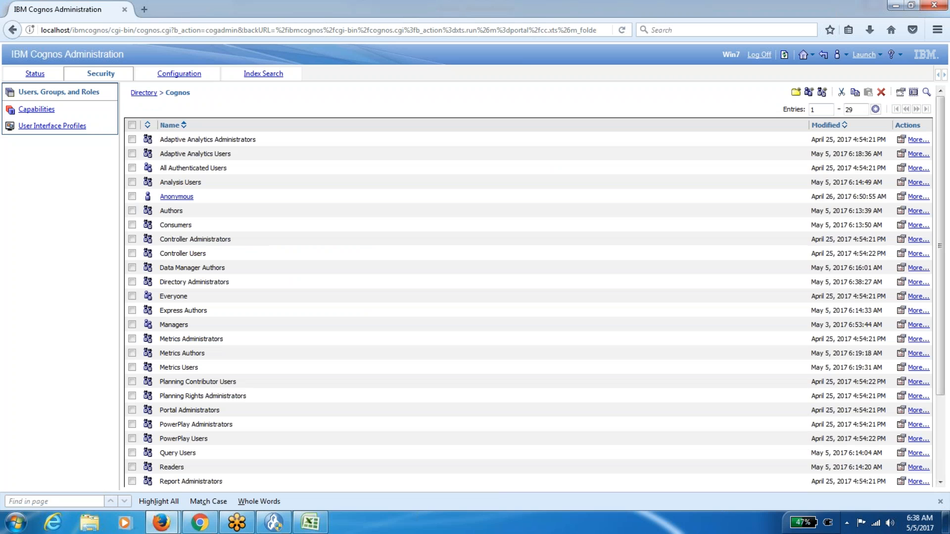
Check the Analysis Users role in the Excel roles table, then bring up the other signed-in Cognos Administration window.
{"action": "scroll", "coordinate": [529, 286], "scroll_direction": "down", "scroll_amount": 4}
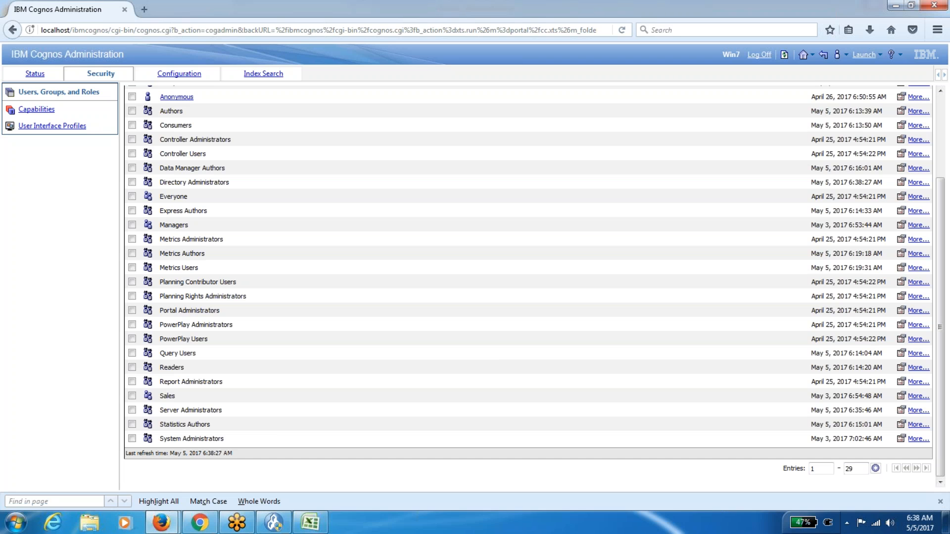
{"action": "left_click", "coordinate": [310, 522]}
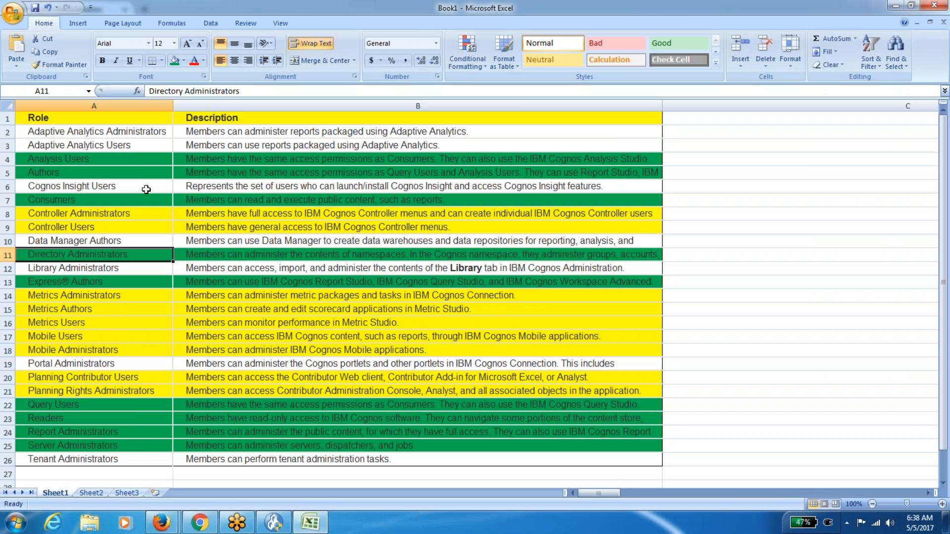
{"action": "left_click", "coordinate": [140, 160]}
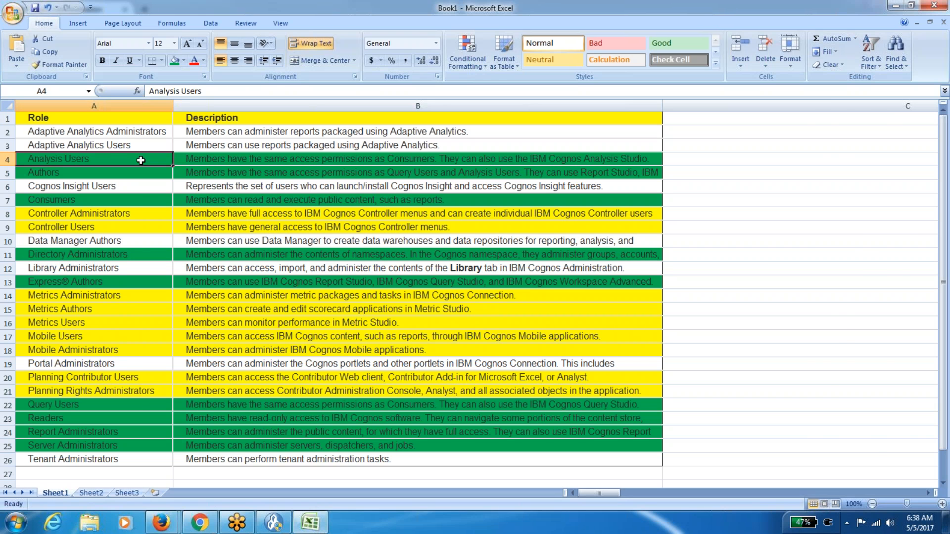
{"action": "key", "text": "alt+Tab"}
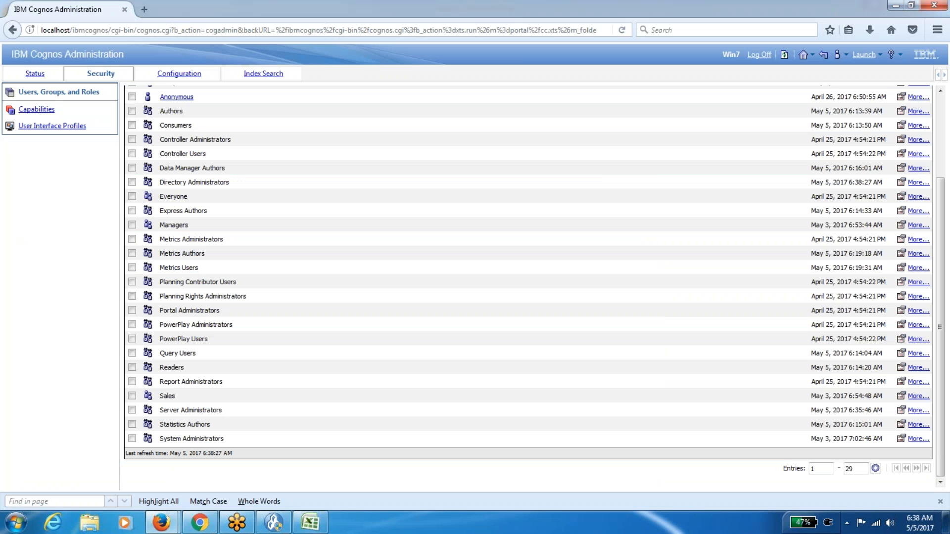
{"action": "key", "text": "alt+Tab"}
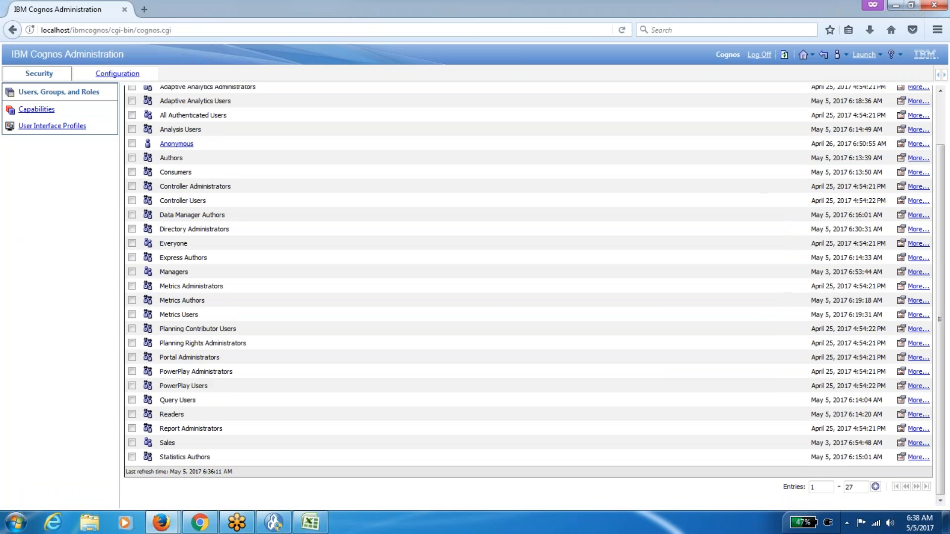
Log off and sign back on with the other user's ID and password, reach Public Folders, then return to the admin window.
{"action": "left_click", "coordinate": [759, 55]}
{"action": "left_click", "coordinate": [37, 111]}
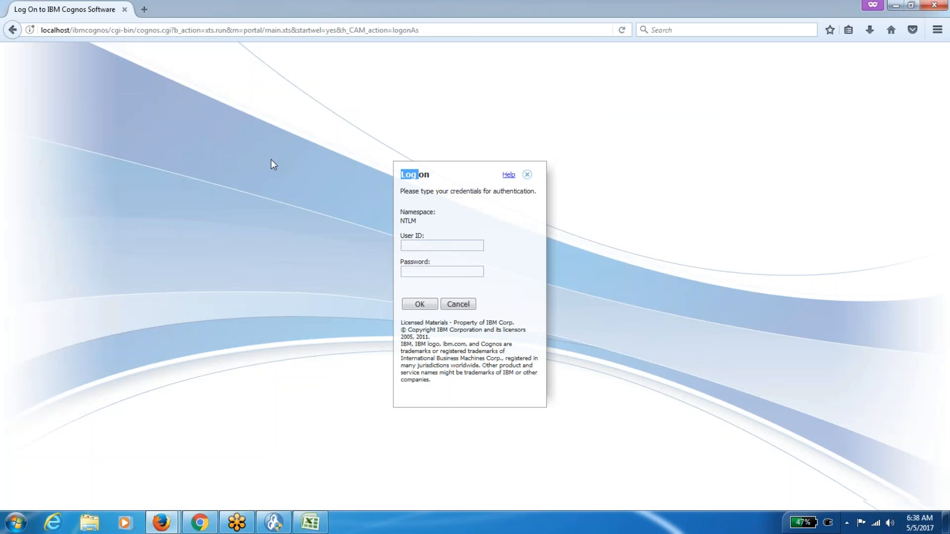
{"action": "left_click", "coordinate": [420, 247]}
{"action": "type", "text": "cognos"}
{"action": "key", "text": "Tab"}
{"action": "type", "text": "•••••••"}
{"action": "left_click", "coordinate": [429, 304]}
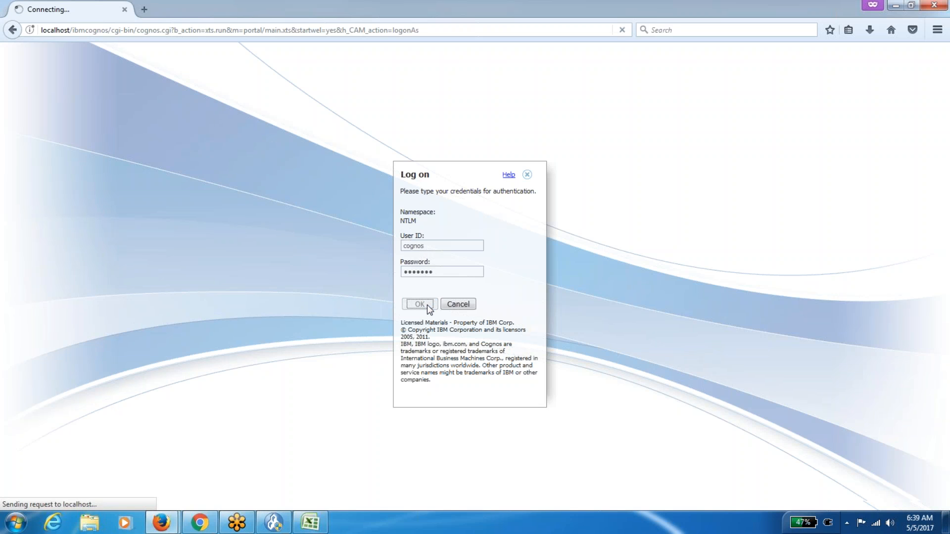
{"action": "left_click", "coordinate": [112, 129]}
{"action": "key", "text": "alt+Tab"}
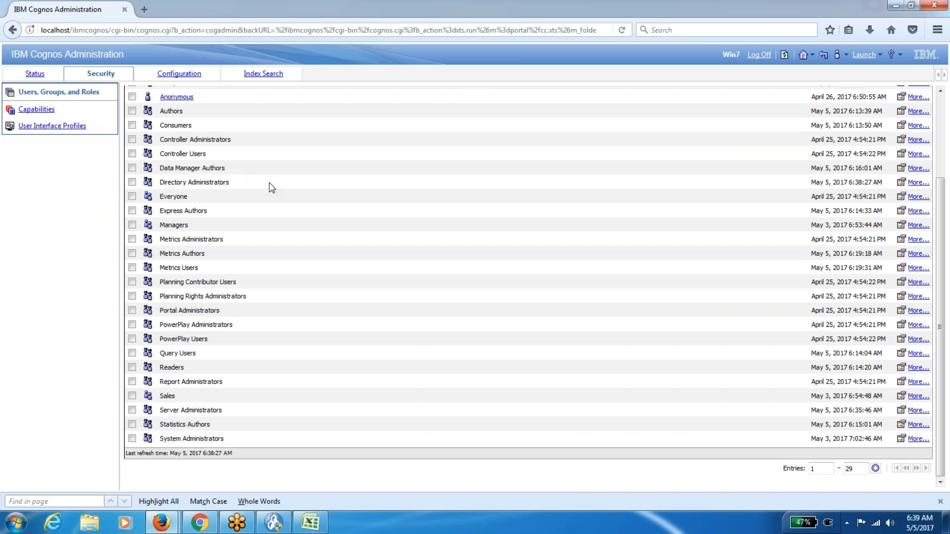
Check that the Directory Administrators role's Members list is empty, cancel, and bring up the other user's Public Folders.
{"action": "left_click", "coordinate": [900, 182]}
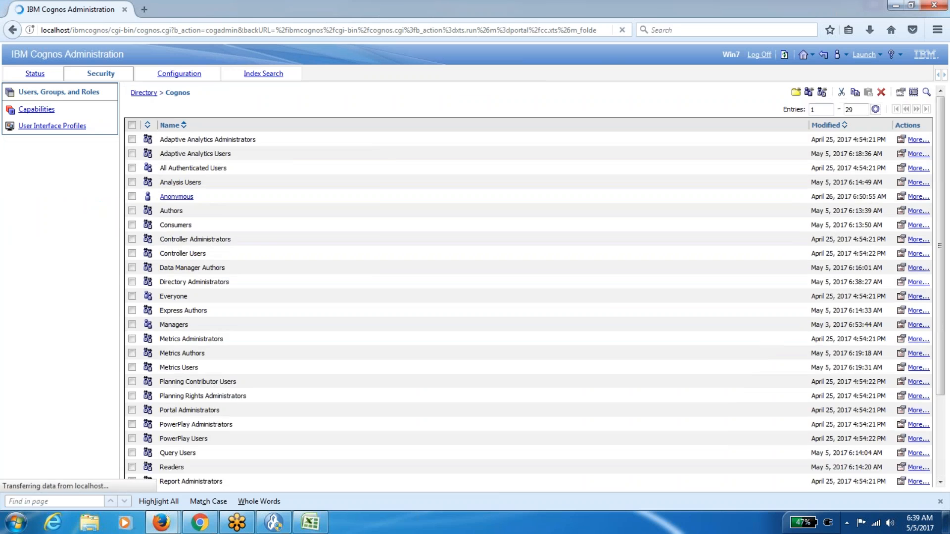
{"action": "left_click", "coordinate": [198, 114]}
{"action": "key", "text": "alt"}
{"action": "left_click", "coordinate": [207, 283]}
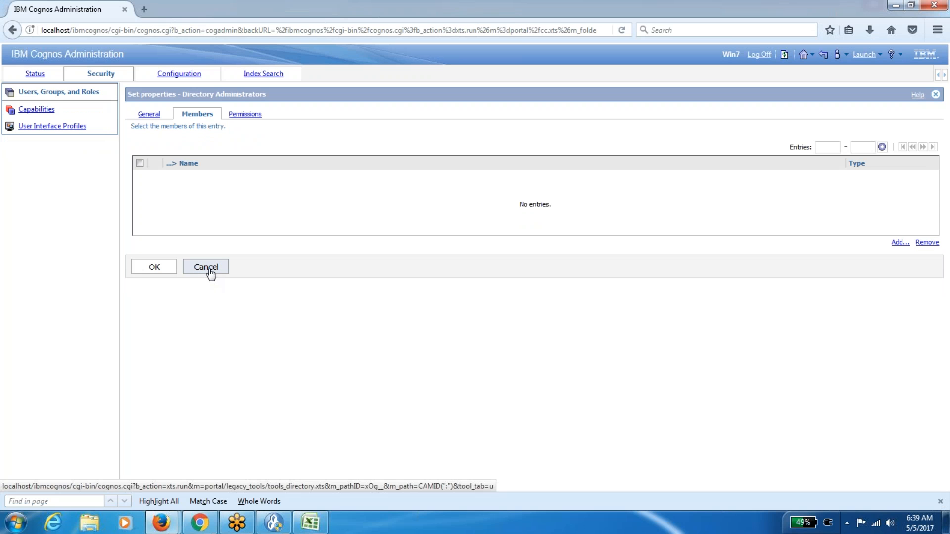
{"action": "left_click", "coordinate": [209, 270]}
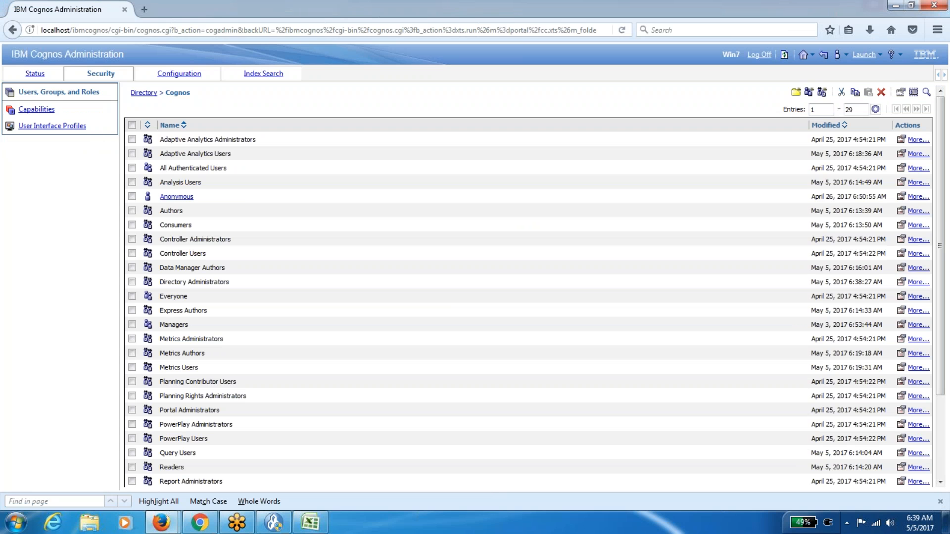
{"action": "key", "text": "alt+Tab"}
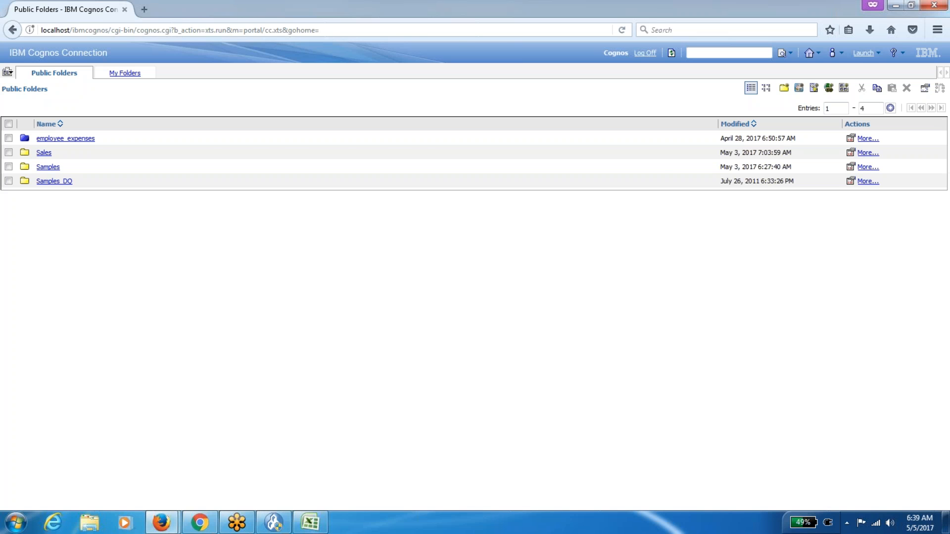
Highlight the Directory Administrators row in the Excel roles table, then return to the Cognos Public Folders window.
{"action": "left_click", "coordinate": [310, 522]}
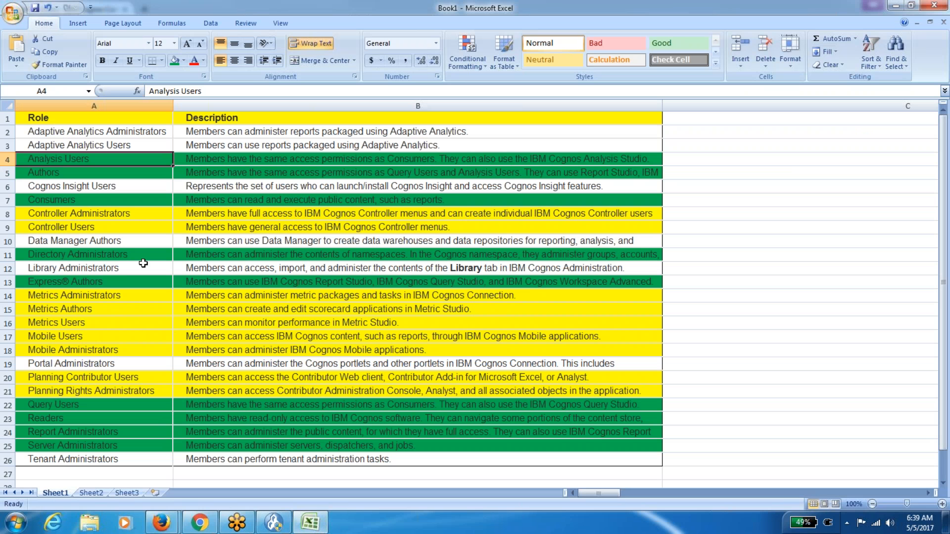
{"action": "left_click_drag", "start_coordinate": [123, 256], "coordinate": [234, 256]}
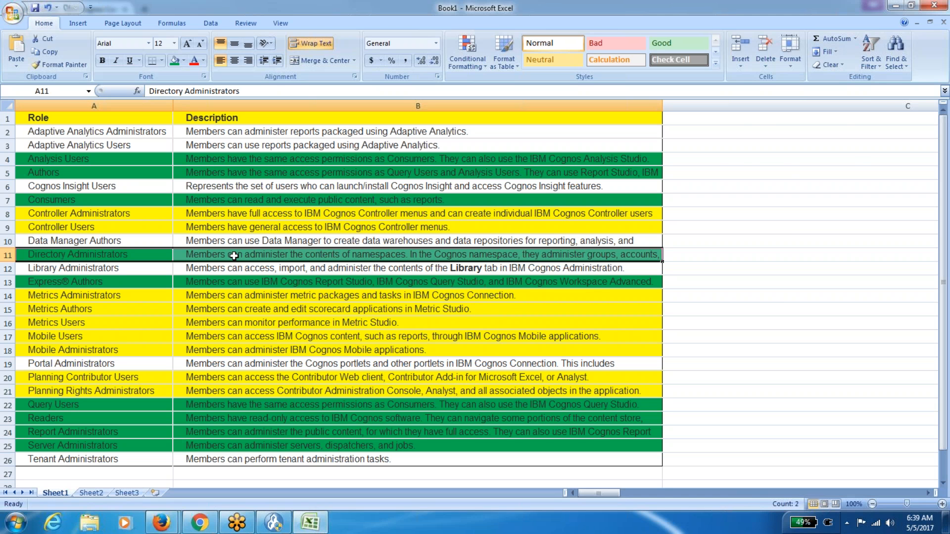
{"action": "key", "text": "alt+Tab"}
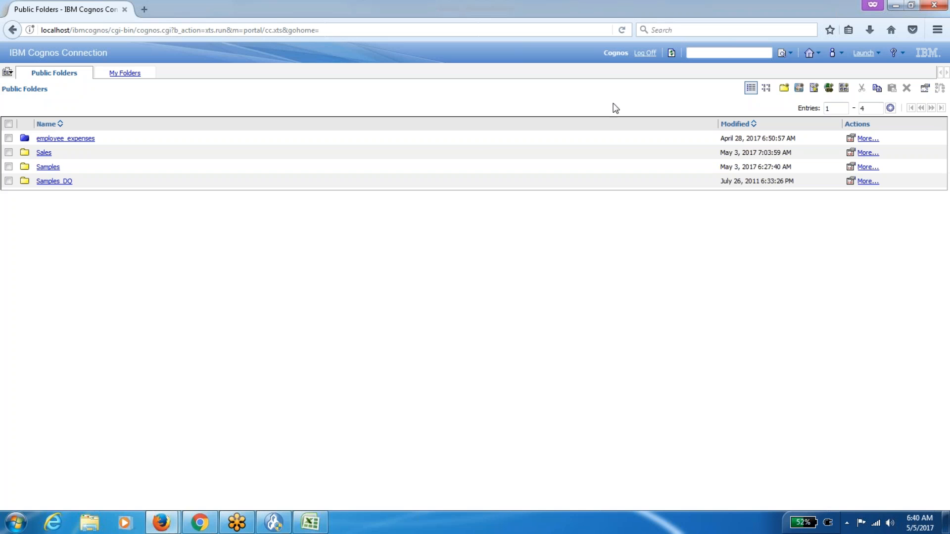
Browse Samples > Models > GO Sales (query) > Report Studio Report Samples and run Briefing Book.
{"action": "left_click", "coordinate": [865, 53]}
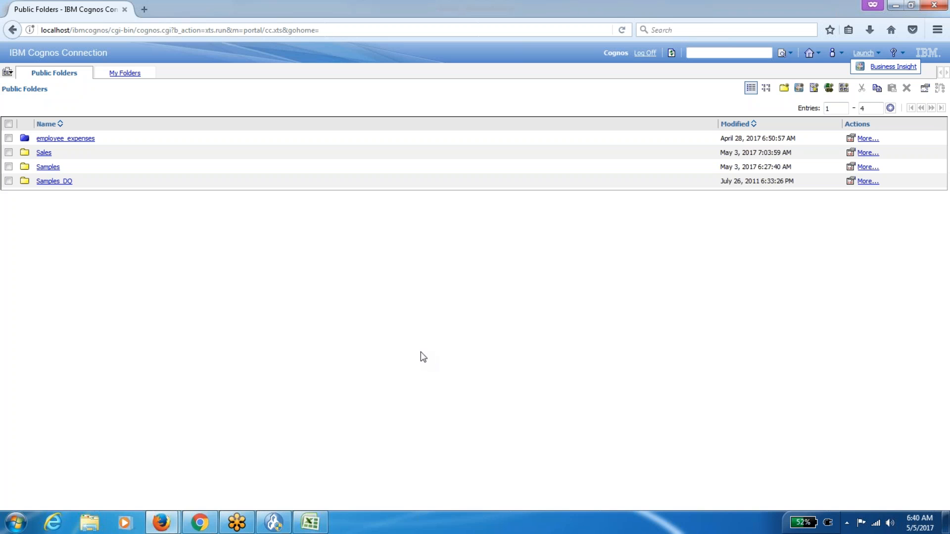
{"action": "left_click", "coordinate": [48, 167]}
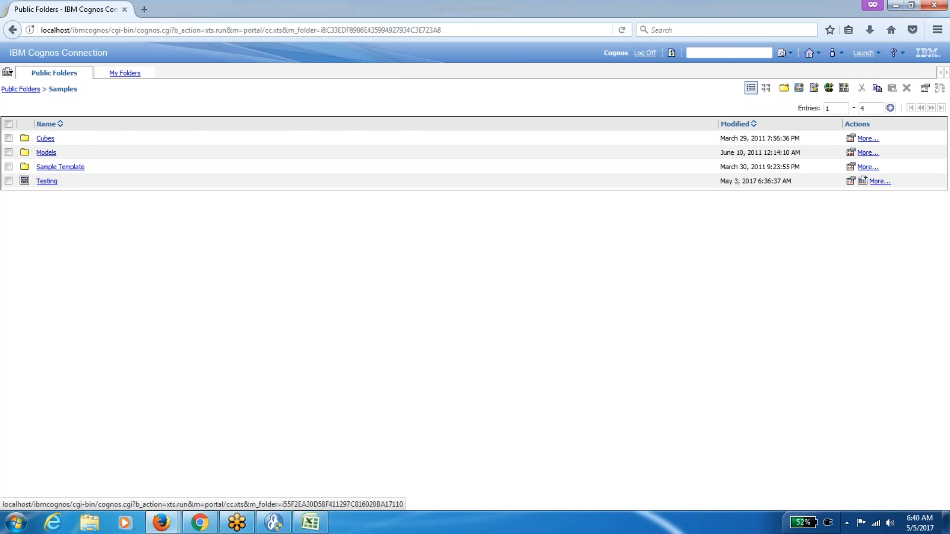
{"action": "left_click", "coordinate": [46, 153]}
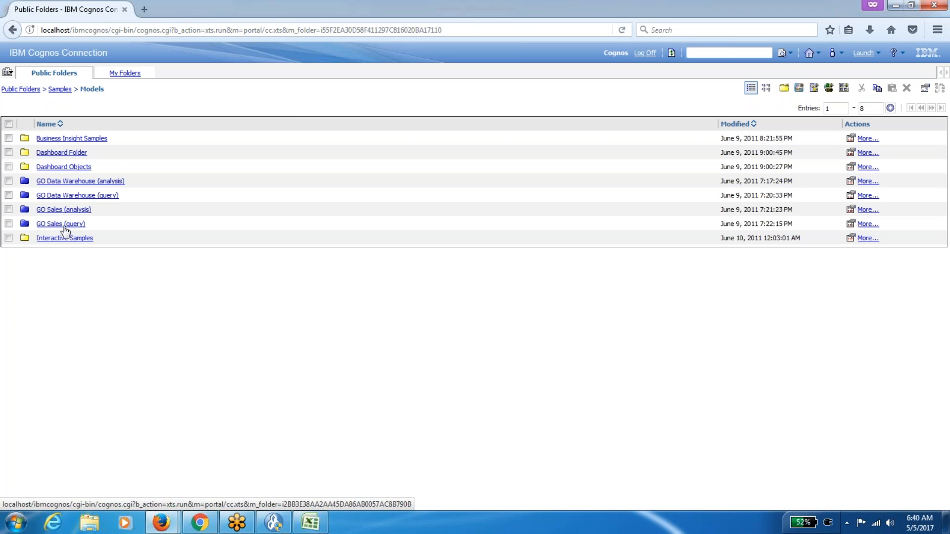
{"action": "left_click", "coordinate": [64, 225]}
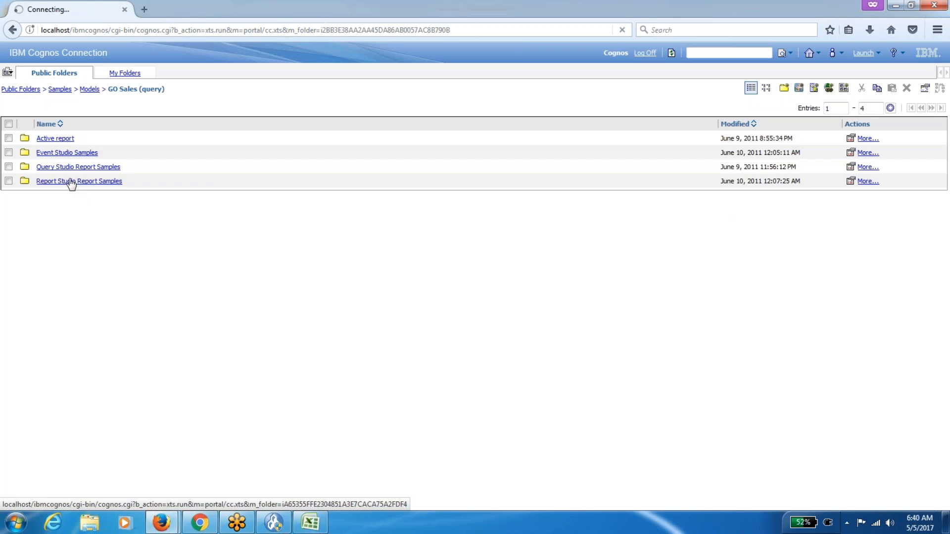
{"action": "left_click", "coordinate": [69, 182]}
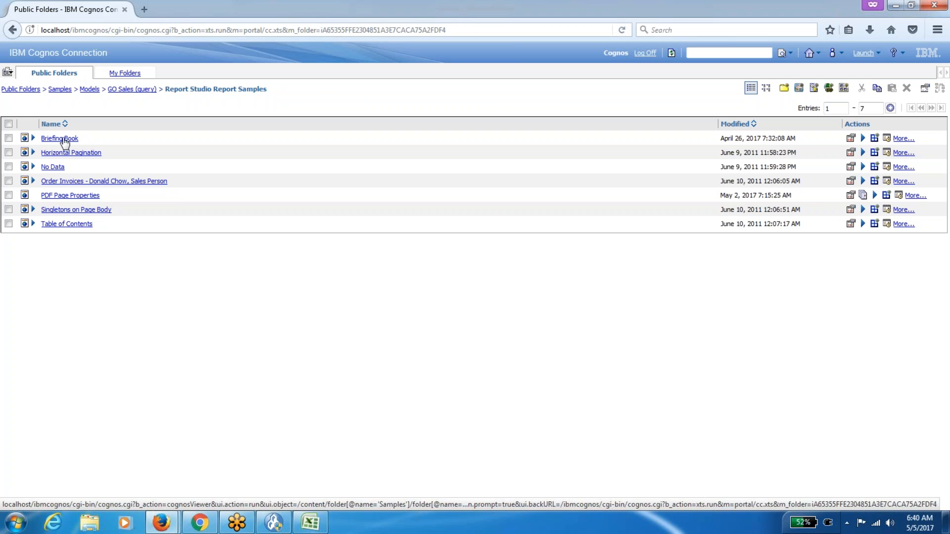
{"action": "left_click", "coordinate": [64, 140]}
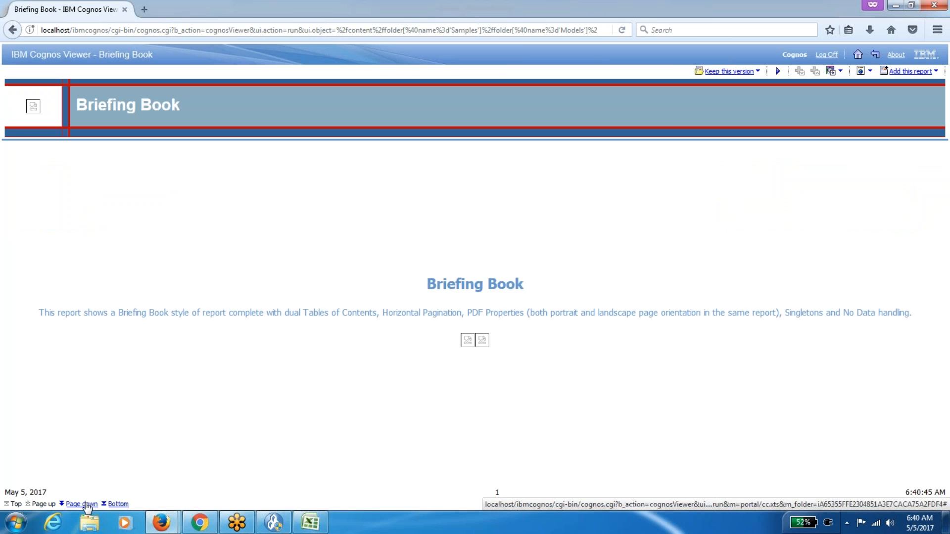
Page down nine times to page 10 of the Briefing Book, then return to Report Studio Report Samples.
{"action": "left_click", "coordinate": [87, 505]}
{"action": "left_click", "coordinate": [87, 505]}
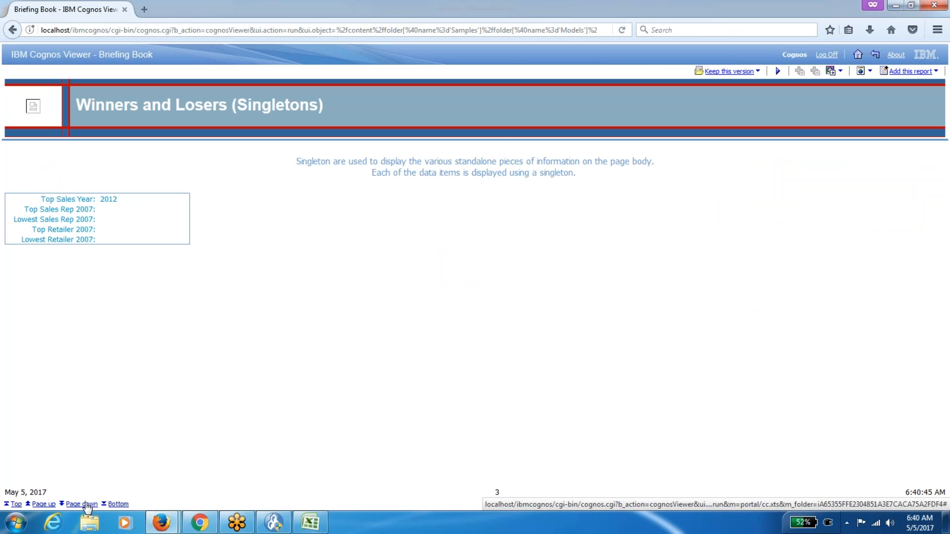
{"action": "left_click", "coordinate": [82, 504]}
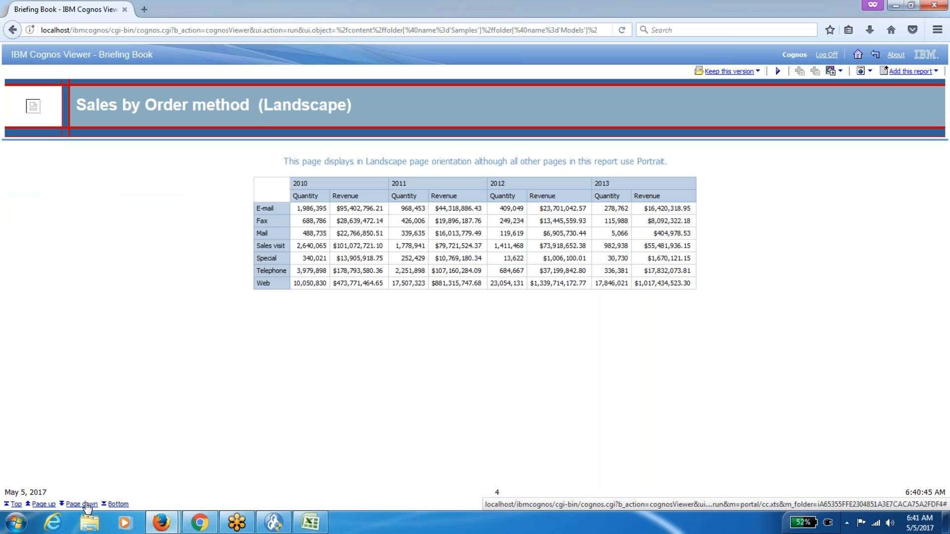
{"action": "left_click", "coordinate": [86, 505]}
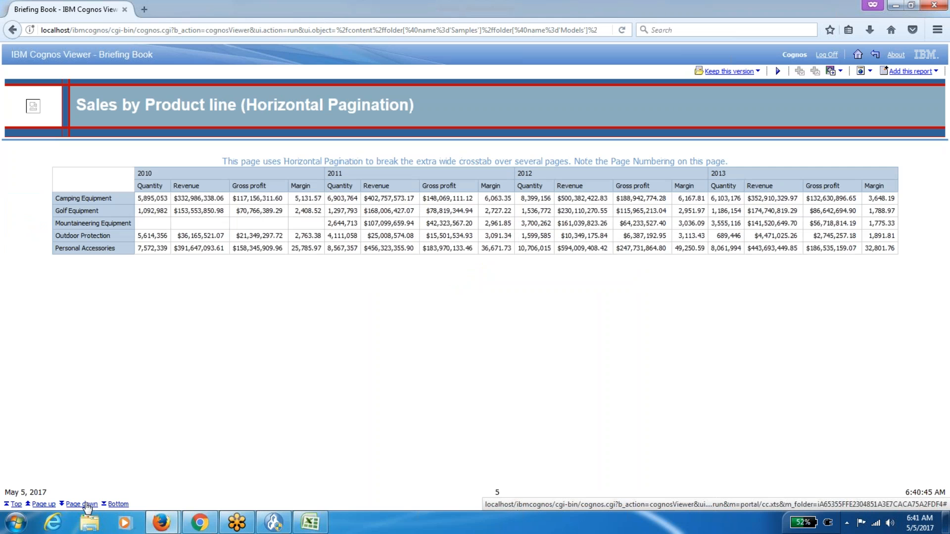
{"action": "left_click", "coordinate": [86, 505]}
{"action": "left_click", "coordinate": [86, 505]}
{"action": "left_click", "coordinate": [86, 505]}
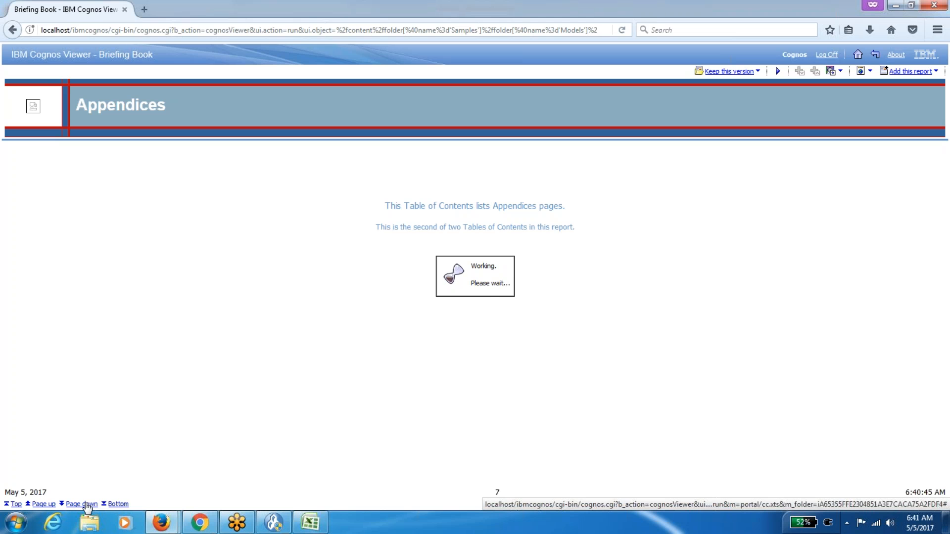
{"action": "left_click", "coordinate": [86, 504]}
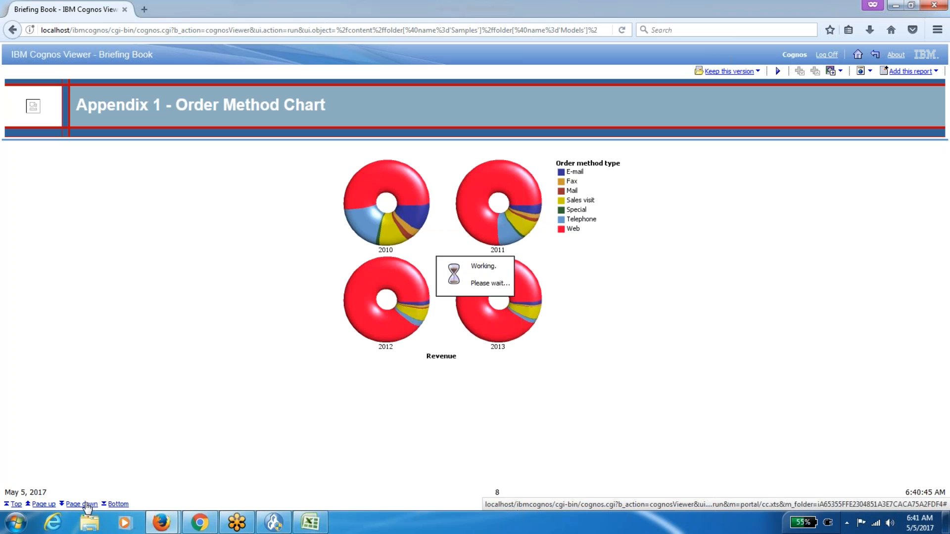
{"action": "left_click", "coordinate": [87, 504]}
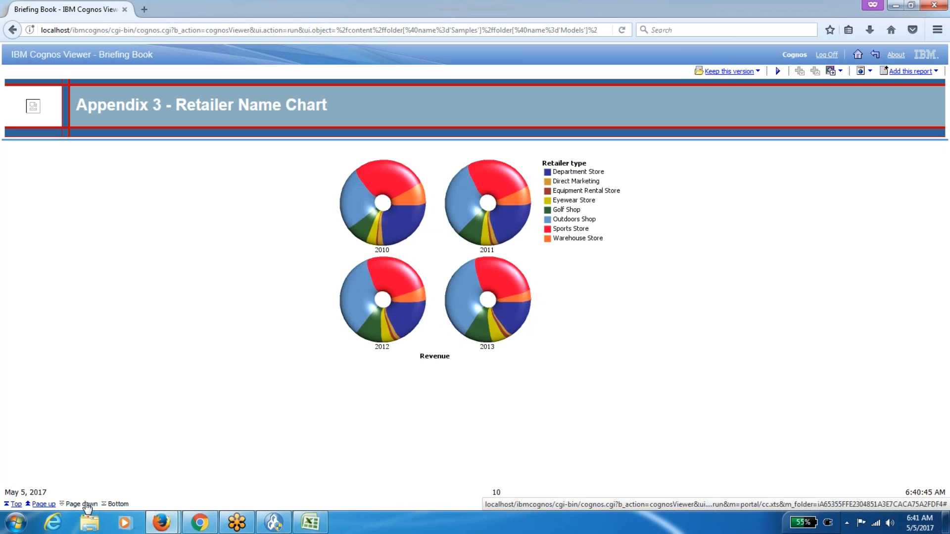
{"action": "left_click", "coordinate": [875, 54]}
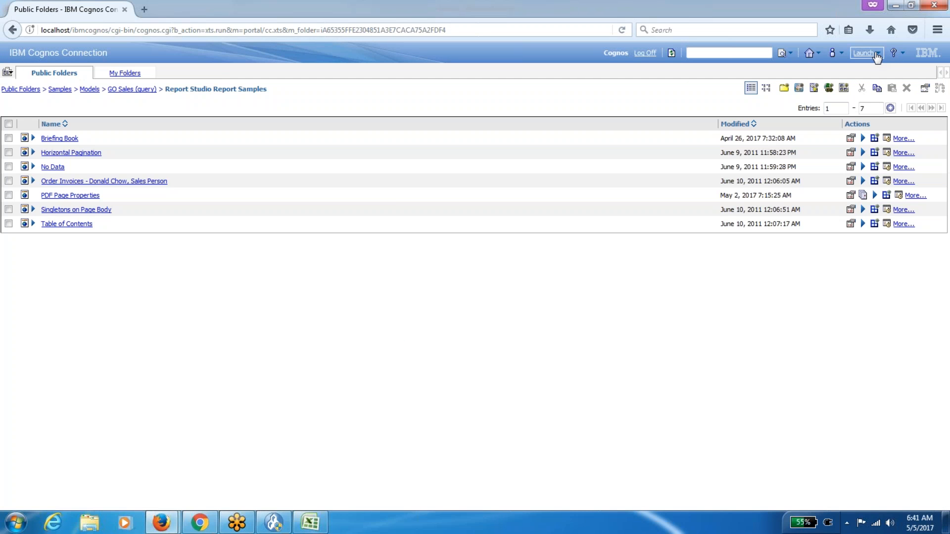
Refresh the second user's listing and open the employee_expenses package from Public Folders.
{"action": "left_click", "coordinate": [673, 53]}
{"action": "left_click", "coordinate": [22, 89]}
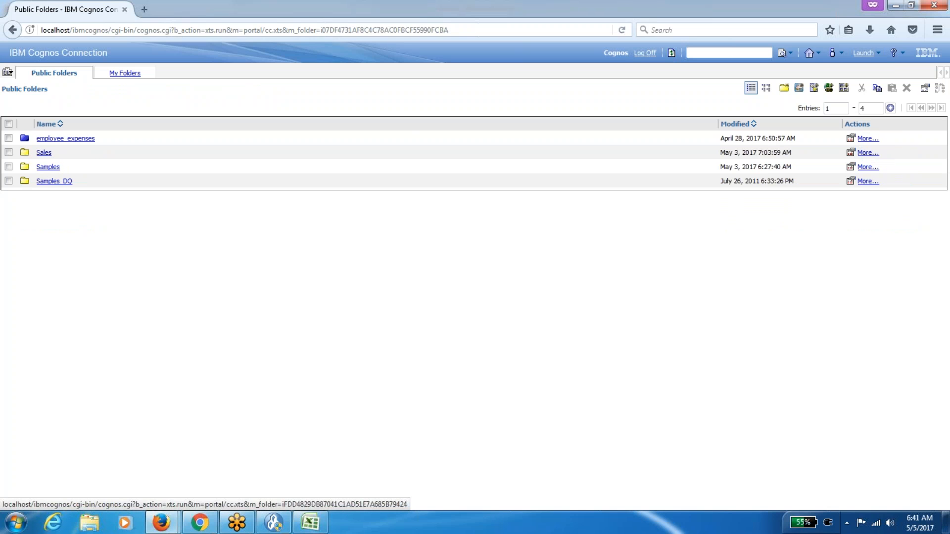
{"action": "left_click", "coordinate": [66, 138]}
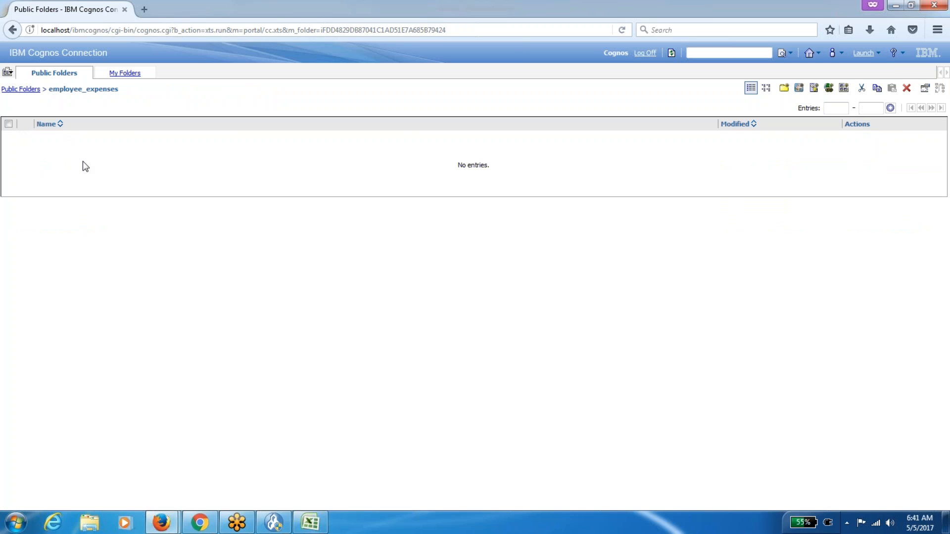
In the administrator's window, go Home, open employee_expenses and launch Analysis Studio on it.
{"action": "mouse_move", "coordinate": [150, 509]}
{"action": "left_click", "coordinate": [98, 462]}
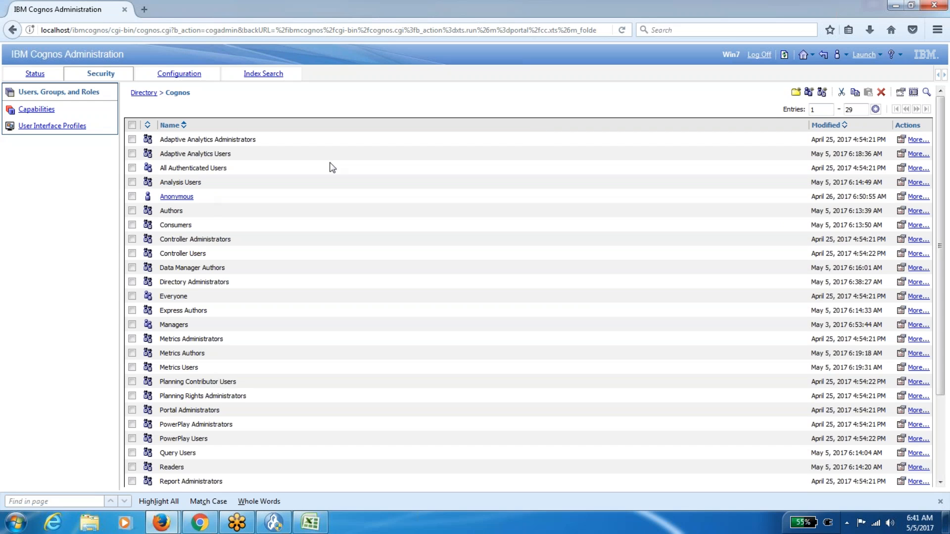
{"action": "left_click", "coordinate": [803, 55]}
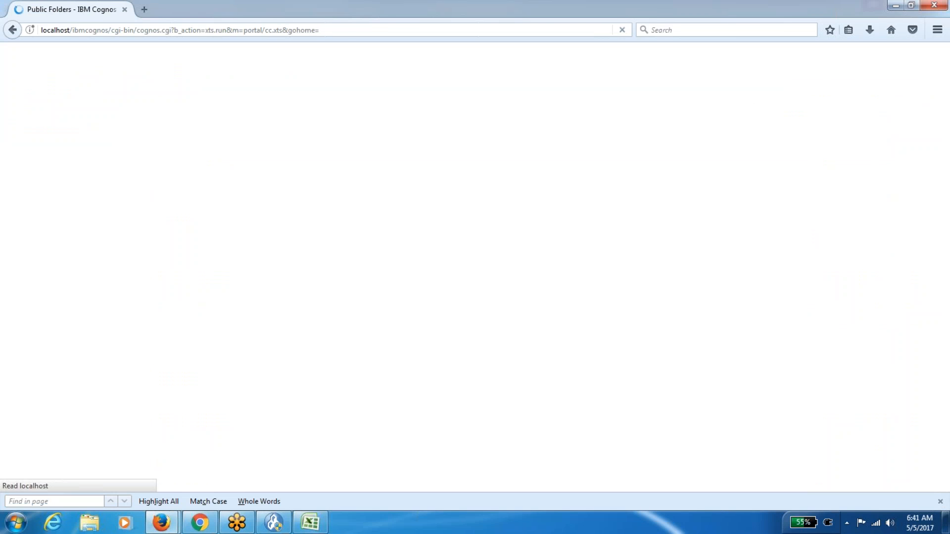
{"action": "left_click", "coordinate": [85, 139]}
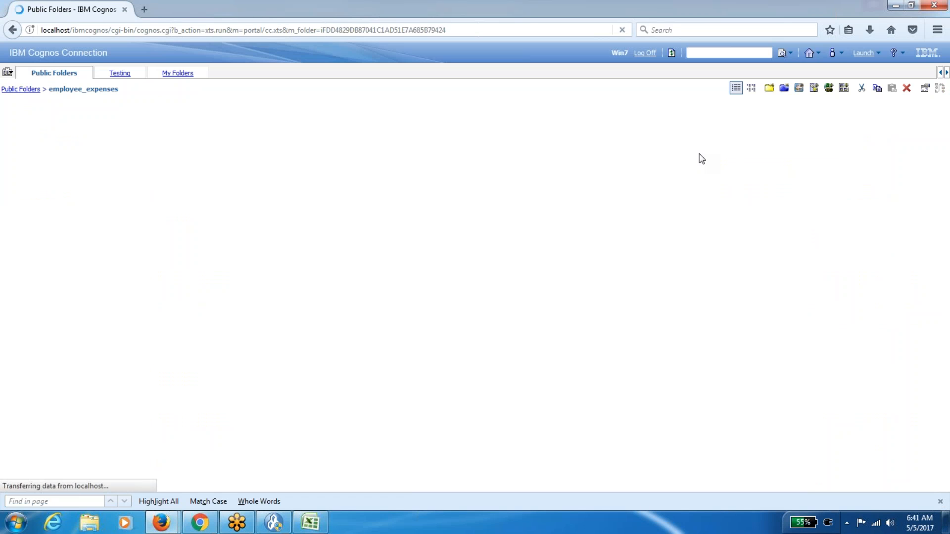
{"action": "left_click", "coordinate": [865, 53]}
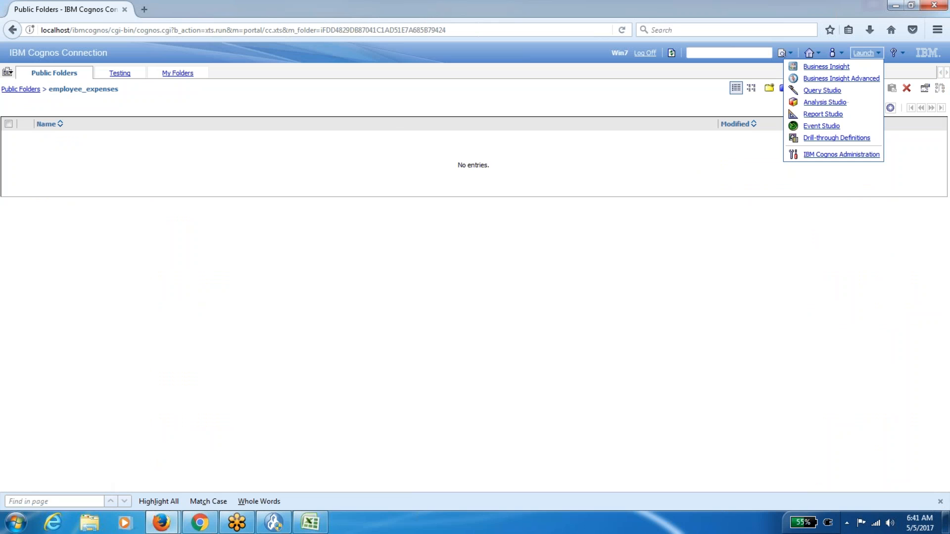
{"action": "left_click", "coordinate": [831, 105]}
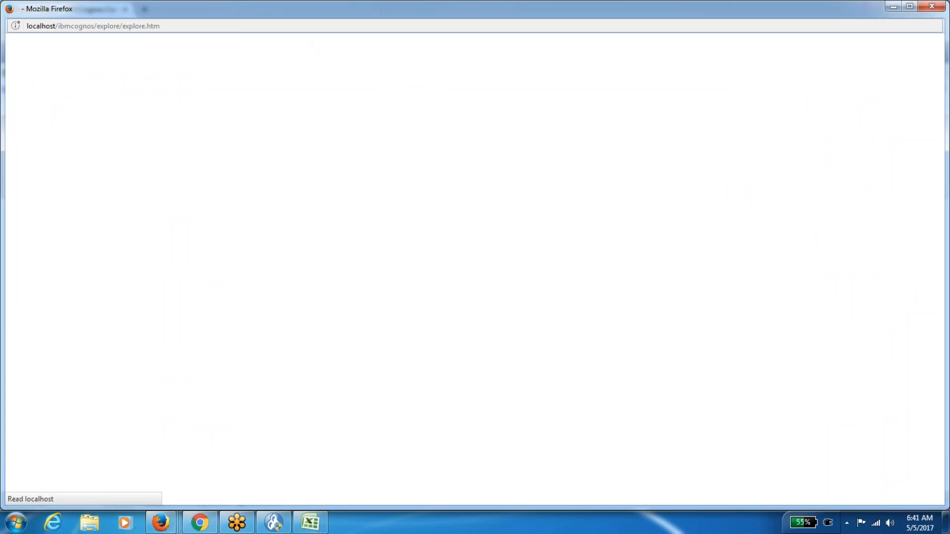
Start the Default Analysis, save it as 'Analysis' in the Sales folder, and exit Analysis Studio.
{"action": "left_click", "coordinate": [406, 263]}
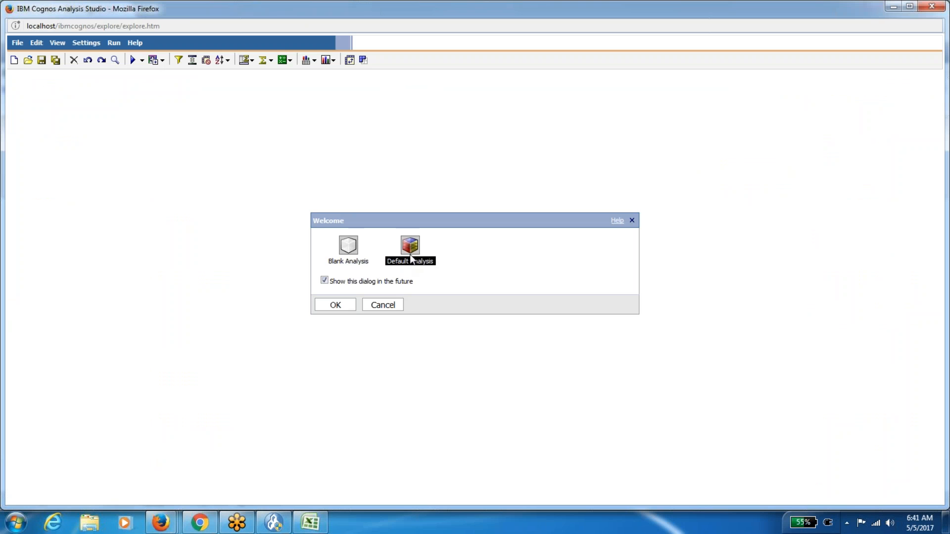
{"action": "left_click", "coordinate": [329, 308]}
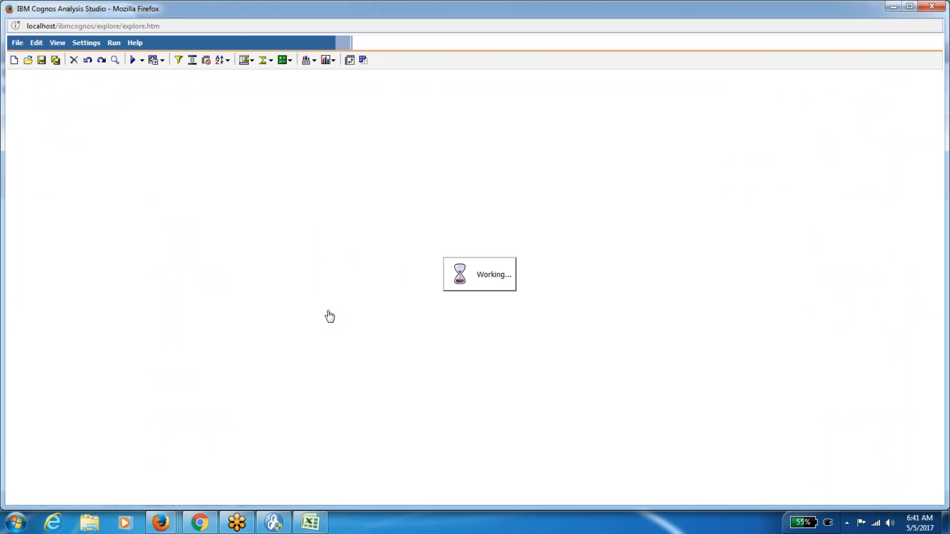
{"action": "left_click", "coordinate": [17, 43]}
{"action": "left_click", "coordinate": [39, 110]}
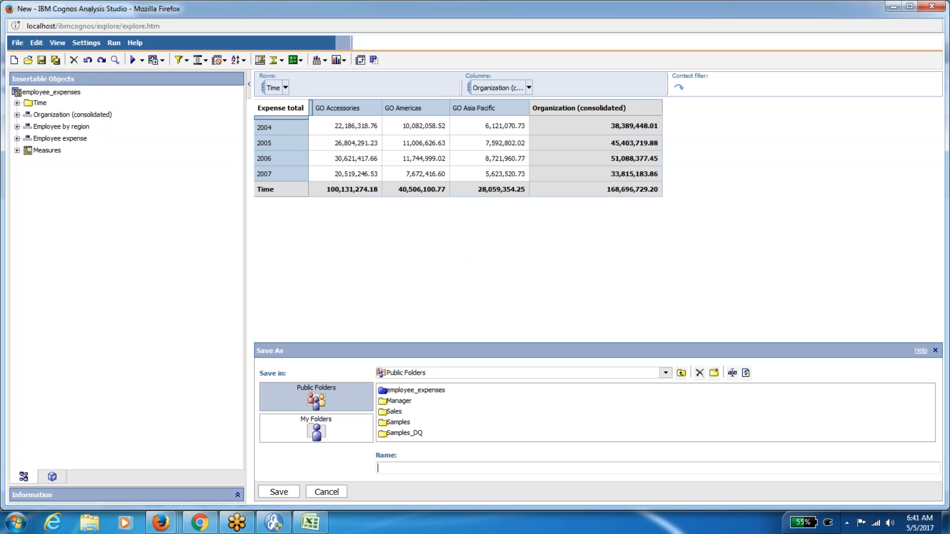
{"action": "double_click", "coordinate": [394, 412]}
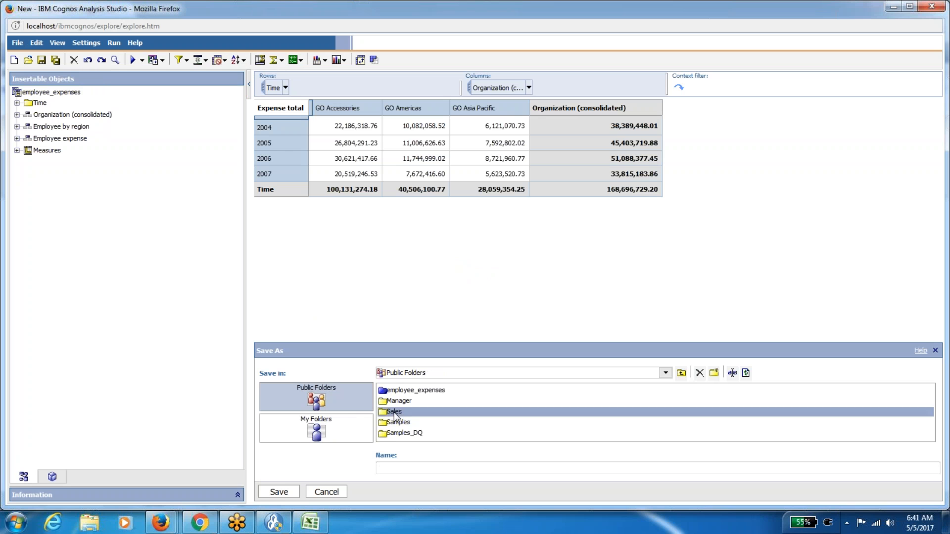
{"action": "left_click", "coordinate": [400, 468]}
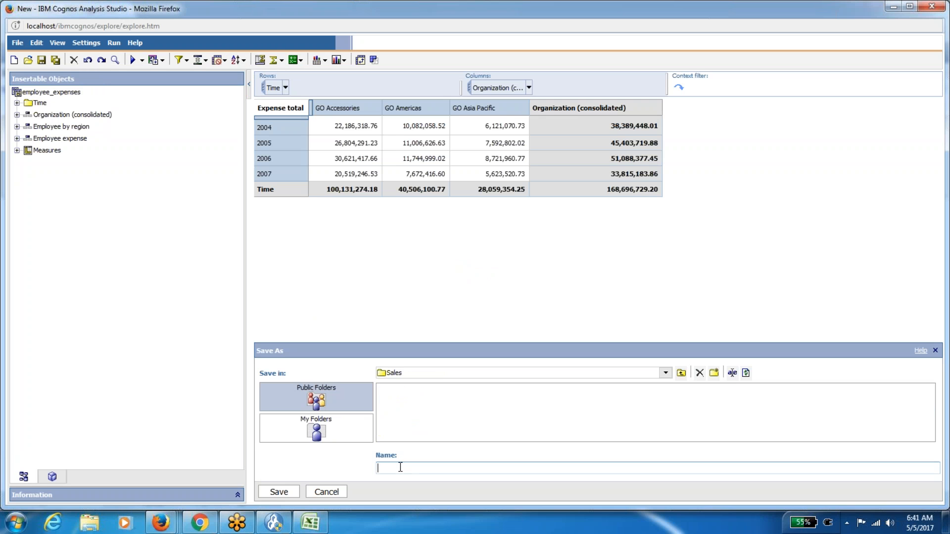
{"action": "type", "text": "Analysis"}
{"action": "left_click", "coordinate": [286, 493]}
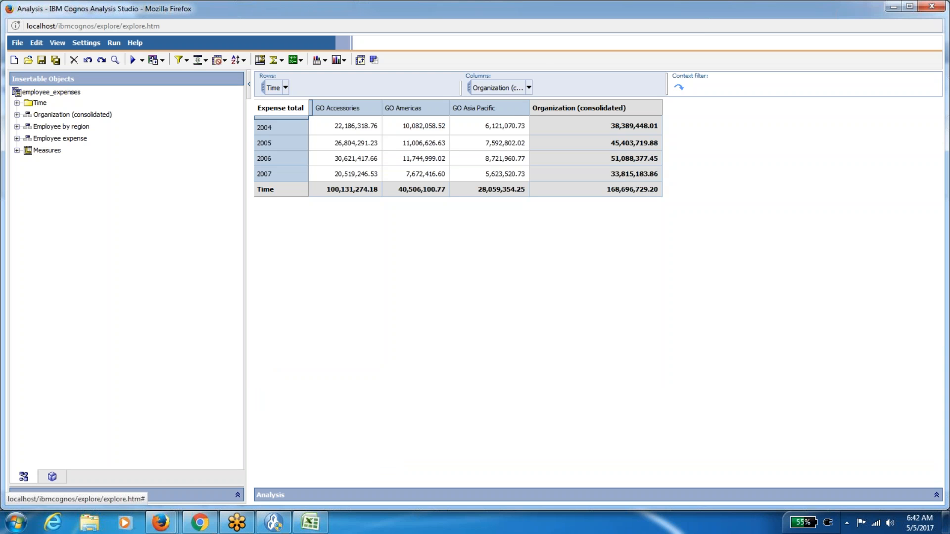
{"action": "left_click", "coordinate": [17, 42]}
{"action": "left_click", "coordinate": [43, 132]}
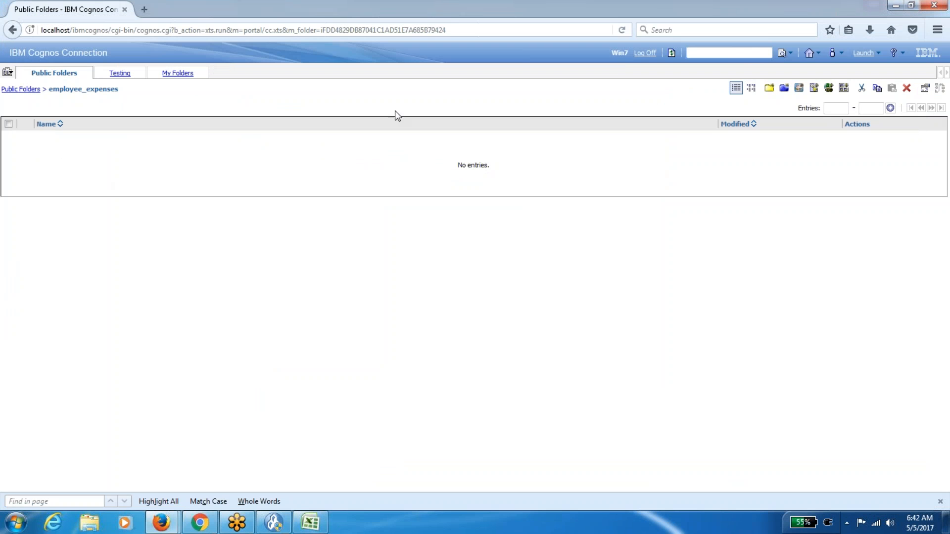
Refresh and open Public Folders > Sales in the administrator's session, refreshing the Sales listing.
{"action": "left_click", "coordinate": [671, 53]}
{"action": "left_click", "coordinate": [20, 90]}
{"action": "left_click", "coordinate": [45, 168]}
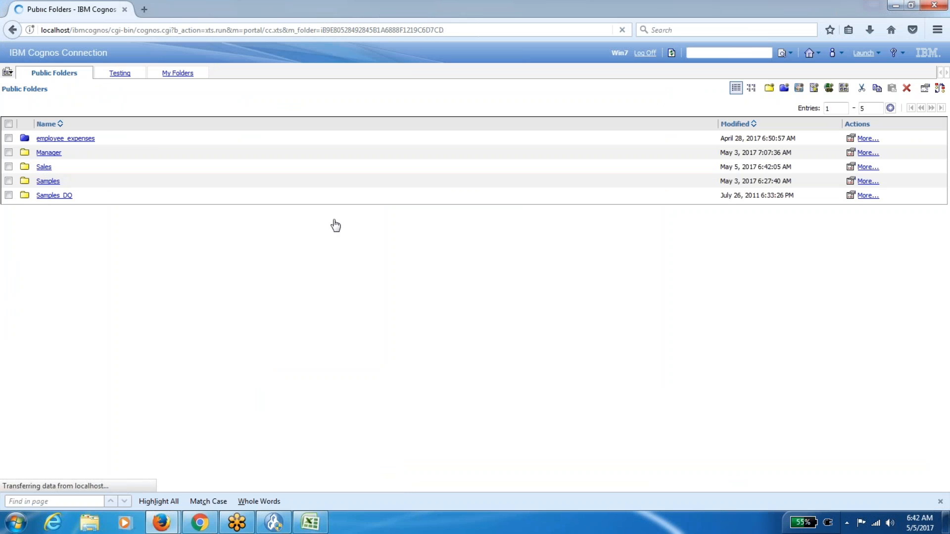
{"action": "left_click", "coordinate": [671, 53]}
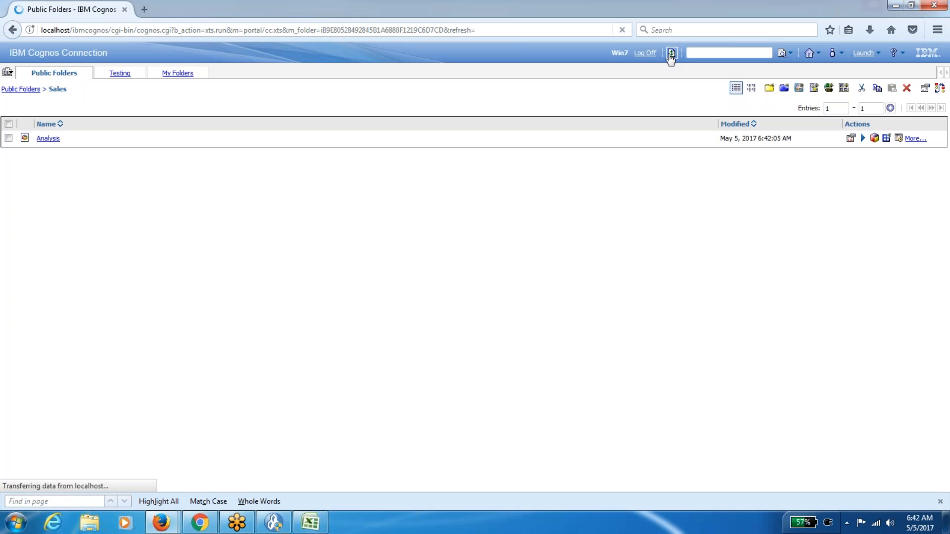
In the other user's window, open Public Folders > Sales and run the saved Analysis.
{"action": "mouse_move", "coordinate": [161, 523]}
{"action": "left_click", "coordinate": [236, 476]}
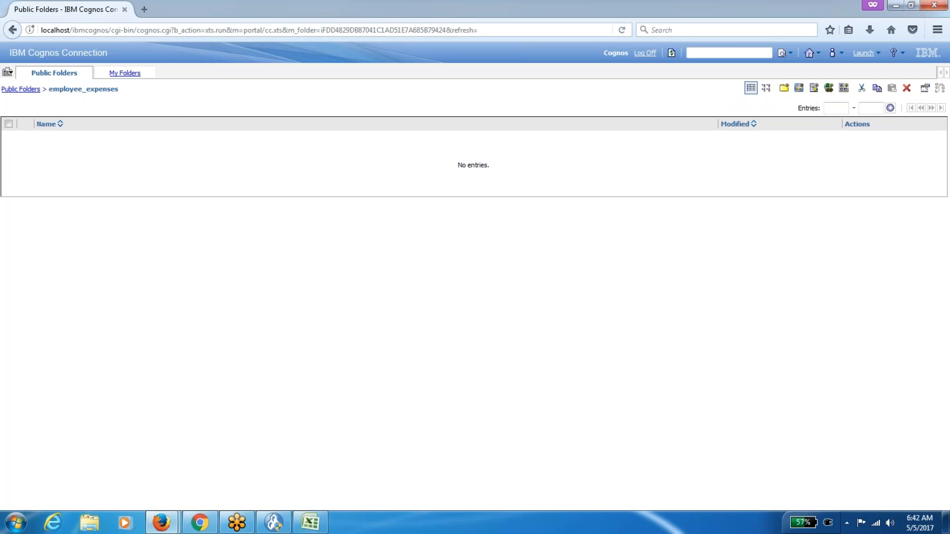
{"action": "left_click", "coordinate": [29, 89]}
{"action": "left_click", "coordinate": [46, 151]}
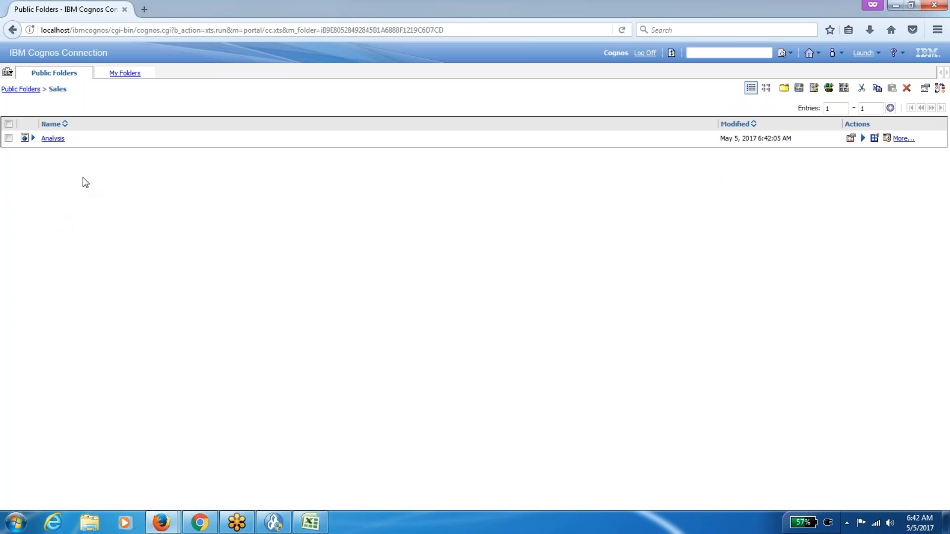
{"action": "left_click", "coordinate": [53, 139]}
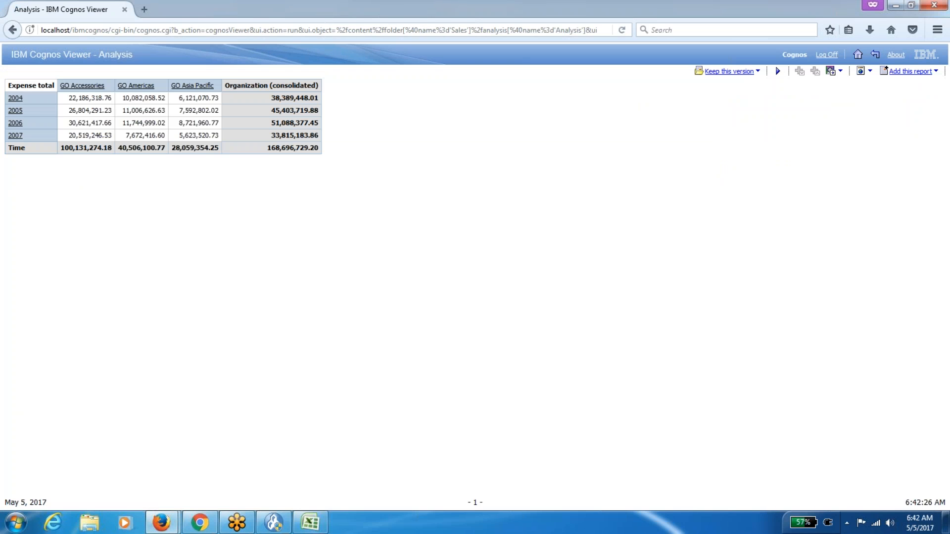
Drill into 2004 and 2004/Jan, drill back up to the Q1 months, then return to Sales.
{"action": "left_click", "coordinate": [17, 102]}
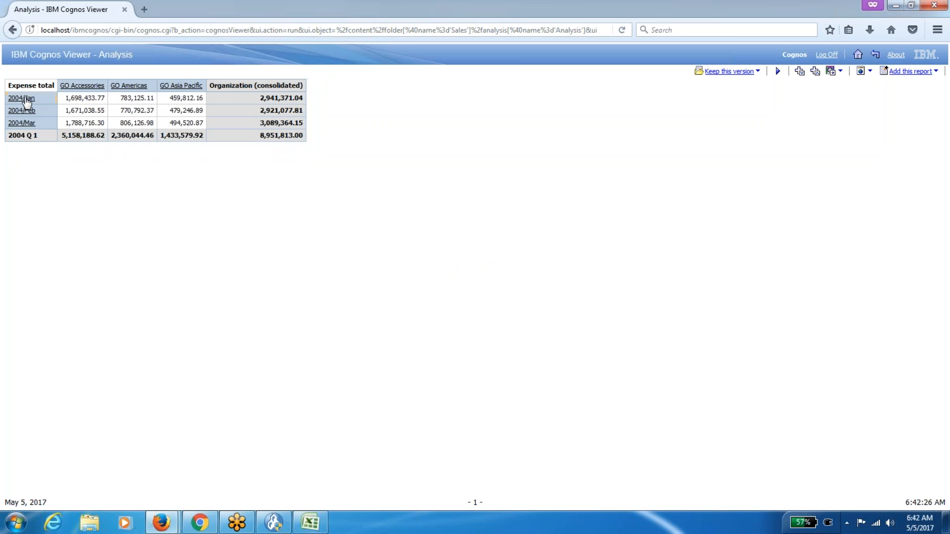
{"action": "left_click", "coordinate": [28, 101]}
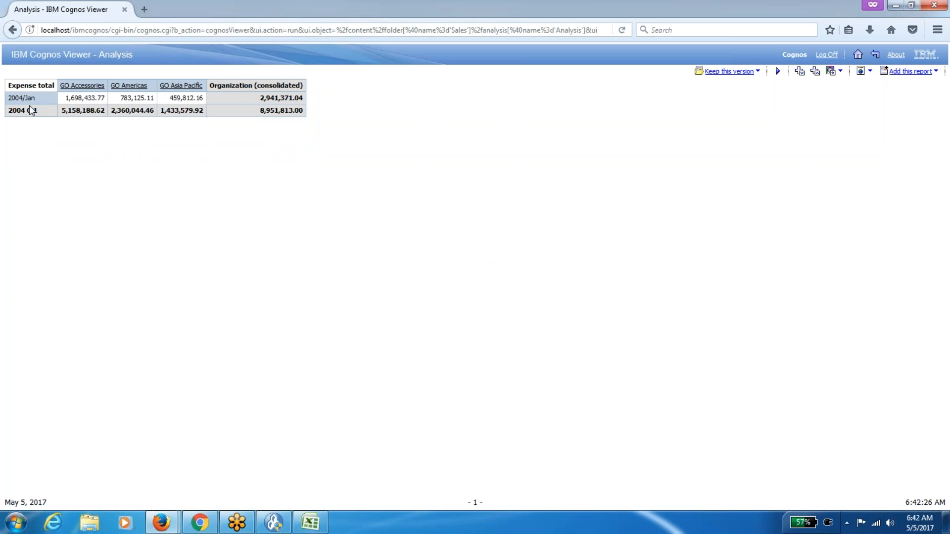
{"action": "right_click", "coordinate": [28, 102]}
{"action": "left_click", "coordinate": [47, 119]}
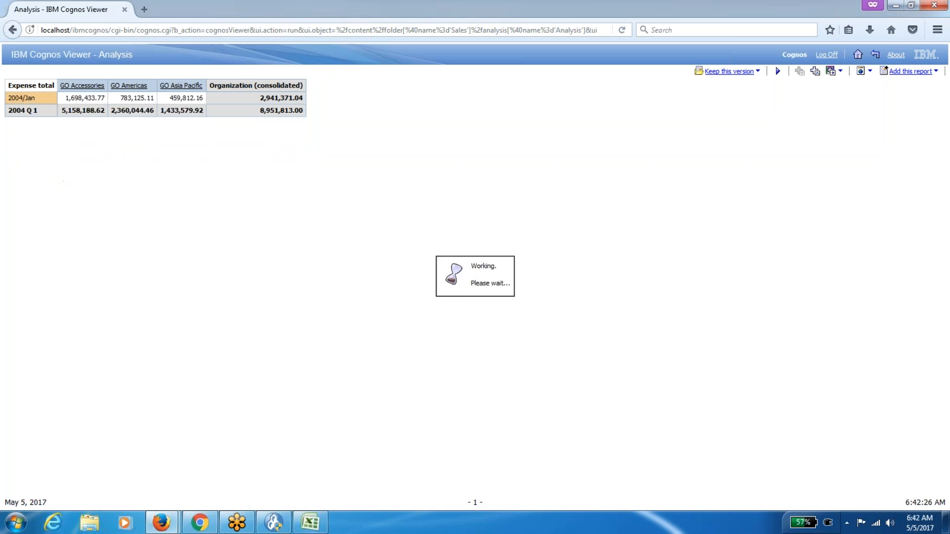
{"action": "left_click", "coordinate": [874, 56]}
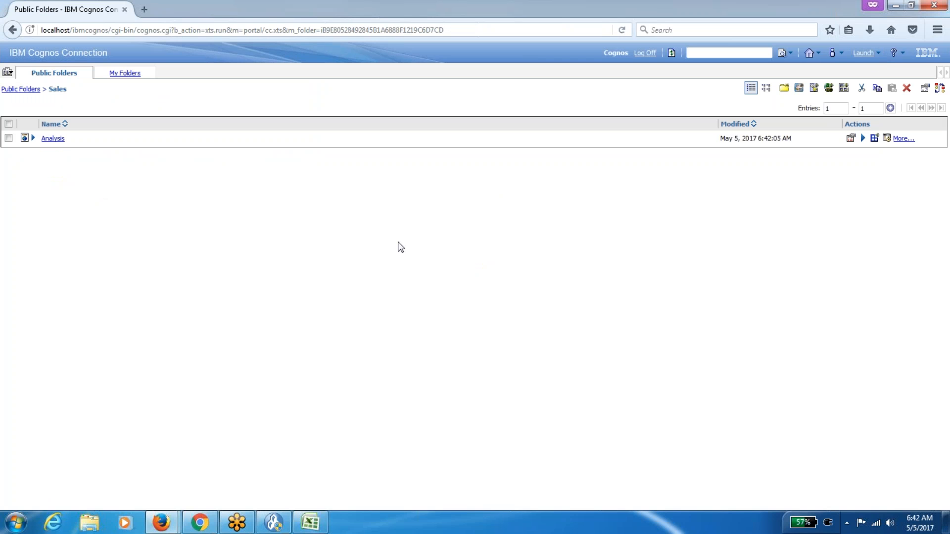
Review the Analysis actions and Launch menu, return to Public Folders, then switch to Excel's Book1.
{"action": "left_click", "coordinate": [904, 139]}
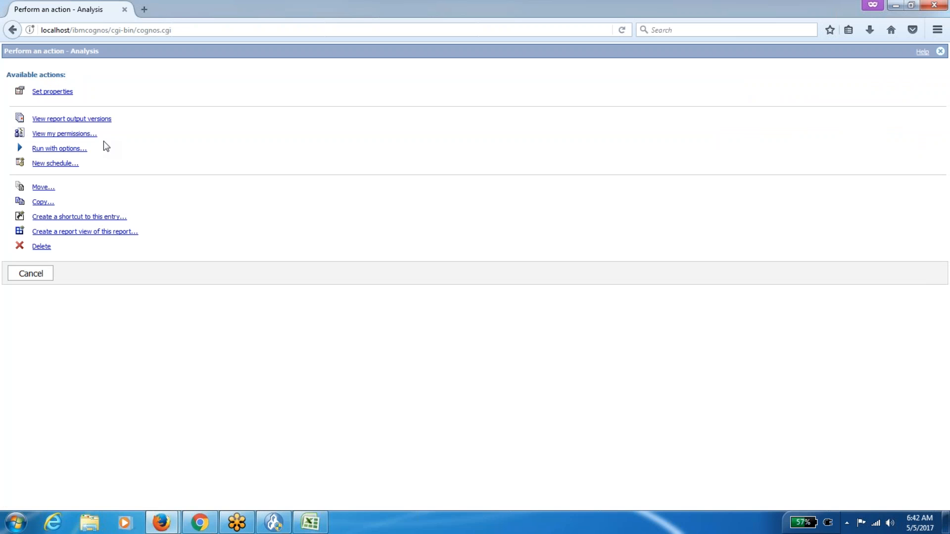
{"action": "left_click", "coordinate": [20, 275]}
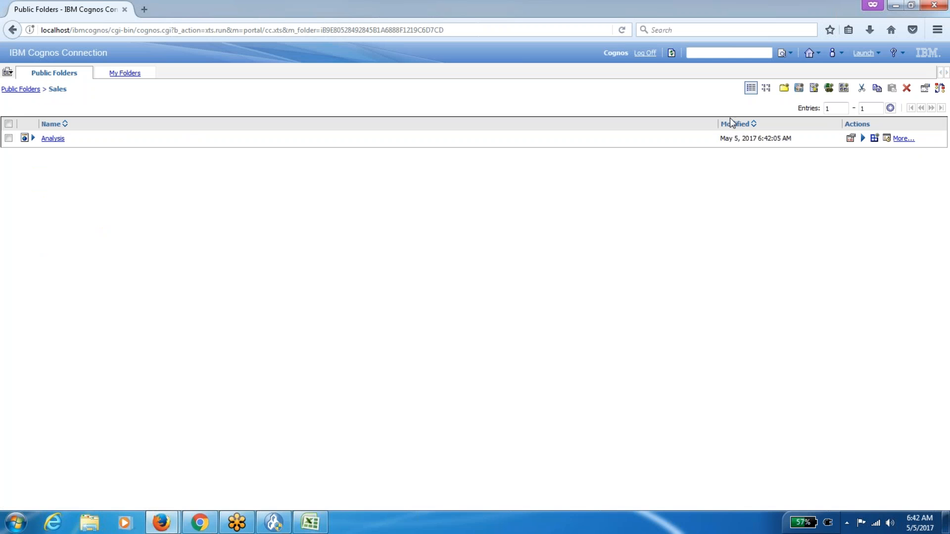
{"action": "left_click", "coordinate": [865, 52]}
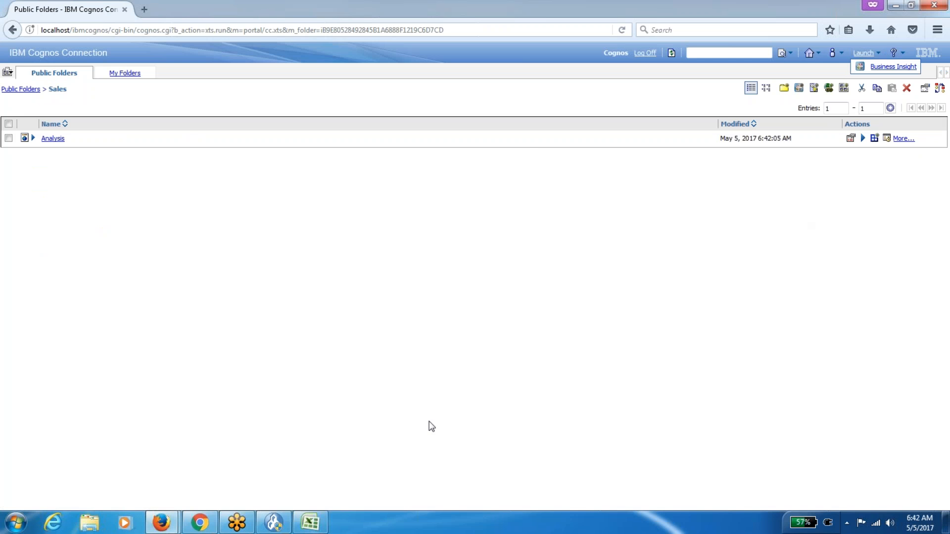
{"action": "left_click", "coordinate": [29, 90]}
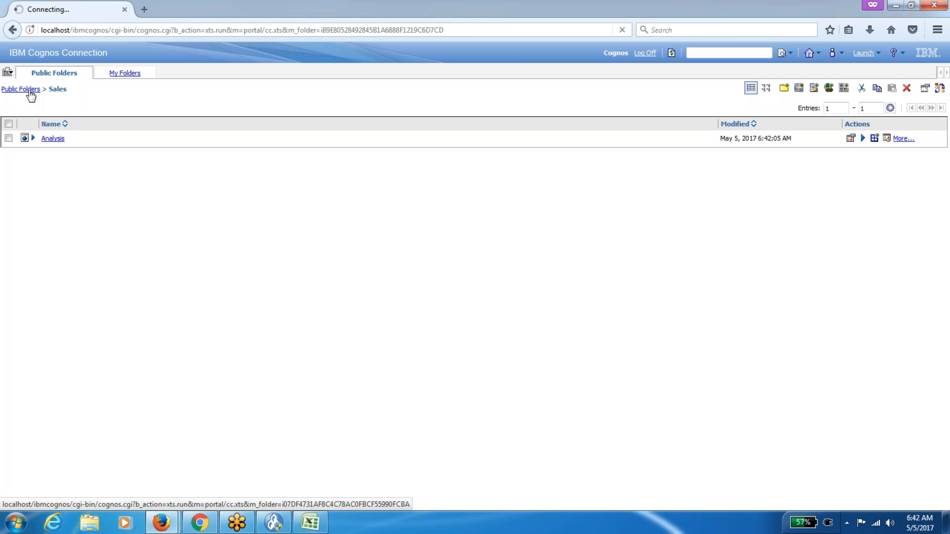
{"action": "left_click", "coordinate": [310, 522]}
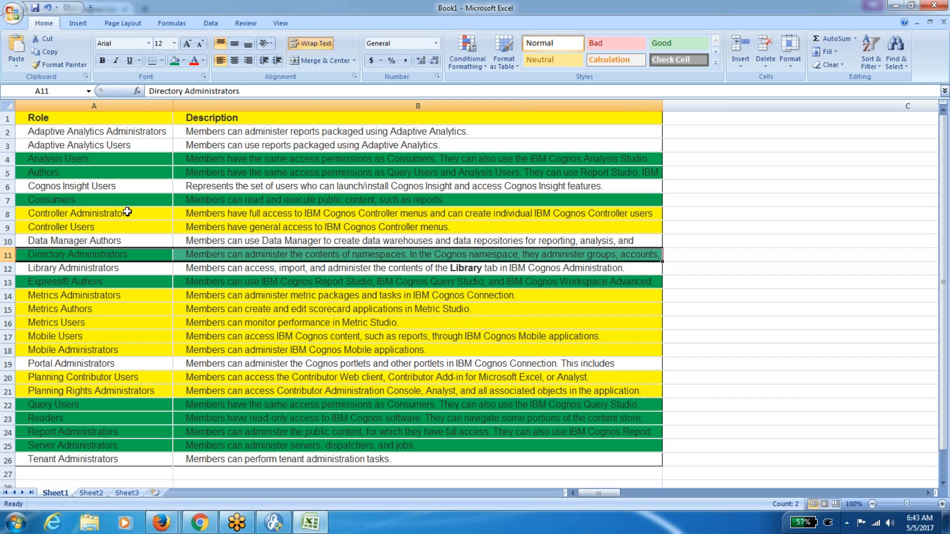
Select and copy the Analysis Users and Authors rows with their descriptions (A4:B5).
{"action": "key", "text": "Down"}
{"action": "key", "text": "Down"}
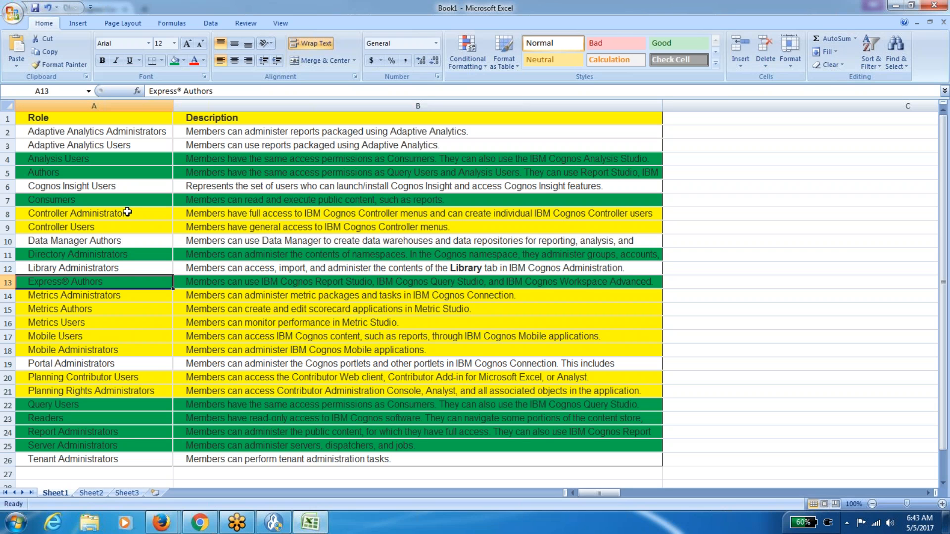
{"action": "left_click", "coordinate": [116, 433]}
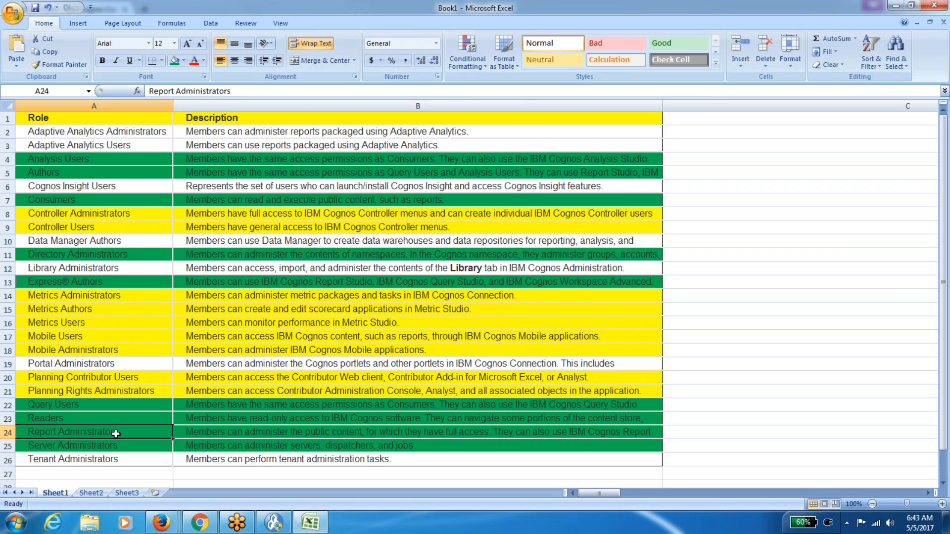
{"action": "key", "text": "Right"}
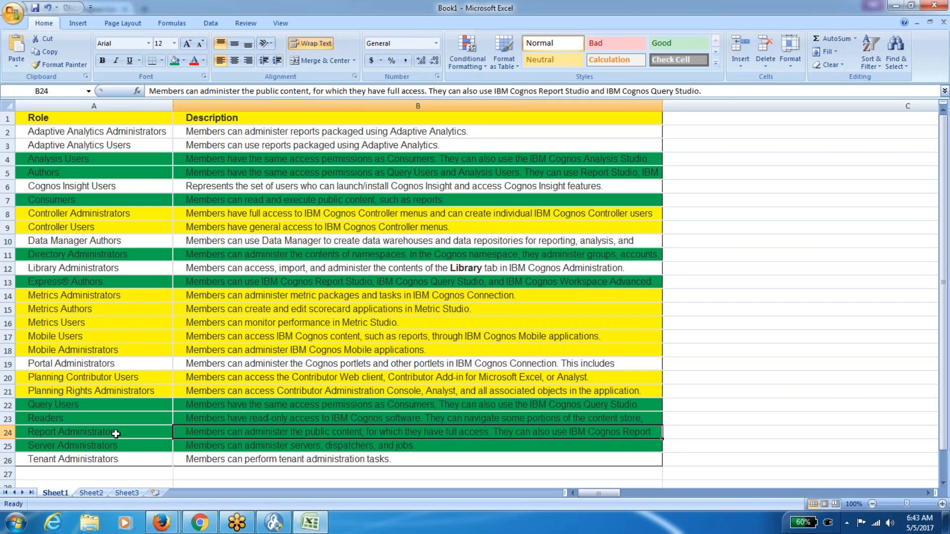
{"action": "key", "text": "Left"}
{"action": "key", "text": "Up"}
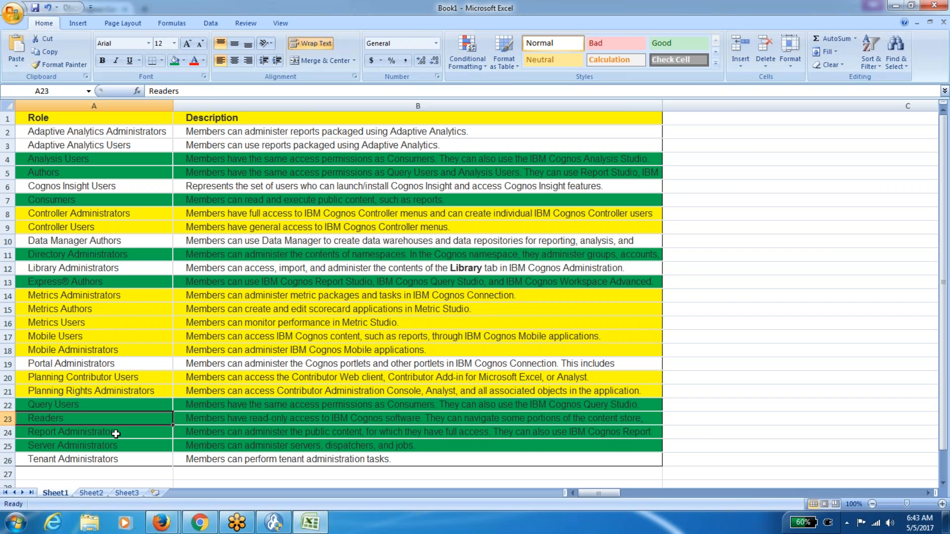
{"action": "key", "text": "Down"}
{"action": "key", "text": "Down"}
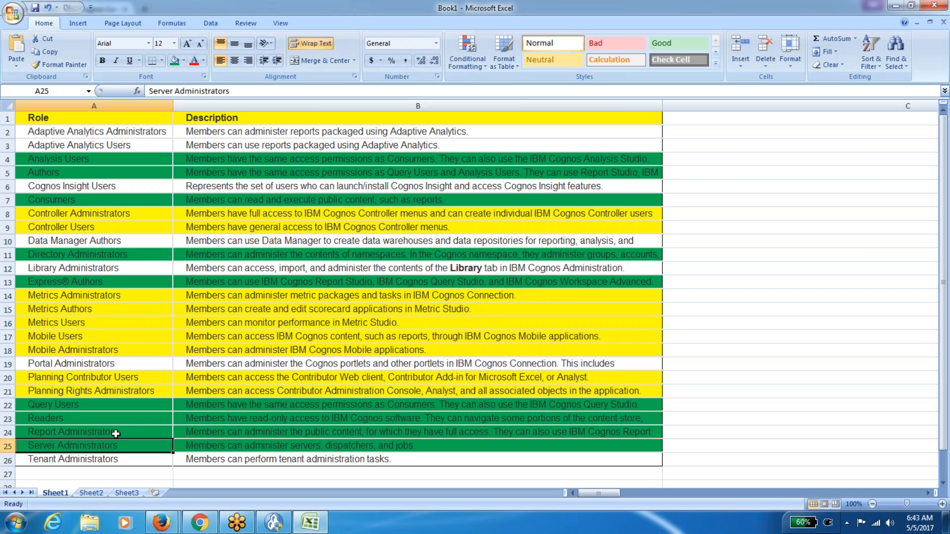
{"action": "key", "text": "Up"}
{"action": "key", "text": "Up"}
{"action": "key", "text": "Up"}
{"action": "key", "text": "Up"}
{"action": "key", "text": "Up"}
{"action": "key", "text": "Up"}
{"action": "key", "text": "Up"}
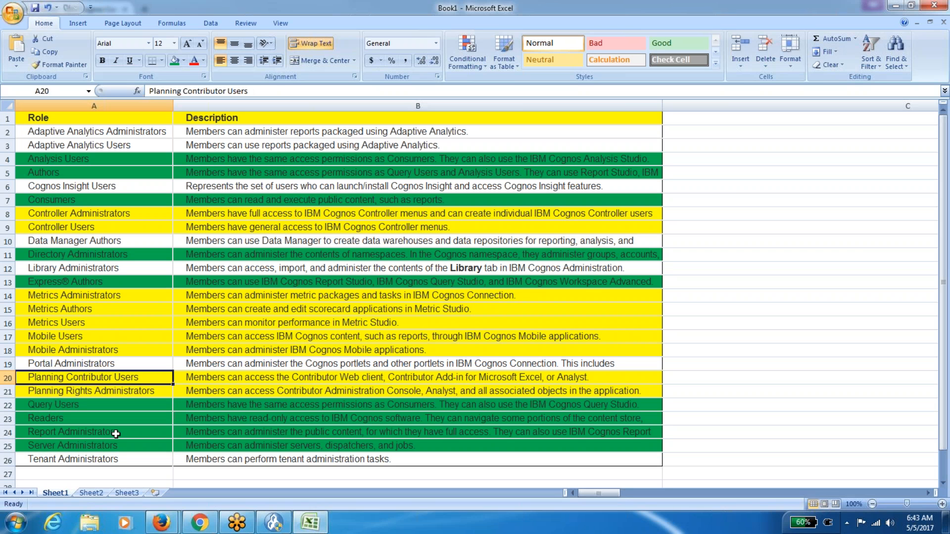
{"action": "key", "text": "Down"}
{"action": "key", "text": "Down"}
{"action": "key", "text": "Down"}
{"action": "key", "text": "Down"}
{"action": "key", "text": "Down"}
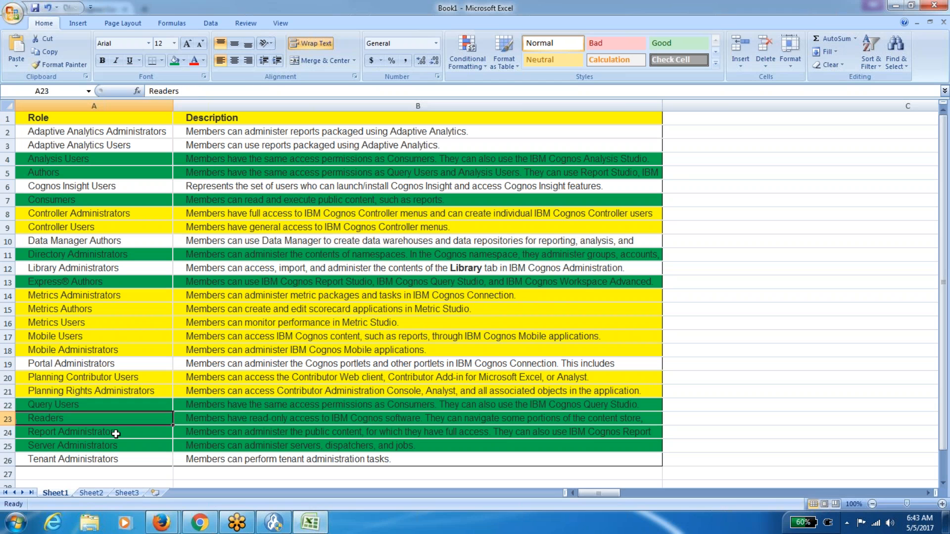
{"action": "key", "text": "Up"}
{"action": "key", "text": "Up"}
{"action": "key", "text": "Up"}
{"action": "key", "text": "Up"}
{"action": "key", "text": "Up"}
{"action": "key", "text": "Up"}
{"action": "key", "text": "Up"}
{"action": "key", "text": "Up"}
{"action": "key", "text": "Up"}
{"action": "key", "text": "Up"}
{"action": "key", "text": "Up"}
{"action": "key", "text": "Up"}
{"action": "key", "text": "Up"}
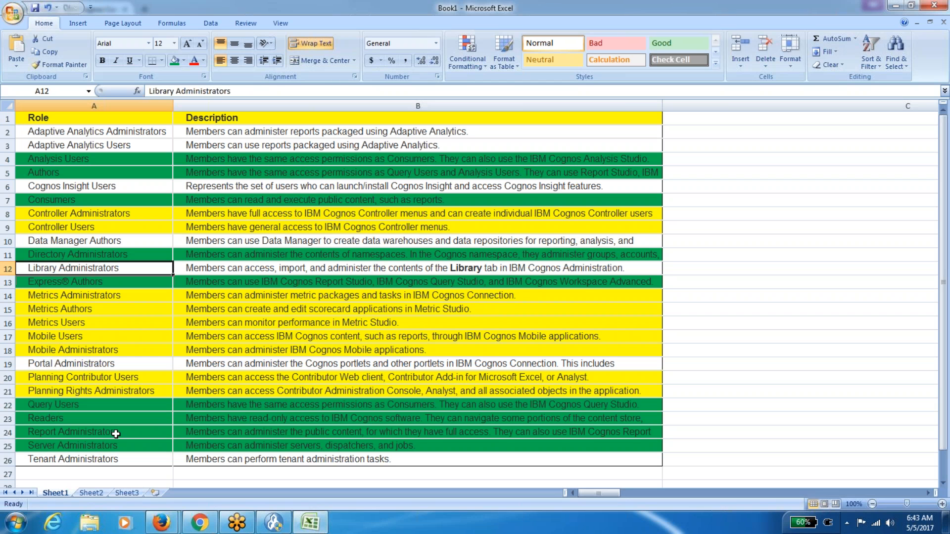
{"action": "key", "text": "Up"}
{"action": "key", "text": "Up"}
{"action": "key", "text": "Up"}
{"action": "key", "text": "Up"}
{"action": "key", "text": "Up"}
{"action": "key", "text": "Up"}
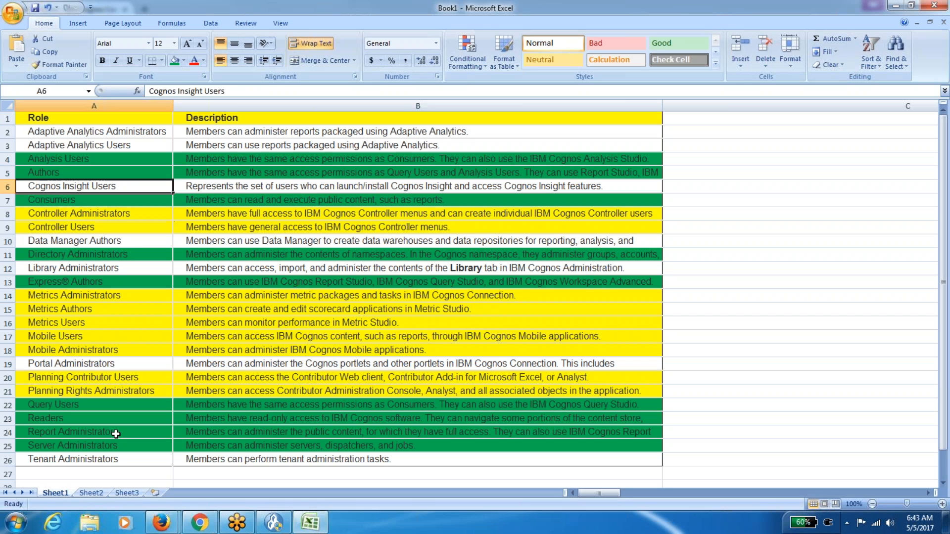
{"action": "key", "text": "shift+Down"}
{"action": "key", "text": "shift+Right"}
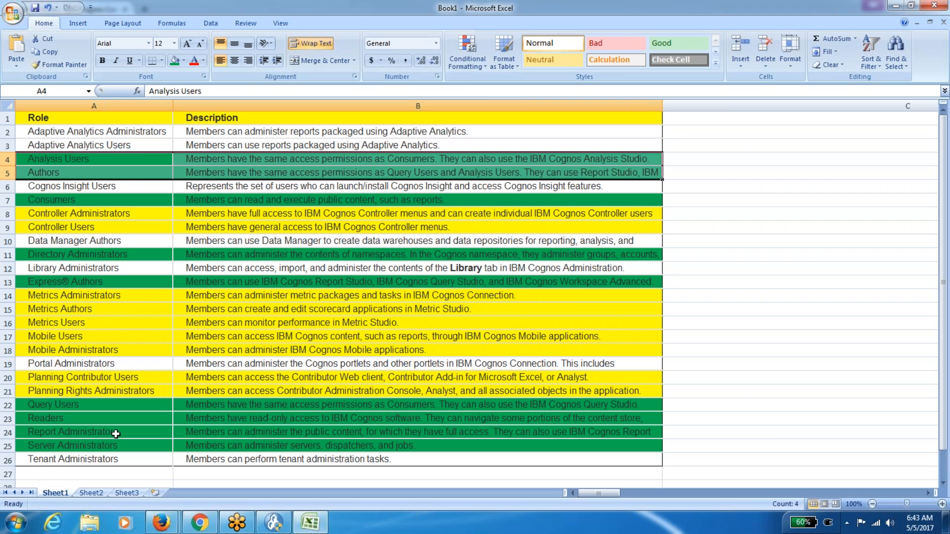
{"action": "key", "text": "ctrl+c"}
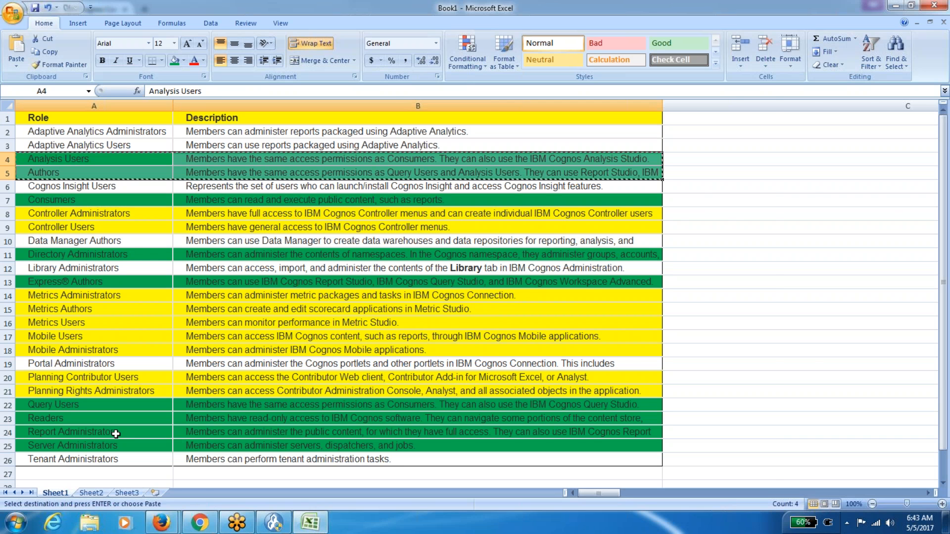
Paste the two role rows into Sheet2 cell A1 and start fitting column A and the rows.
{"action": "left_click", "coordinate": [91, 493]}
{"action": "key", "text": "ctrl+v"}
{"action": "left_click_drag", "start_coordinate": [53, 106], "coordinate": [690, 102]}
{"action": "left_click", "coordinate": [8, 105]}
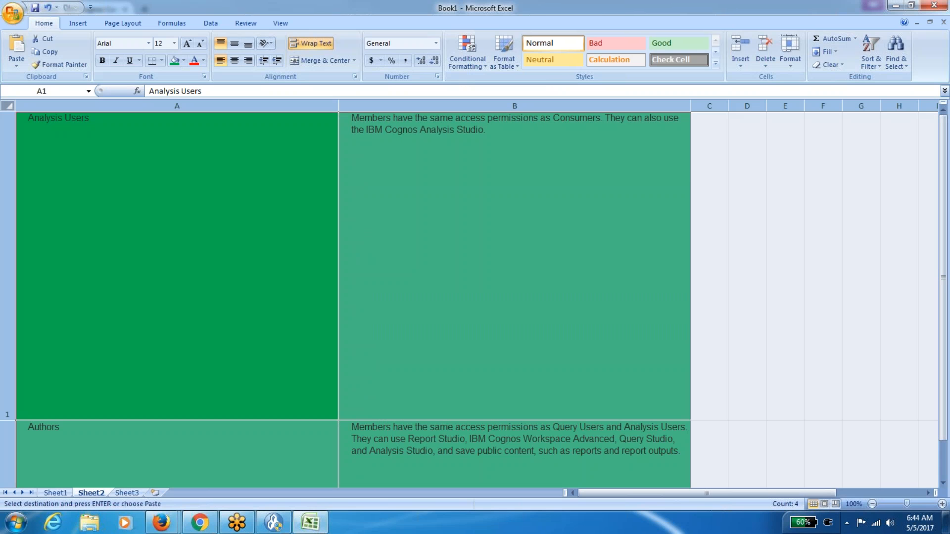
{"action": "double_click", "coordinate": [11, 421]}
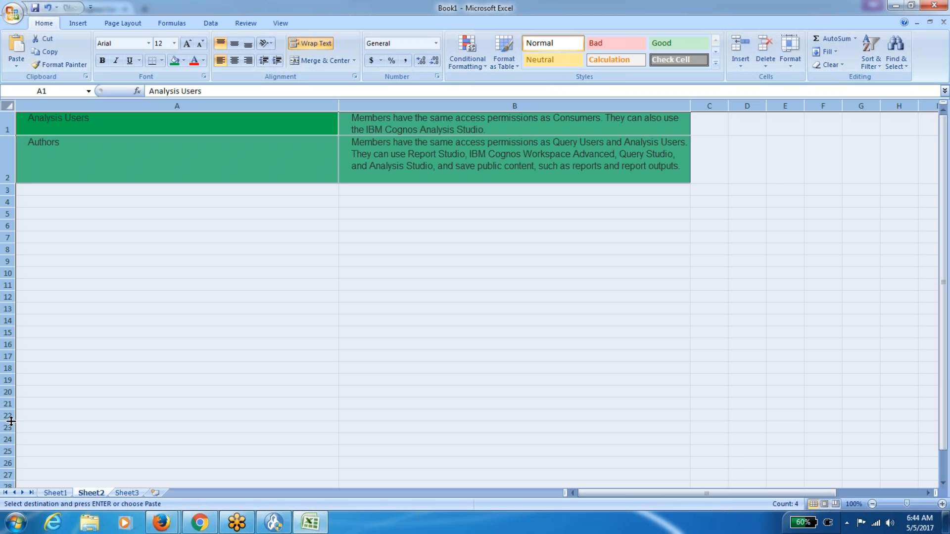
{"action": "double_click", "coordinate": [340, 104]}
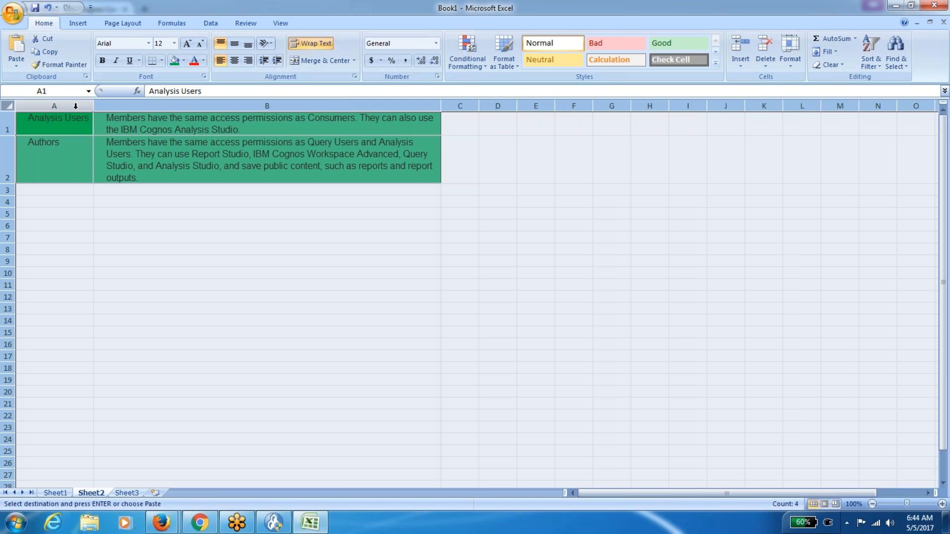
{"action": "left_click", "coordinate": [67, 225]}
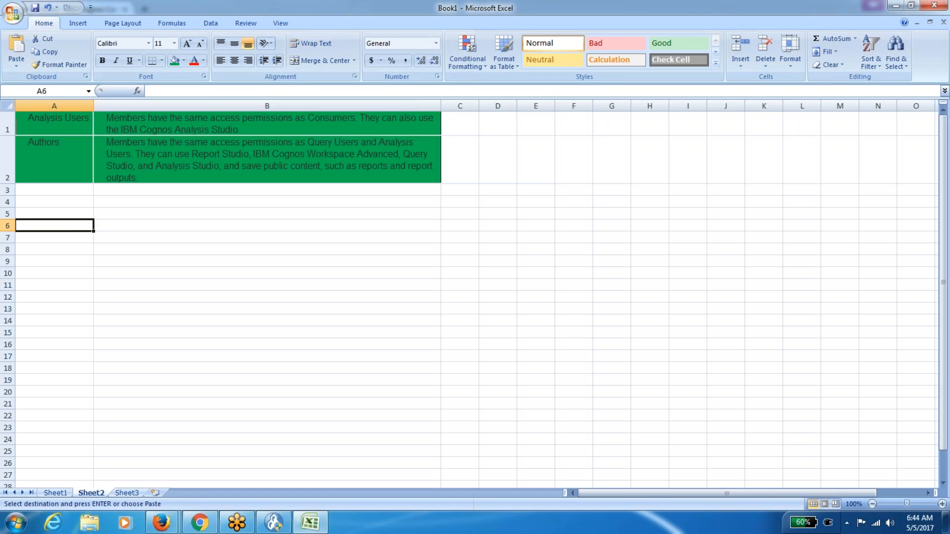
Autofit every column and row so each description sits on a single line.
{"action": "left_click", "coordinate": [9, 103]}
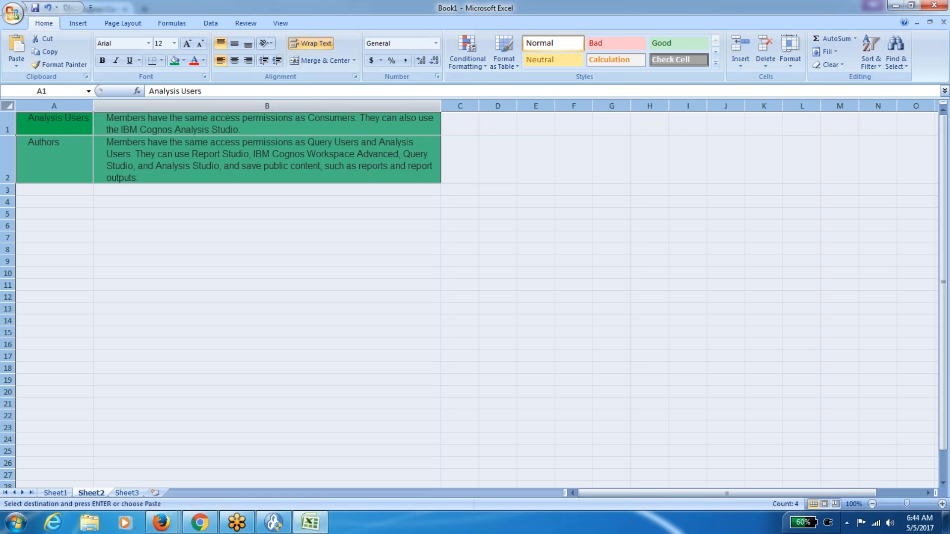
{"action": "left_click_drag", "start_coordinate": [441, 106], "coordinate": [681, 130]}
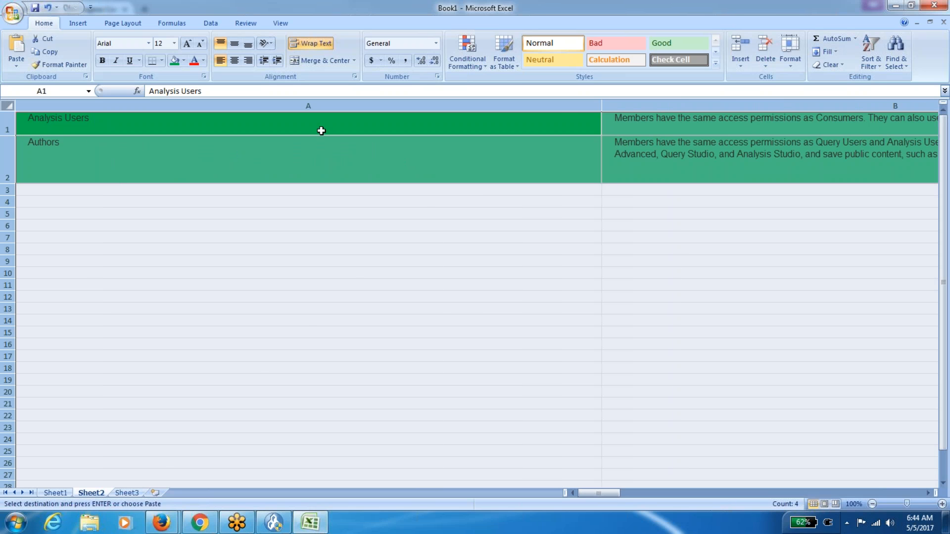
{"action": "double_click", "coordinate": [601, 106]}
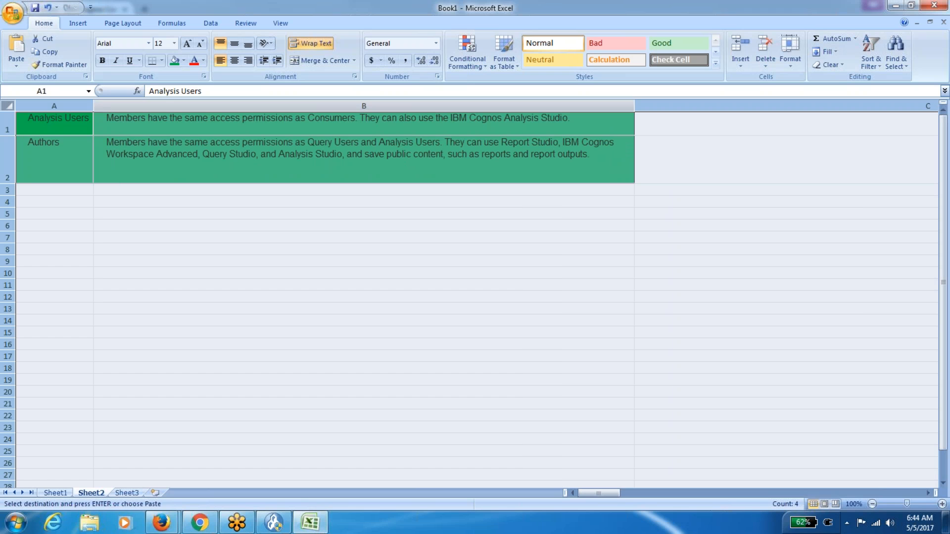
{"action": "left_click_drag", "start_coordinate": [11, 180], "coordinate": [11, 147]}
{"action": "left_click", "coordinate": [75, 176]}
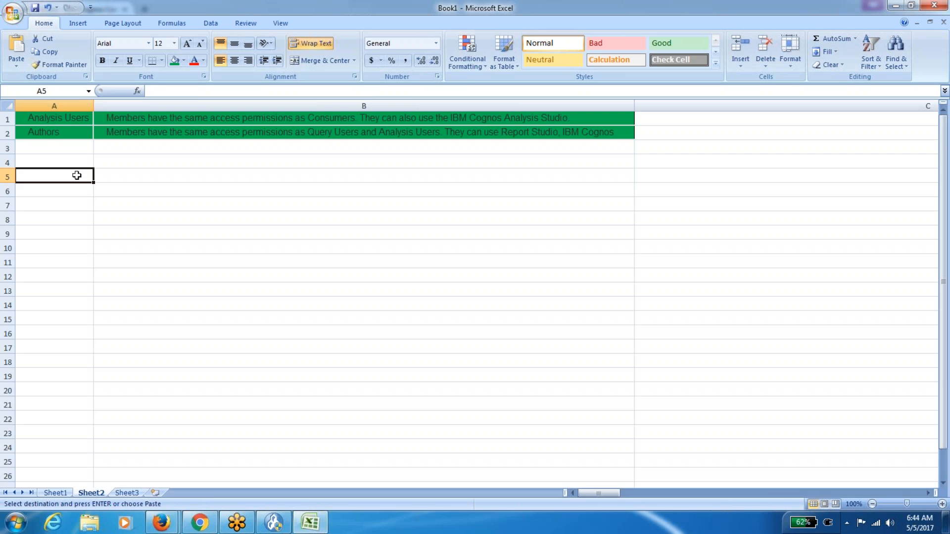
{"action": "left_click", "coordinate": [8, 105]}
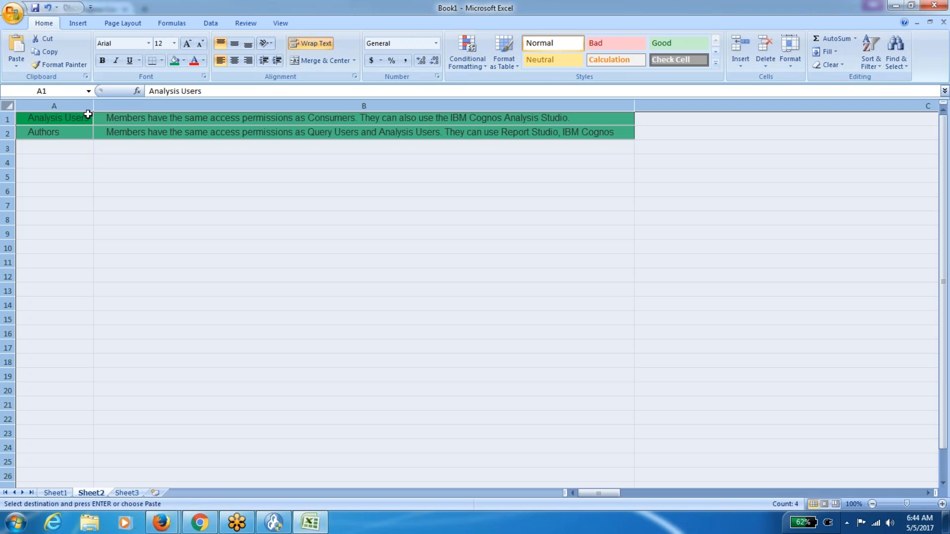
{"action": "double_click", "coordinate": [93, 109]}
{"action": "left_click", "coordinate": [83, 143]}
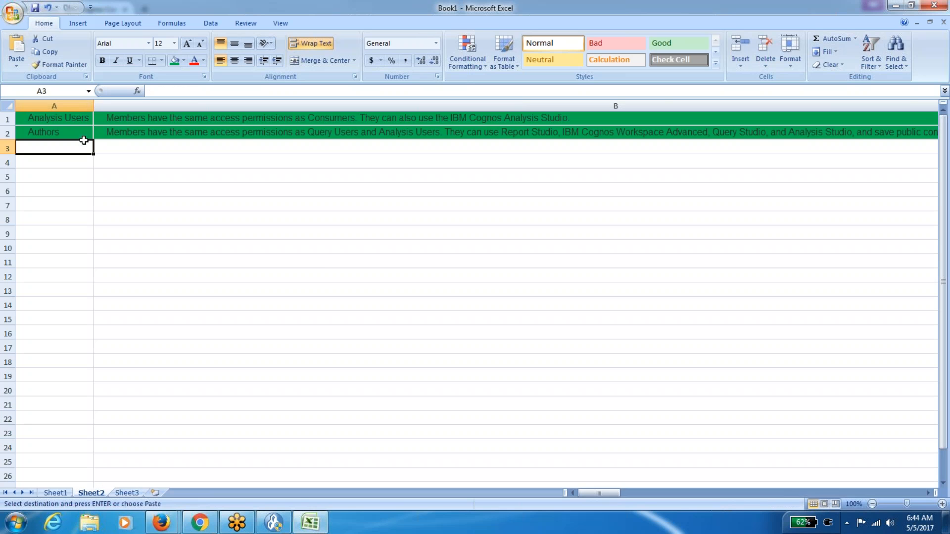
Copy the Consumers row with its description from Sheet1 into Sheet2 row 3.
{"action": "left_click", "coordinate": [56, 492]}
{"action": "key", "text": "Escape"}
{"action": "key", "text": "Down"}
{"action": "key", "text": "Down"}
{"action": "key", "text": "Down"}
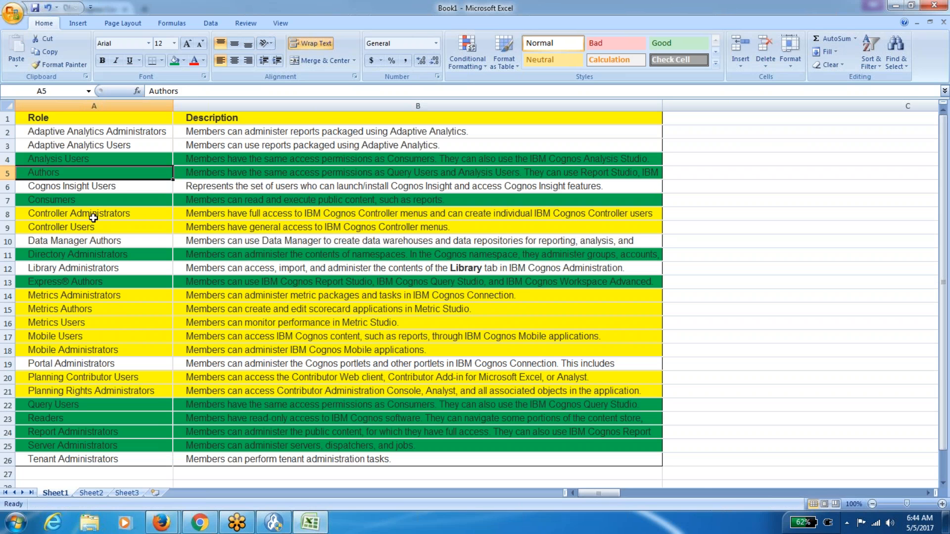
{"action": "key", "text": "shift+Right"}
{"action": "key", "text": "ctrl+a"}
{"action": "key", "text": "ctrl+c"}
{"action": "left_click", "coordinate": [159, 253]}
{"action": "left_click", "coordinate": [113, 197]}
{"action": "key", "text": "Escape"}
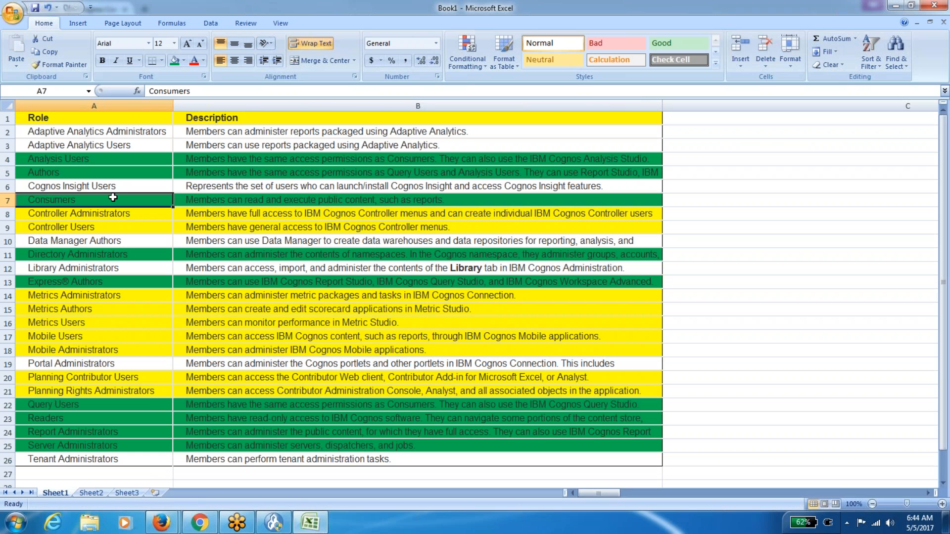
{"action": "key", "text": "shift+Right"}
{"action": "key", "text": "ctrl+c"}
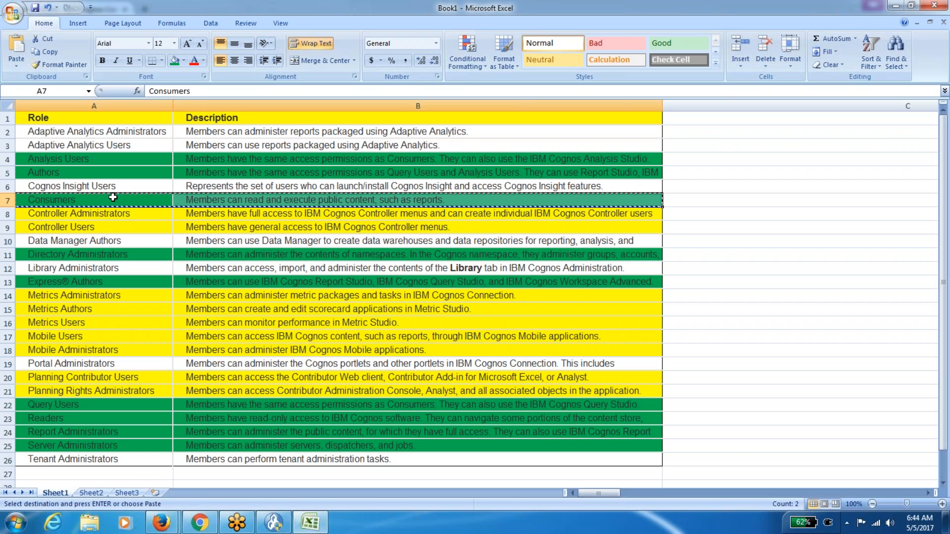
{"action": "left_click", "coordinate": [101, 493]}
{"action": "key", "text": "ctrl+v"}
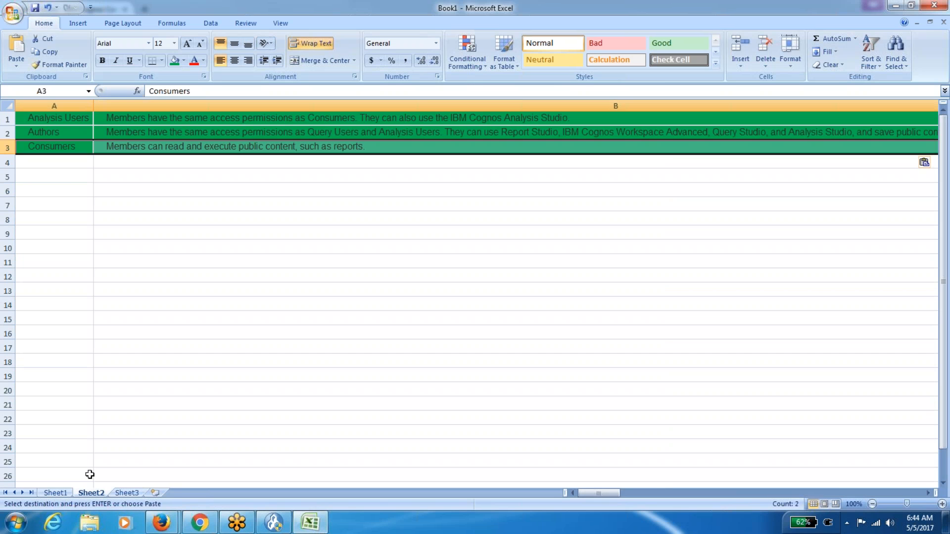
Copy the Express® Authors row with its description into Sheet2 row 4.
{"action": "left_click", "coordinate": [63, 493]}
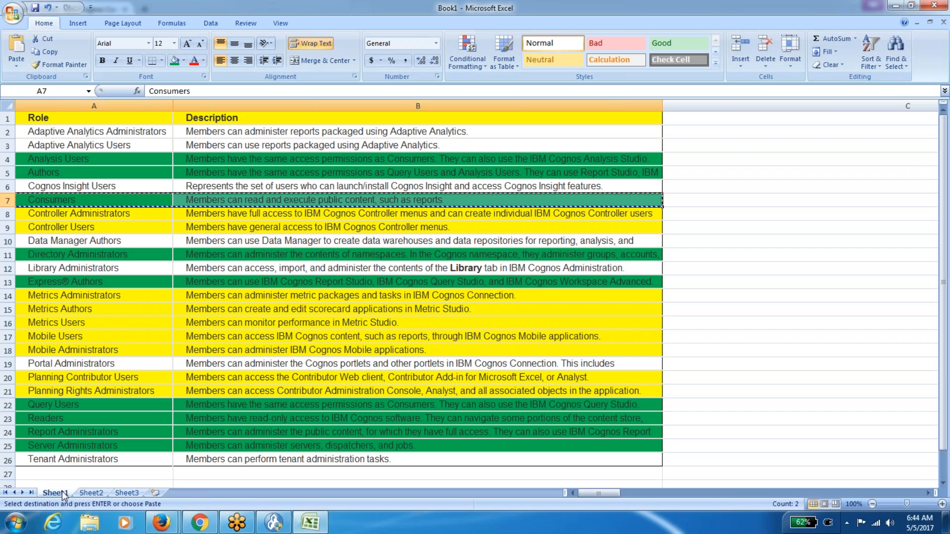
{"action": "left_click", "coordinate": [86, 285]}
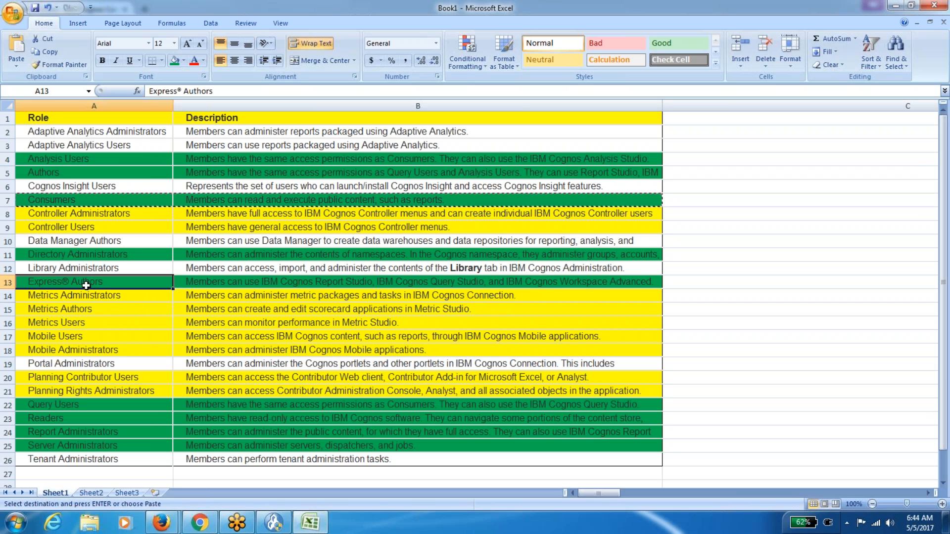
{"action": "key", "text": "shift+Right"}
{"action": "key", "text": "ctrl+c"}
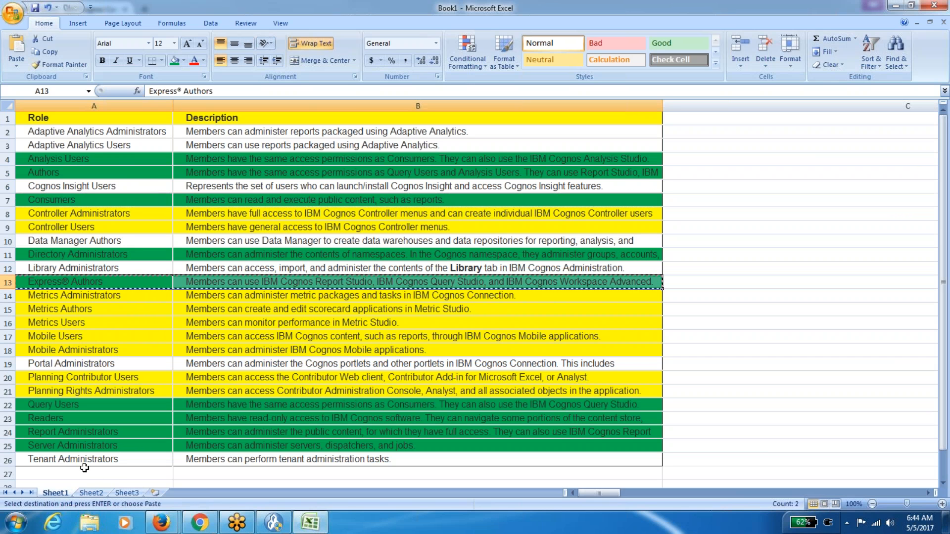
{"action": "left_click", "coordinate": [91, 494]}
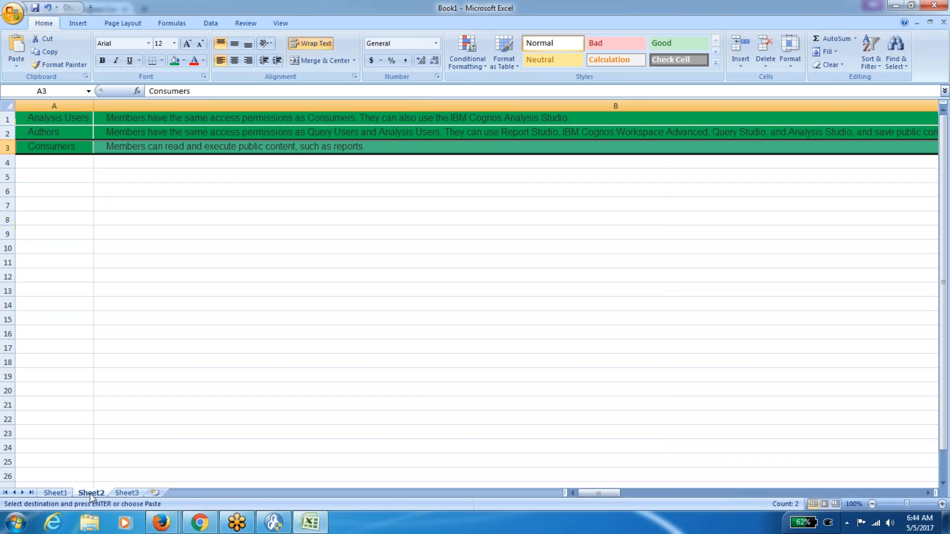
{"action": "left_click", "coordinate": [81, 165]}
{"action": "key", "text": "ctrl+v"}
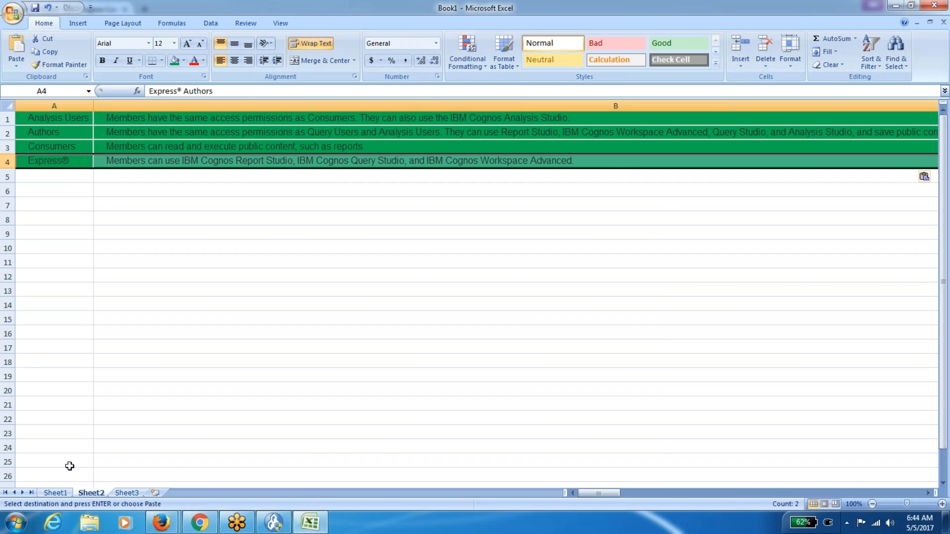
Copy the Query Users, Readers and Report Administrators rows into Sheet2 rows 5–7.
{"action": "left_click", "coordinate": [55, 493]}
{"action": "left_click", "coordinate": [76, 403]}
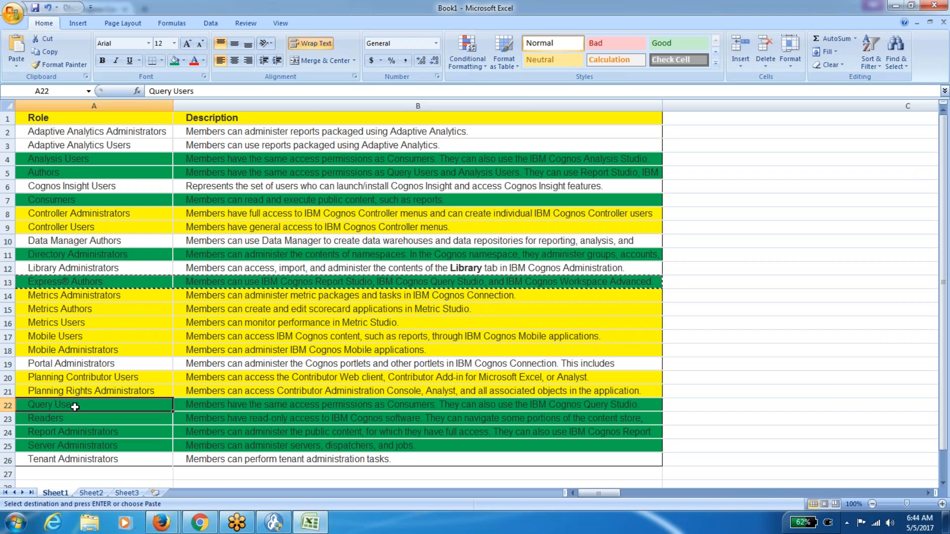
{"action": "key", "text": "shift+Down"}
{"action": "key", "text": "shift+Down"}
{"action": "key", "text": "shift+Up"}
{"action": "key", "text": "shift+Up"}
{"action": "key", "text": "shift+Down"}
{"action": "key", "text": "shift+Down"}
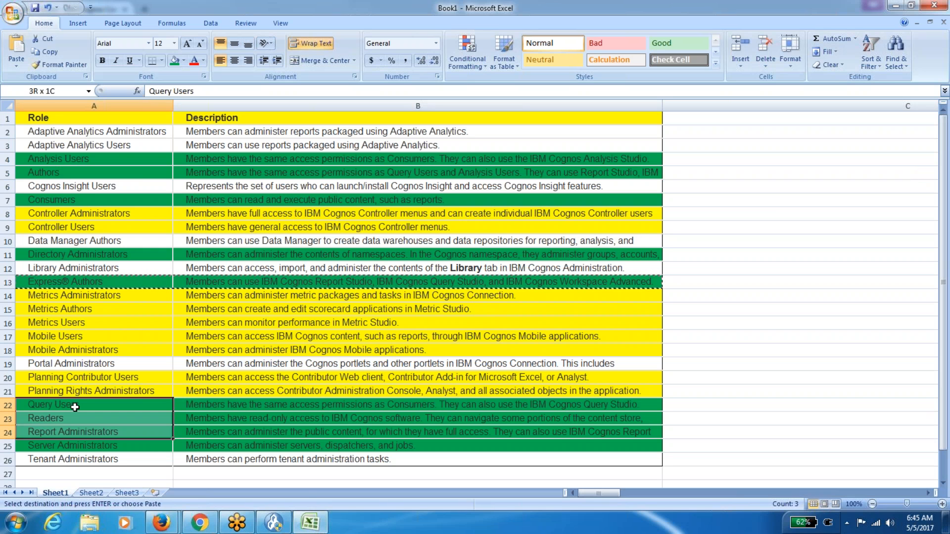
{"action": "key", "text": "shift+Right"}
{"action": "key", "text": "ctrl+c"}
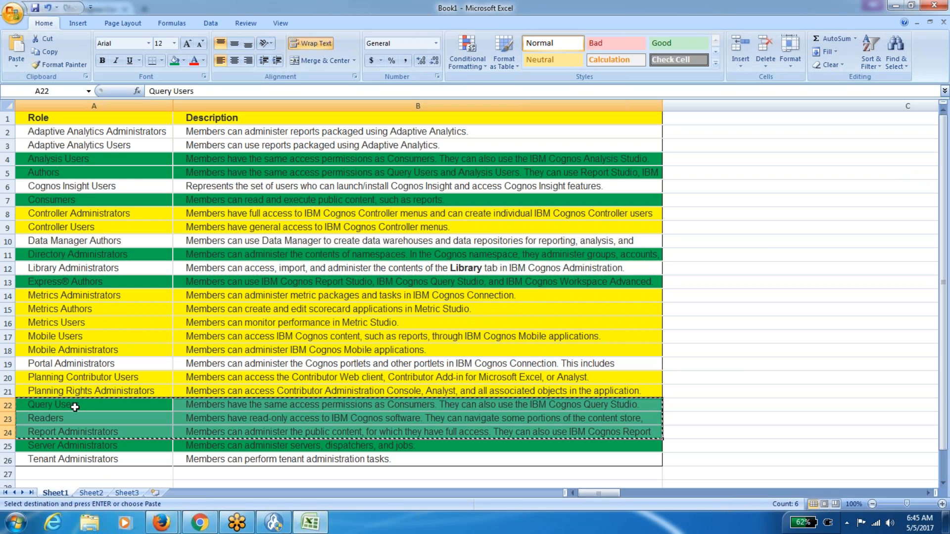
{"action": "left_click", "coordinate": [98, 494]}
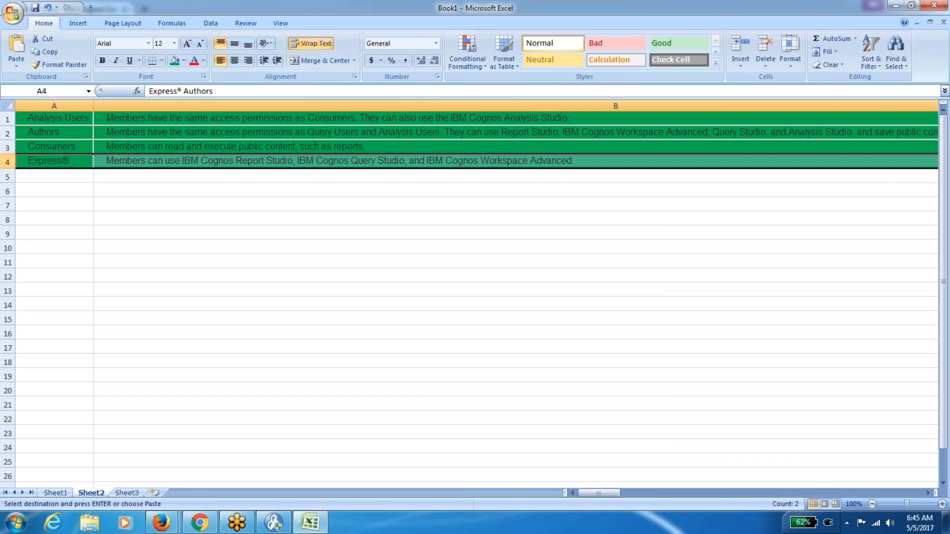
{"action": "left_click", "coordinate": [65, 178]}
{"action": "key", "text": "ctrl+v"}
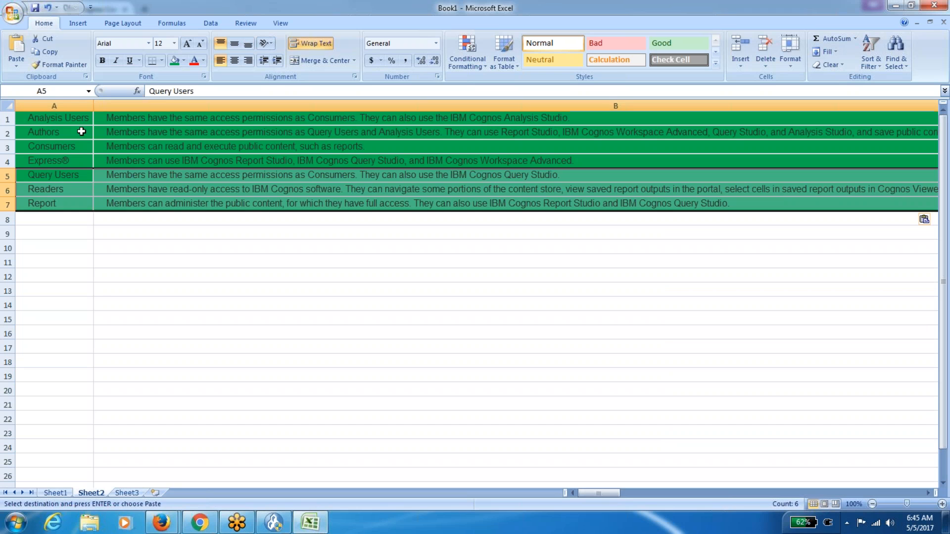
{"action": "left_click", "coordinate": [117, 289]}
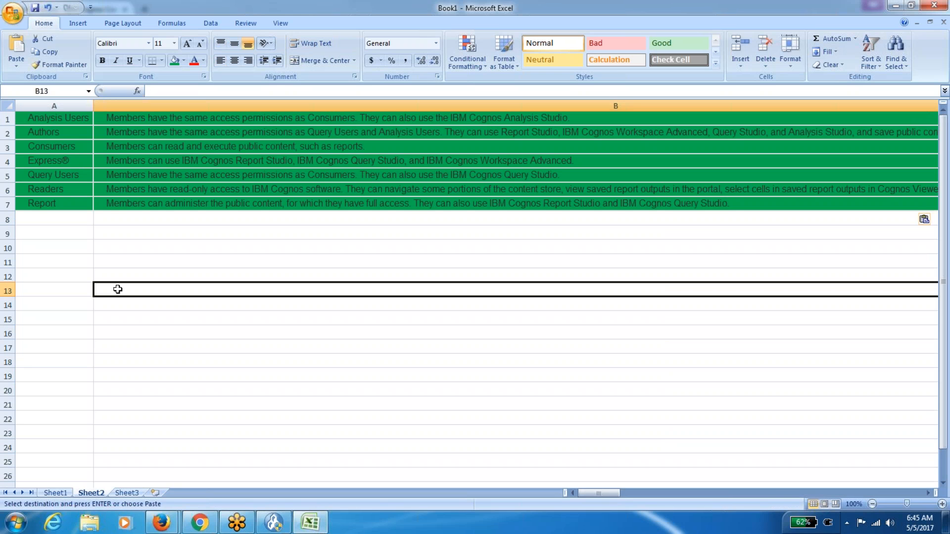
From Firefox, launch IBM Cognos Administration and open the Cognos namespace under Security.
{"action": "mouse_move", "coordinate": [163, 523]}
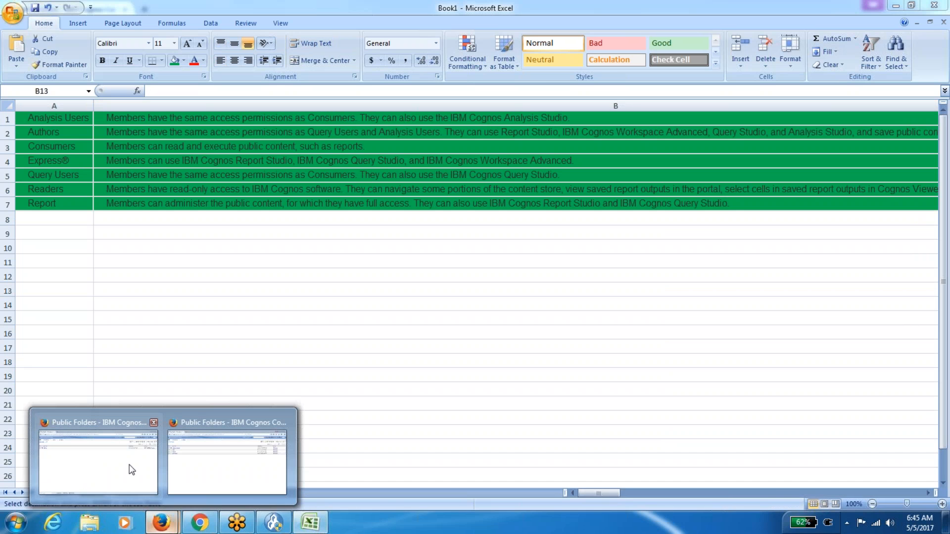
{"action": "left_click", "coordinate": [129, 466]}
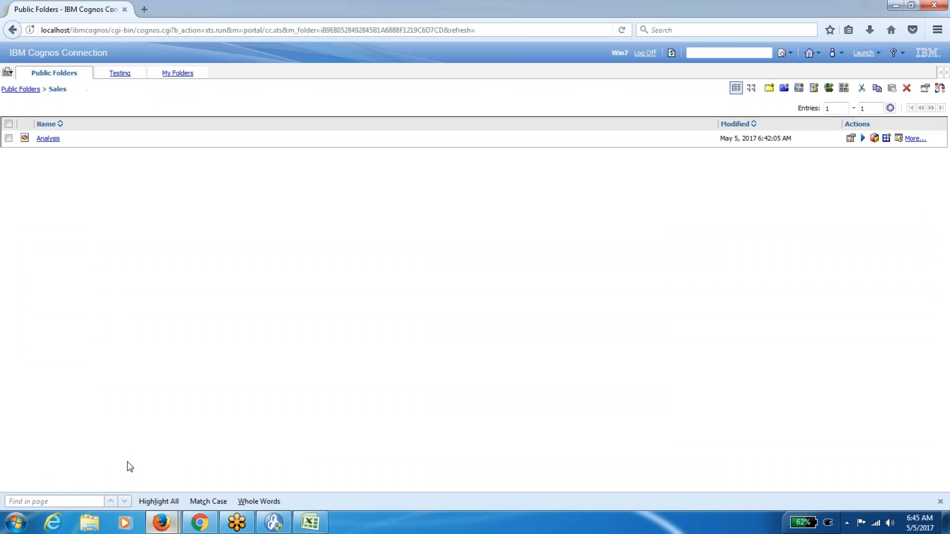
{"action": "left_click", "coordinate": [879, 55]}
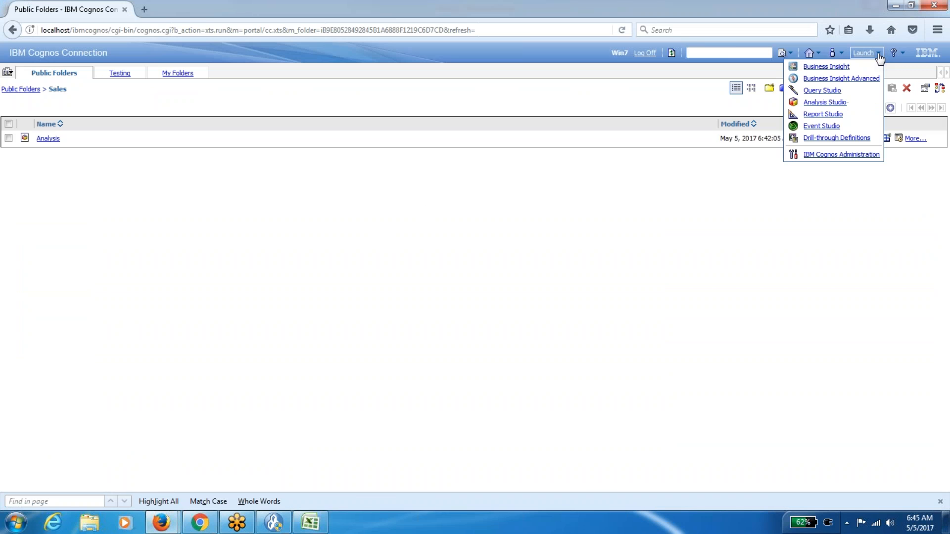
{"action": "left_click", "coordinate": [829, 158]}
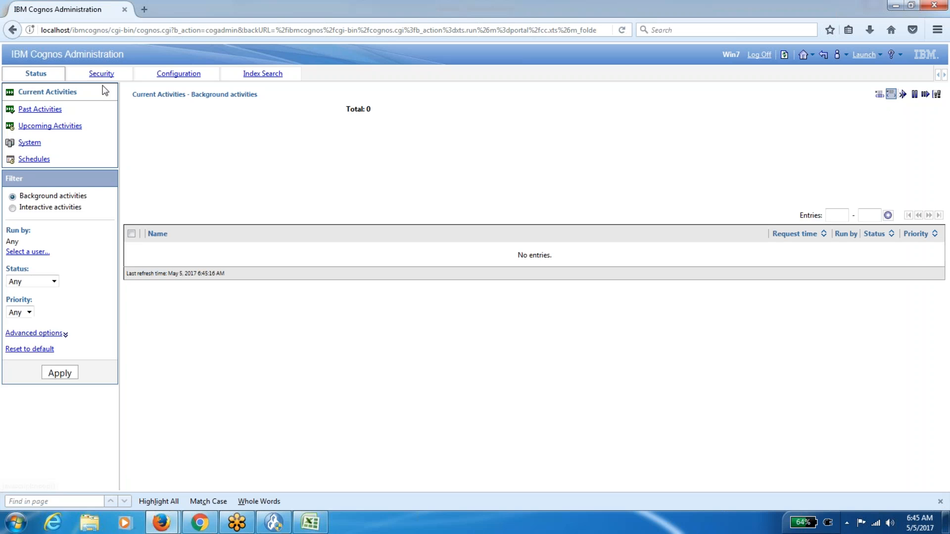
{"action": "left_click", "coordinate": [100, 76]}
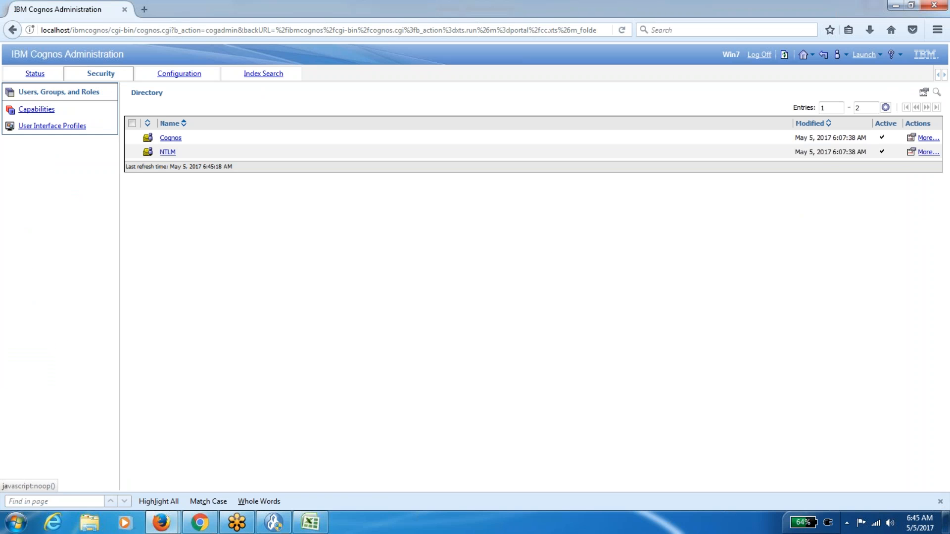
{"action": "left_click", "coordinate": [174, 140]}
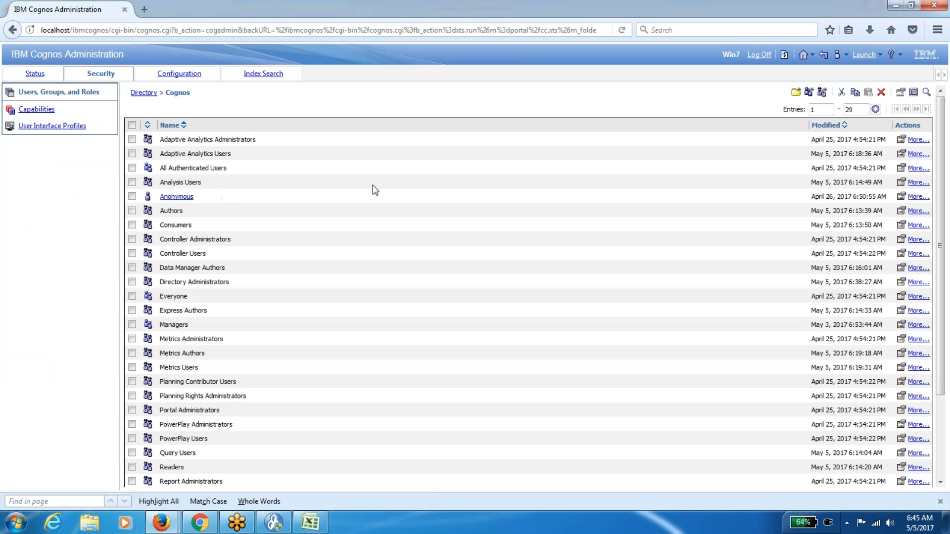
Start adding members to Analysis Users, listing individual users in the Cognos namespace.
{"action": "left_click", "coordinate": [900, 182]}
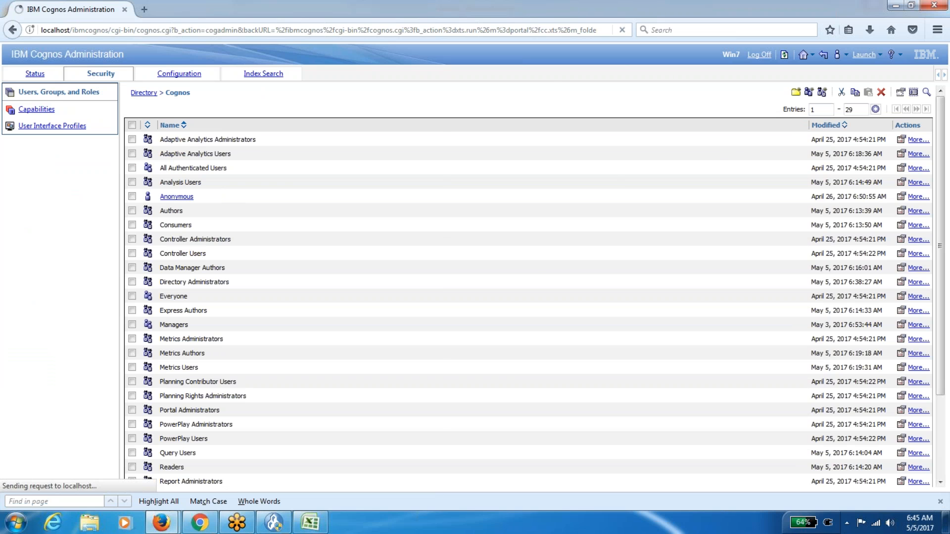
{"action": "left_click", "coordinate": [200, 117]}
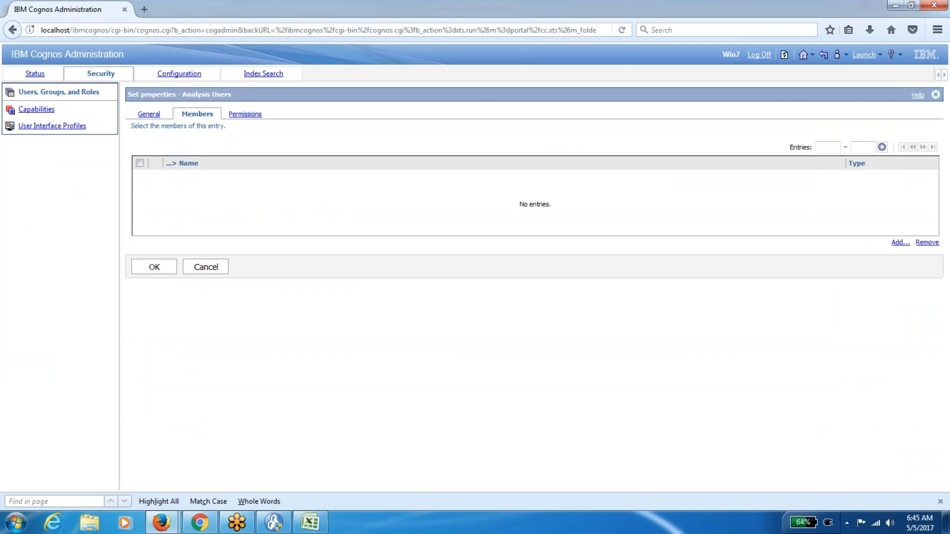
{"action": "left_click", "coordinate": [900, 242]}
{"action": "left_click", "coordinate": [178, 200]}
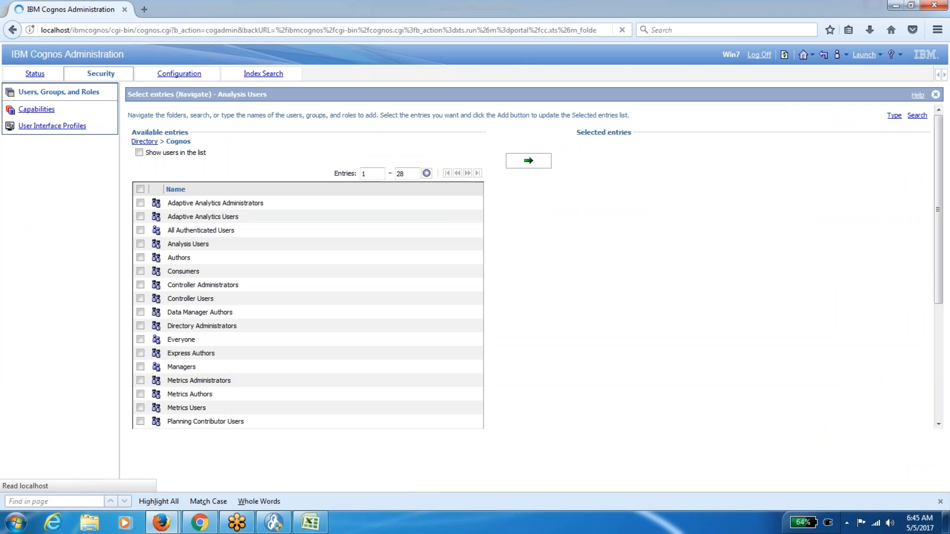
{"action": "left_click", "coordinate": [139, 152]}
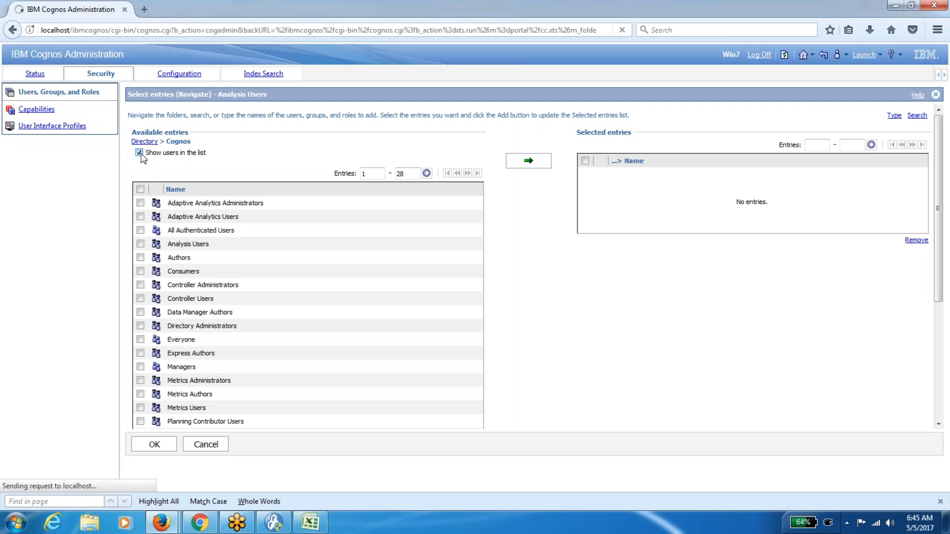
Browse the NTLM namespace and mark the Cognos user for adding.
{"action": "scroll", "coordinate": [194, 374], "scroll_direction": "down", "scroll_amount": 6}
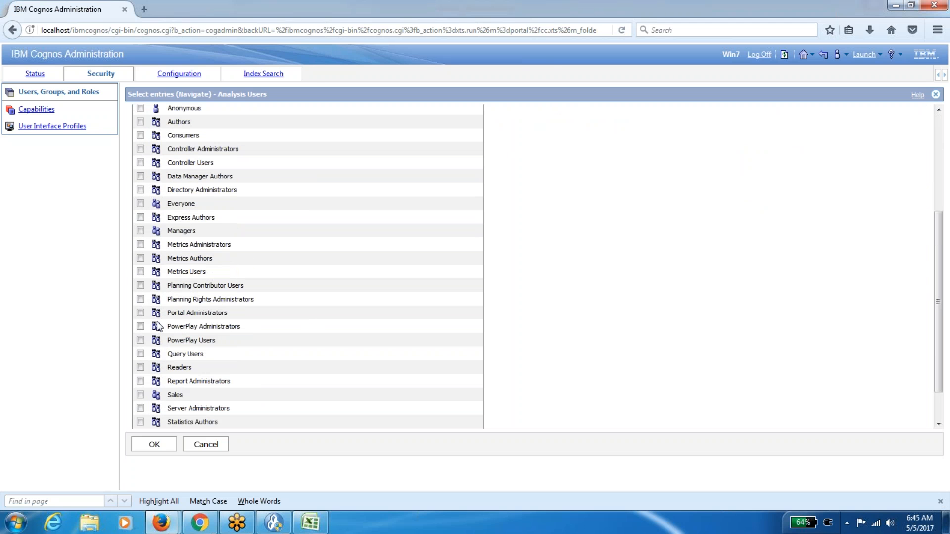
{"action": "scroll", "coordinate": [156, 326], "scroll_direction": "down", "scroll_amount": 2}
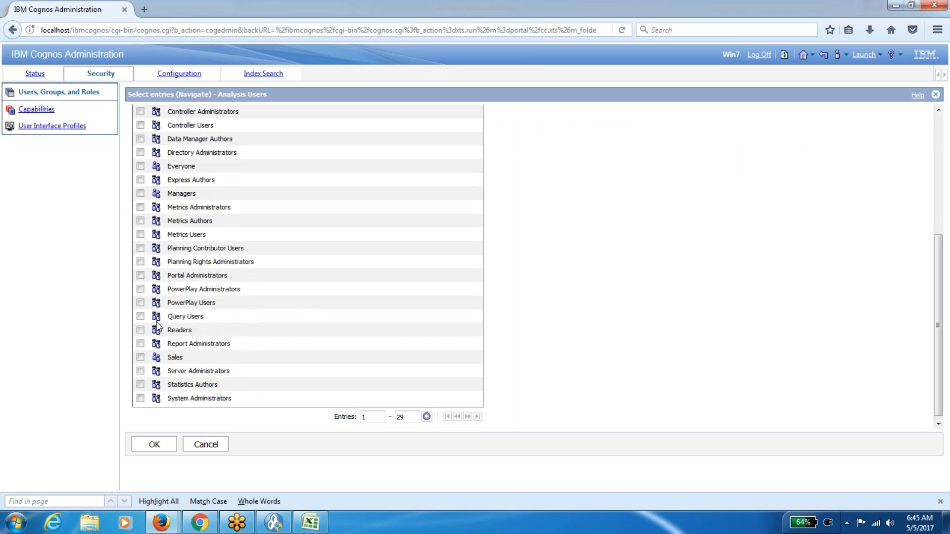
{"action": "scroll", "coordinate": [156, 326], "scroll_direction": "up", "scroll_amount": 2}
{"action": "scroll", "coordinate": [307, 267], "scroll_direction": "up", "scroll_amount": 4}
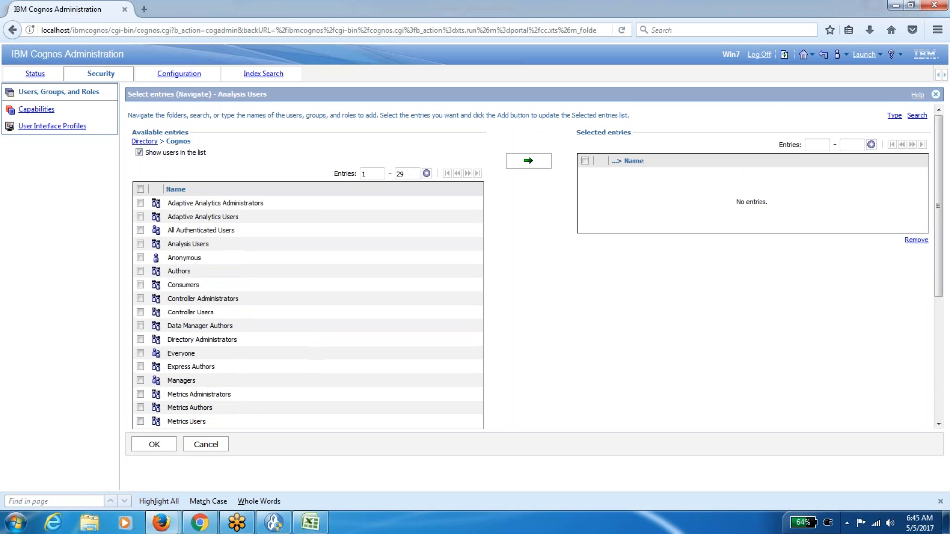
{"action": "left_click", "coordinate": [144, 142]}
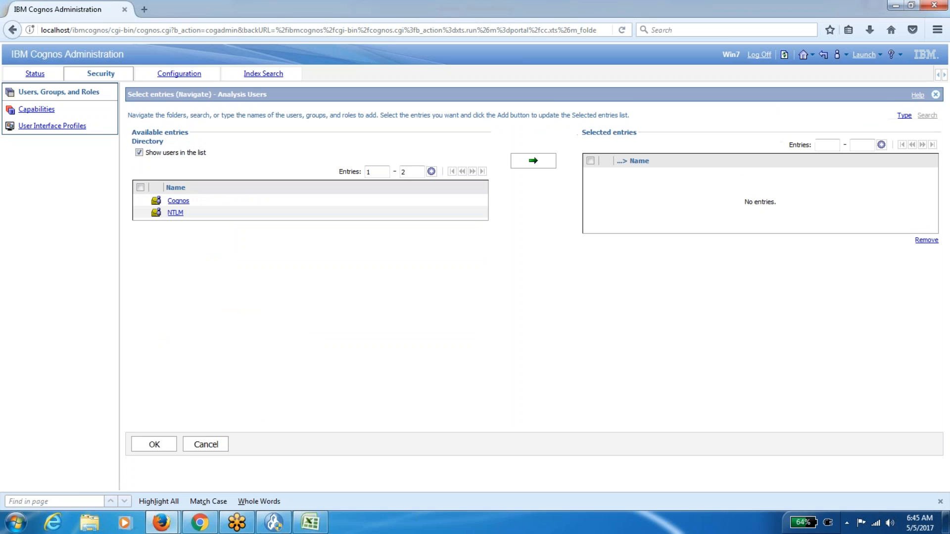
{"action": "left_click", "coordinate": [174, 213]}
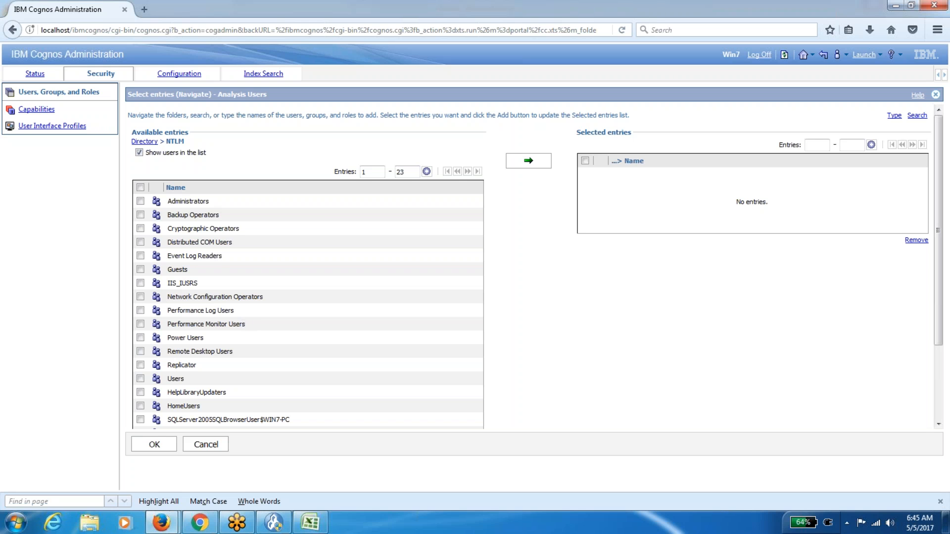
{"action": "scroll", "coordinate": [307, 297], "scroll_direction": "down", "scroll_amount": 3}
{"action": "left_click", "coordinate": [140, 386]}
{"action": "left_click_drag", "start_coordinate": [938, 267], "coordinate": [941, 148]}
{"action": "left_click", "coordinate": [531, 161]}
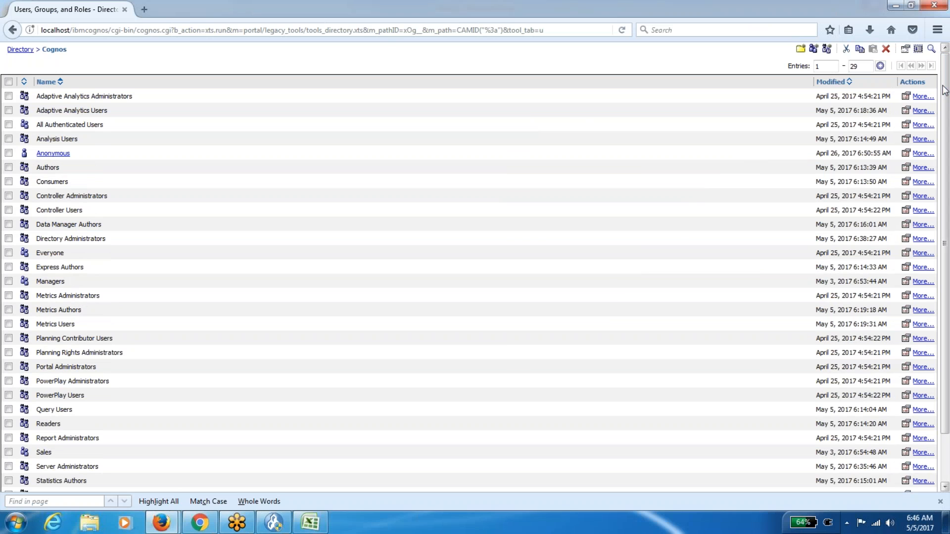
Return to IBM Cognos Administration and reopen the Cognos namespace's groups and roles.
{"action": "left_click", "coordinate": [13, 30]}
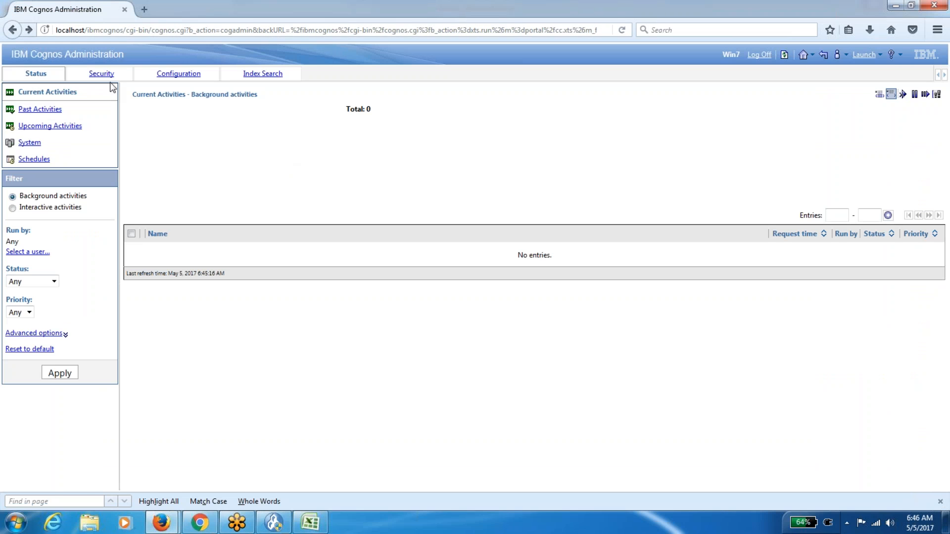
{"action": "left_click", "coordinate": [106, 76]}
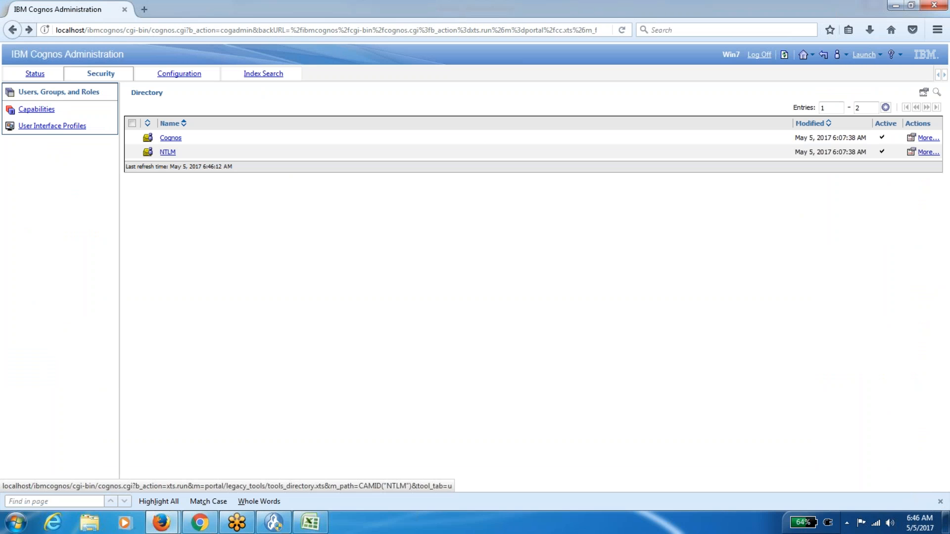
{"action": "left_click", "coordinate": [174, 140]}
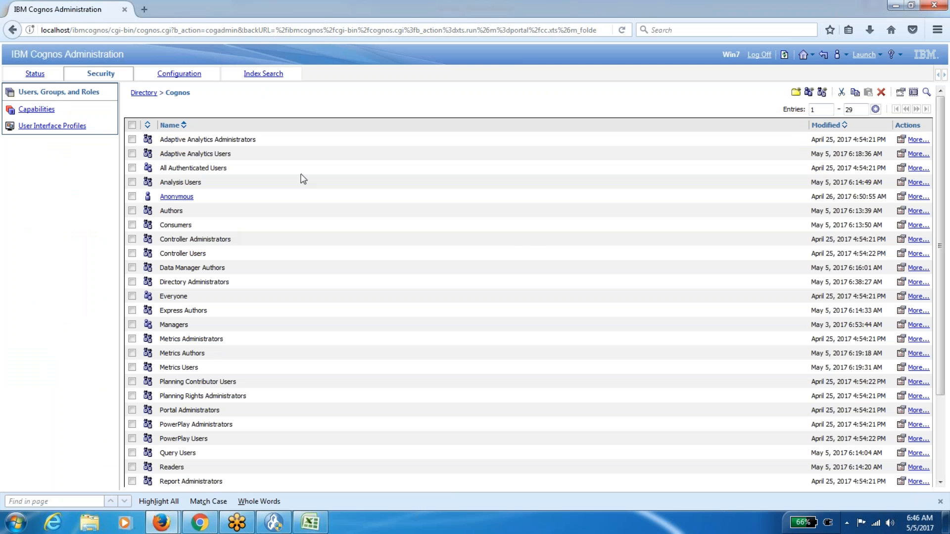
Open the Analysis Users role's Members tab and browse the NTLM directory, showing users.
{"action": "left_click", "coordinate": [900, 183]}
{"action": "left_click", "coordinate": [198, 115]}
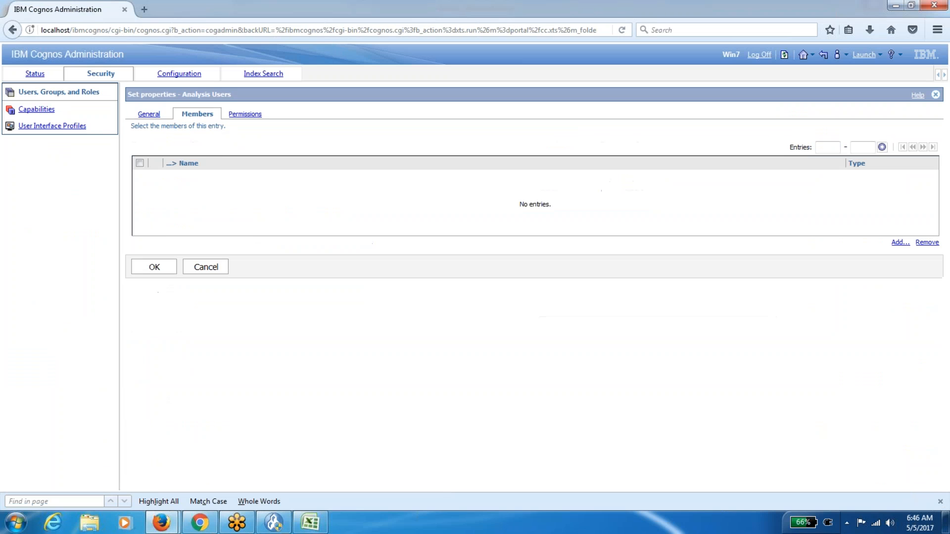
{"action": "left_click", "coordinate": [898, 242]}
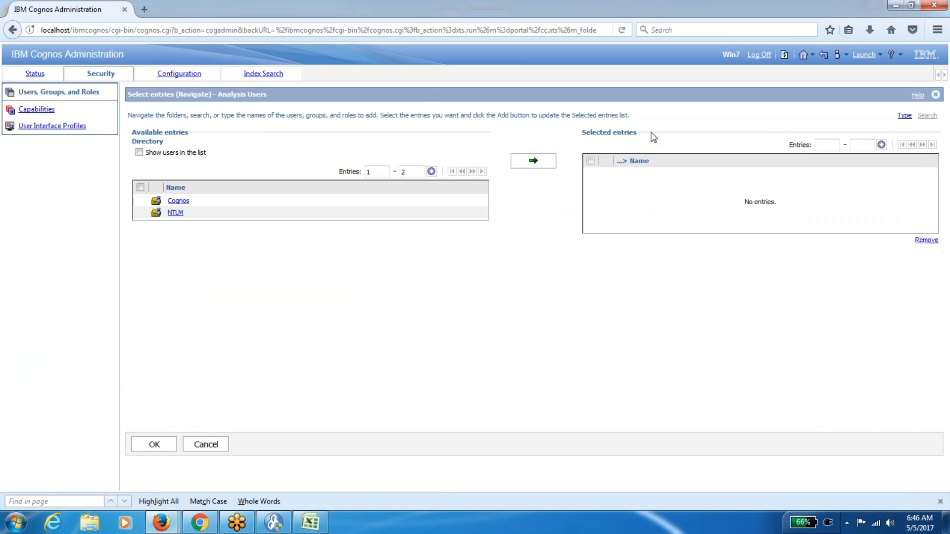
{"action": "left_click", "coordinate": [178, 213]}
{"action": "left_click", "coordinate": [139, 152]}
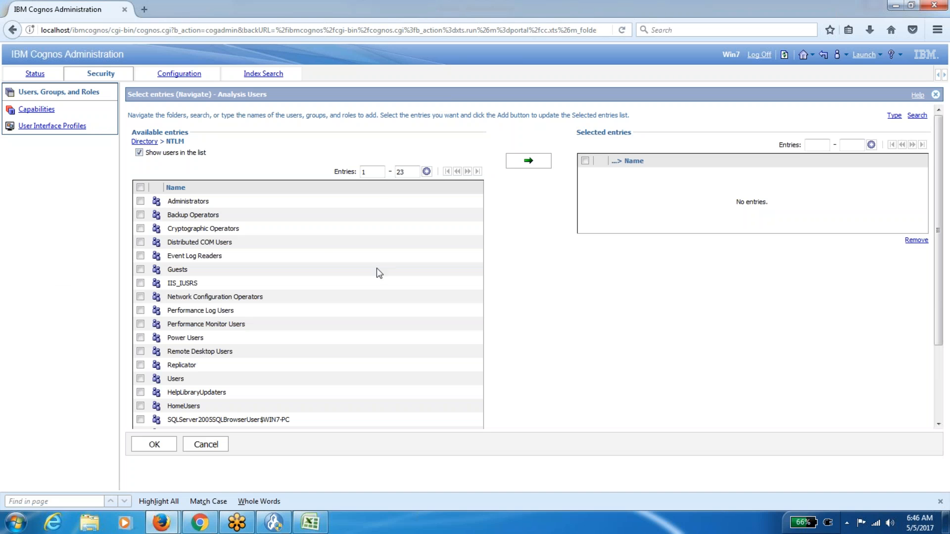
Select the Cognos user, move it into the selected entries, and confirm with OK twice.
{"action": "left_click_drag", "start_coordinate": [939, 230], "coordinate": [940, 284]}
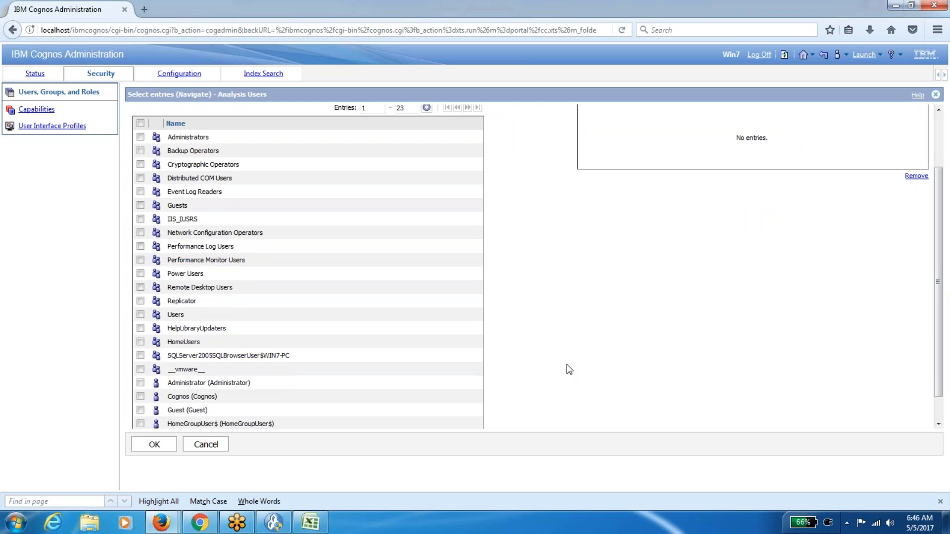
{"action": "left_click", "coordinate": [140, 396]}
{"action": "scroll", "coordinate": [940, 235], "scroll_direction": "up", "scroll_amount": 3}
{"action": "left_click", "coordinate": [544, 159]}
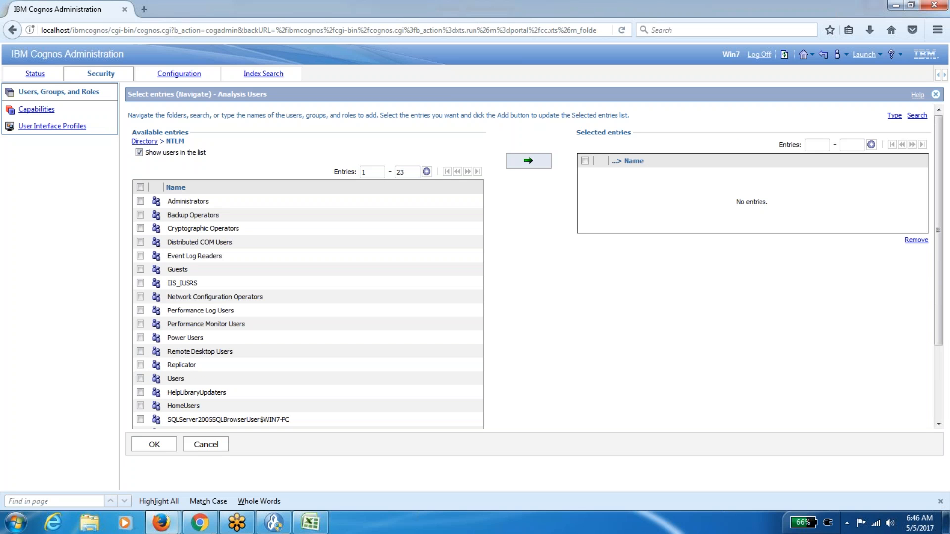
{"action": "left_click", "coordinate": [534, 163]}
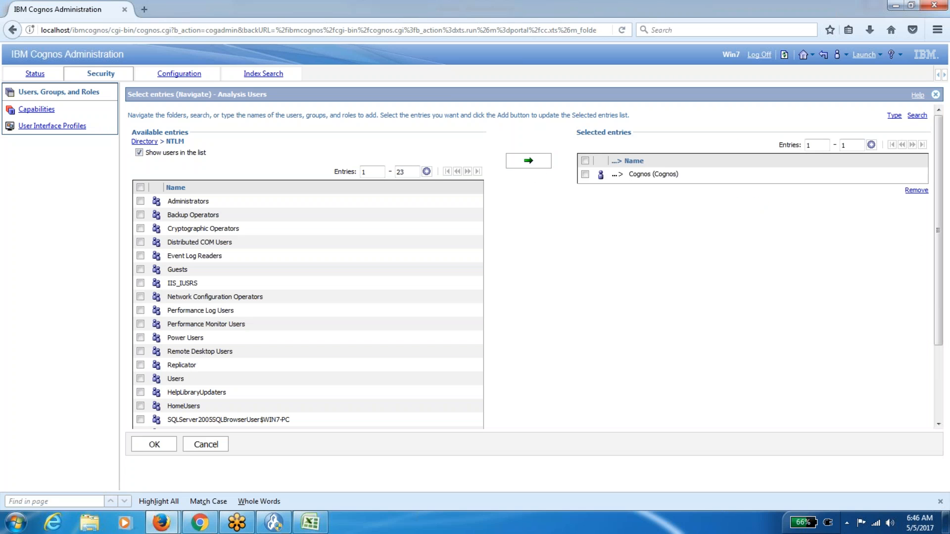
{"action": "left_click", "coordinate": [154, 445]}
{"action": "left_click", "coordinate": [154, 216]}
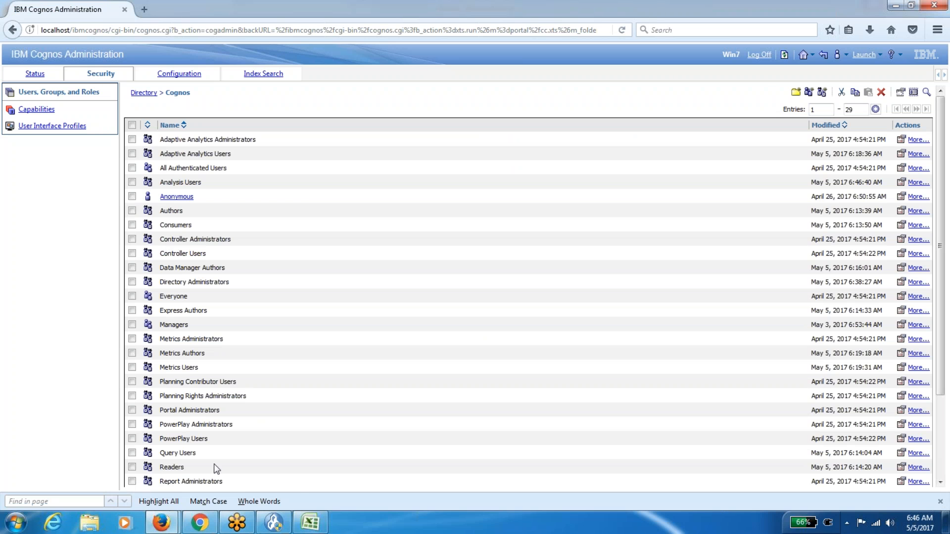
In the Cognos Connection window, refresh the portal, check the Launch menu, and log off.
{"action": "mouse_move", "coordinate": [161, 523]}
{"action": "left_click", "coordinate": [238, 467]}
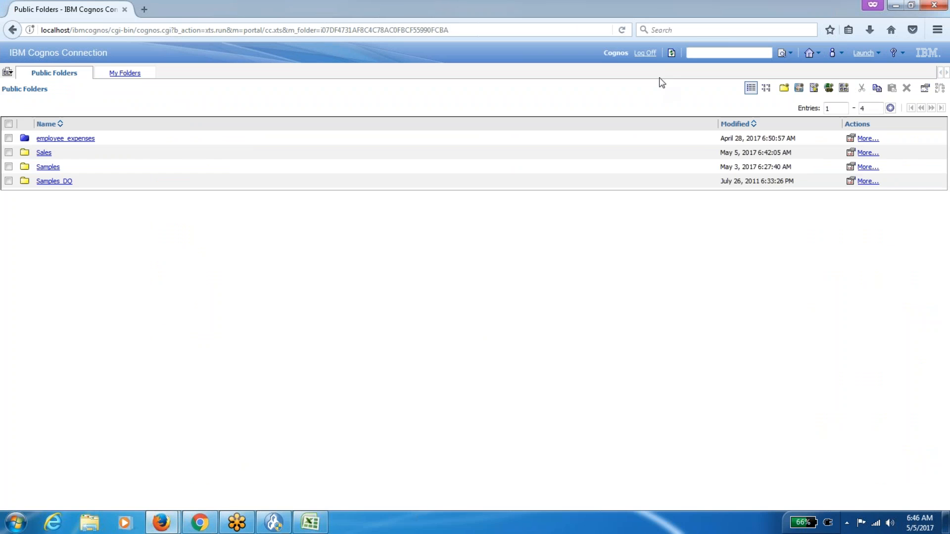
{"action": "left_click", "coordinate": [671, 53]}
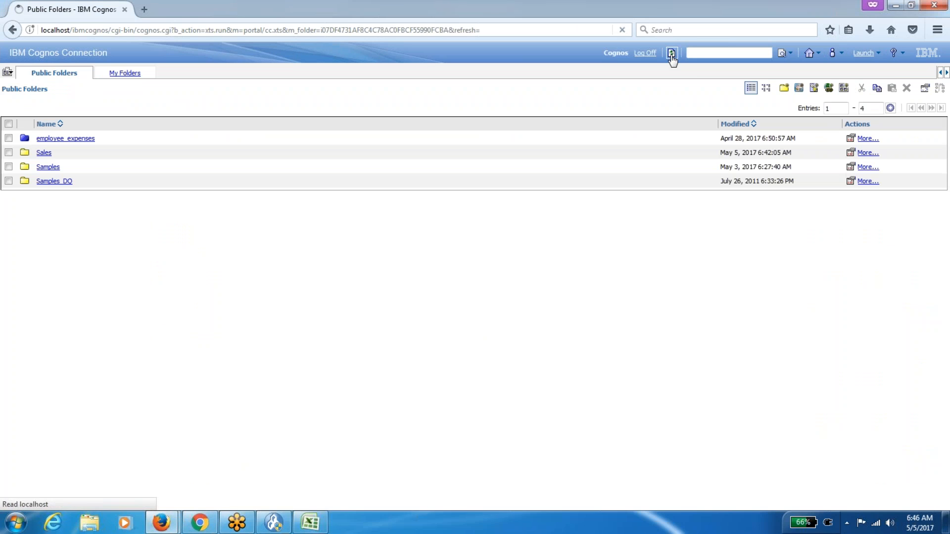
{"action": "left_click", "coordinate": [876, 54]}
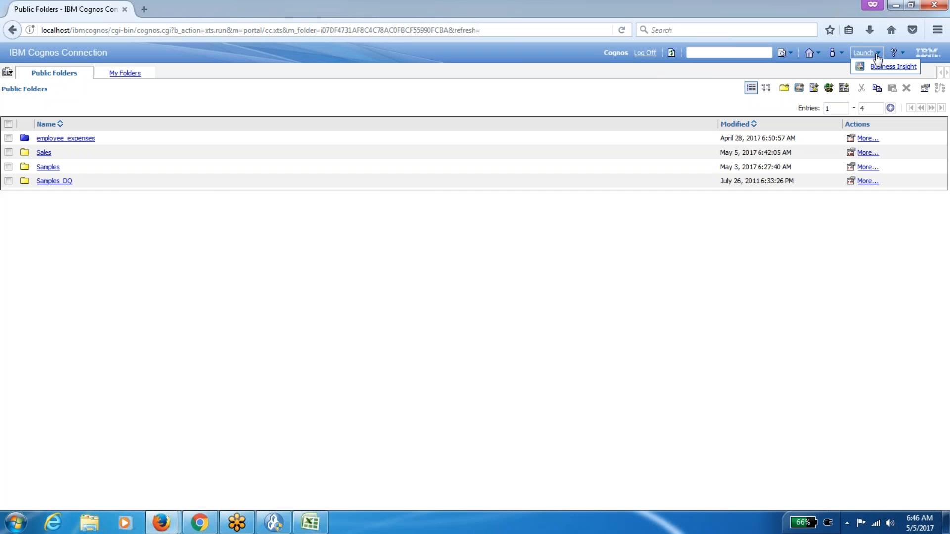
{"action": "left_click", "coordinate": [645, 54]}
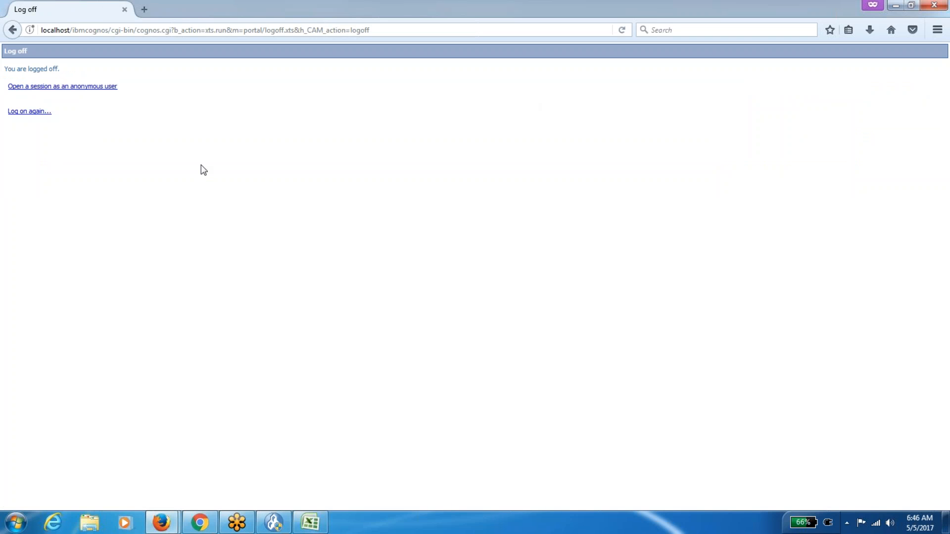
Log back on with user ID cognos and its password, then go to My home.
{"action": "left_click", "coordinate": [45, 113]}
{"action": "left_click", "coordinate": [429, 246]}
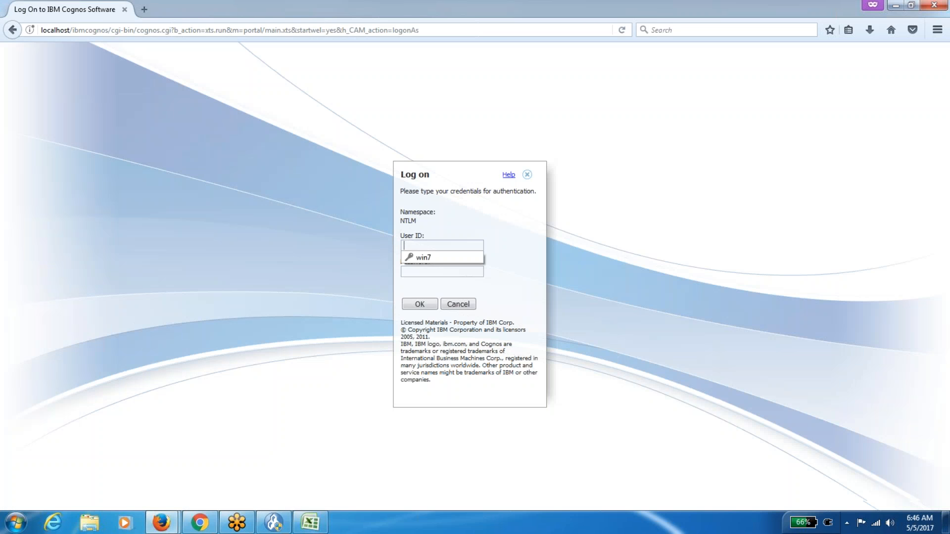
{"action": "type", "text": "cognos"}
{"action": "key", "text": "Tab"}
{"action": "type", "text": "c"}
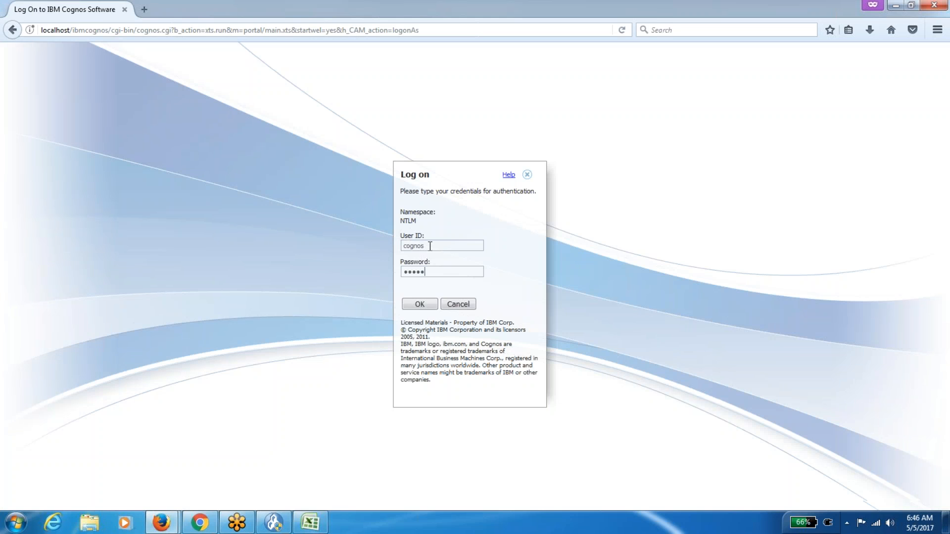
{"action": "left_click", "coordinate": [418, 304]}
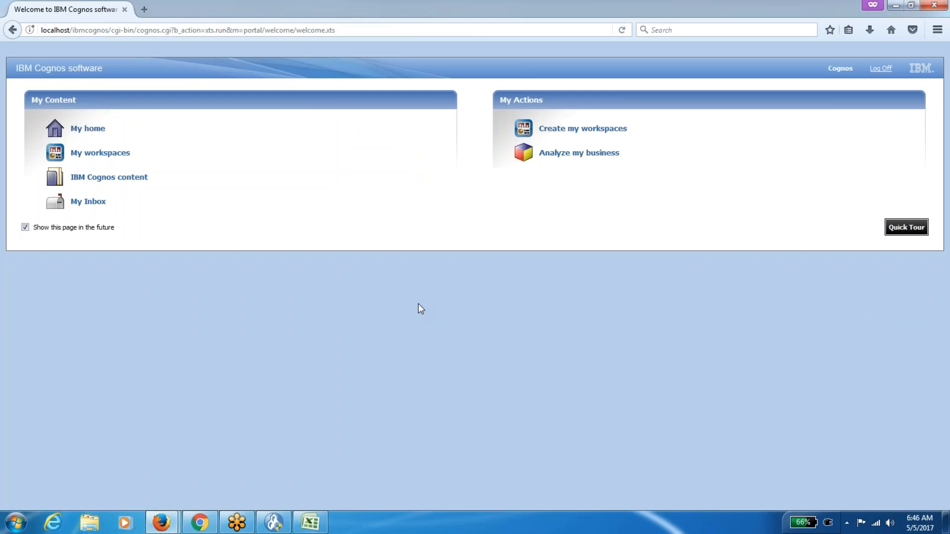
{"action": "left_click", "coordinate": [142, 145]}
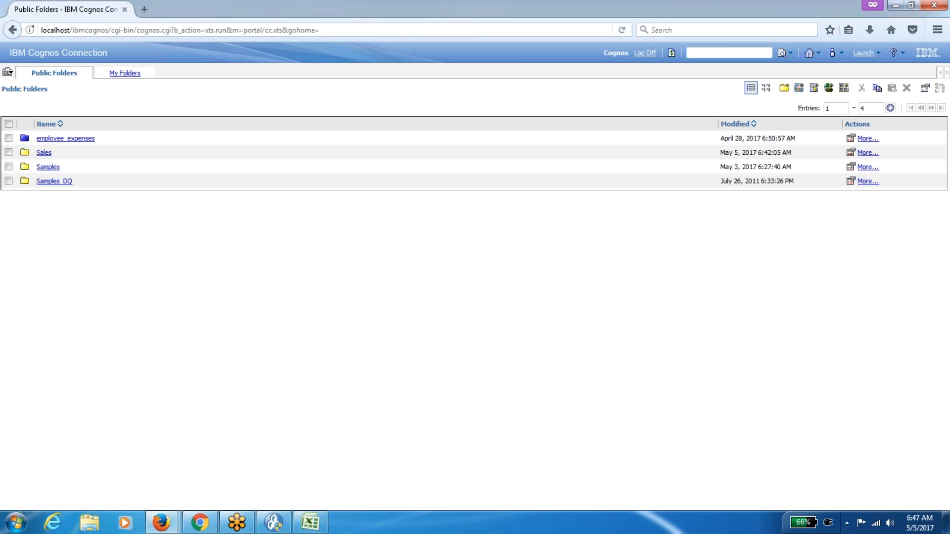
Open the Sales folder, check the Analysis Users description in Excel, then open the Analysis entry.
{"action": "left_click", "coordinate": [42, 153]}
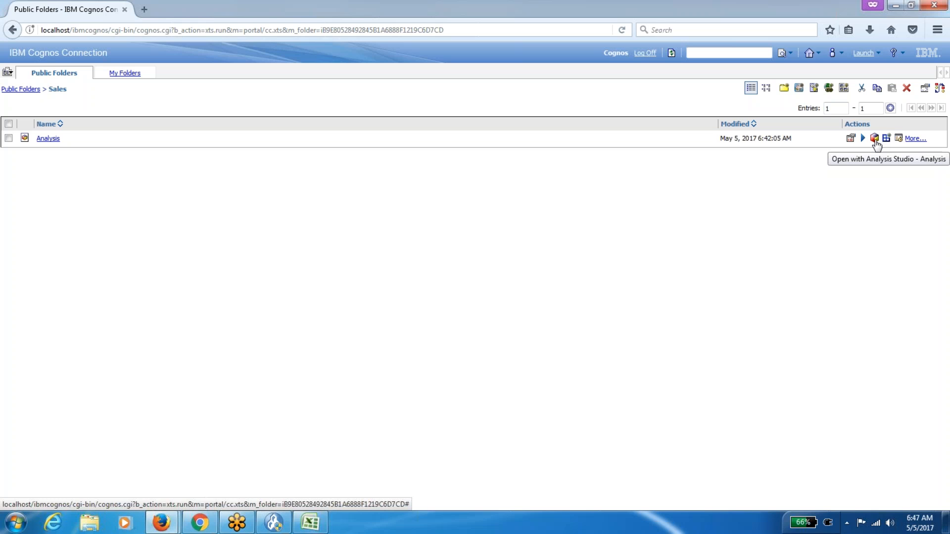
{"action": "left_click", "coordinate": [312, 523]}
{"action": "left_click", "coordinate": [75, 121]}
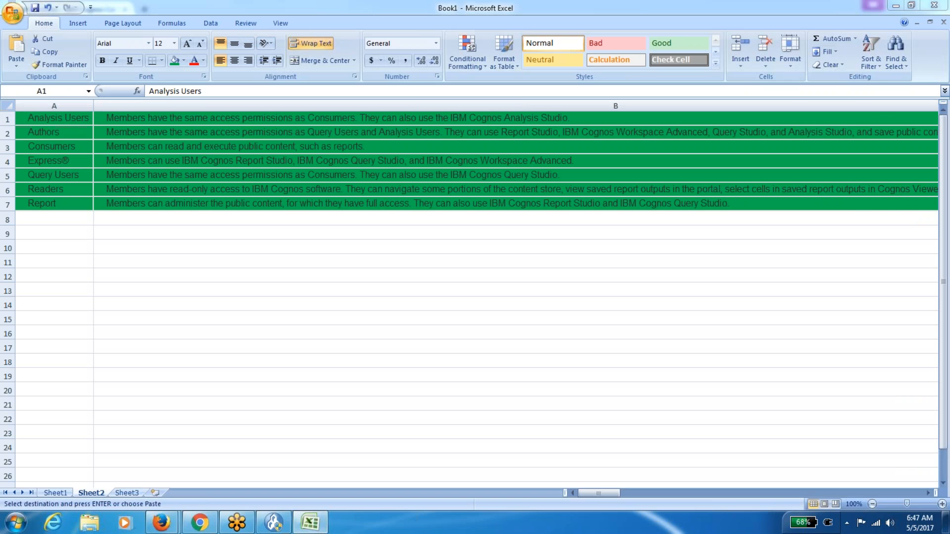
{"action": "key", "text": "alt+Tab"}
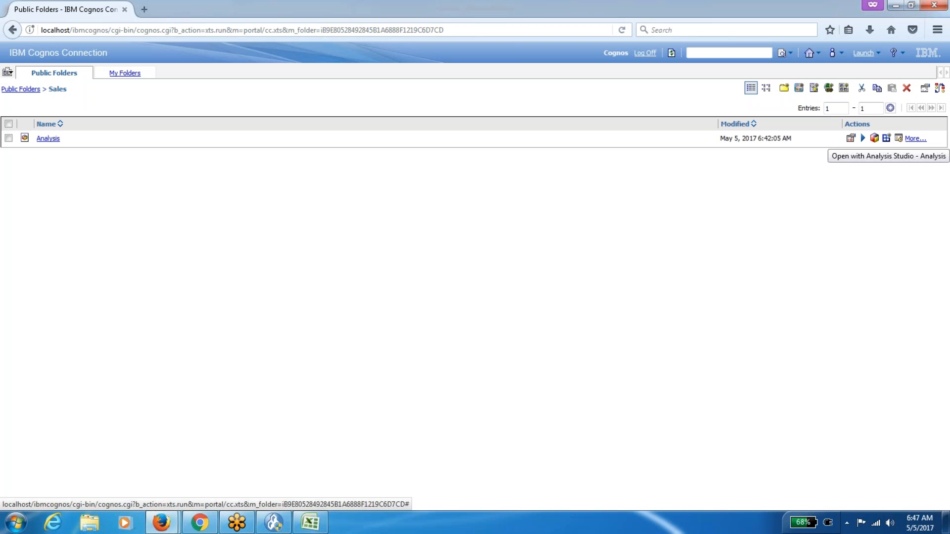
{"action": "left_click", "coordinate": [874, 138]}
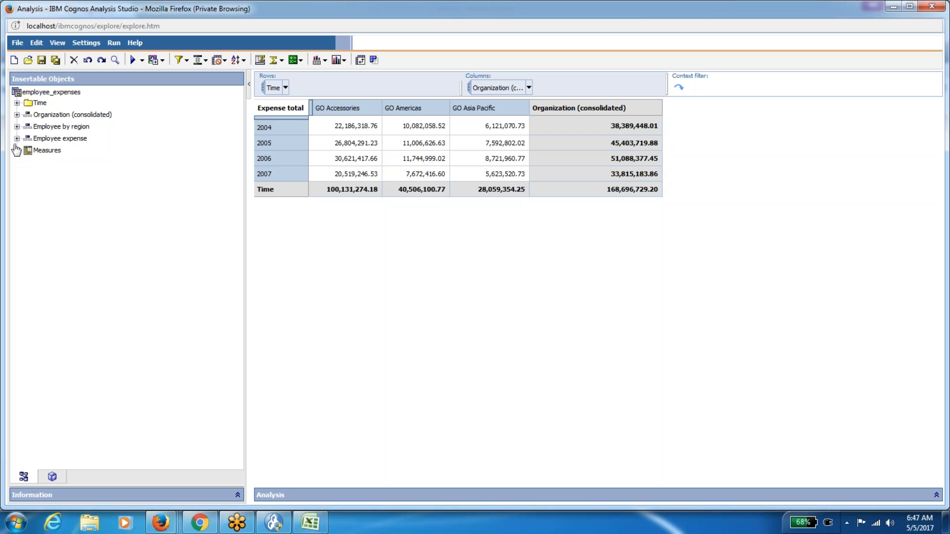
Drag Employee by region under the Time rows, splitting each year into five regions, and save.
{"action": "left_click", "coordinate": [16, 128]}
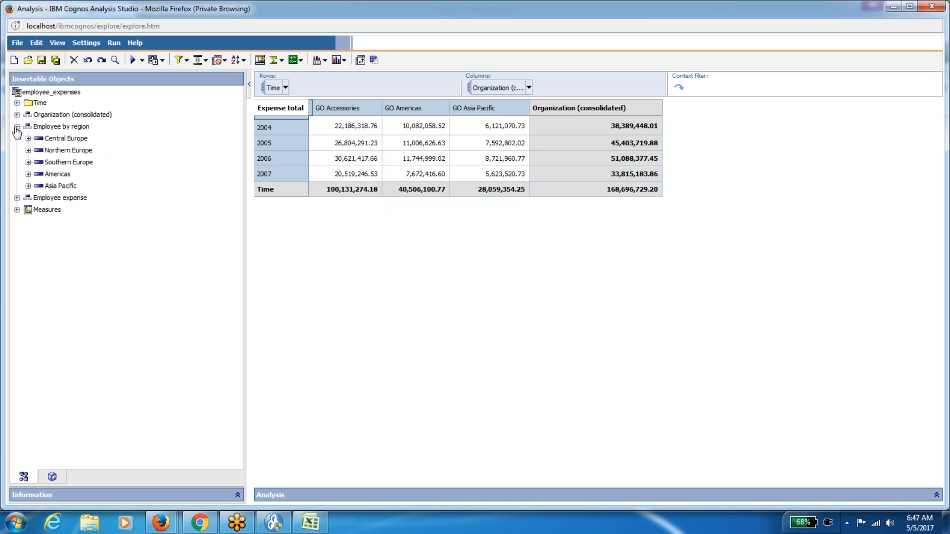
{"action": "left_click", "coordinate": [17, 115]}
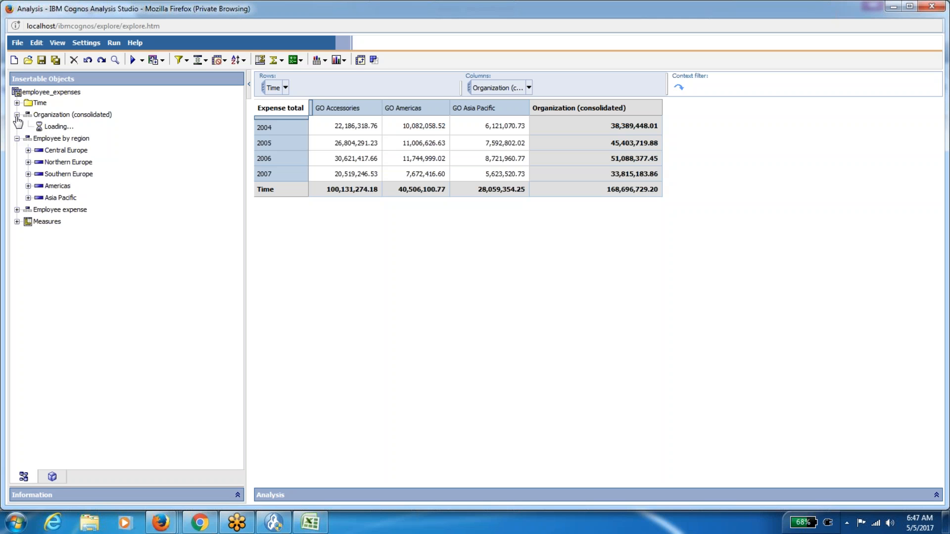
{"action": "left_click", "coordinate": [17, 115]}
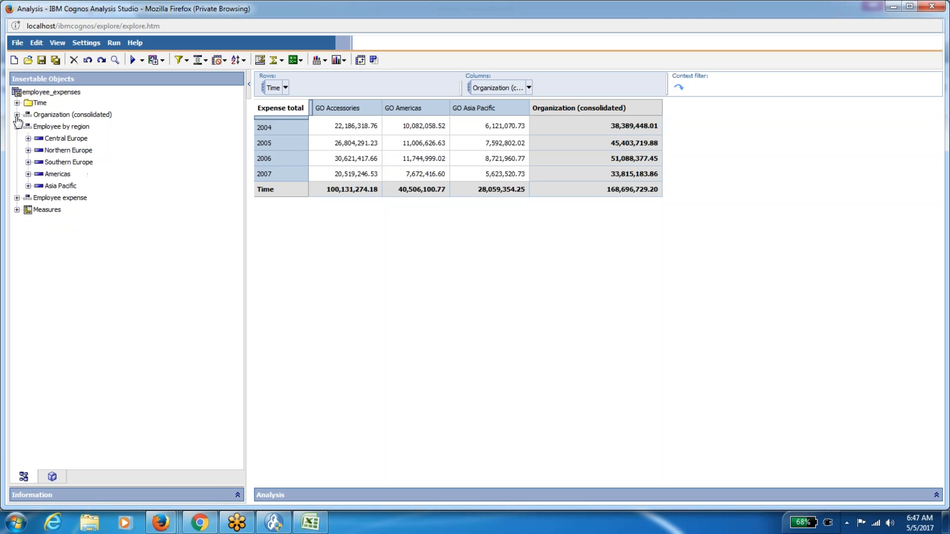
{"action": "left_click_drag", "start_coordinate": [58, 126], "coordinate": [309, 144]}
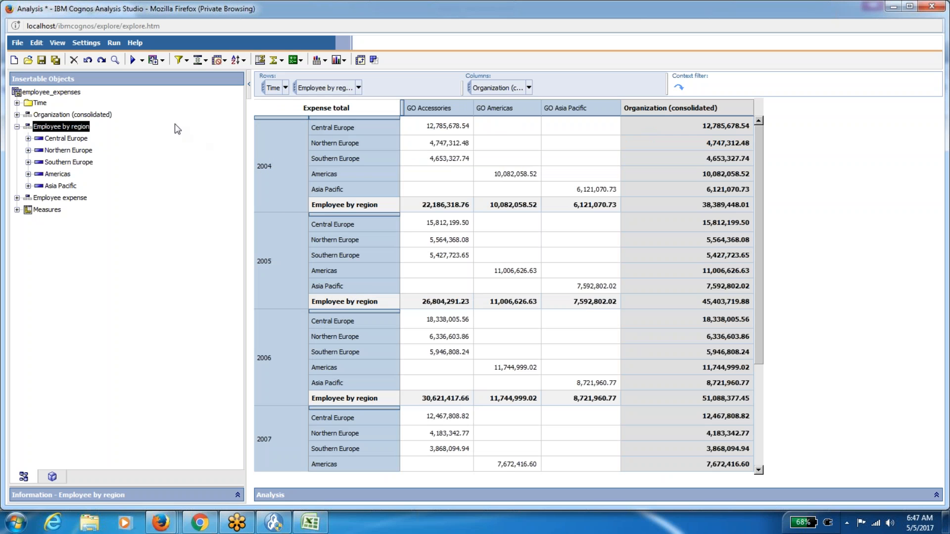
{"action": "left_click", "coordinate": [41, 60]}
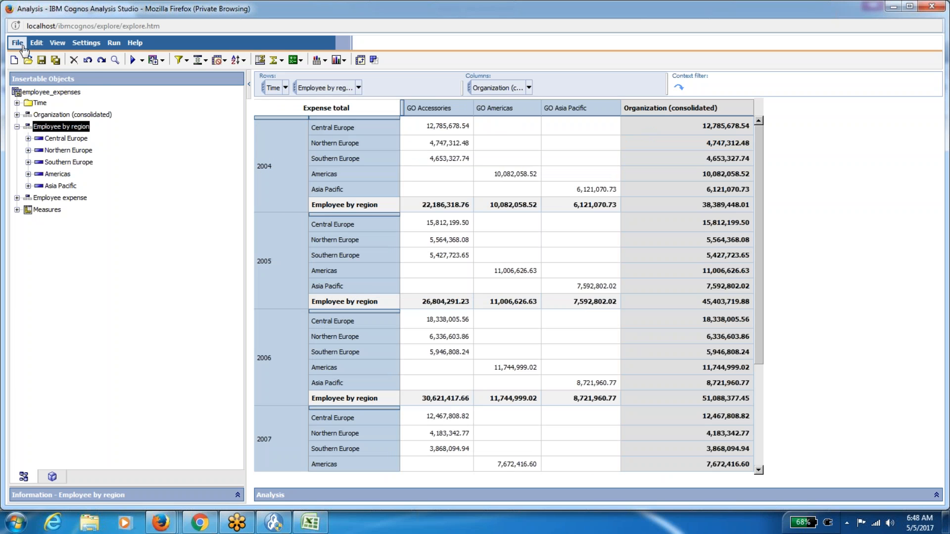
{"action": "left_click", "coordinate": [22, 46]}
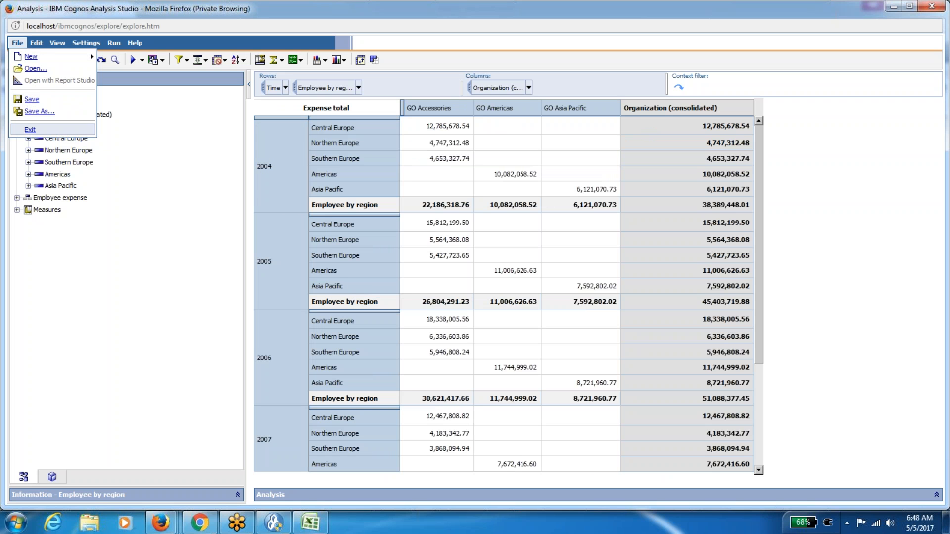
Close Analysis Studio and run the saved Analysis report with options in Cognos Viewer.
{"action": "left_click", "coordinate": [29, 129]}
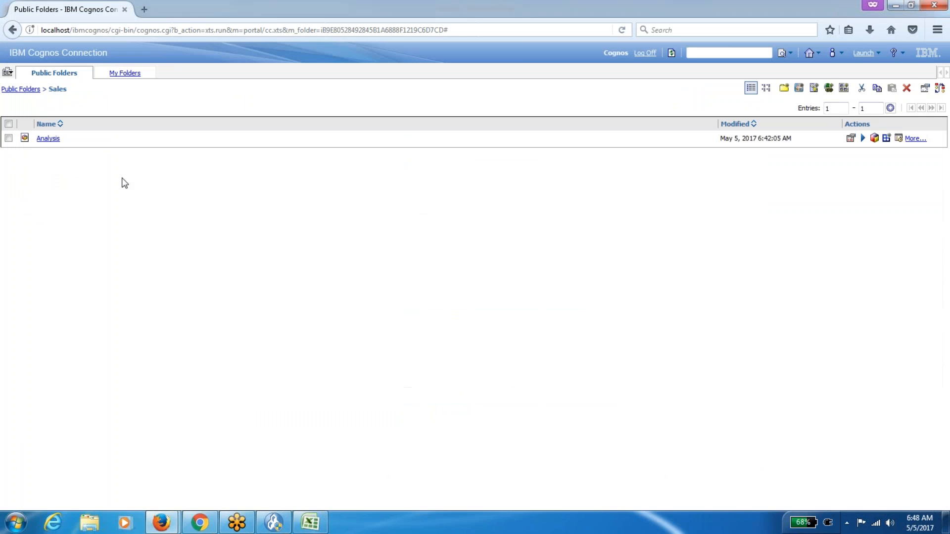
{"action": "left_click", "coordinate": [52, 139]}
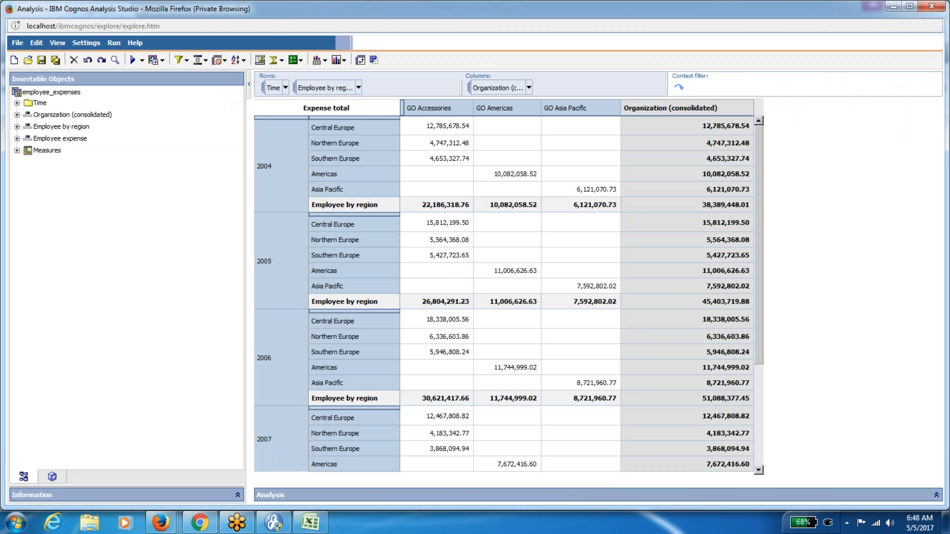
{"action": "right_click", "coordinate": [297, 10]}
{"action": "left_click", "coordinate": [324, 87]}
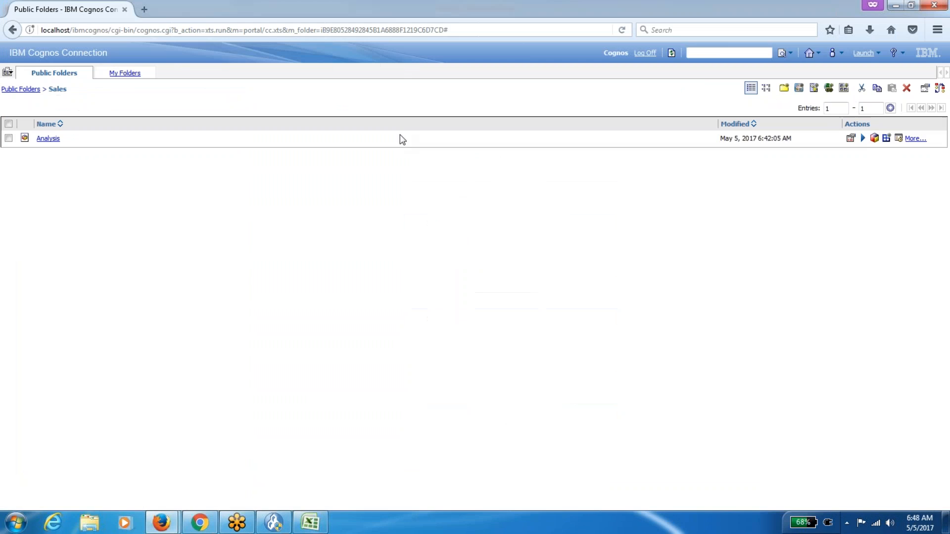
{"action": "left_click", "coordinate": [862, 139]}
{"action": "left_click", "coordinate": [32, 332]}
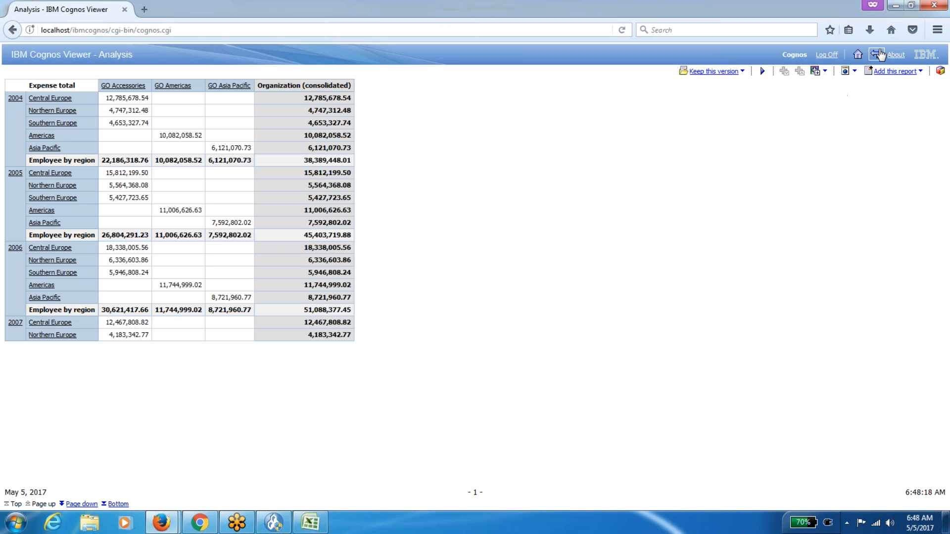
Leave the Analysis report and switch to the Cognos Administration window.
{"action": "left_click", "coordinate": [877, 54]}
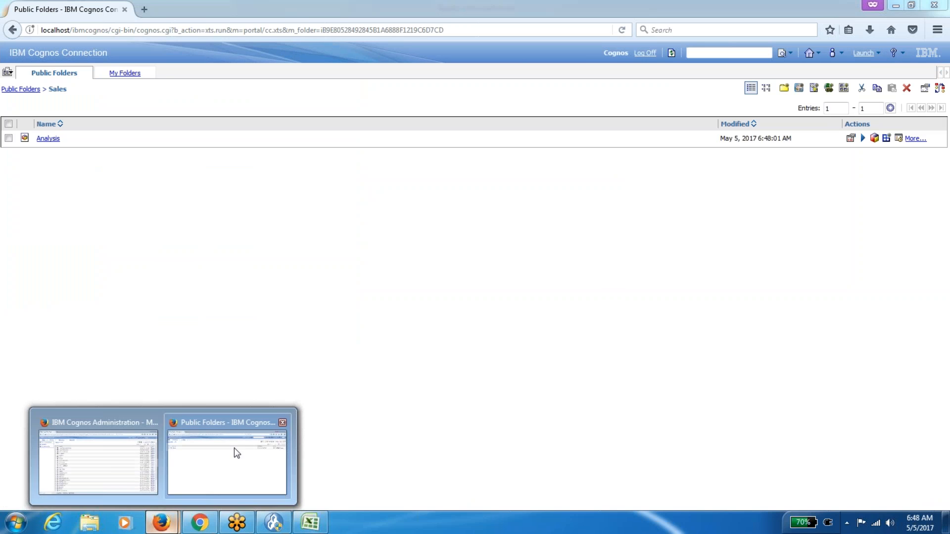
{"action": "left_click", "coordinate": [244, 447]}
{"action": "mouse_move", "coordinate": [161, 523]}
{"action": "left_click", "coordinate": [121, 483]}
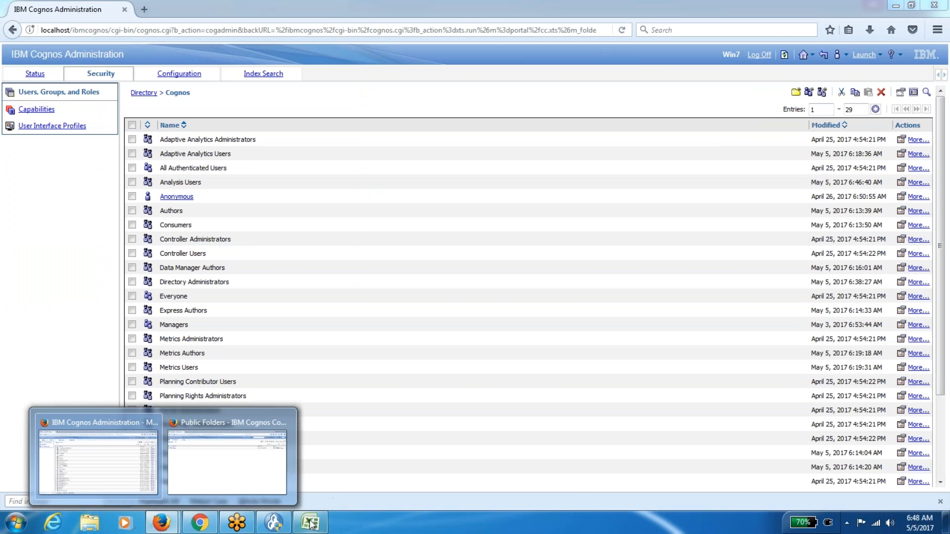
Check the Analysis Users description in Excel, then return to Cognos Administration.
{"action": "left_click", "coordinate": [310, 522]}
{"action": "key", "text": "Right"}
{"action": "key", "text": "Left"}
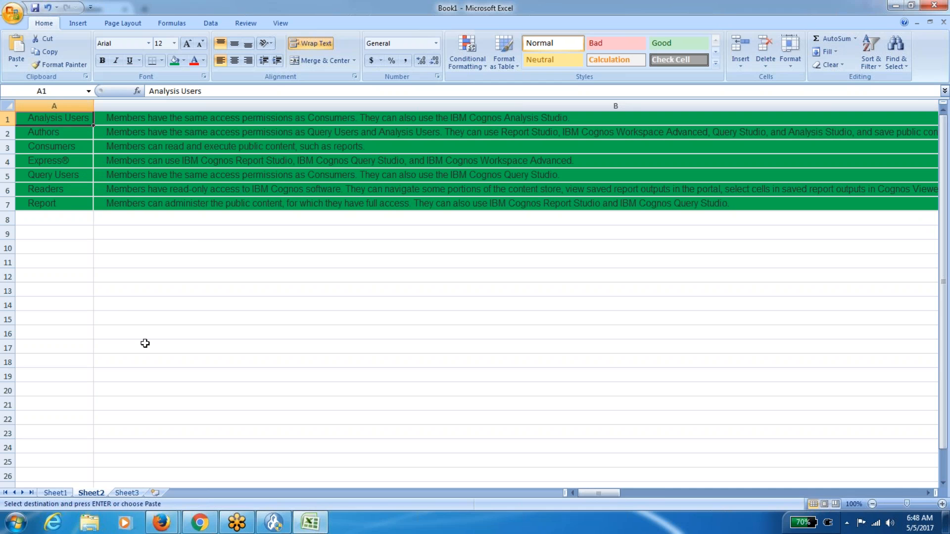
{"action": "mouse_move", "coordinate": [161, 522]}
{"action": "left_click", "coordinate": [127, 482]}
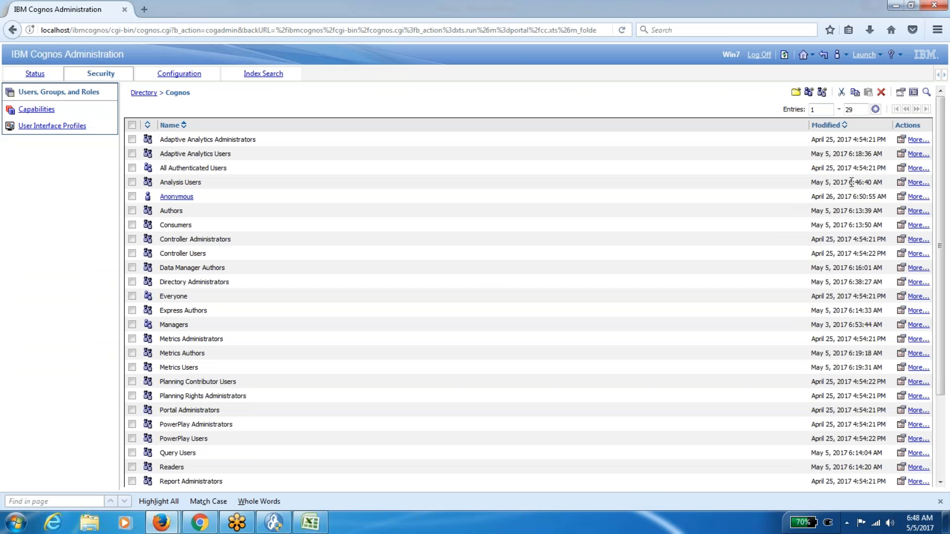
Remove the Cognos user from the Analysis Users role's members and save.
{"action": "left_click", "coordinate": [900, 182]}
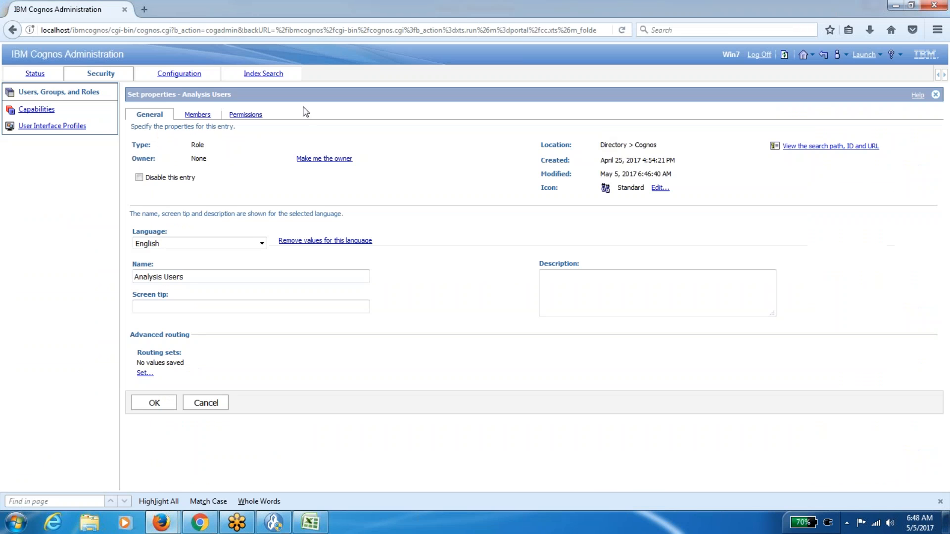
{"action": "left_click", "coordinate": [197, 114]}
{"action": "left_click", "coordinate": [140, 177]}
{"action": "left_click", "coordinate": [933, 194]}
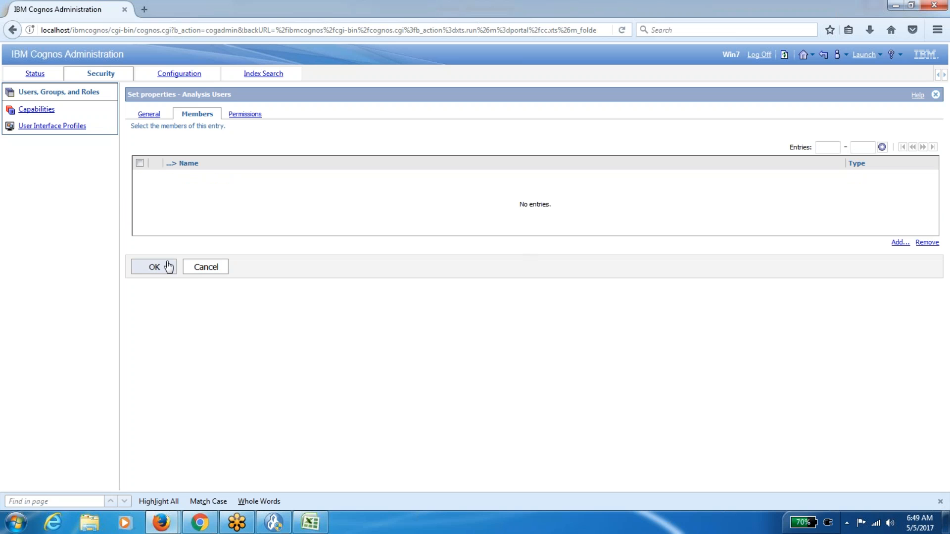
{"action": "left_click", "coordinate": [168, 267]}
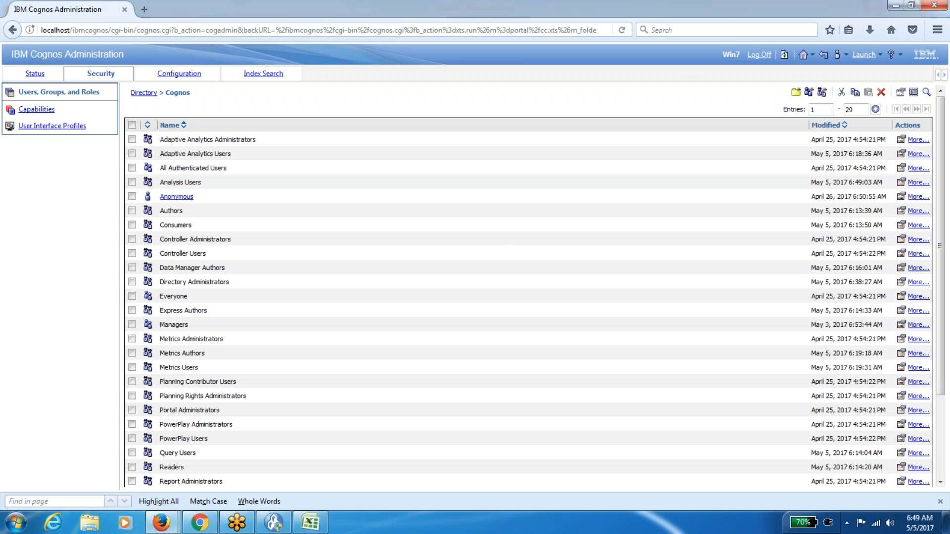
Log off the Cognos portal, then switch to the Excel role list.
{"action": "mouse_move", "coordinate": [162, 522]}
{"action": "left_click", "coordinate": [225, 468]}
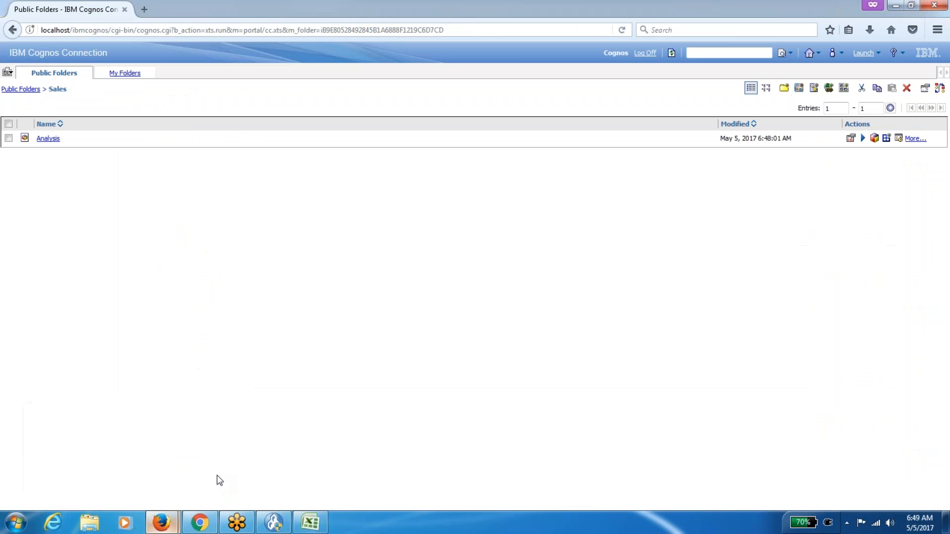
{"action": "left_click", "coordinate": [646, 54]}
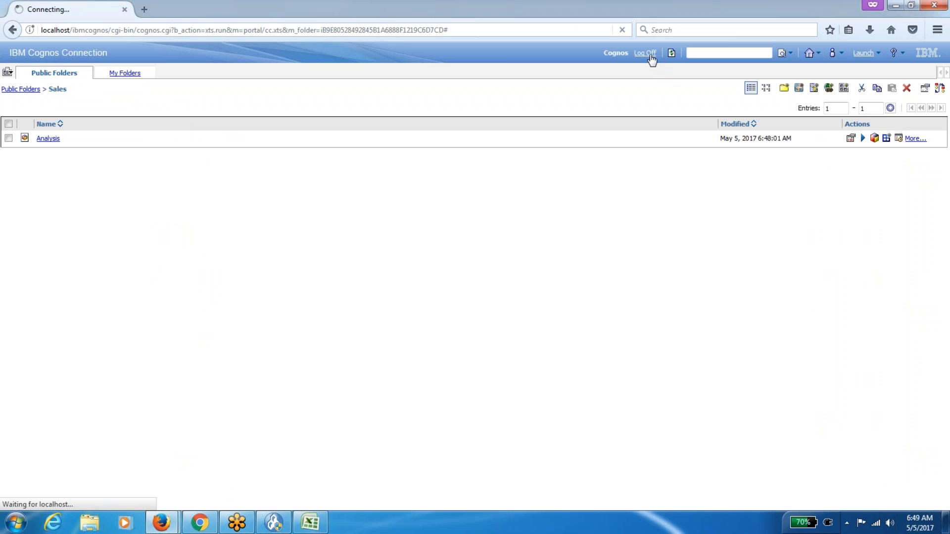
{"action": "left_click", "coordinate": [25, 111]}
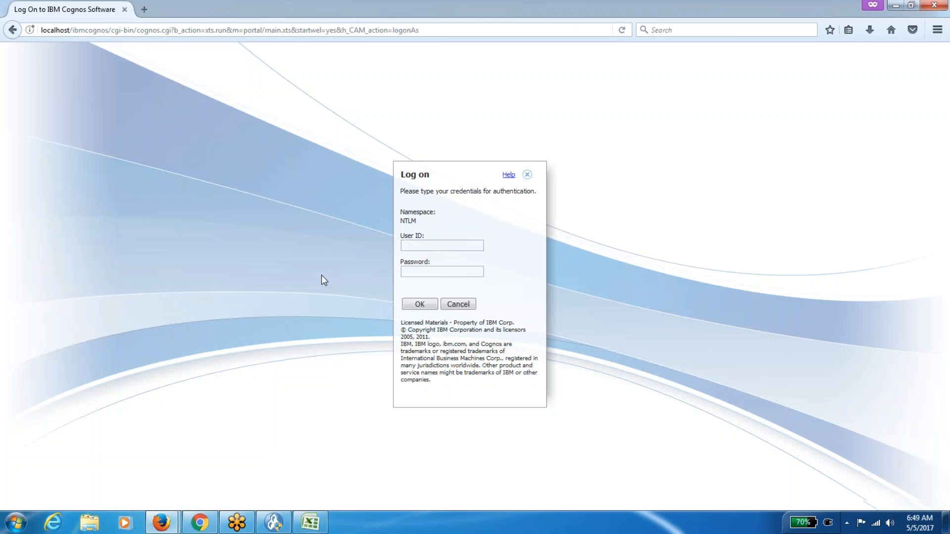
{"action": "left_click", "coordinate": [309, 523]}
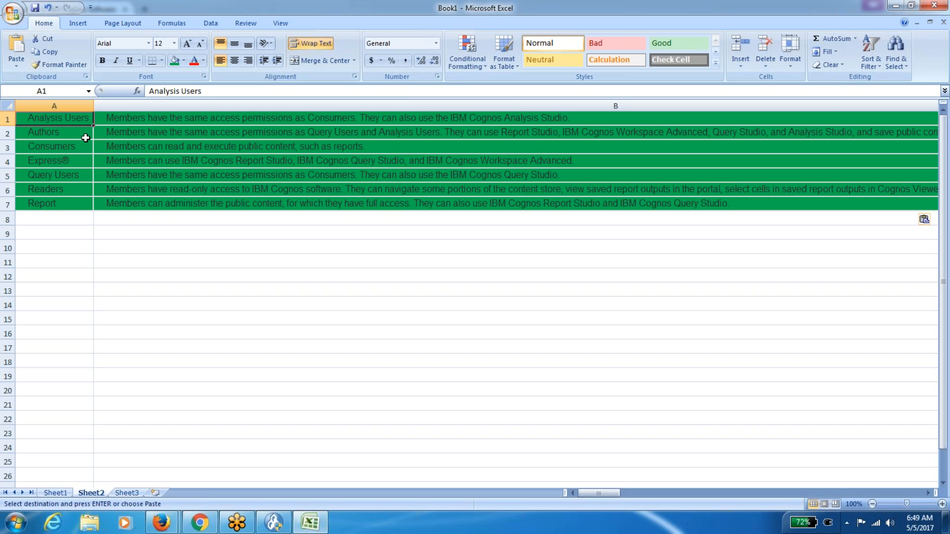
Find Query Users in Excel and open that role's Members list in Cognos Administration.
{"action": "left_click", "coordinate": [61, 173]}
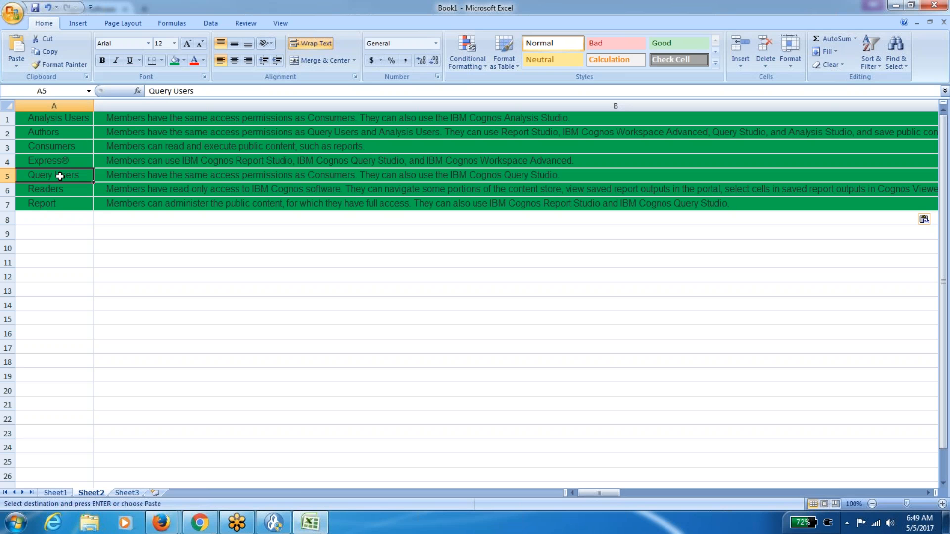
{"action": "mouse_move", "coordinate": [168, 527]}
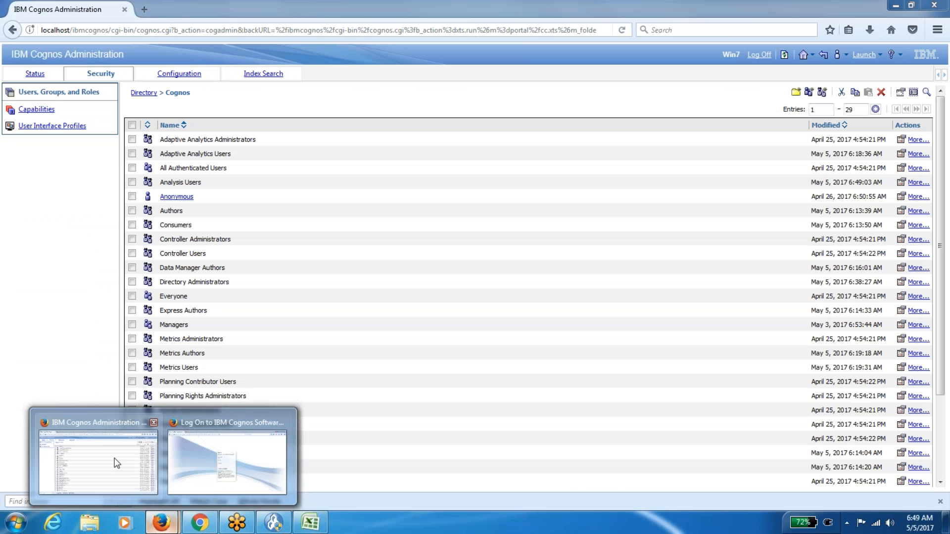
{"action": "left_click", "coordinate": [117, 463]}
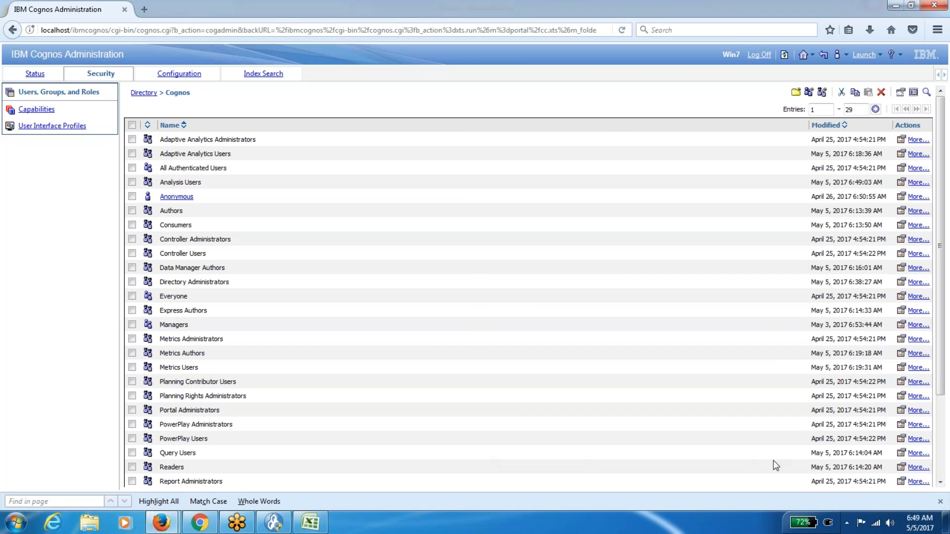
{"action": "left_click", "coordinate": [900, 453]}
{"action": "left_click", "coordinate": [197, 115]}
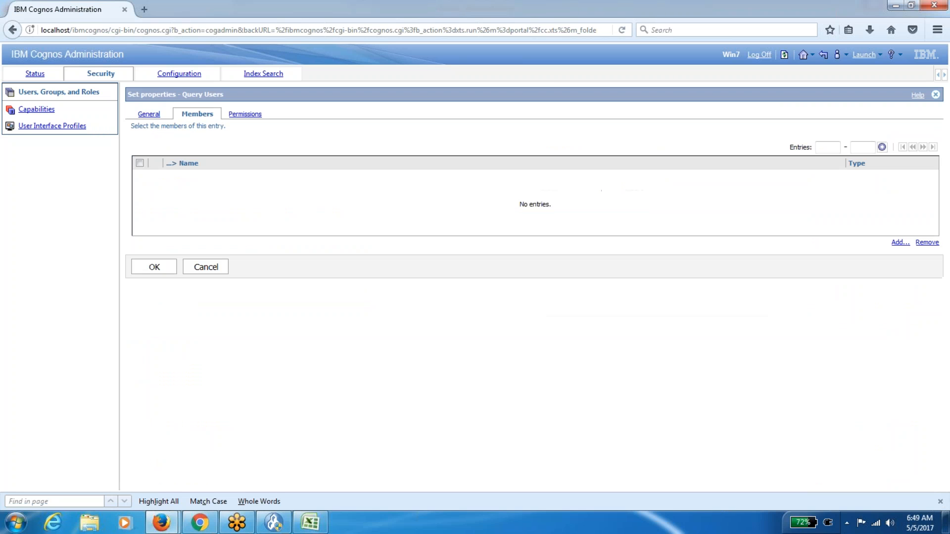
Add the Cognos user from the NTLM namespace to Query Users and save.
{"action": "left_click", "coordinate": [899, 243]}
{"action": "left_click", "coordinate": [177, 215]}
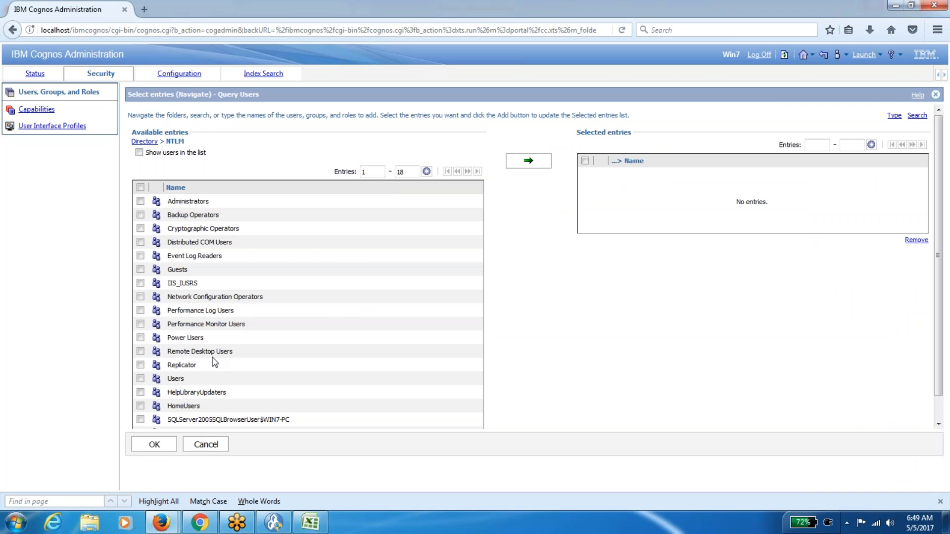
{"action": "left_click", "coordinate": [139, 152]}
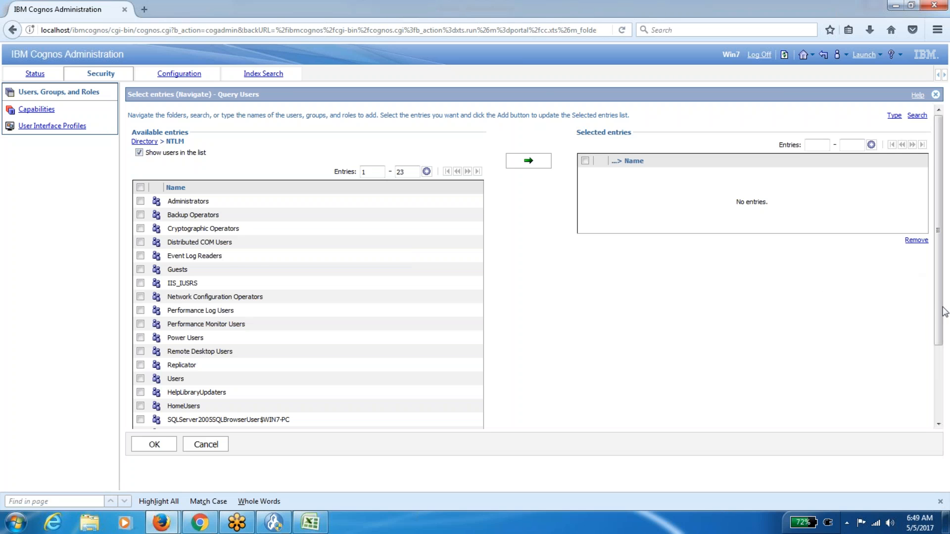
{"action": "scroll", "coordinate": [940, 310], "scroll_direction": "down", "scroll_amount": 3}
{"action": "left_click", "coordinate": [141, 379]}
{"action": "scroll", "coordinate": [940, 223], "scroll_direction": "up", "scroll_amount": 3}
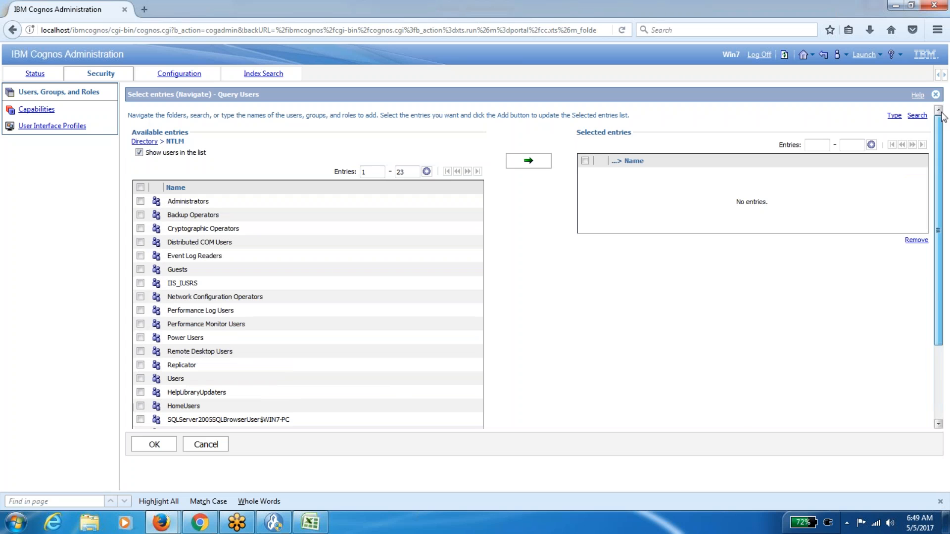
{"action": "left_click", "coordinate": [520, 164]}
{"action": "left_click", "coordinate": [138, 445]}
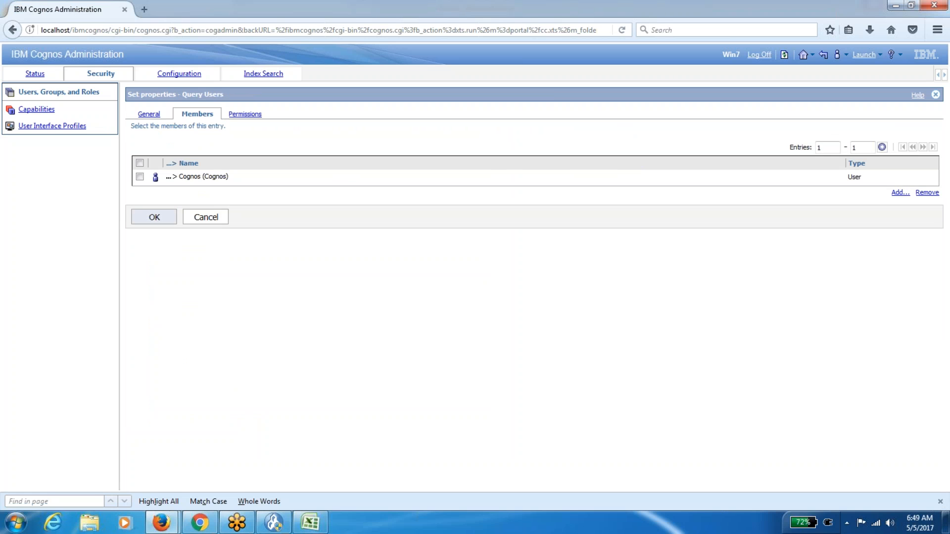
{"action": "left_click", "coordinate": [159, 222]}
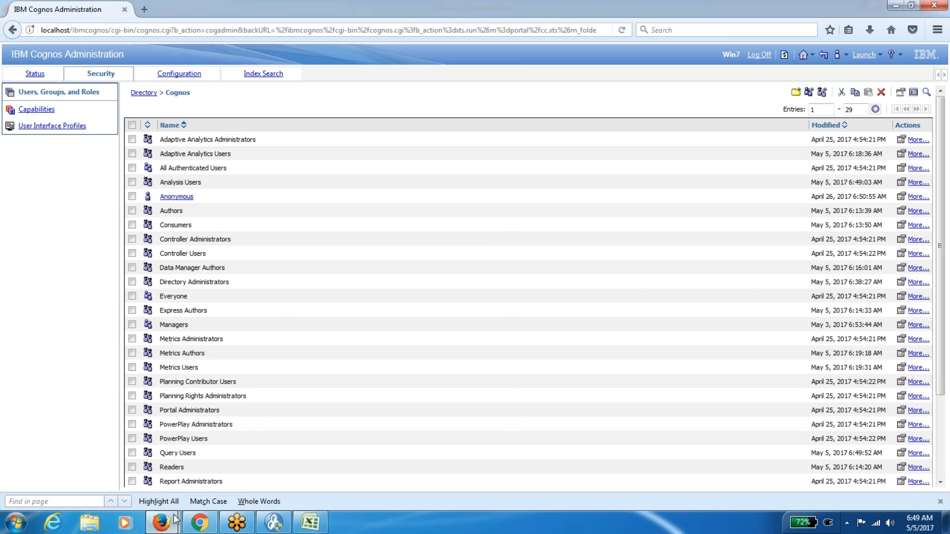
{"action": "mouse_move", "coordinate": [174, 522]}
{"action": "left_click", "coordinate": [229, 445]}
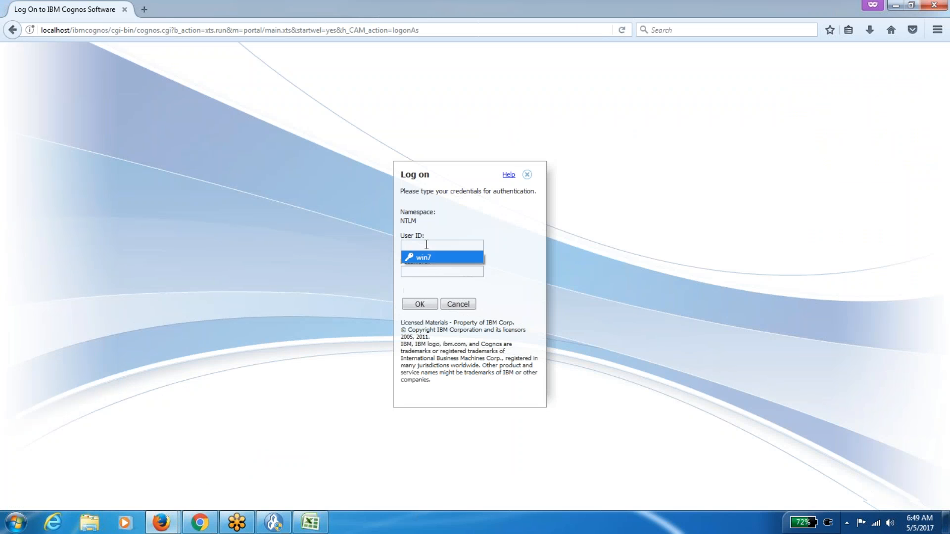
Log back on to Cognos Connection with the user name and password.
{"action": "type", "text": "ognos"}
{"action": "key", "text": "Tab"}
{"action": "type", "text": "•••••••"}
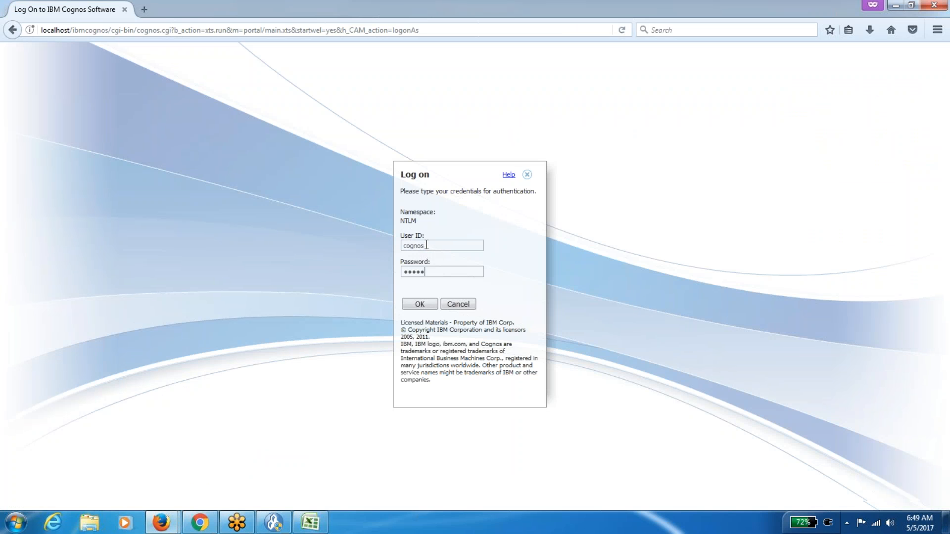
{"action": "left_click", "coordinate": [418, 304]}
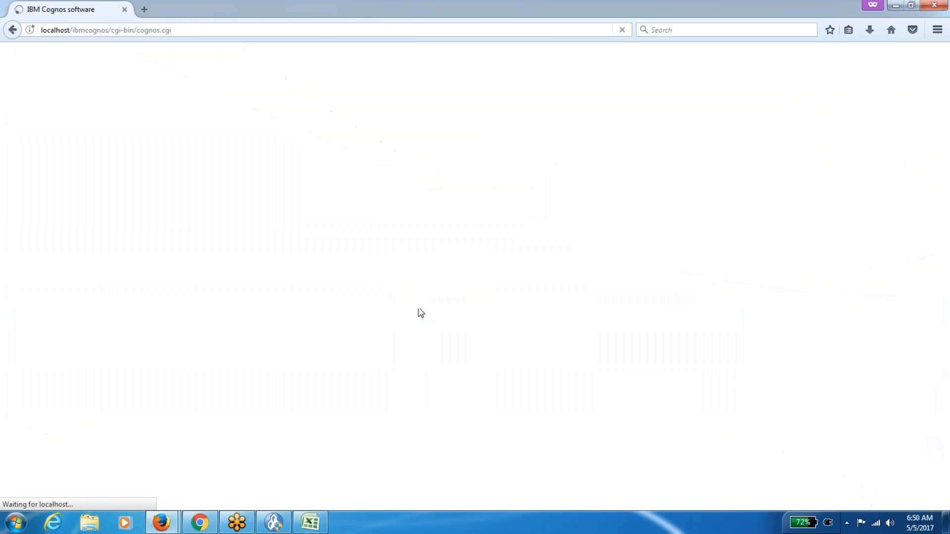
Browse to Samples > Models > GO Sales (query) > Query Studio Report Samples and open Gross Profit's run options.
{"action": "left_click", "coordinate": [140, 134]}
{"action": "left_click", "coordinate": [52, 168]}
{"action": "left_click", "coordinate": [47, 153]}
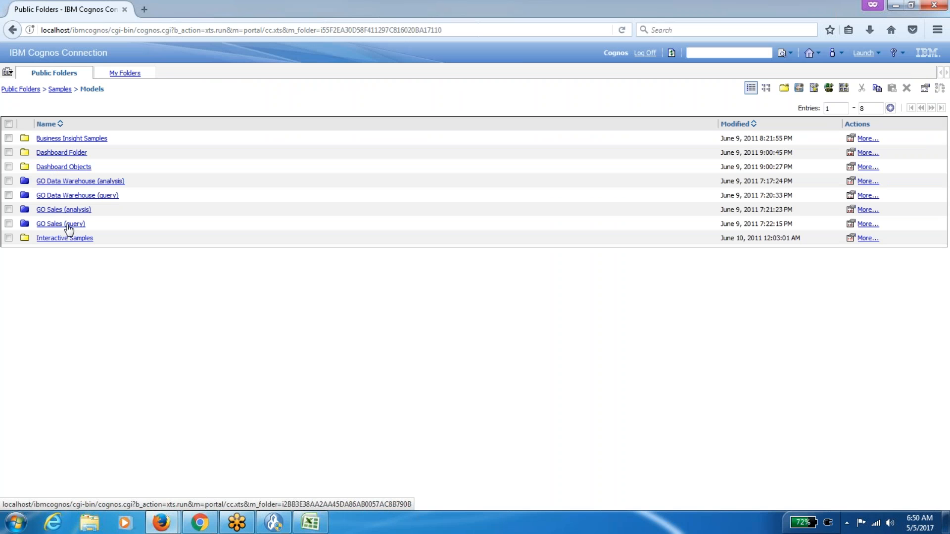
{"action": "left_click", "coordinate": [69, 229]}
{"action": "left_click", "coordinate": [65, 167]}
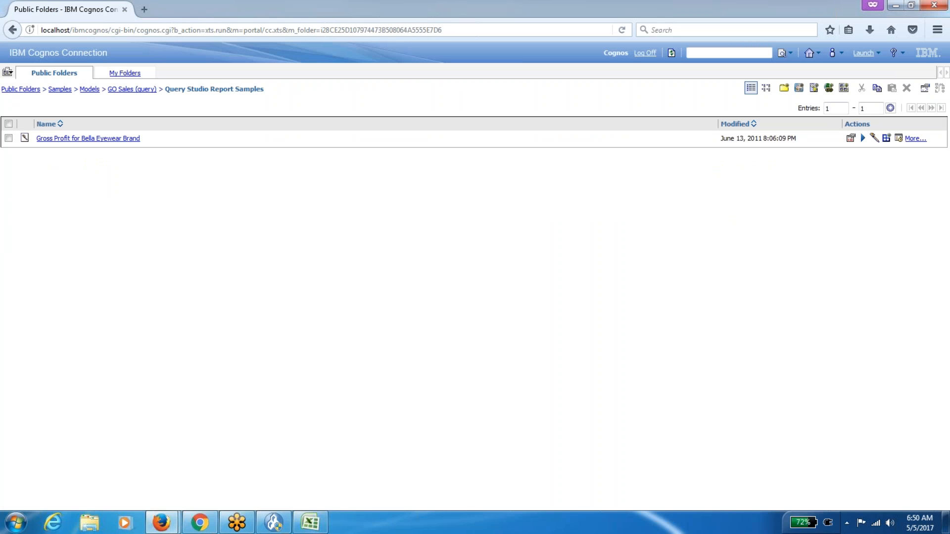
{"action": "left_click", "coordinate": [862, 139]}
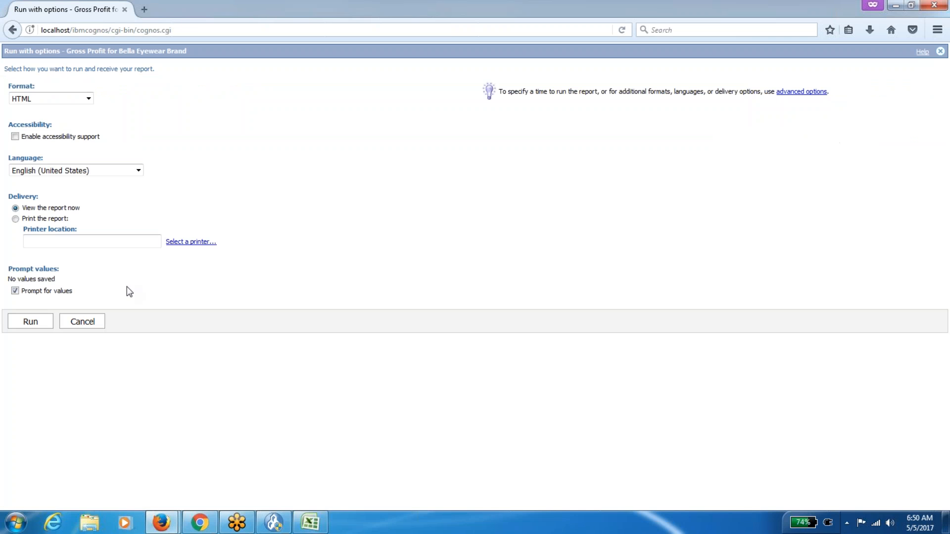
Run the Gross Profit for Bella Eyewear Brand report, then return to its folder.
{"action": "left_click", "coordinate": [34, 322]}
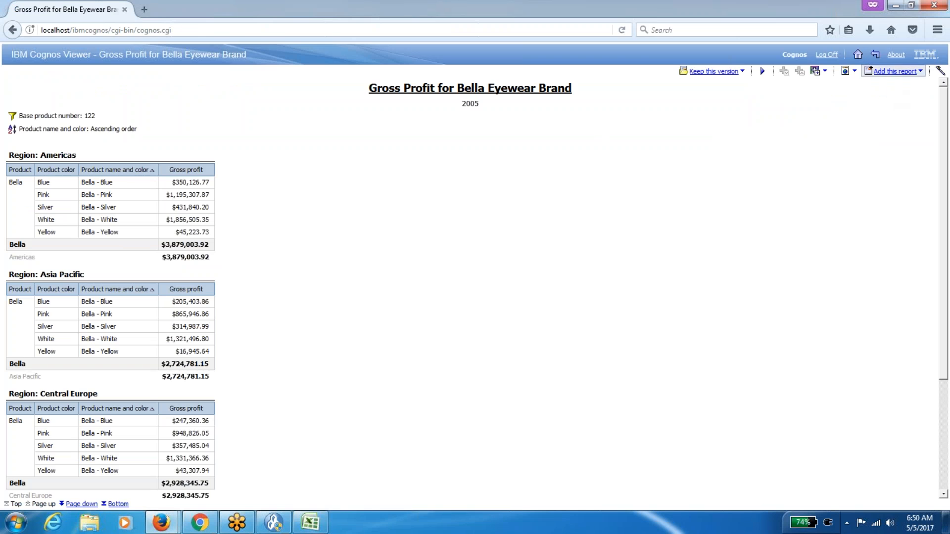
{"action": "left_click", "coordinate": [876, 54]}
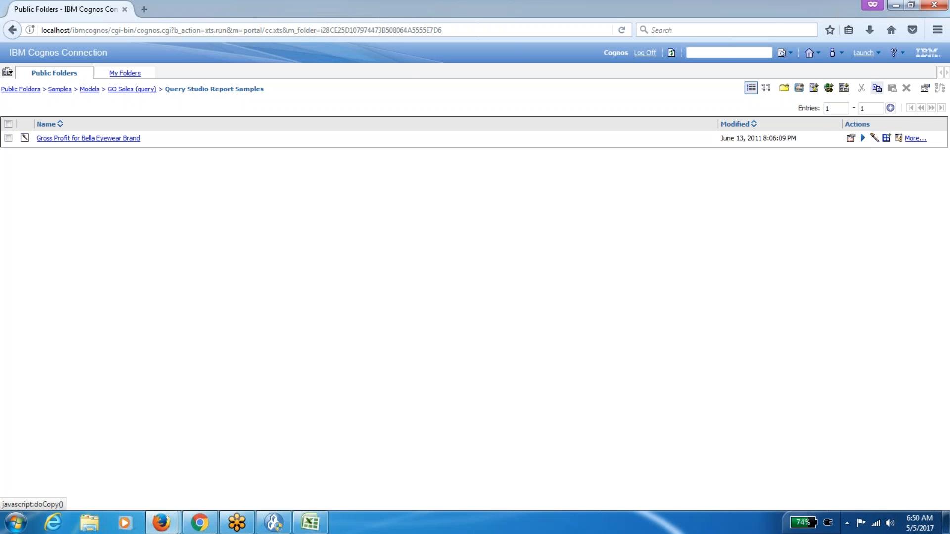
Open the Gross Profit report in Query Studio and show the Insert Data tree.
{"action": "left_click", "coordinate": [878, 53]}
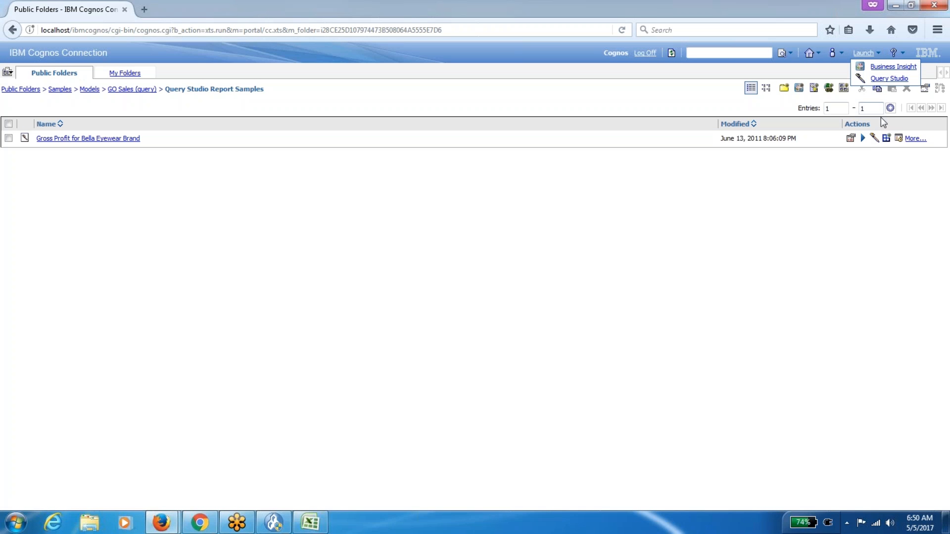
{"action": "left_click", "coordinate": [874, 138]}
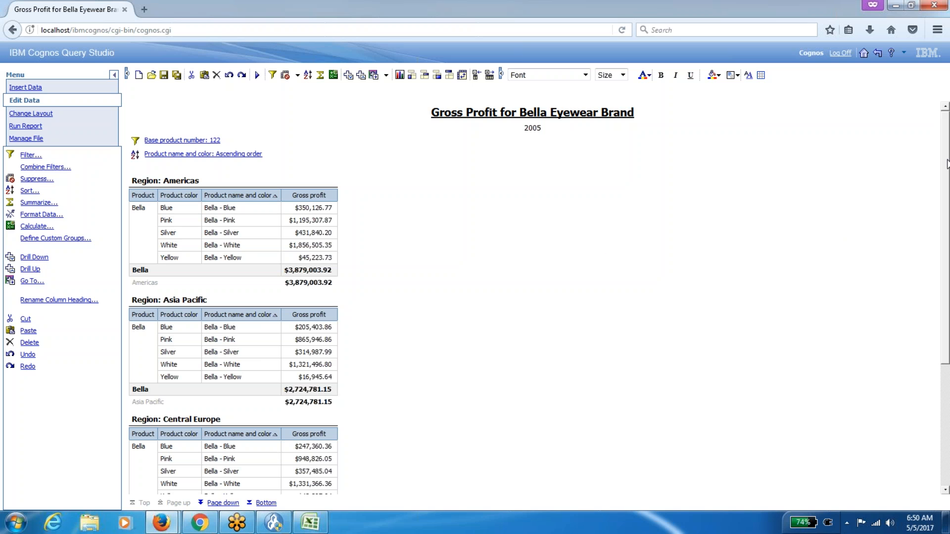
{"action": "scroll", "coordinate": [946, 164], "scroll_direction": "down", "scroll_amount": 3}
{"action": "scroll", "coordinate": [922, 180], "scroll_direction": "up", "scroll_amount": 3}
{"action": "left_click", "coordinate": [34, 139]}
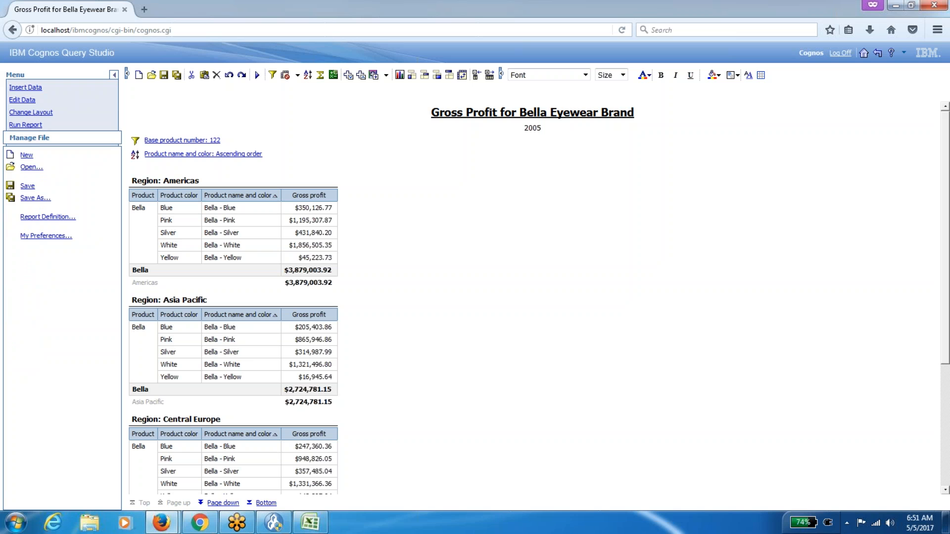
{"action": "left_click", "coordinate": [27, 87]}
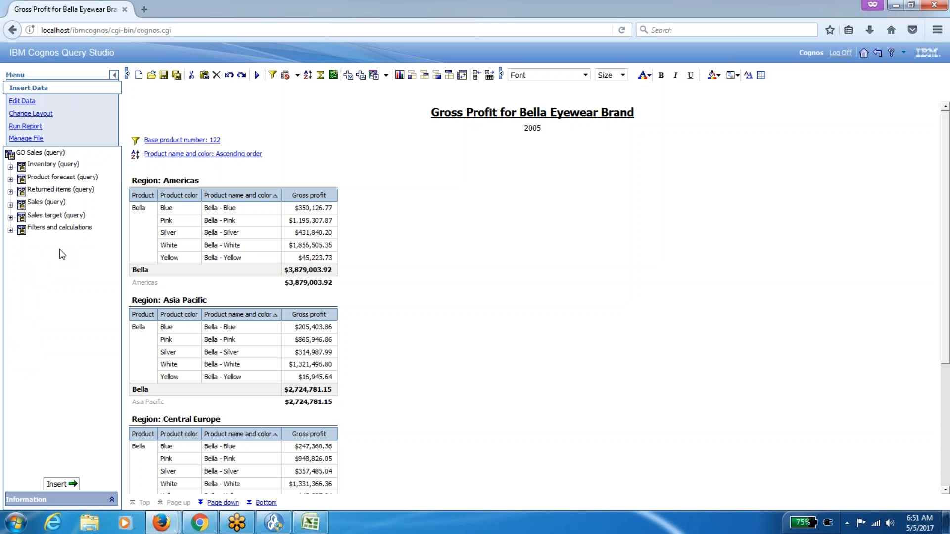
Set the base product number filter to range from 122 through 130.
{"action": "left_click", "coordinate": [192, 141]}
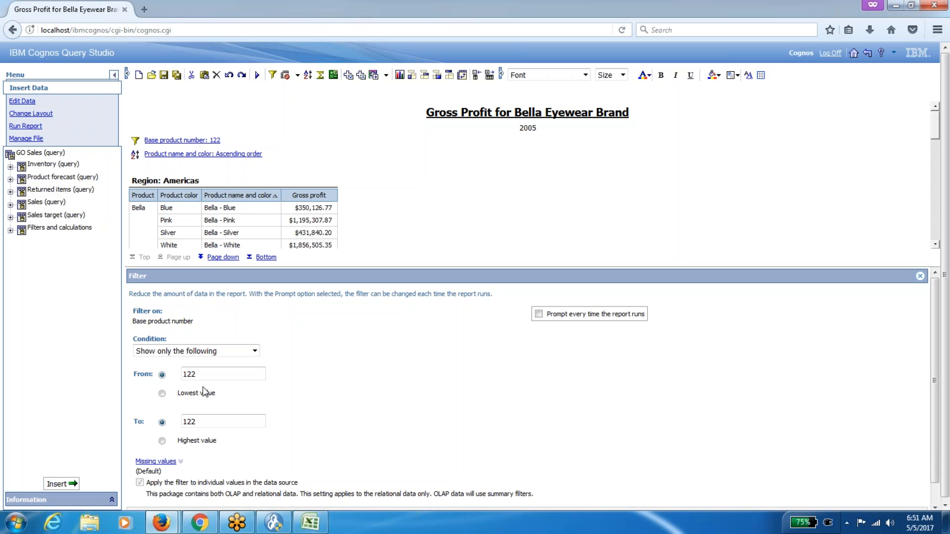
{"action": "left_click", "coordinate": [197, 421]}
{"action": "key", "text": "BackSpace"}
{"action": "key", "text": "BackSpace"}
{"action": "type", "text": "30"}
{"action": "left_click", "coordinate": [516, 420]}
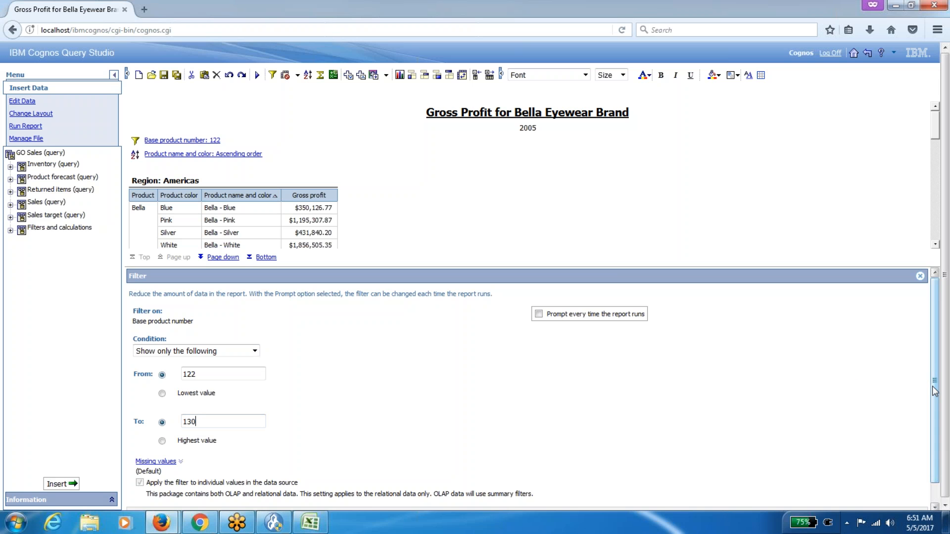
{"action": "scroll", "coordinate": [934, 390], "scroll_direction": "down", "scroll_amount": 2}
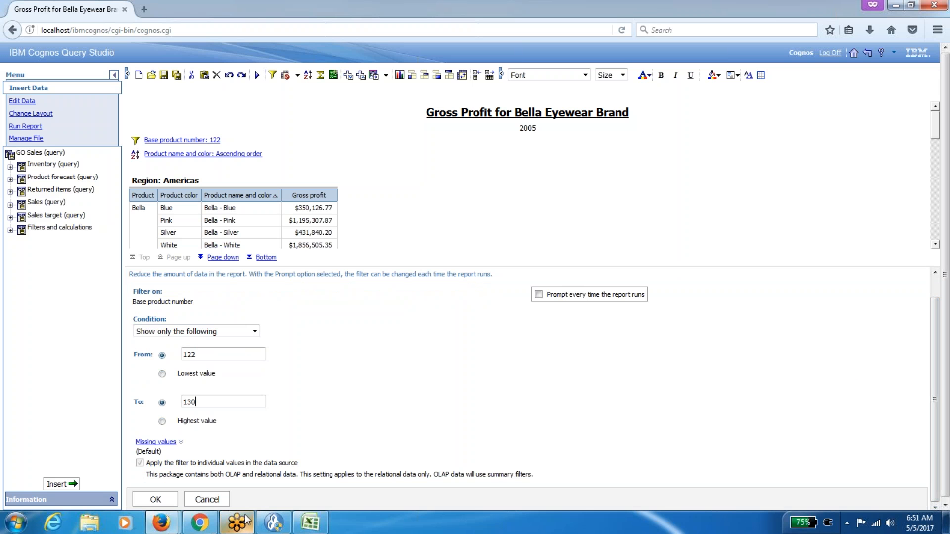
{"action": "left_click", "coordinate": [155, 500]}
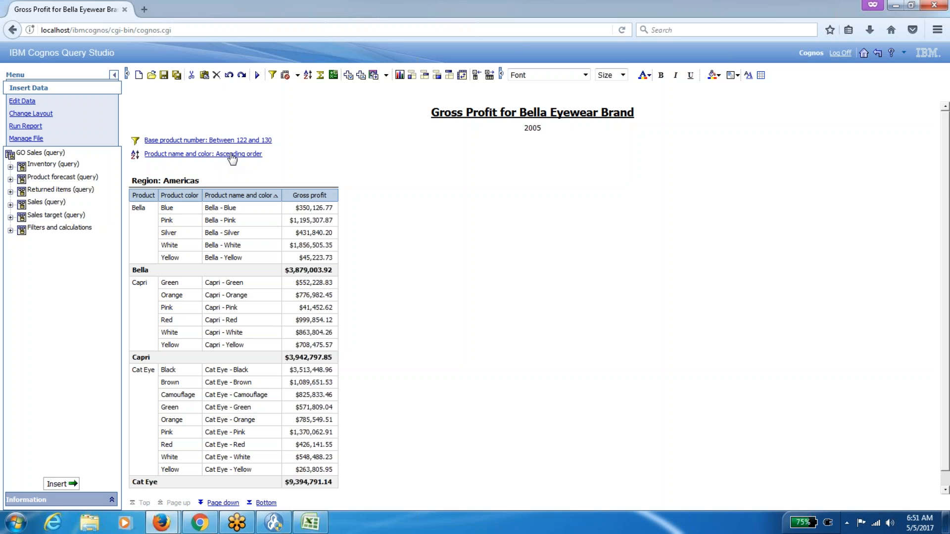
Sort product name and colour descending and insert a Product type column from Sales > Products.
{"action": "left_click", "coordinate": [234, 153]}
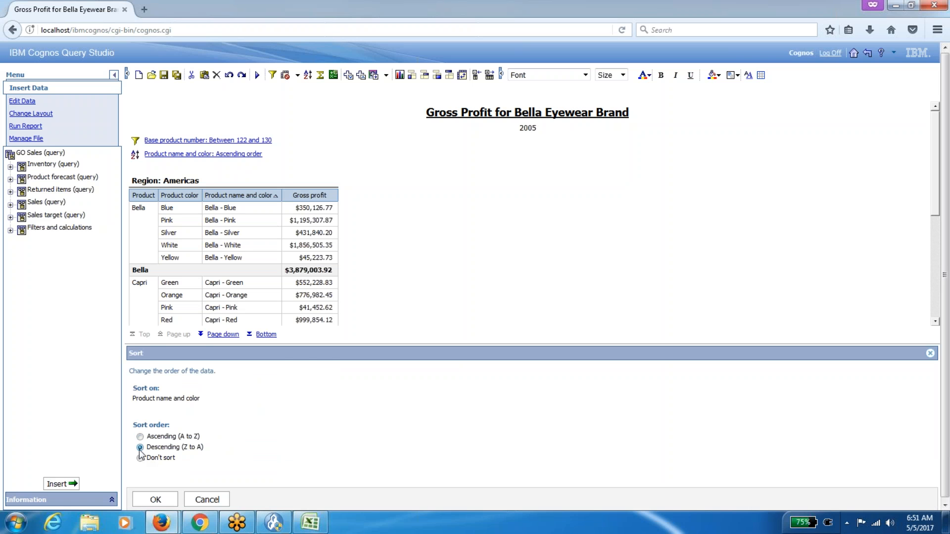
{"action": "left_click", "coordinate": [156, 499]}
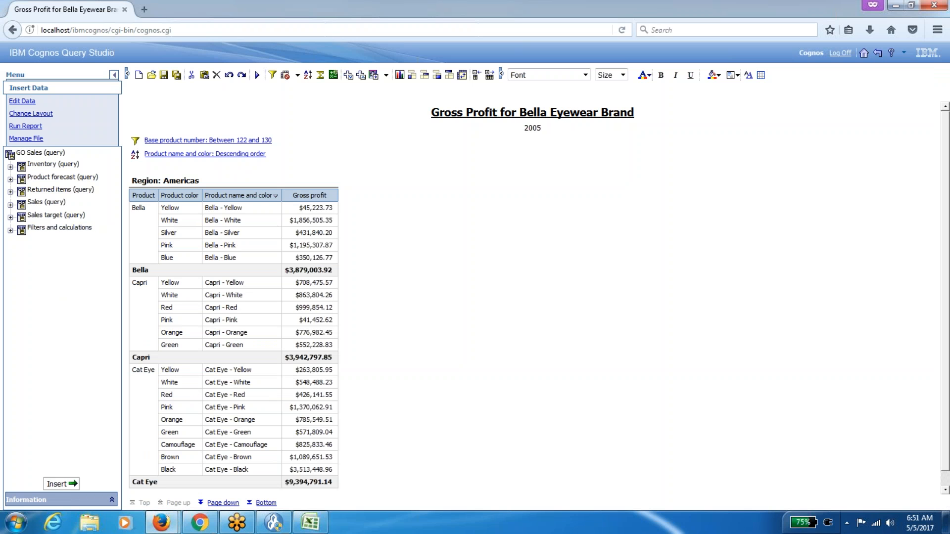
{"action": "left_click", "coordinate": [10, 205]}
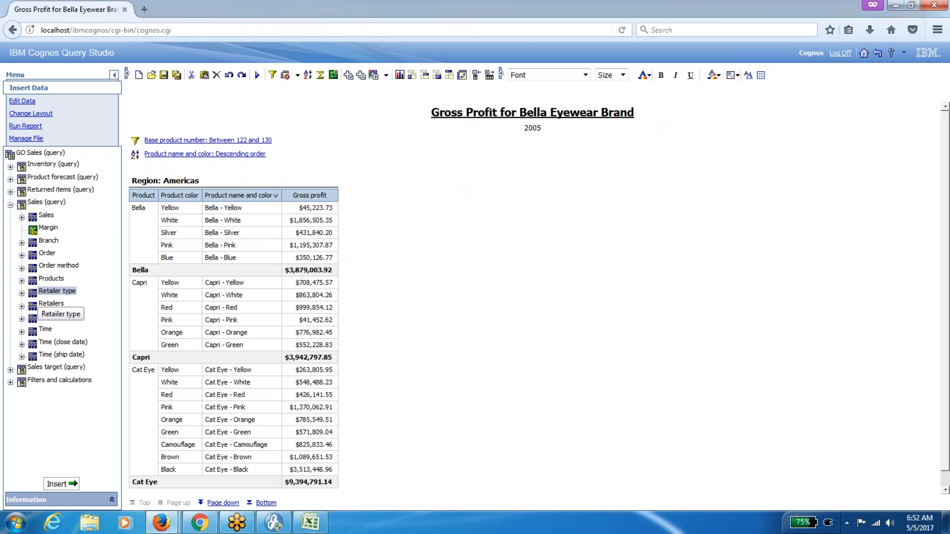
{"action": "left_click", "coordinate": [22, 281]}
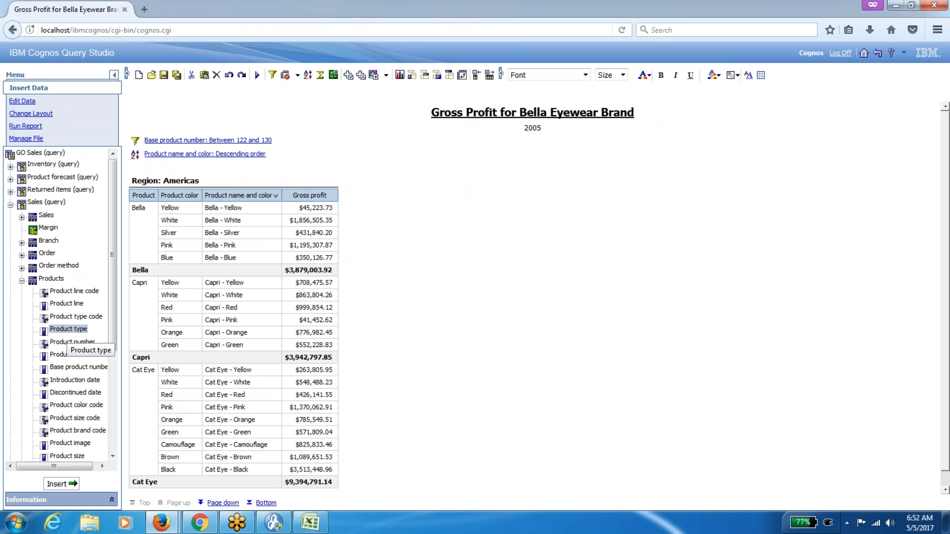
{"action": "left_click_drag", "start_coordinate": [69, 332], "coordinate": [147, 234]}
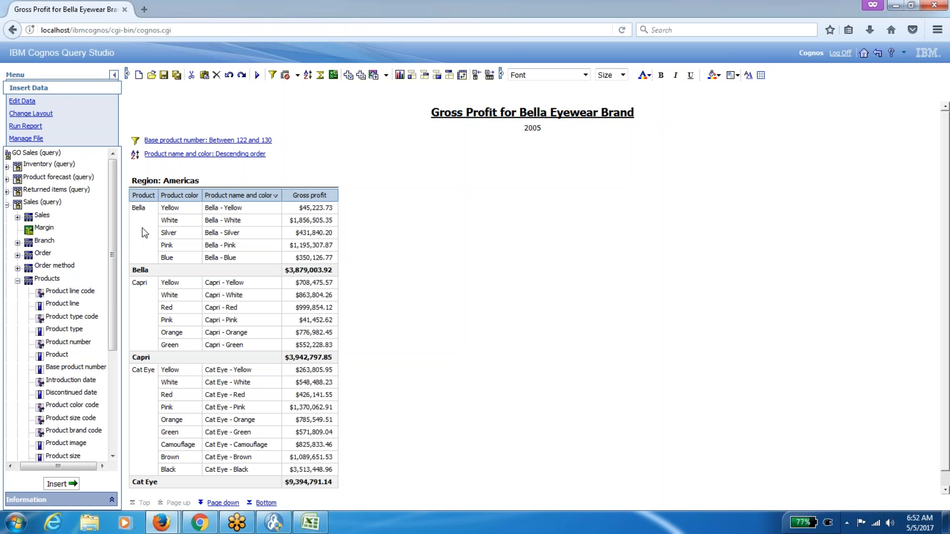
{"action": "left_click", "coordinate": [141, 246]}
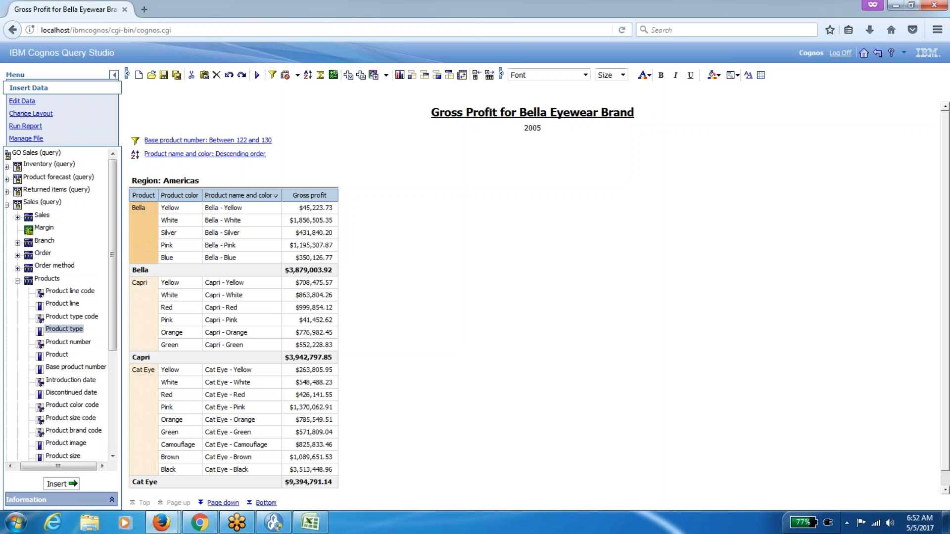
{"action": "double_click", "coordinate": [64, 330]}
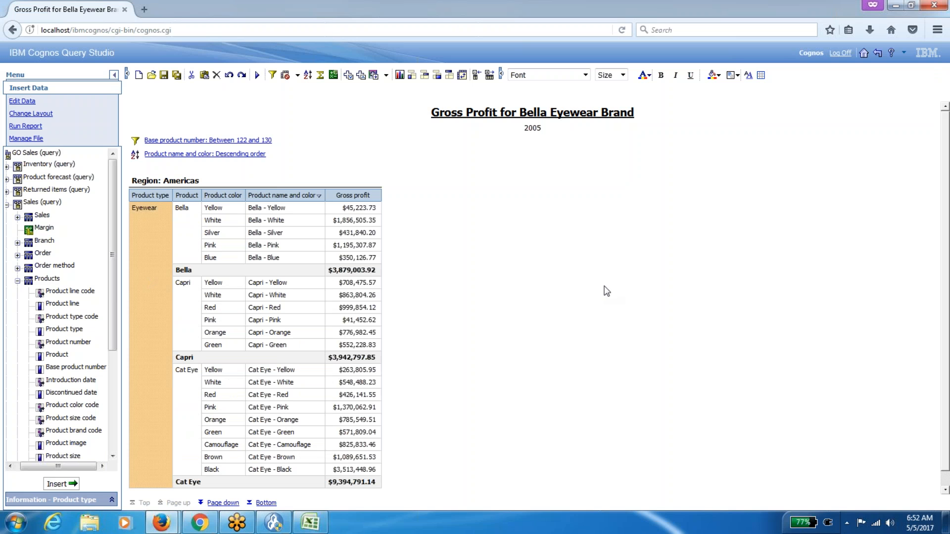
{"action": "left_click_drag", "start_coordinate": [944, 153], "coordinate": [930, 101]}
Exit Query Studio without saving, refresh the samples folder, and bring up Excel.
{"action": "left_click", "coordinate": [879, 59]}
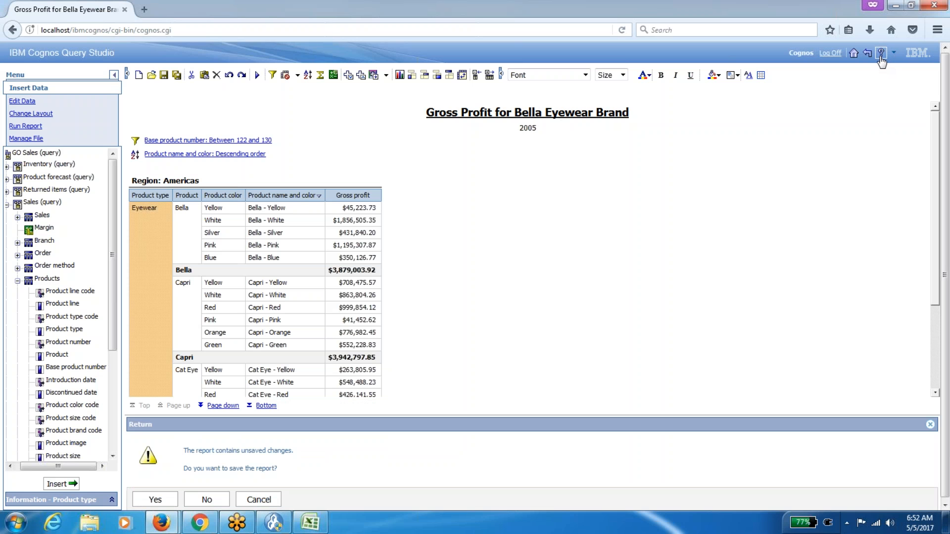
{"action": "left_click", "coordinate": [201, 501]}
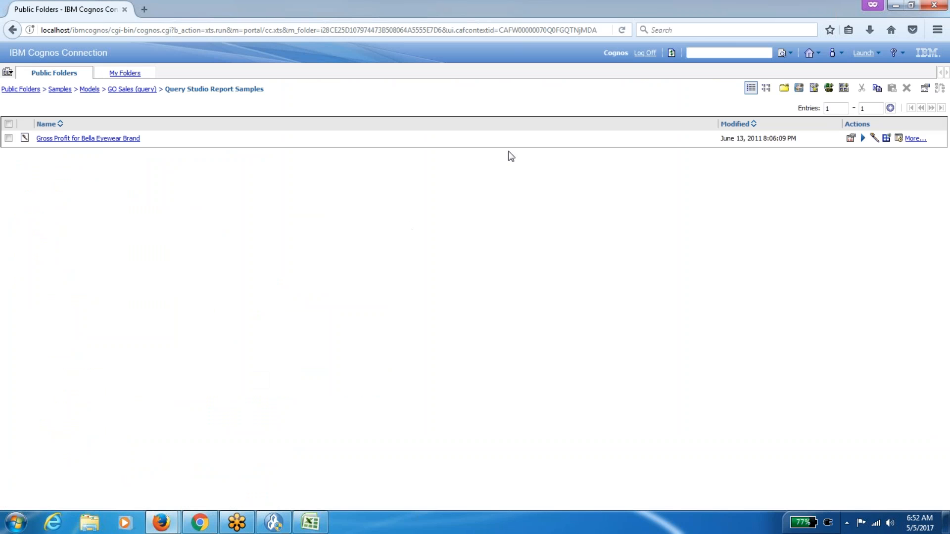
{"action": "left_click", "coordinate": [673, 54]}
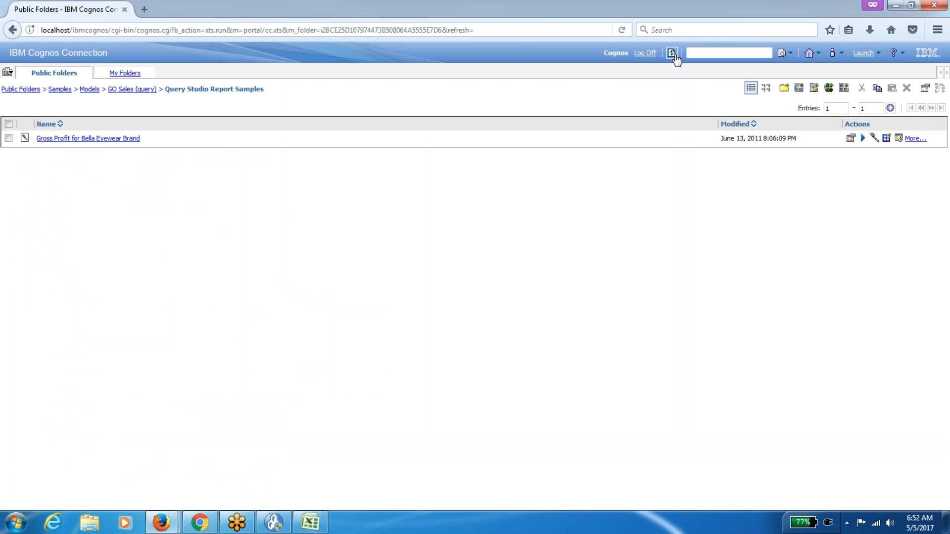
{"action": "left_click", "coordinate": [311, 523]}
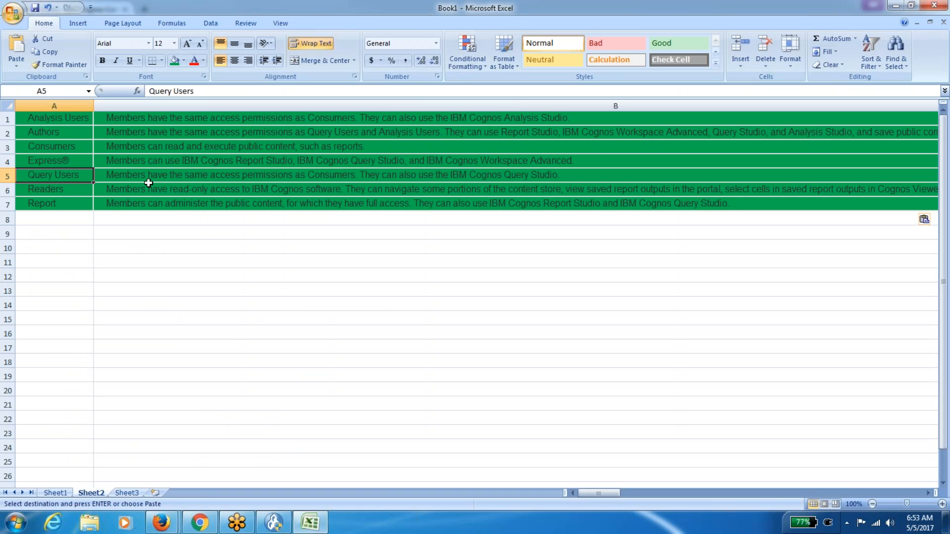
Set the Analysis Users row (A1:B1) to No Fill.
{"action": "key", "text": "Up"}
{"action": "key", "text": "Up"}
{"action": "key", "text": "Up"}
{"action": "key", "text": "Up"}
{"action": "key", "text": "shift+Right"}
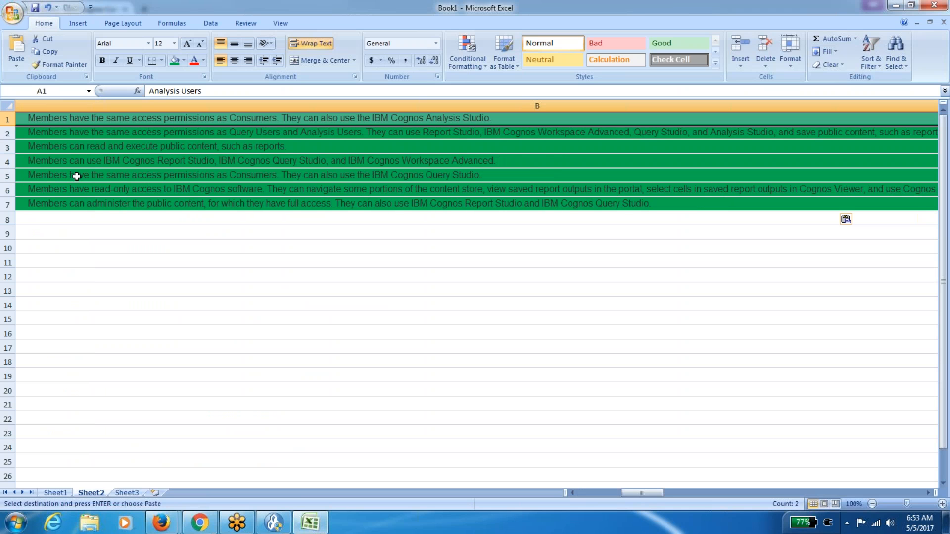
{"action": "left_click", "coordinate": [183, 62]}
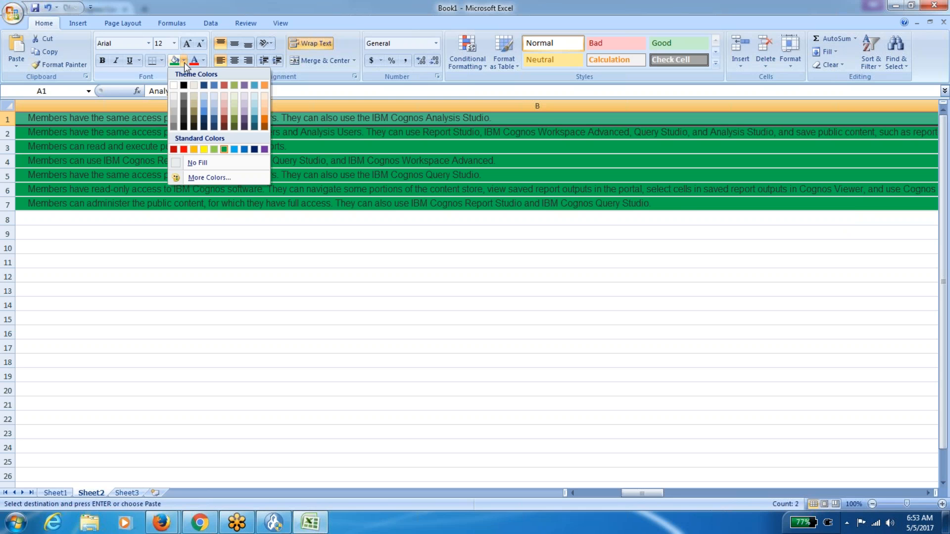
{"action": "left_click", "coordinate": [203, 164]}
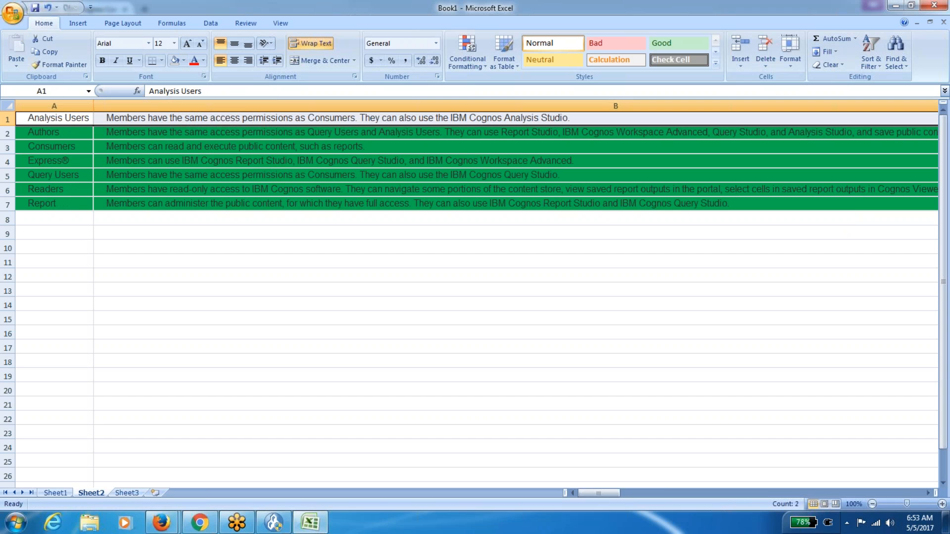
Set the Query Users row (A5:B5) to No Fill, then return to the Cognos browser.
{"action": "left_click", "coordinate": [66, 180]}
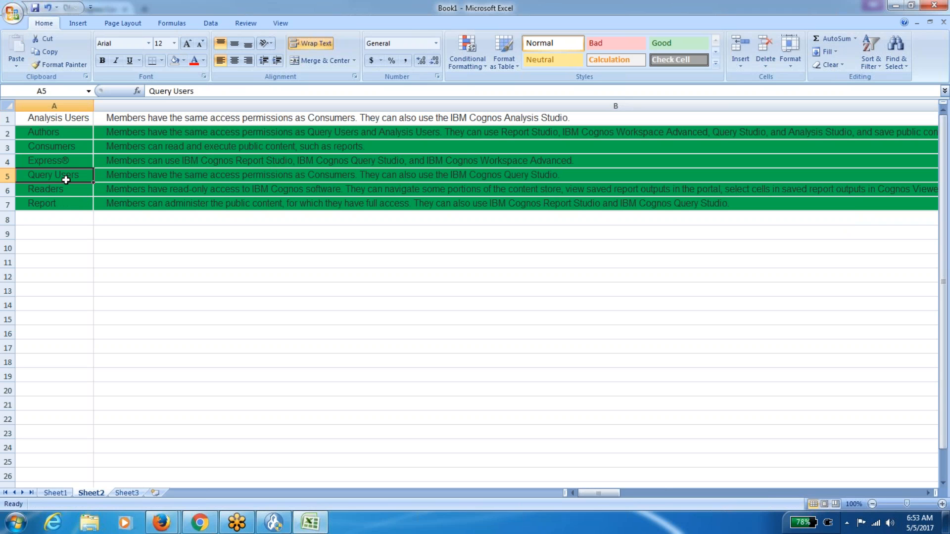
{"action": "key", "text": "shift+Right"}
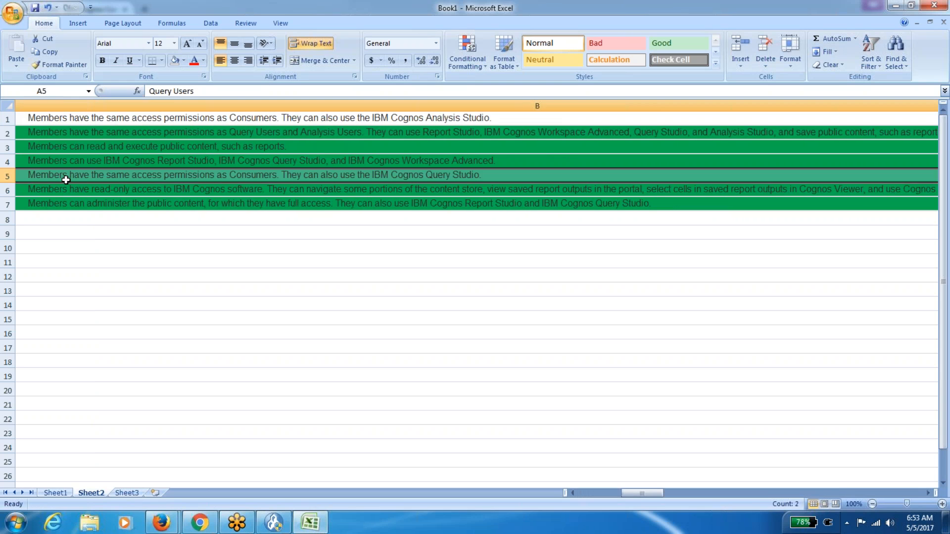
{"action": "left_click", "coordinate": [183, 60]}
{"action": "left_click", "coordinate": [198, 160]}
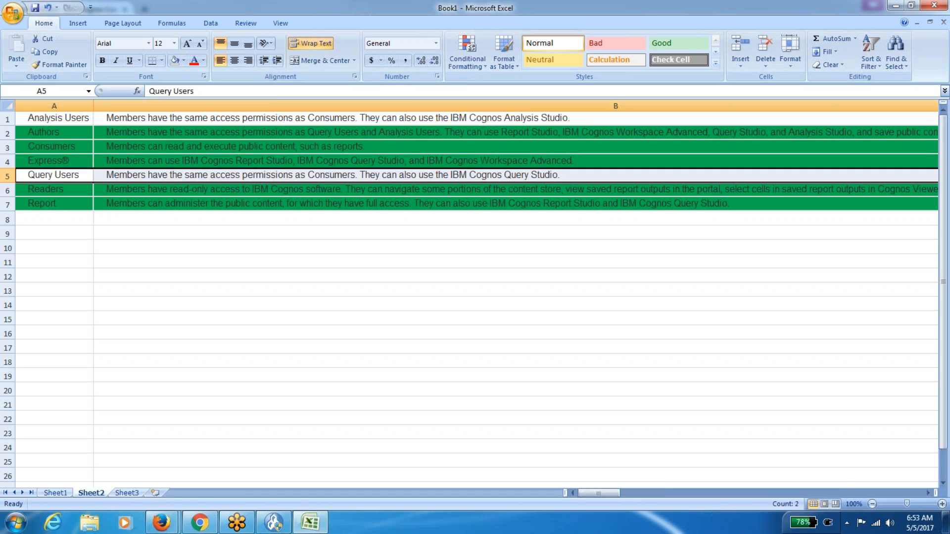
{"action": "left_click", "coordinate": [69, 161]}
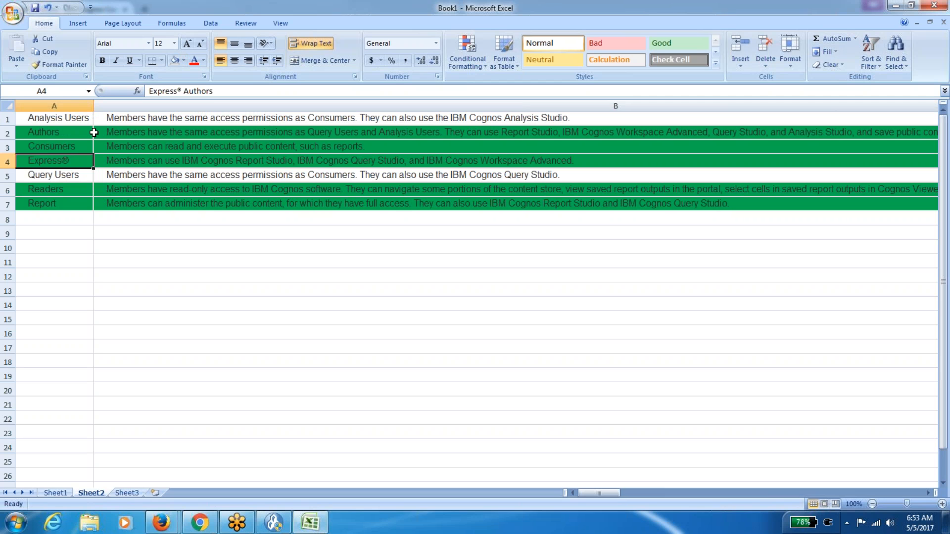
{"action": "key", "text": "alt+Tab"}
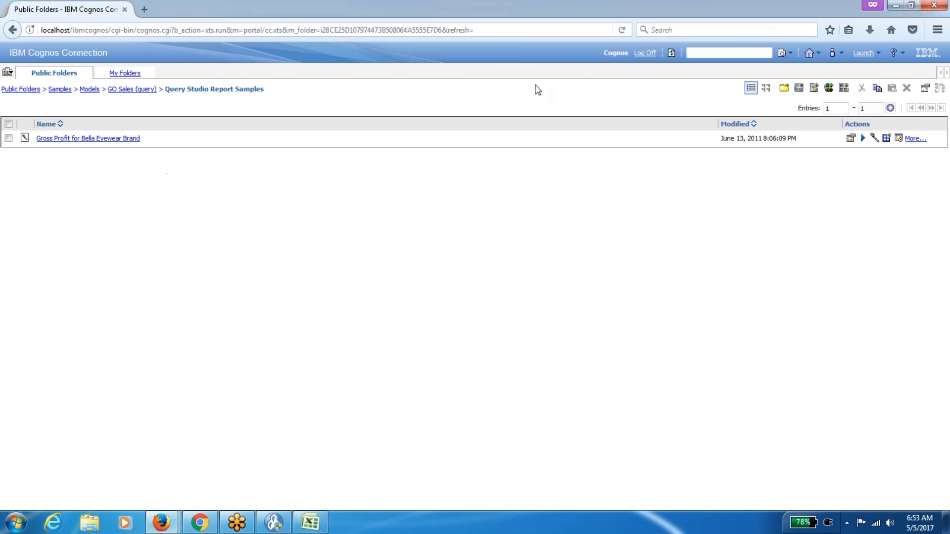
Remove the only listed member from the Query Users role and save the change.
{"action": "mouse_move", "coordinate": [161, 522]}
{"action": "left_click", "coordinate": [132, 468]}
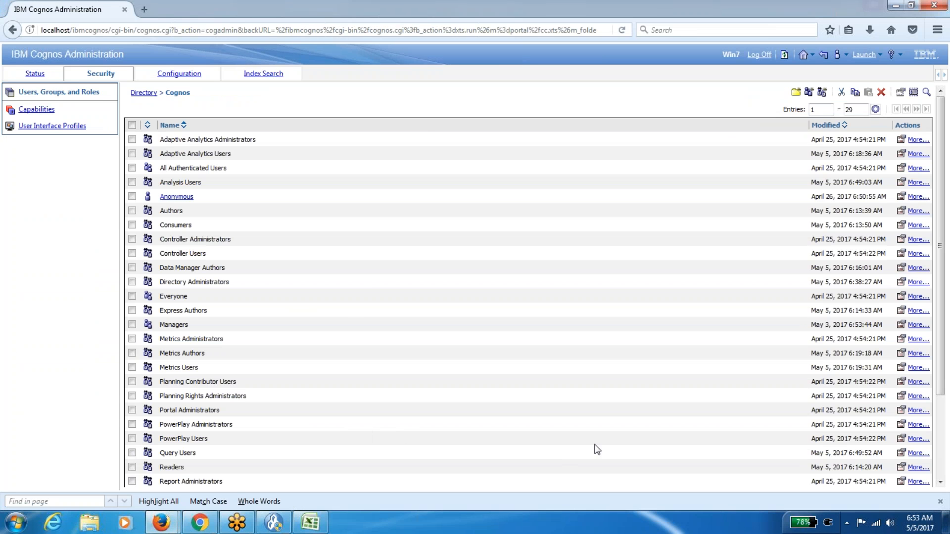
{"action": "left_click", "coordinate": [901, 453]}
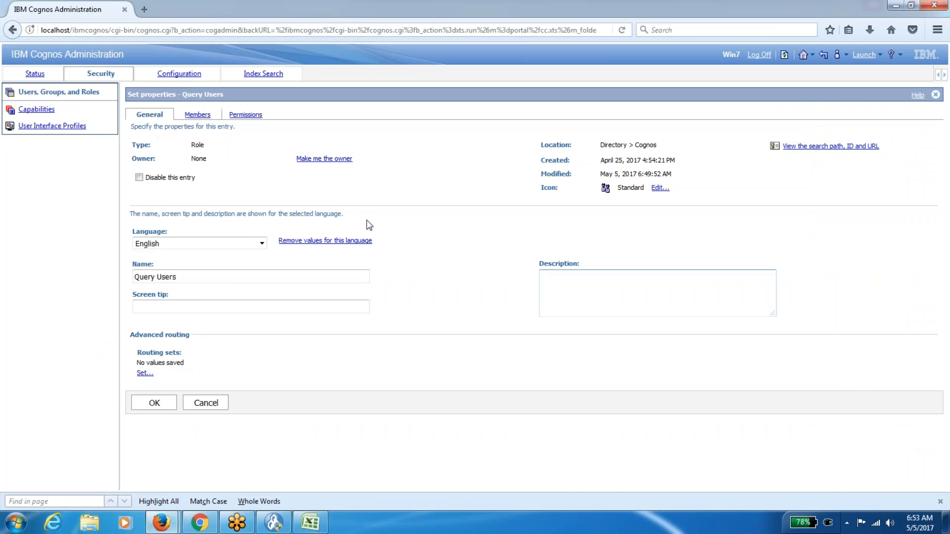
{"action": "left_click", "coordinate": [197, 115]}
{"action": "left_click", "coordinate": [140, 177]}
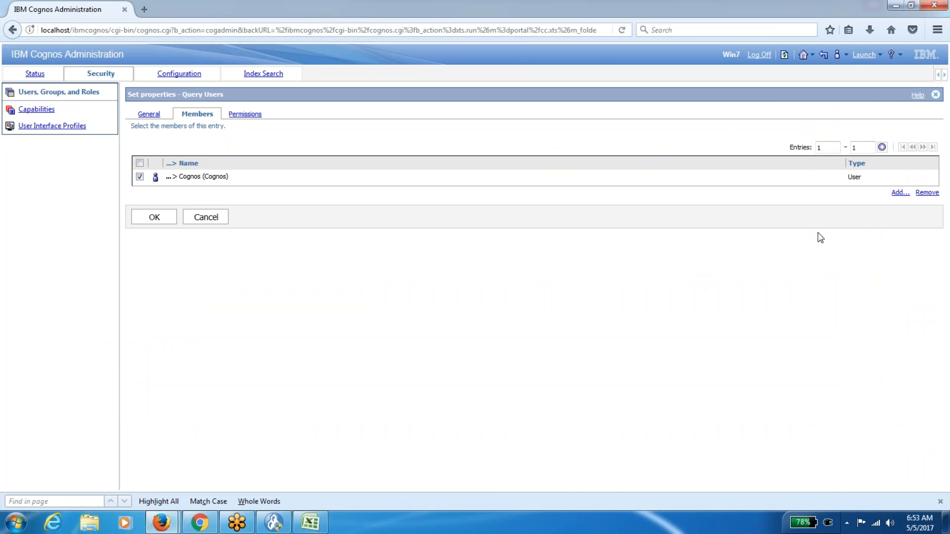
{"action": "left_click", "coordinate": [926, 192]}
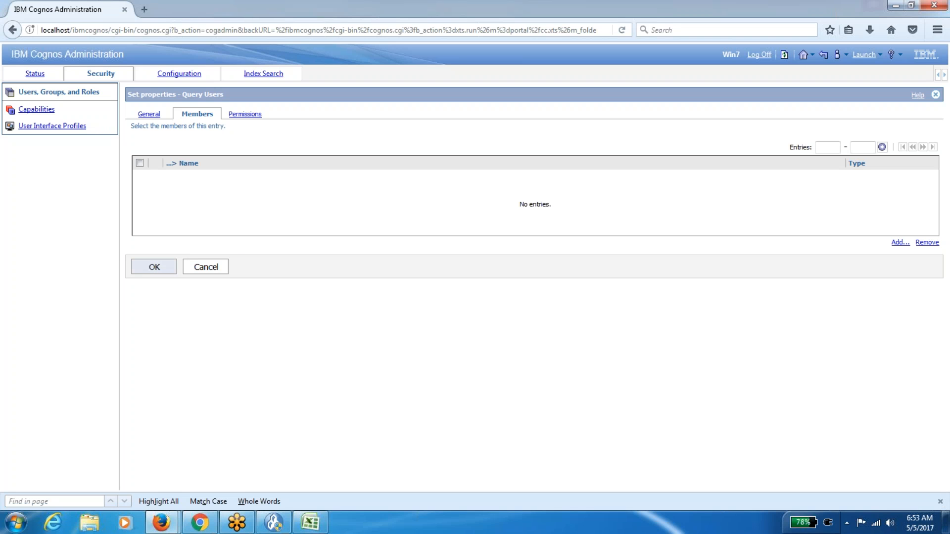
{"action": "left_click", "coordinate": [150, 272]}
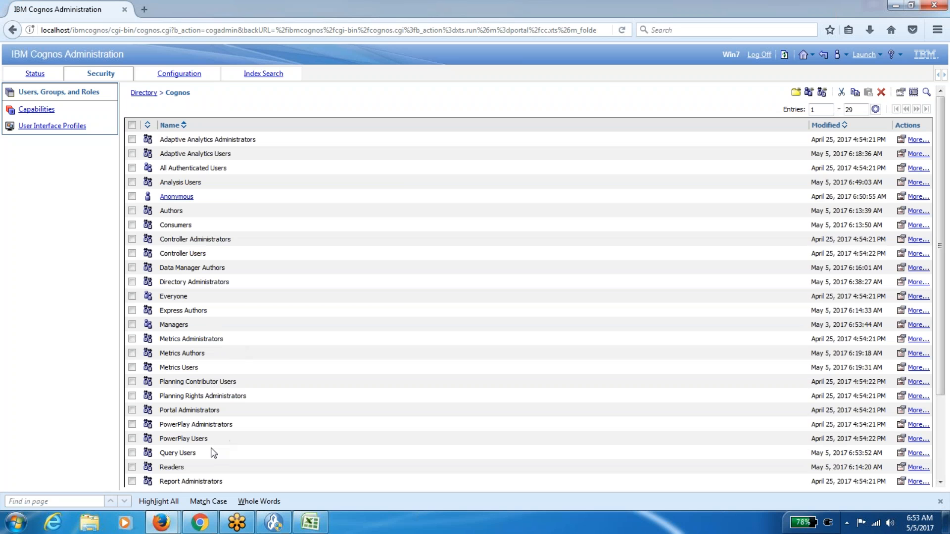
Confirm the Readers and Consumers roles have no members, then return to the Excel role list.
{"action": "left_click", "coordinate": [900, 467]}
{"action": "left_click", "coordinate": [198, 115]}
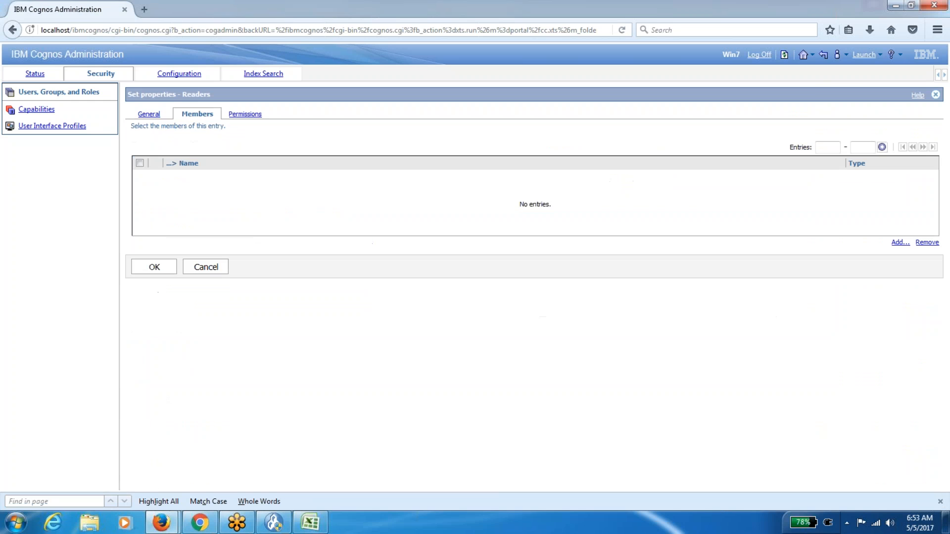
{"action": "left_click", "coordinate": [217, 271]}
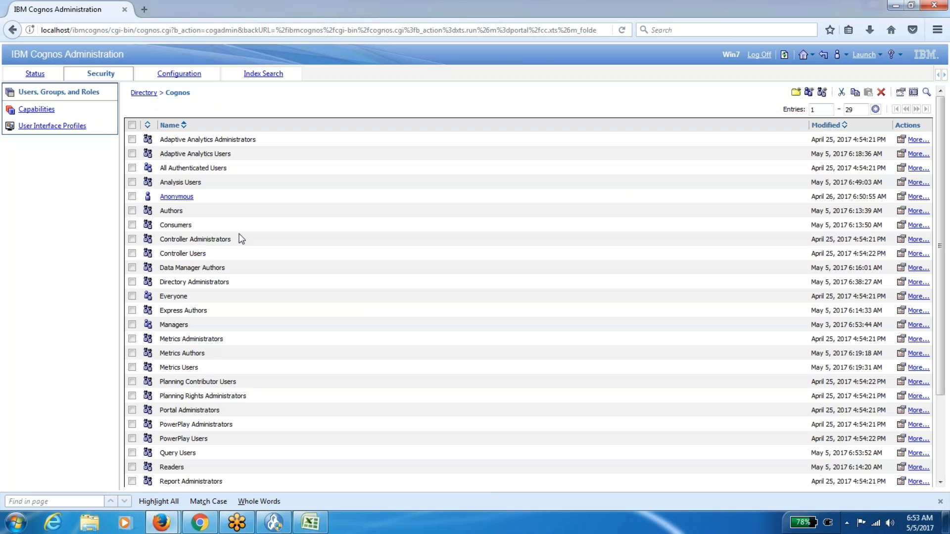
{"action": "left_click", "coordinate": [901, 226]}
{"action": "left_click", "coordinate": [197, 114]}
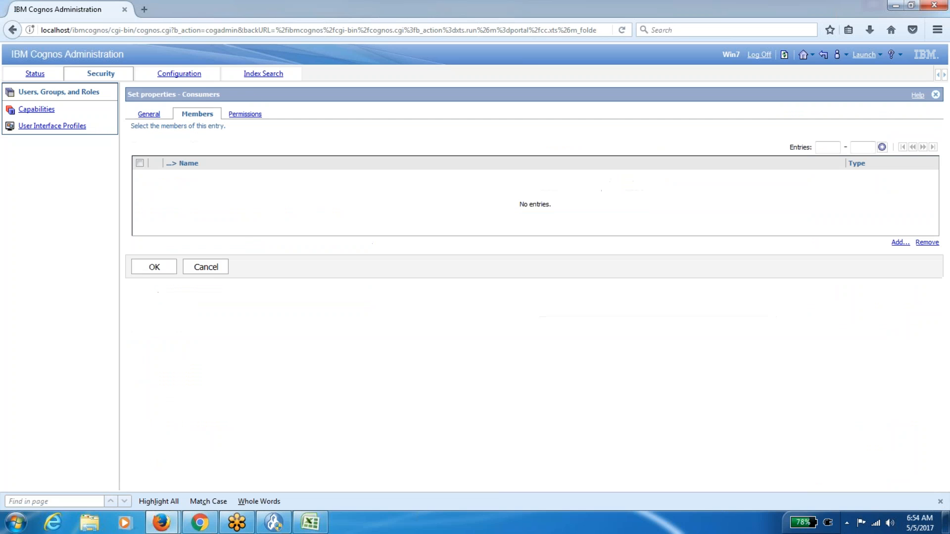
{"action": "left_click", "coordinate": [215, 270]}
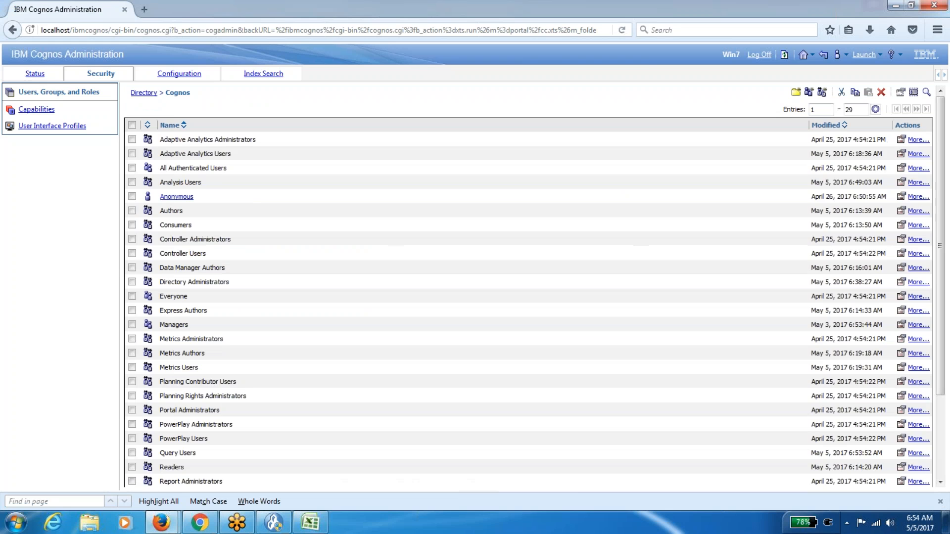
{"action": "left_click", "coordinate": [310, 523]}
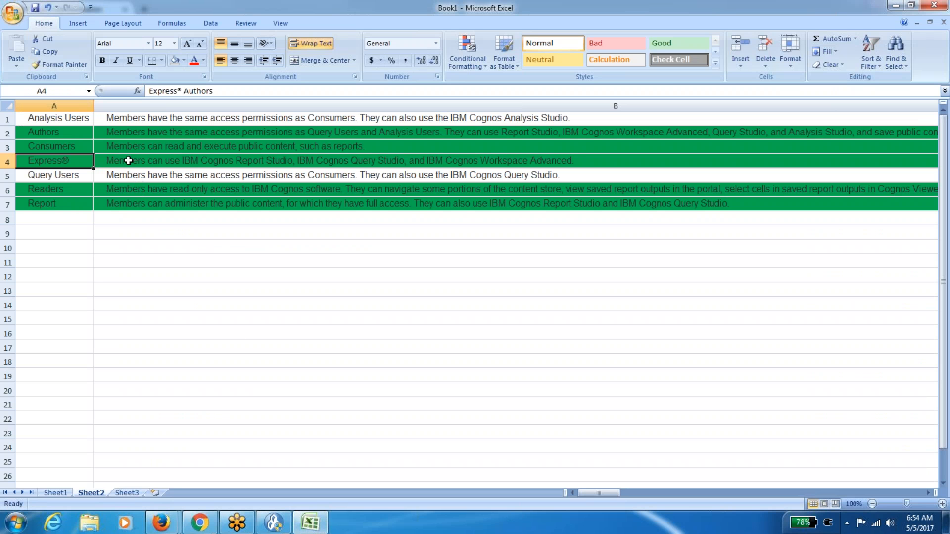
Review the Consumers, Query Users and Authors rows on Sheet2, then return to Cognos Administration.
{"action": "key", "text": "Up"}
{"action": "key", "text": "Right"}
{"action": "key", "text": "Left"}
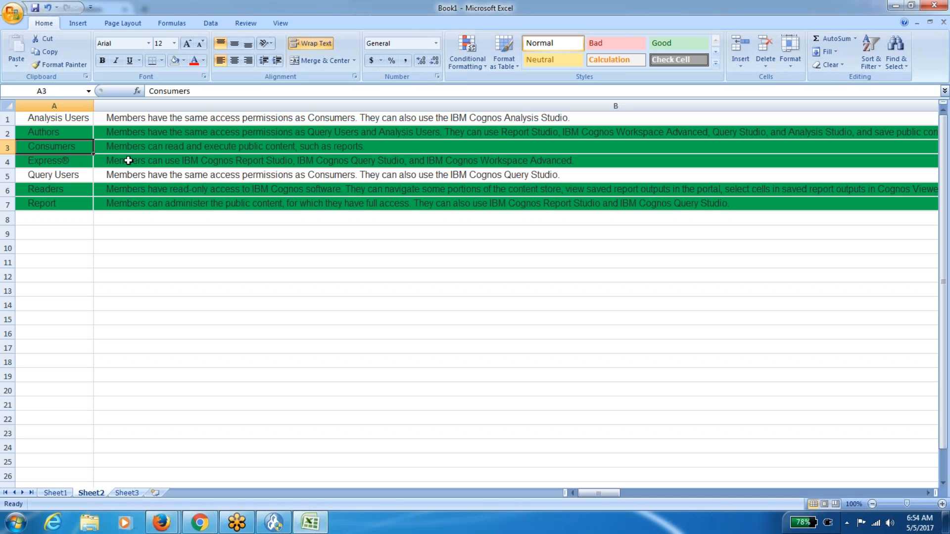
{"action": "key", "text": "Down"}
{"action": "key", "text": "Down"}
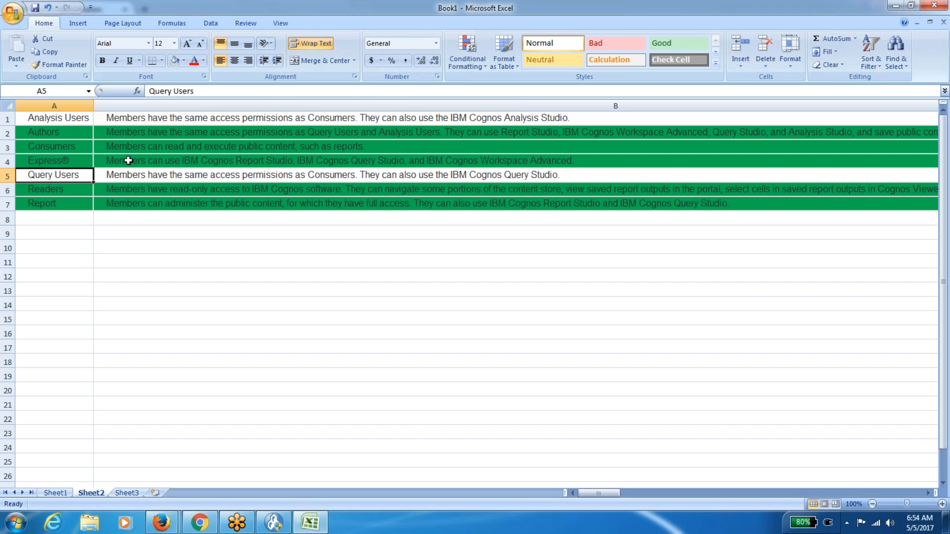
{"action": "key", "text": "Up"}
{"action": "key", "text": "Up"}
{"action": "key", "text": "Up"}
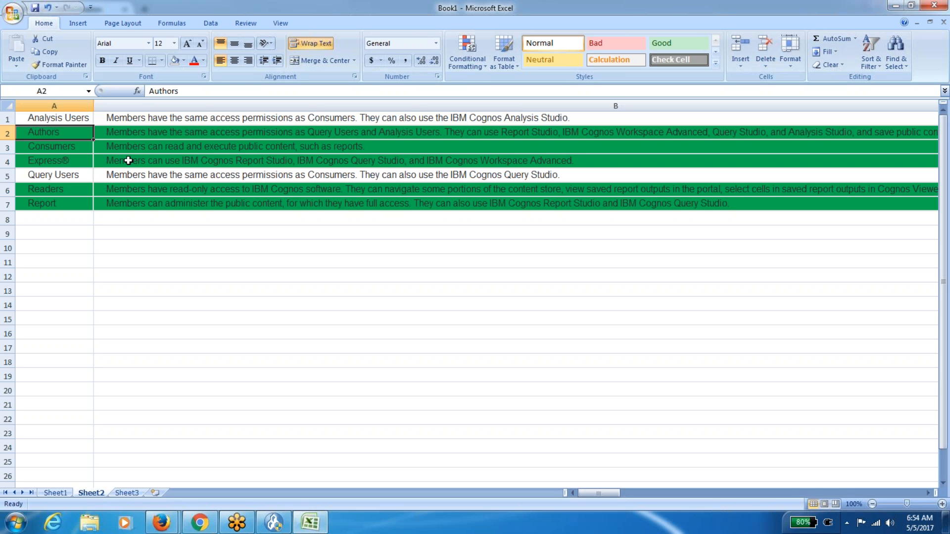
{"action": "key", "text": "alt+Tab"}
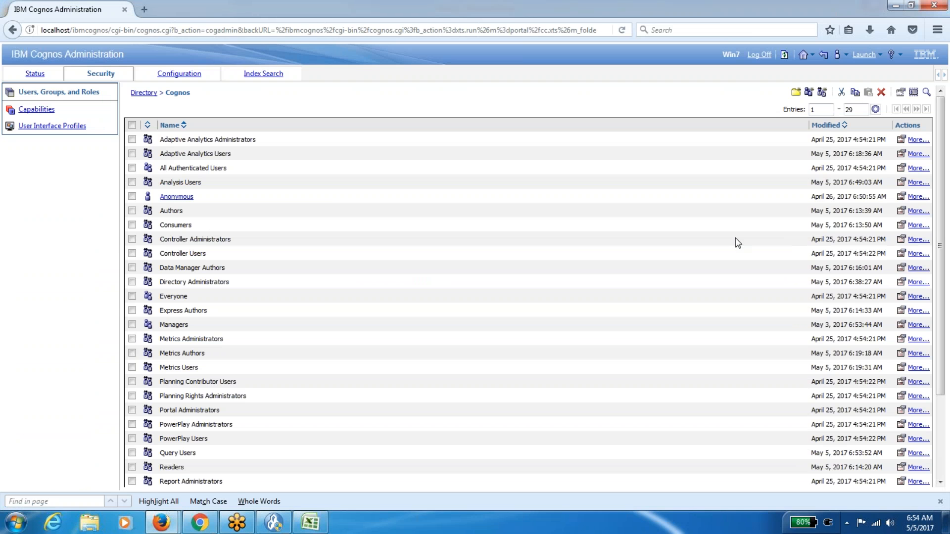
Add the user account from the NTLM directory to the Authors role's members and save.
{"action": "left_click", "coordinate": [900, 211]}
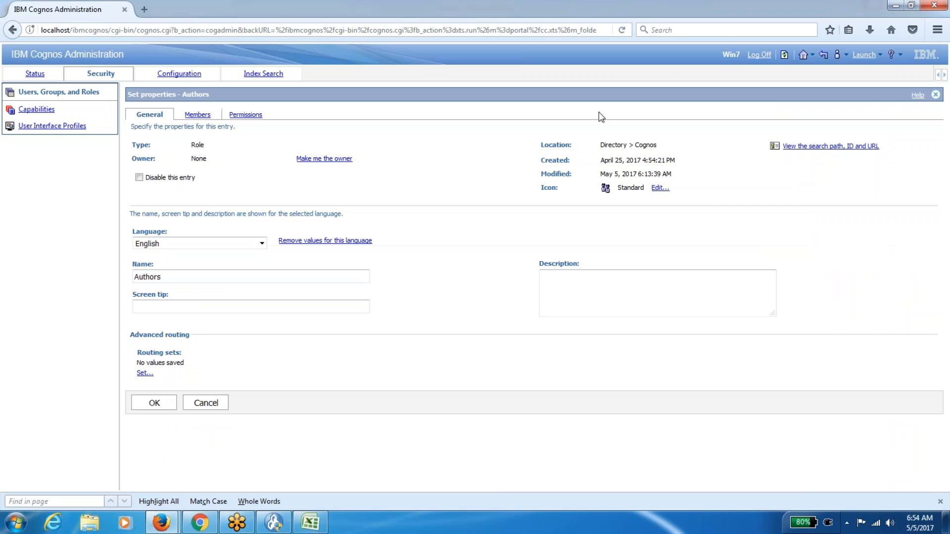
{"action": "left_click", "coordinate": [197, 114]}
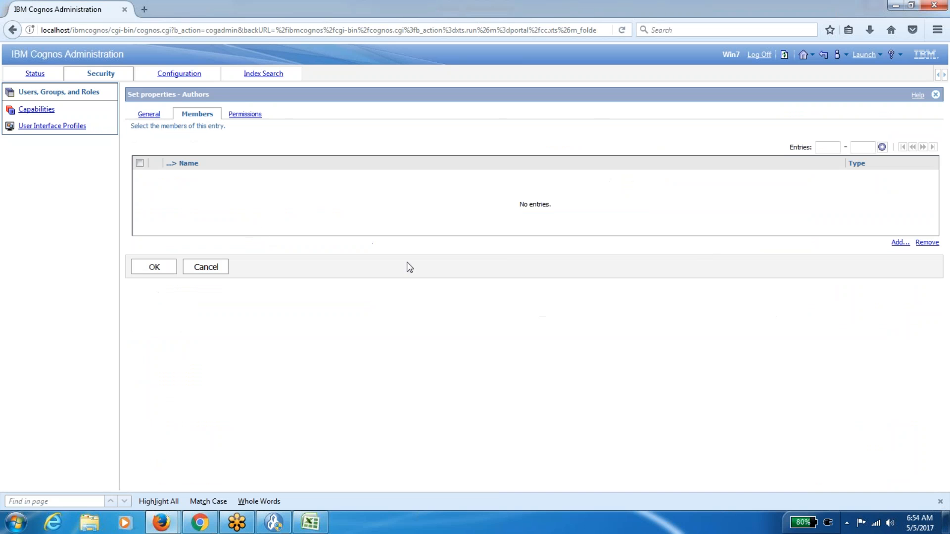
{"action": "left_click", "coordinate": [898, 242]}
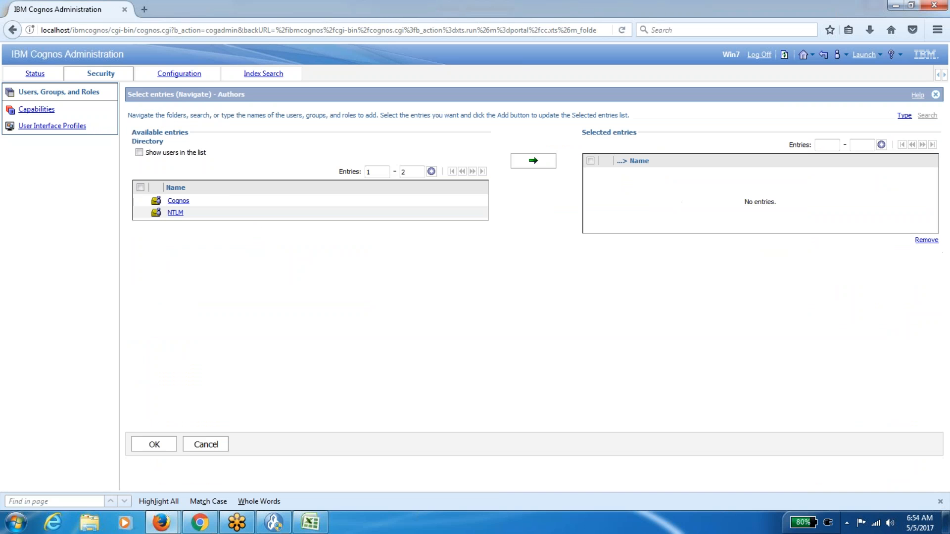
{"action": "left_click", "coordinate": [175, 213]}
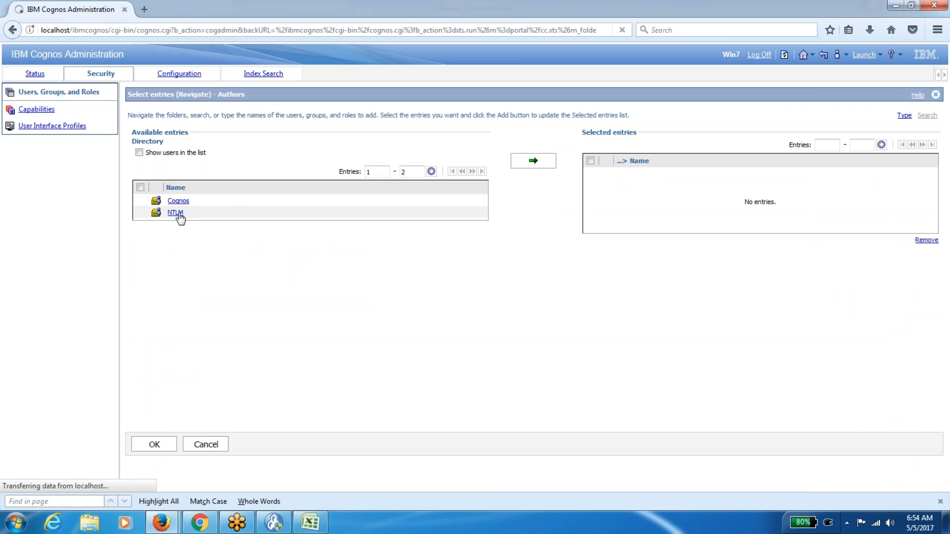
{"action": "left_click", "coordinate": [139, 152]}
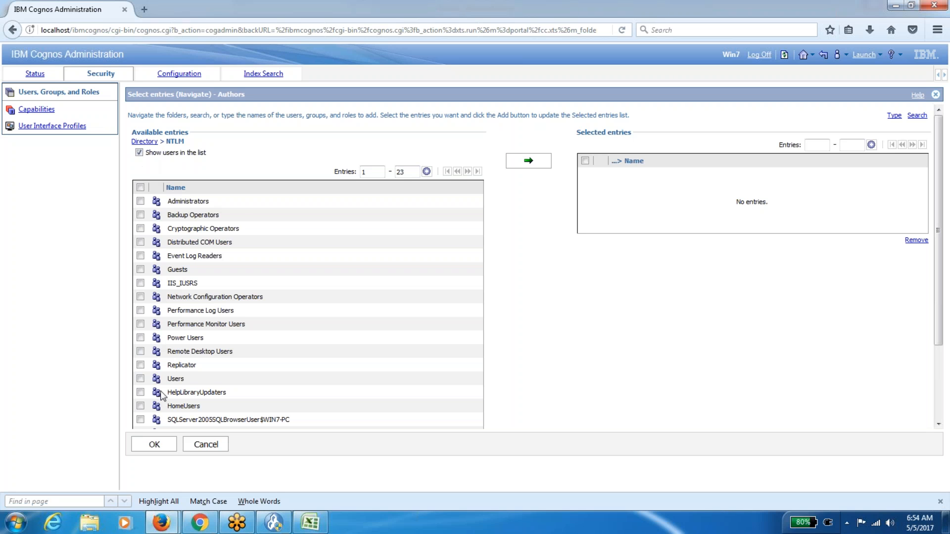
{"action": "scroll", "coordinate": [310, 393], "scroll_direction": "down", "scroll_amount": 1}
{"action": "scroll", "coordinate": [308, 389], "scroll_direction": "down", "scroll_amount": 3}
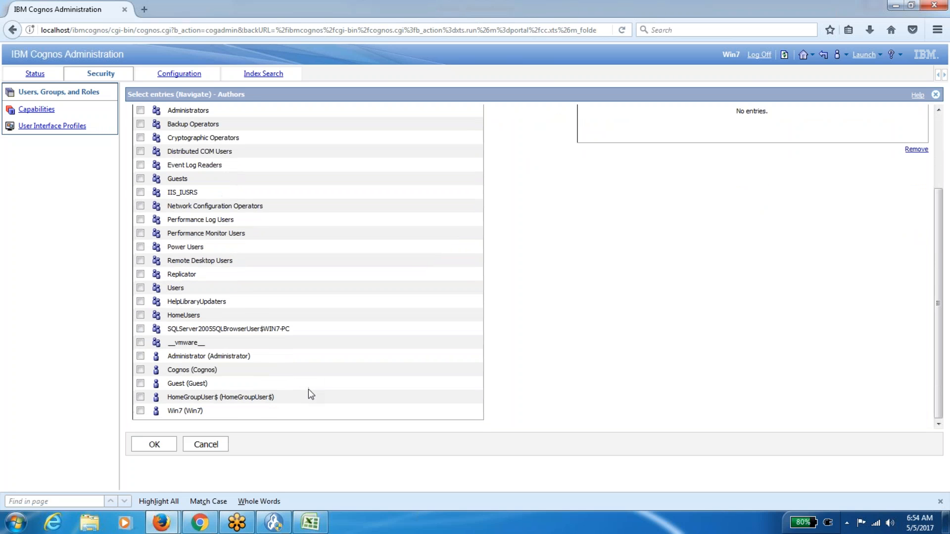
{"action": "left_click", "coordinate": [141, 370]}
{"action": "scroll", "coordinate": [942, 212], "scroll_direction": "up", "scroll_amount": 4}
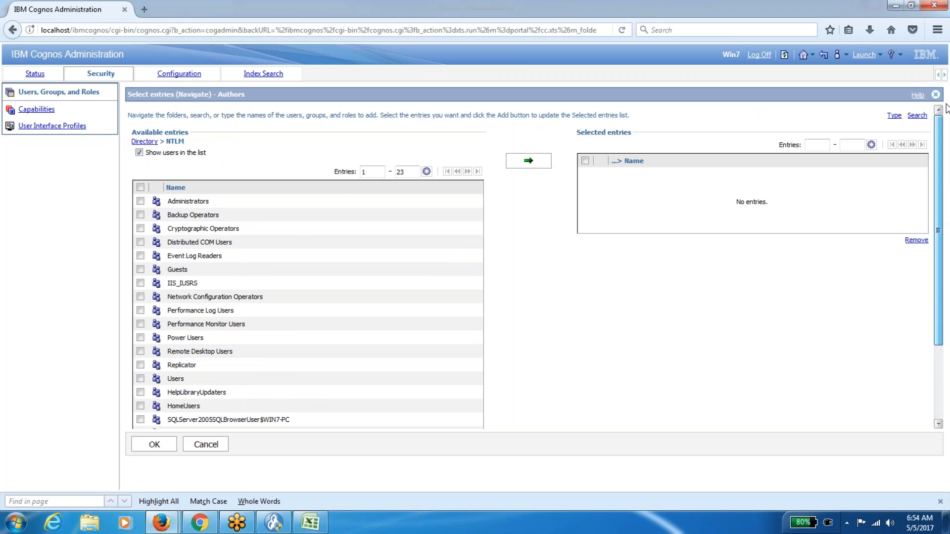
{"action": "left_click", "coordinate": [529, 163]}
{"action": "left_click", "coordinate": [153, 445]}
{"action": "left_click", "coordinate": [154, 217]}
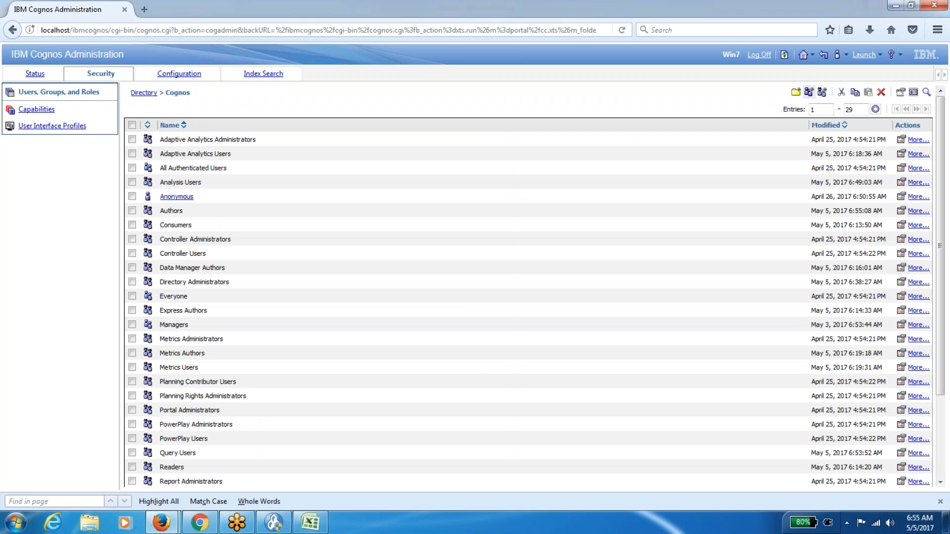
Refresh the groups and roles list, then log off from the Public Folders portal.
{"action": "left_click", "coordinate": [786, 58]}
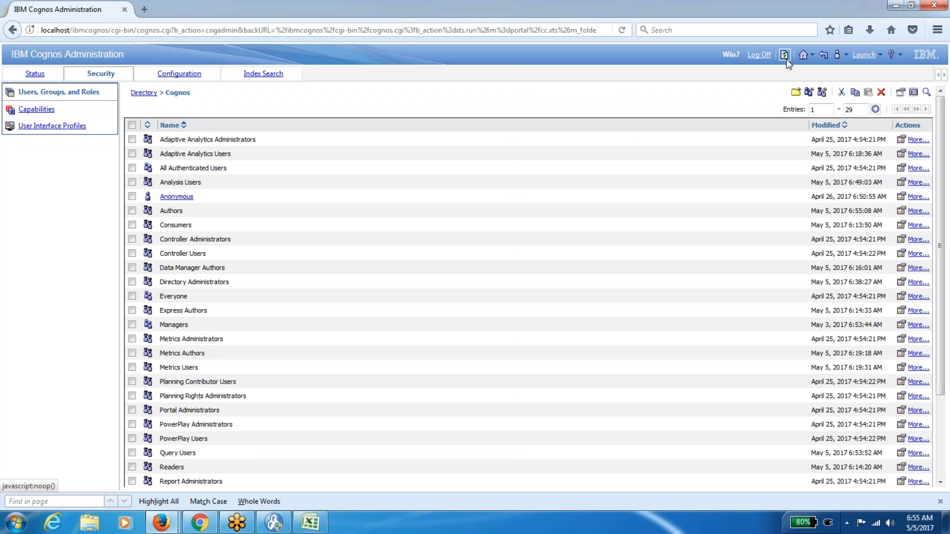
{"action": "mouse_move", "coordinate": [161, 528]}
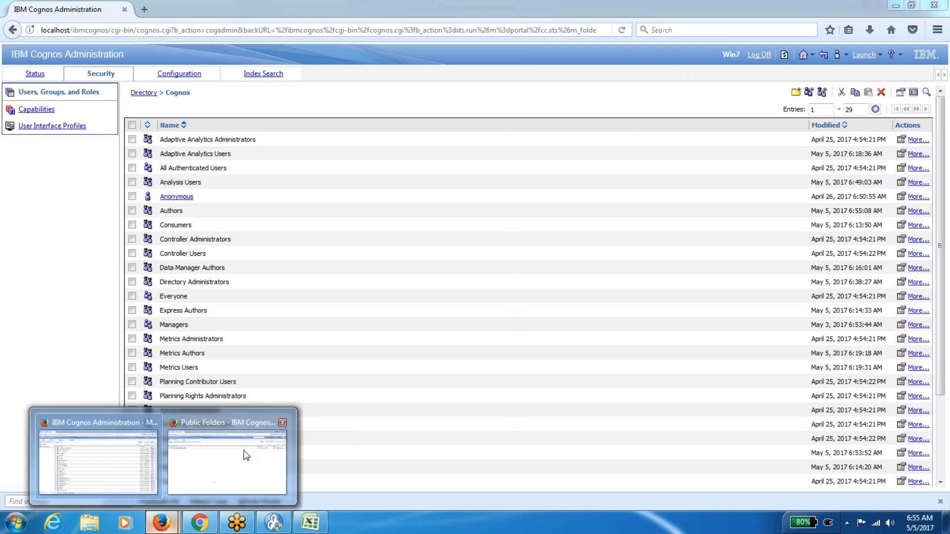
{"action": "left_click", "coordinate": [244, 452]}
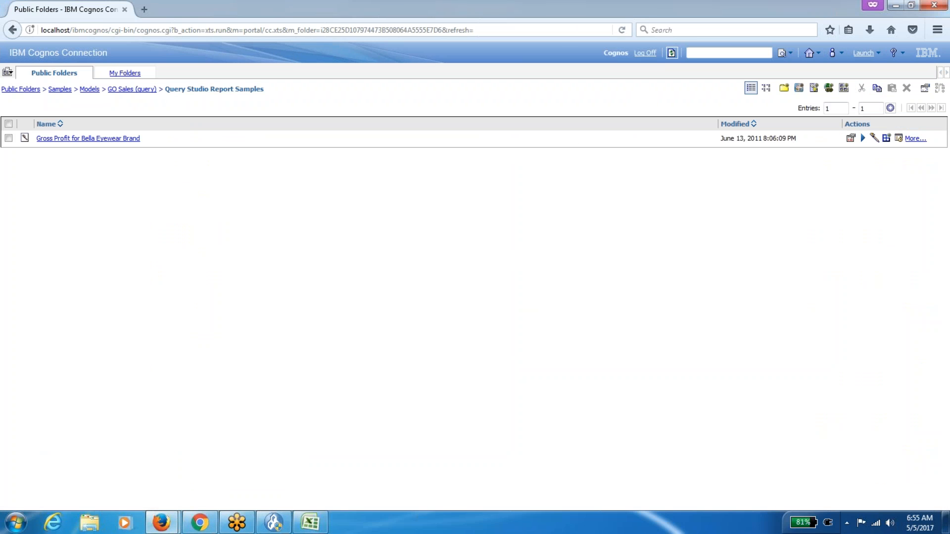
{"action": "left_click", "coordinate": [28, 90]}
{"action": "left_click", "coordinate": [865, 53]}
{"action": "left_click", "coordinate": [645, 53]}
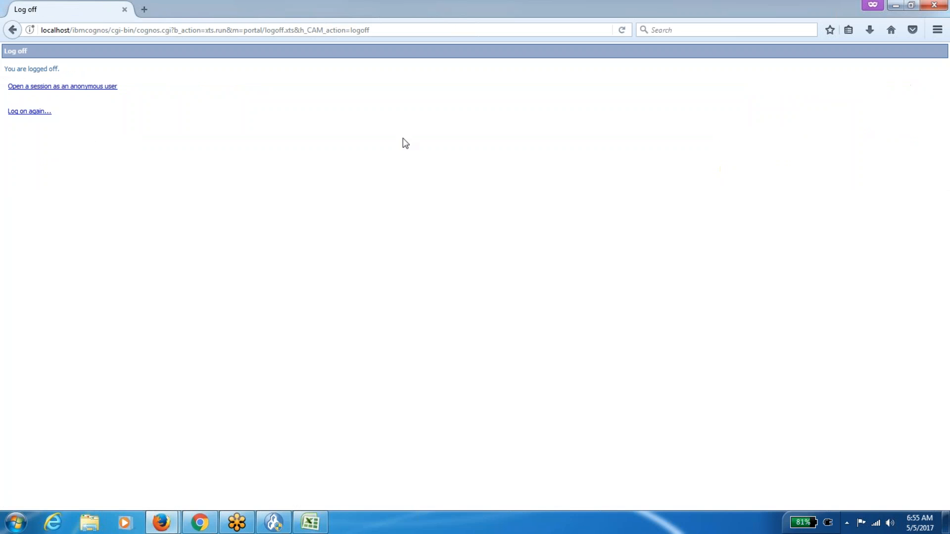
Log back on with the other account's user ID and password, then go to My home.
{"action": "left_click", "coordinate": [35, 113]}
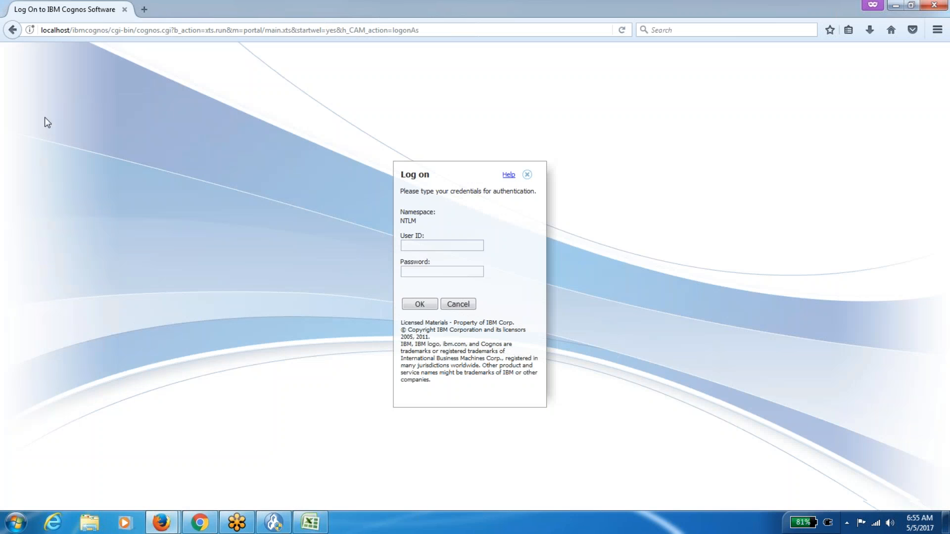
{"action": "left_click", "coordinate": [412, 241]}
{"action": "left_click", "coordinate": [412, 245]}
{"action": "type", "text": "cognos"}
{"action": "key", "text": "Tab"}
{"action": "key", "text": "Escape"}
{"action": "type", "text": "•••••••"}
{"action": "left_click", "coordinate": [418, 304]}
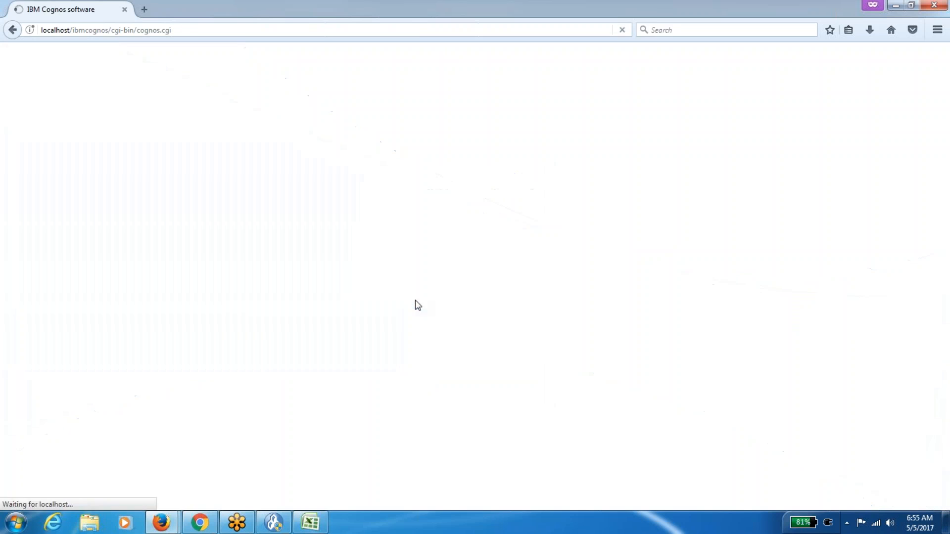
{"action": "left_click", "coordinate": [176, 132]}
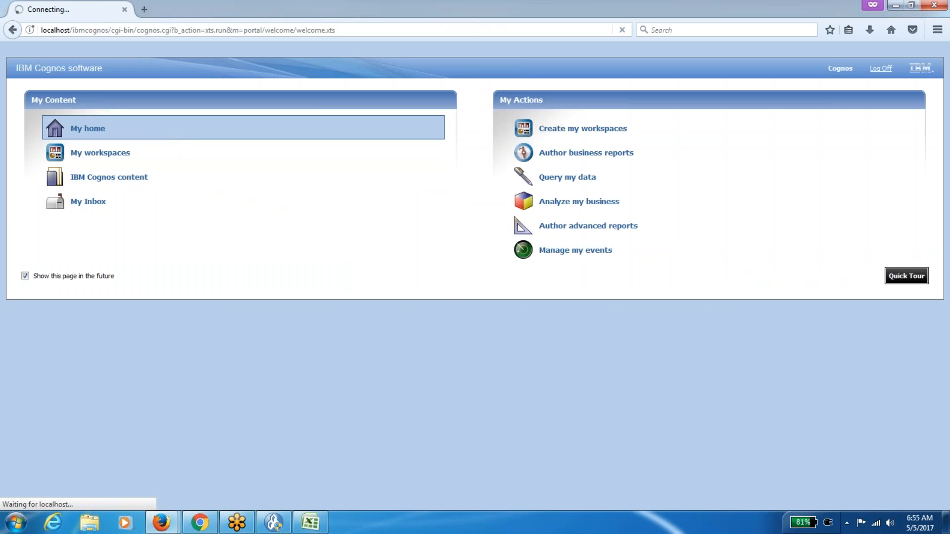
{"action": "left_click", "coordinate": [878, 54]}
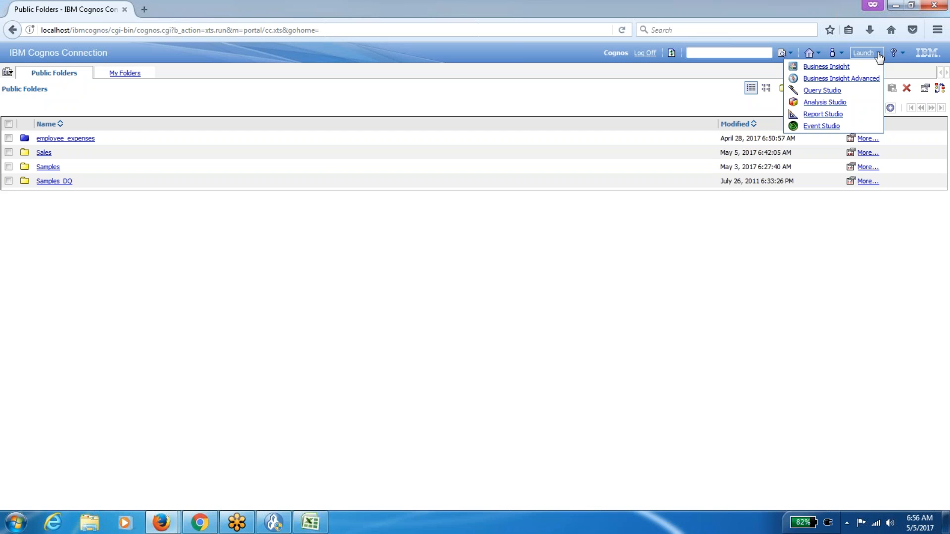
Bring the Excel Sheet2 role list back in front of the Cognos portal.
{"action": "left_click", "coordinate": [315, 525]}
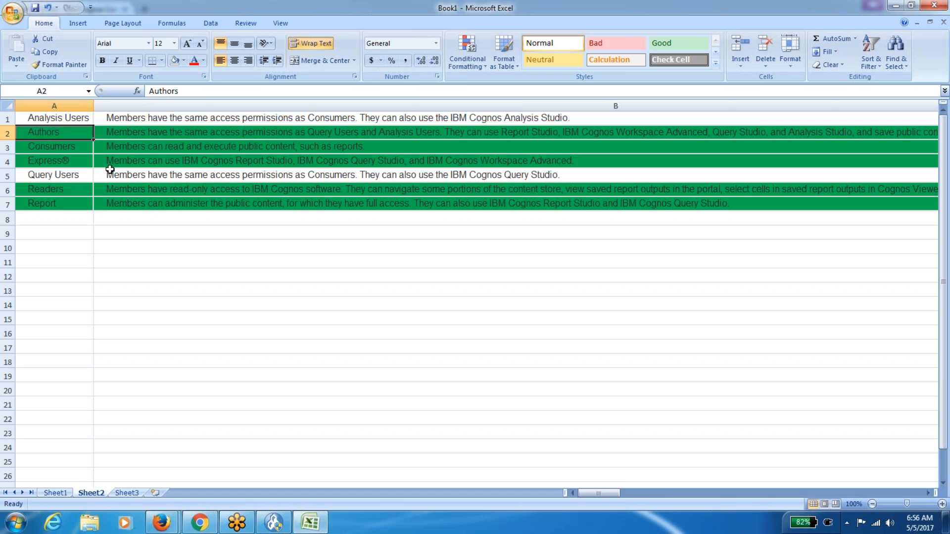
Set the Authors row A2:B2 to No Fill, then click away to B8.
{"action": "key", "text": "shift+Right"}
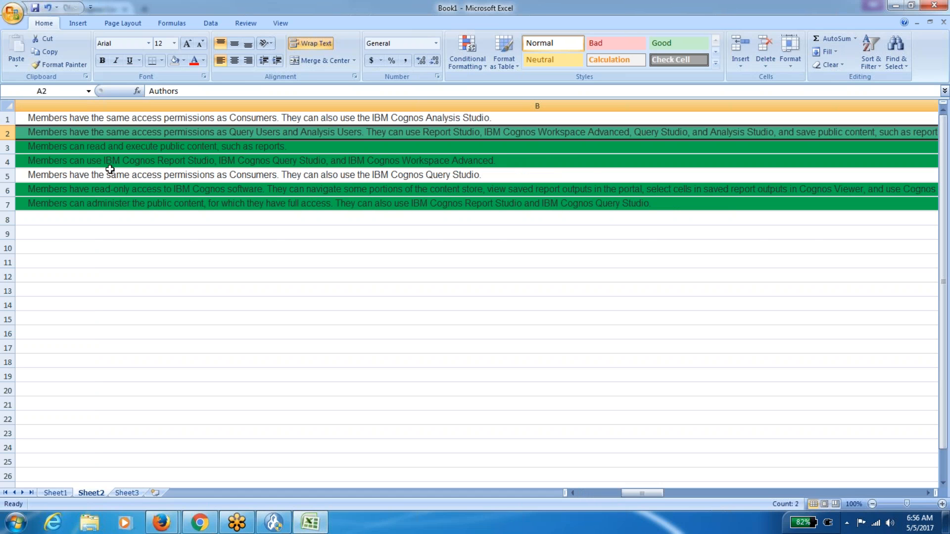
{"action": "left_click", "coordinate": [174, 61]}
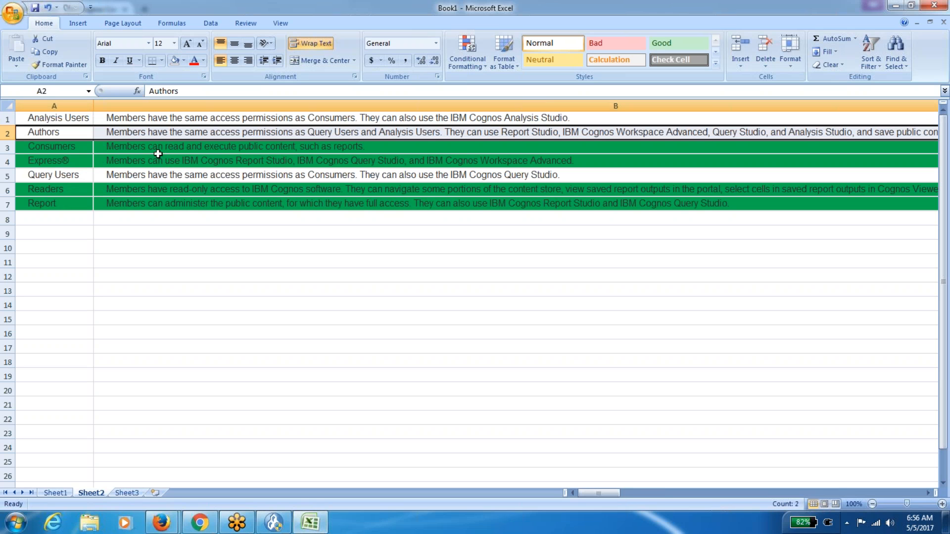
{"action": "left_click", "coordinate": [150, 222]}
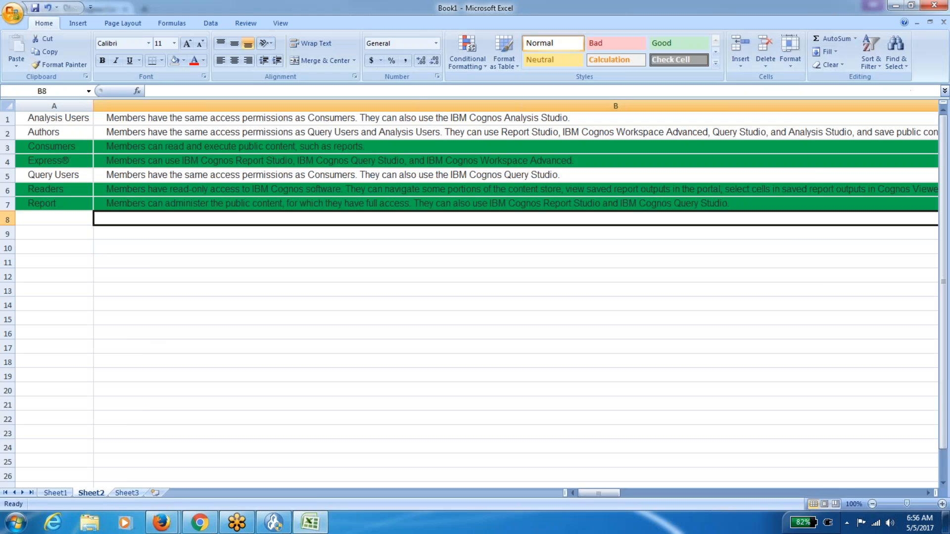
Remove the user from the Authors role's Members tab and save the role.
{"action": "key", "text": "alt+Tab"}
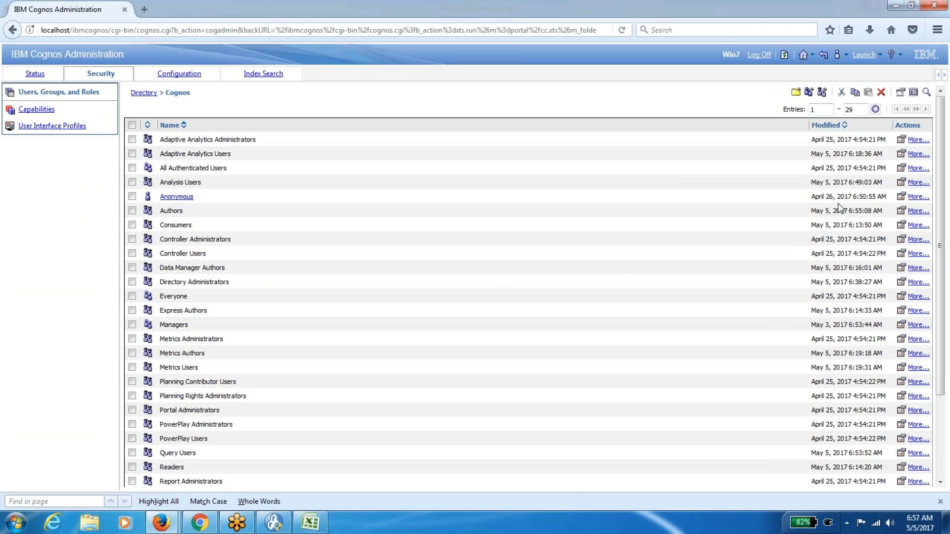
{"action": "left_click", "coordinate": [898, 211]}
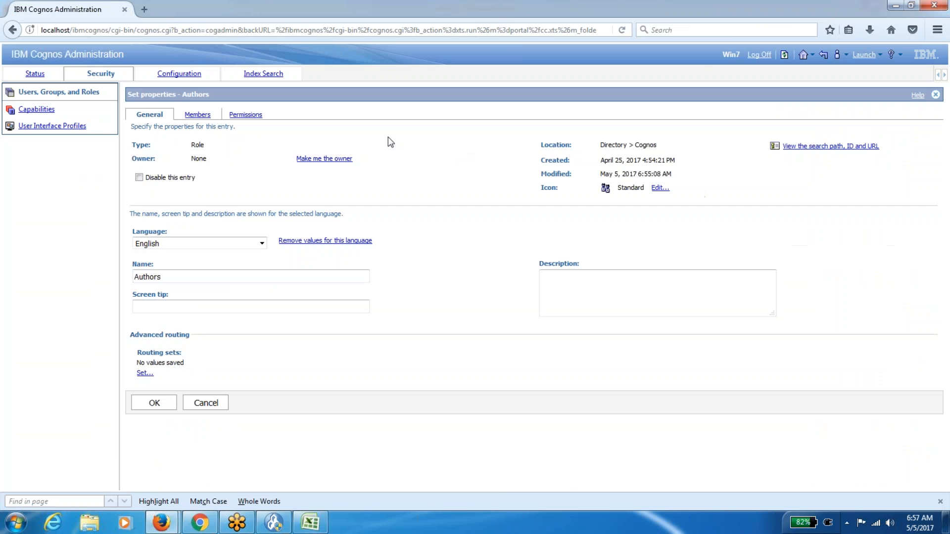
{"action": "left_click", "coordinate": [196, 115]}
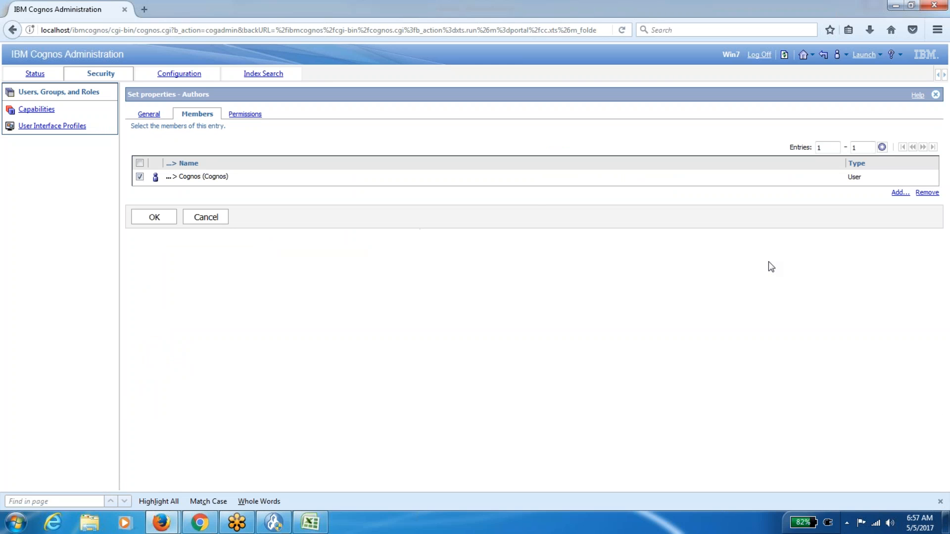
{"action": "left_click", "coordinate": [927, 193]}
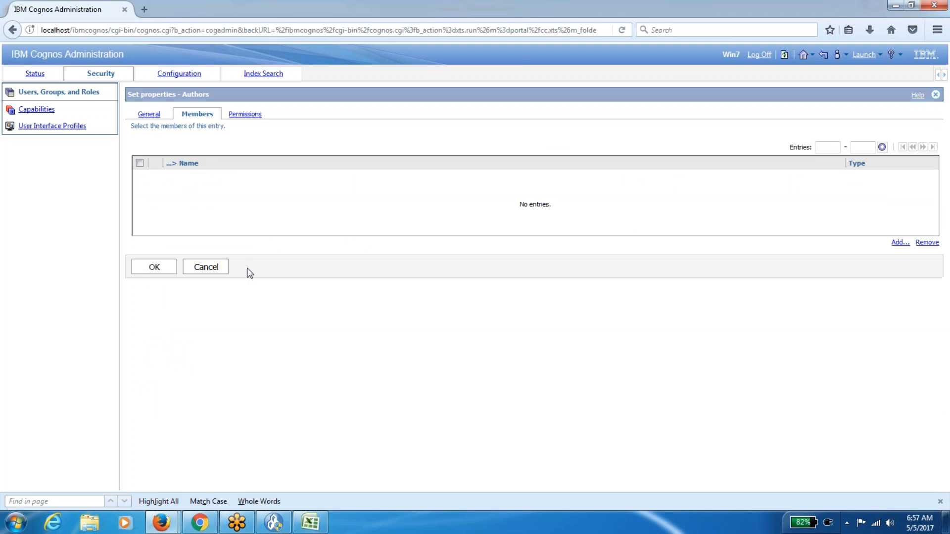
{"action": "left_click", "coordinate": [154, 271]}
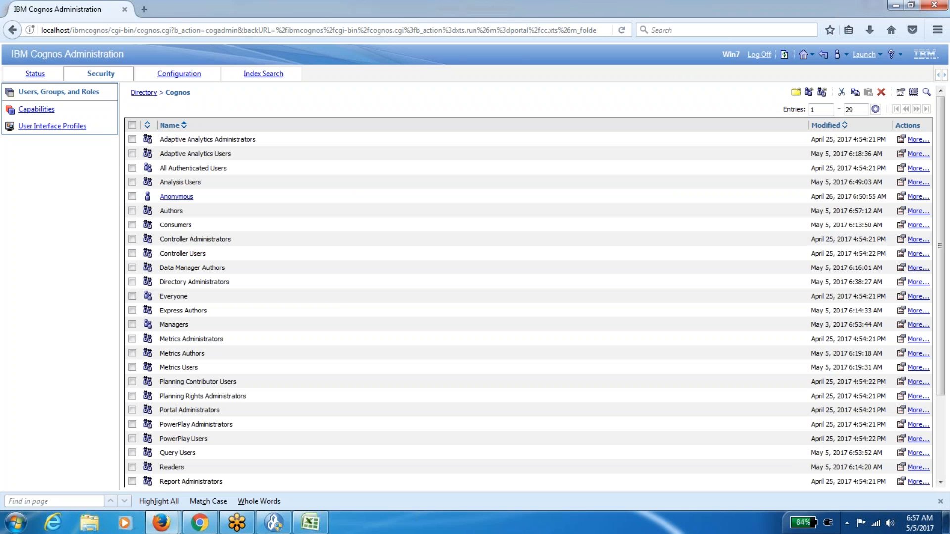
Add the NTLM user account to the Express Authors role's members and save.
{"action": "left_click", "coordinate": [901, 312]}
{"action": "left_click", "coordinate": [197, 115]}
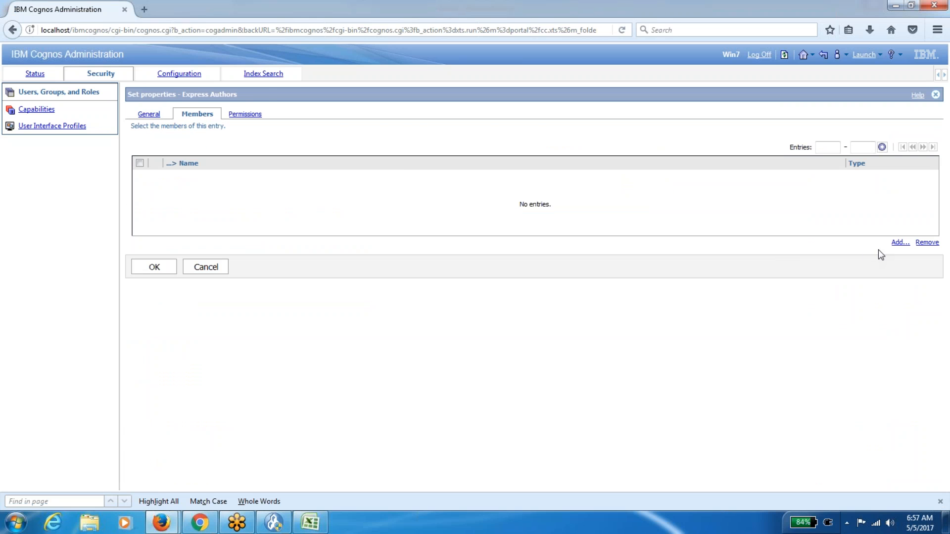
{"action": "left_click", "coordinate": [900, 243]}
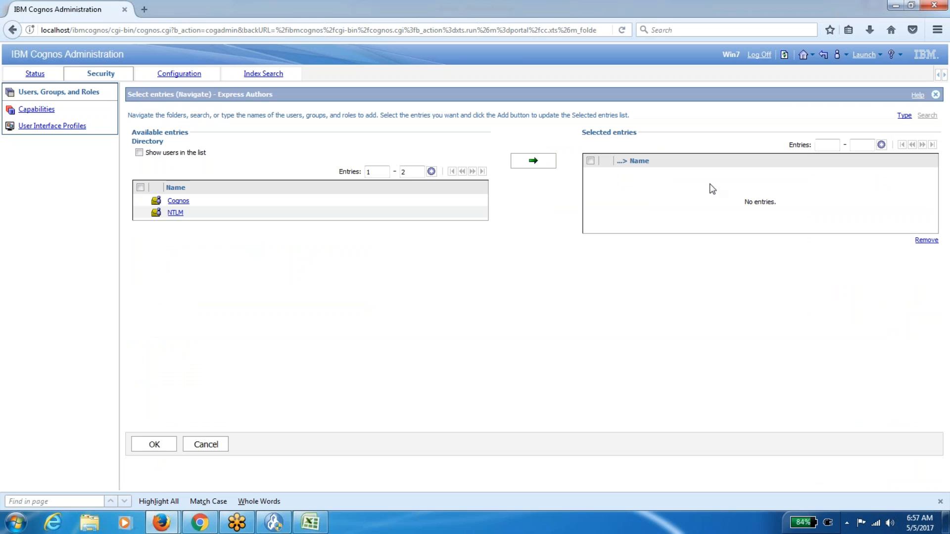
{"action": "left_click", "coordinate": [179, 216]}
{"action": "left_click", "coordinate": [139, 152]}
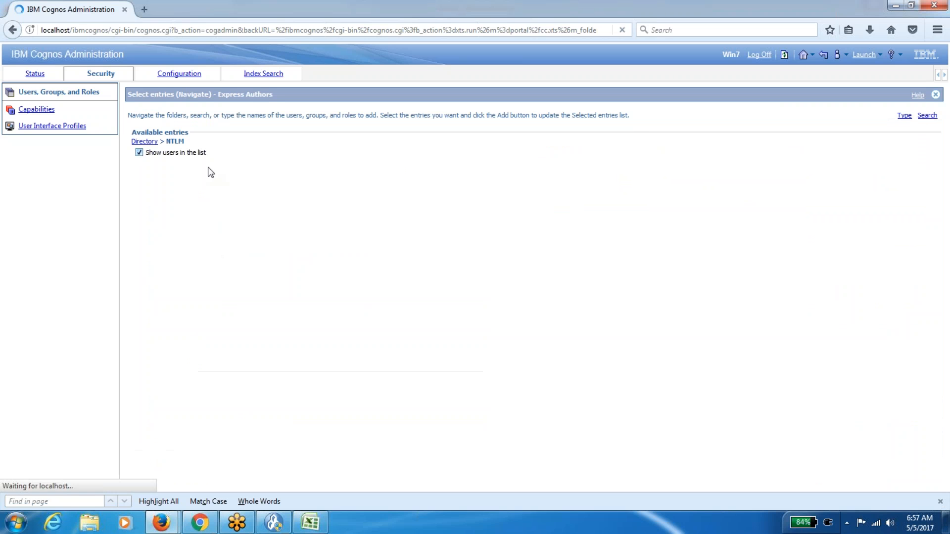
{"action": "scroll", "coordinate": [295, 268], "scroll_direction": "down", "scroll_amount": 3}
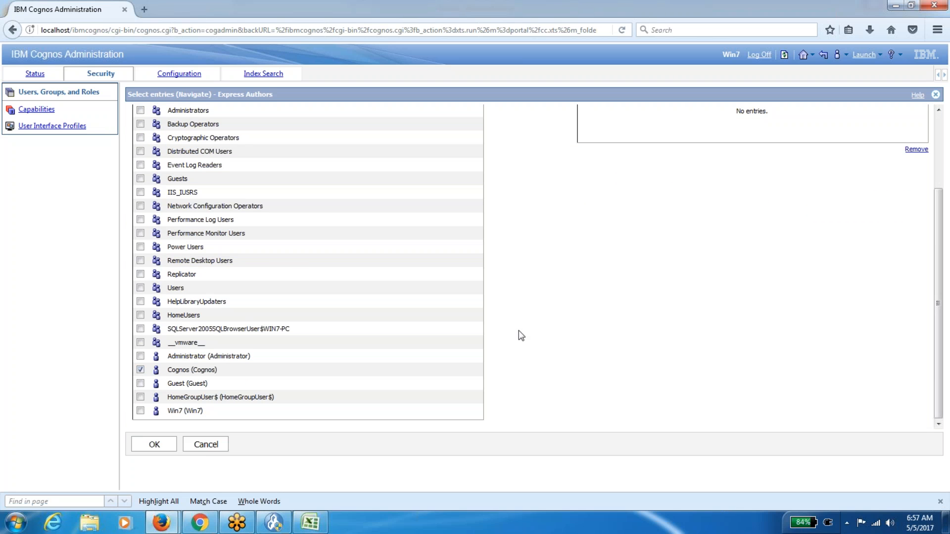
{"action": "scroll", "coordinate": [588, 323], "scroll_direction": "up", "scroll_amount": 3}
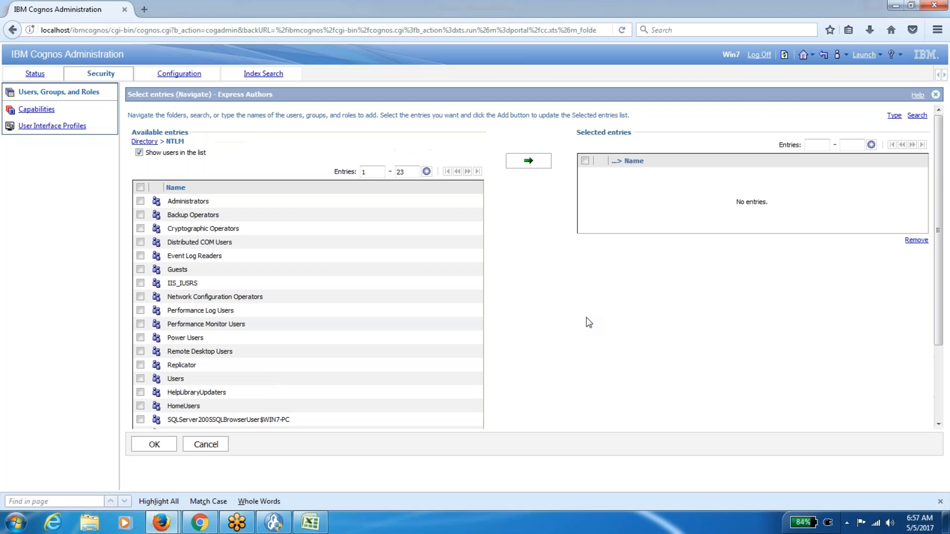
{"action": "left_click", "coordinate": [526, 161]}
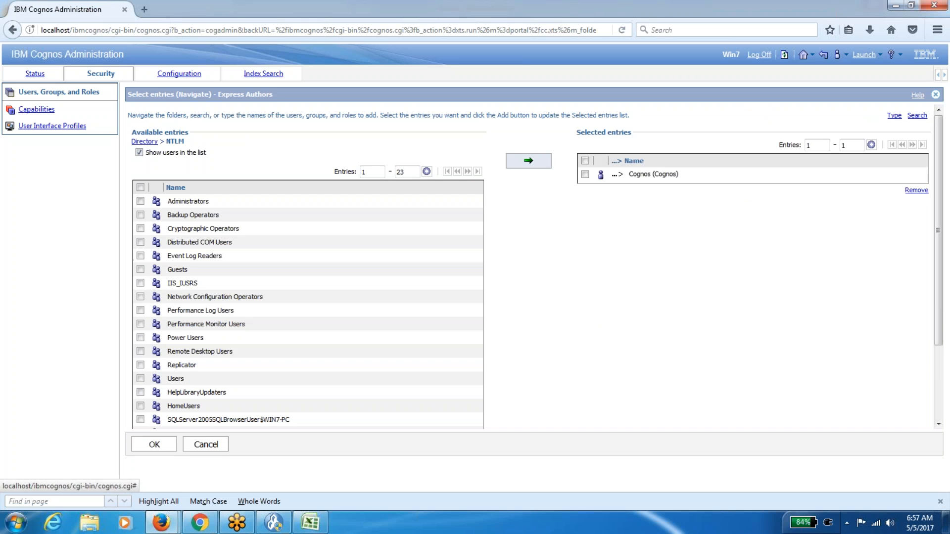
{"action": "left_click", "coordinate": [151, 444]}
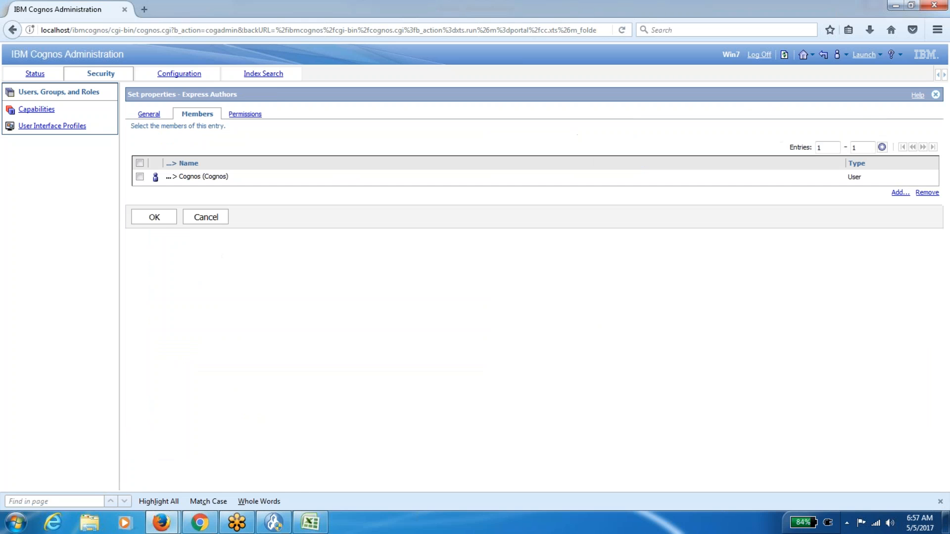
{"action": "left_click", "coordinate": [154, 217]}
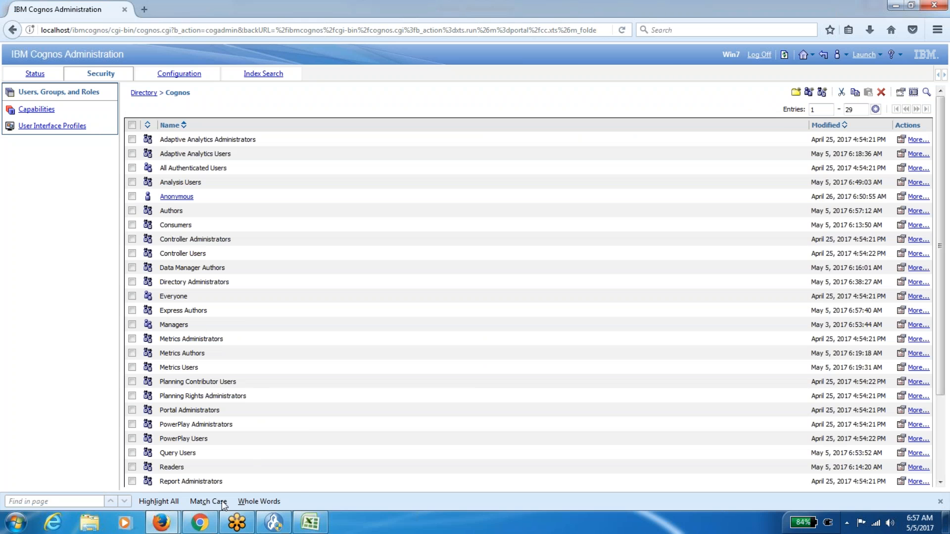
{"action": "mouse_move", "coordinate": [162, 523]}
{"action": "left_click", "coordinate": [254, 472]}
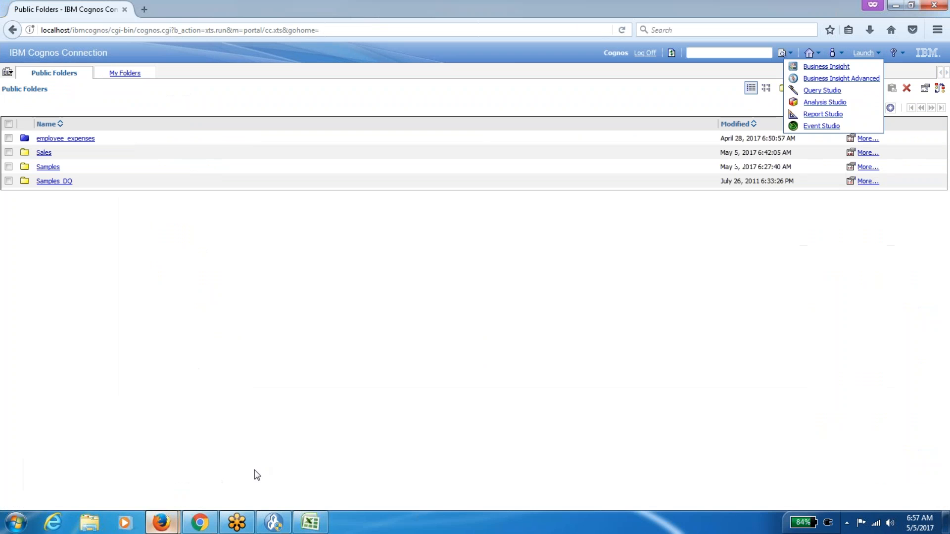
Log off, log back on with the user ID and password, and refresh Public Folders.
{"action": "left_click", "coordinate": [645, 52]}
{"action": "left_click", "coordinate": [30, 111]}
{"action": "left_click", "coordinate": [416, 246]}
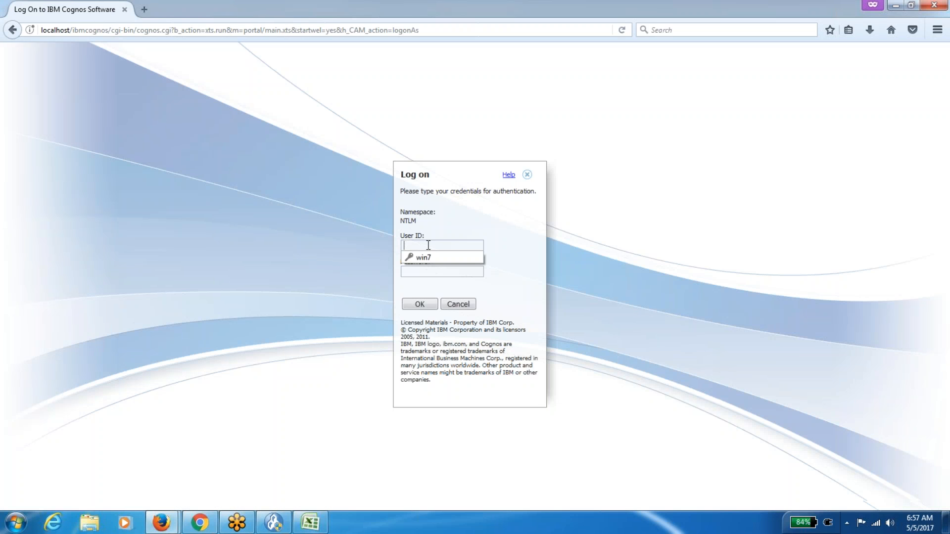
{"action": "type", "text": "cognos"}
{"action": "key", "text": "Tab"}
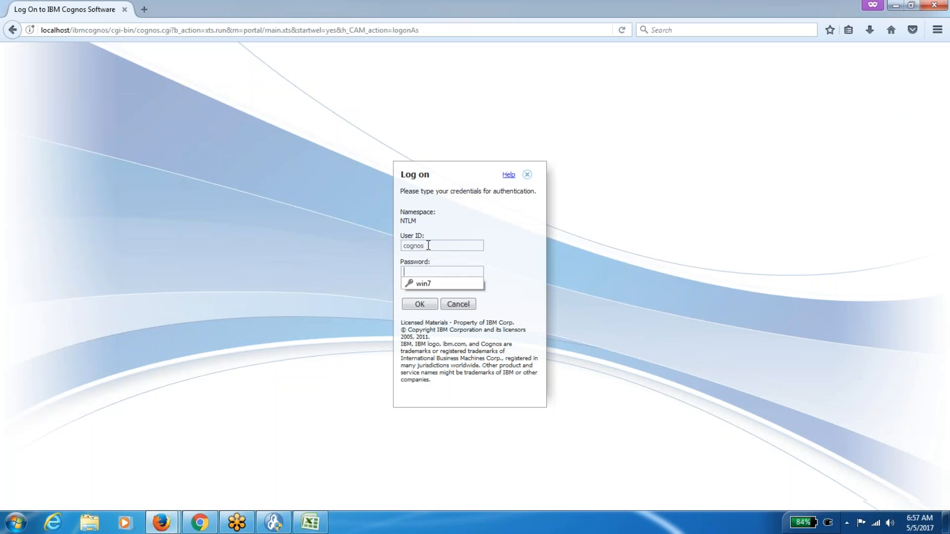
{"action": "type", "text": "•••"}
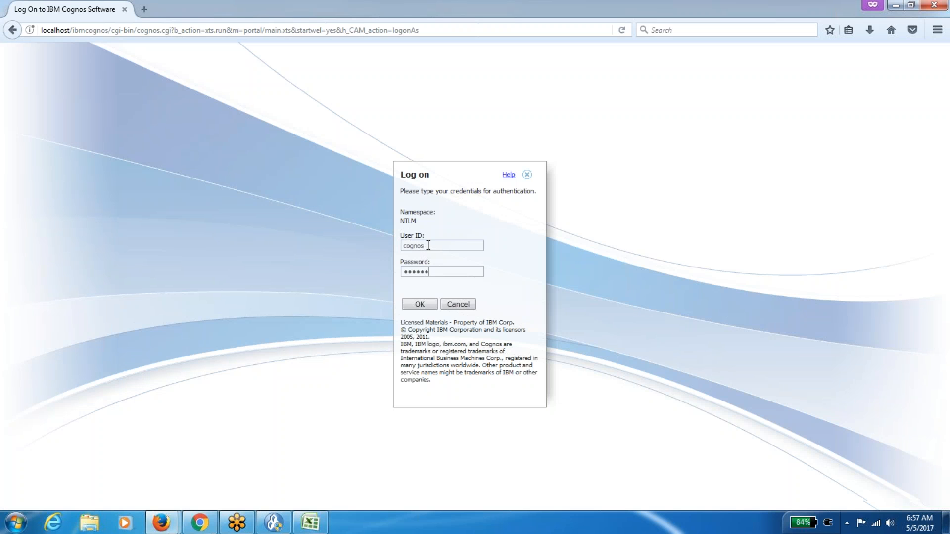
{"action": "type", "text": "••••"}
{"action": "left_click", "coordinate": [423, 303]}
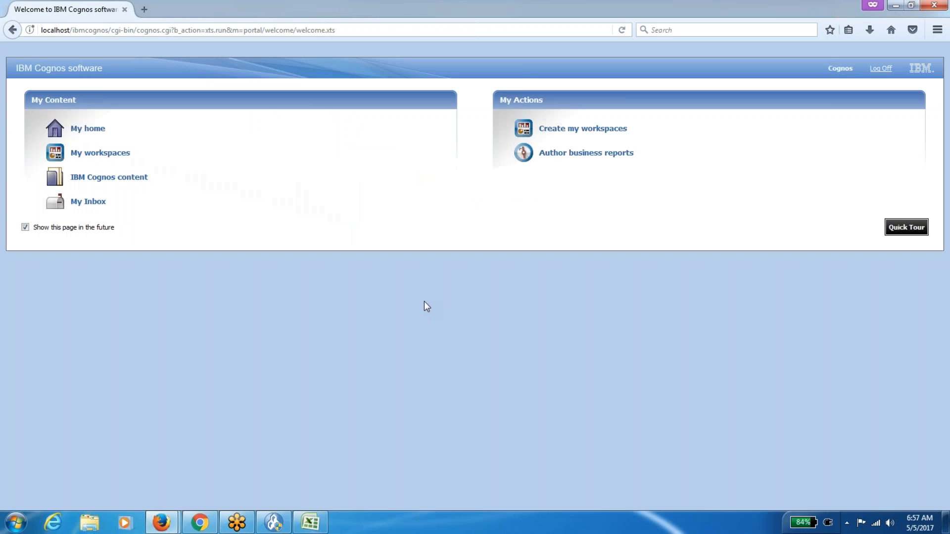
{"action": "left_click", "coordinate": [155, 133]}
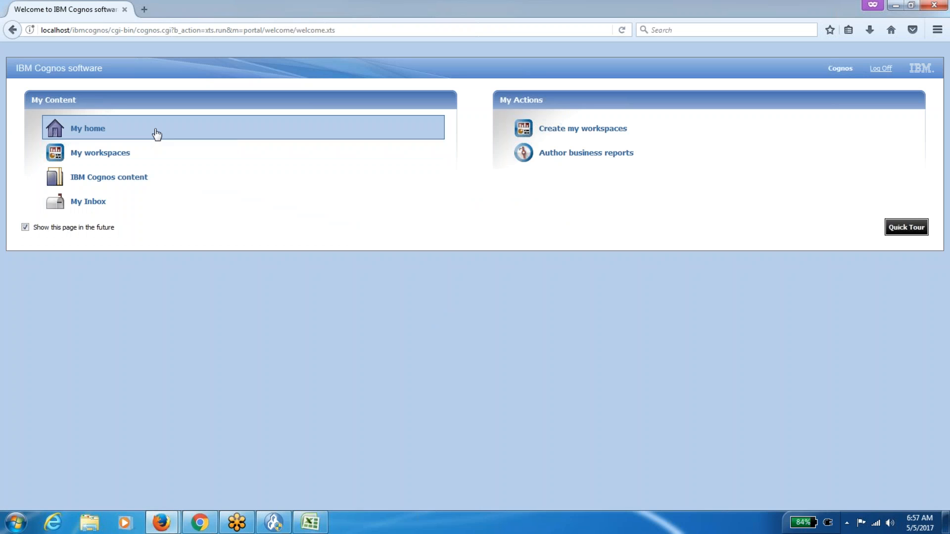
{"action": "left_click", "coordinate": [671, 54]}
{"action": "key", "text": "alt+Tab"}
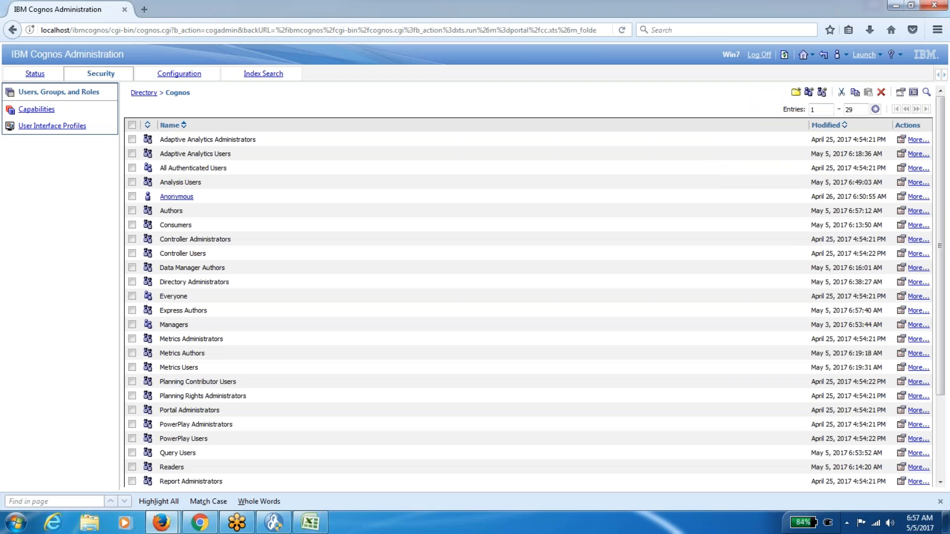
In Excel, select the Express® Authors row on Sheet2 and step through the role entries.
{"action": "key", "text": "alt+Tab"}
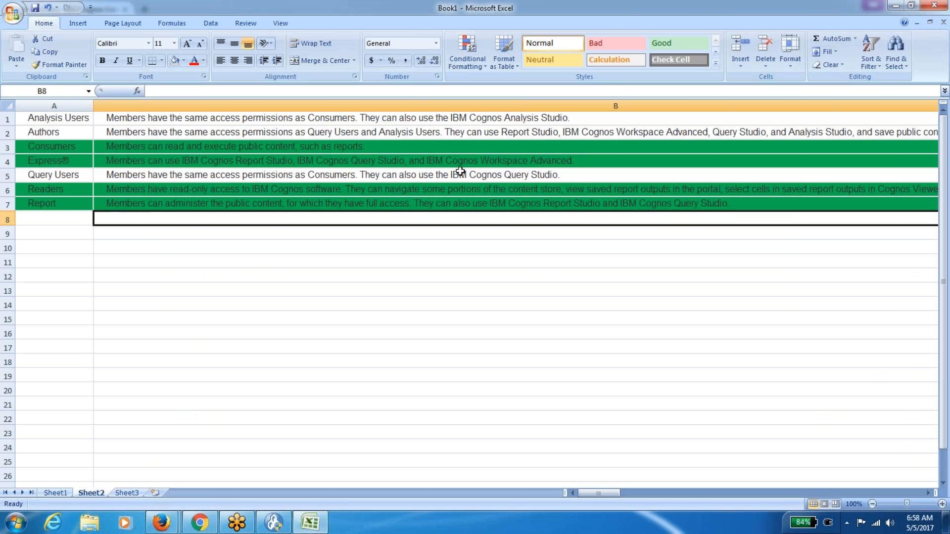
{"action": "left_click", "coordinate": [88, 163]}
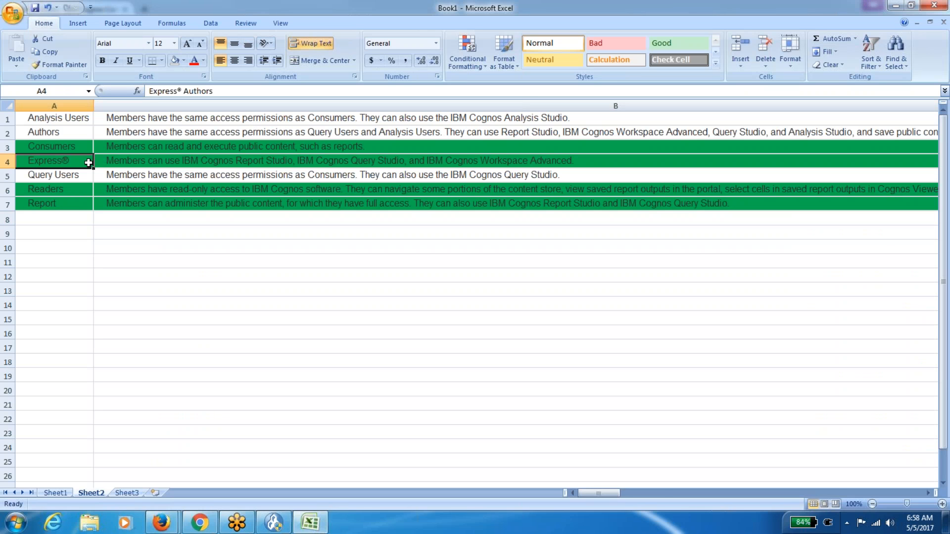
{"action": "key", "text": "shift+Right"}
{"action": "key", "text": "shift+Left"}
{"action": "key", "text": "Down"}
{"action": "key", "text": "Down"}
{"action": "key", "text": "Down"}
{"action": "key", "text": "alt+Tab"}
{"action": "key", "text": "alt+Tab"}
Copy the Express® Authors row from Sheet1's full role table.
{"action": "left_click", "coordinate": [64, 491]}
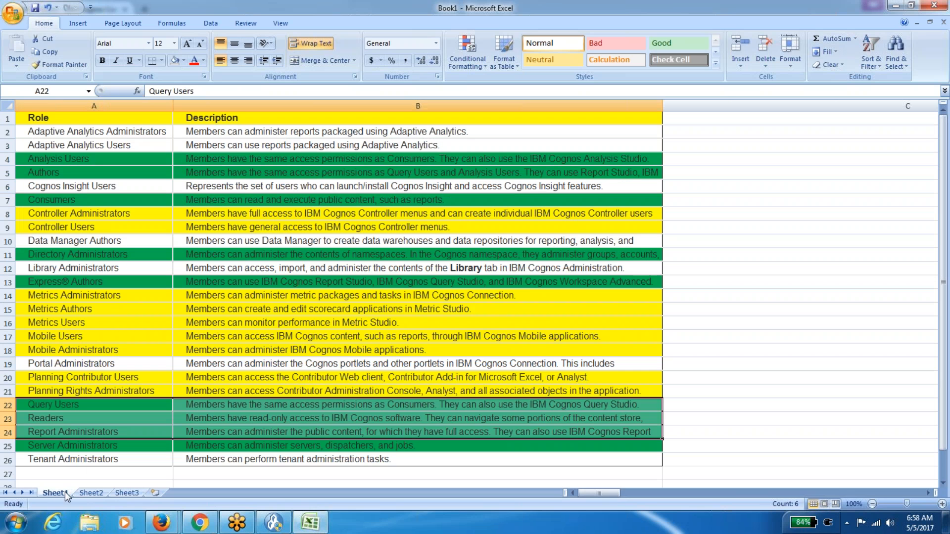
{"action": "left_click", "coordinate": [83, 418]}
{"action": "key", "text": "Down"}
{"action": "key", "text": "Down"}
{"action": "key", "text": "Down"}
{"action": "key", "text": "Down"}
{"action": "key", "text": "Down"}
{"action": "key", "text": "Down"}
{"action": "key", "text": "Down"}
{"action": "key", "text": "Down"}
{"action": "key", "text": "Down"}
{"action": "key", "text": "Down"}
{"action": "key", "text": "Down"}
{"action": "key", "text": "Down"}
{"action": "key", "text": "Up"}
{"action": "key", "text": "Up"}
{"action": "key", "text": "Up"}
{"action": "key", "text": "Up"}
{"action": "key", "text": "Up"}
{"action": "key", "text": "Up"}
{"action": "key", "text": "Up"}
{"action": "key", "text": "Up"}
{"action": "key", "text": "Up"}
{"action": "key", "text": "Up"}
{"action": "key", "text": "Up"}
{"action": "key", "text": "Up"}
{"action": "key", "text": "Up"}
{"action": "key", "text": "Up"}
{"action": "key", "text": "Up"}
{"action": "key", "text": "Up"}
{"action": "key", "text": "Up"}
{"action": "key", "text": "Up"}
{"action": "key", "text": "Up"}
{"action": "key", "text": "Up"}
{"action": "key", "text": "Up"}
{"action": "key", "text": "Up"}
{"action": "key", "text": "shift+Right"}
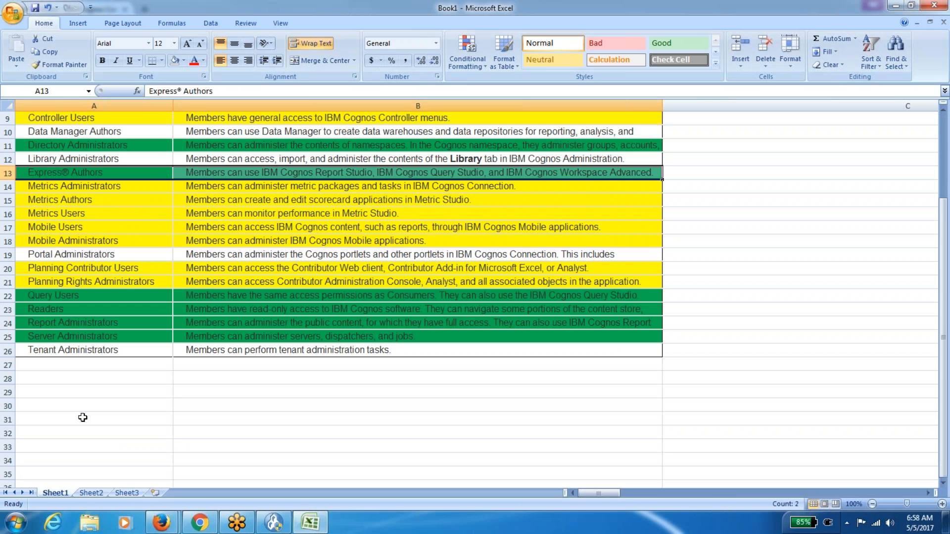
{"action": "key", "text": "ctrl+c"}
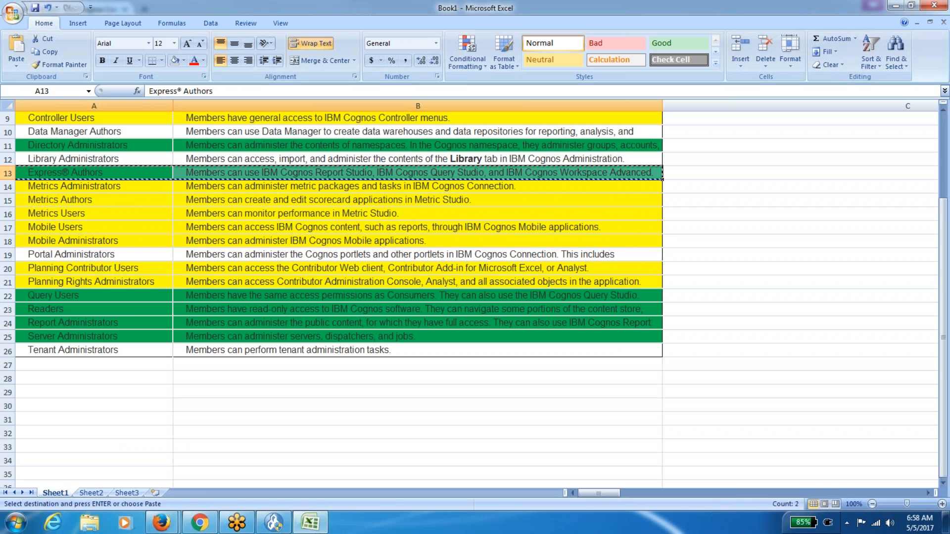
Paste the Express® Authors row into Sheet2 row 8, then undo the paste.
{"action": "left_click", "coordinate": [101, 493]}
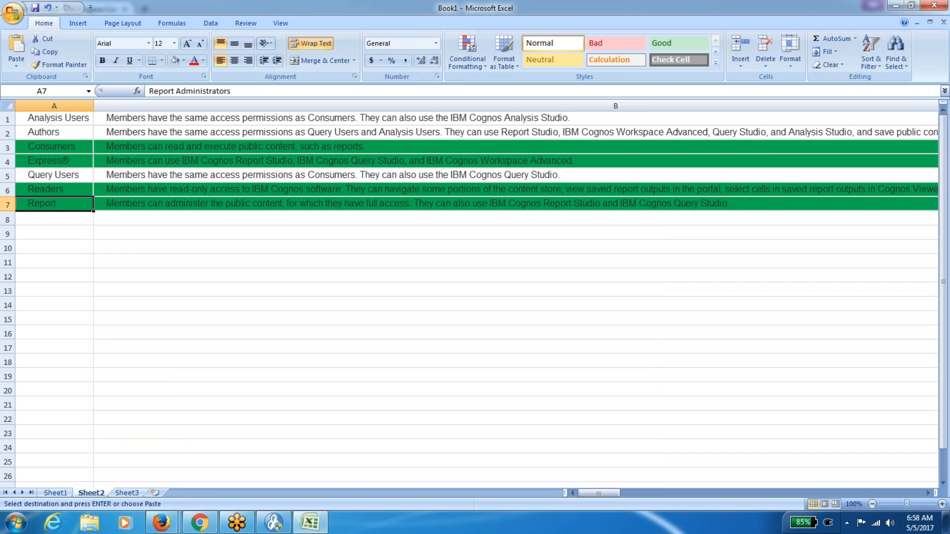
{"action": "left_click", "coordinate": [75, 218]}
{"action": "key", "text": "ctrl+v"}
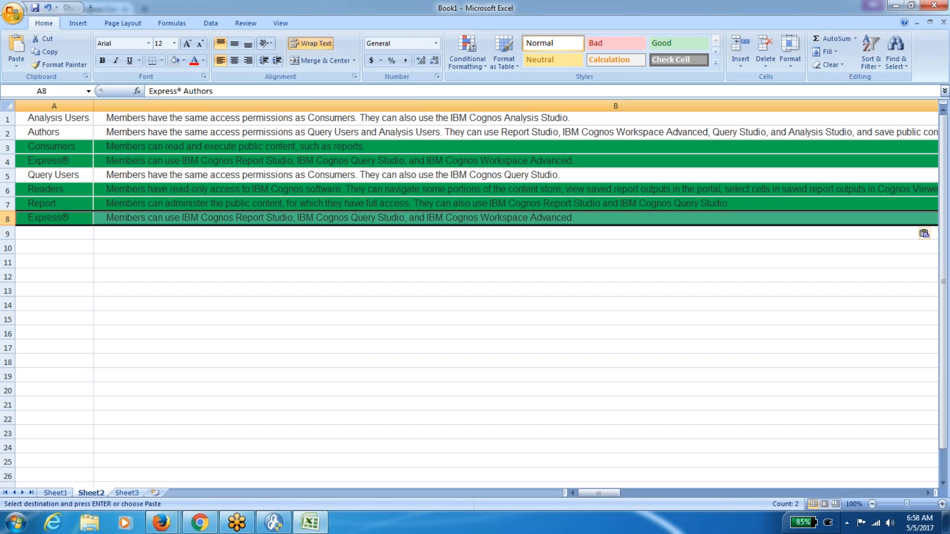
{"action": "left_click", "coordinate": [73, 220]}
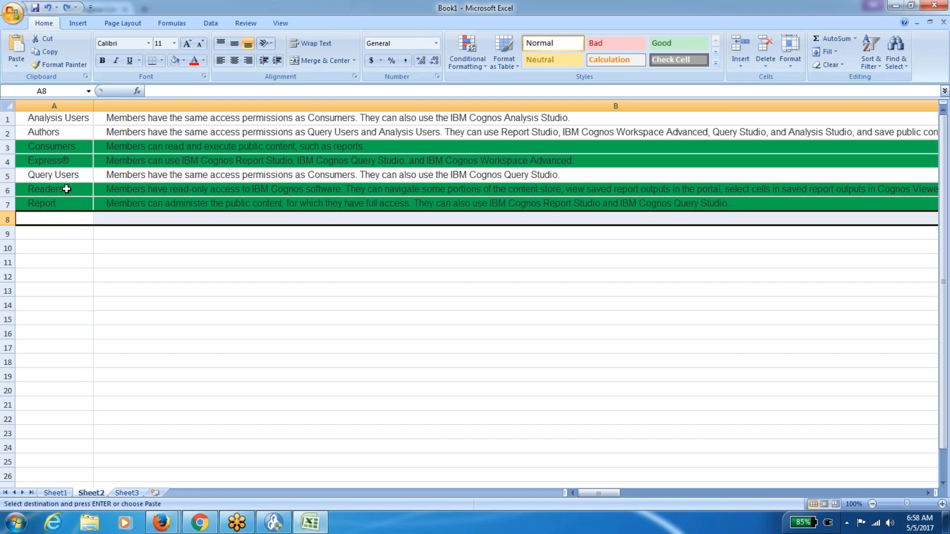
{"action": "key", "text": "ctrl+z"}
Widen and auto-fit column A so full role names like Report Administrators show.
{"action": "left_click_drag", "start_coordinate": [93, 106], "coordinate": [134, 107]}
{"action": "left_click", "coordinate": [8, 106]}
{"action": "double_click", "coordinate": [133, 106]}
{"action": "left_click", "coordinate": [135, 261]}
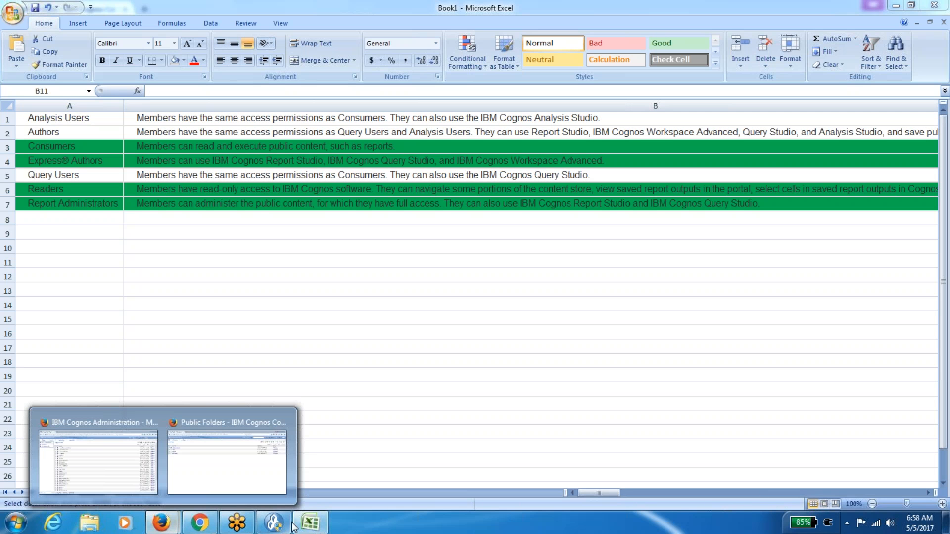
{"action": "left_click", "coordinate": [177, 162]}
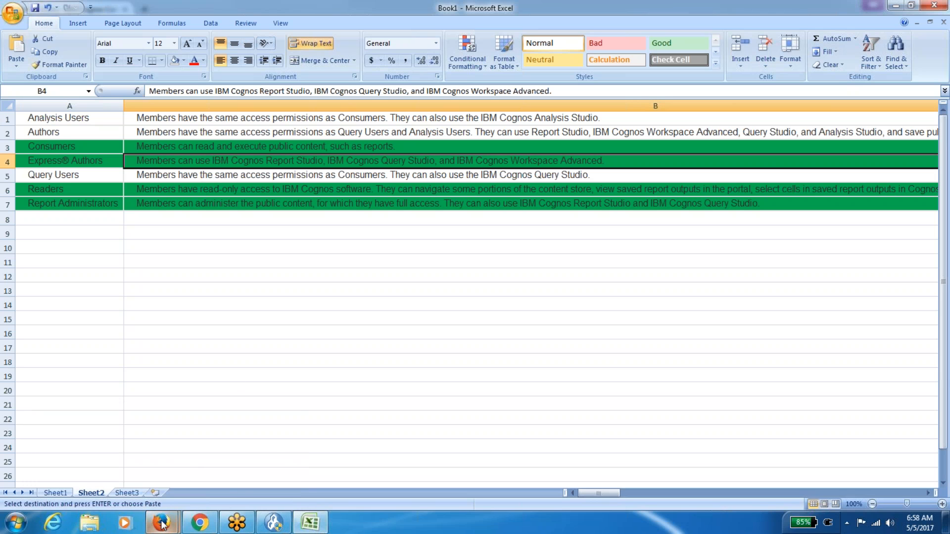
Return to Cognos Connection and refresh the Public Folders page.
{"action": "mouse_move", "coordinate": [162, 524]}
{"action": "left_click", "coordinate": [245, 453]}
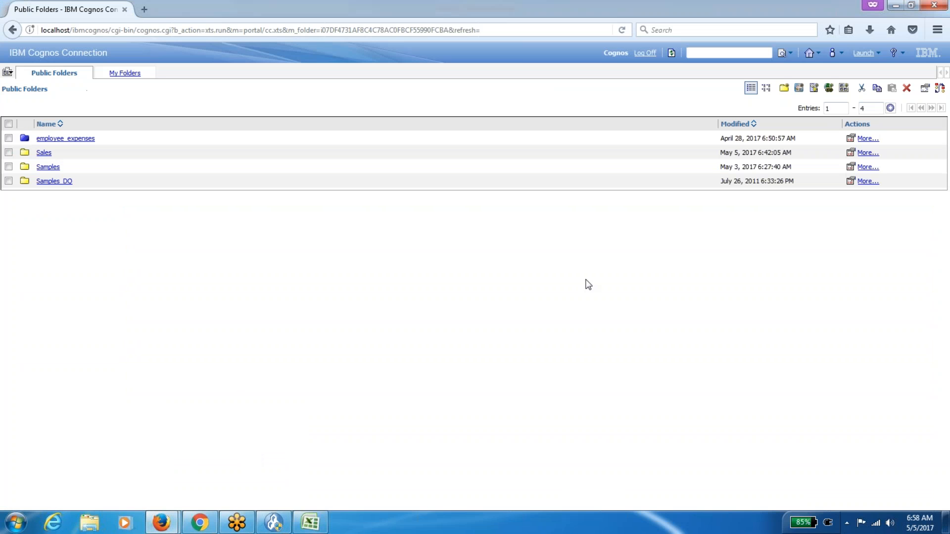
{"action": "left_click", "coordinate": [877, 53]}
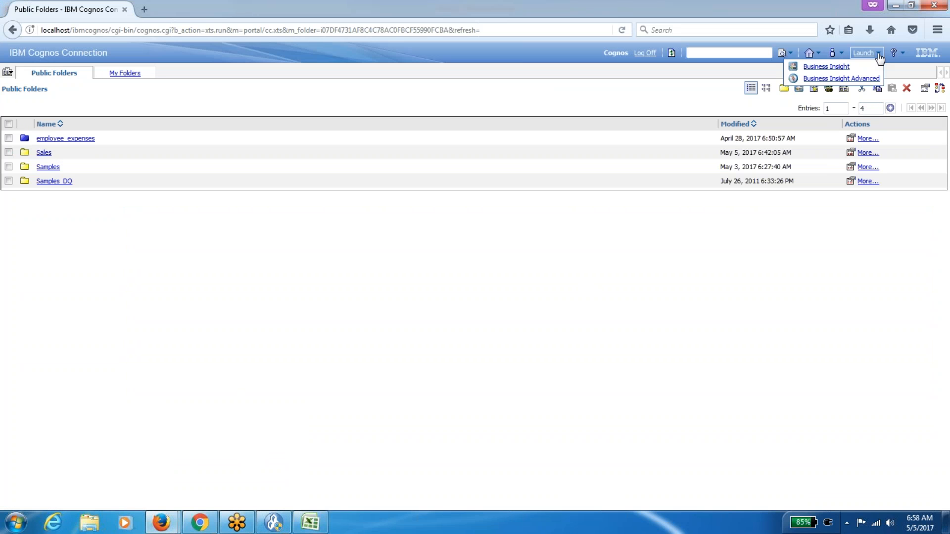
{"action": "left_click", "coordinate": [672, 53]}
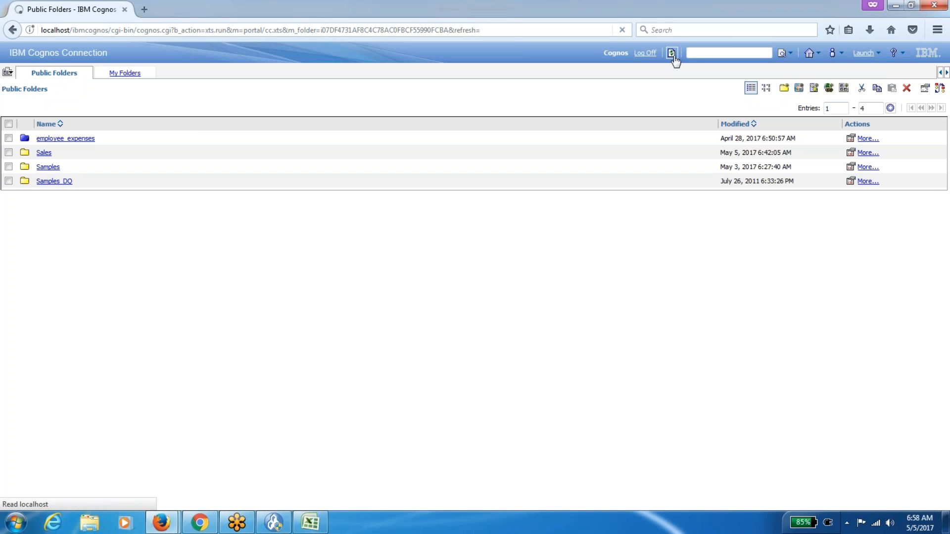
Log off Cognos, then log back on with the administrator user ID and password.
{"action": "left_click", "coordinate": [647, 54]}
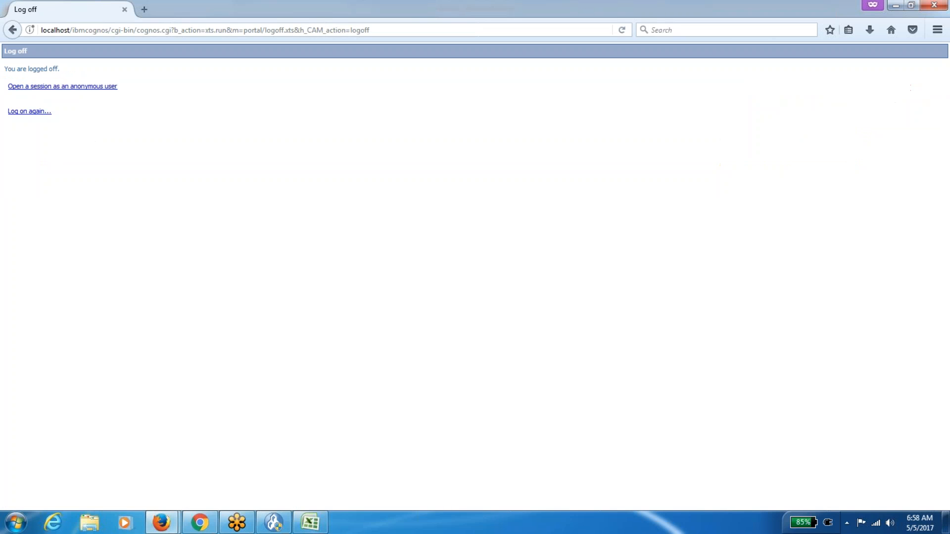
{"action": "left_click", "coordinate": [37, 113]}
{"action": "left_click", "coordinate": [426, 246]}
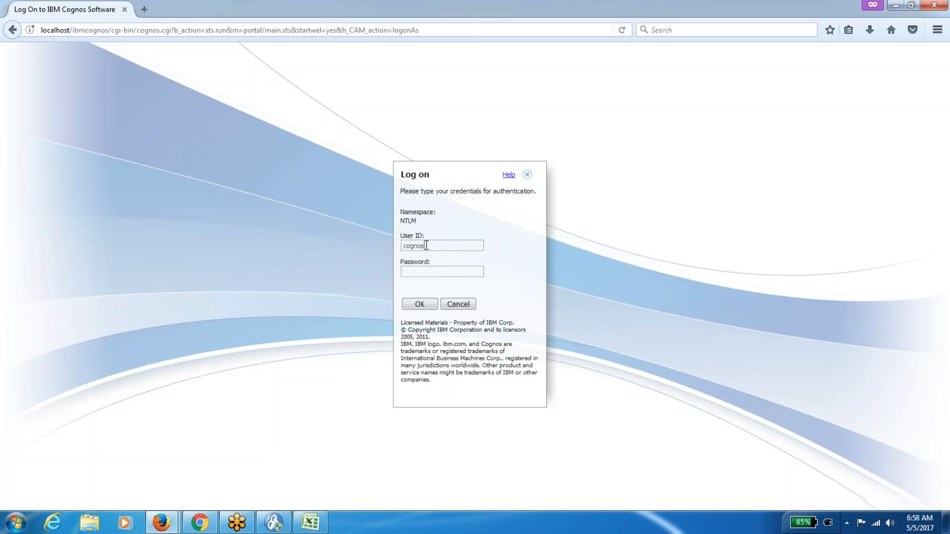
{"action": "key", "text": "Tab"}
{"action": "left_click", "coordinate": [421, 304]}
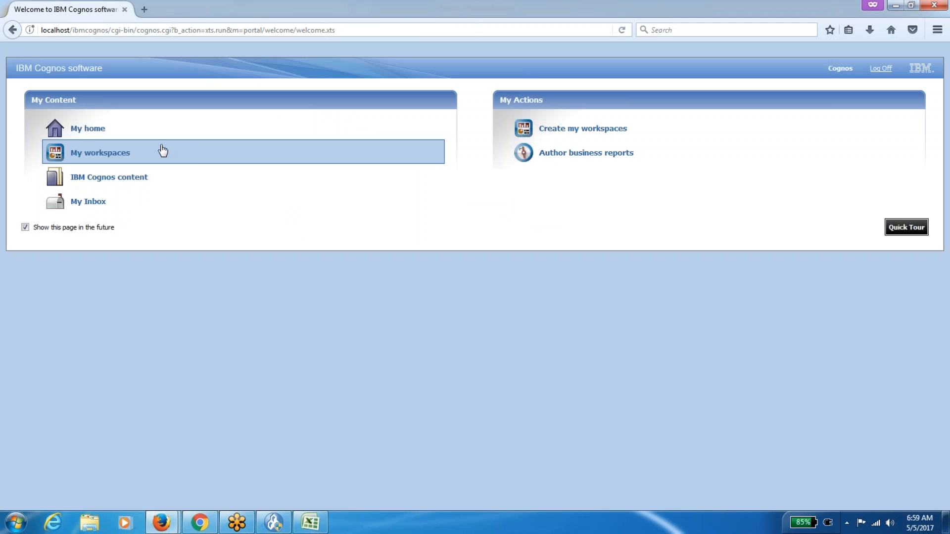
Refresh Public Folders, then view the Express Authors role's members in Cognos Administration without saving.
{"action": "left_click", "coordinate": [136, 133]}
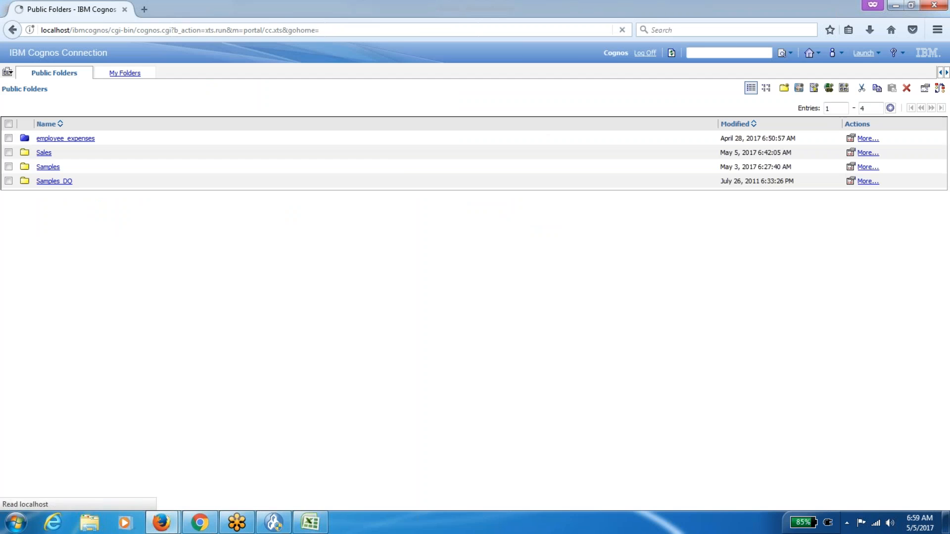
{"action": "left_click", "coordinate": [672, 53]}
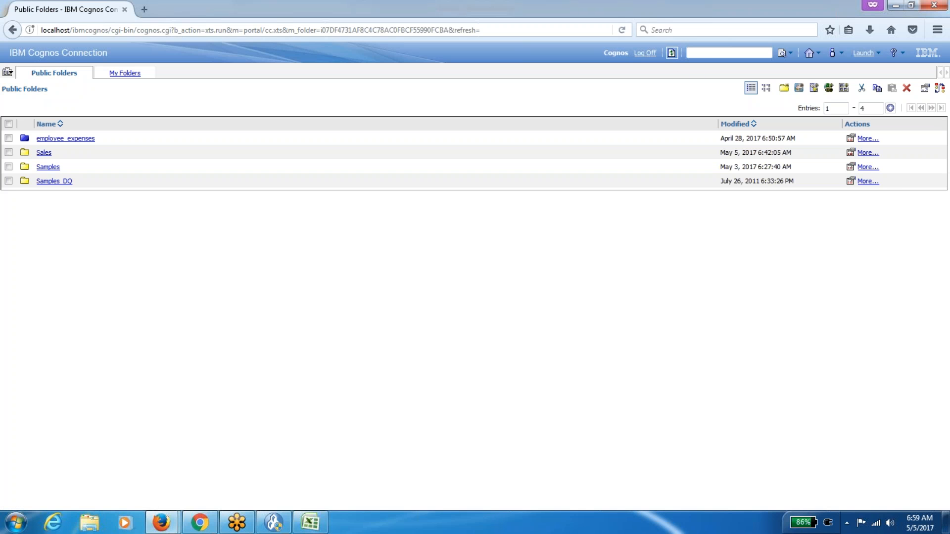
{"action": "mouse_move", "coordinate": [161, 522]}
{"action": "left_click", "coordinate": [124, 470]}
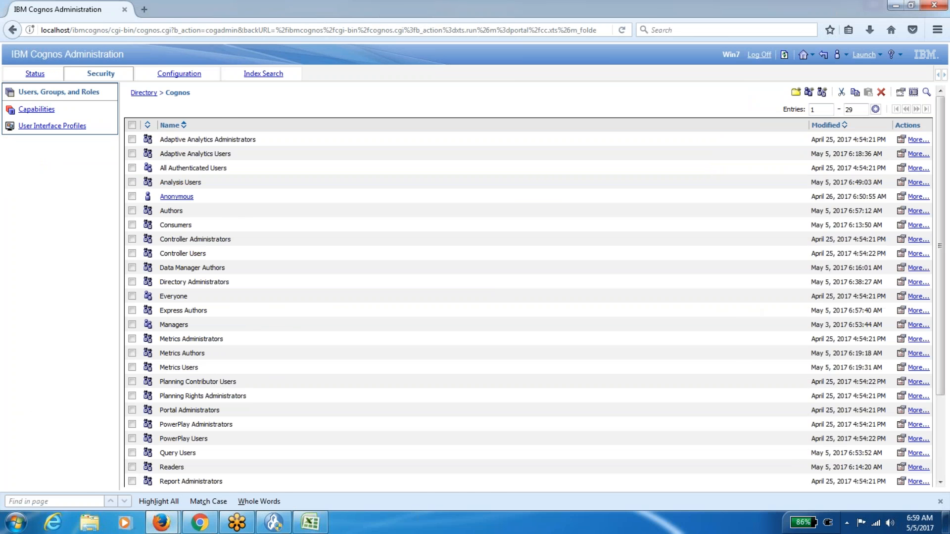
{"action": "left_click", "coordinate": [900, 311]}
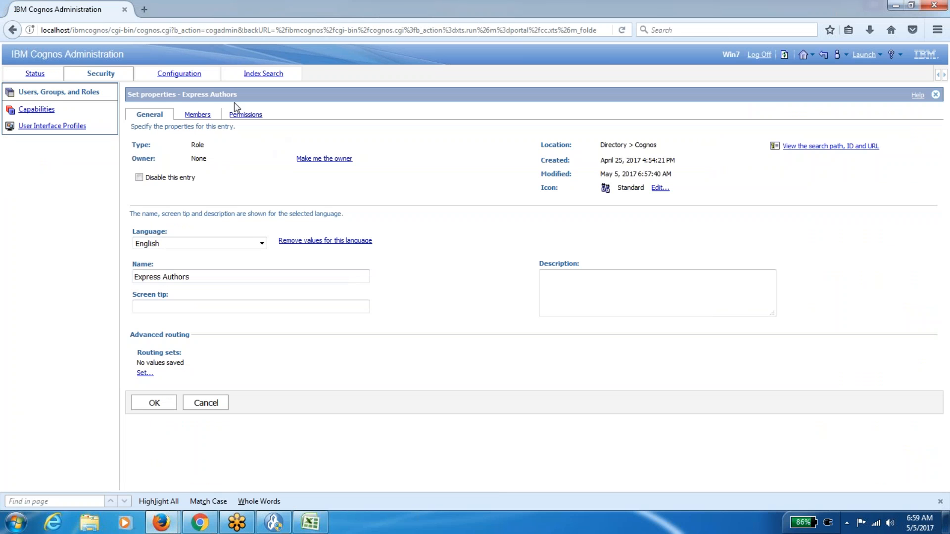
{"action": "left_click", "coordinate": [193, 116]}
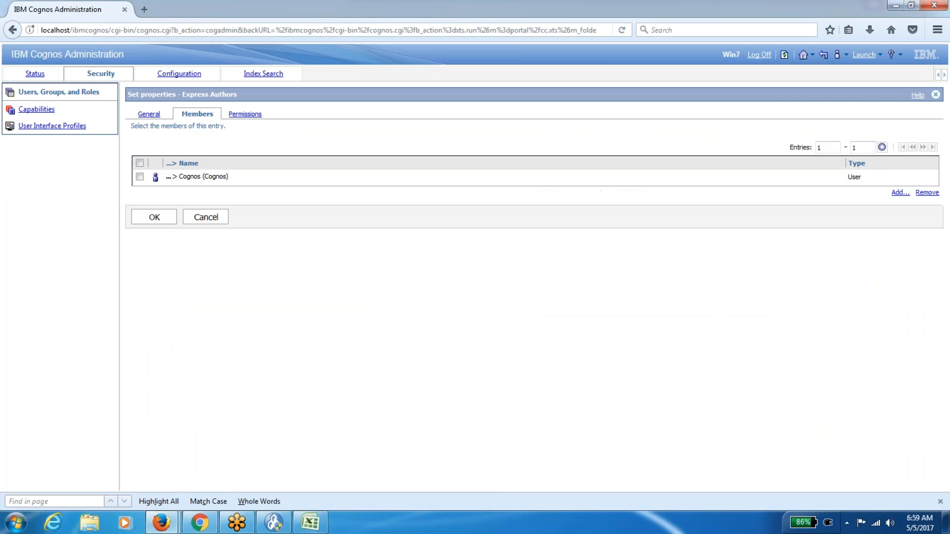
{"action": "left_click", "coordinate": [211, 218]}
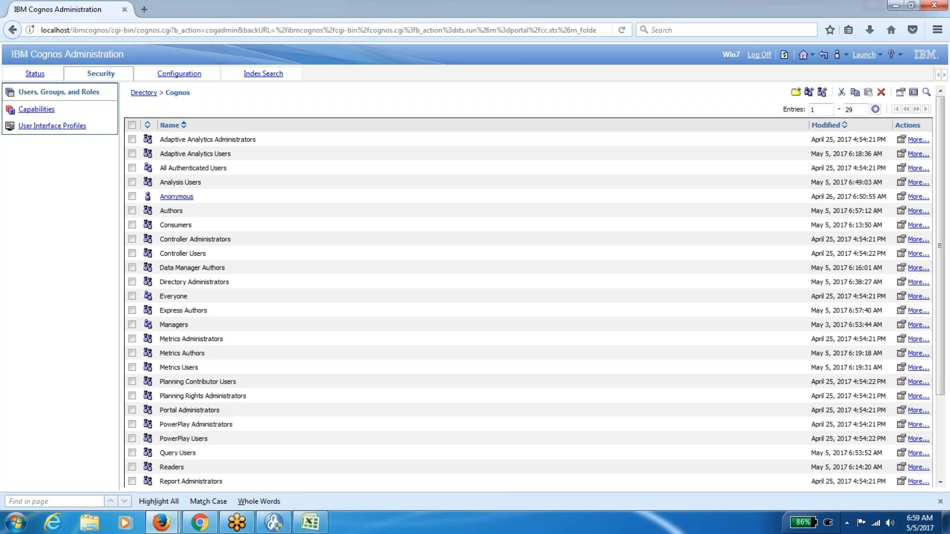
Check the studios available in Cognos Connection, then bring the Excel workbook forward.
{"action": "left_click", "coordinate": [242, 488]}
{"action": "left_click", "coordinate": [876, 54]}
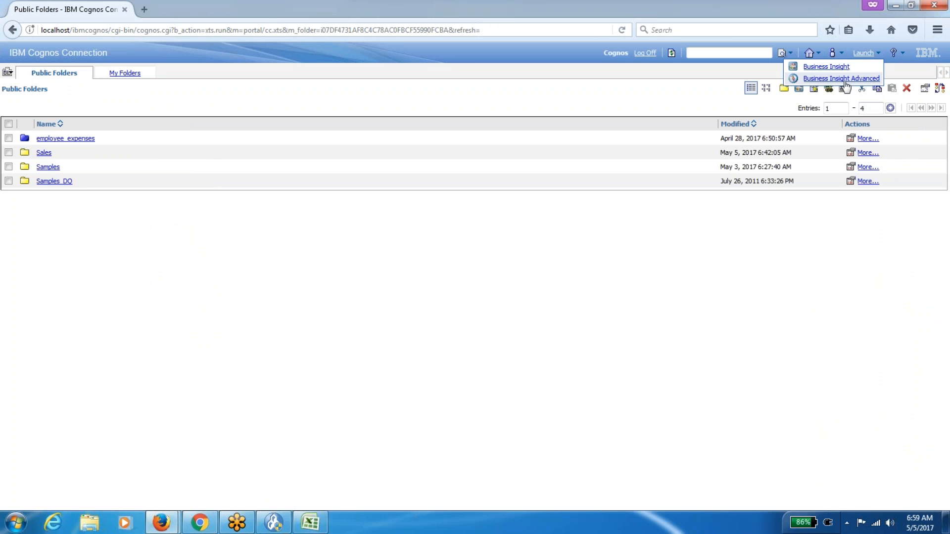
{"action": "left_click", "coordinate": [667, 272]}
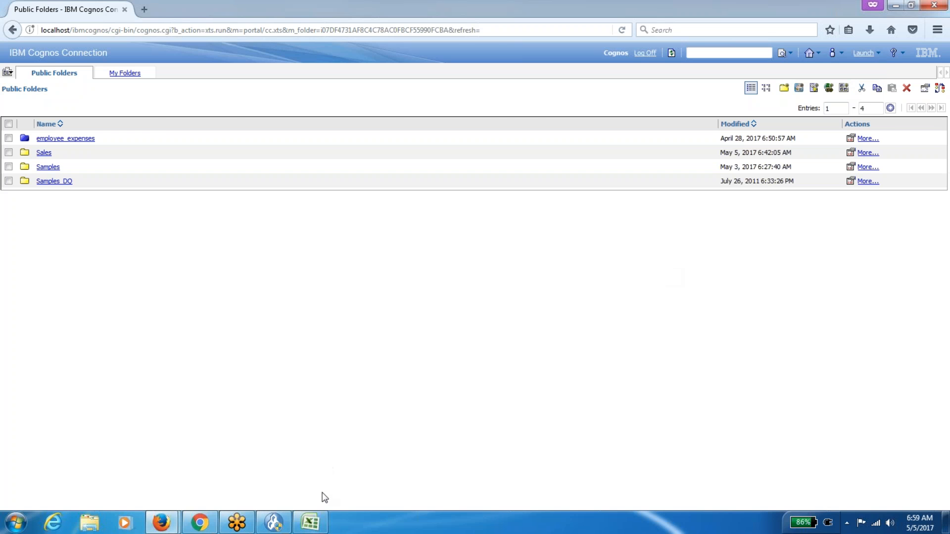
{"action": "left_click", "coordinate": [311, 522]}
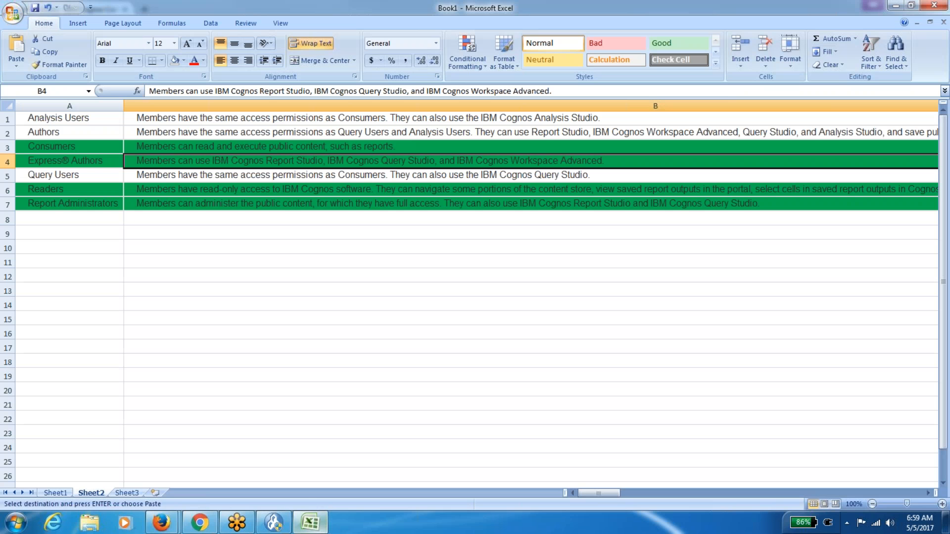
Compare the Express® Authors name in A4 with its description in B4, then go back to Cognos.
{"action": "left_click", "coordinate": [83, 157]}
{"action": "key", "text": "Right"}
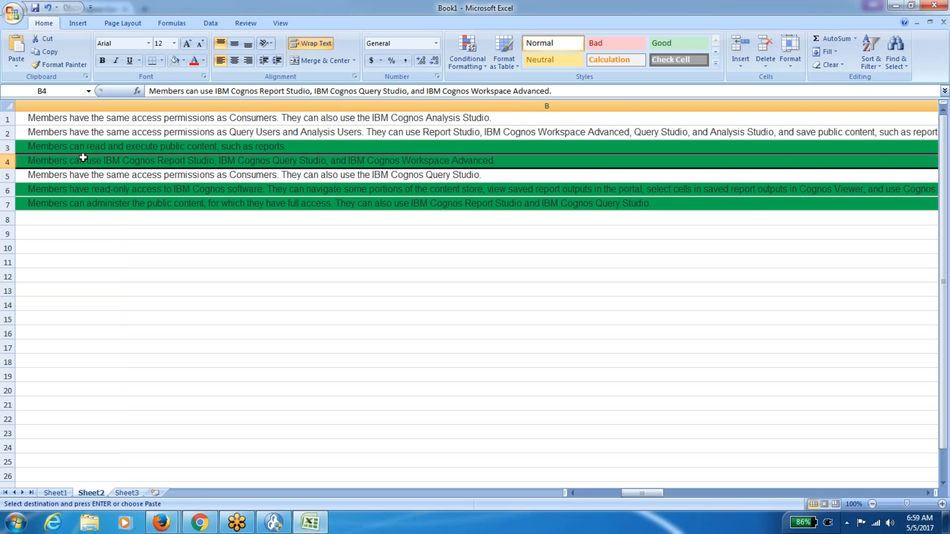
{"action": "key", "text": "Left"}
{"action": "key", "text": "Right"}
{"action": "key", "text": "Left"}
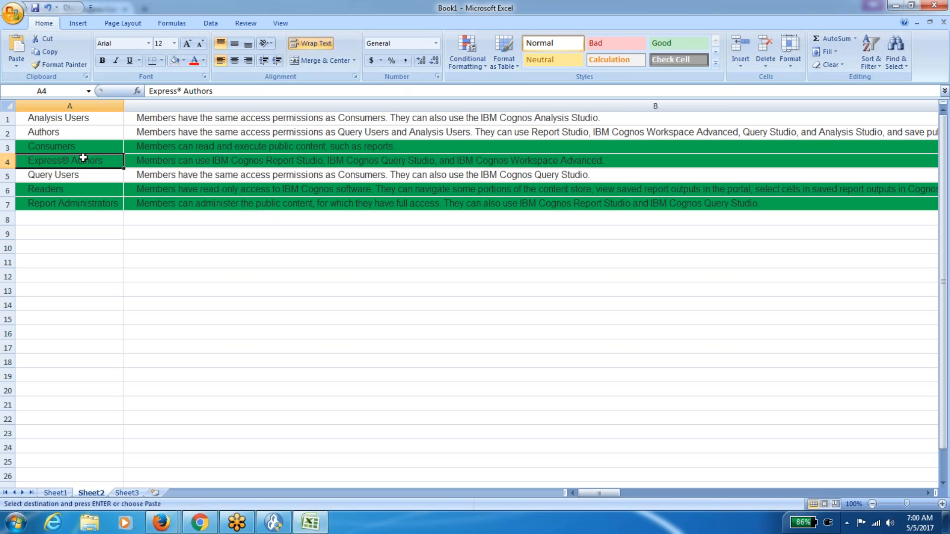
{"action": "key", "text": "alt"}
{"action": "key", "text": "Right"}
{"action": "key", "text": "Right"}
{"action": "key", "text": "Escape"}
{"action": "key", "text": "Right"}
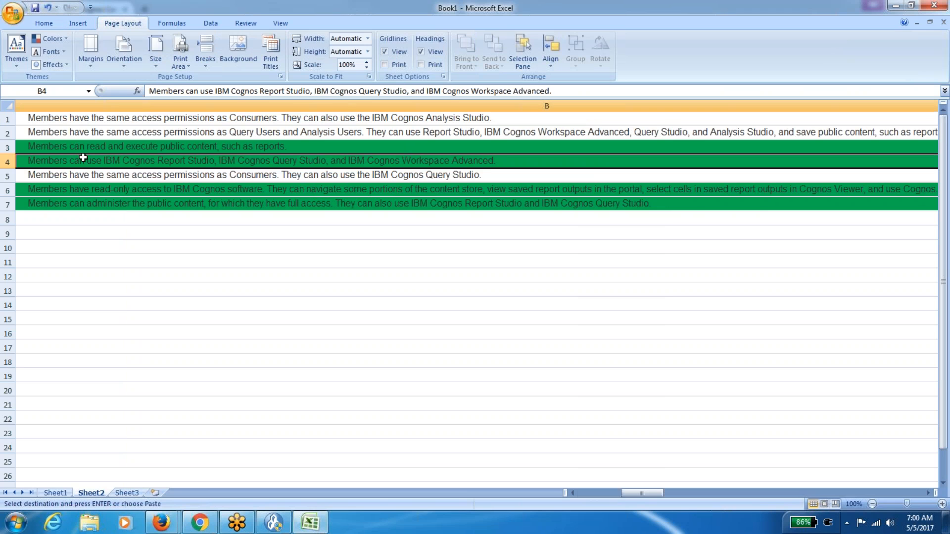
{"action": "key", "text": "Left"}
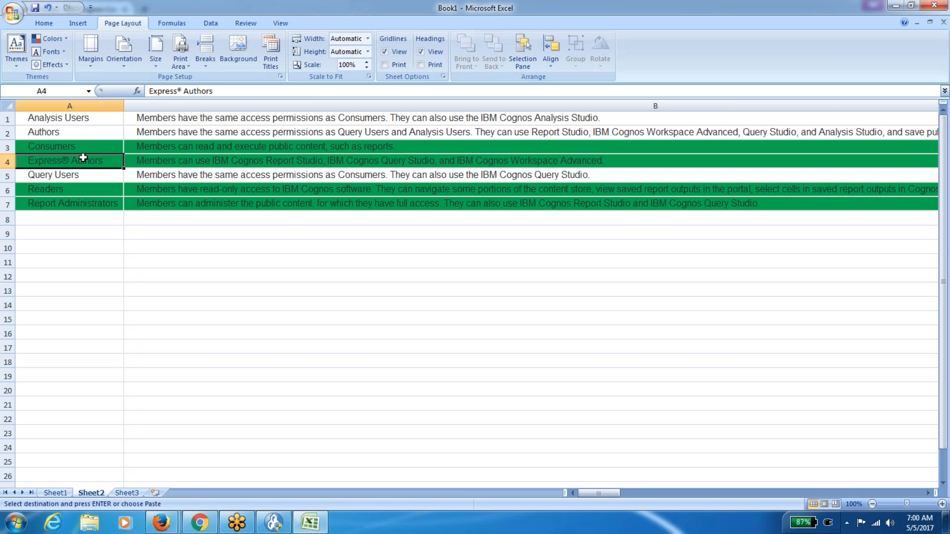
{"action": "key", "text": "Right"}
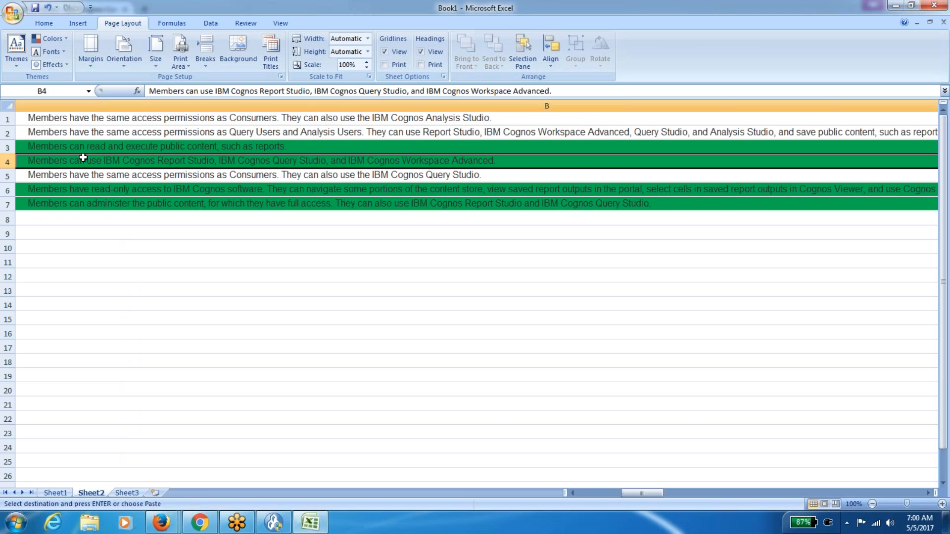
{"action": "key", "text": "Left"}
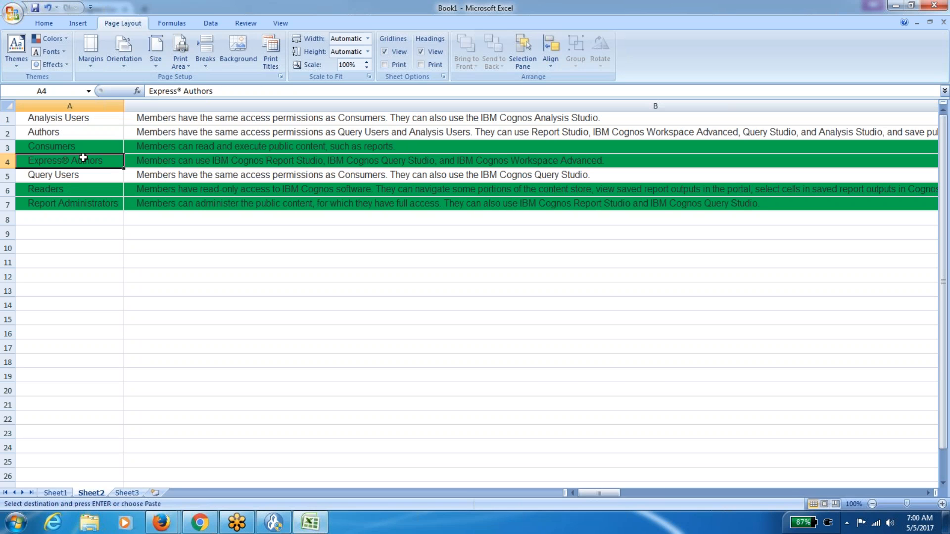
{"action": "key", "text": "Right"}
{"action": "key", "text": "alt+Tab"}
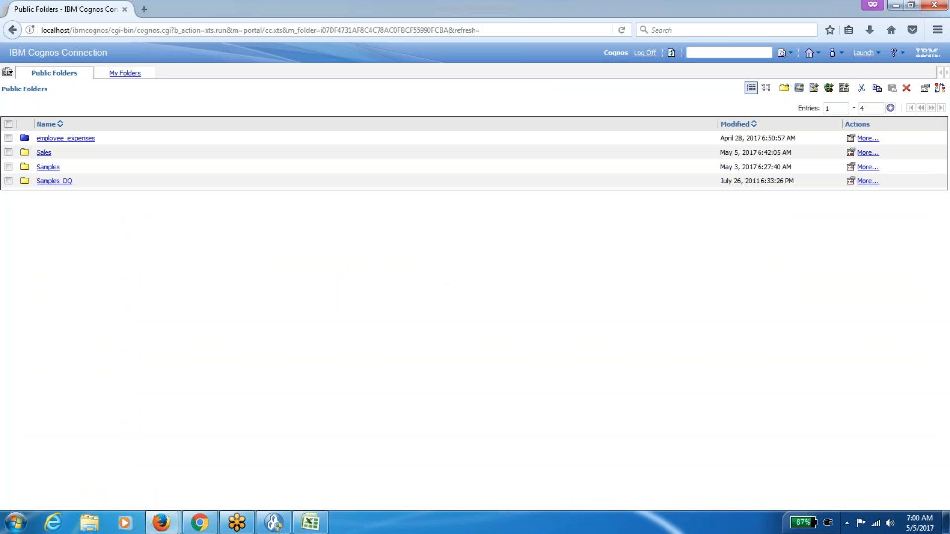
Remove the single member from the Express Authors role and save the change.
{"action": "left_click", "coordinate": [878, 53]}
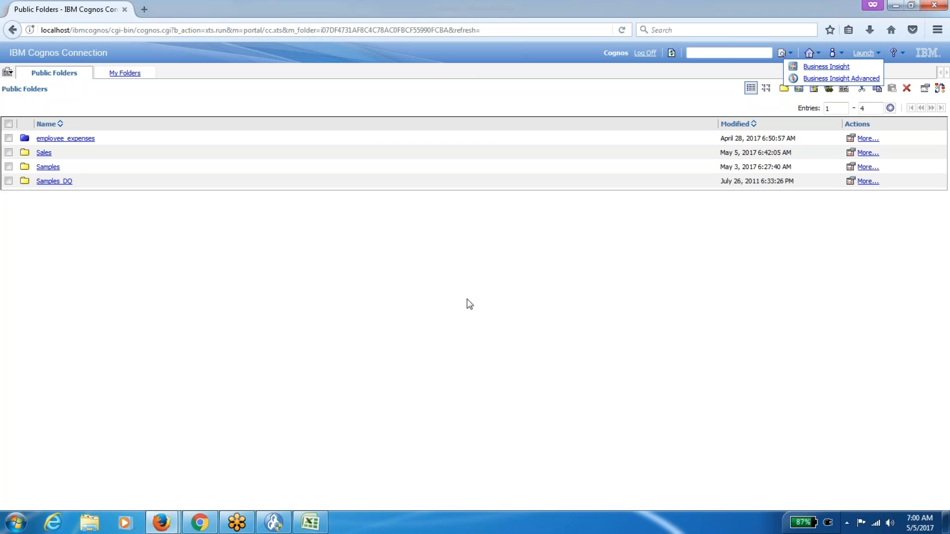
{"action": "mouse_move", "coordinate": [171, 520]}
{"action": "left_click", "coordinate": [99, 460]}
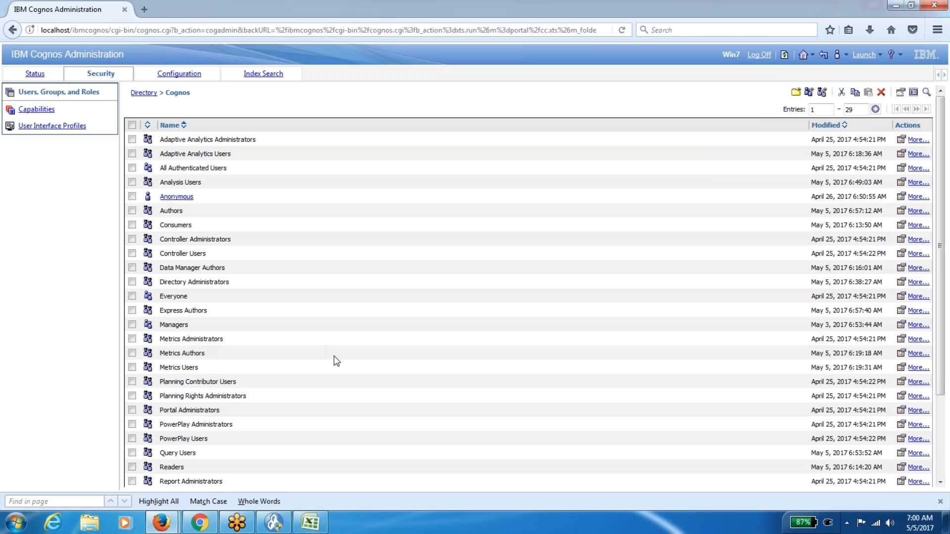
{"action": "left_click", "coordinate": [900, 310]}
{"action": "left_click", "coordinate": [197, 115]}
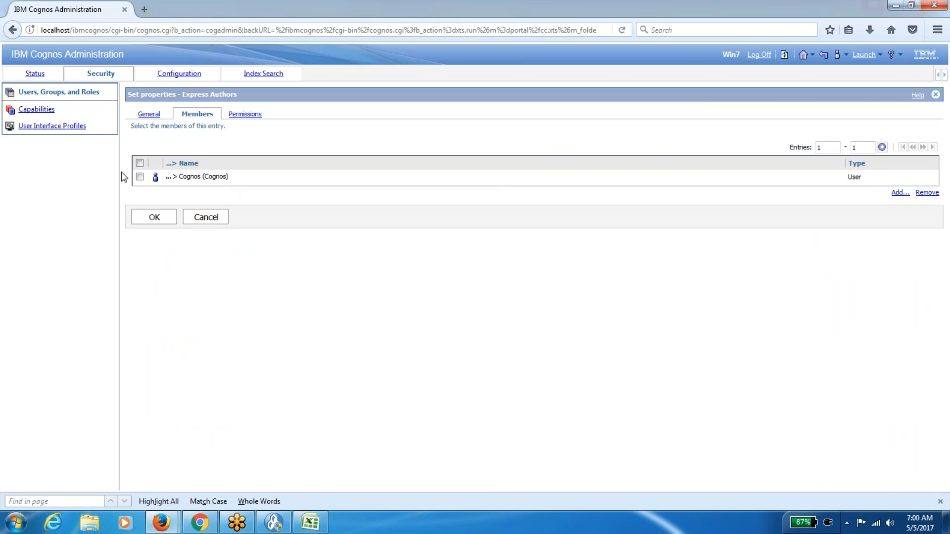
{"action": "left_click", "coordinate": [140, 177]}
{"action": "left_click", "coordinate": [926, 193]}
{"action": "left_click", "coordinate": [155, 267]}
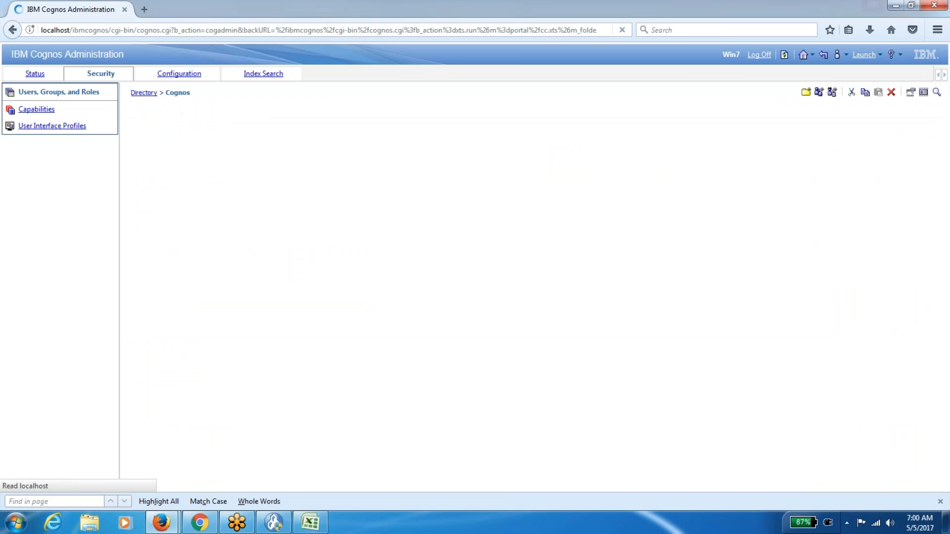
Log off the Cognos portal from the Cognos Connection window.
{"action": "left_click", "coordinate": [170, 518]}
{"action": "left_click", "coordinate": [220, 488]}
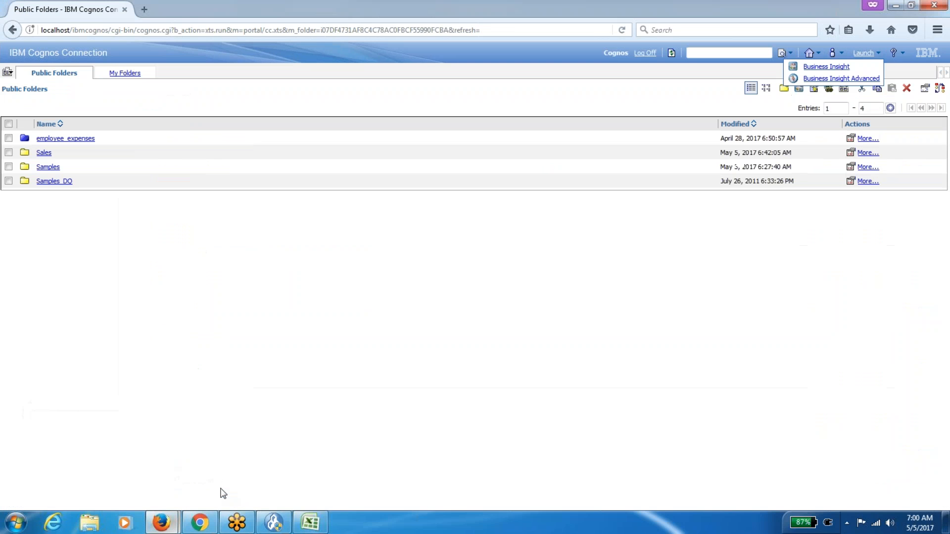
{"action": "left_click", "coordinate": [647, 53]}
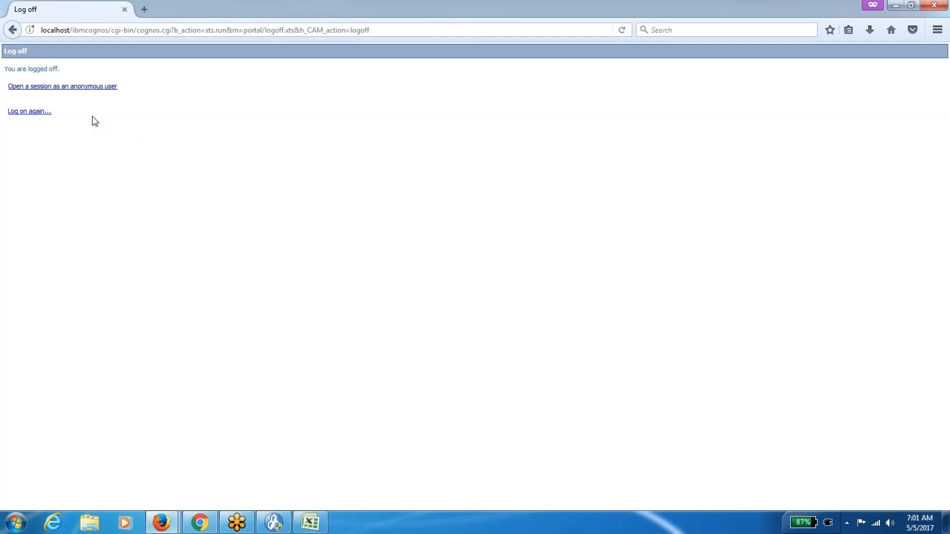
Log on to Cognos again with the administrator user ID and password.
{"action": "left_click", "coordinate": [47, 113]}
{"action": "left_click", "coordinate": [427, 246]}
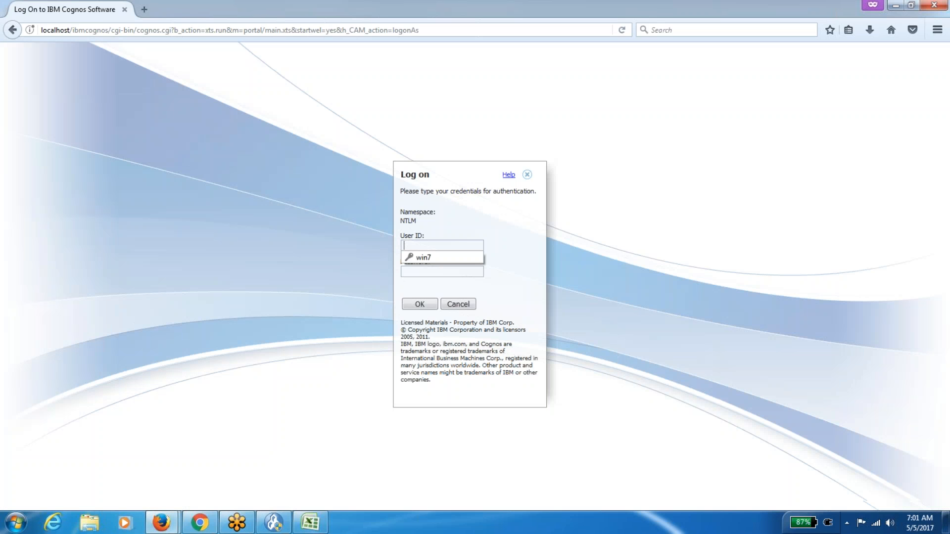
{"action": "type", "text": "cogn"}
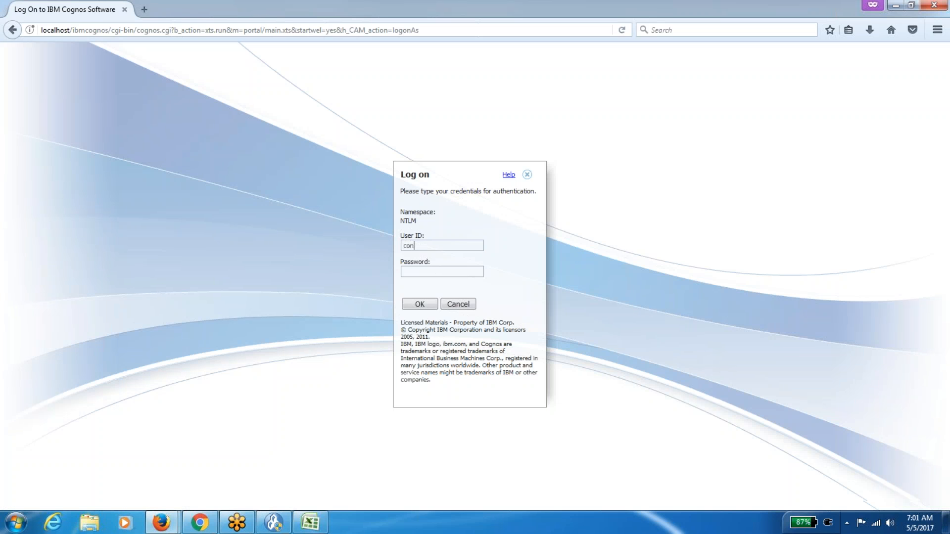
{"action": "type", "text": "os"}
{"action": "key", "text": "Tab"}
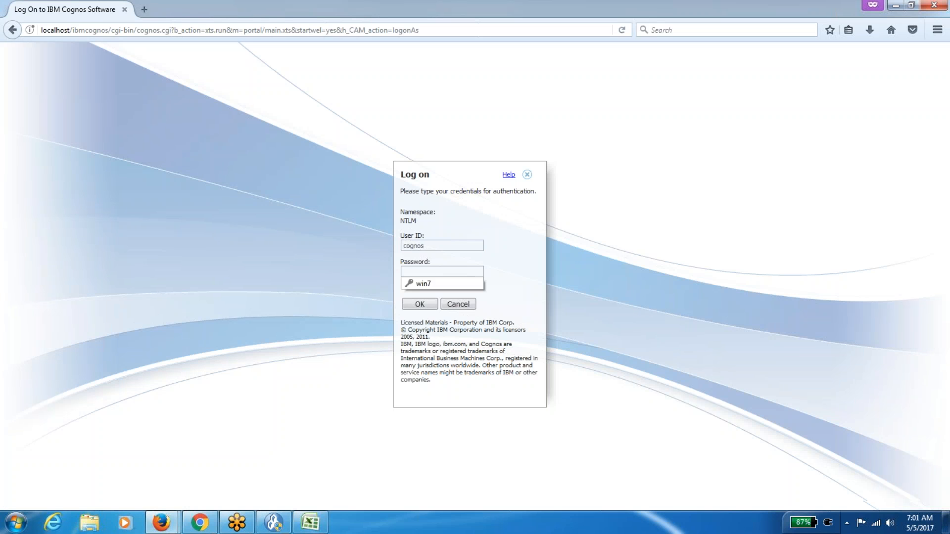
{"action": "type", "text": "*******"}
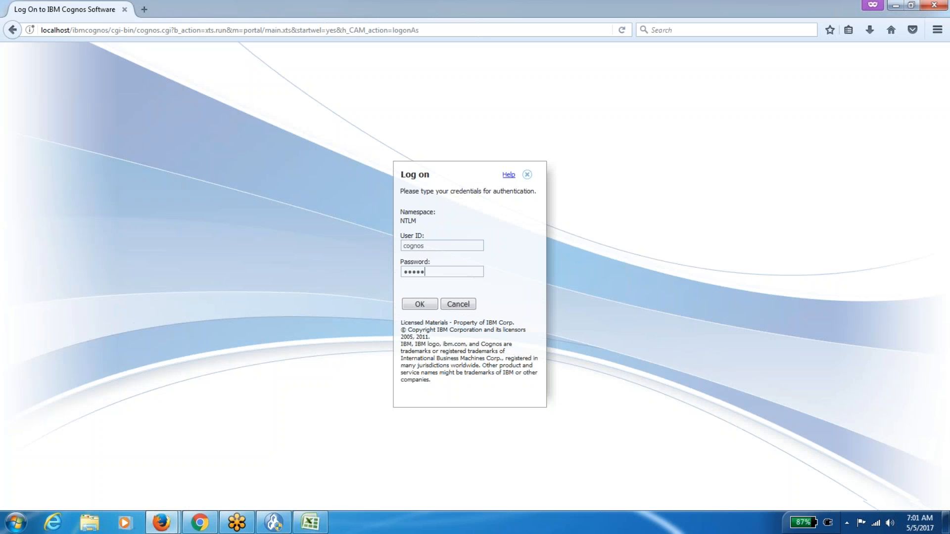
{"action": "left_click", "coordinate": [420, 304]}
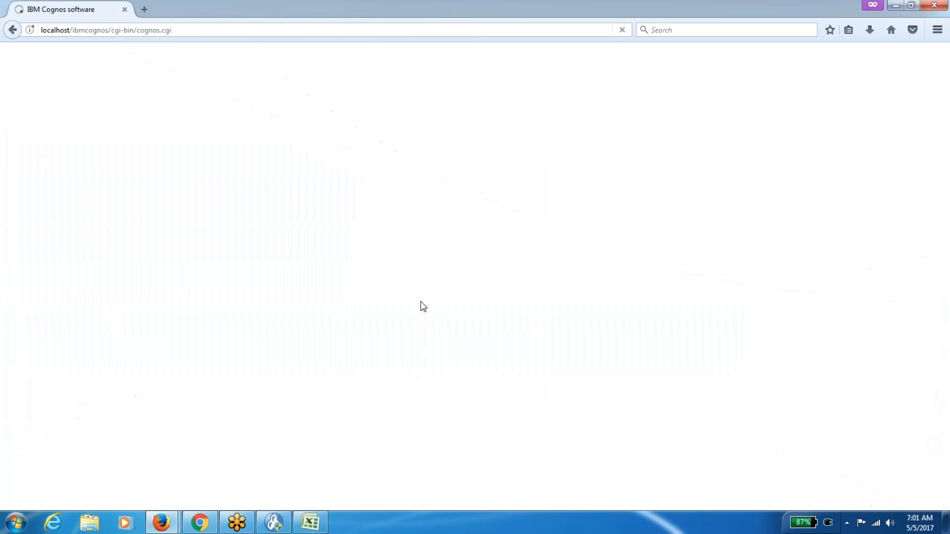
Open the Public Folders home page, then switch to the Excel workbook.
{"action": "left_click", "coordinate": [110, 137]}
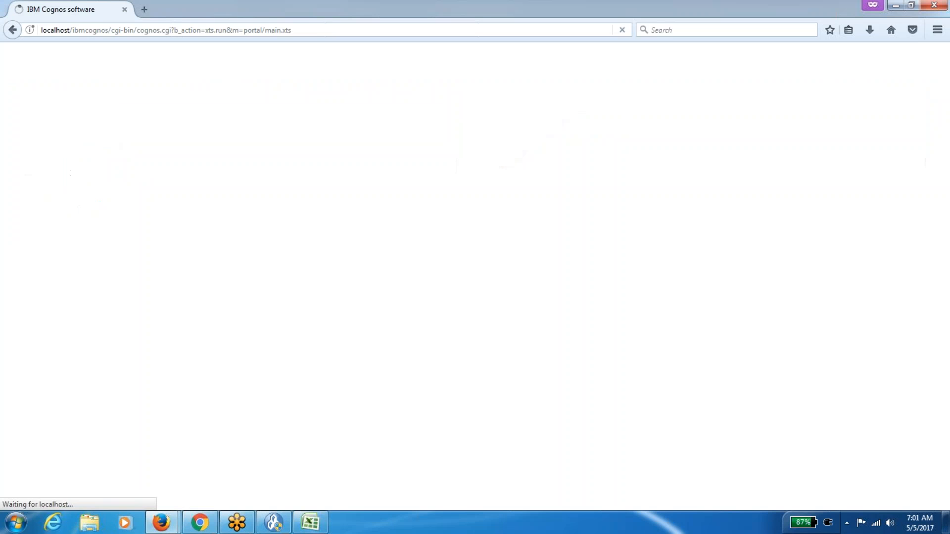
{"action": "left_click", "coordinate": [865, 53]}
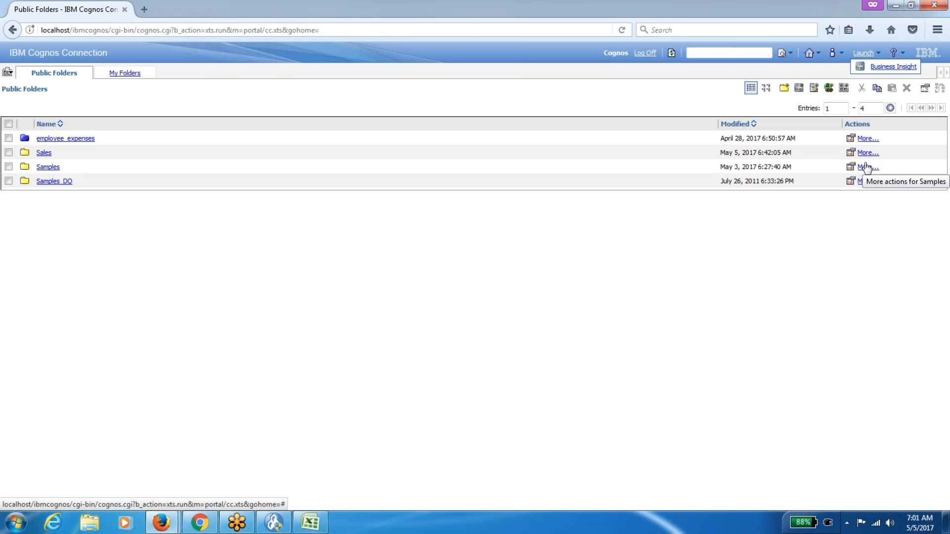
{"action": "left_click", "coordinate": [310, 524]}
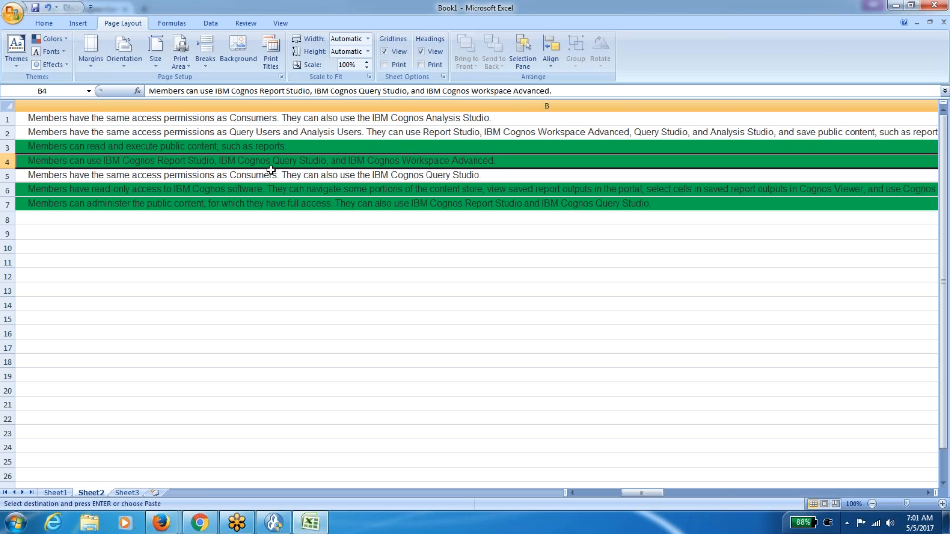
{"action": "key", "text": "Left"}
{"action": "key", "text": "Up"}
{"action": "key", "text": "Up"}
{"action": "key", "text": "Up"}
{"action": "key", "text": "Down"}
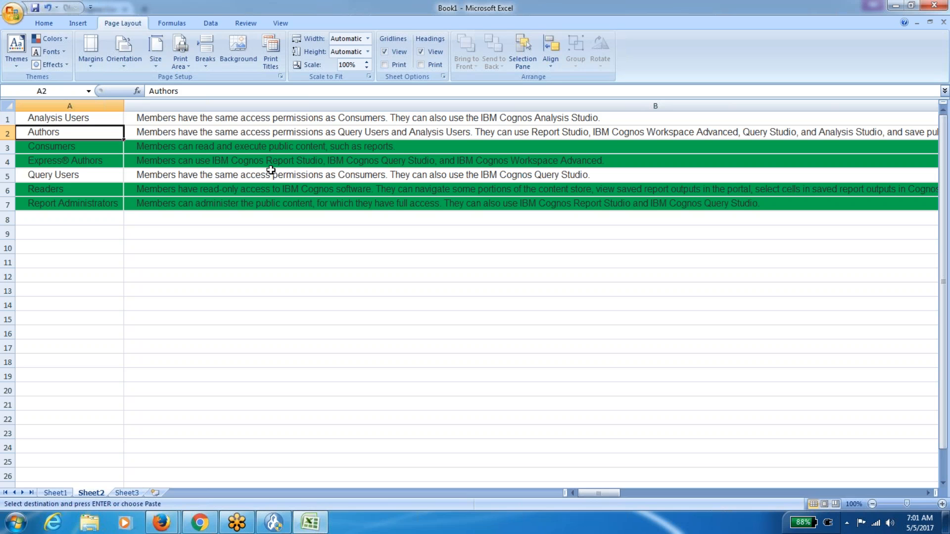
{"action": "key", "text": "Down"}
{"action": "key", "text": "Down"}
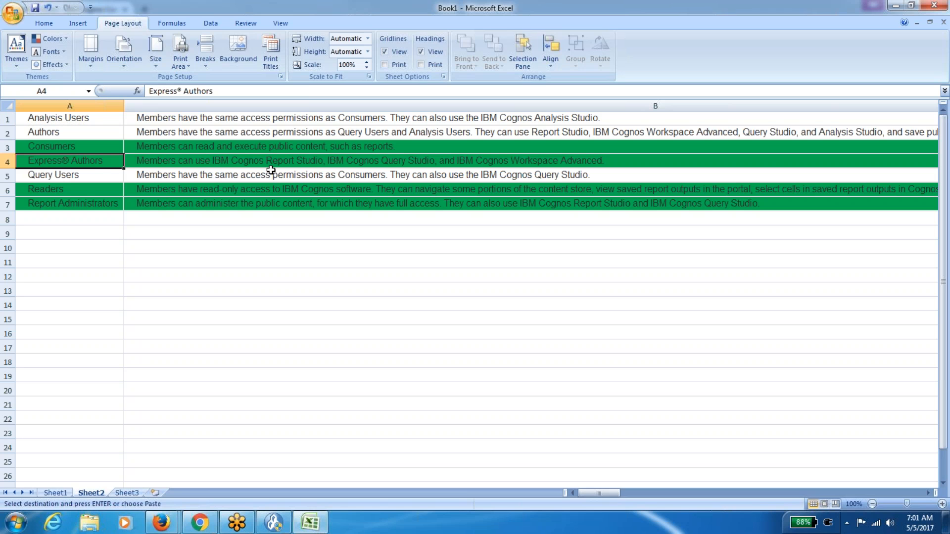
{"action": "key", "text": "shift+Right"}
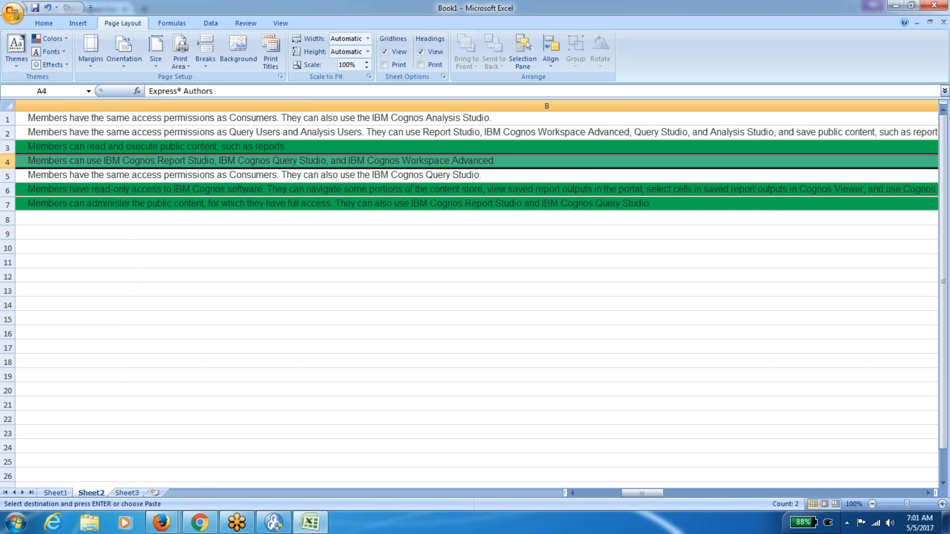
{"action": "key", "text": "shift+Left"}
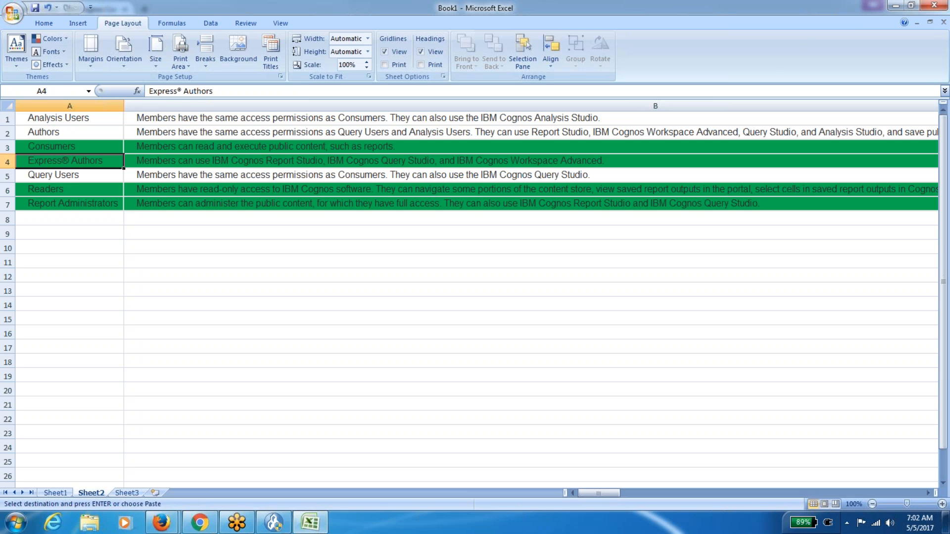
{"action": "left_click", "coordinate": [858, 15]}
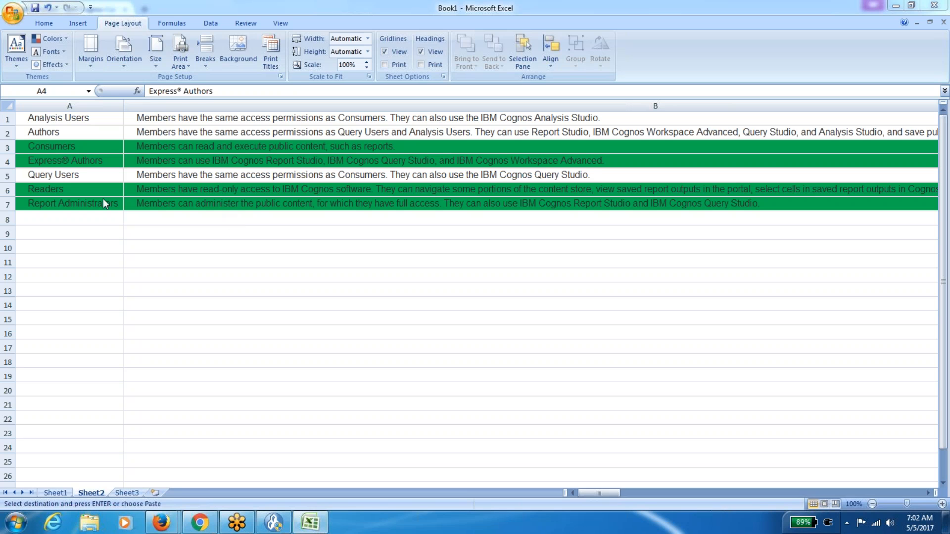
{"action": "left_click", "coordinate": [75, 164]}
Set No Fill on the Express® Authors row, then on the Consumers row.
{"action": "key", "text": "shift+Right"}
{"action": "scroll", "coordinate": [99, 51], "scroll_direction": "up", "scroll_amount": 2}
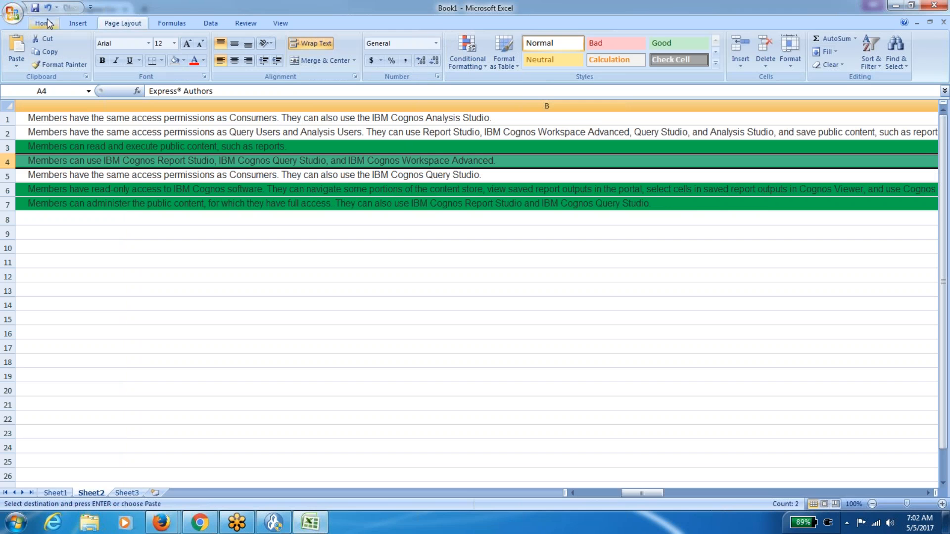
{"action": "left_click", "coordinate": [175, 61]}
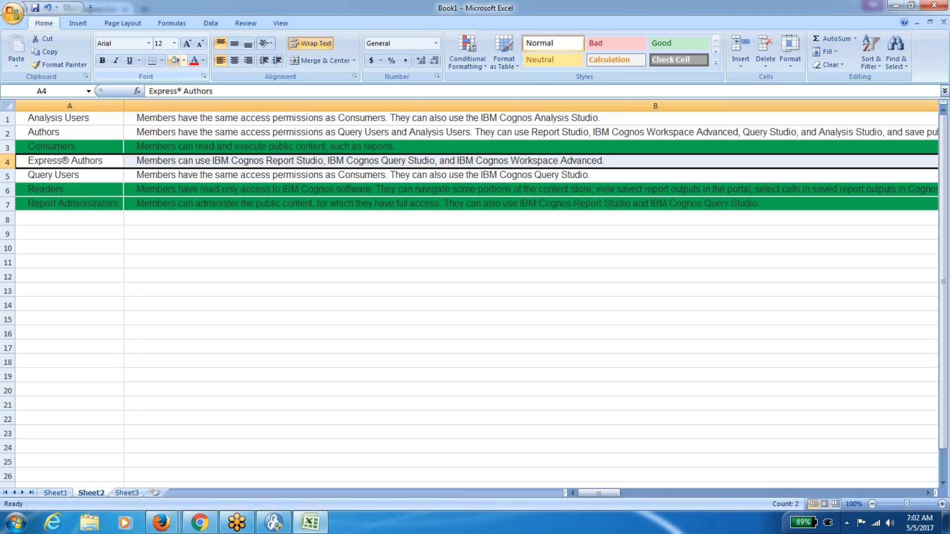
{"action": "left_click", "coordinate": [112, 196]}
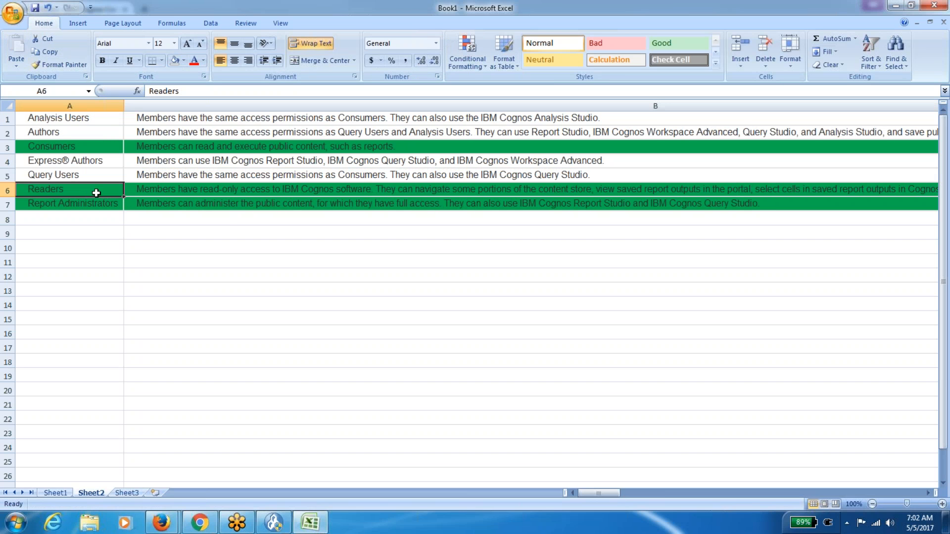
{"action": "left_click", "coordinate": [74, 147]}
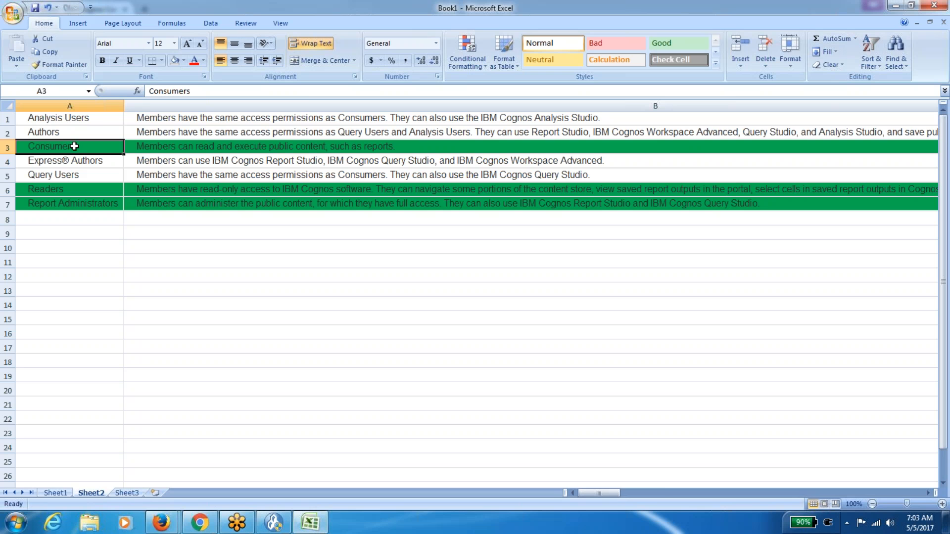
{"action": "key", "text": "Right"}
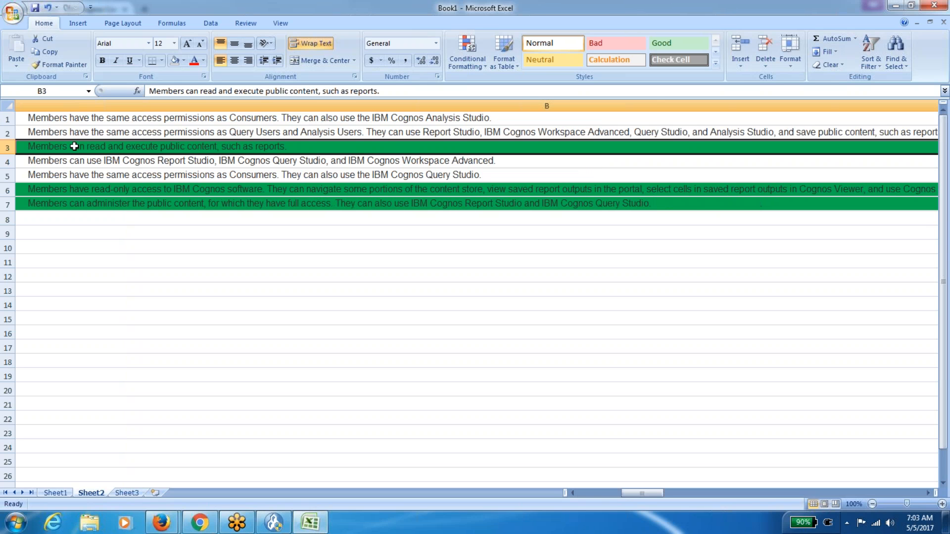
{"action": "left_click_drag", "start_coordinate": [75, 146], "coordinate": [69, 147]}
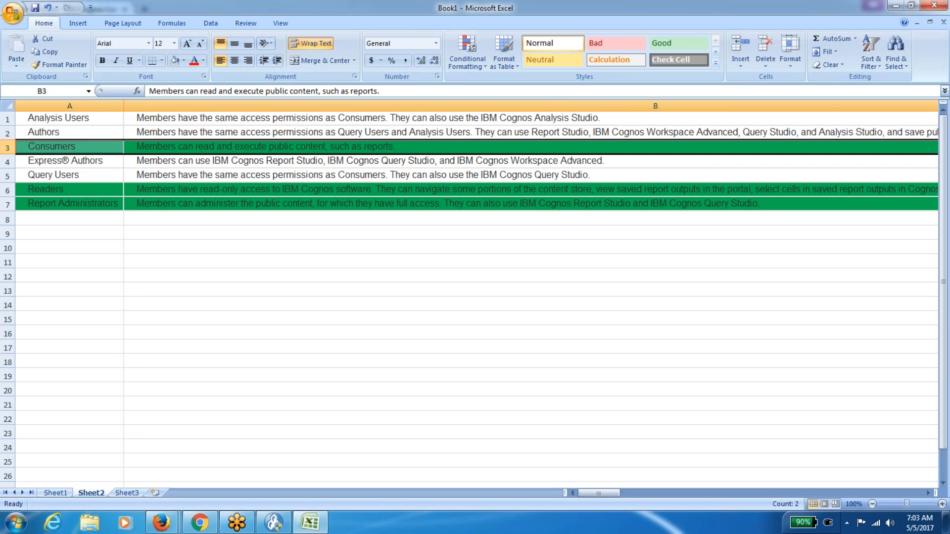
{"action": "left_click", "coordinate": [176, 62]}
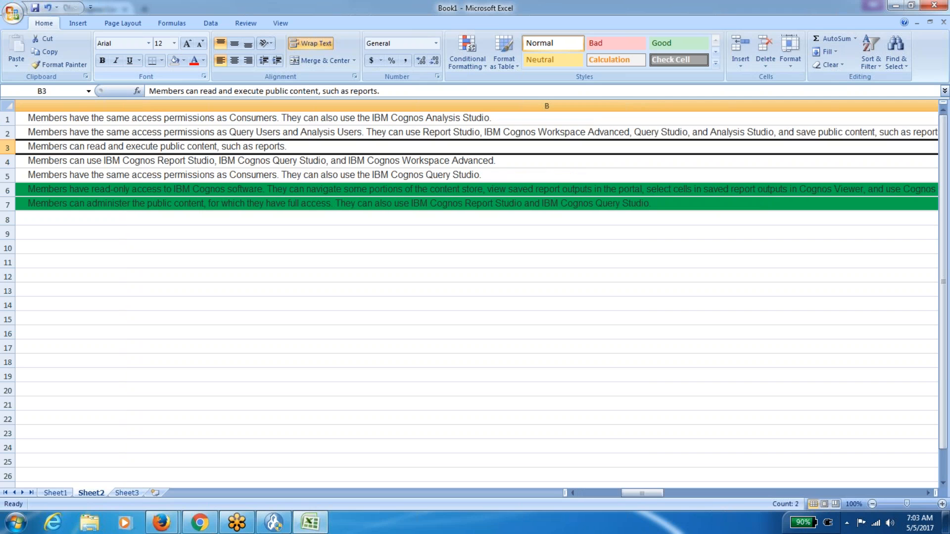
Select the Readers row and start editing its description in B6.
{"action": "left_click", "coordinate": [82, 190]}
{"action": "key", "text": "Left"}
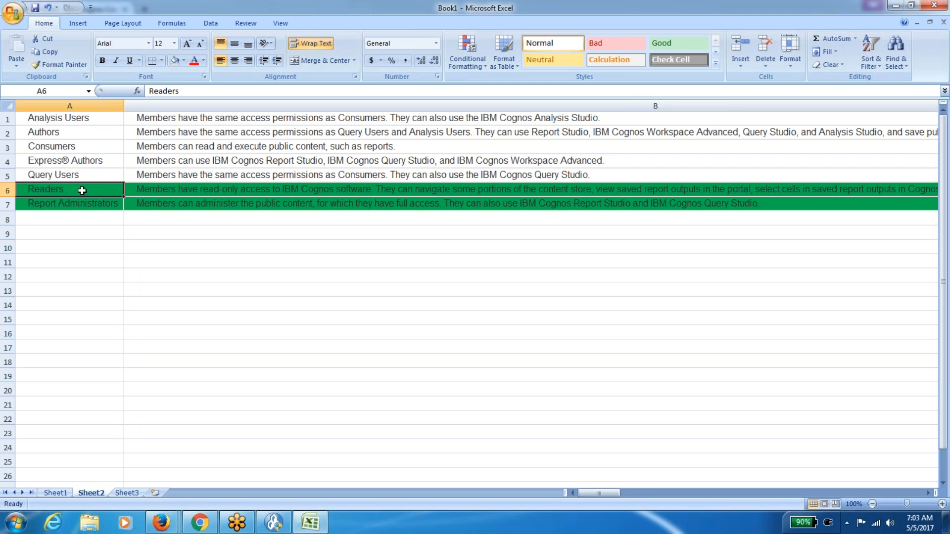
{"action": "left_click_drag", "start_coordinate": [82, 190], "coordinate": [82, 190]}
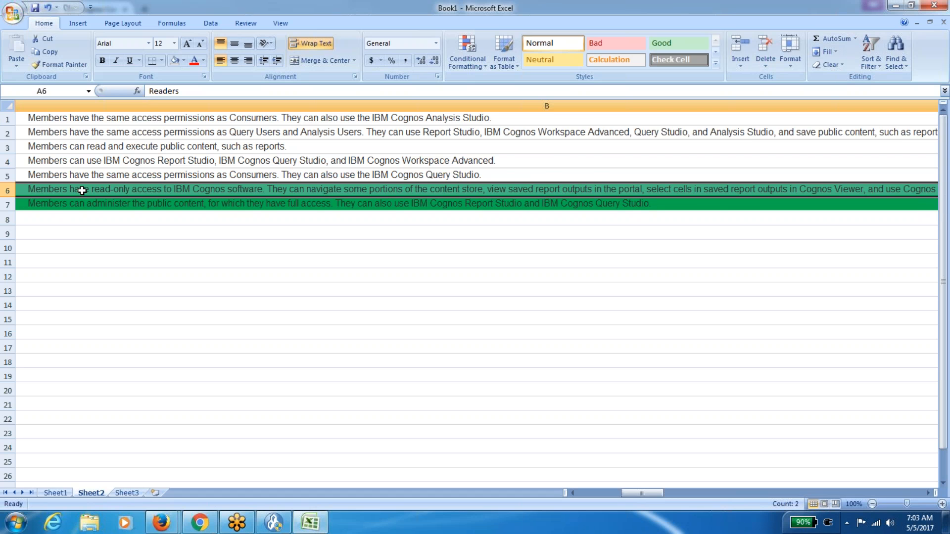
{"action": "key", "text": "Down"}
{"action": "key", "text": "Up"}
{"action": "key", "text": "Right"}
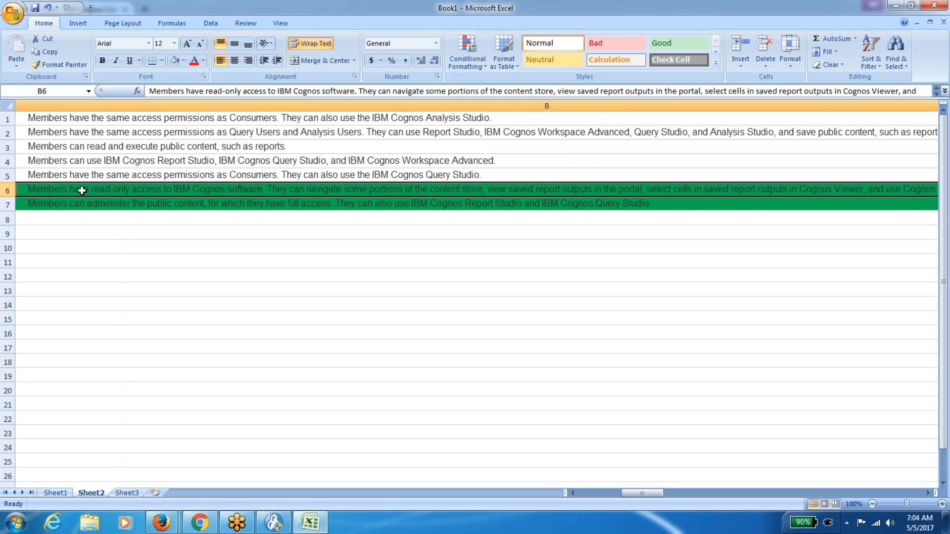
{"action": "key", "text": "F2"}
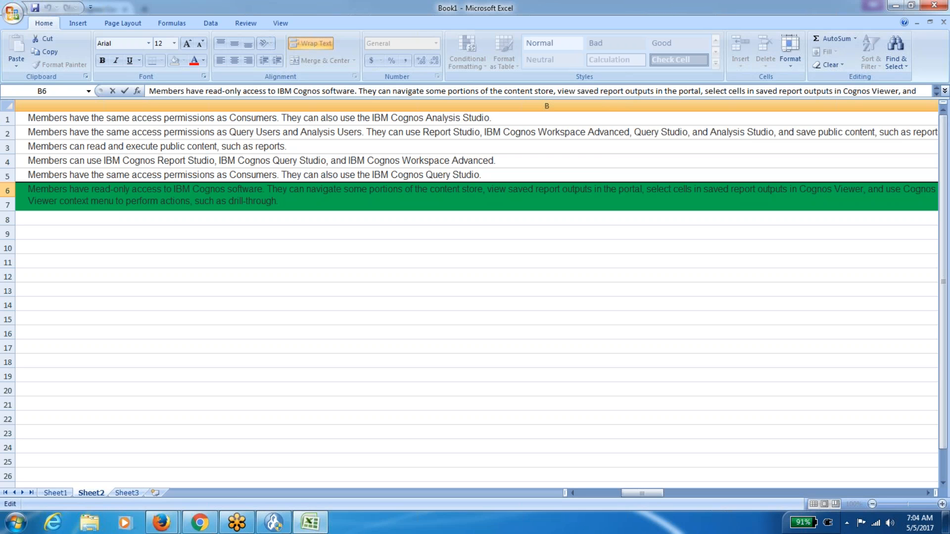
Leave the Readers description and inspect the Authors row above it.
{"action": "key", "text": "Escape"}
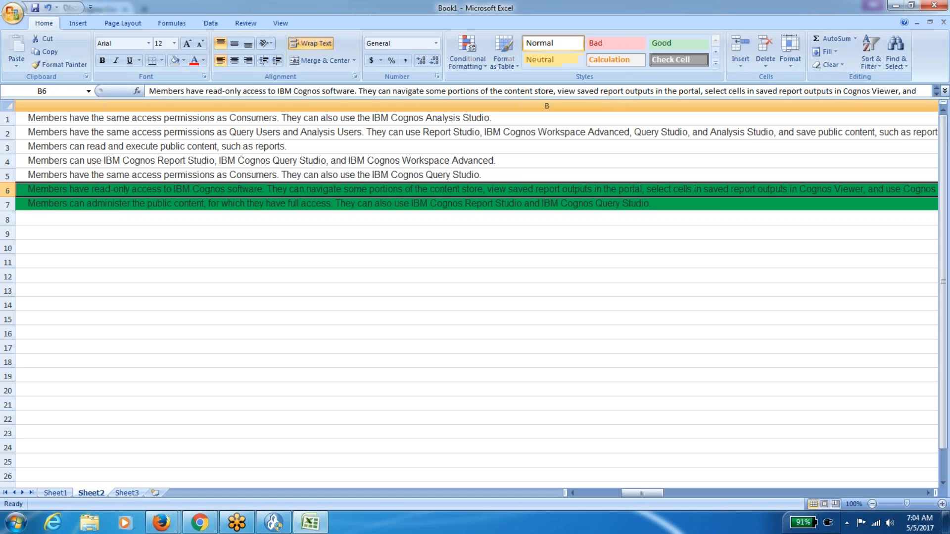
{"action": "key", "text": "Left"}
{"action": "key", "text": "Up"}
{"action": "key", "text": "Up"}
{"action": "key", "text": "Up"}
{"action": "key", "text": "Up"}
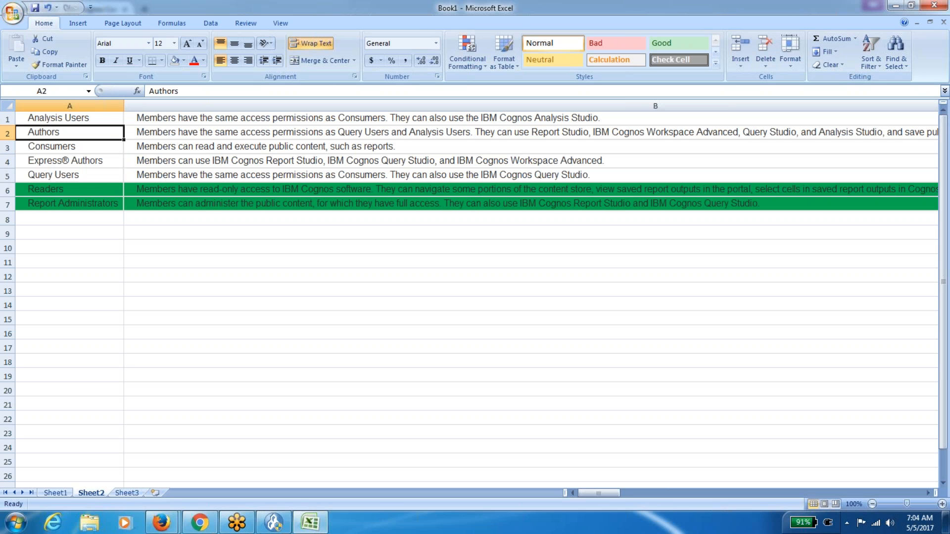
{"action": "key", "text": "shift+Right"}
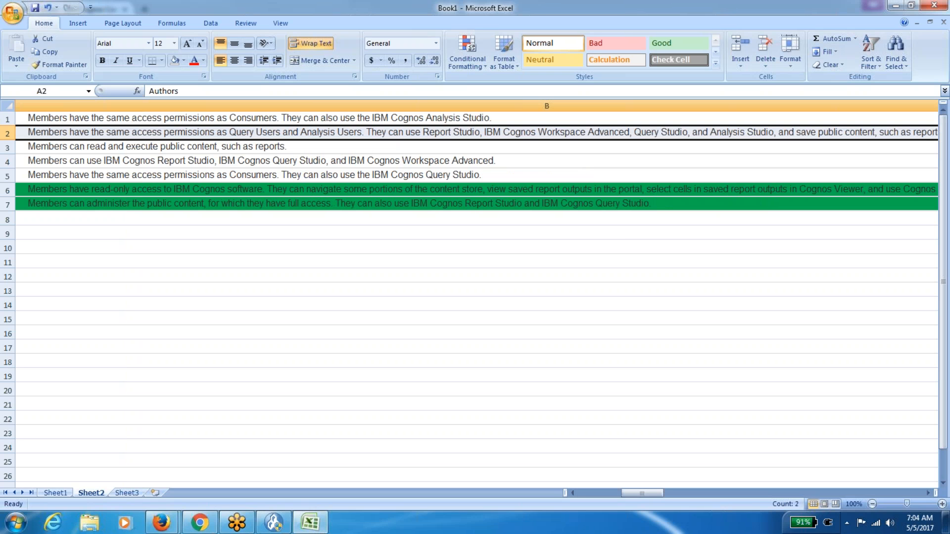
{"action": "key", "text": "shift+Left"}
{"action": "key", "text": "Right"}
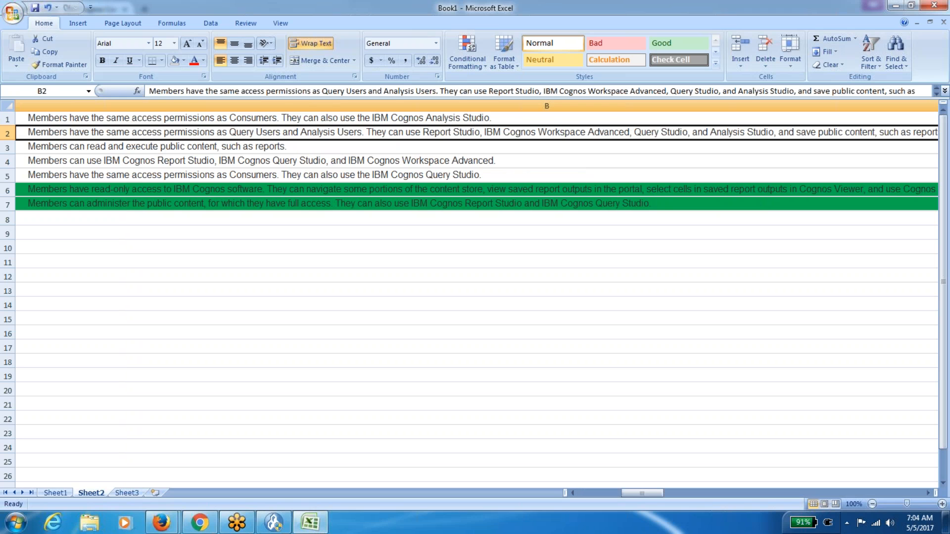
{"action": "key", "text": "Left"}
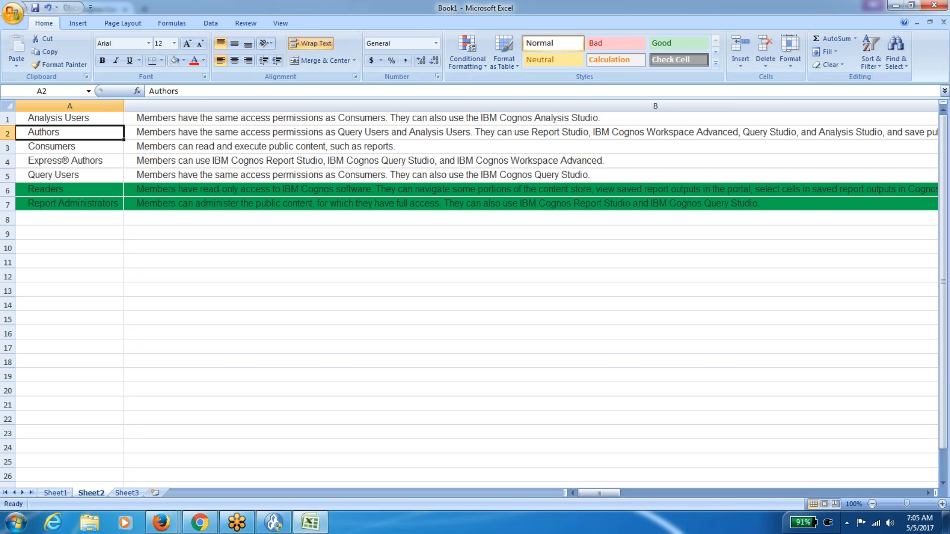
Clear the green fill from the Readers row A6:B6 and select A7.
{"action": "left_click", "coordinate": [70, 189]}
{"action": "key", "text": "shift+Right"}
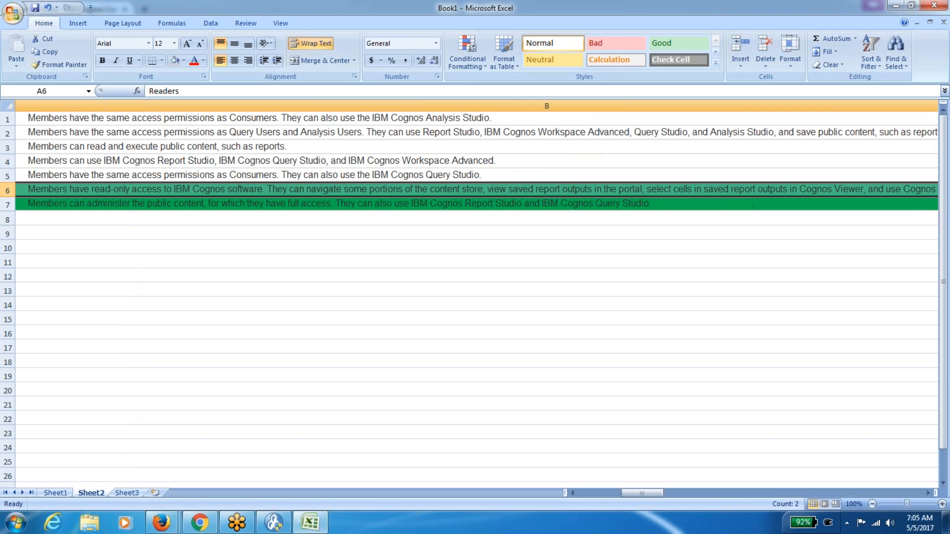
{"action": "key", "text": "shift+Left"}
{"action": "left_click", "coordinate": [96, 209]}
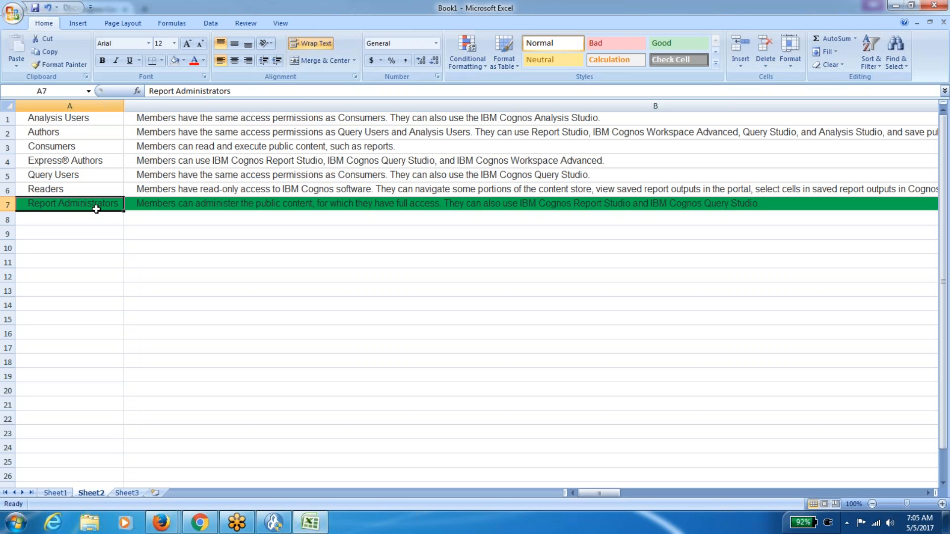
Open the Report Administrators role's Members list in Cognos Administration to add entries.
{"action": "mouse_move", "coordinate": [169, 527]}
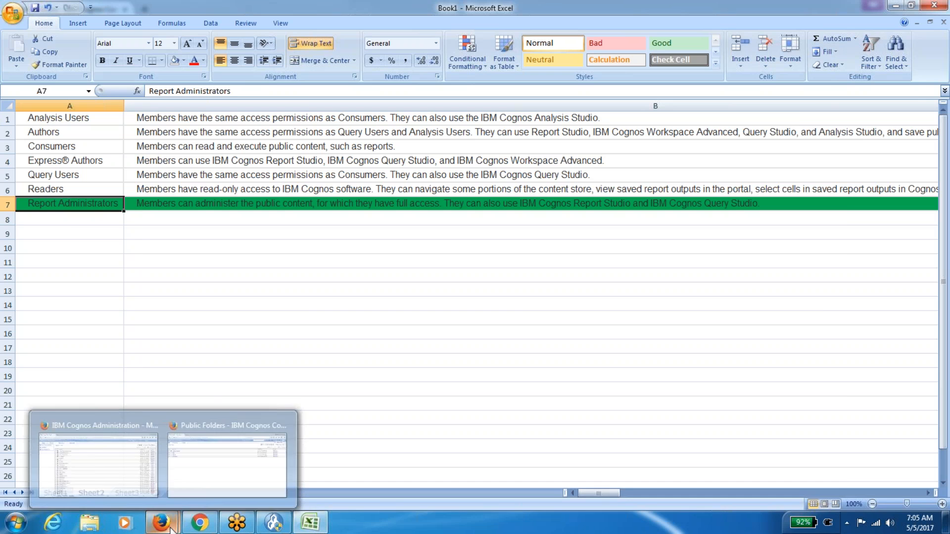
{"action": "left_click", "coordinate": [128, 480]}
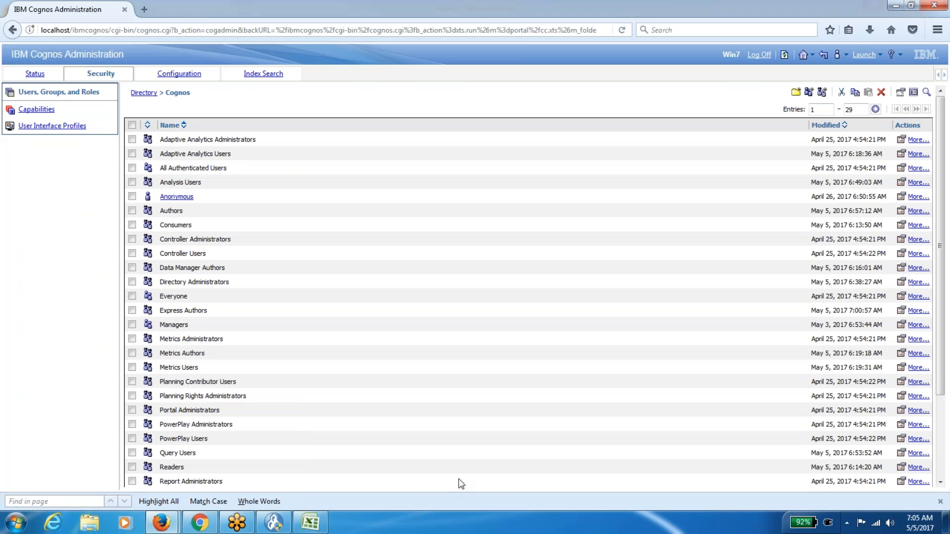
{"action": "left_click", "coordinate": [899, 484]}
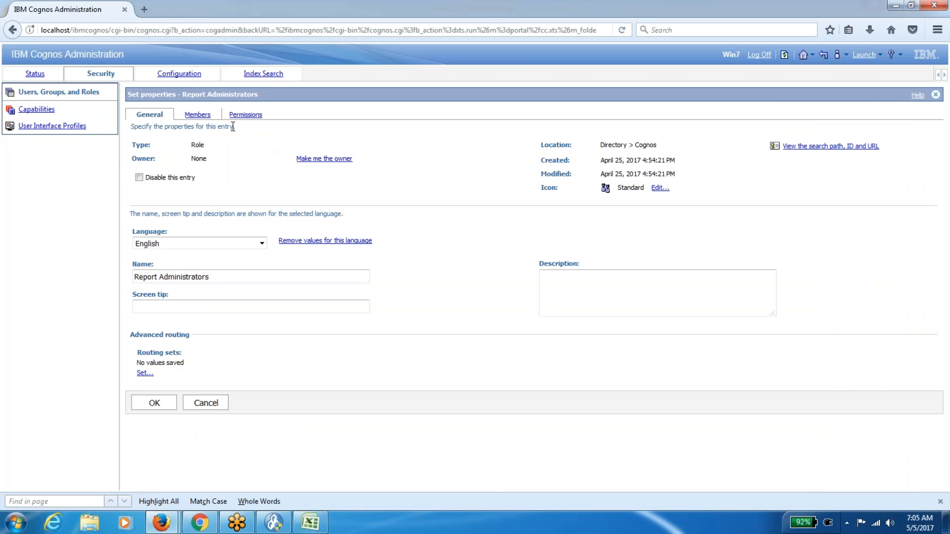
{"action": "left_click", "coordinate": [205, 115]}
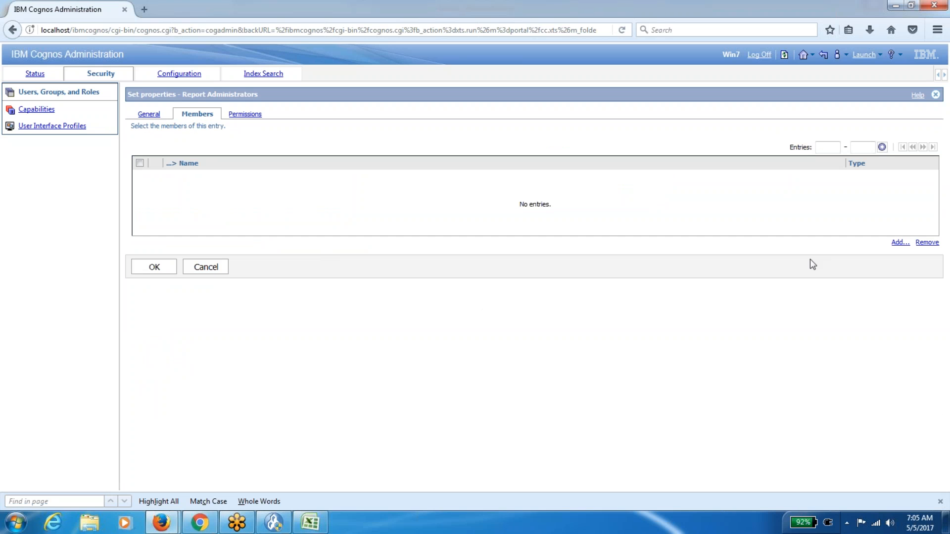
{"action": "left_click", "coordinate": [899, 242]}
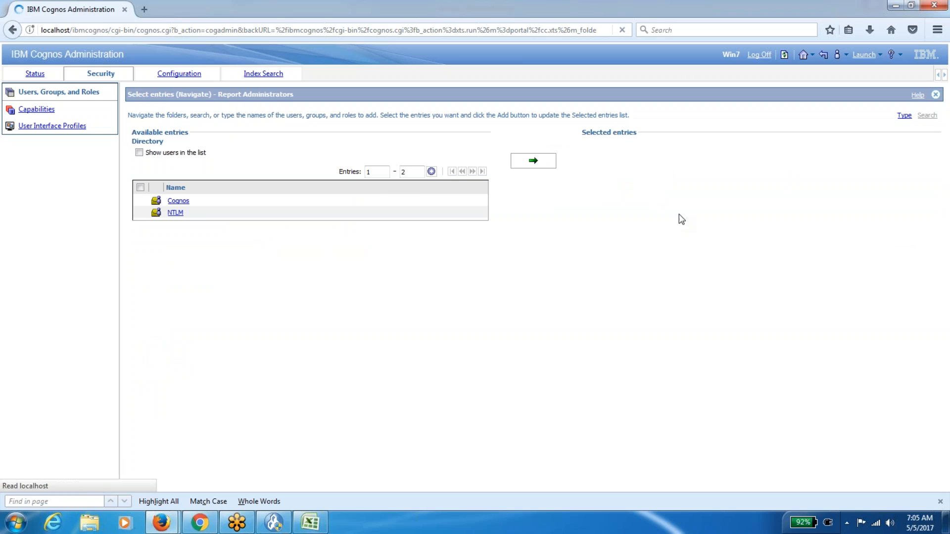
Add the Cognos (Cognos) user from the NTLM directory and save the membership.
{"action": "left_click", "coordinate": [176, 213]}
{"action": "left_click", "coordinate": [139, 152]}
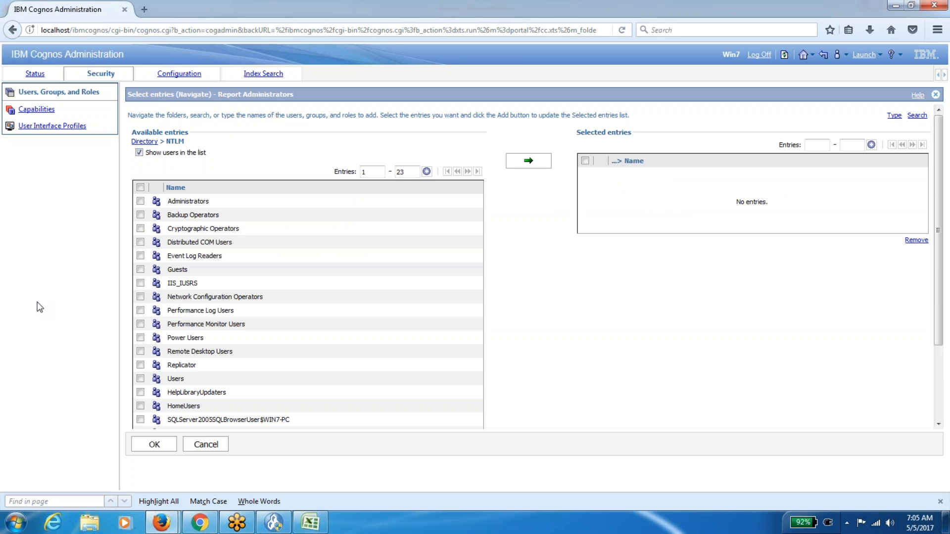
{"action": "scroll", "coordinate": [505, 296], "scroll_direction": "down", "scroll_amount": 3}
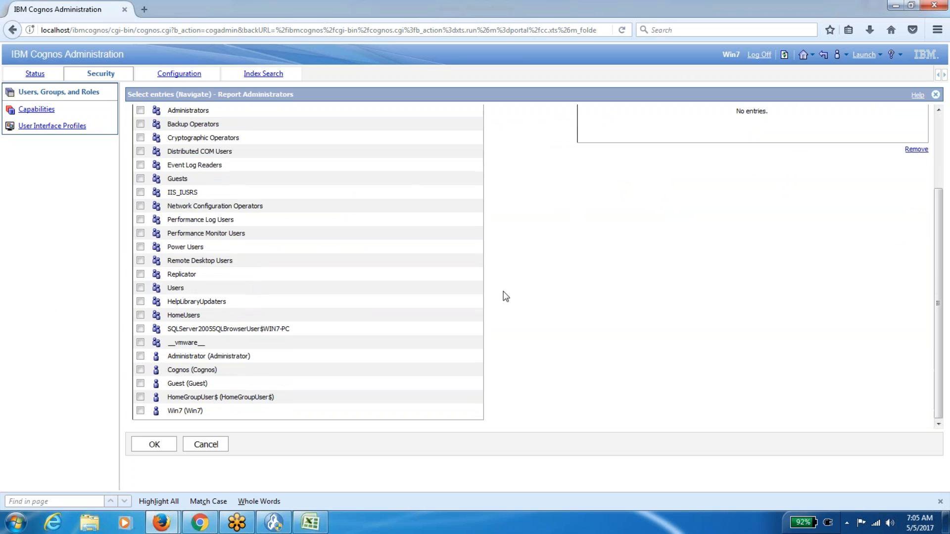
{"action": "left_click", "coordinate": [141, 369]}
{"action": "scroll", "coordinate": [701, 317], "scroll_direction": "up", "scroll_amount": 3}
{"action": "left_click", "coordinate": [529, 161]}
{"action": "left_click", "coordinate": [159, 443]}
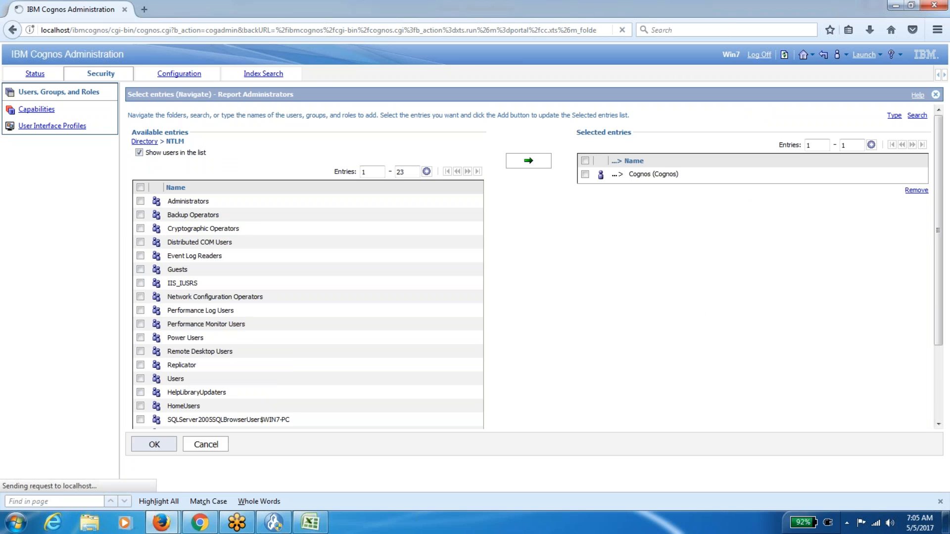
{"action": "left_click", "coordinate": [160, 214]}
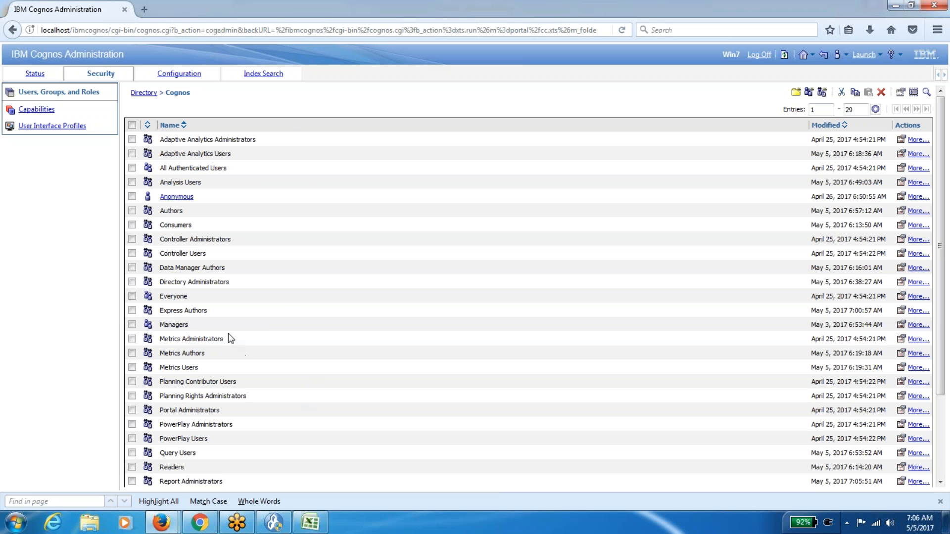
Confirm the Express Authors role now has no members, closing without changes.
{"action": "left_click", "coordinate": [900, 311]}
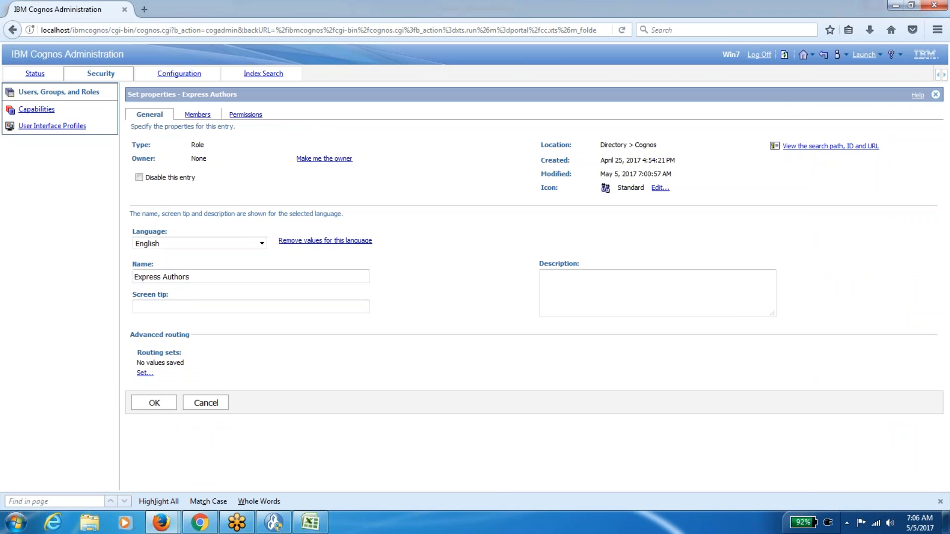
{"action": "left_click", "coordinate": [197, 114]}
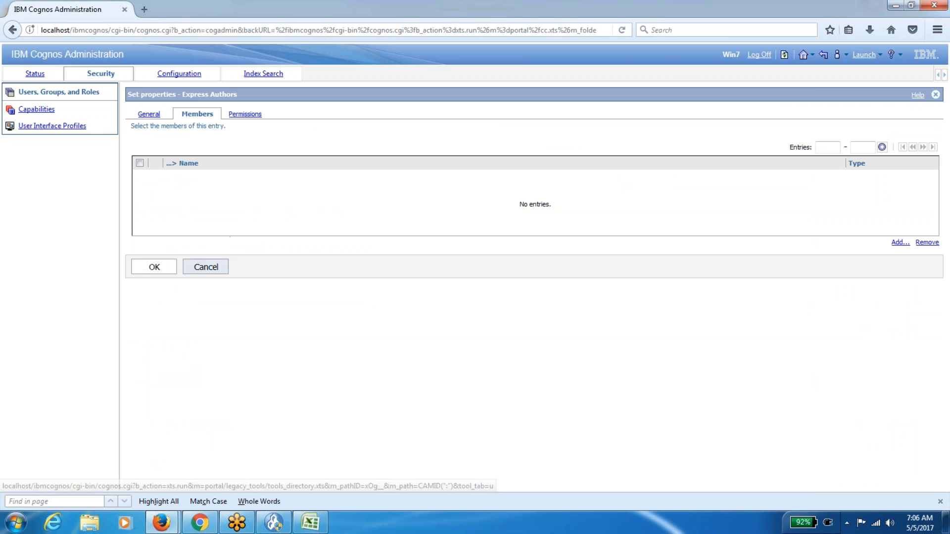
{"action": "left_click", "coordinate": [206, 267]}
{"action": "left_click", "coordinate": [162, 522]}
{"action": "left_click", "coordinate": [248, 466]}
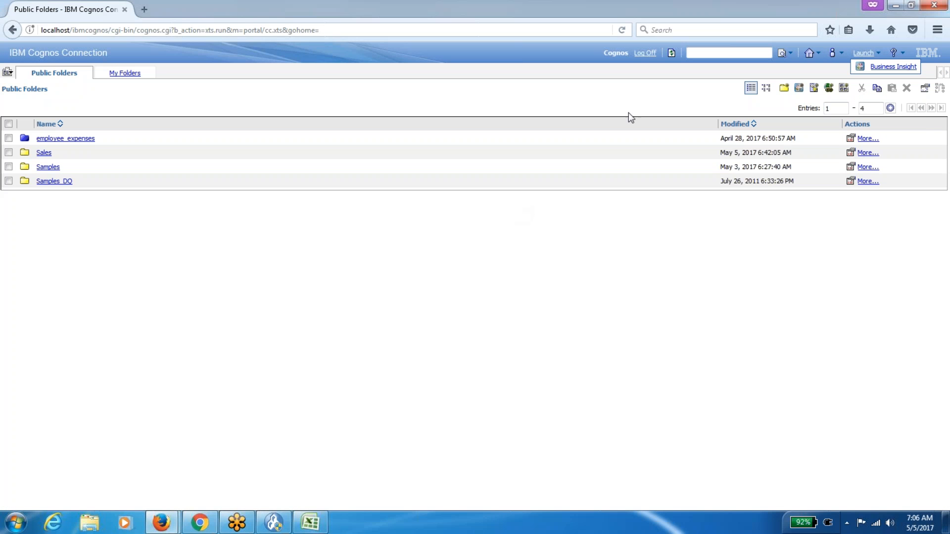
Log off Cognos and log back on with the administrator user ID and password.
{"action": "left_click", "coordinate": [645, 52]}
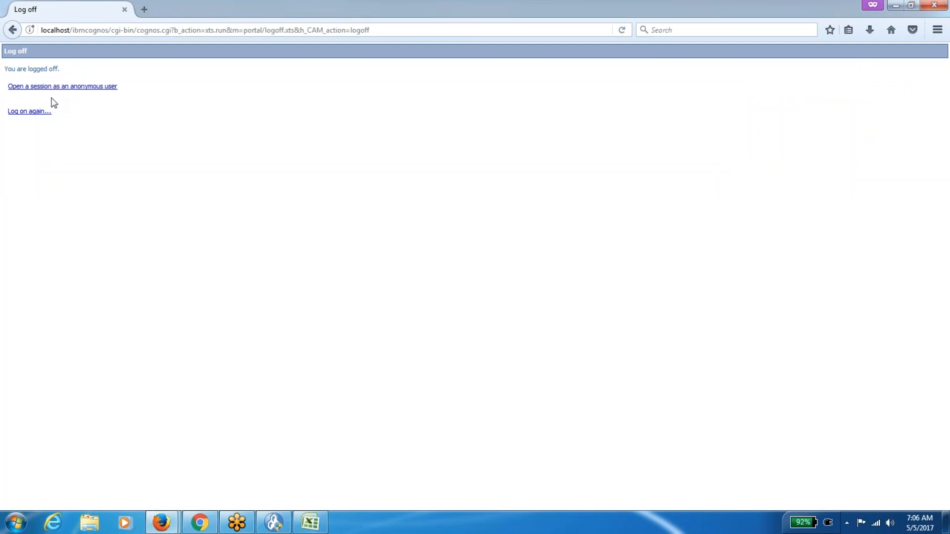
{"action": "left_click", "coordinate": [40, 112]}
{"action": "key", "text": "Escape"}
{"action": "type", "text": "cognos"}
{"action": "key", "text": "Tab"}
{"action": "type", "text": "********"}
{"action": "left_click", "coordinate": [418, 305]}
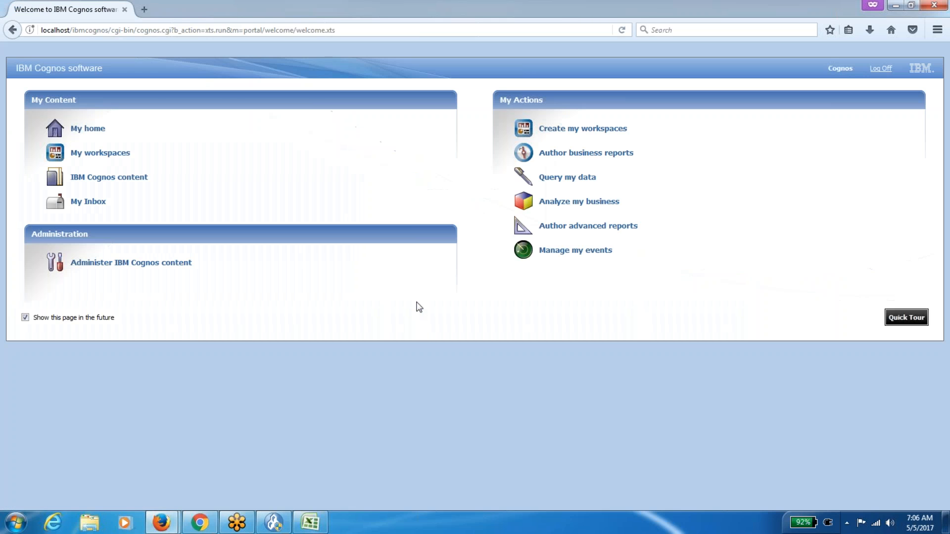
Visit Cognos Administration's Configuration page, then open the Sales folder in Public Folders.
{"action": "left_click", "coordinate": [204, 127]}
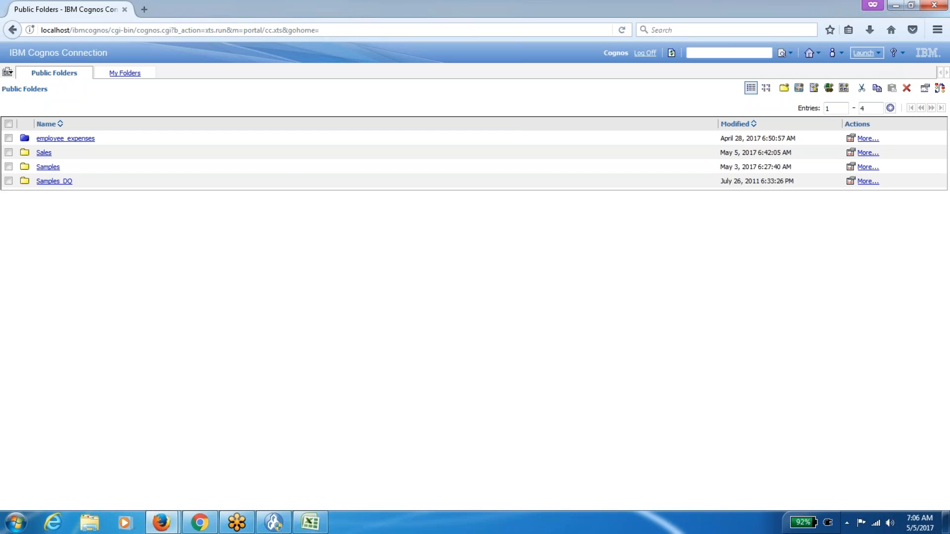
{"action": "left_click", "coordinate": [864, 52]}
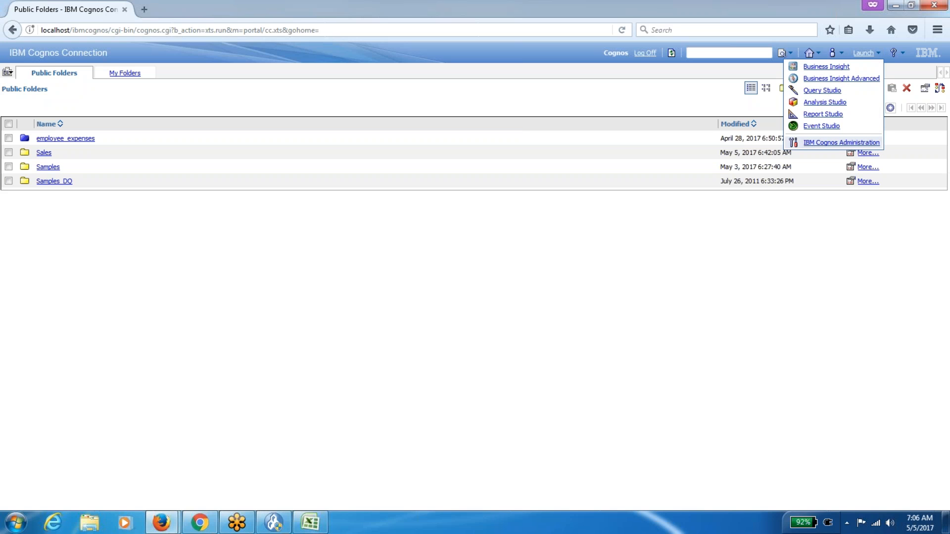
{"action": "left_click", "coordinate": [840, 142]}
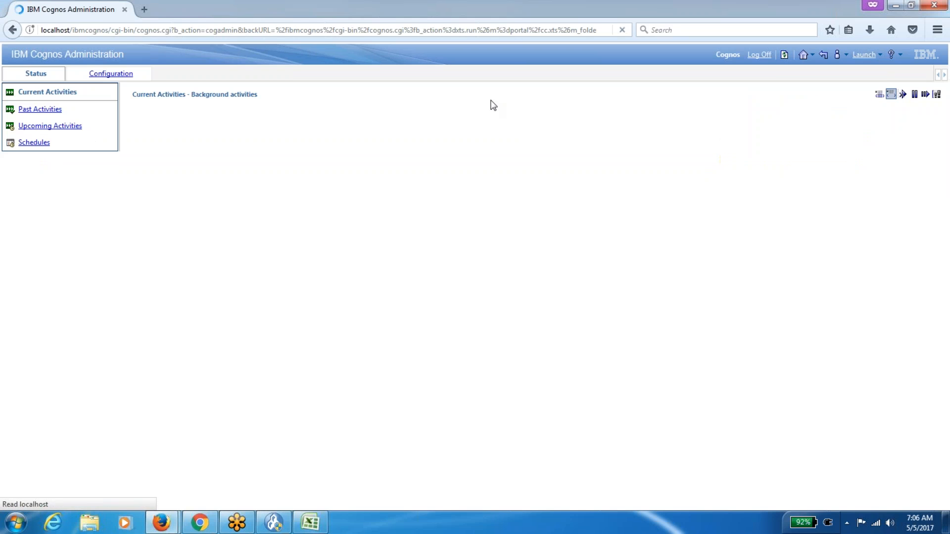
{"action": "left_click", "coordinate": [114, 74]}
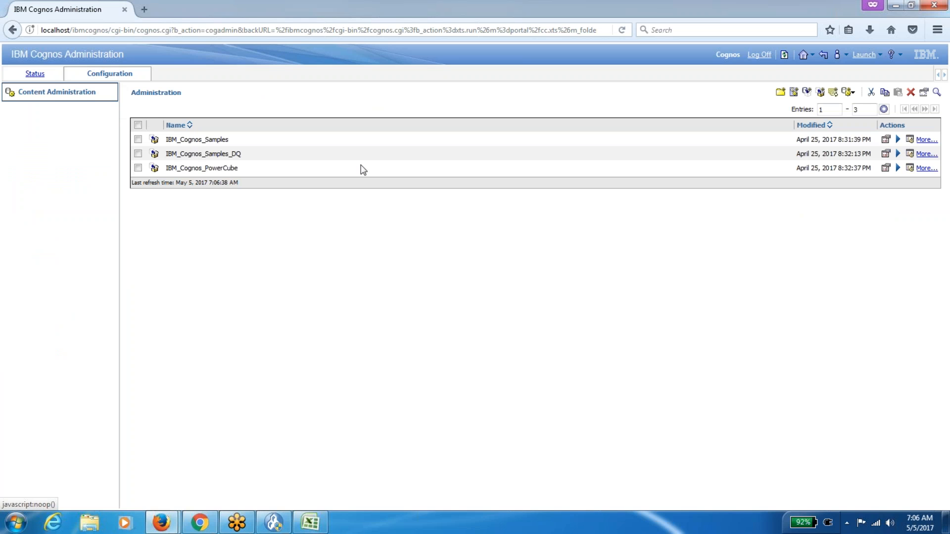
{"action": "left_click", "coordinate": [811, 57]}
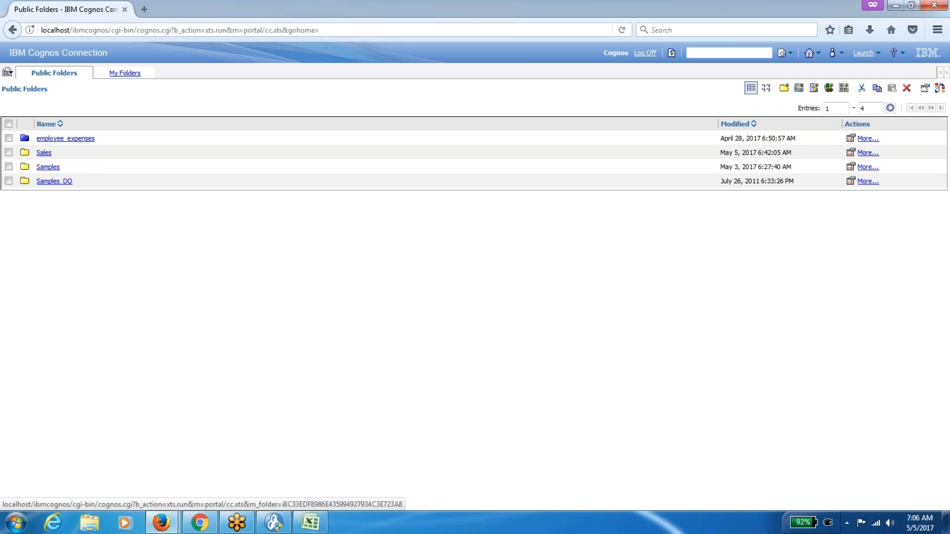
{"action": "left_click", "coordinate": [44, 153]}
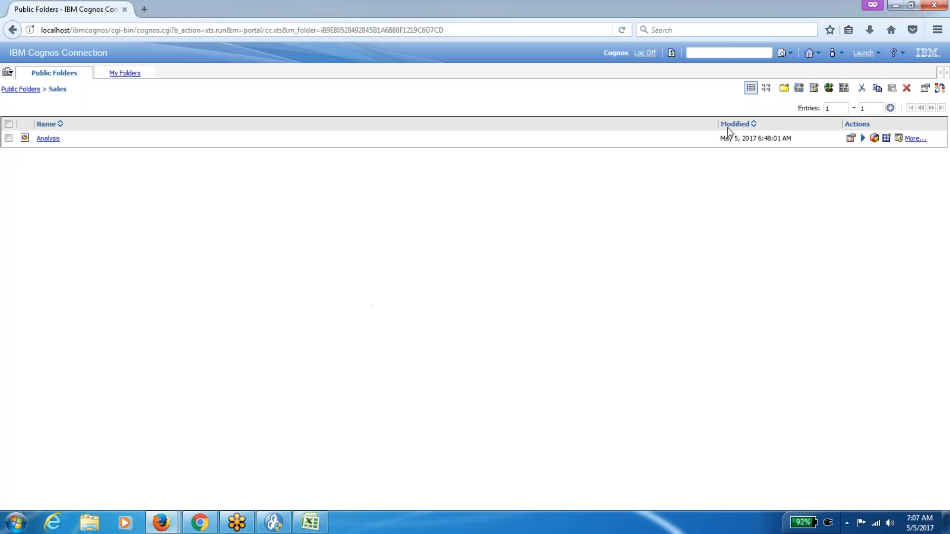
Recheck Cognos Administration's Configuration, return to the Sales folder, then switch to Excel workbook Book1.
{"action": "left_click", "coordinate": [866, 53]}
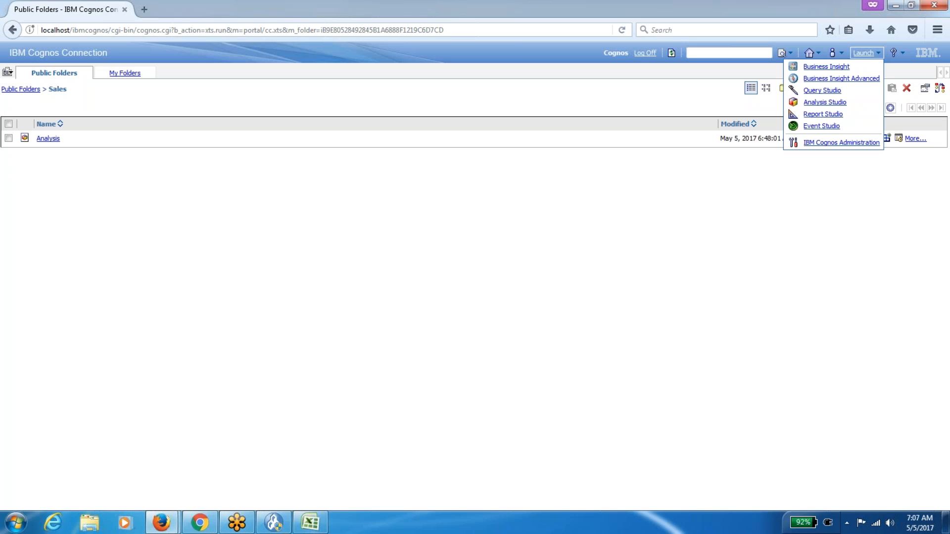
{"action": "left_click", "coordinate": [869, 143]}
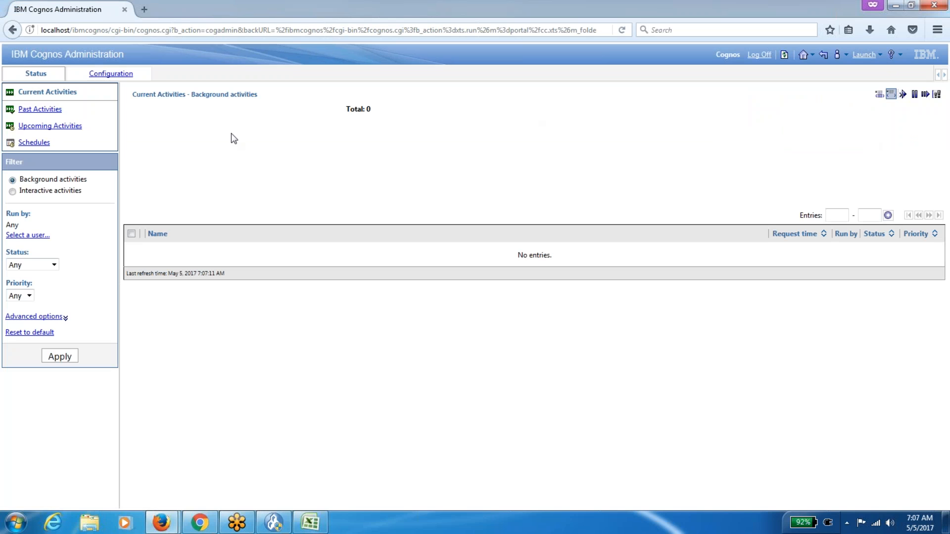
{"action": "left_click", "coordinate": [112, 74]}
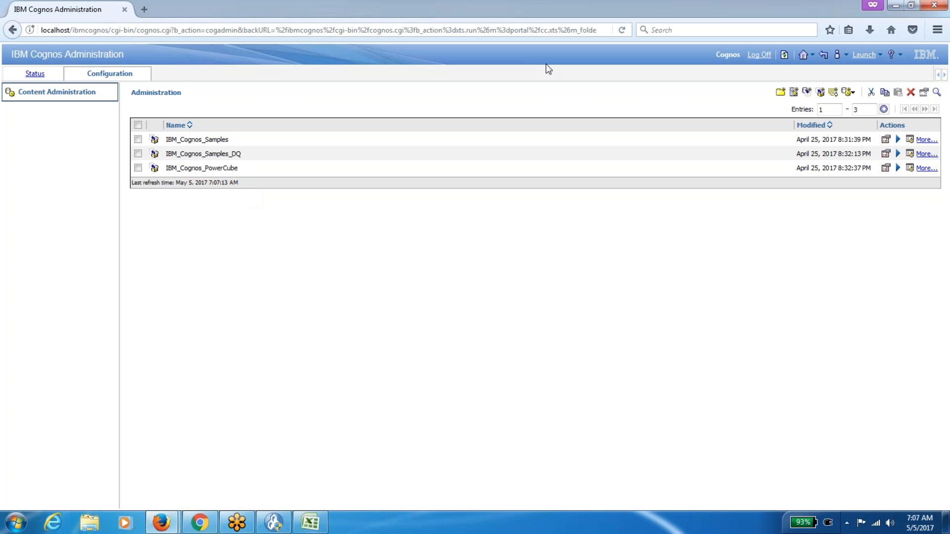
{"action": "left_click", "coordinate": [822, 58]}
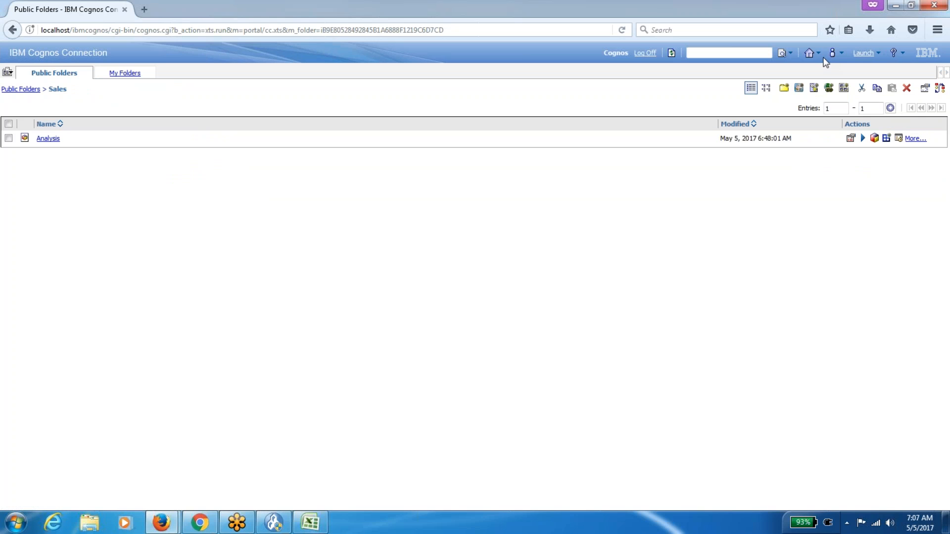
{"action": "left_click", "coordinate": [878, 55]}
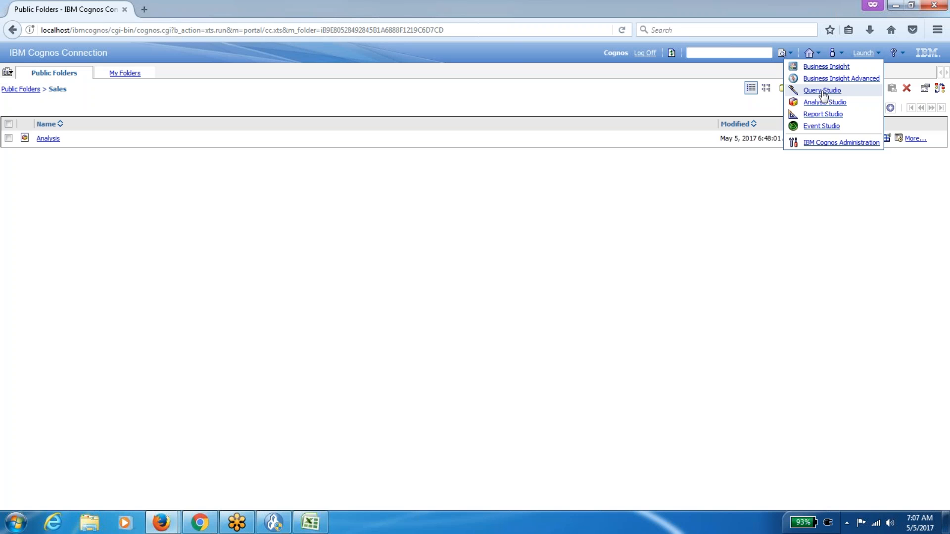
{"action": "left_click", "coordinate": [304, 523]}
Remove the green fill from row 7, then from Sheet1 rows 4–11 (A4:B11).
{"action": "key", "text": "Right"}
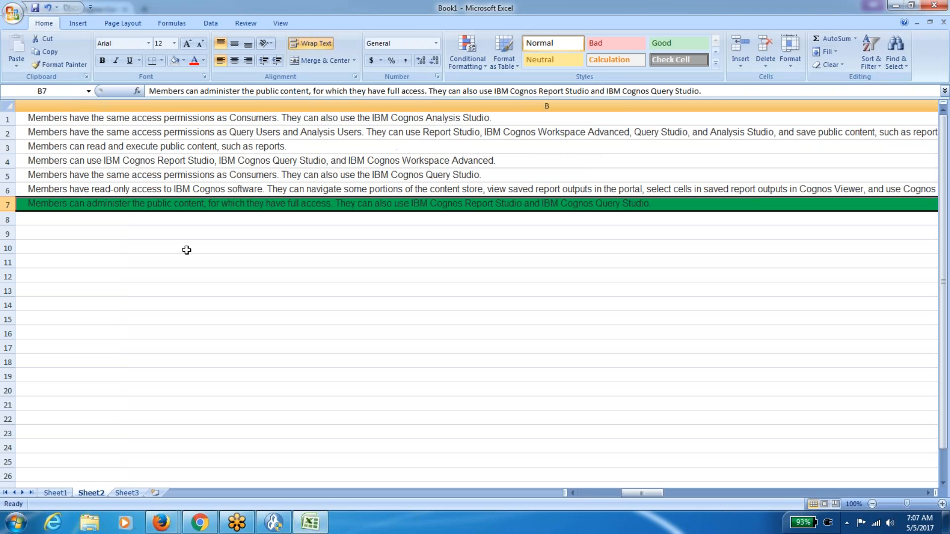
{"action": "left_click", "coordinate": [175, 61]}
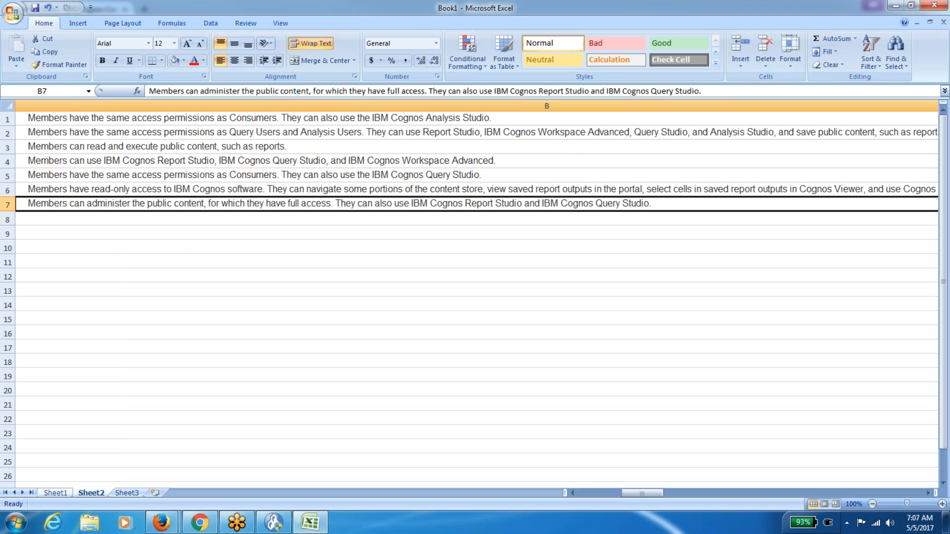
{"action": "left_click", "coordinate": [54, 493]}
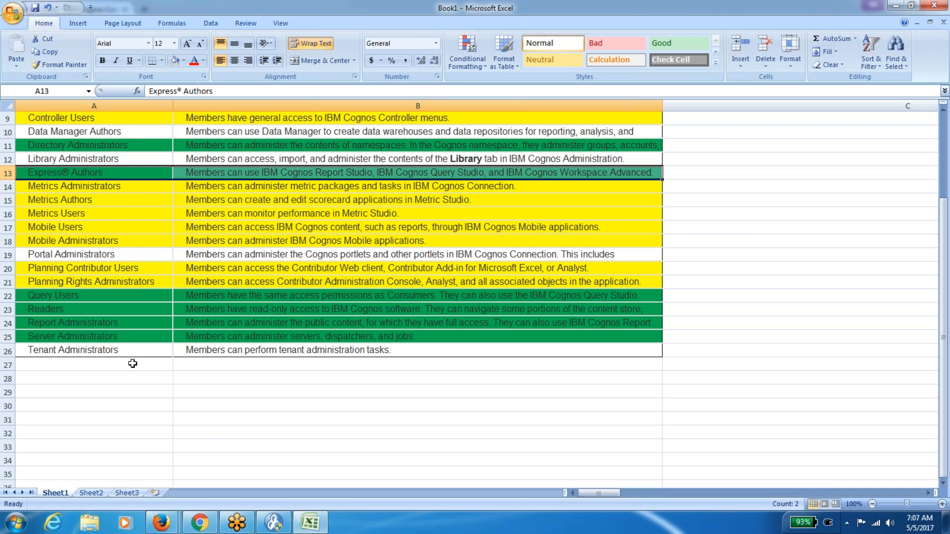
{"action": "left_click", "coordinate": [128, 348]}
{"action": "key", "text": "Up"}
{"action": "key", "text": "Up"}
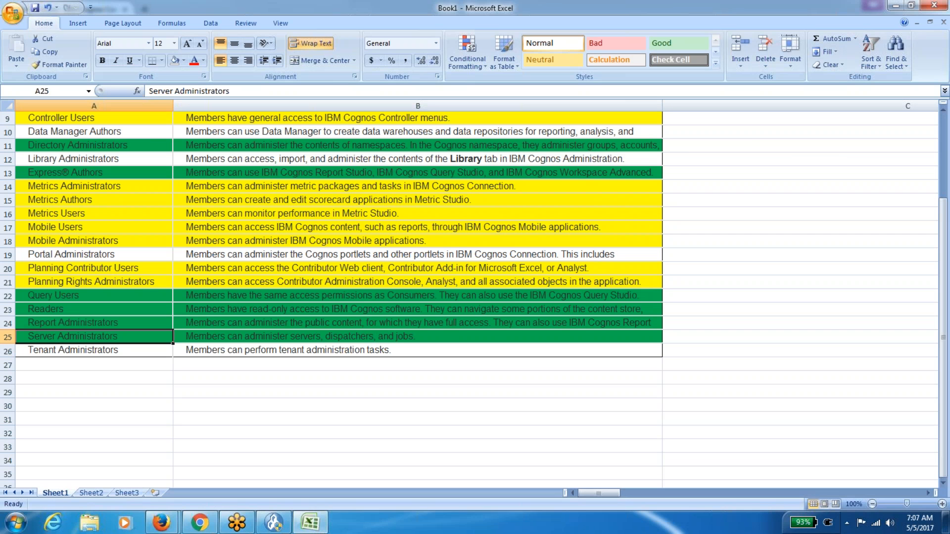
{"action": "key", "text": "Up"}
{"action": "key", "text": "Up"}
{"action": "key", "text": "Up"}
{"action": "key", "text": "Up"}
{"action": "key", "text": "Up"}
{"action": "key", "text": "Up"}
{"action": "key", "text": "Up"}
{"action": "key", "text": "Up"}
{"action": "key", "text": "Up"}
{"action": "key", "text": "Up"}
{"action": "key", "text": "Up"}
{"action": "key", "text": "Up"}
{"action": "key", "text": "Up"}
{"action": "key", "text": "Up"}
{"action": "key", "text": "Up"}
{"action": "key", "text": "Up"}
{"action": "key", "text": "Up"}
{"action": "key", "text": "Up"}
{"action": "key", "text": "Up"}
{"action": "key", "text": "Up"}
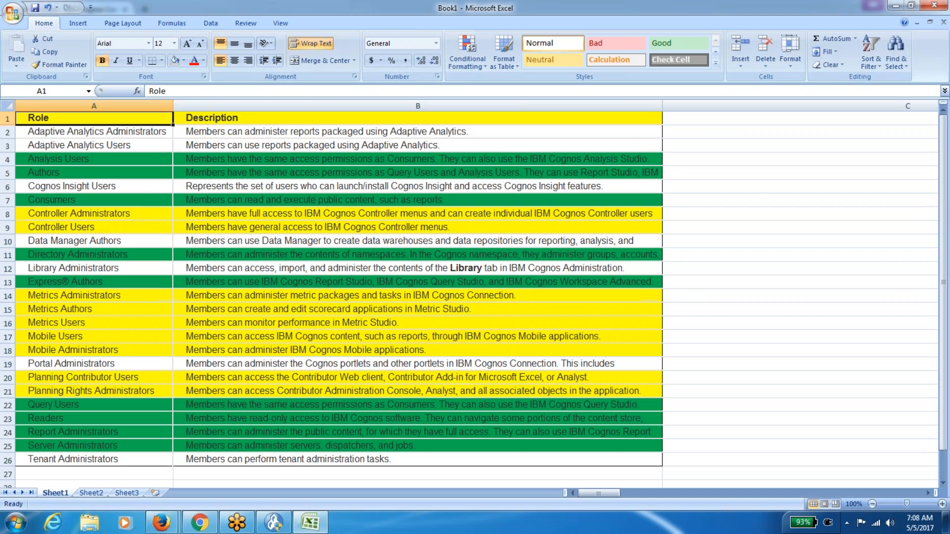
{"action": "key", "text": "Down"}
{"action": "key", "text": "Down"}
{"action": "key", "text": "Down"}
{"action": "key", "text": "shift+Down"}
{"action": "key", "text": "shift+Down"}
{"action": "key", "text": "shift+Down"}
{"action": "key", "text": "shift+Down"}
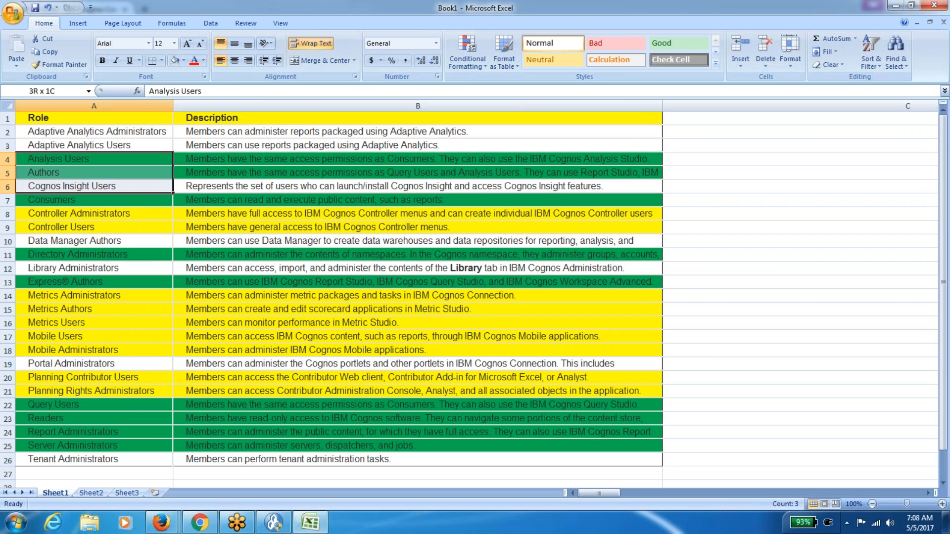
{"action": "key", "text": "shift+Down"}
{"action": "key", "text": "shift+Down"}
{"action": "key", "text": "shift+Down"}
{"action": "key", "text": "shift+Down"}
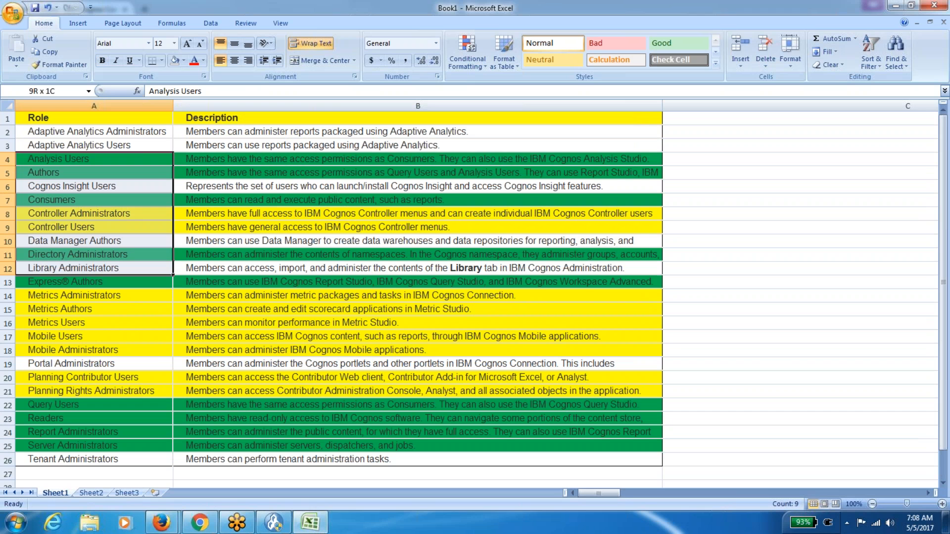
{"action": "key", "text": "shift+Up"}
{"action": "key", "text": "shift+Right"}
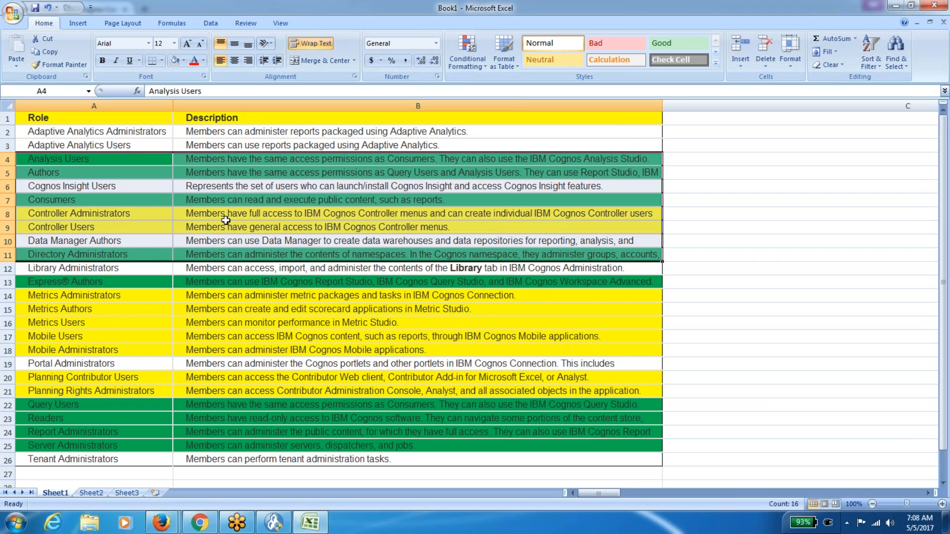
{"action": "left_click", "coordinate": [175, 60]}
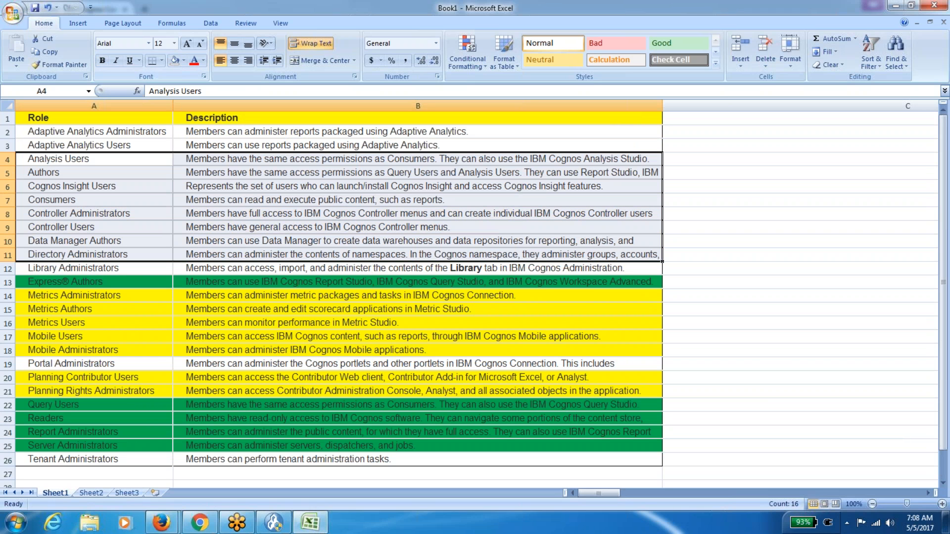
Clear the fill from rows 13–18 (A13:B18), starting at Express Authors.
{"action": "left_click", "coordinate": [78, 284]}
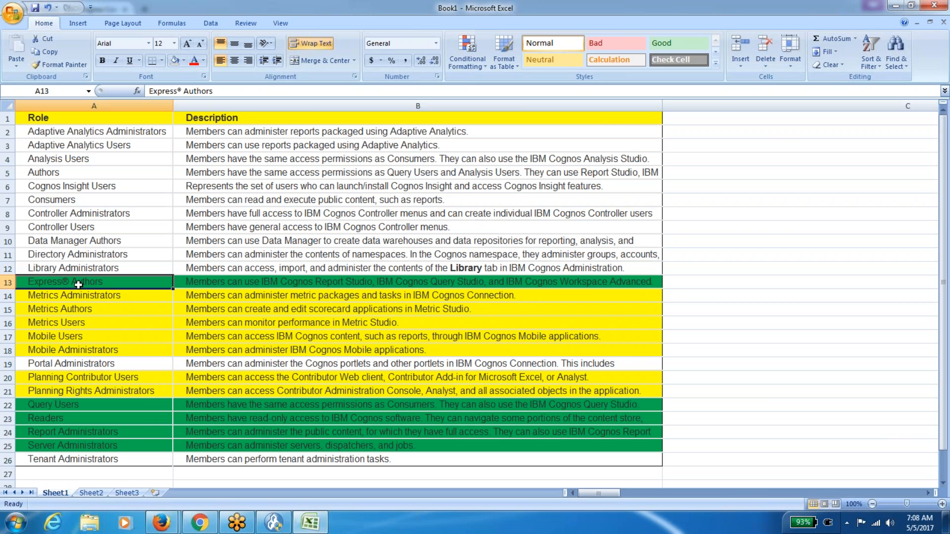
{"action": "key", "text": "shift+Down"}
{"action": "key", "text": "shift+Down"}
{"action": "key", "text": "shift+Down"}
{"action": "key", "text": "shift+Down"}
{"action": "key", "text": "shift+Down"}
{"action": "key", "text": "shift+Right"}
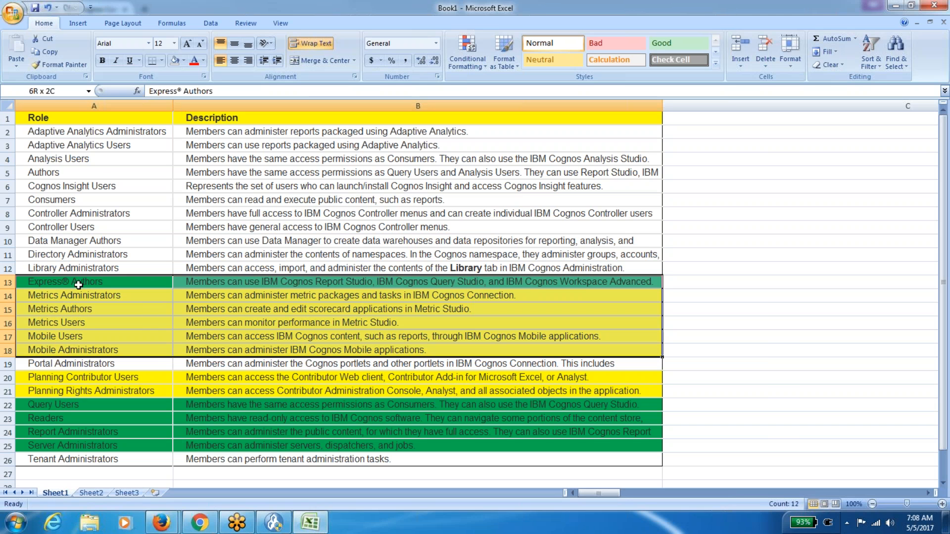
{"action": "left_click", "coordinate": [176, 60]}
Clear the fill from Planning Contributor Users through Report Administrators (A20:B24).
{"action": "left_click", "coordinate": [70, 381]}
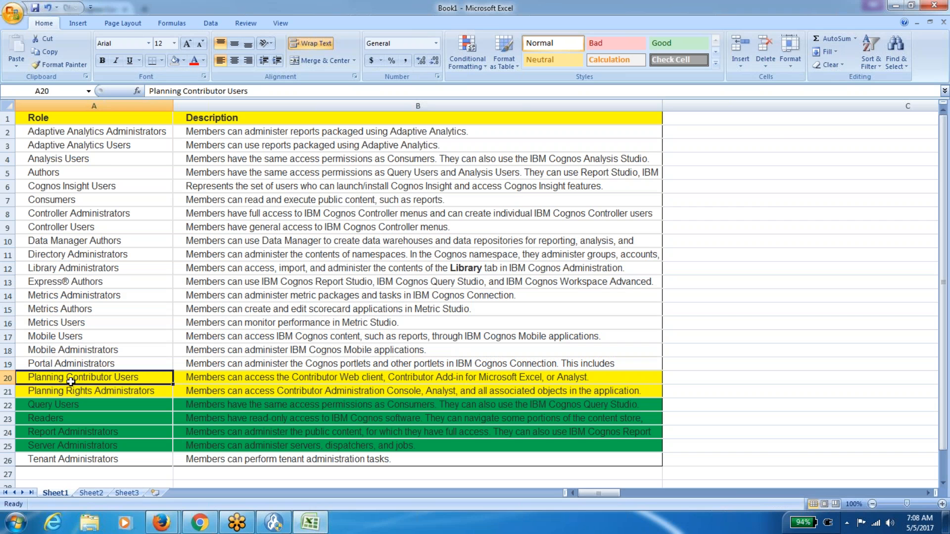
{"action": "key", "text": "shift+Down"}
{"action": "key", "text": "shift+Down"}
{"action": "key", "text": "shift+Down"}
{"action": "key", "text": "shift+Right"}
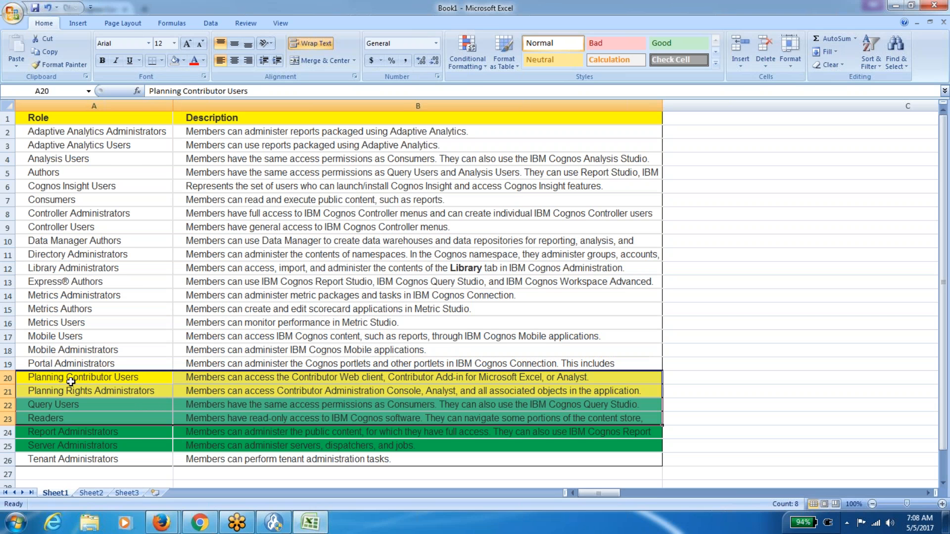
{"action": "left_click", "coordinate": [176, 68]}
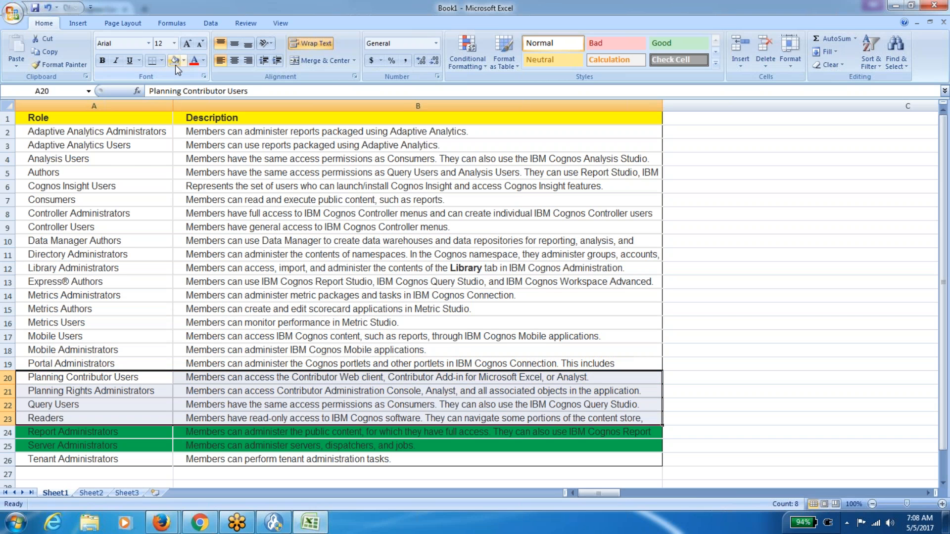
{"action": "key", "text": "Down"}
{"action": "key", "text": "Down"}
{"action": "key", "text": "Down"}
{"action": "key", "text": "Down"}
{"action": "key", "text": "shift+Right"}
{"action": "left_click", "coordinate": [176, 66]}
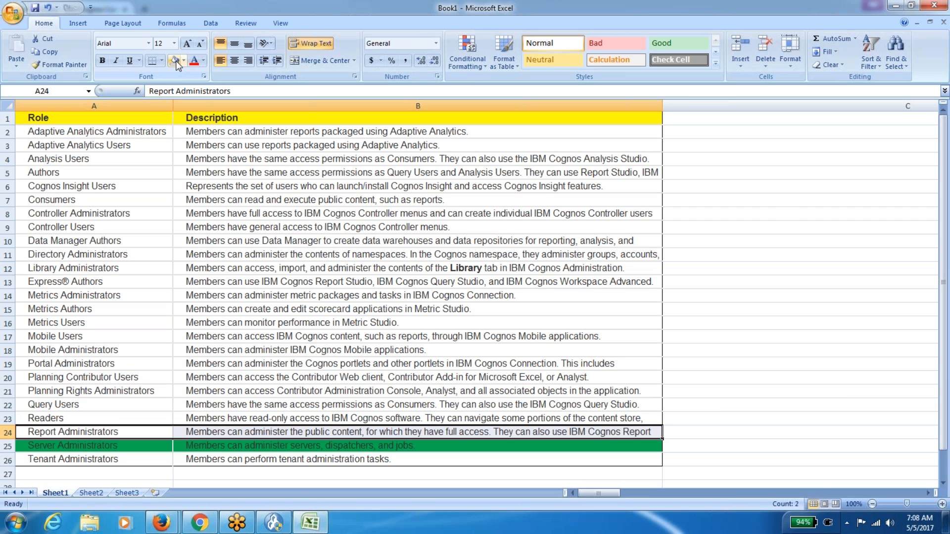
Copy the Server Administrators row (A25:B25).
{"action": "left_click", "coordinate": [104, 447]}
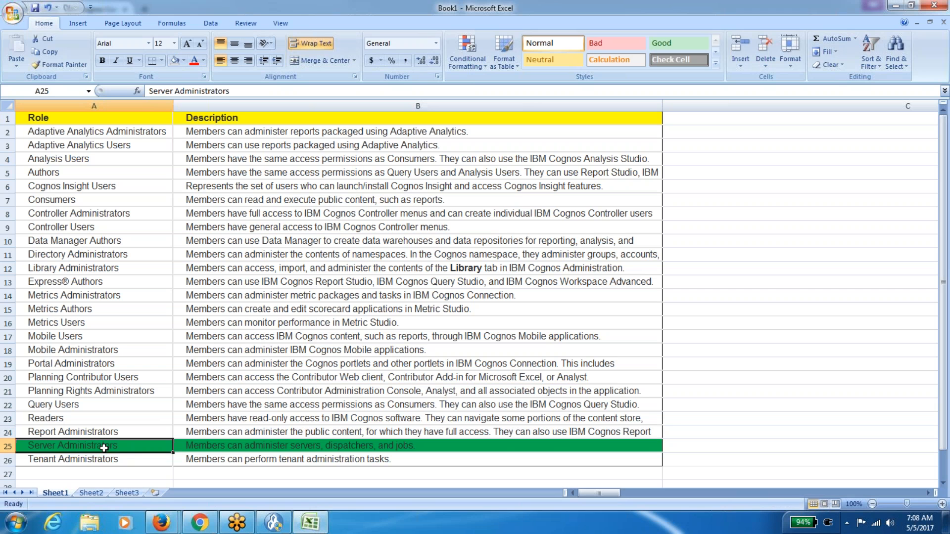
{"action": "key", "text": "shift+Down"}
{"action": "key", "text": "Down"}
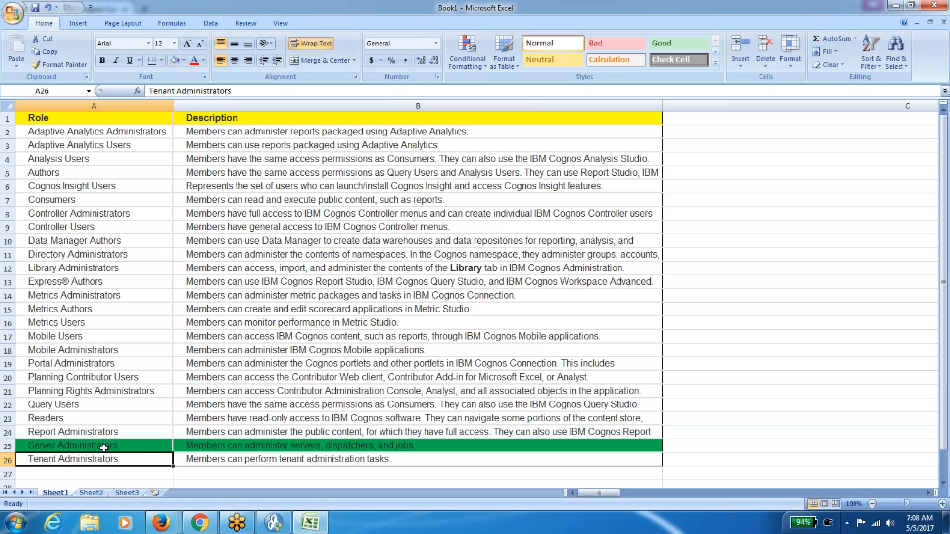
{"action": "key", "text": "Up"}
{"action": "key", "text": "Up"}
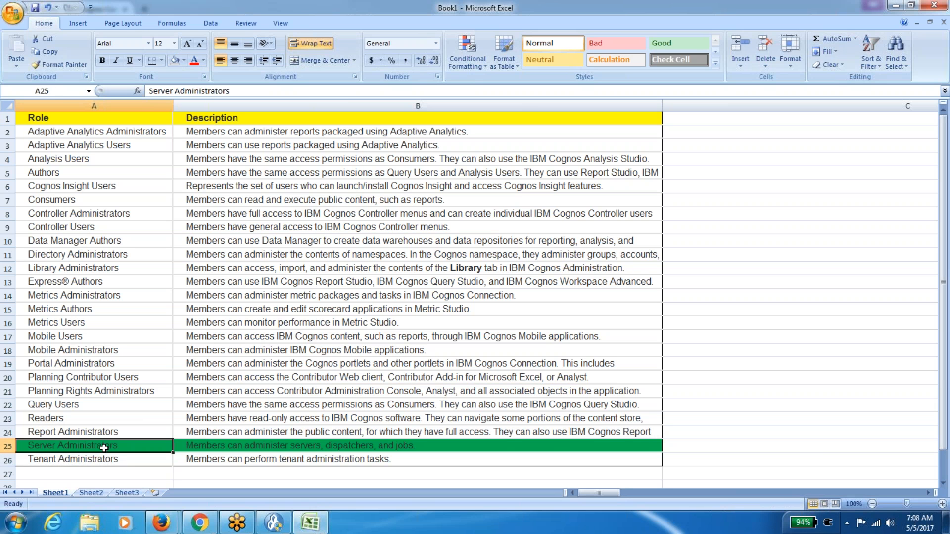
{"action": "key", "text": "Down"}
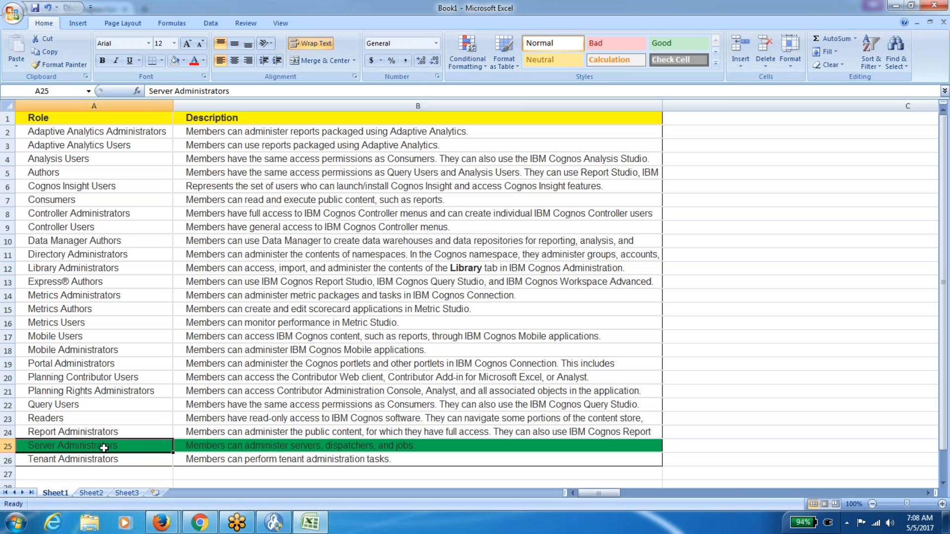
{"action": "key", "text": "shift+Right"}
{"action": "key", "text": "ctrl+c"}
Paste the Server Administrators row into Sheet3 A1 and the Tenant Administrators row into A2.
{"action": "left_click", "coordinate": [126, 493]}
{"action": "key", "text": "ctrl+v"}
{"action": "left_click", "coordinate": [56, 492]}
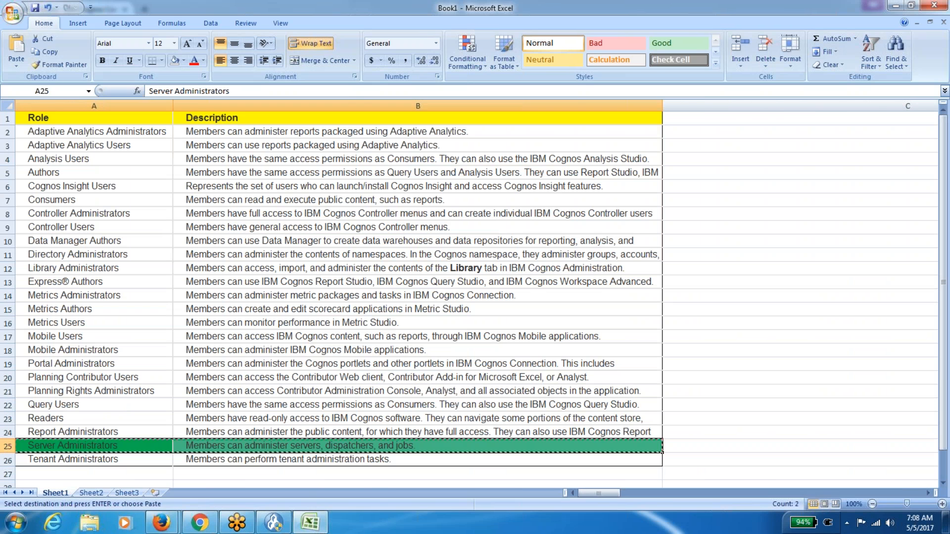
{"action": "left_click", "coordinate": [62, 462]}
{"action": "key", "text": "shift+Right"}
{"action": "key", "text": "ctrl+c"}
{"action": "left_click", "coordinate": [129, 493]}
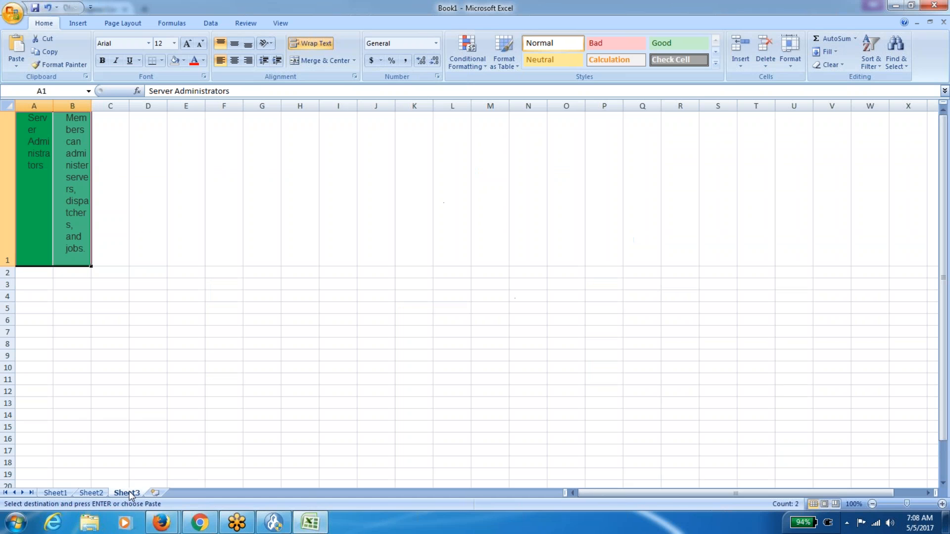
{"action": "left_click", "coordinate": [42, 272]}
{"action": "key", "text": "ctrl+v"}
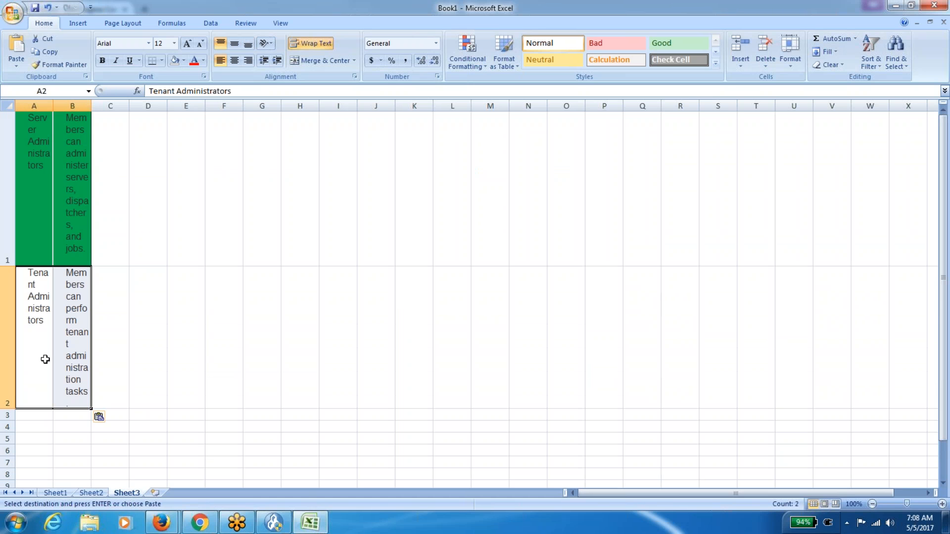
Copy the Portal Administrators and Library Administrators rows into Sheet3 A3 and A4.
{"action": "left_click", "coordinate": [61, 494]}
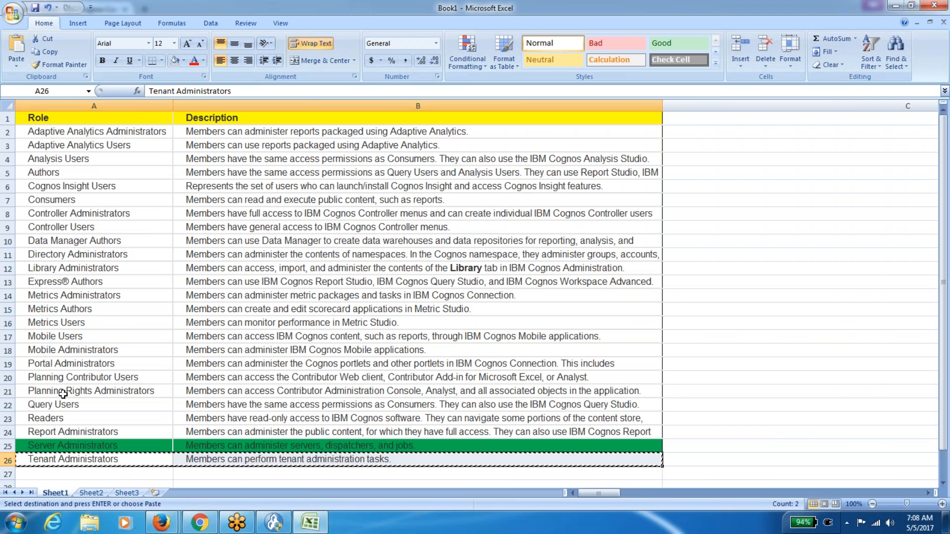
{"action": "left_click", "coordinate": [60, 364]}
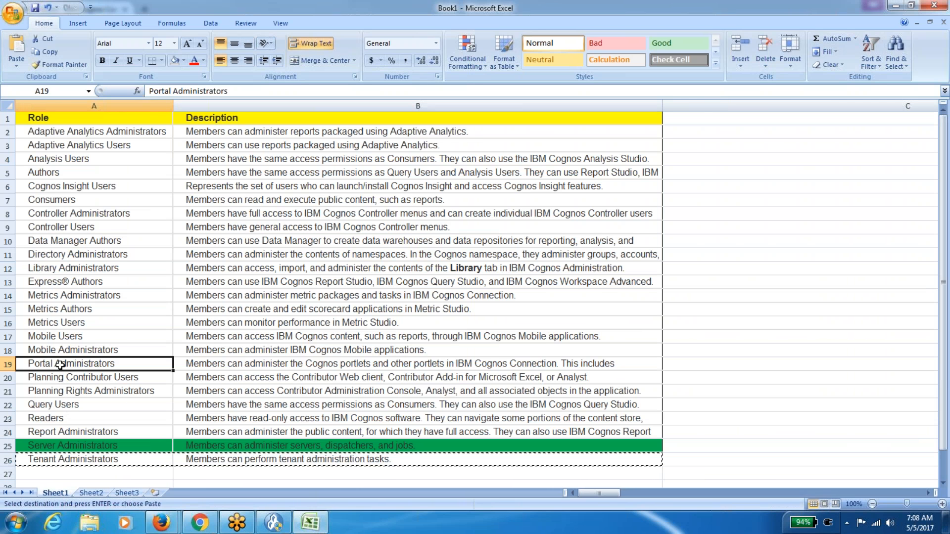
{"action": "key", "text": "shift+Right"}
{"action": "key", "text": "ctrl+c"}
{"action": "left_click", "coordinate": [126, 493]}
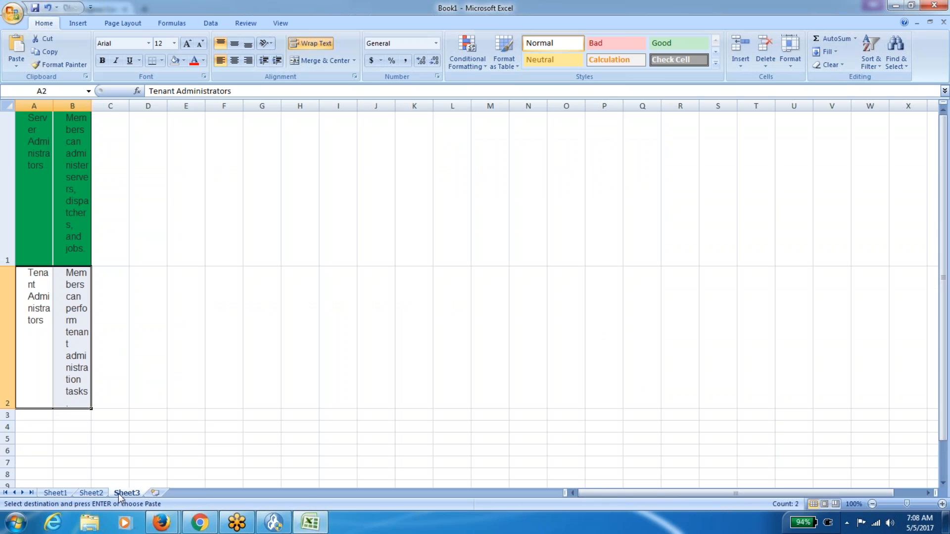
{"action": "left_click", "coordinate": [42, 414]}
{"action": "key", "text": "ctrl+v"}
{"action": "left_click", "coordinate": [65, 496]}
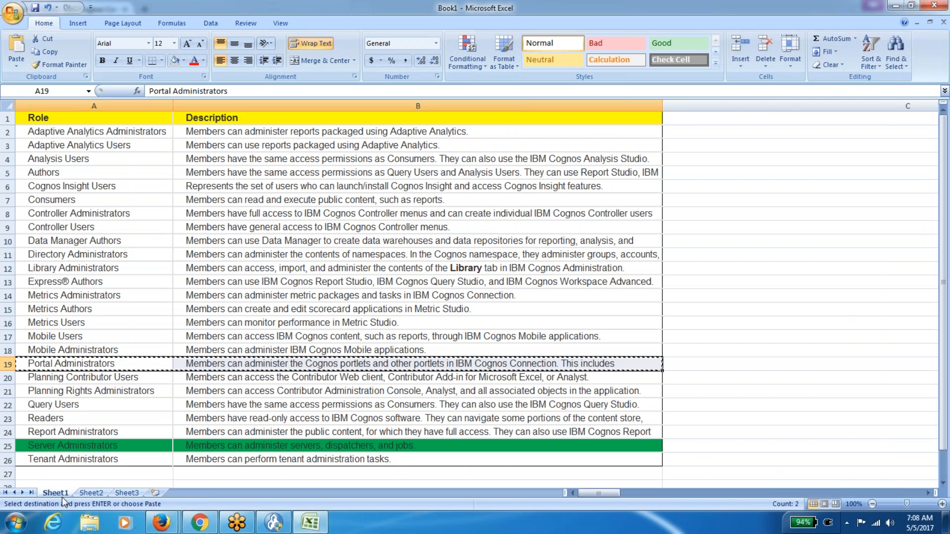
{"action": "left_click", "coordinate": [87, 269]}
{"action": "key", "text": "shift+Right"}
{"action": "key", "text": "ctrl+c"}
{"action": "left_click", "coordinate": [135, 495]}
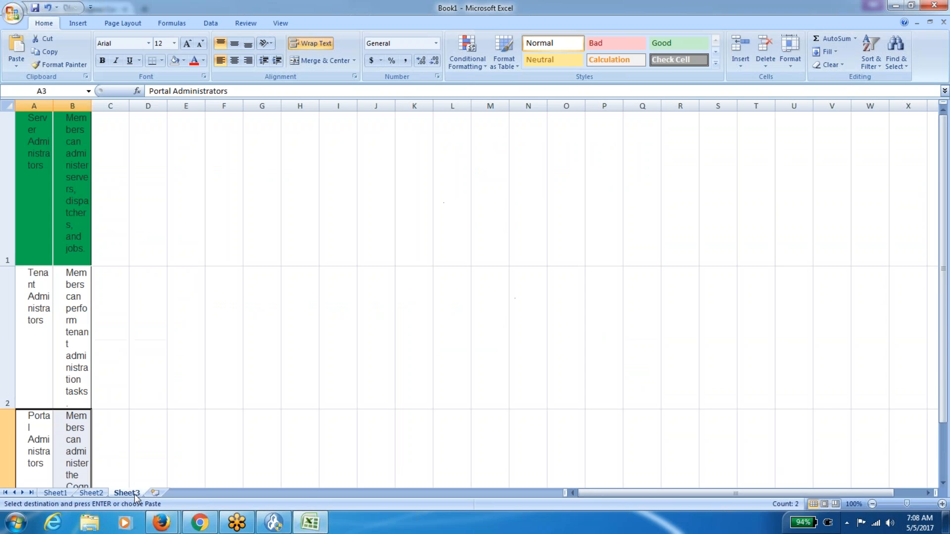
{"action": "key", "text": "Down"}
{"action": "key", "text": "ctrl+v"}
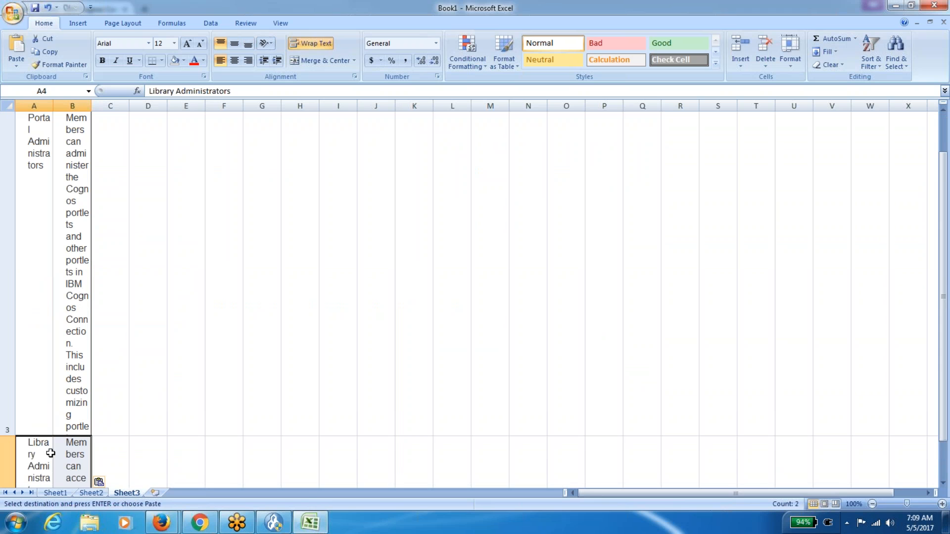
Widen Sheet3's columns, then AutoFit column A and all row heights.
{"action": "left_click", "coordinate": [8, 105]}
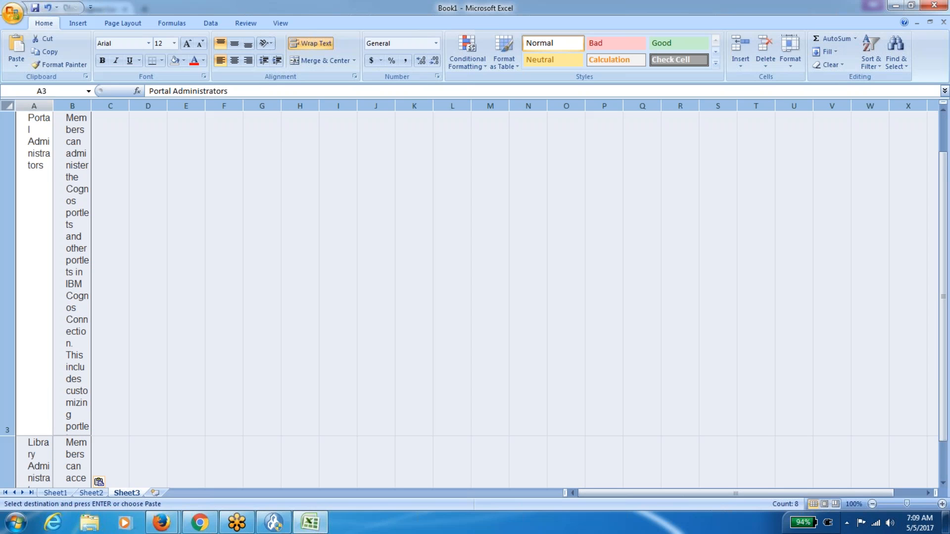
{"action": "left_click_drag", "start_coordinate": [54, 106], "coordinate": [217, 108]}
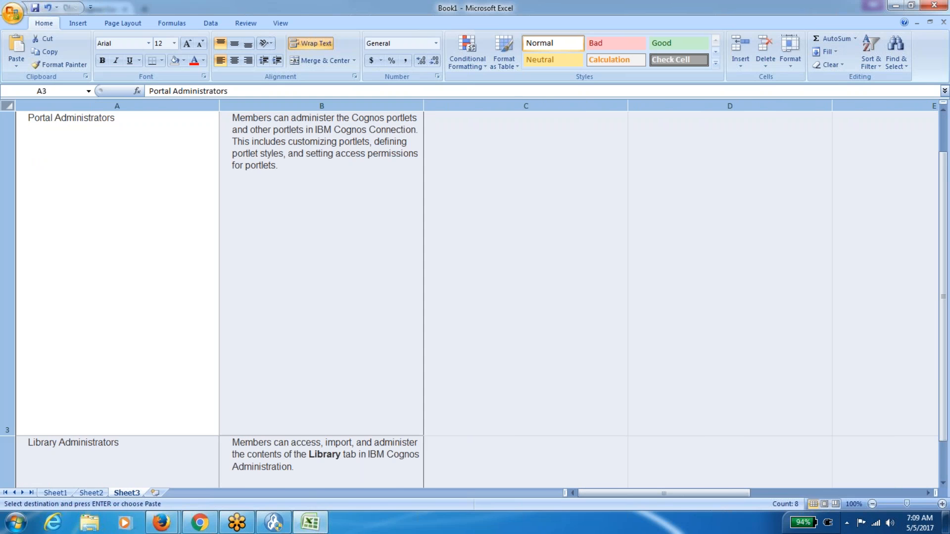
{"action": "left_click_drag", "start_coordinate": [423, 106], "coordinate": [612, 106]}
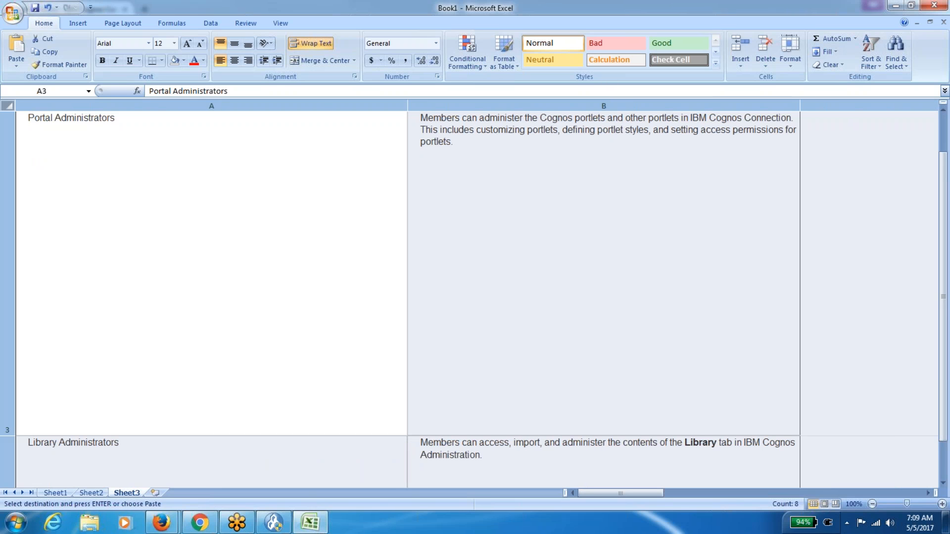
{"action": "left_click", "coordinate": [73, 148]}
{"action": "left_click", "coordinate": [7, 105]}
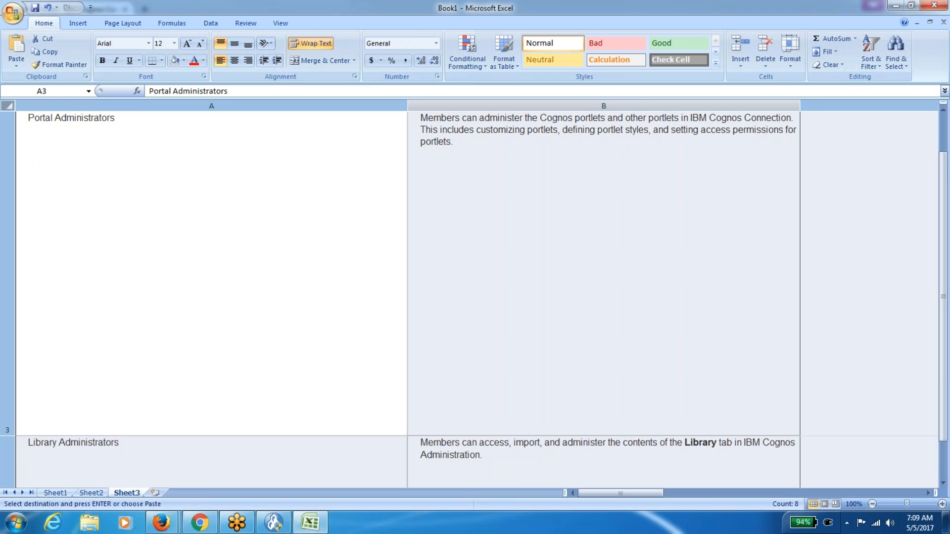
{"action": "double_click", "coordinate": [407, 106]}
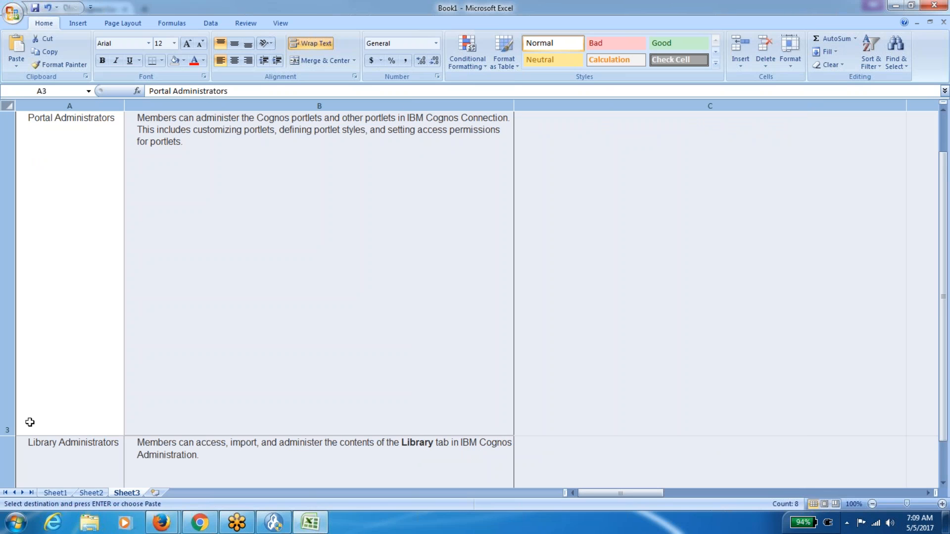
{"action": "double_click", "coordinate": [11, 435]}
Widen columns A and B and shrink rows 3 and 4 to single-line height.
{"action": "left_click", "coordinate": [88, 279]}
{"action": "key", "text": "ctrl+Down"}
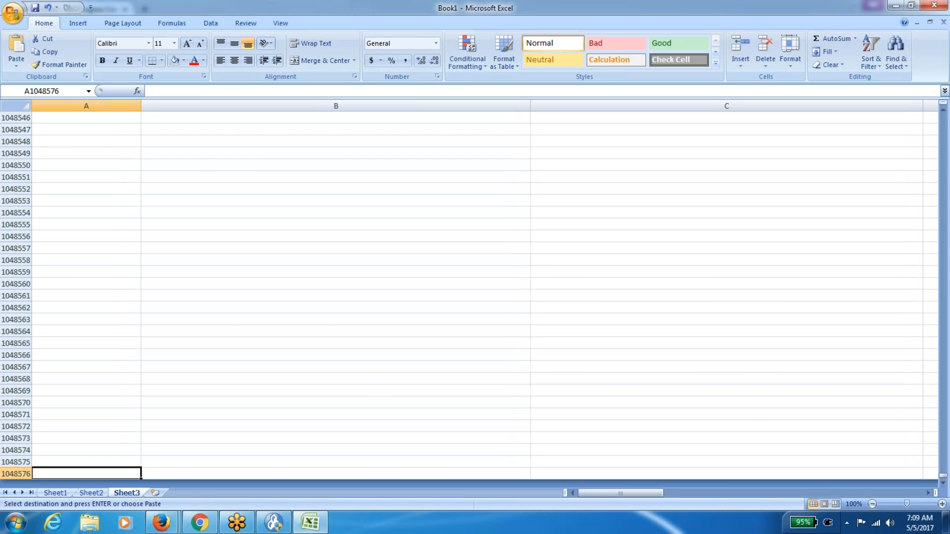
{"action": "key", "text": "ctrl+Home"}
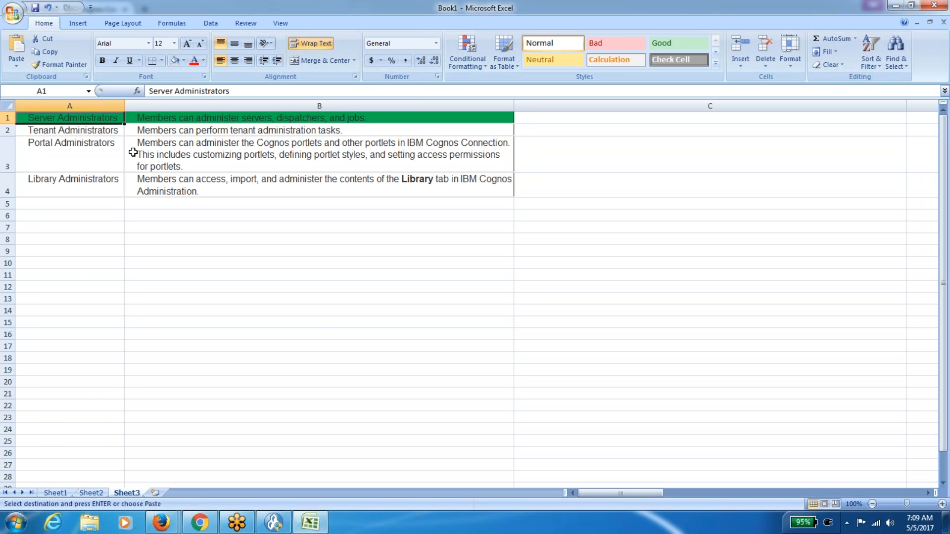
{"action": "left_click_drag", "start_coordinate": [123, 107], "coordinate": [216, 107]}
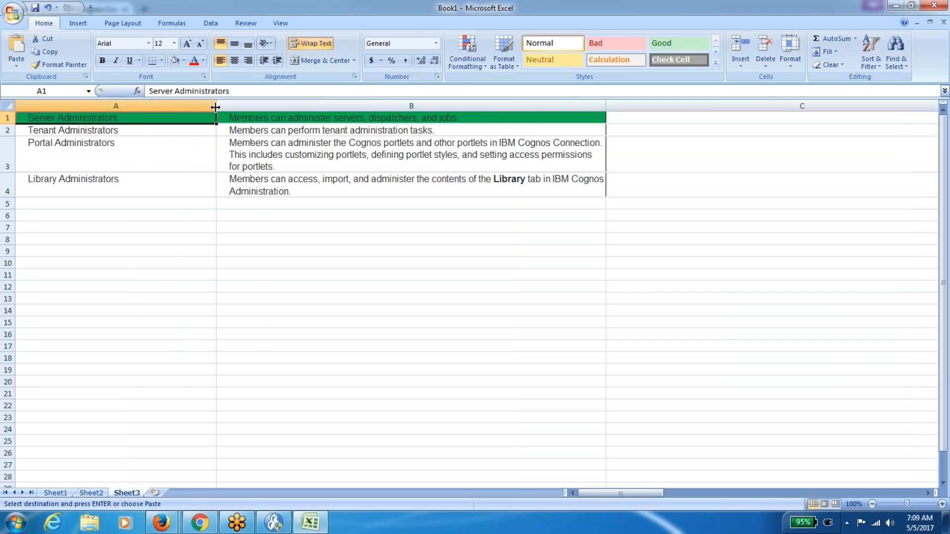
{"action": "left_click_drag", "start_coordinate": [606, 106], "coordinate": [779, 106]}
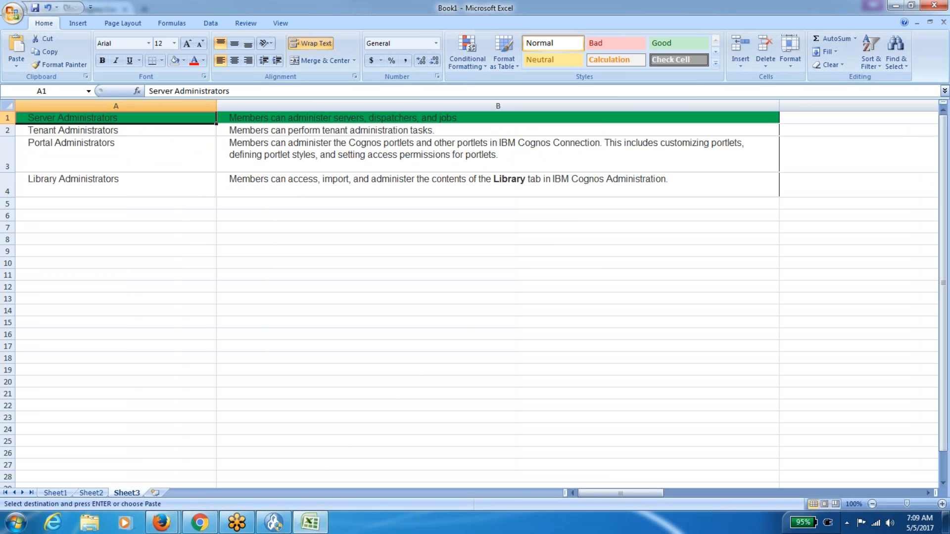
{"action": "left_click", "coordinate": [7, 106]}
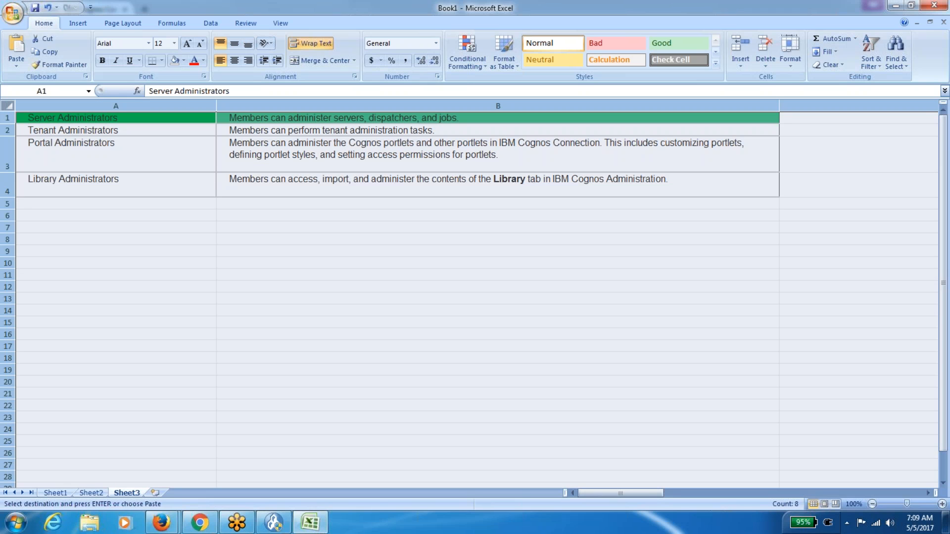
{"action": "double_click", "coordinate": [8, 124]}
{"action": "left_click_drag", "start_coordinate": [7, 161], "coordinate": [15, 146]}
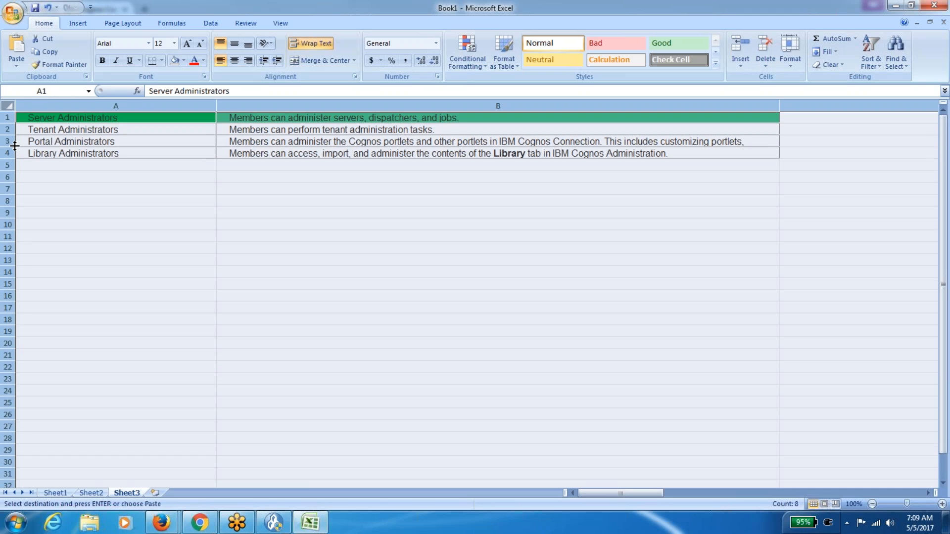
{"action": "left_click", "coordinate": [53, 181]}
Fill A1:B4, the four administrator rows, with green.
{"action": "left_click", "coordinate": [105, 117]}
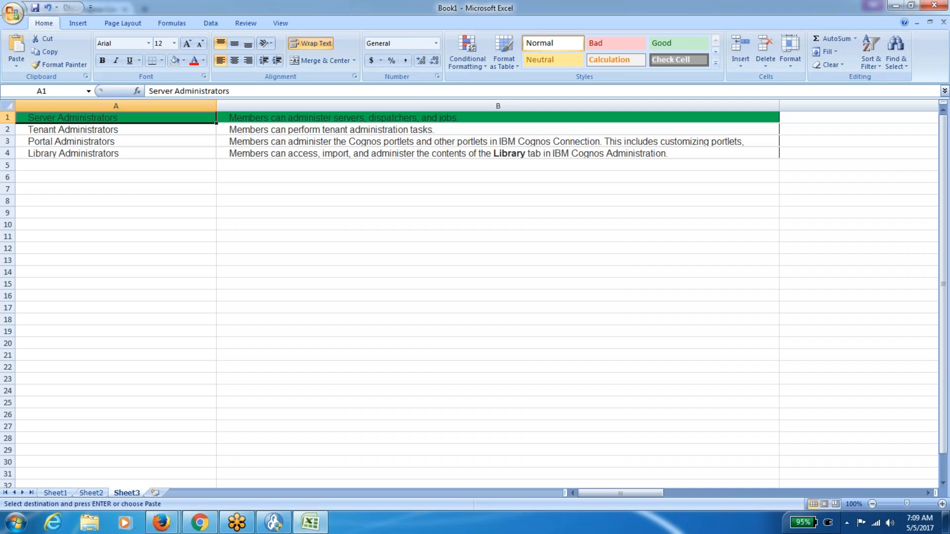
{"action": "key", "text": "shift+Right"}
{"action": "key", "text": "shift+Down"}
{"action": "key", "text": "shift+Down"}
{"action": "key", "text": "shift+Down"}
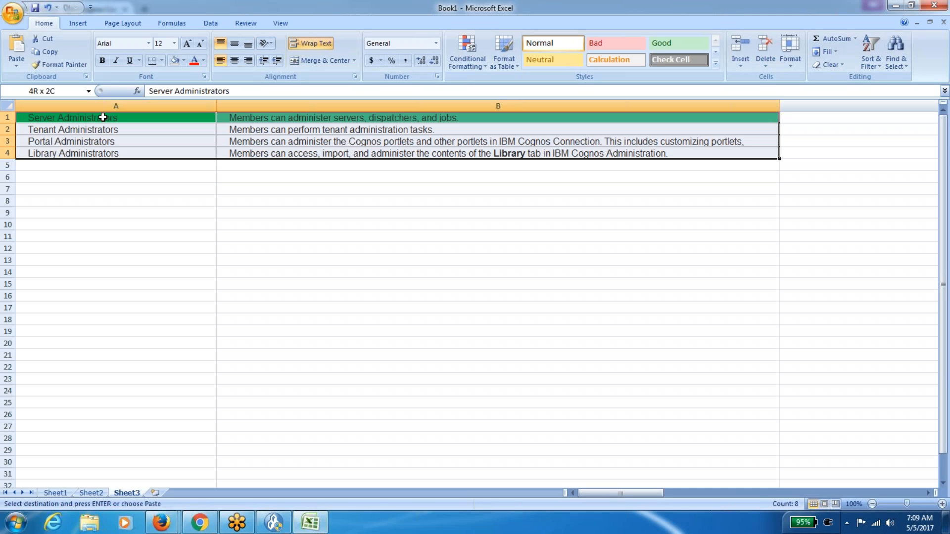
{"action": "left_click", "coordinate": [183, 60]}
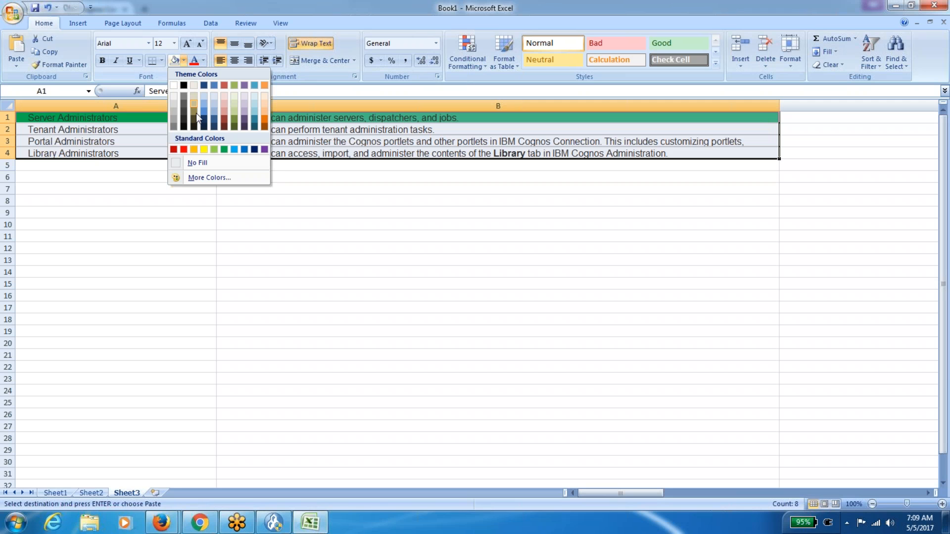
{"action": "left_click", "coordinate": [224, 149]}
{"action": "left_click", "coordinate": [182, 201]}
{"action": "left_click", "coordinate": [166, 125]}
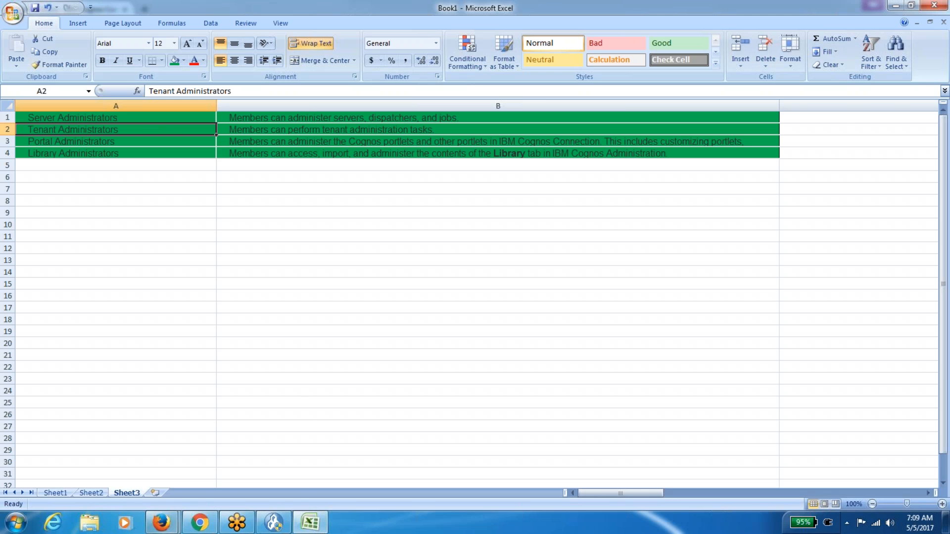
Switch from the Excel role list to the Firefox window showing Cognos groups and roles.
{"action": "left_click", "coordinate": [161, 523]}
{"action": "left_click", "coordinate": [124, 459]}
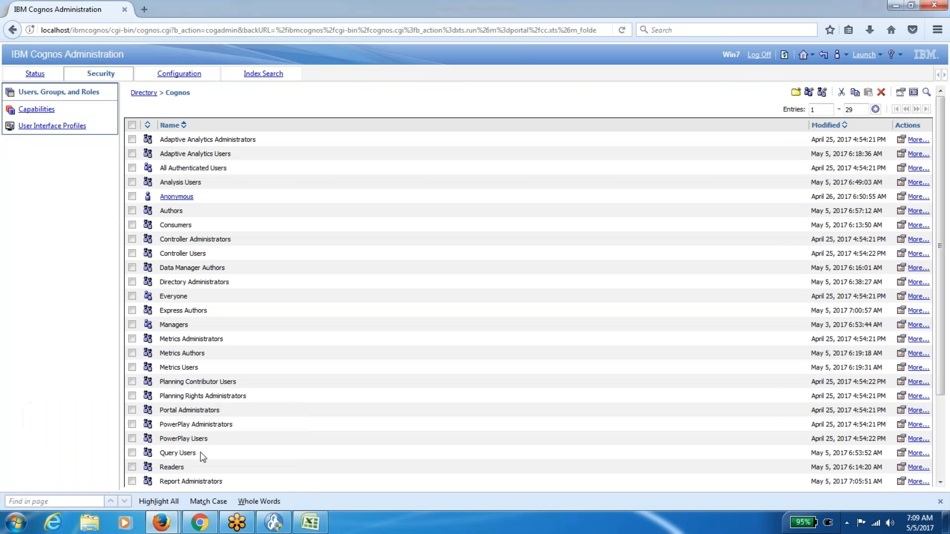
Remove the Cognos (Cognos) user from the Report Administrators role's members and save.
{"action": "left_click", "coordinate": [901, 481]}
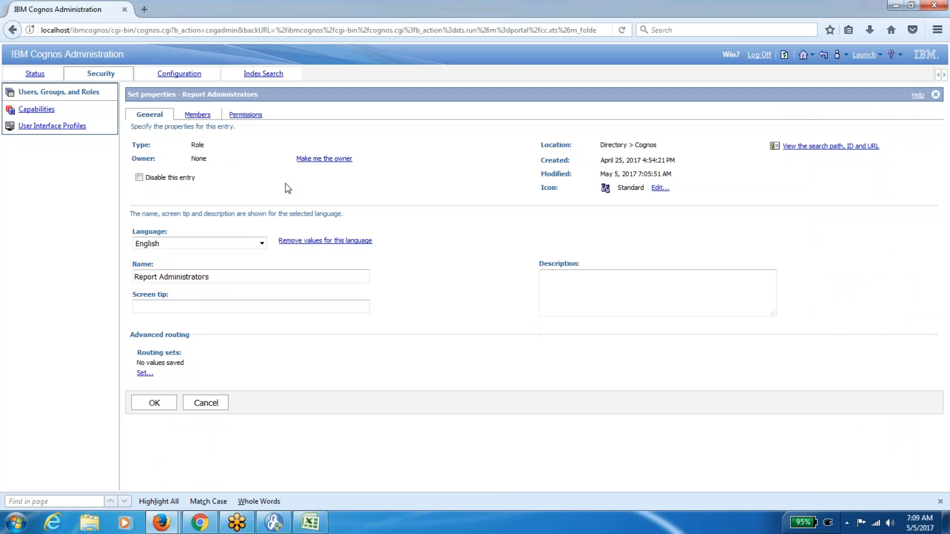
{"action": "left_click", "coordinate": [201, 115]}
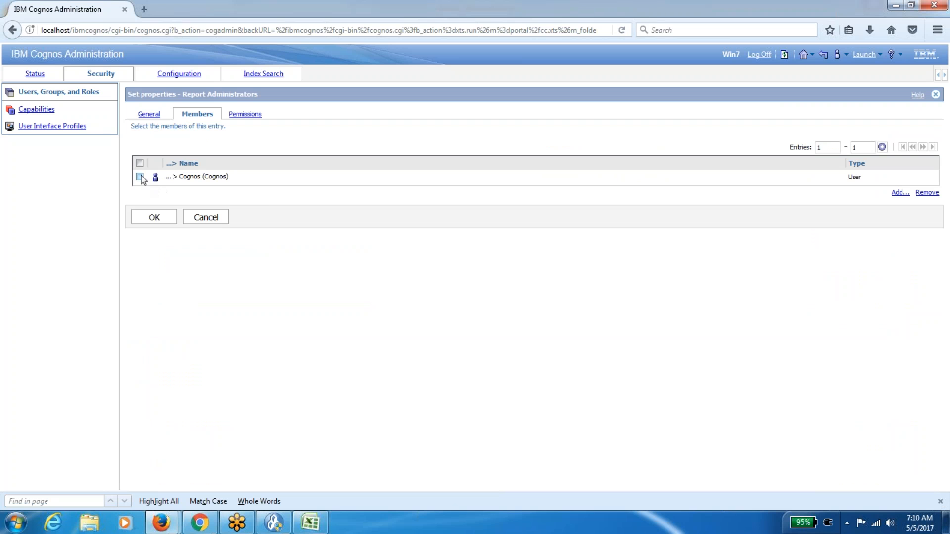
{"action": "left_click", "coordinate": [925, 193]}
{"action": "left_click", "coordinate": [156, 266]}
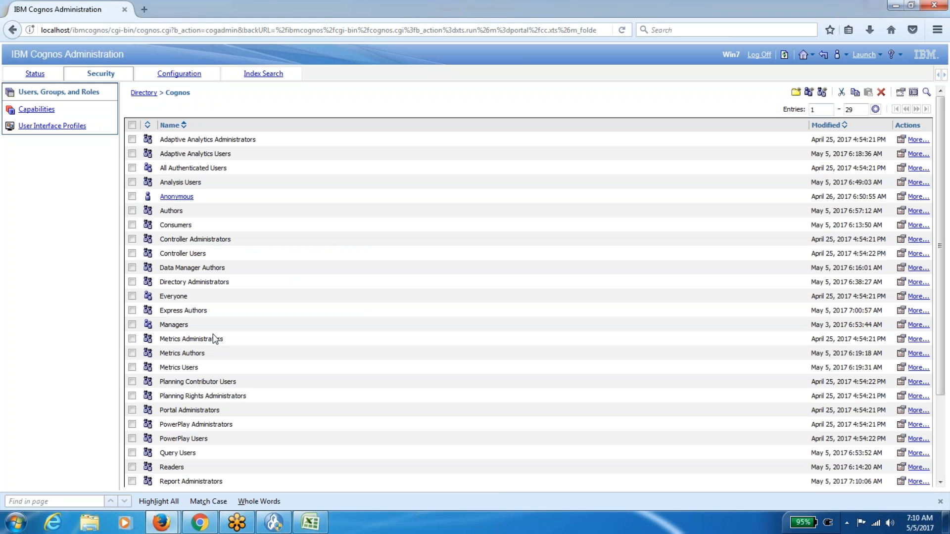
Start adding a member to Server Administrators, browsing the NTLM directory with users shown.
{"action": "scroll", "coordinate": [228, 366], "scroll_direction": "down", "scroll_amount": 4}
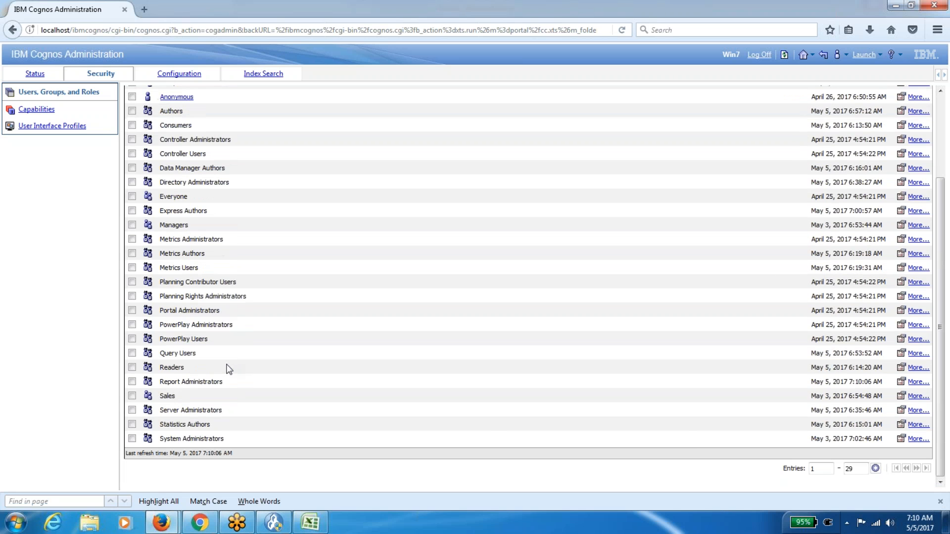
{"action": "left_click", "coordinate": [901, 410]}
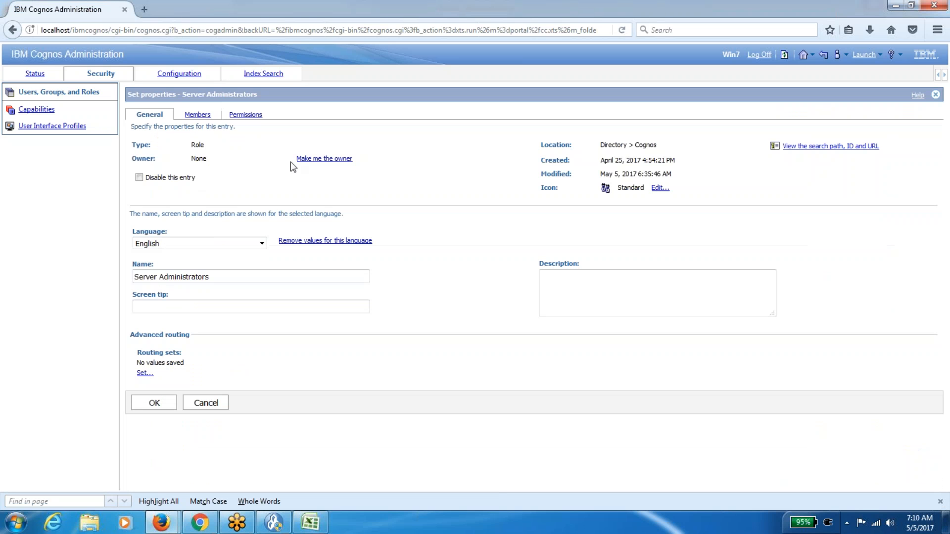
{"action": "left_click", "coordinate": [197, 114]}
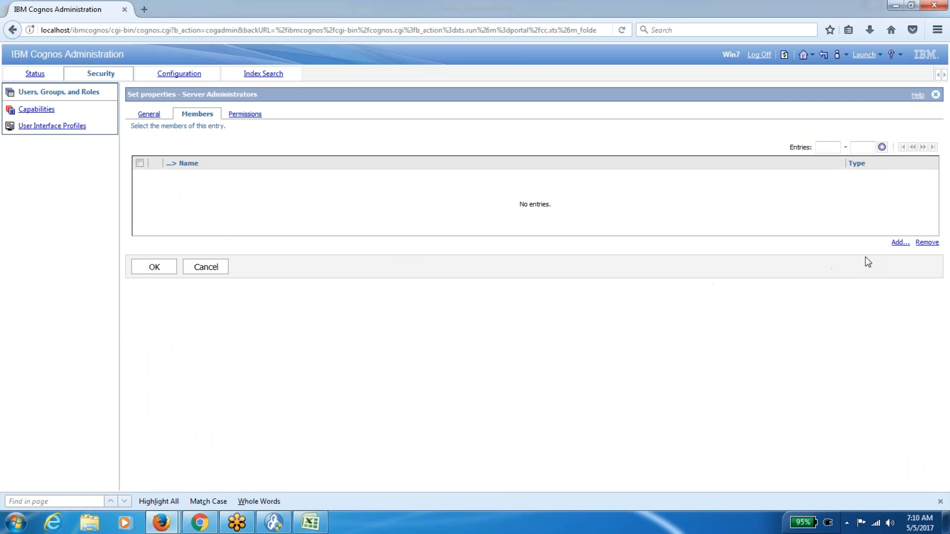
{"action": "left_click", "coordinate": [900, 243]}
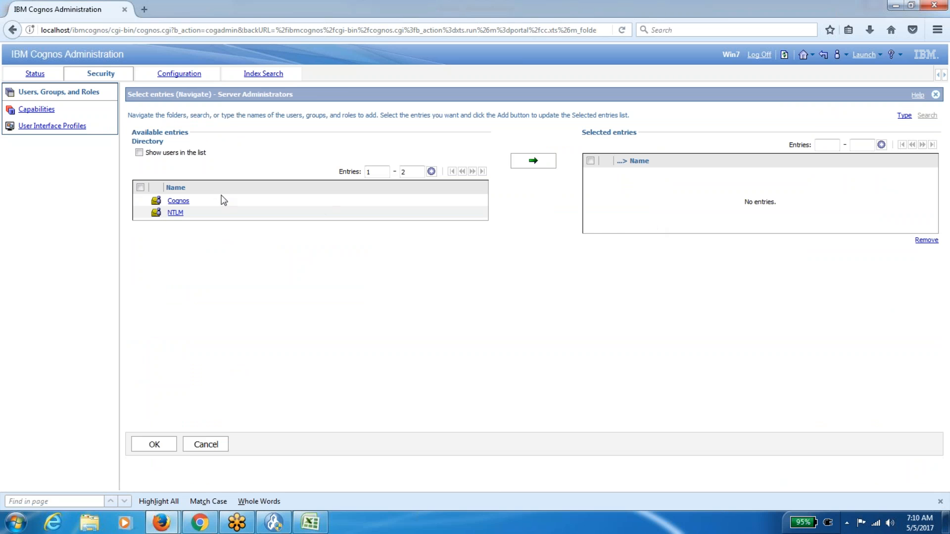
{"action": "left_click", "coordinate": [176, 213]}
{"action": "left_click", "coordinate": [139, 152]}
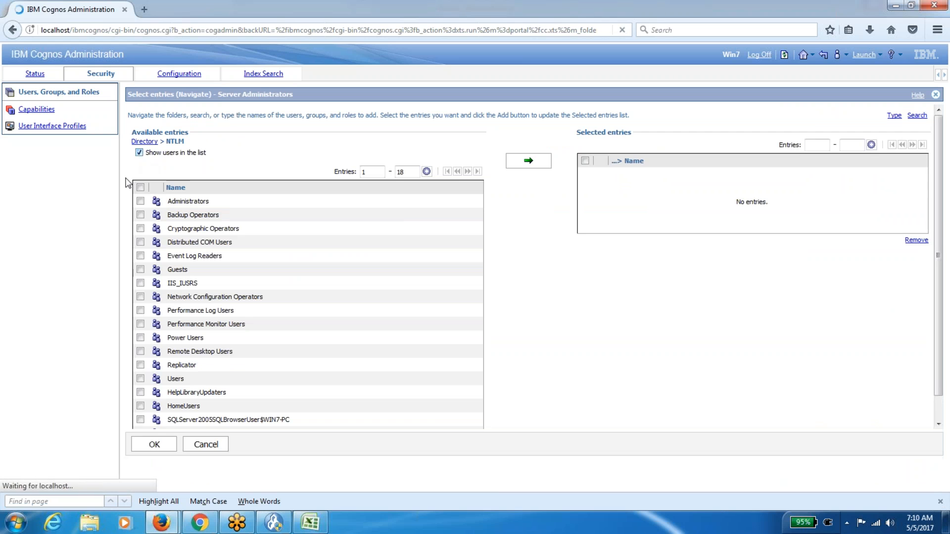
Add the Cognos (Cognos) user to Server Administrators and save the membership.
{"action": "scroll", "coordinate": [936, 352], "scroll_direction": "down", "scroll_amount": 3}
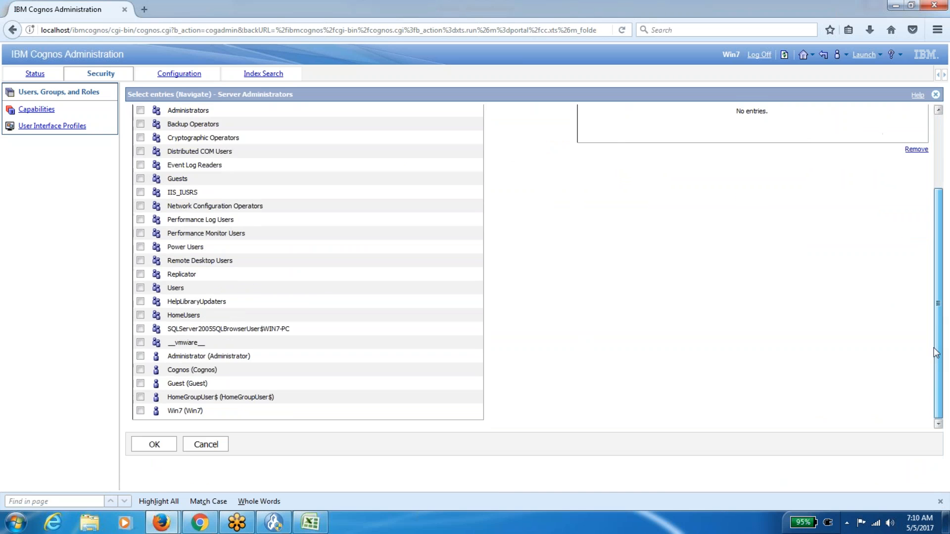
{"action": "left_click", "coordinate": [141, 369]}
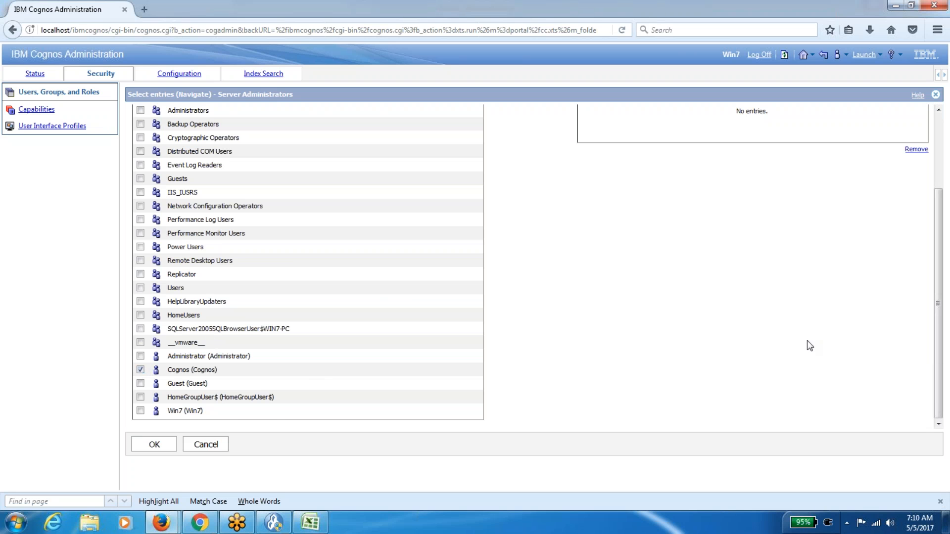
{"action": "scroll", "coordinate": [937, 277], "scroll_direction": "up", "scroll_amount": 3}
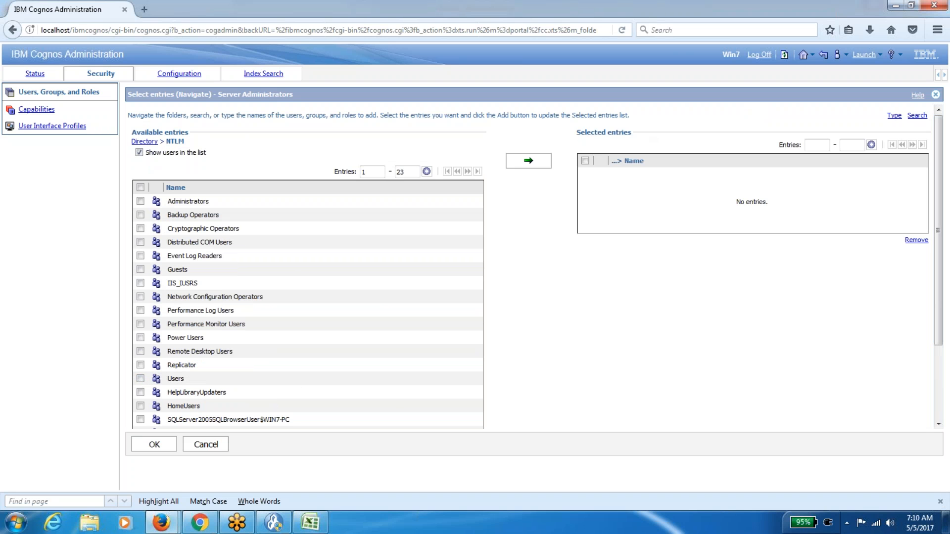
{"action": "left_click", "coordinate": [523, 166]}
{"action": "left_click", "coordinate": [154, 444]}
{"action": "left_click", "coordinate": [157, 217]}
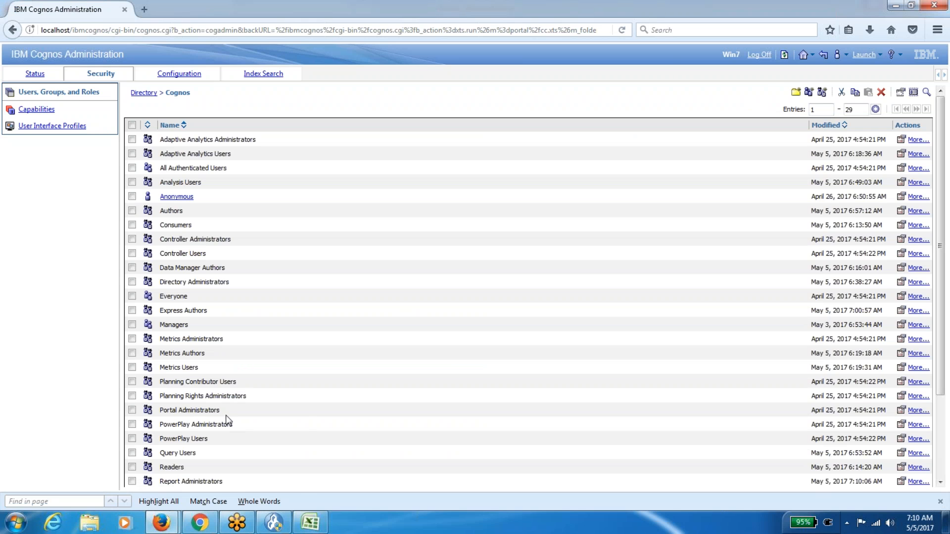
{"action": "mouse_move", "coordinate": [161, 523]}
{"action": "left_click", "coordinate": [233, 477]}
Log off and sign back in as the Cognos user, re-entering the credentials once.
{"action": "left_click", "coordinate": [645, 53]}
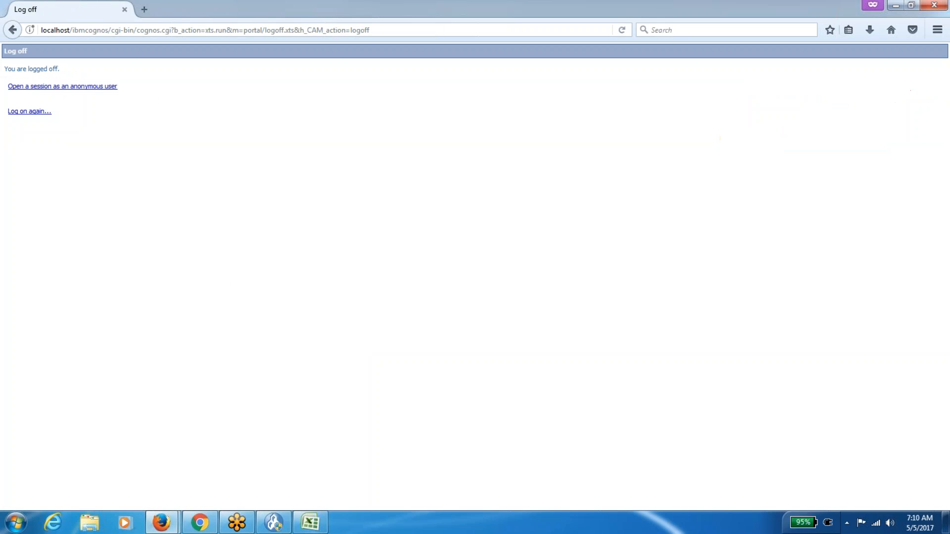
{"action": "left_click", "coordinate": [39, 112]}
{"action": "left_click", "coordinate": [438, 245]}
{"action": "type", "text": "cognos"}
{"action": "key", "text": "Tab"}
{"action": "type", "text": "•••"}
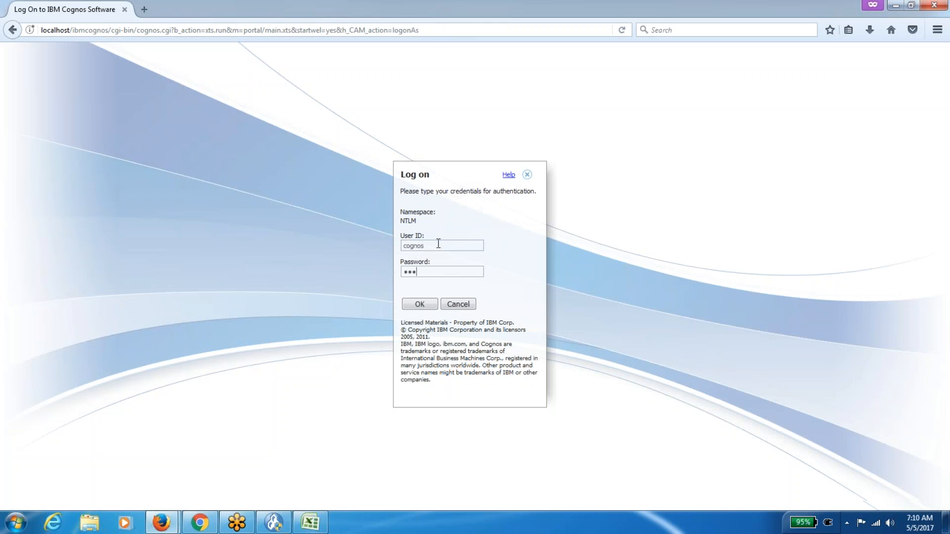
{"action": "type", "text": "••••"}
{"action": "left_click", "coordinate": [420, 304]}
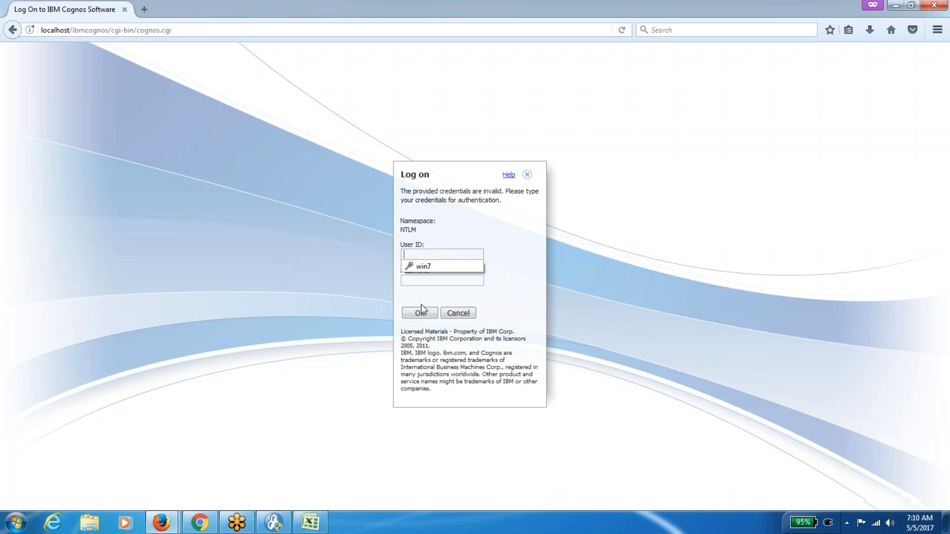
{"action": "type", "text": "cognos"}
{"action": "key", "text": "Tab"}
{"action": "type", "text": "••••••"}
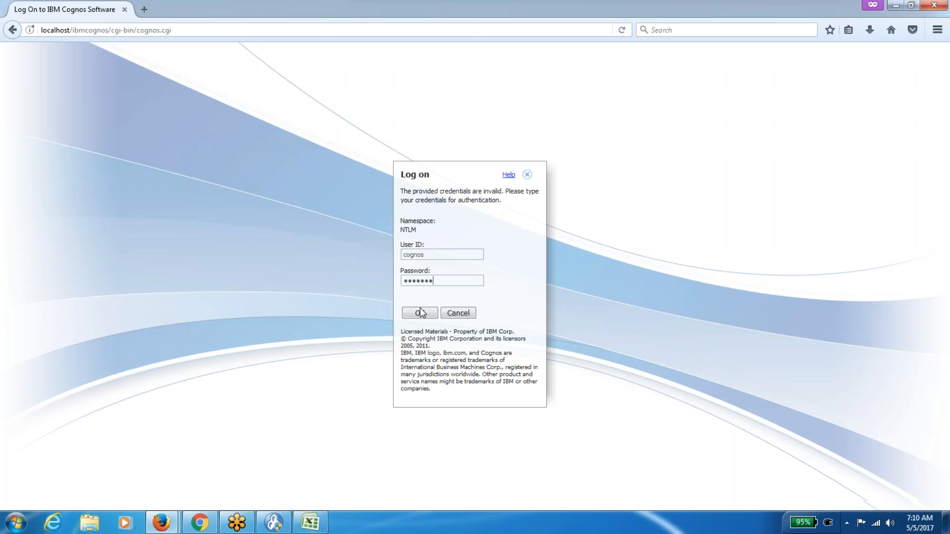
{"action": "left_click", "coordinate": [418, 315]}
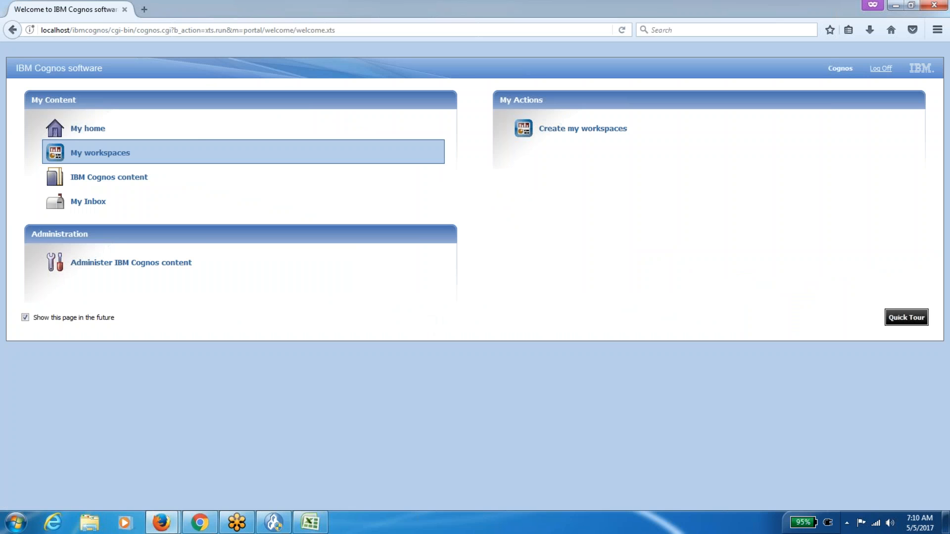
Go to My home and launch IBM Cognos Administration from the Launch menu.
{"action": "left_click", "coordinate": [203, 133]}
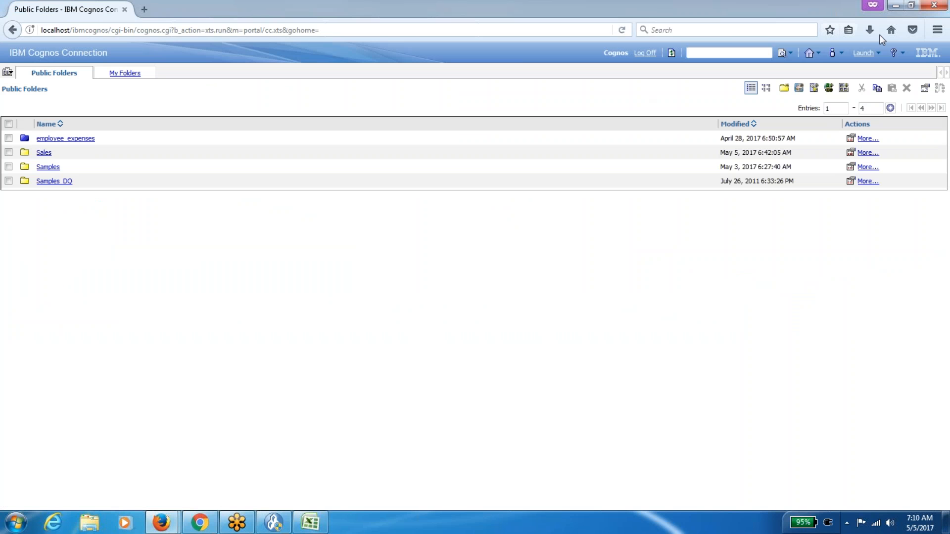
{"action": "left_click", "coordinate": [866, 52]}
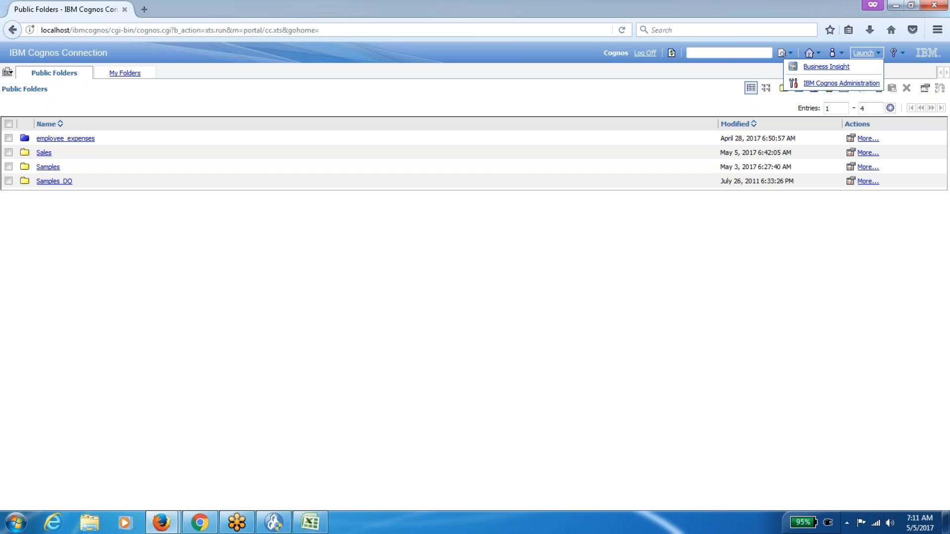
{"action": "left_click", "coordinate": [859, 83]}
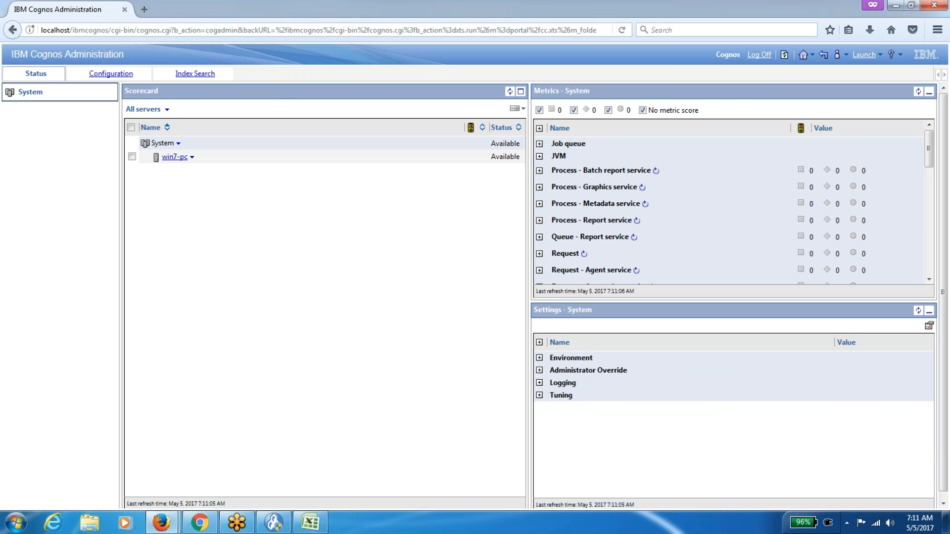
Drill into win7-pc's p2pd dispatcher and stop ReportService immediately.
{"action": "left_click", "coordinate": [176, 158]}
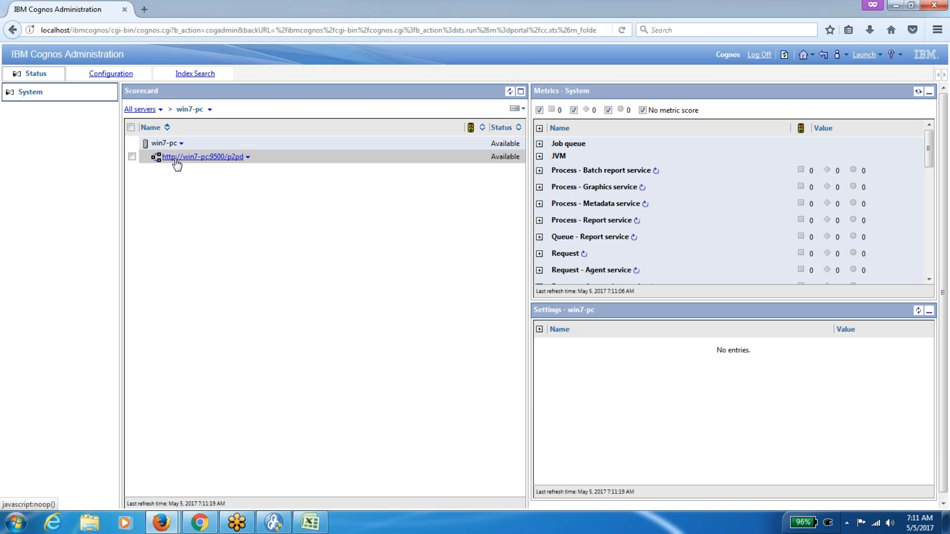
{"action": "left_click", "coordinate": [176, 157]}
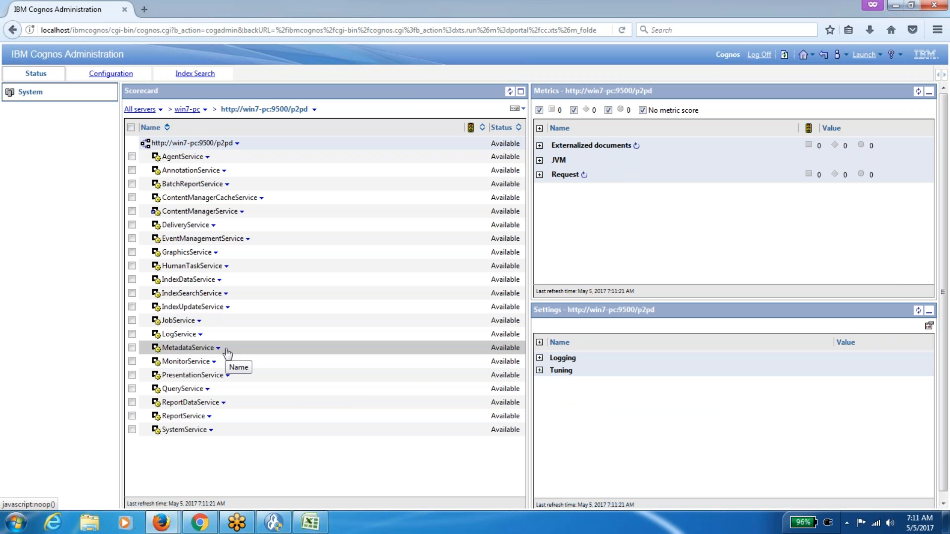
{"action": "left_click", "coordinate": [214, 421]}
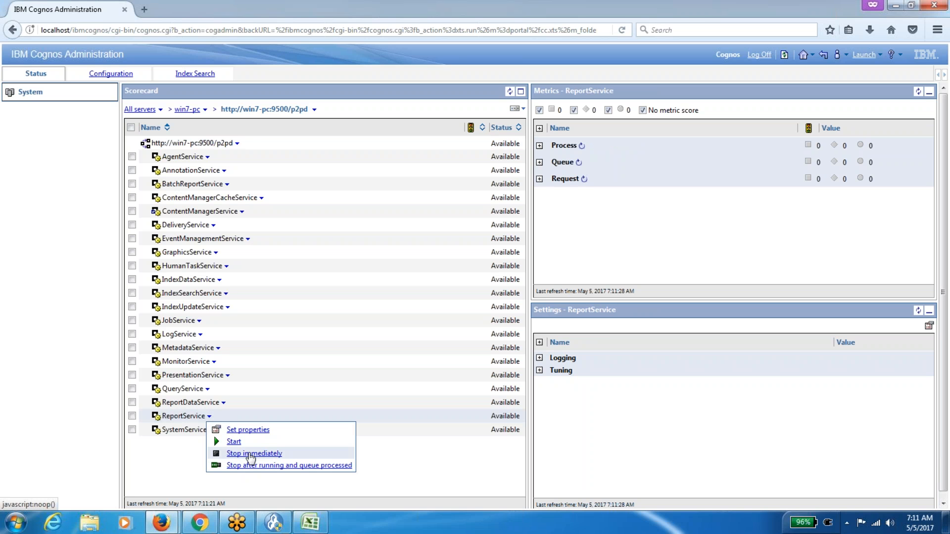
{"action": "left_click", "coordinate": [251, 454]}
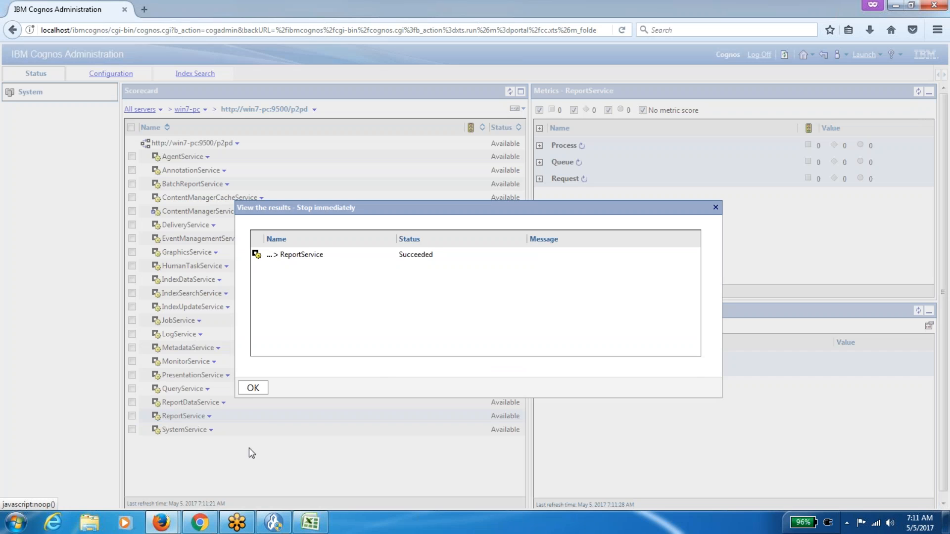
{"action": "left_click", "coordinate": [255, 388]}
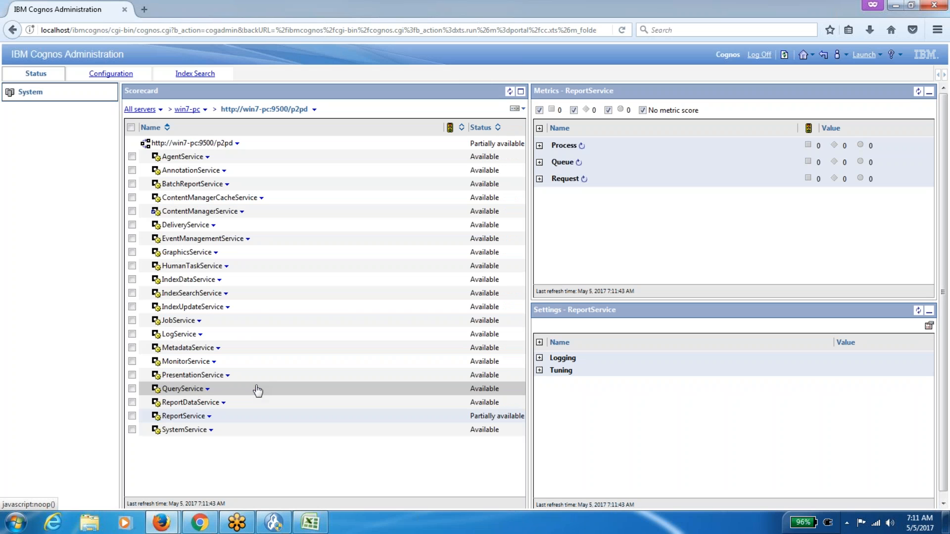
Start ReportService again, refresh the scorecard, and go back up to win7-pc.
{"action": "left_click", "coordinate": [209, 417]}
{"action": "left_click", "coordinate": [243, 440]}
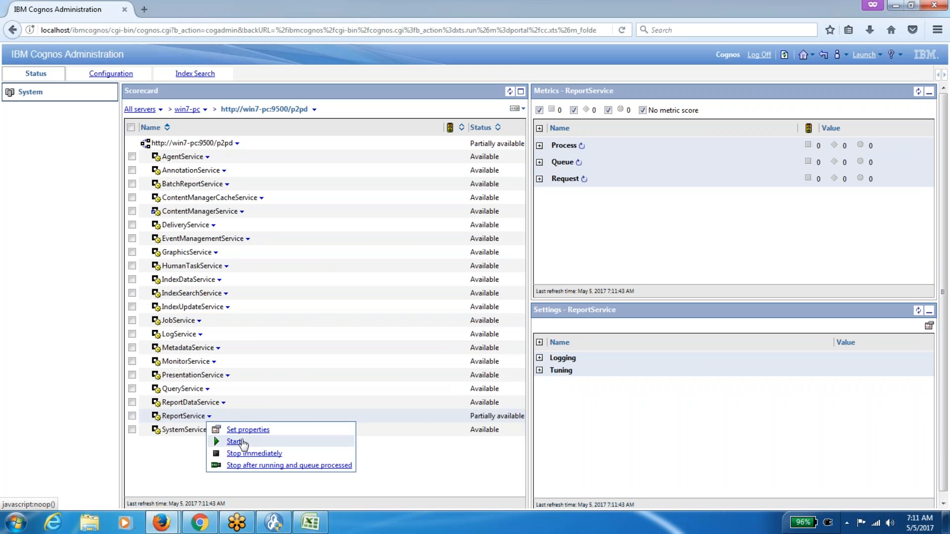
{"action": "left_click", "coordinate": [252, 387]}
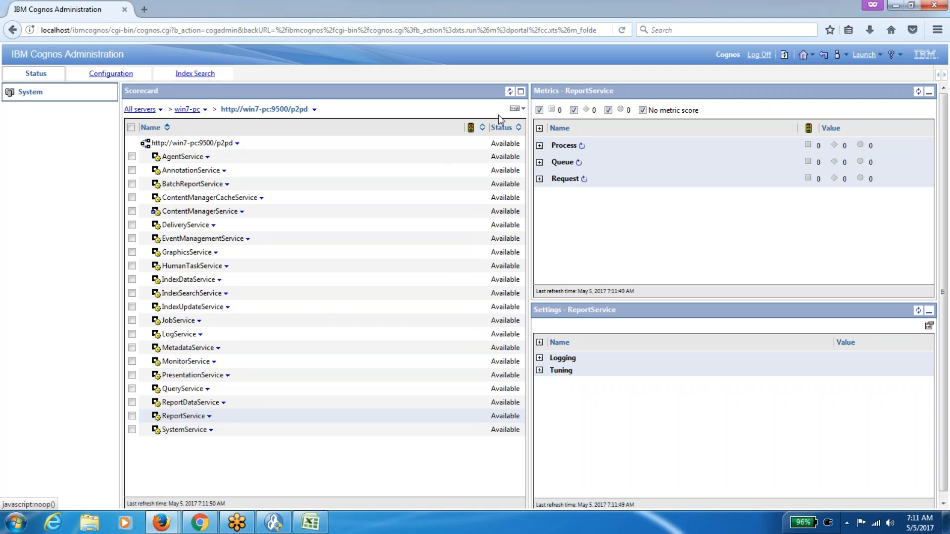
{"action": "left_click", "coordinate": [510, 93]}
{"action": "left_click", "coordinate": [188, 110]}
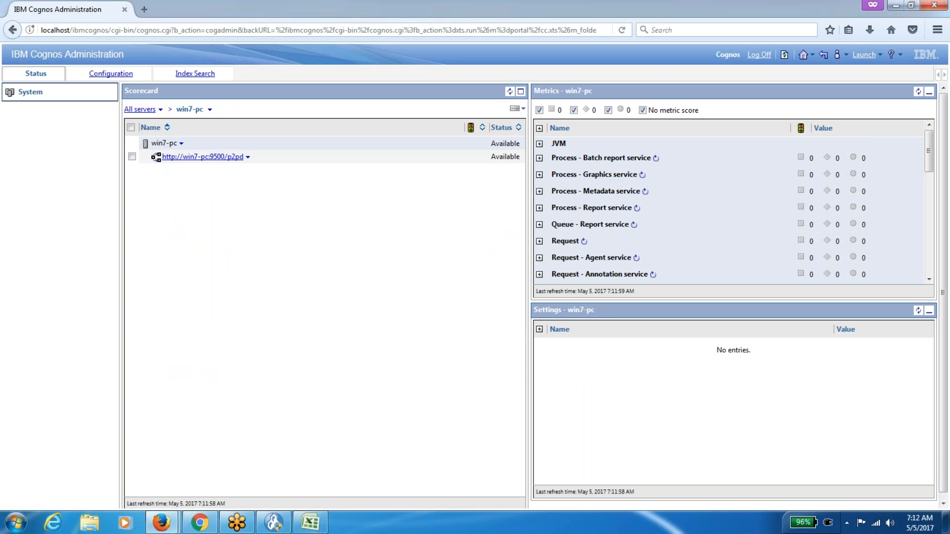
Expand and collapse win7-pc's JVM, Request and Report service metric groups.
{"action": "left_click", "coordinate": [539, 144]}
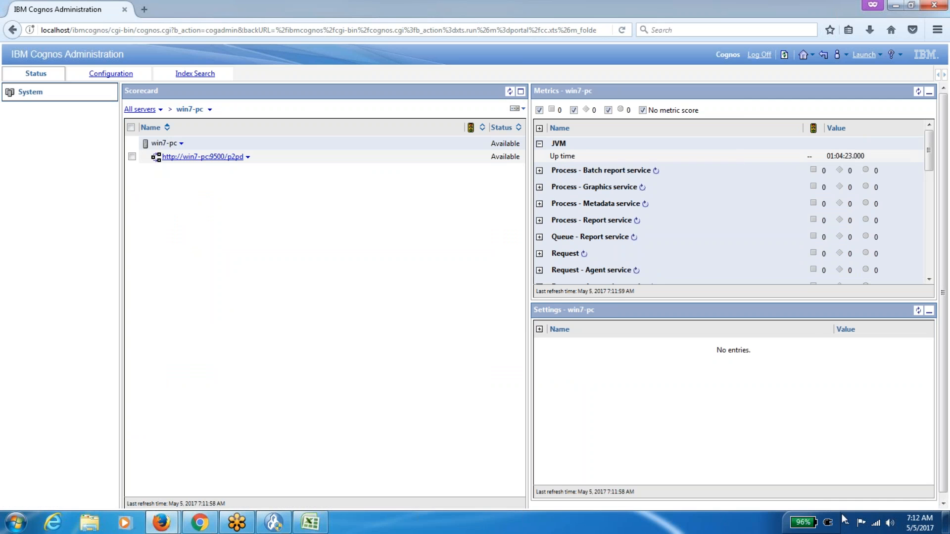
{"action": "mouse_move", "coordinate": [921, 526]}
{"action": "left_click", "coordinate": [540, 144]}
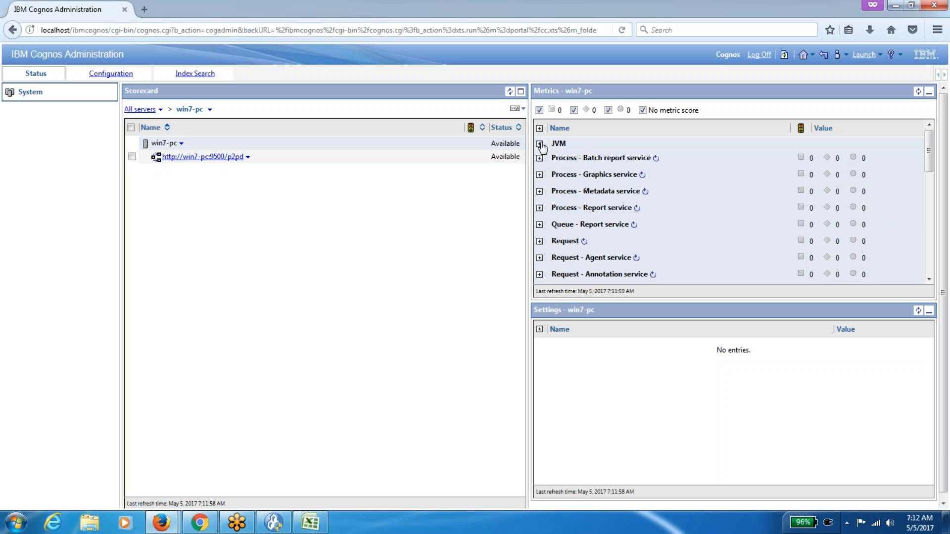
{"action": "left_click", "coordinate": [539, 241]}
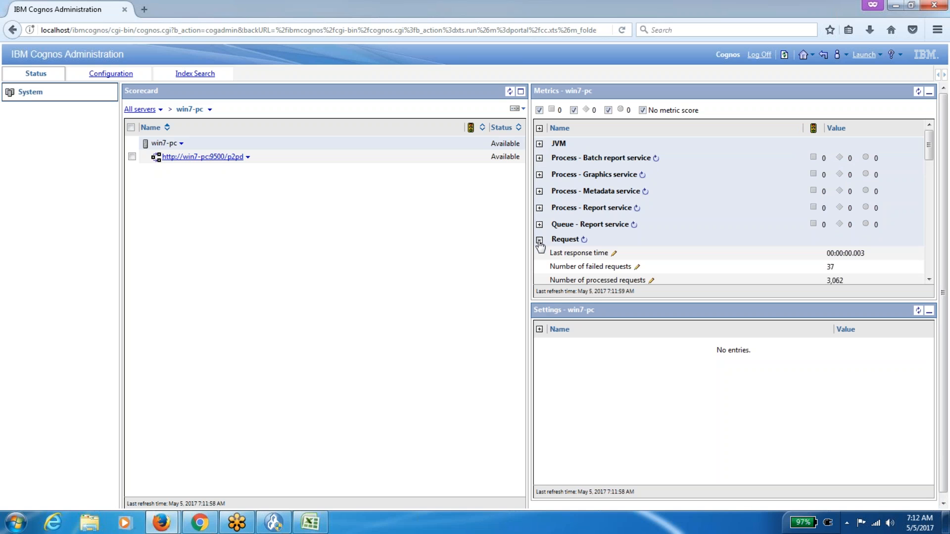
{"action": "scroll", "coordinate": [925, 277], "scroll_direction": "down", "scroll_amount": 3}
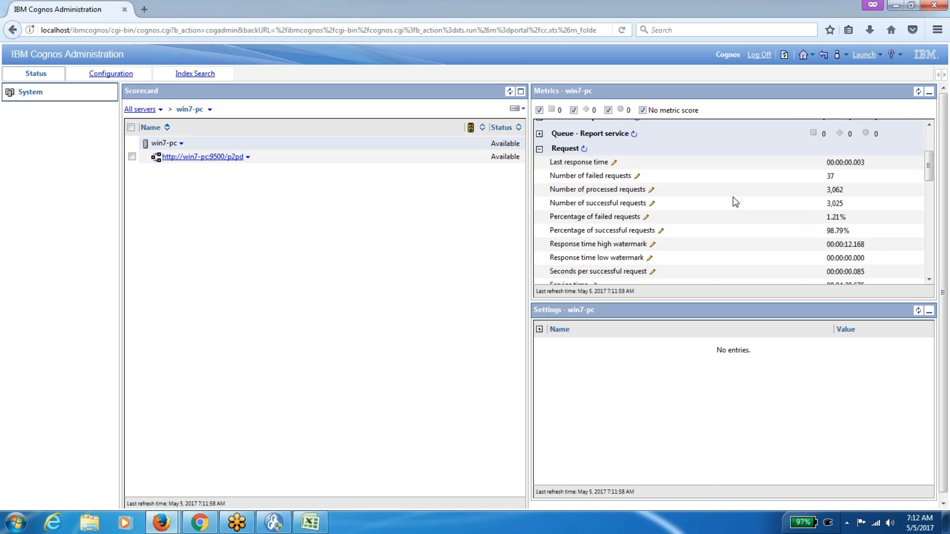
{"action": "left_click", "coordinate": [539, 149]}
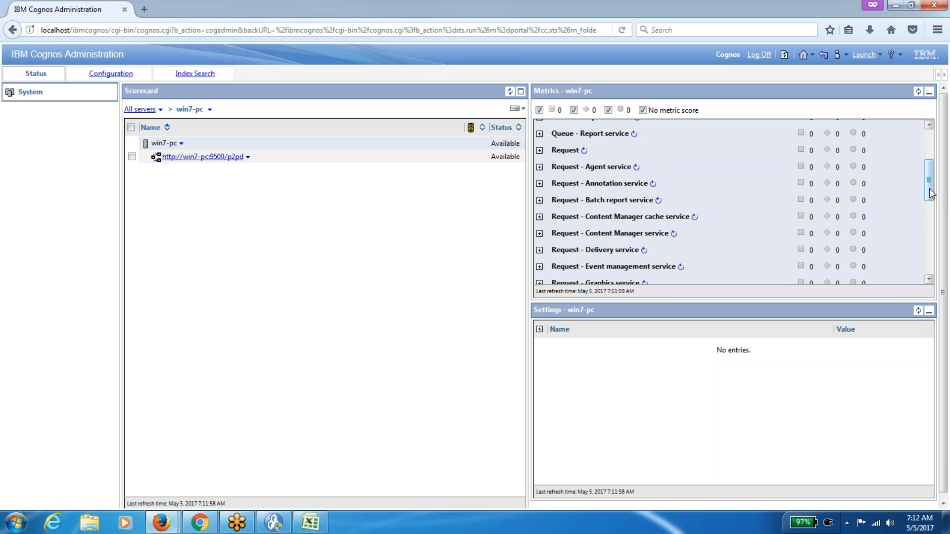
{"action": "left_click_drag", "start_coordinate": [930, 193], "coordinate": [946, 275]}
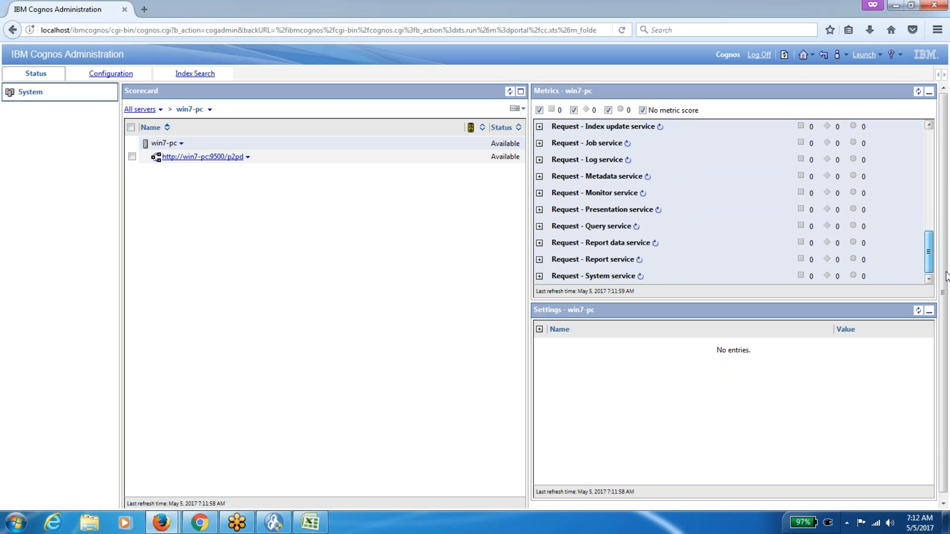
{"action": "left_click", "coordinate": [539, 261]}
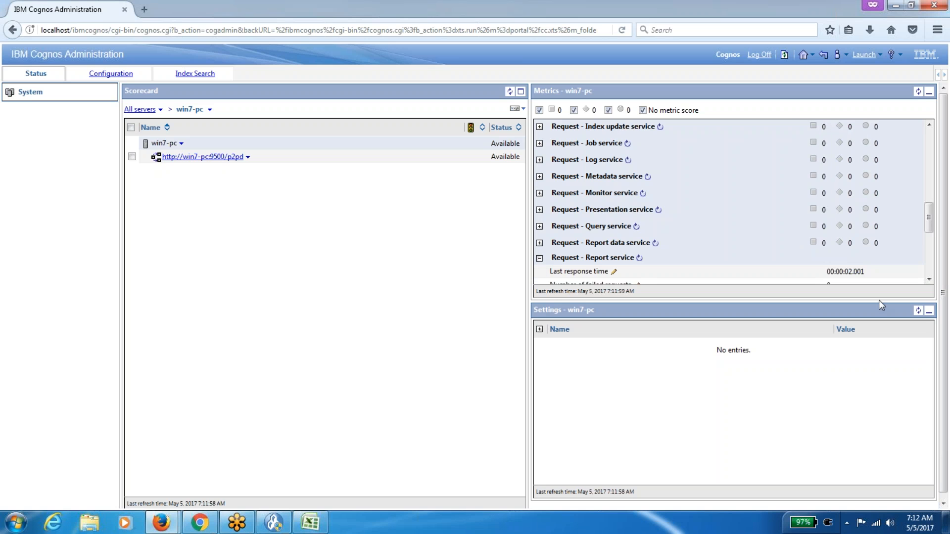
{"action": "left_click", "coordinate": [928, 280]}
{"action": "left_click", "coordinate": [929, 279]}
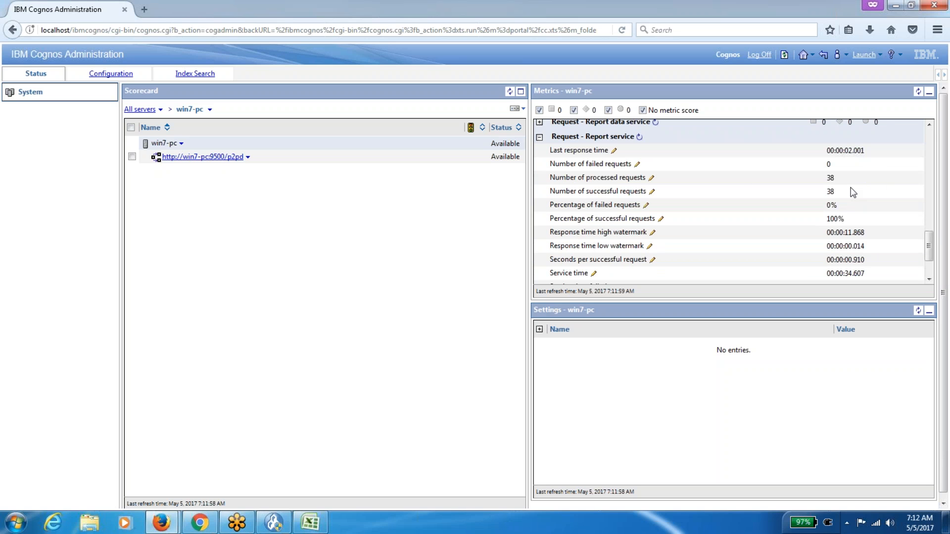
{"action": "mouse_move", "coordinate": [853, 193]}
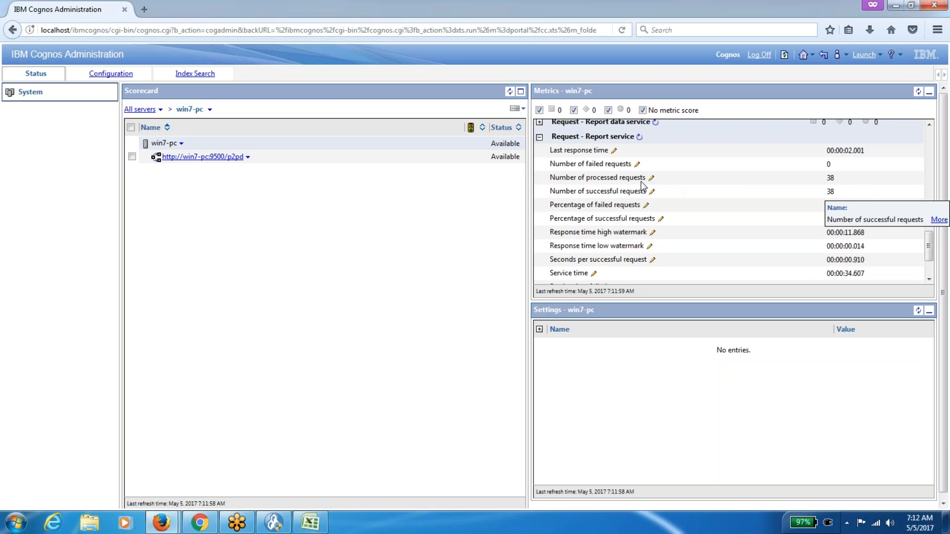
In the p2pd dispatcher, compare request metrics for ReportService and QueryService.
{"action": "left_click", "coordinate": [230, 156]}
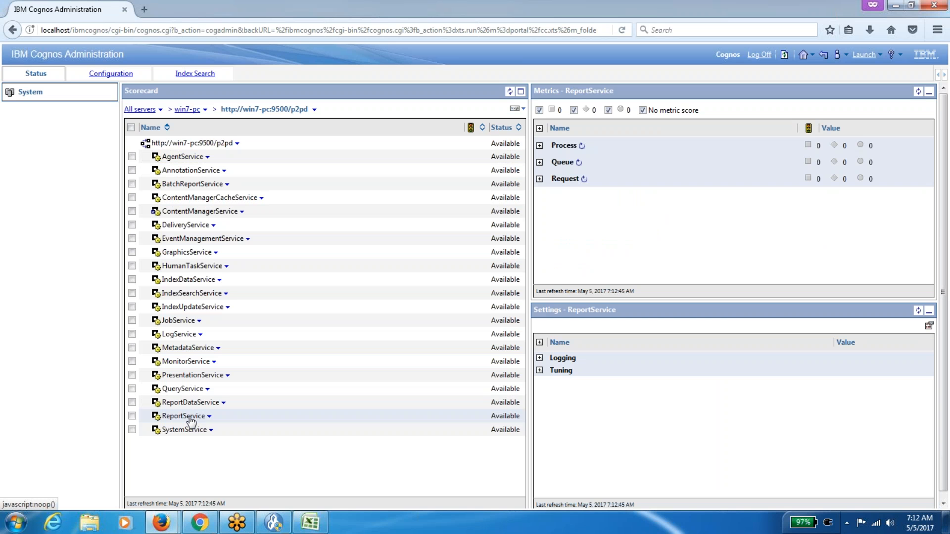
{"action": "left_click", "coordinate": [539, 179]}
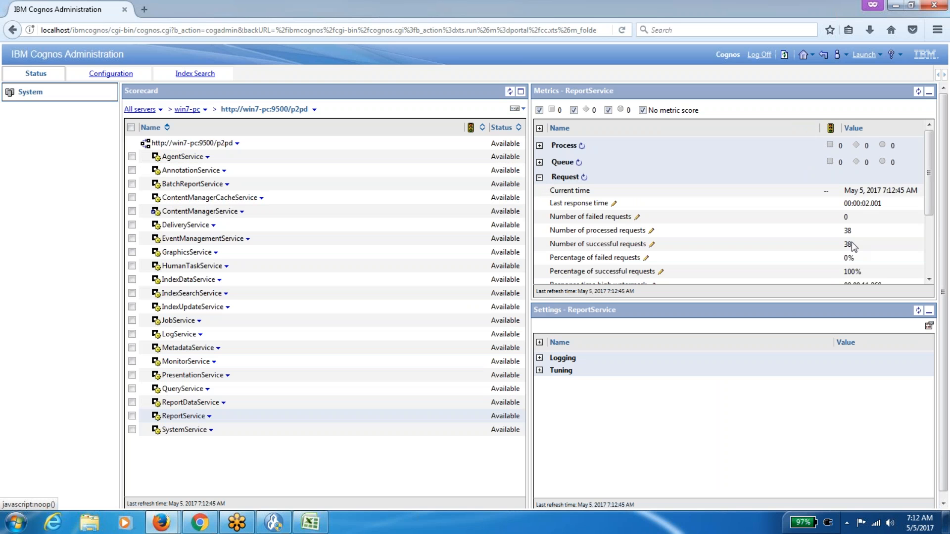
{"action": "left_click", "coordinate": [179, 390]}
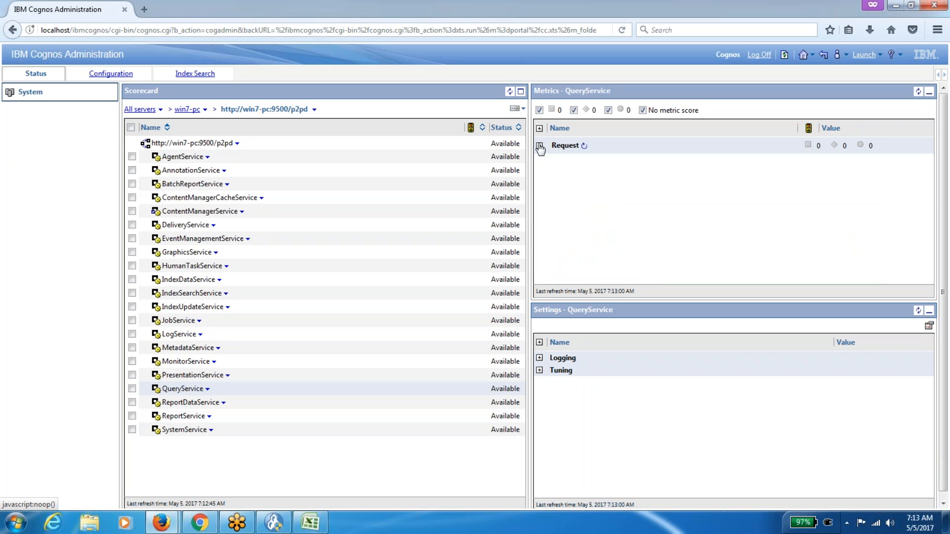
{"action": "left_click", "coordinate": [539, 146]}
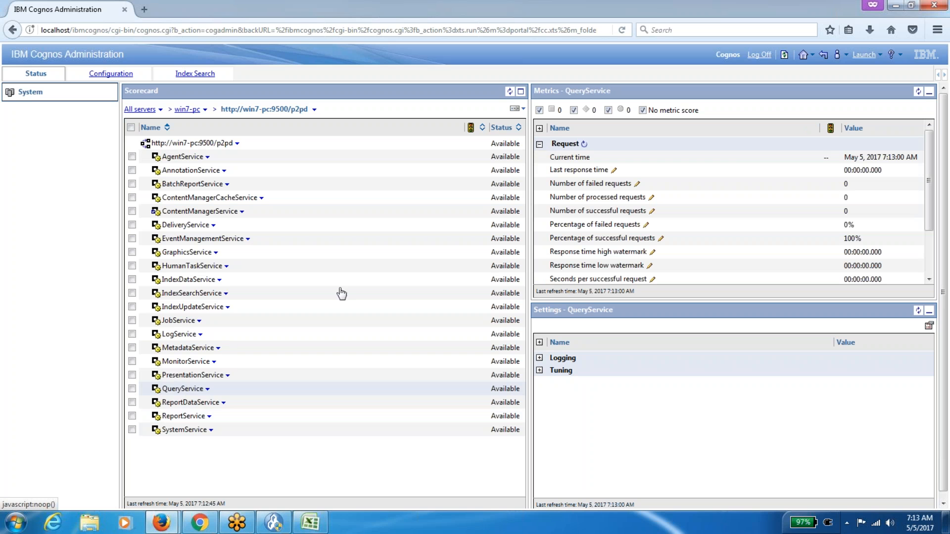
{"action": "left_click", "coordinate": [183, 416]}
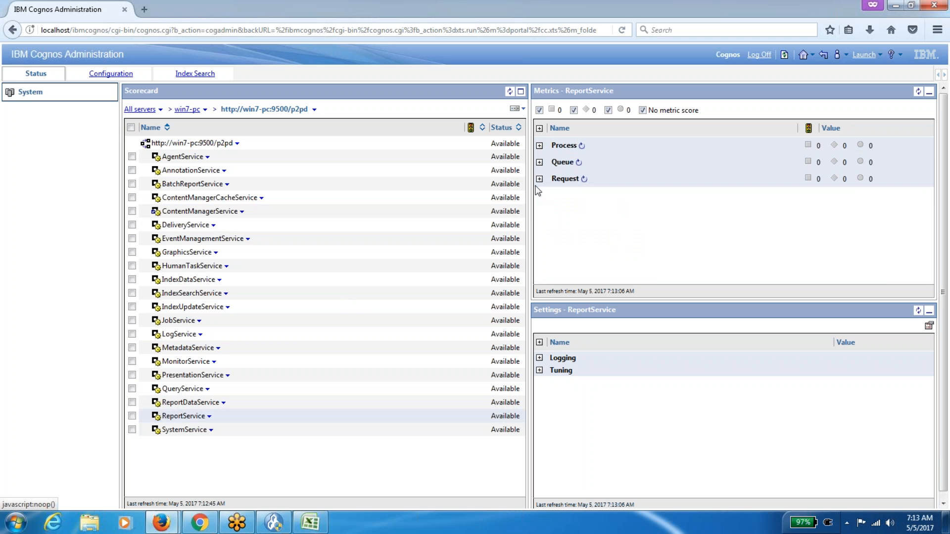
{"action": "left_click", "coordinate": [540, 179]}
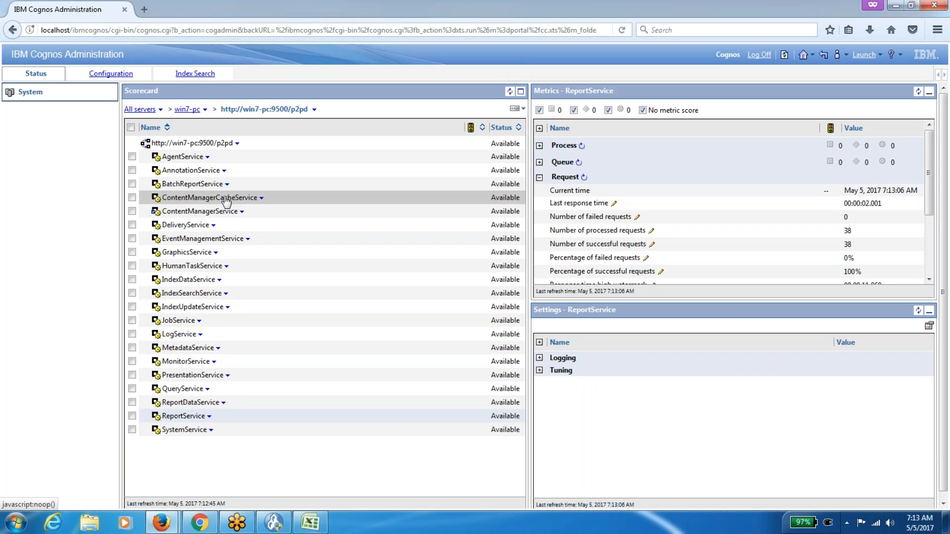
Check BatchReportService's requests, then show ReportService's: 38 processed, 38 successful, 0 failed.
{"action": "left_click", "coordinate": [210, 188]}
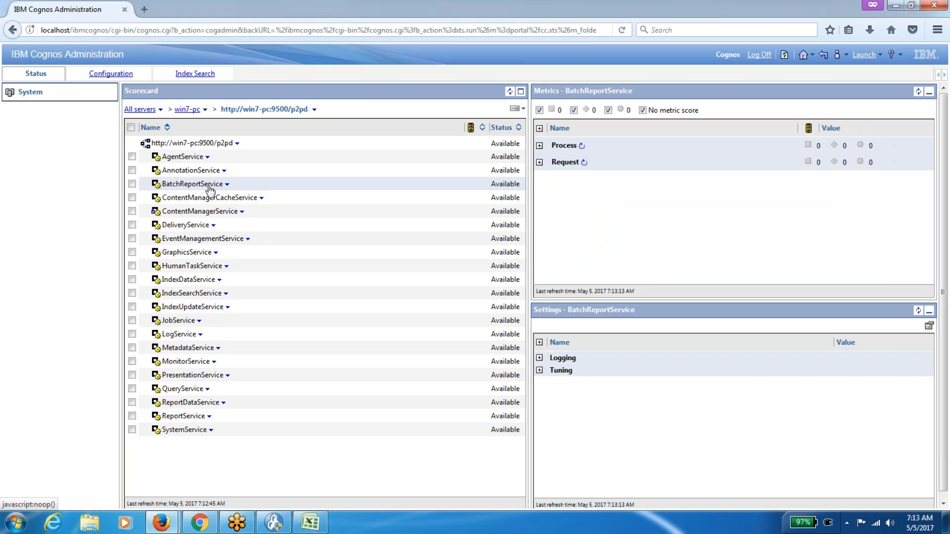
{"action": "left_click", "coordinate": [539, 163]}
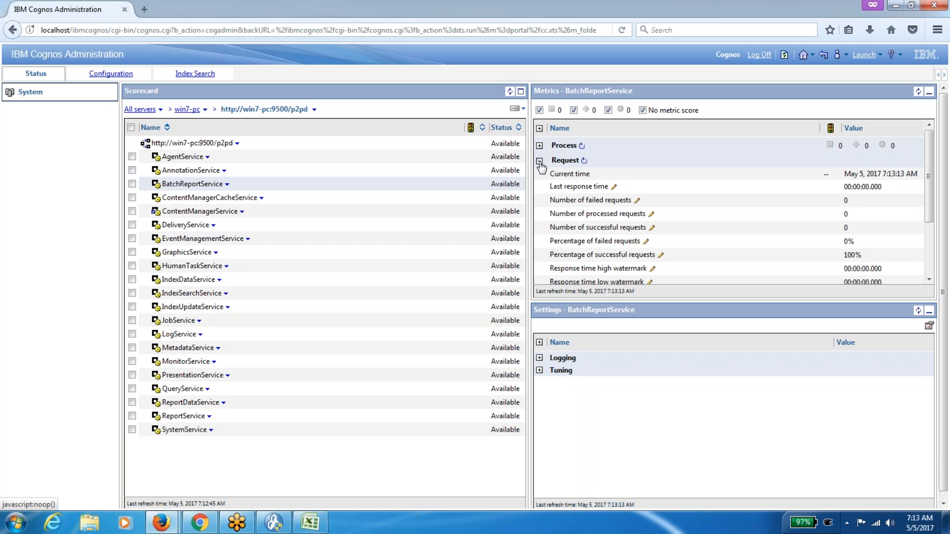
{"action": "left_click", "coordinate": [190, 421]}
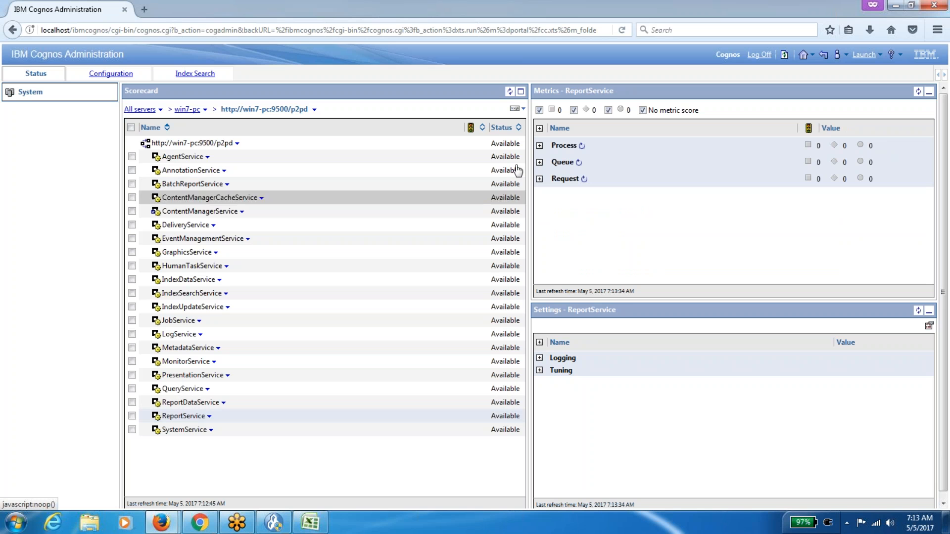
{"action": "left_click", "coordinate": [539, 179]}
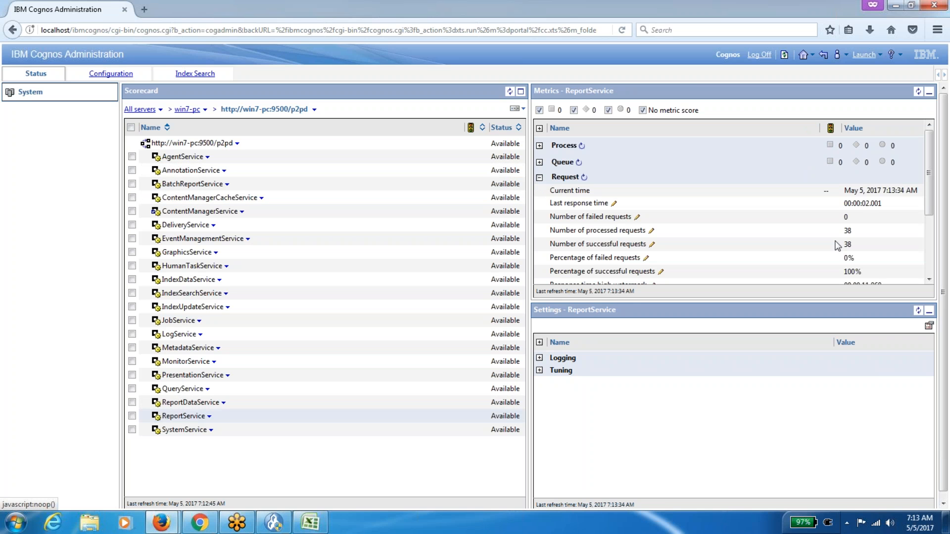
{"action": "mouse_move", "coordinate": [850, 257]}
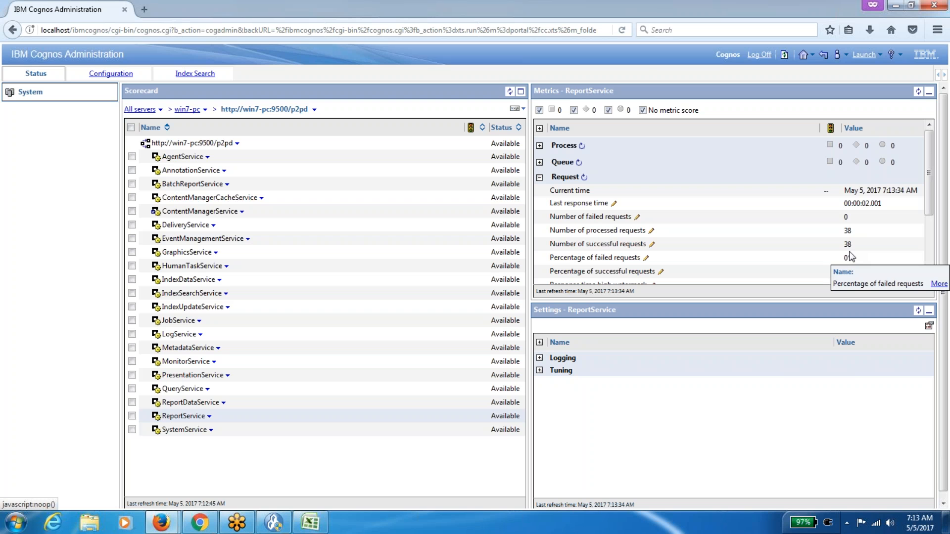
In the Cognos status window, open Configuration > Content Administration listing the IBM_Cognos packages.
{"action": "left_click", "coordinate": [306, 524]}
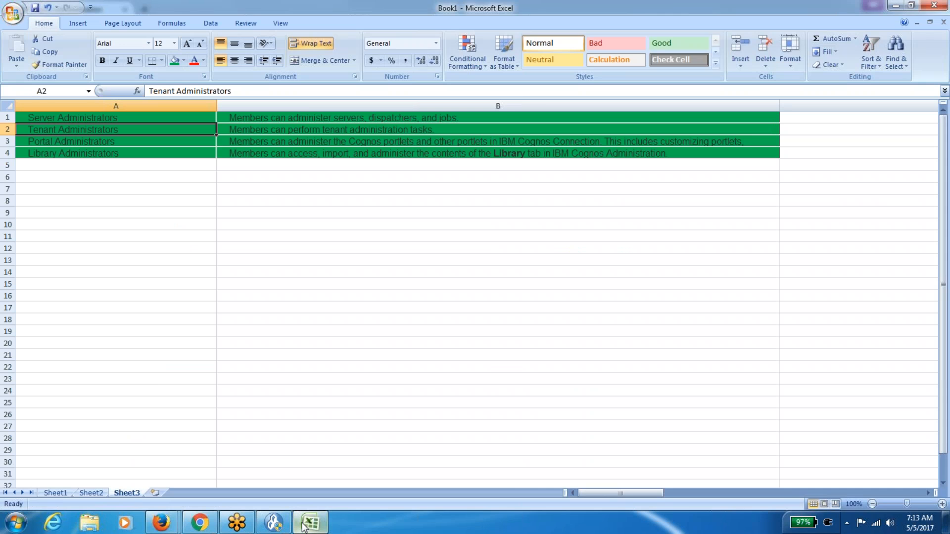
{"action": "left_click", "coordinate": [304, 525]}
{"action": "mouse_move", "coordinate": [162, 523]}
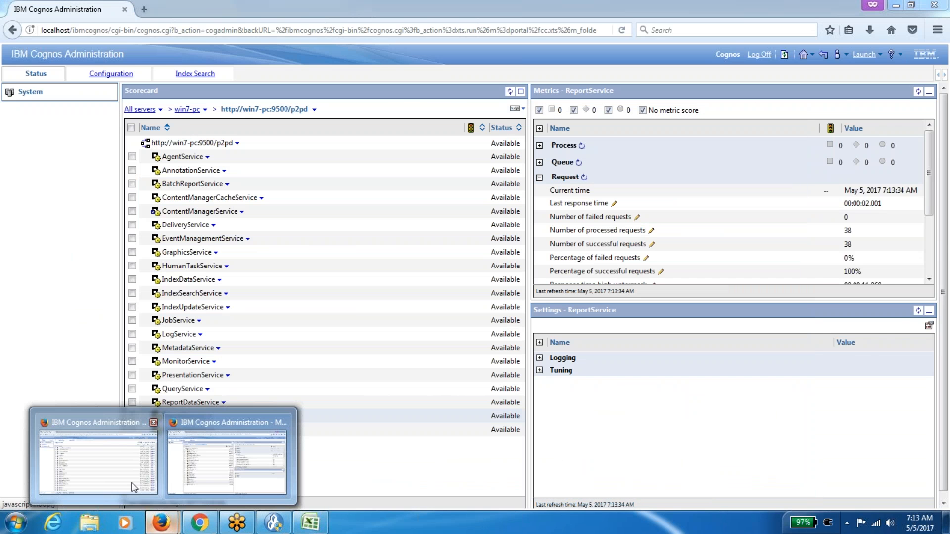
{"action": "left_click", "coordinate": [131, 483]}
{"action": "left_click", "coordinate": [162, 523]}
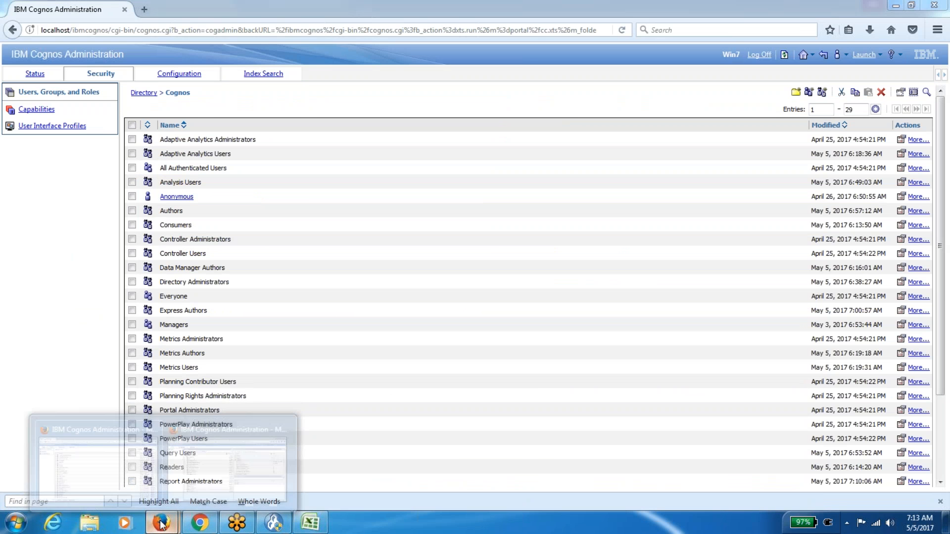
{"action": "left_click", "coordinate": [236, 473]}
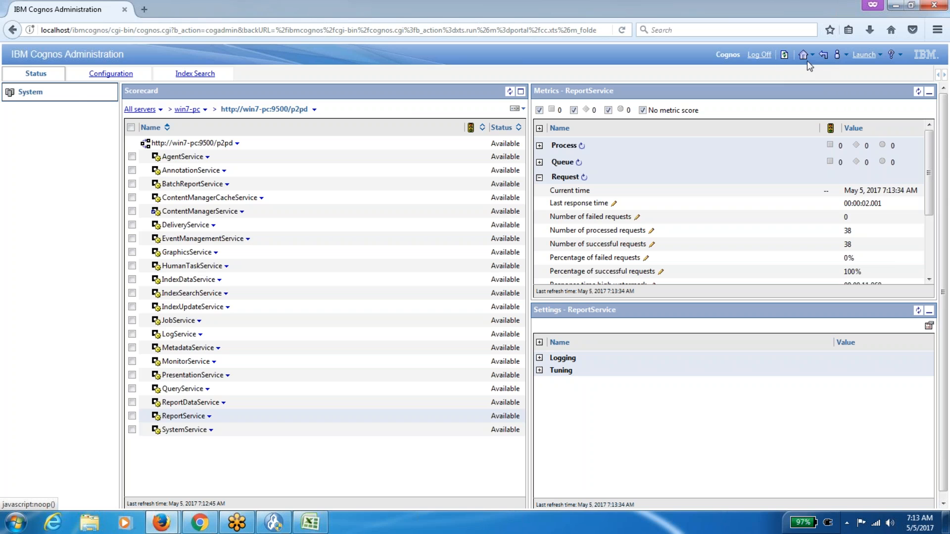
{"action": "left_click", "coordinate": [108, 82]}
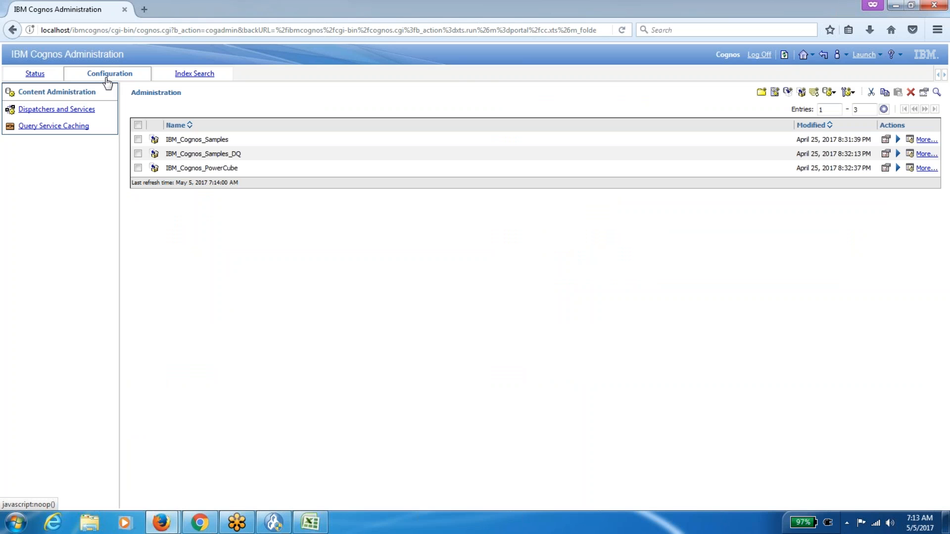
{"action": "left_click", "coordinate": [89, 111]}
{"action": "left_click", "coordinate": [78, 93]}
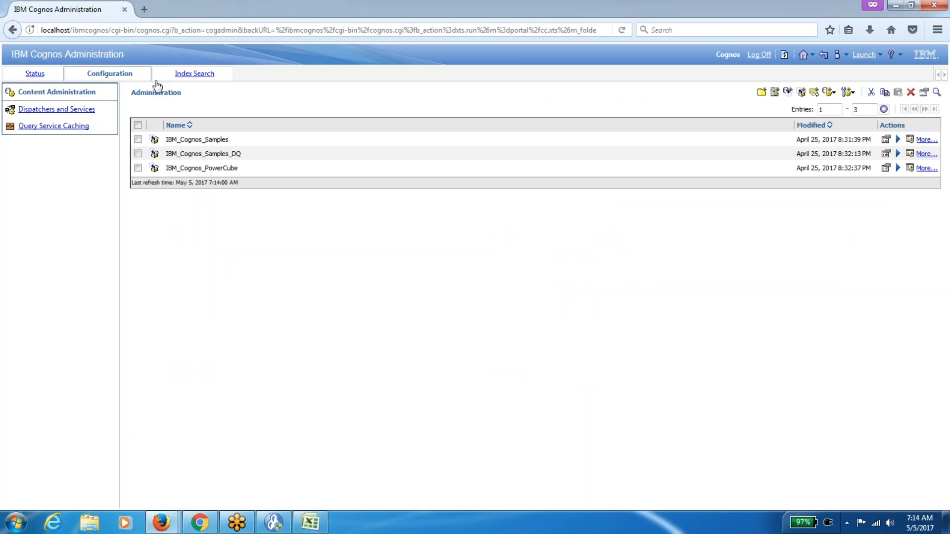
Confirm Report Administrators' Members tab is empty and cancel without saving.
{"action": "mouse_move", "coordinate": [167, 528]}
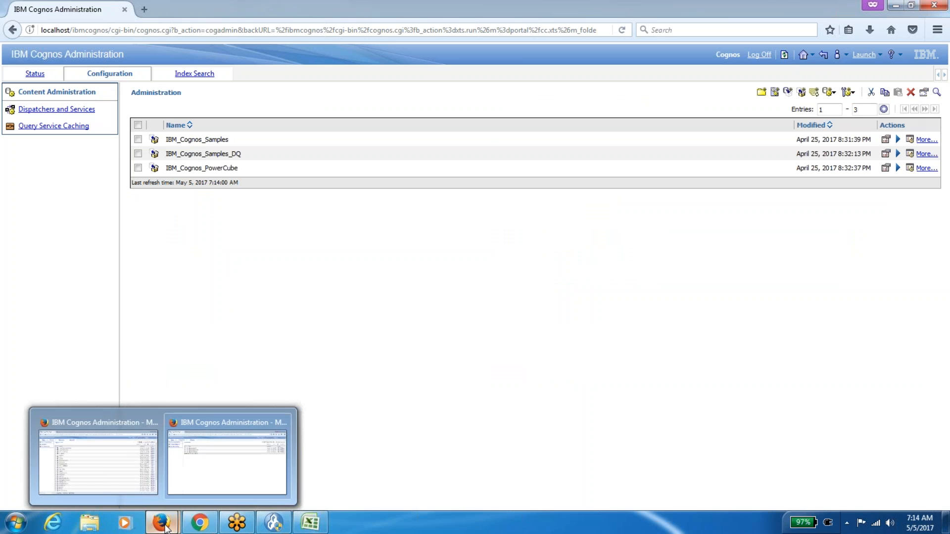
{"action": "left_click", "coordinate": [127, 485]}
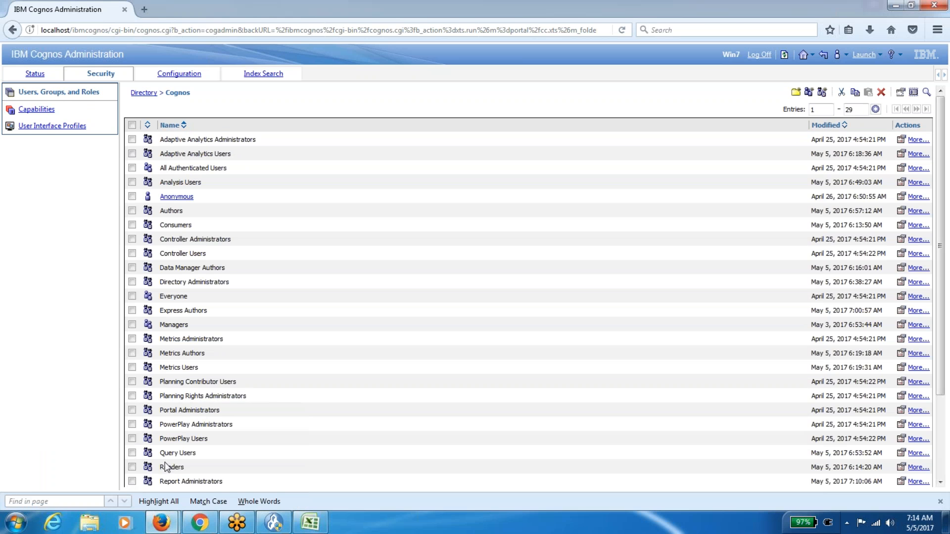
{"action": "scroll", "coordinate": [166, 467], "scroll_direction": "down", "scroll_amount": 1}
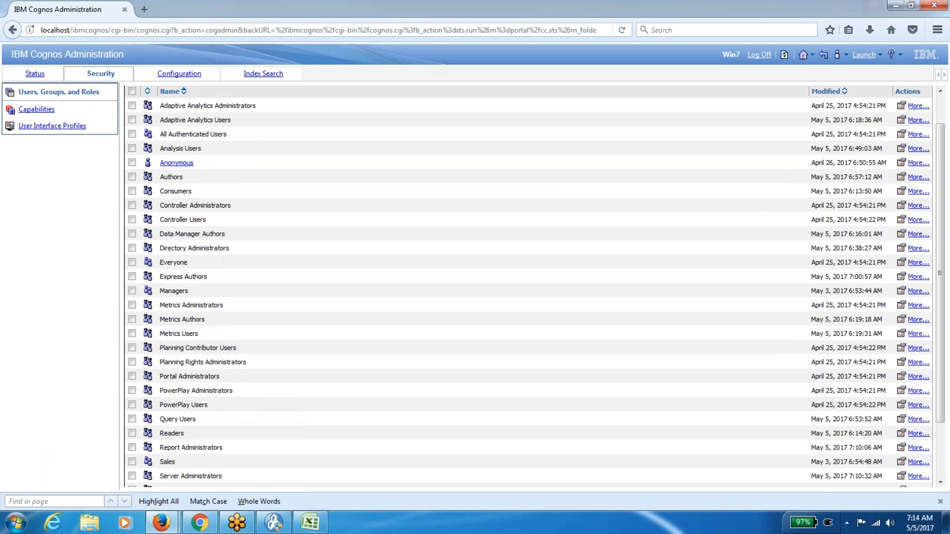
{"action": "left_click", "coordinate": [902, 449]}
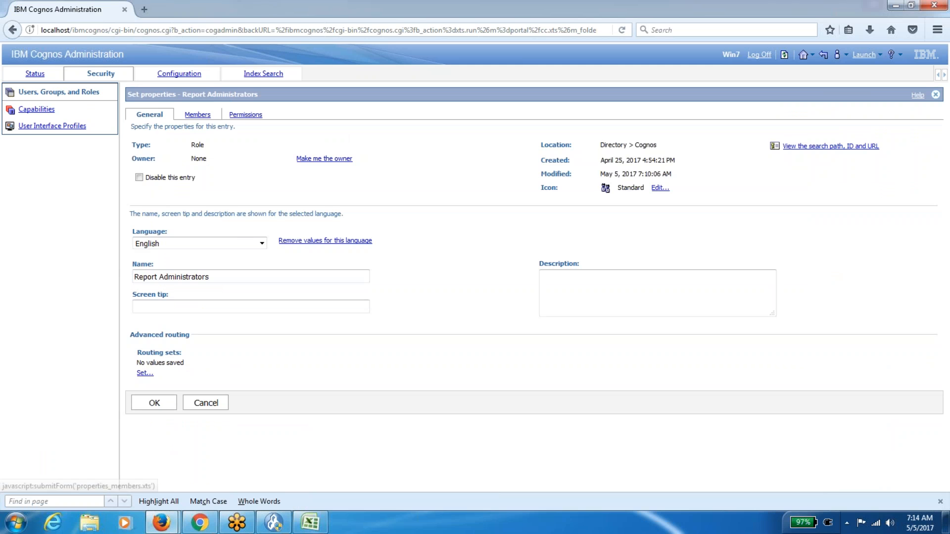
{"action": "left_click", "coordinate": [197, 114]}
{"action": "left_click", "coordinate": [211, 268]}
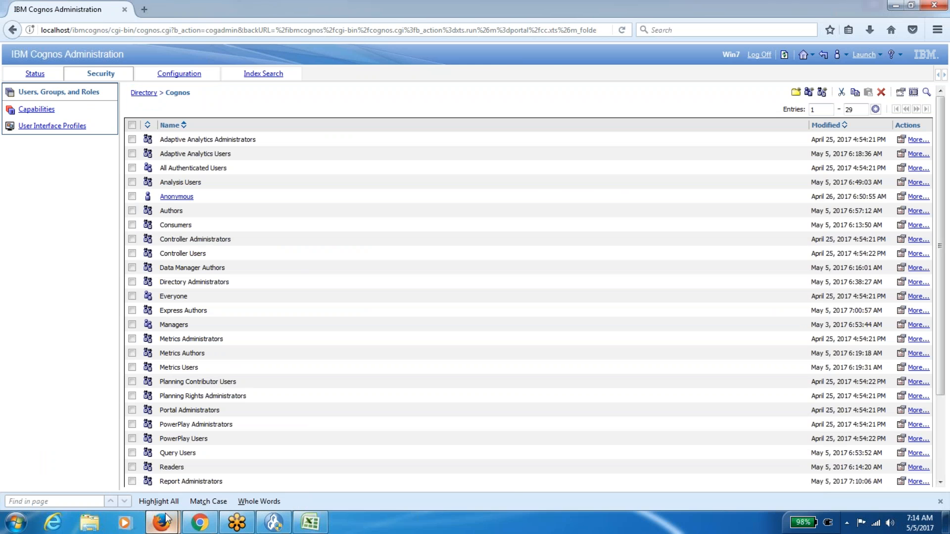
{"action": "mouse_move", "coordinate": [164, 520]}
{"action": "left_click", "coordinate": [212, 460]}
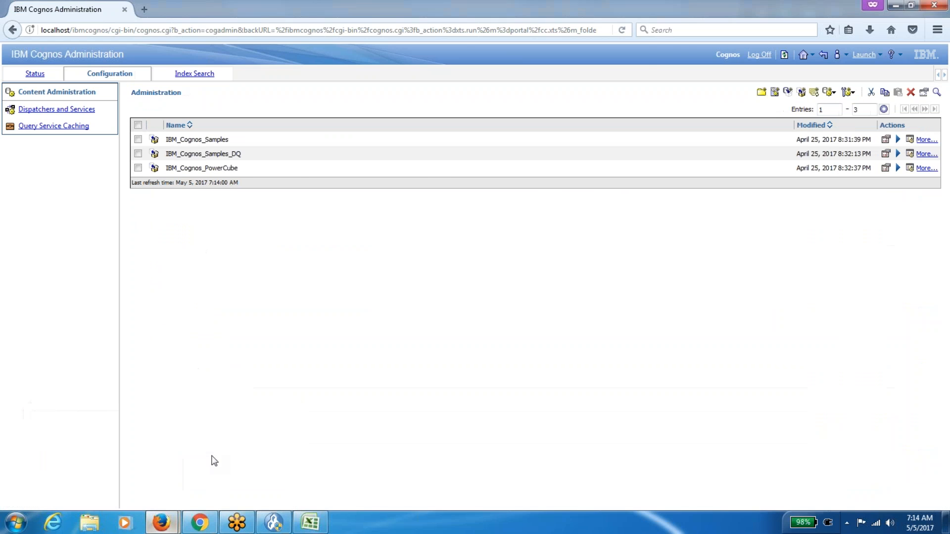
Highlight the Portal Administrators and Server Administrators rows in Sheet3, then return to Cognos Status.
{"action": "left_click", "coordinate": [310, 522]}
{"action": "key", "text": "Down"}
{"action": "key", "text": "shift+Right"}
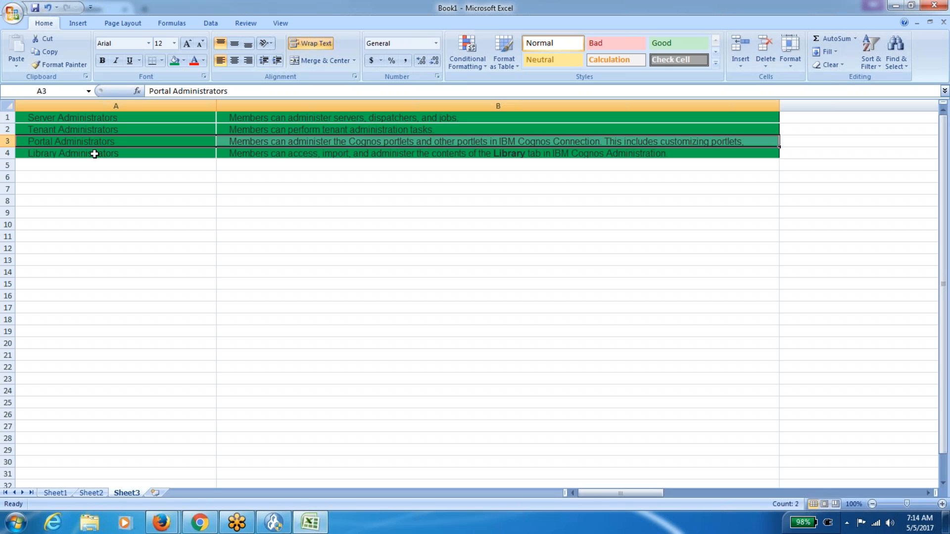
{"action": "left_click", "coordinate": [99, 118]}
{"action": "key", "text": "shift+Right"}
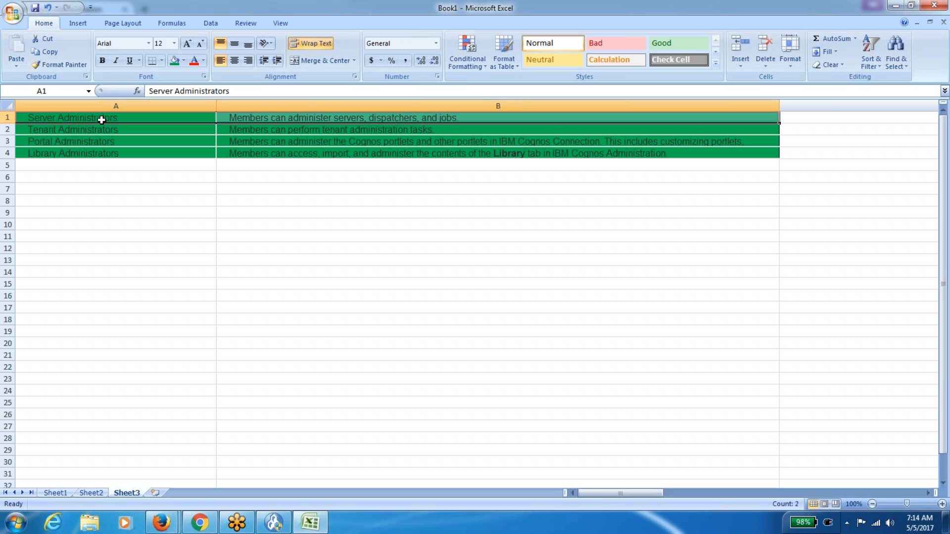
{"action": "key", "text": "alt+Tab"}
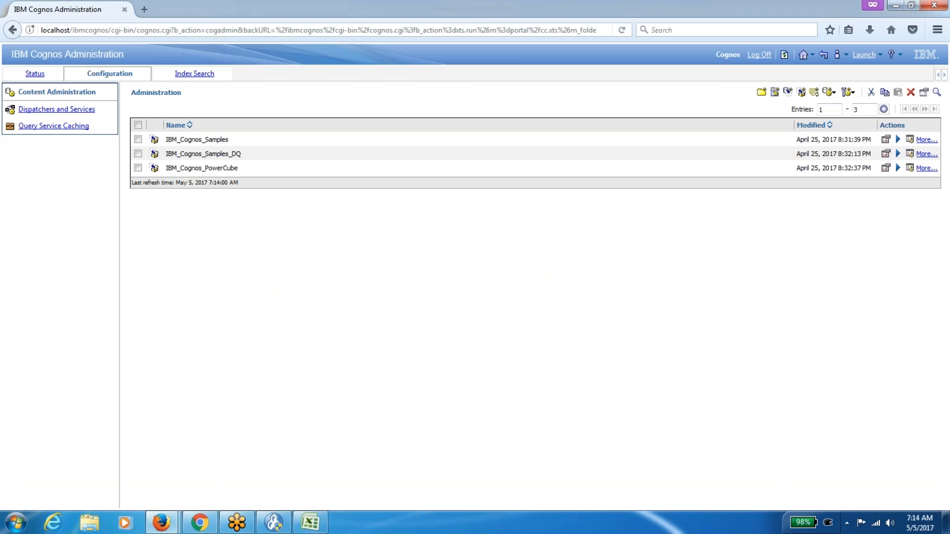
{"action": "left_click", "coordinate": [35, 74]}
{"action": "left_click", "coordinate": [106, 75]}
{"action": "left_click", "coordinate": [35, 75]}
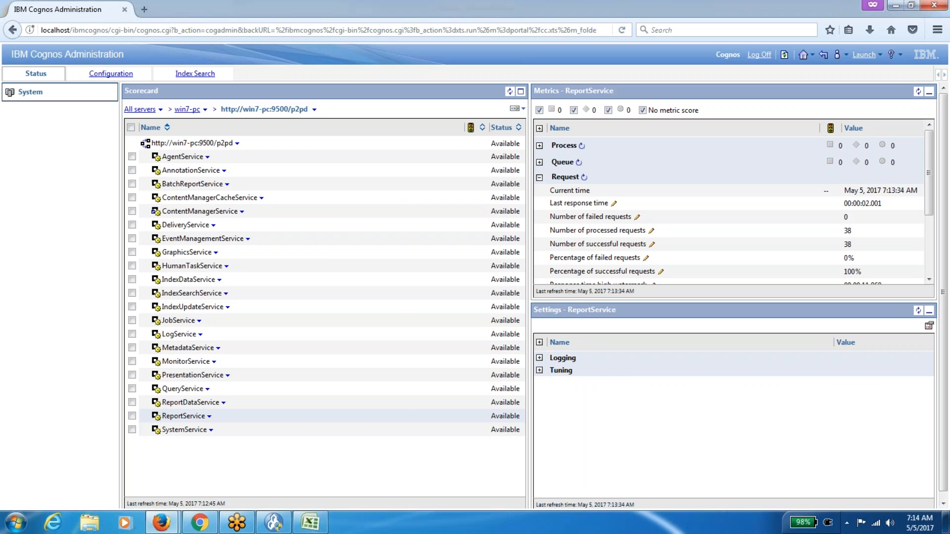
{"action": "left_click", "coordinate": [140, 111]}
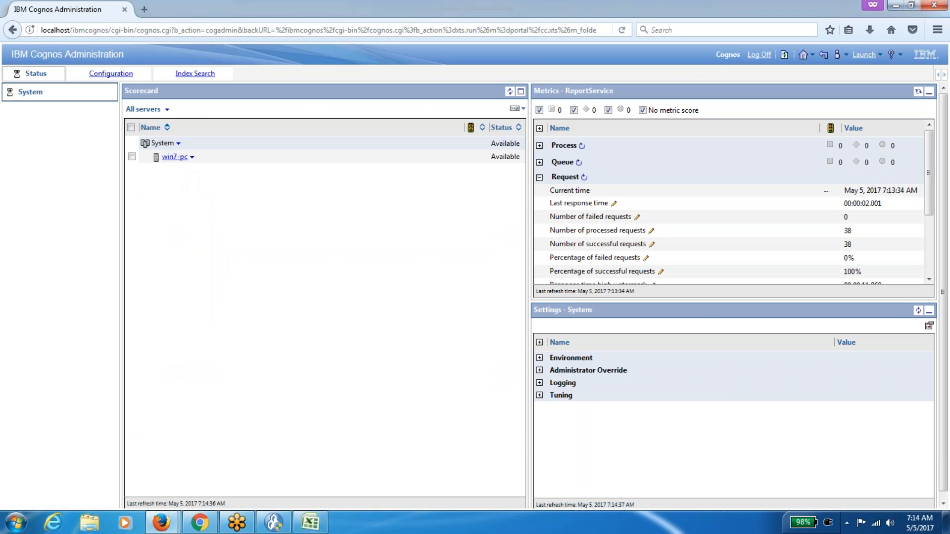
{"action": "left_click", "coordinate": [170, 159]}
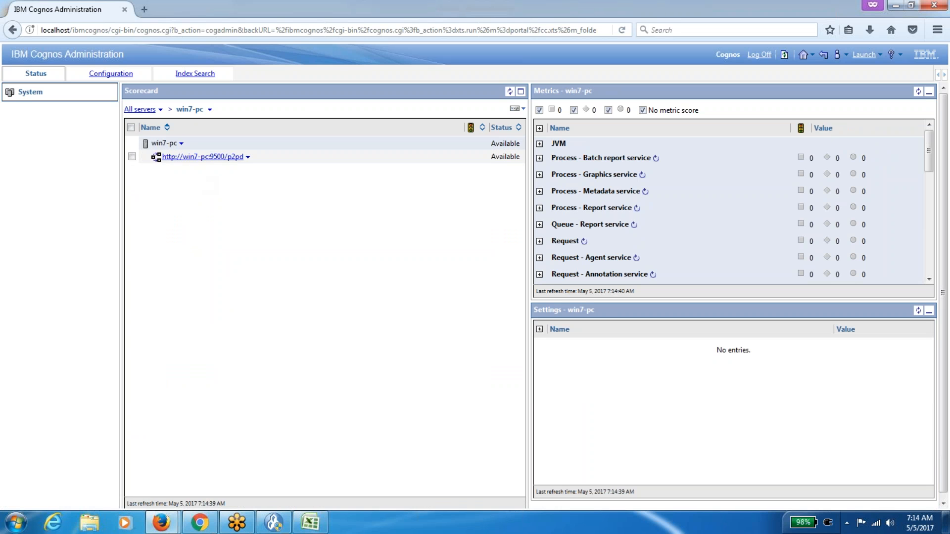
{"action": "left_click", "coordinate": [206, 158]}
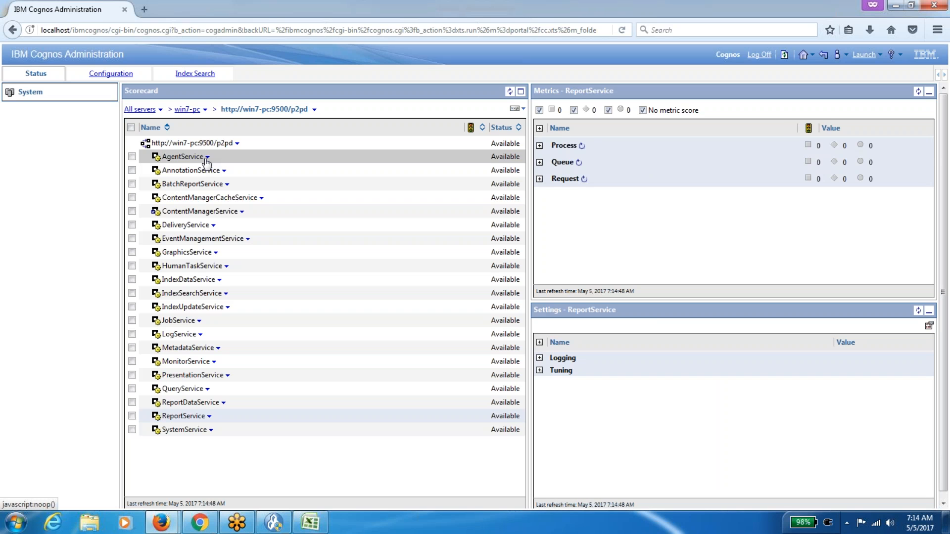
Open Configuration > Dispatchers and Services, enter p2pd, and show AgentService's actions.
{"action": "left_click", "coordinate": [114, 74]}
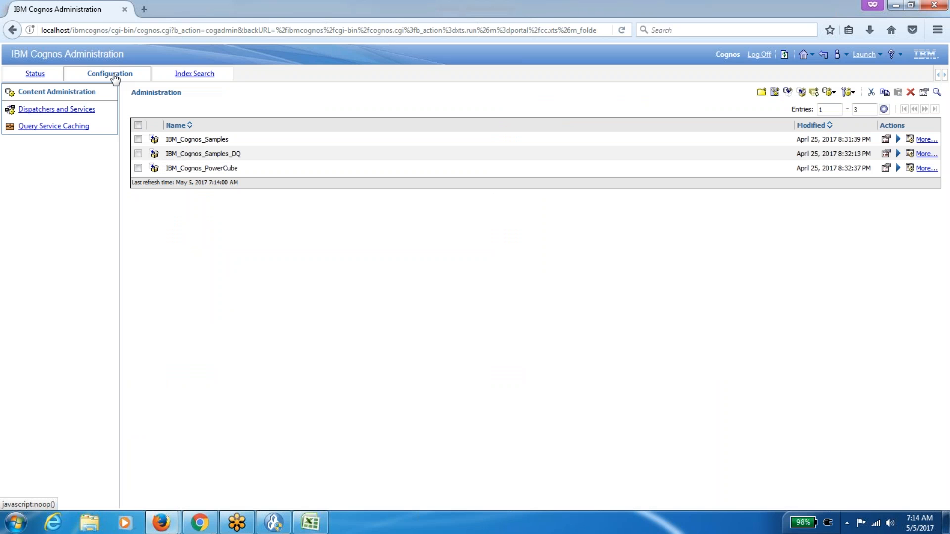
{"action": "left_click", "coordinate": [82, 110]}
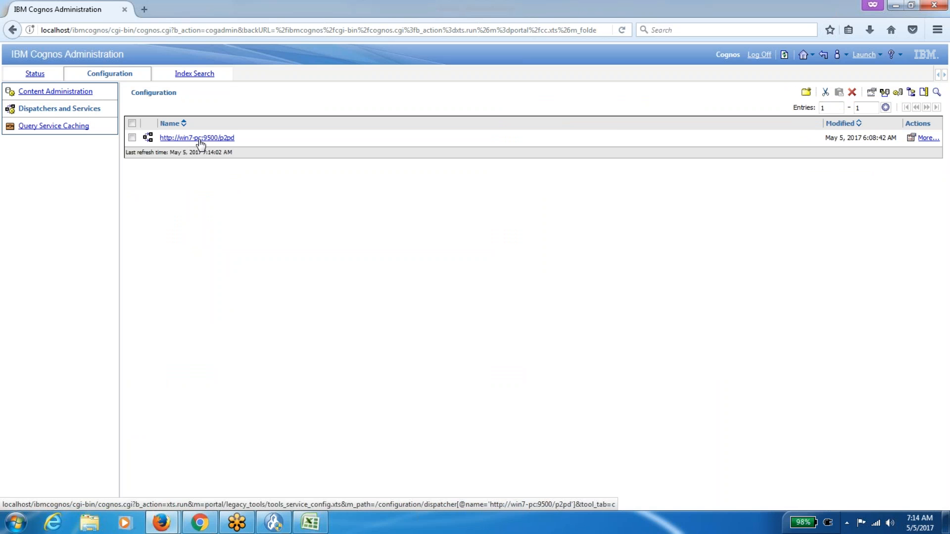
{"action": "left_click", "coordinate": [36, 74]}
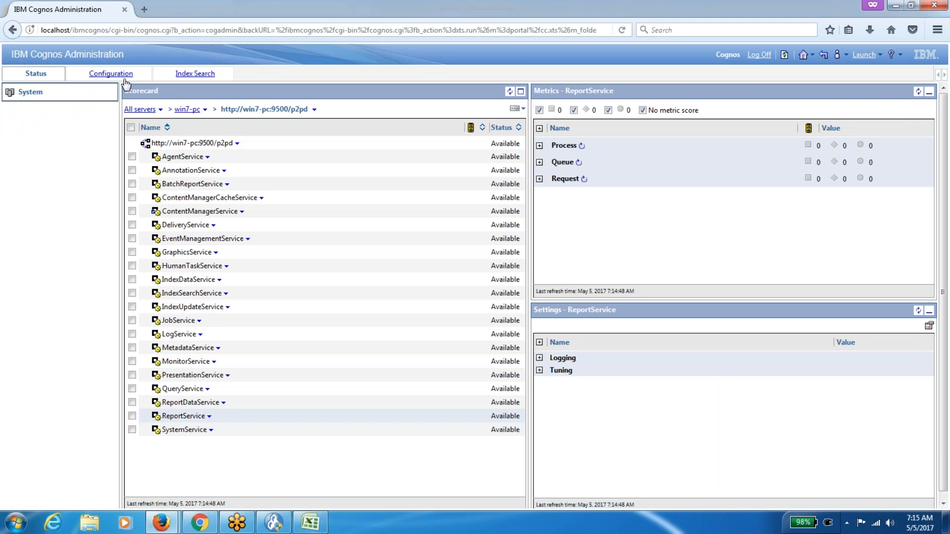
{"action": "left_click", "coordinate": [110, 74]}
{"action": "left_click", "coordinate": [197, 138]}
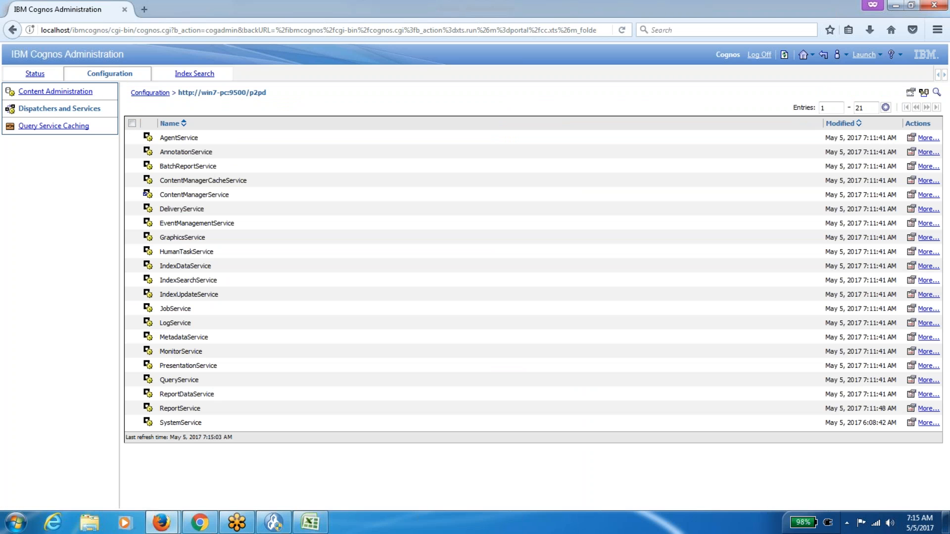
{"action": "left_click", "coordinate": [925, 141]}
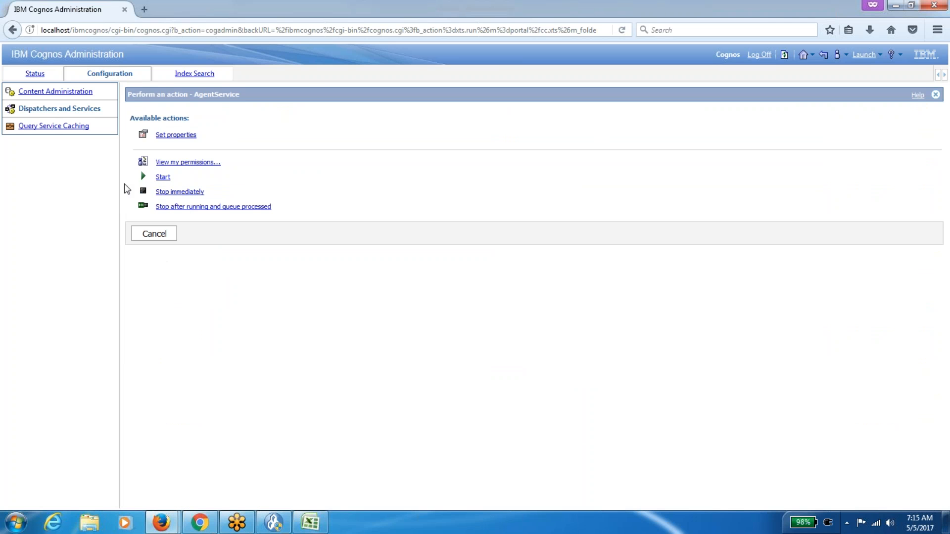
Compare with ReportService's actions on the status scorecard, then return to AgentService's action page.
{"action": "left_click", "coordinate": [37, 75]}
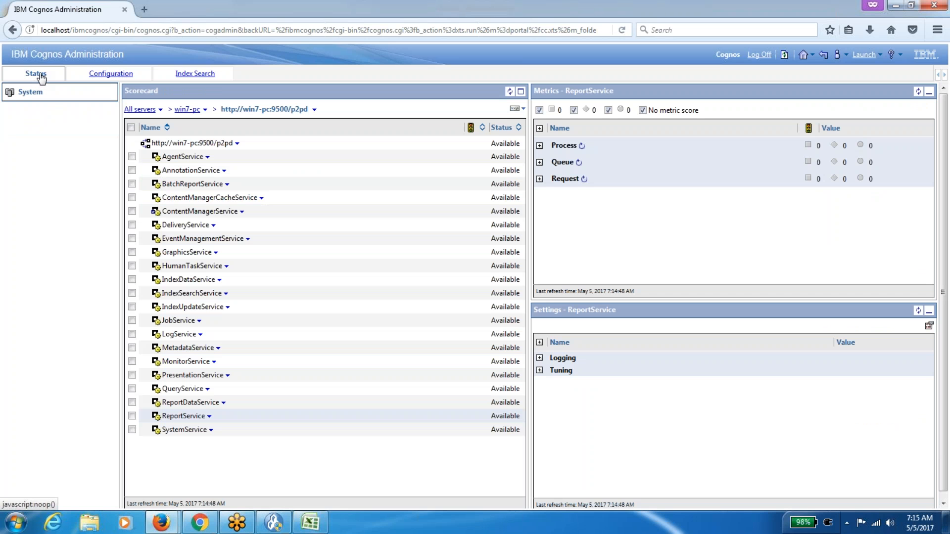
{"action": "left_click", "coordinate": [209, 417]}
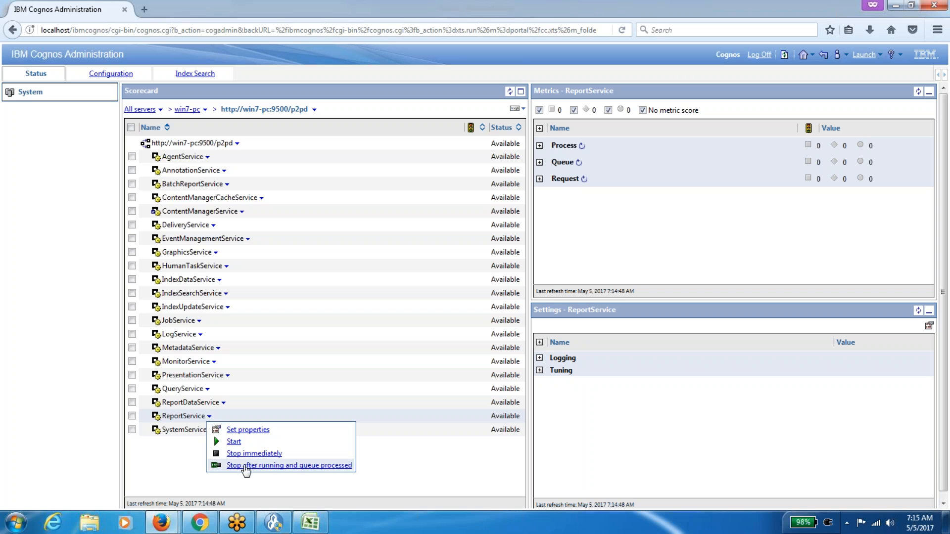
{"action": "left_click", "coordinate": [127, 74]}
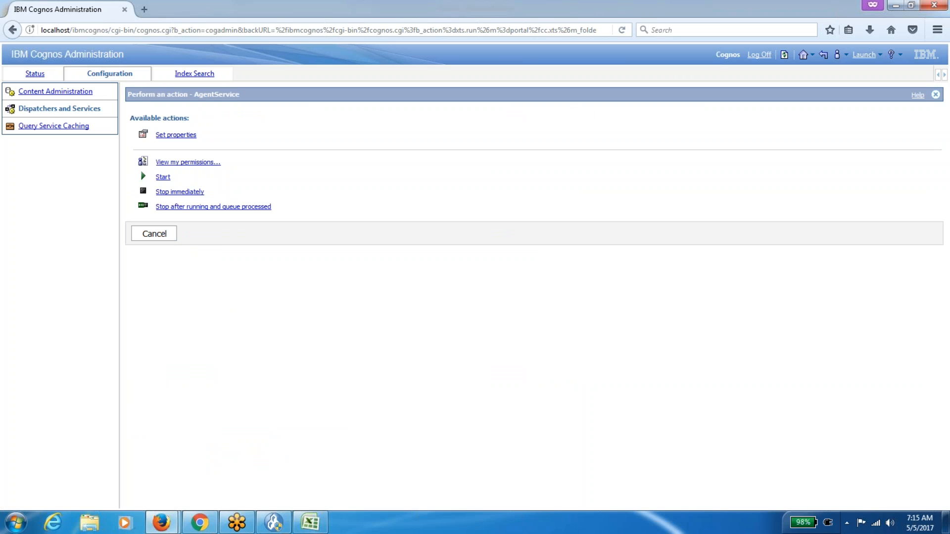
{"action": "left_click", "coordinate": [43, 77]}
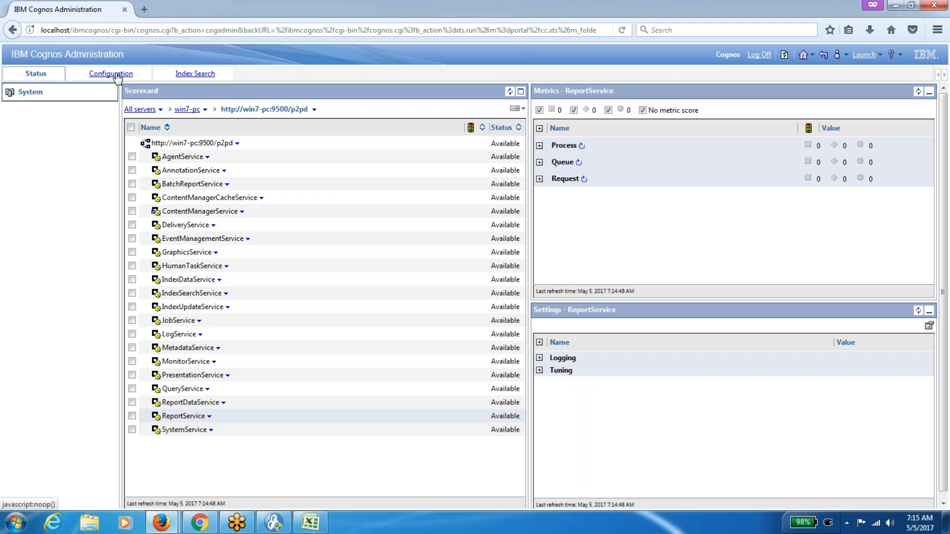
{"action": "left_click", "coordinate": [114, 74]}
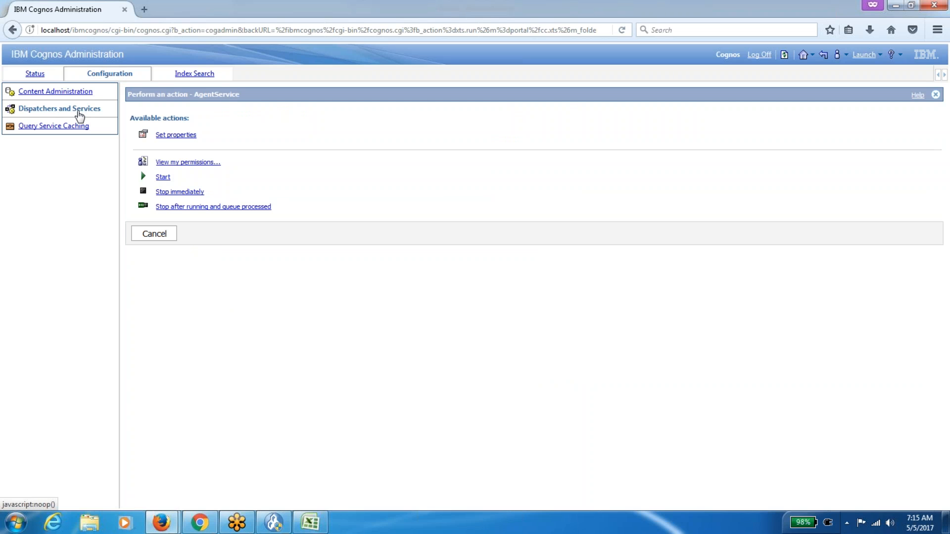
{"action": "left_click", "coordinate": [75, 126]}
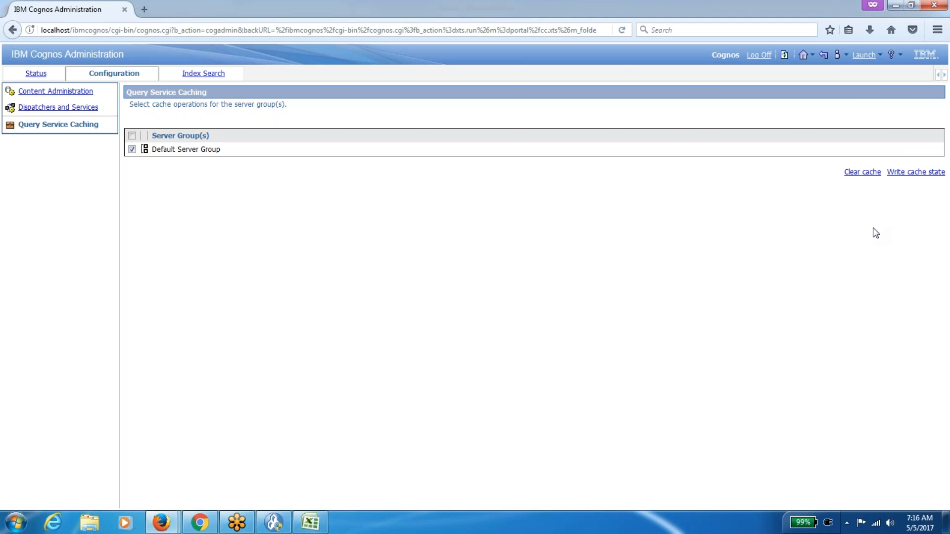
Write the cache state and clear the query cache for Default Server Group, closing each result.
{"action": "left_click", "coordinate": [919, 173]}
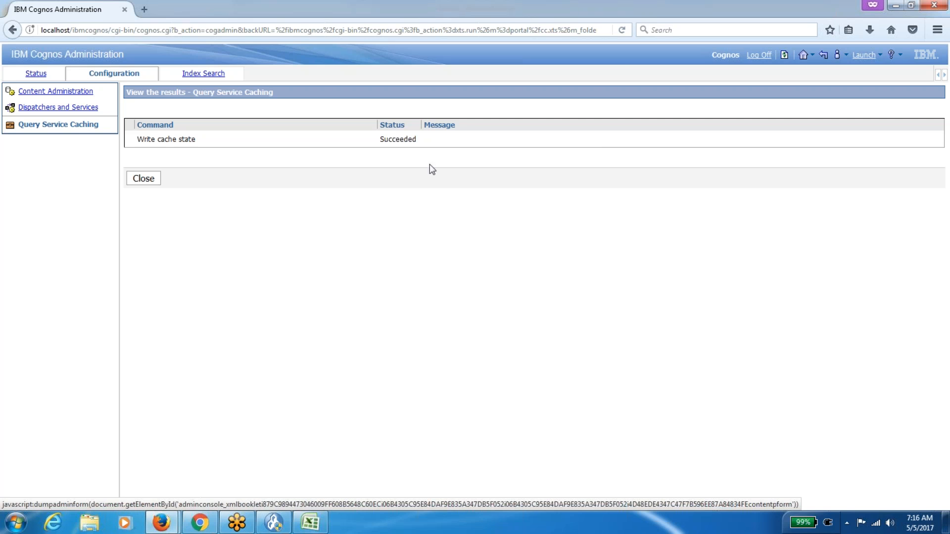
{"action": "left_click", "coordinate": [142, 180]}
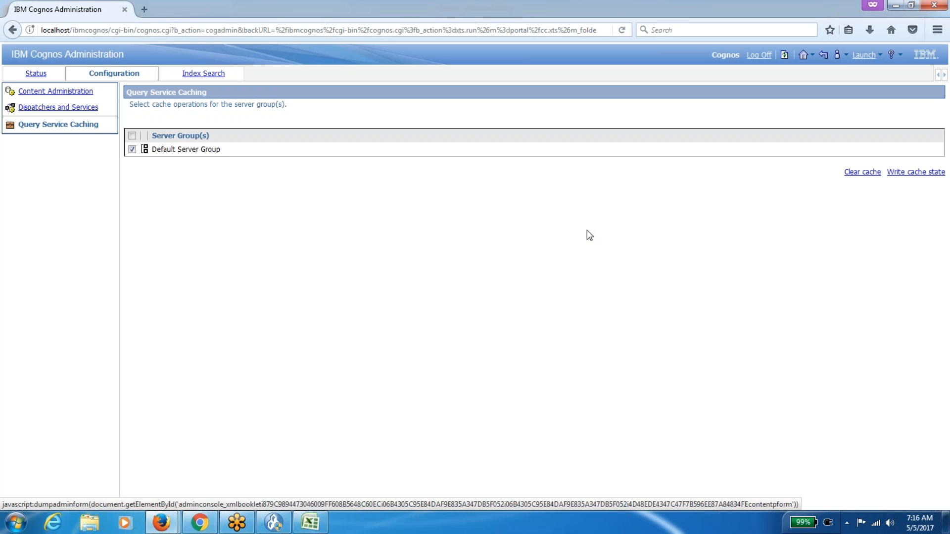
{"action": "left_click", "coordinate": [862, 176]}
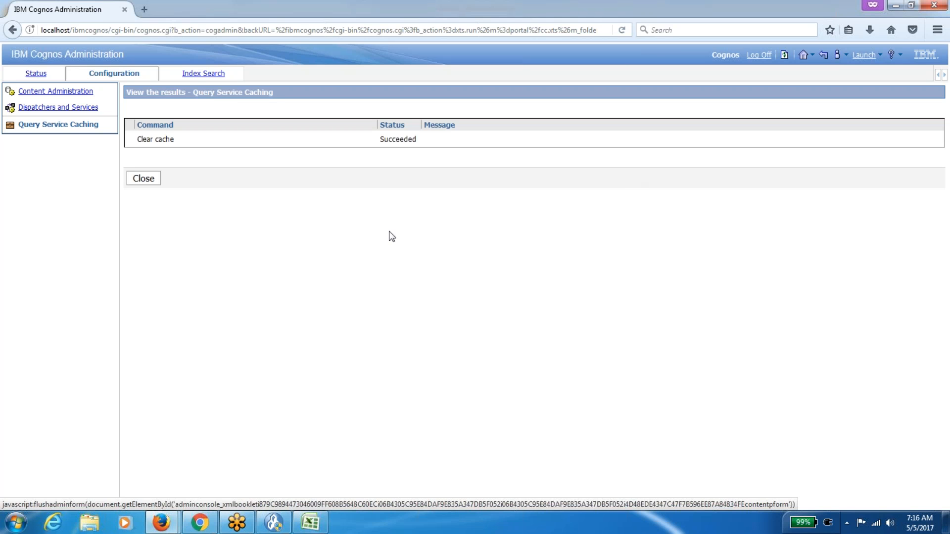
{"action": "left_click", "coordinate": [156, 181]}
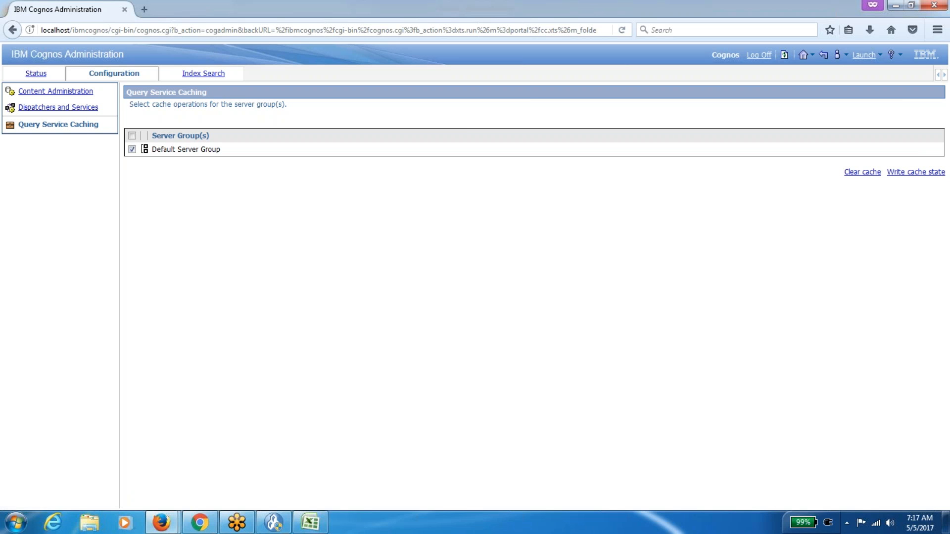
Glance at the Excel role list, then return to the p2pd dispatcher's services configuration list.
{"action": "left_click", "coordinate": [36, 74]}
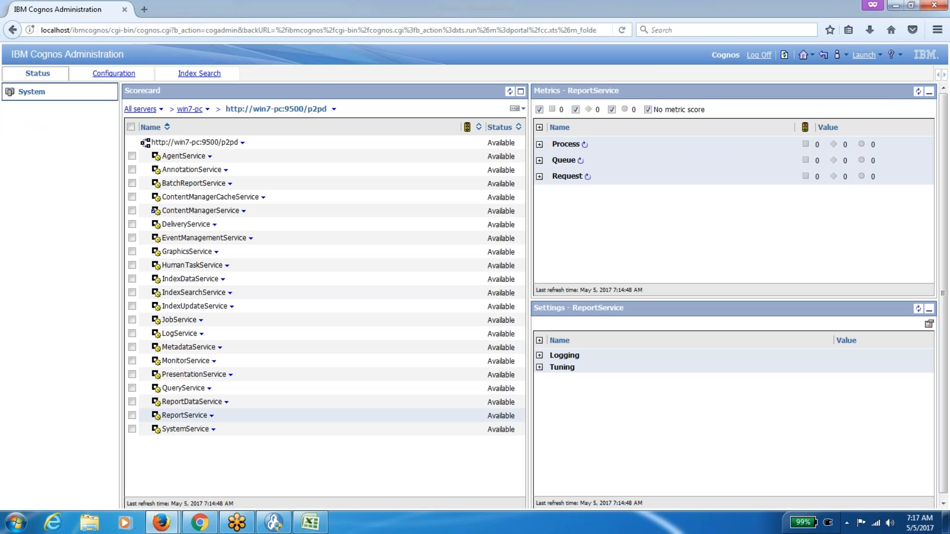
{"action": "left_click", "coordinate": [317, 522]}
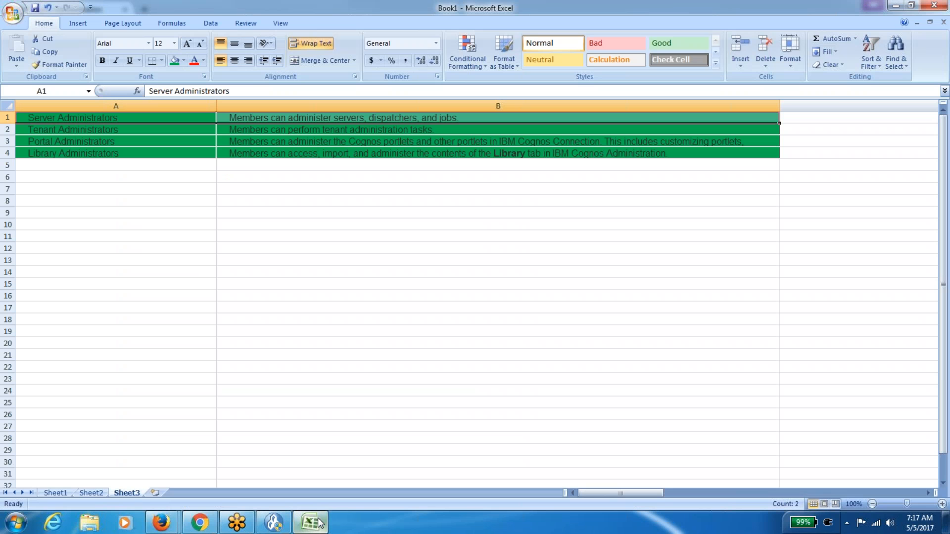
{"action": "left_click", "coordinate": [317, 522]}
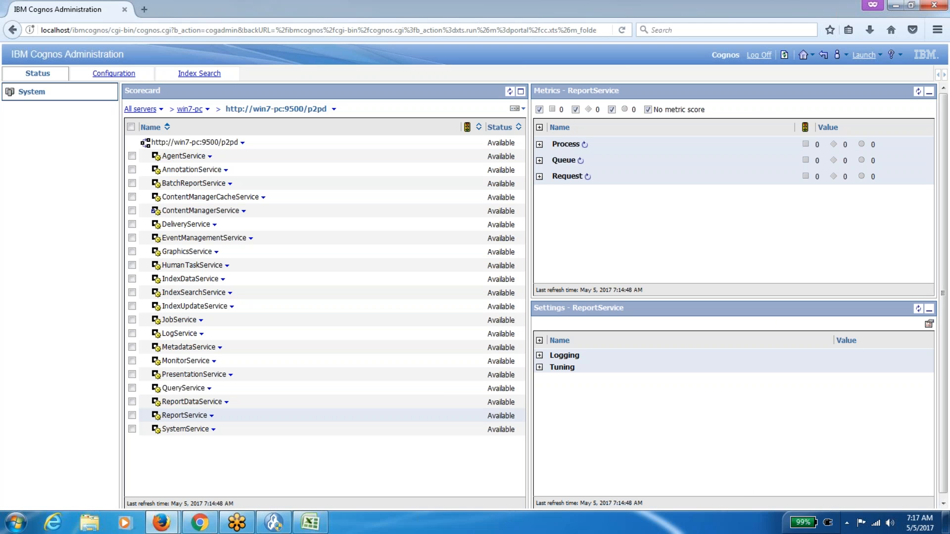
{"action": "left_click", "coordinate": [114, 73]}
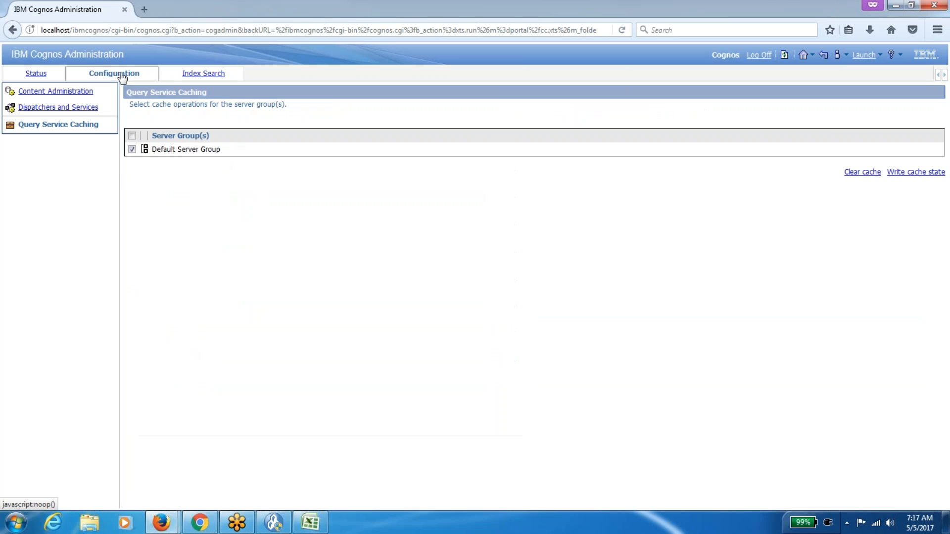
{"action": "left_click", "coordinate": [46, 94]}
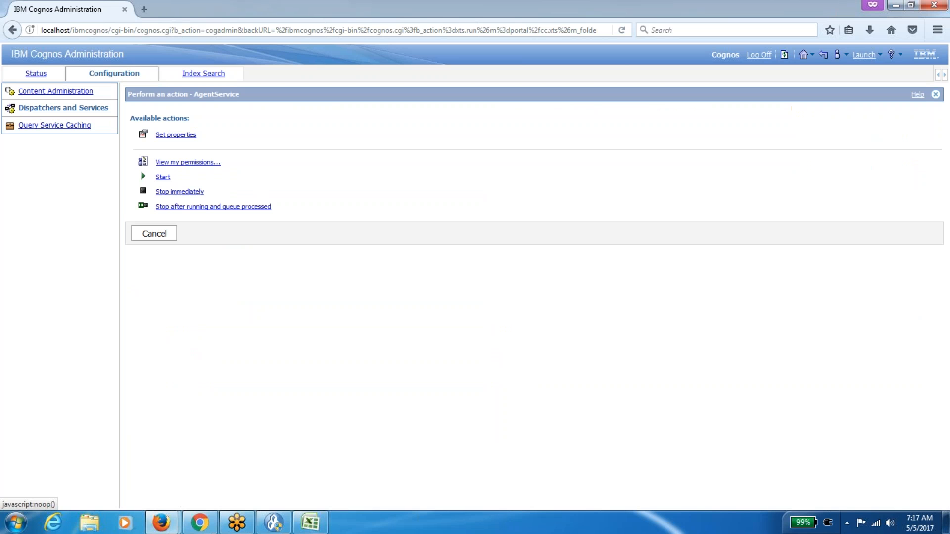
{"action": "left_click", "coordinate": [164, 238]}
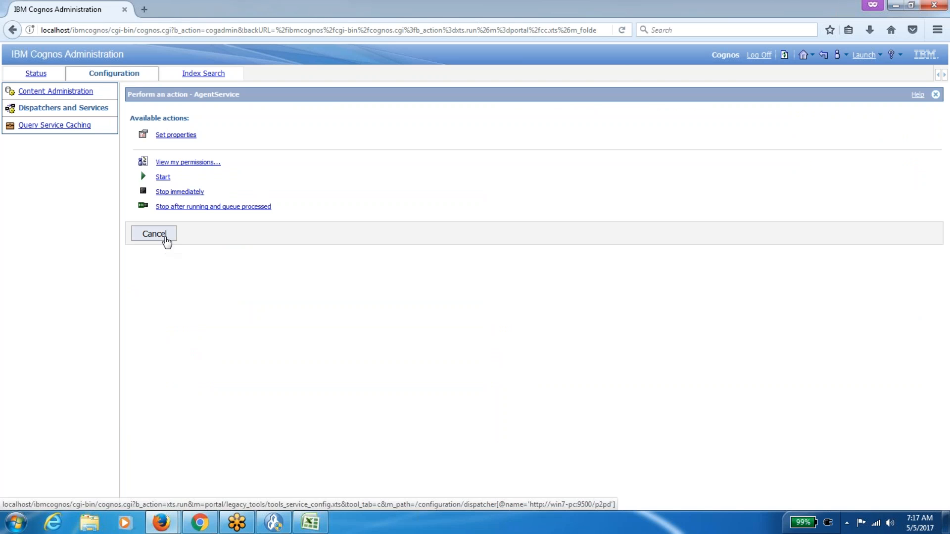
{"action": "left_click", "coordinate": [40, 77]}
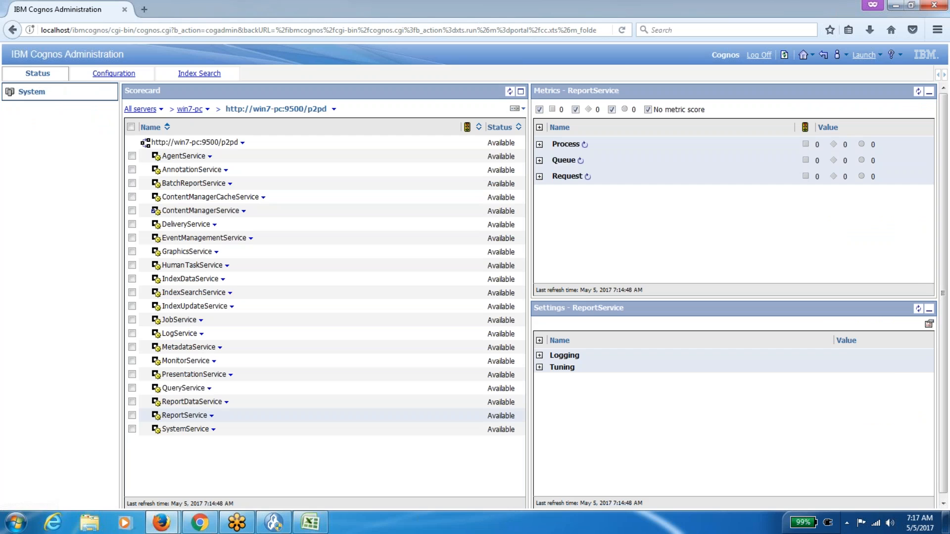
{"action": "left_click", "coordinate": [117, 83]}
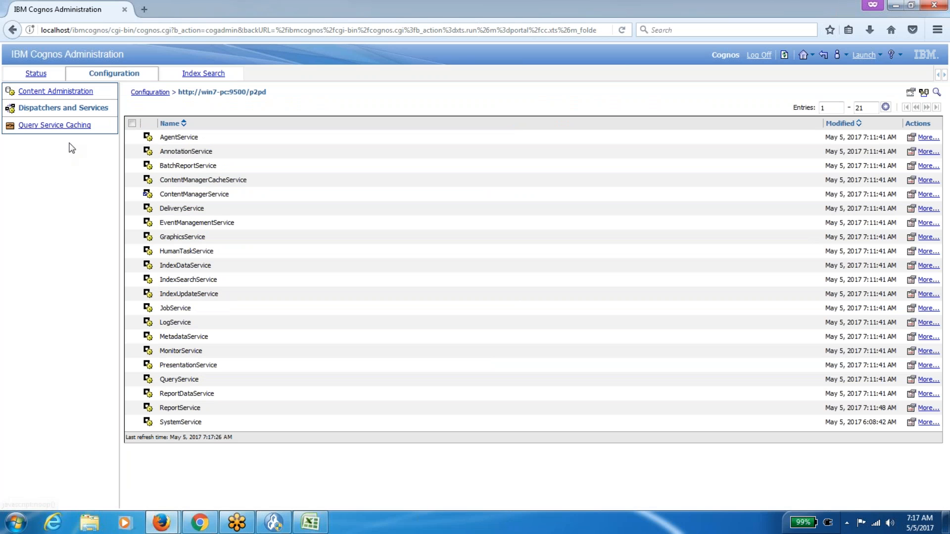
{"action": "left_click", "coordinate": [212, 78]}
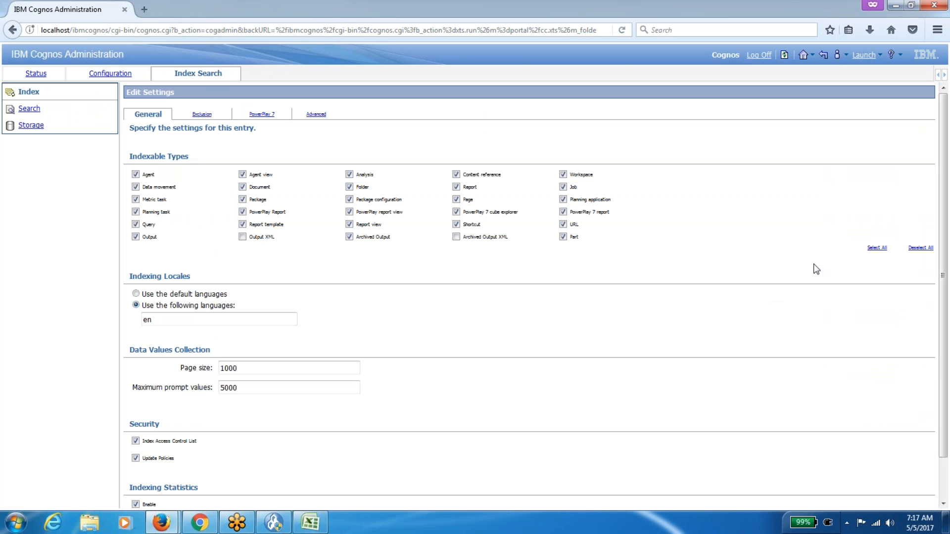
Tick all indexable types including Output XML, discard the change, and save the Index settings.
{"action": "left_click", "coordinate": [876, 248]}
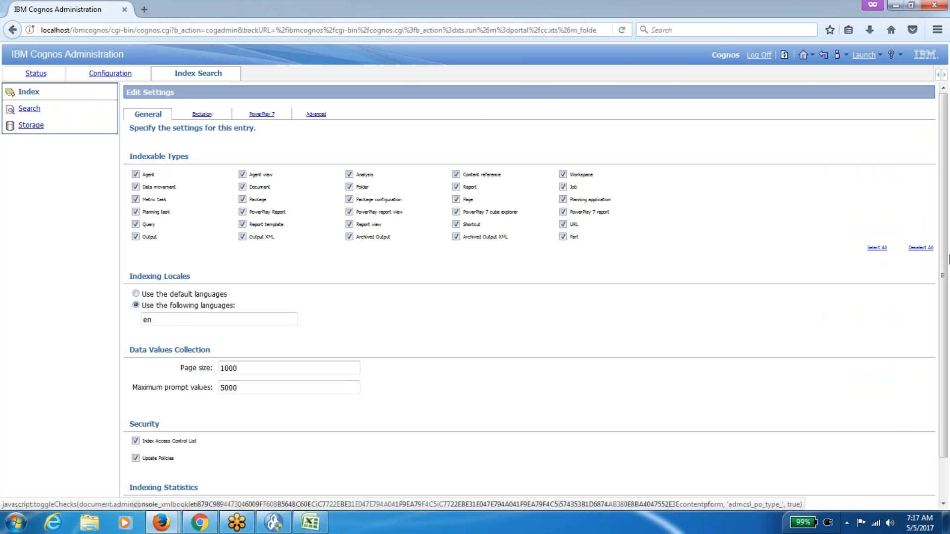
{"action": "scroll", "coordinate": [945, 265], "scroll_direction": "down", "scroll_amount": 2}
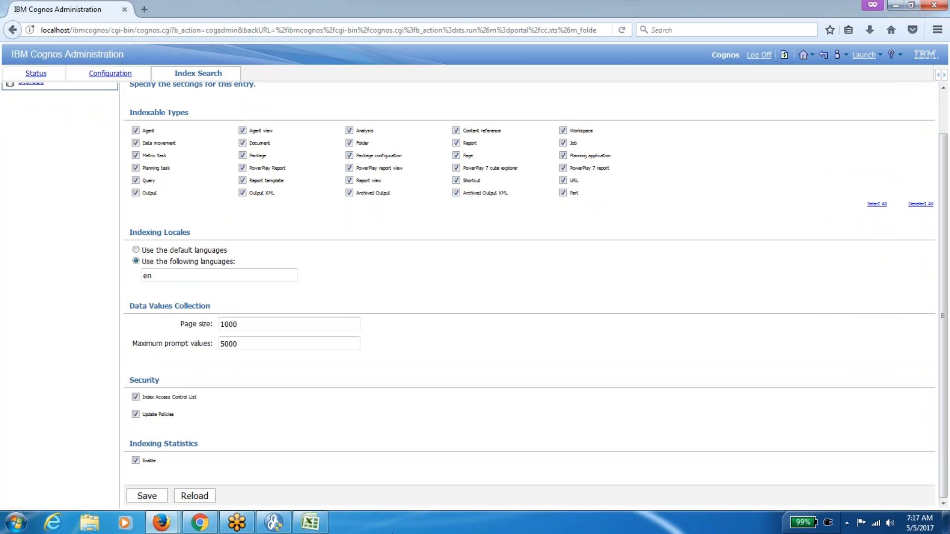
{"action": "left_click", "coordinate": [201, 496]}
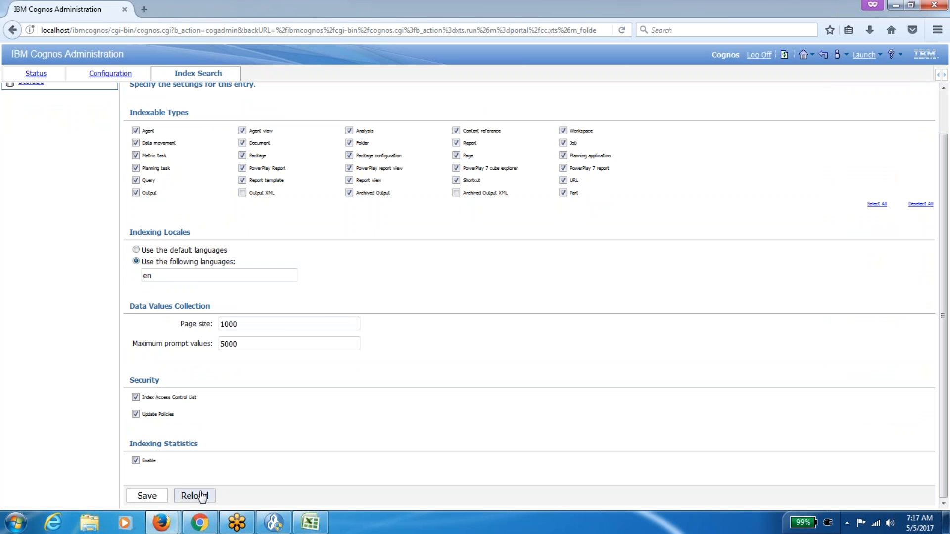
{"action": "left_click", "coordinate": [155, 500]}
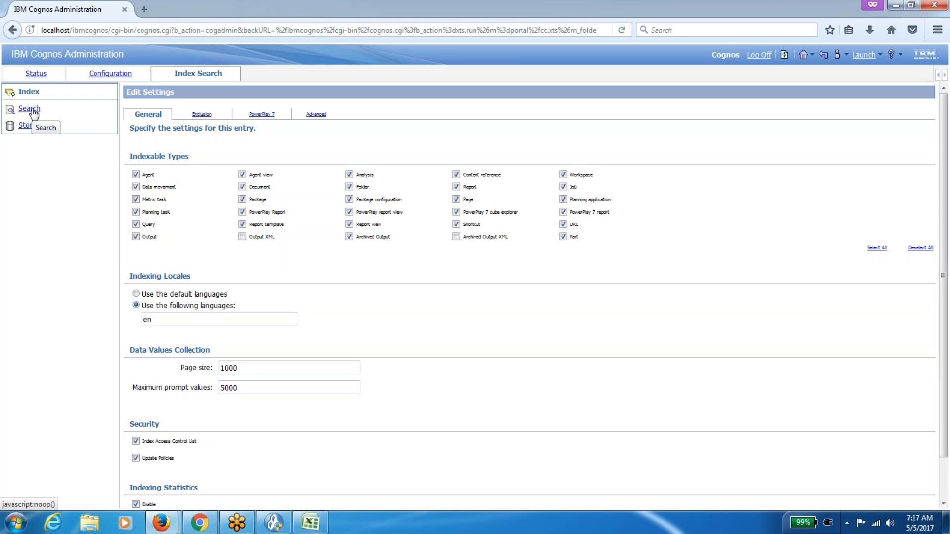
Open the index search Storage settings, then reload and save their two security options.
{"action": "left_click", "coordinate": [29, 109]}
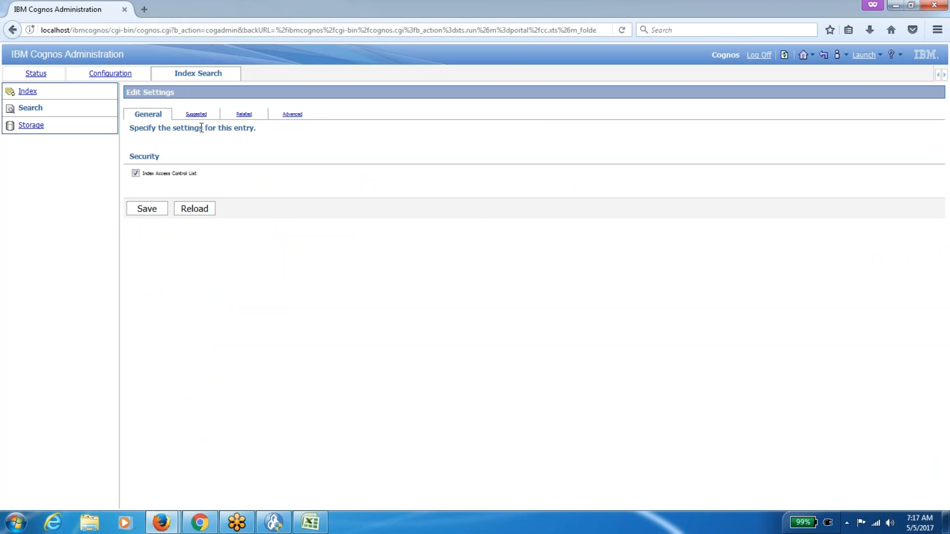
{"action": "left_click", "coordinate": [35, 129]}
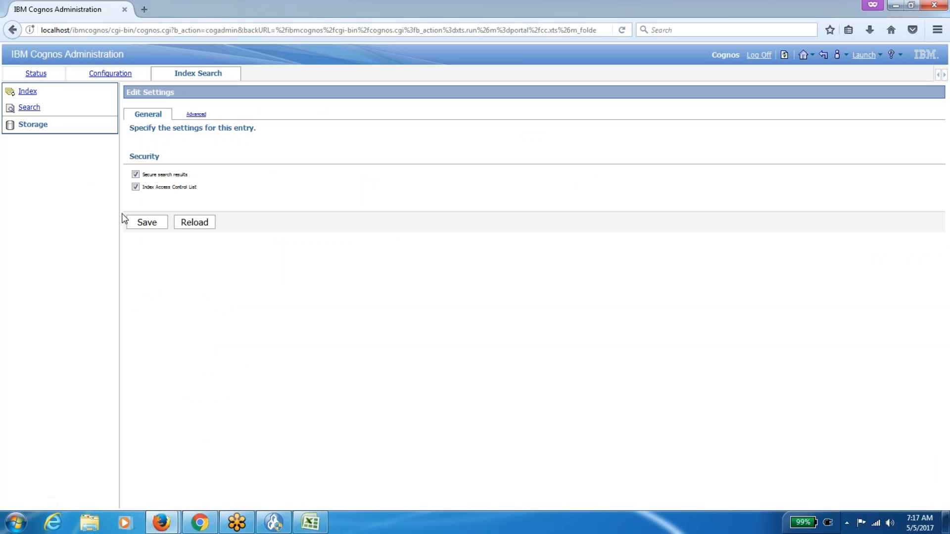
{"action": "left_click", "coordinate": [186, 226]}
{"action": "left_click", "coordinate": [148, 224]}
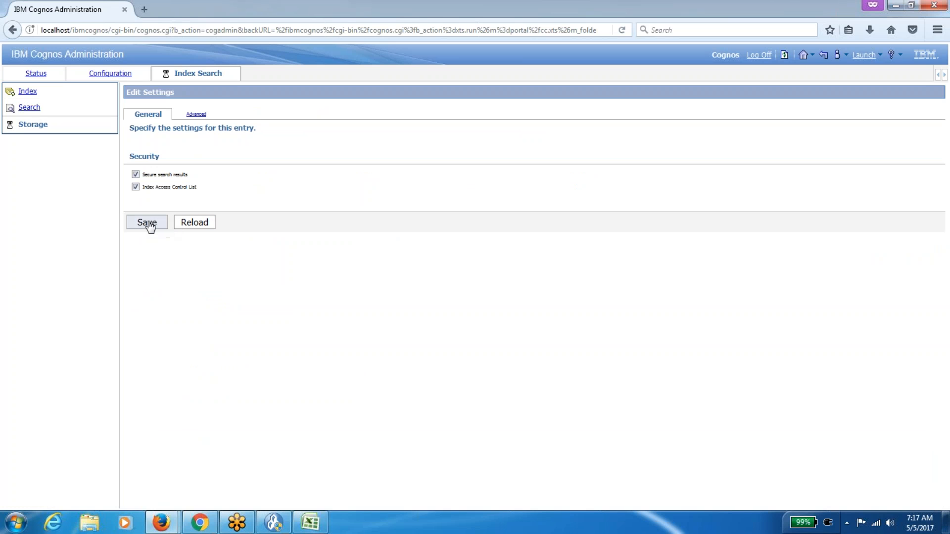
{"action": "left_click", "coordinate": [110, 76]}
Show the Content Administration list of IBM_Cognos packages and look over its maintenance and data source dropdowns.
{"action": "left_click", "coordinate": [68, 93]}
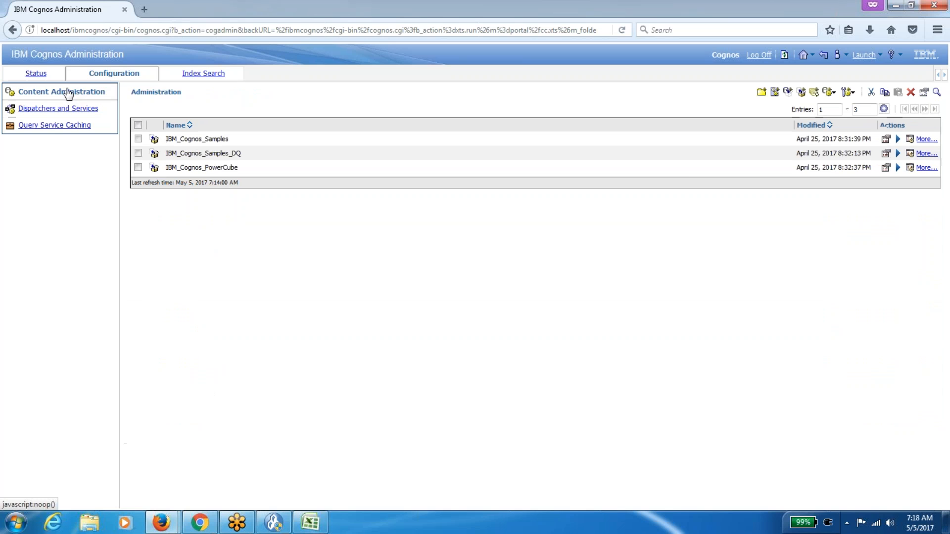
{"action": "left_click", "coordinate": [829, 92]}
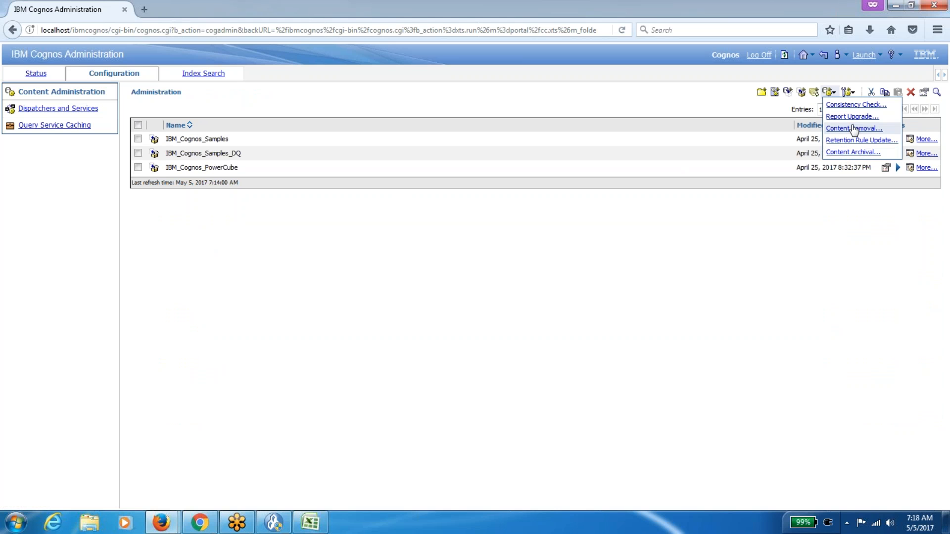
{"action": "left_click", "coordinate": [852, 92]}
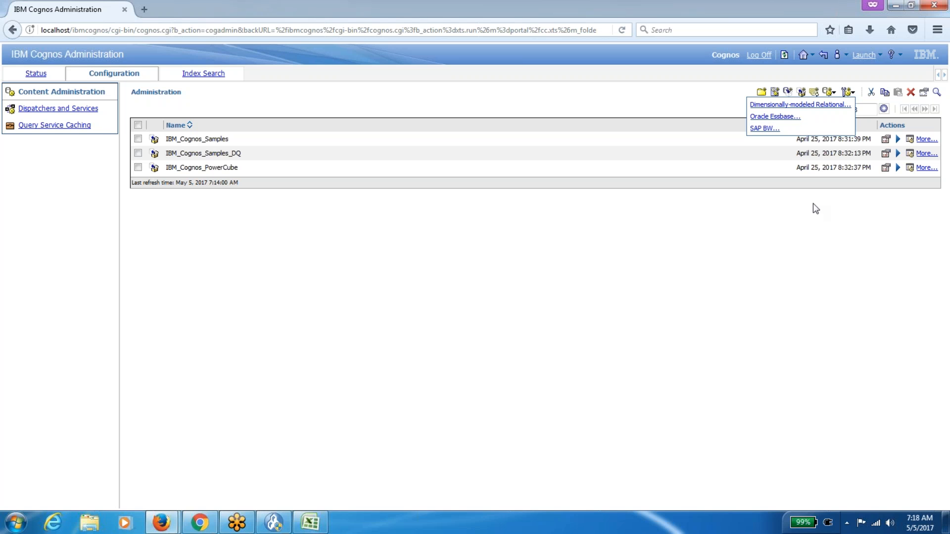
{"action": "left_click", "coordinate": [810, 247]}
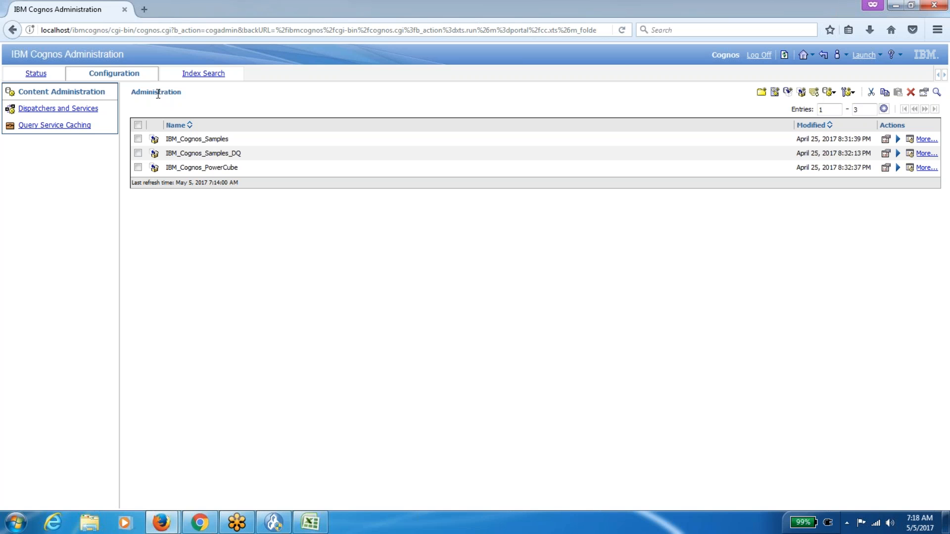
{"action": "left_click", "coordinate": [28, 75]}
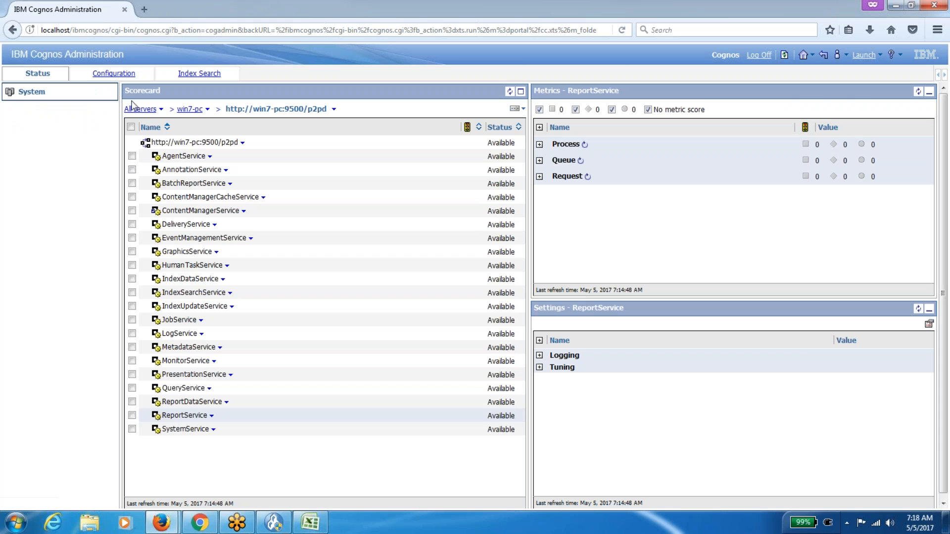
Browse Query Service Caching, Dispatchers and Services, Index Search and Status, then bring up the roles window.
{"action": "left_click", "coordinate": [113, 73]}
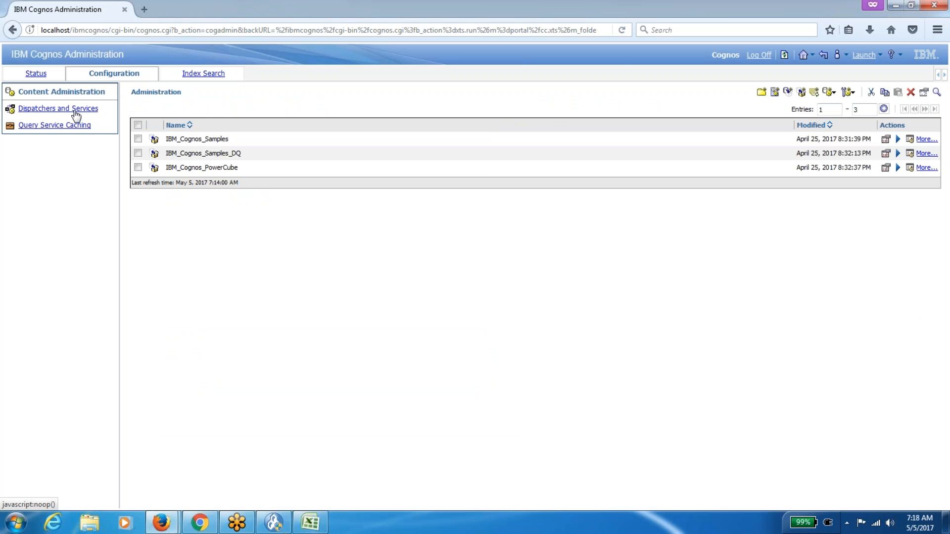
{"action": "left_click", "coordinate": [70, 128]}
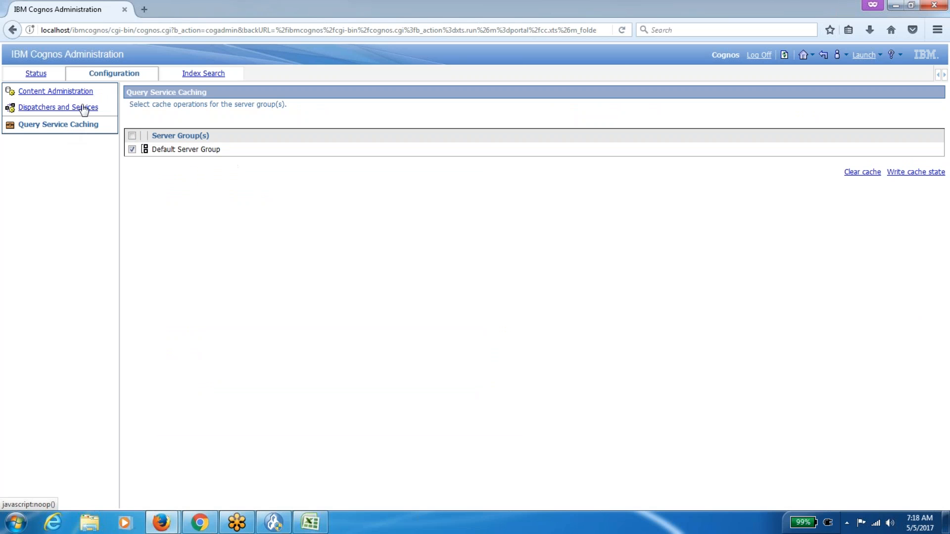
{"action": "left_click", "coordinate": [82, 109]}
{"action": "left_click", "coordinate": [81, 96]}
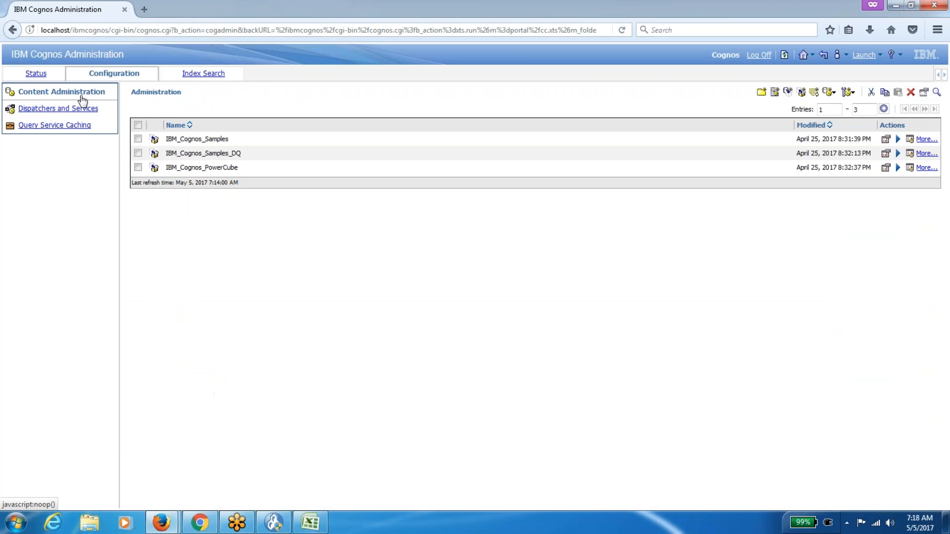
{"action": "left_click", "coordinate": [207, 81]}
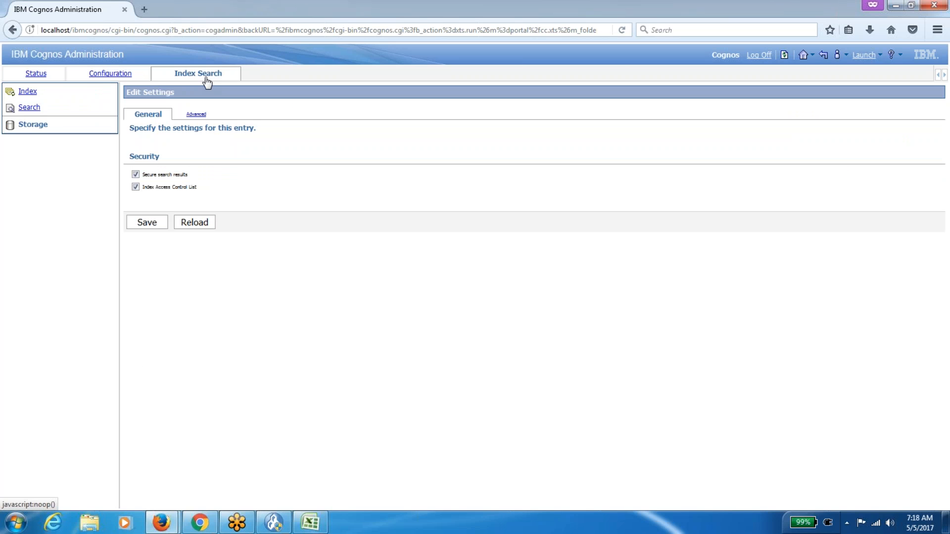
{"action": "left_click", "coordinate": [110, 74]}
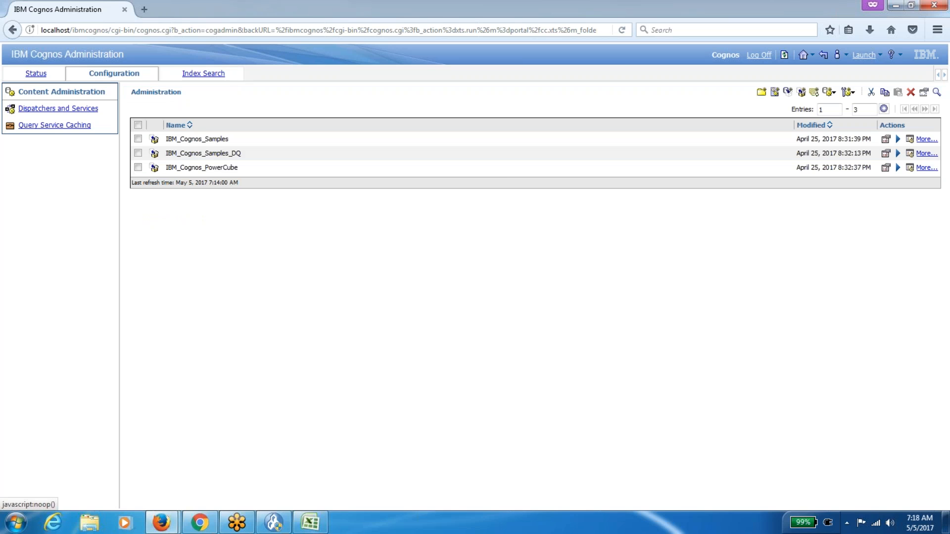
{"action": "left_click", "coordinate": [36, 74]}
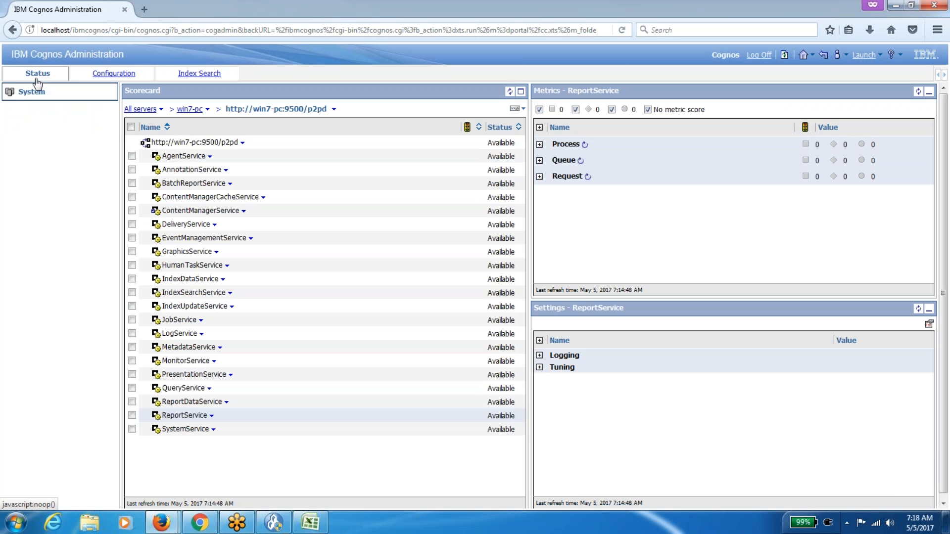
{"action": "mouse_move", "coordinate": [161, 522]}
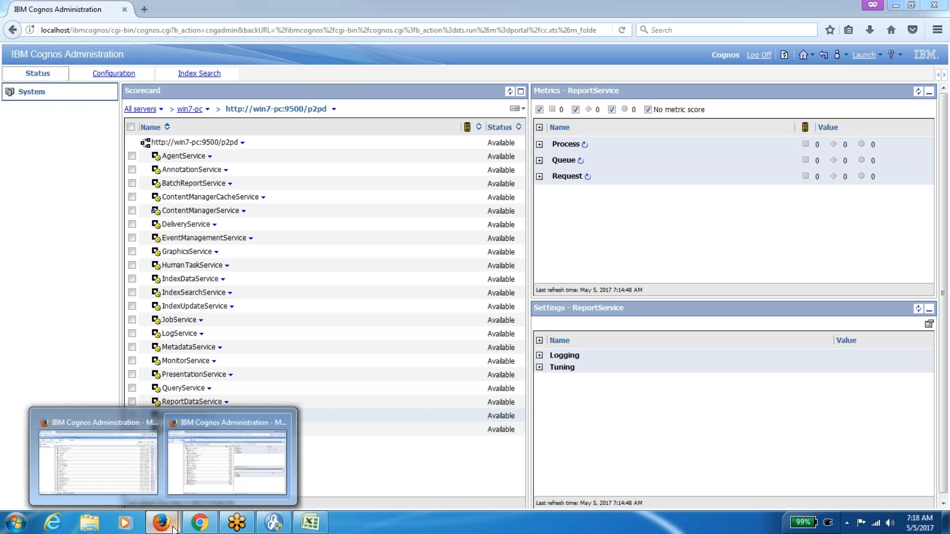
{"action": "left_click", "coordinate": [125, 467]}
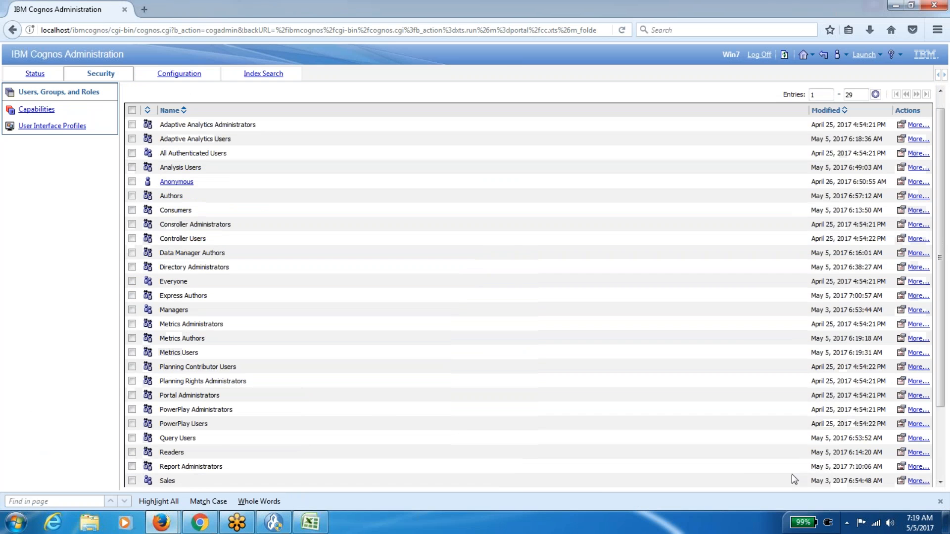
Take Cognos (Cognos) off the Server Administrators members list and confirm with OK.
{"action": "scroll", "coordinate": [791, 473], "scroll_direction": "down", "scroll_amount": 3}
{"action": "left_click", "coordinate": [900, 442]}
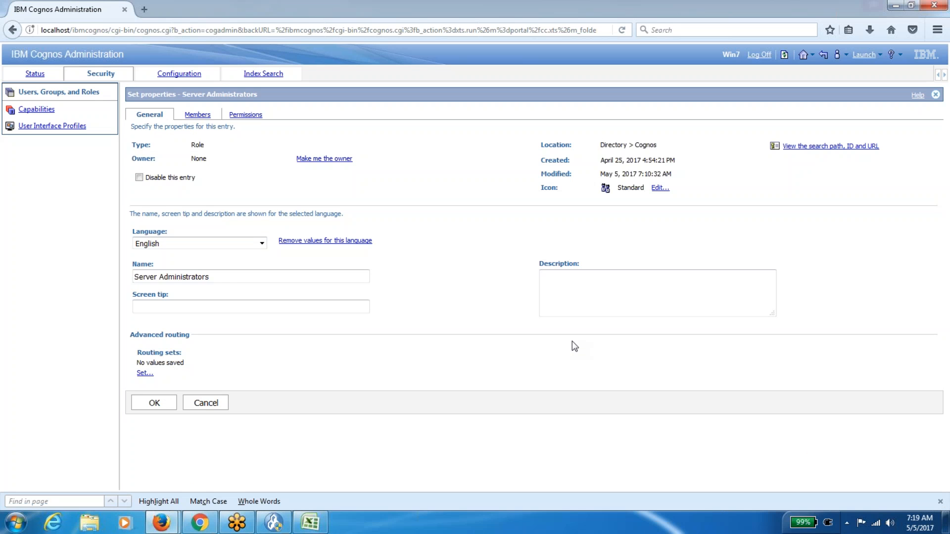
{"action": "left_click", "coordinate": [198, 115]}
{"action": "left_click", "coordinate": [139, 178]}
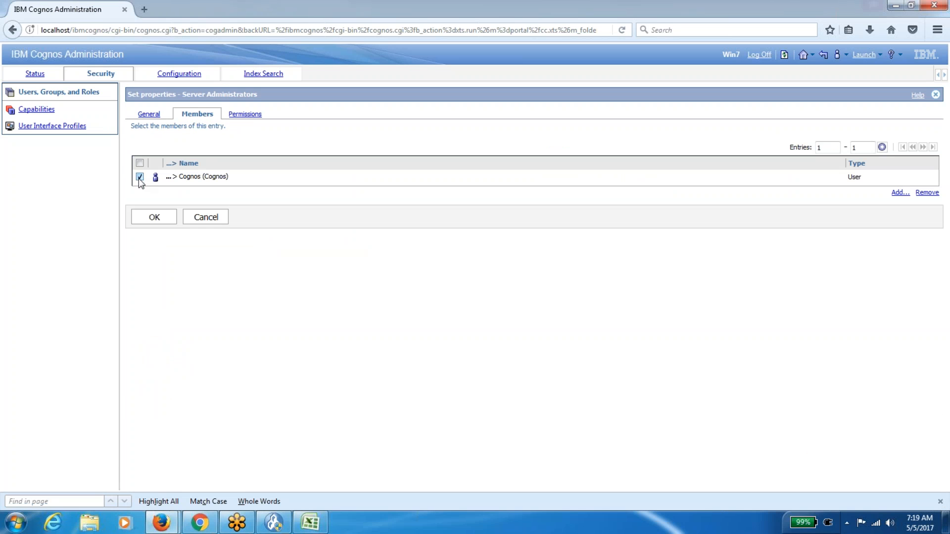
{"action": "left_click", "coordinate": [932, 195]}
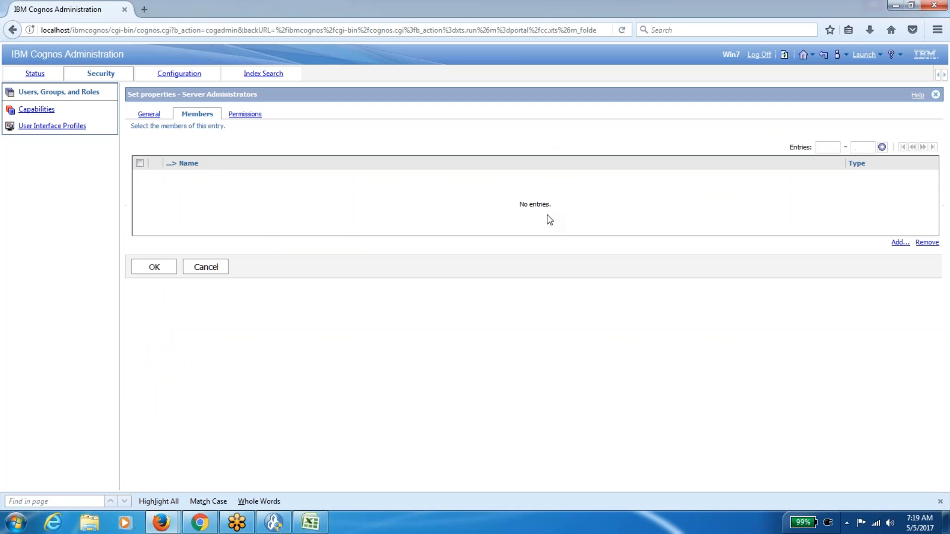
{"action": "left_click", "coordinate": [151, 267]}
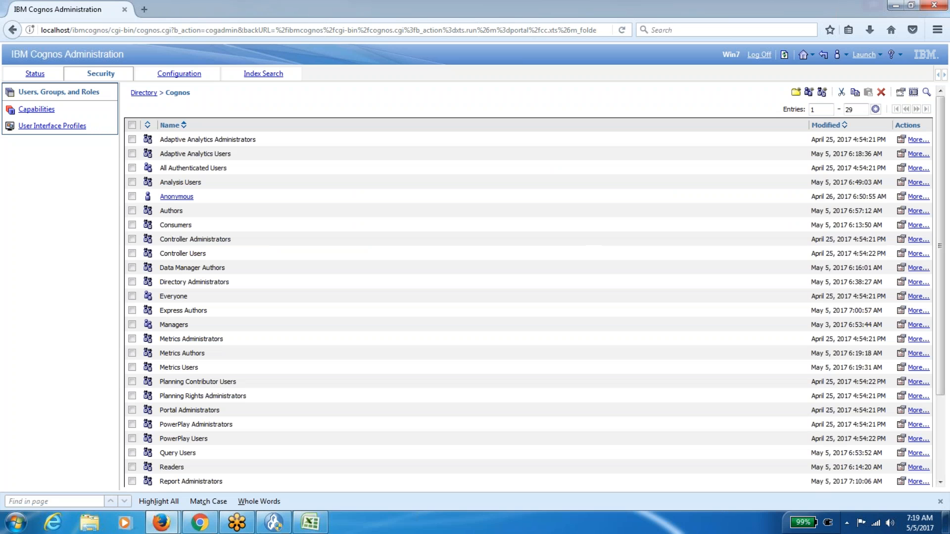
Set cells A1:B1 (Server Administrators) in the Excel role list to No Fill, then return to Cognos.
{"action": "left_click", "coordinate": [311, 522]}
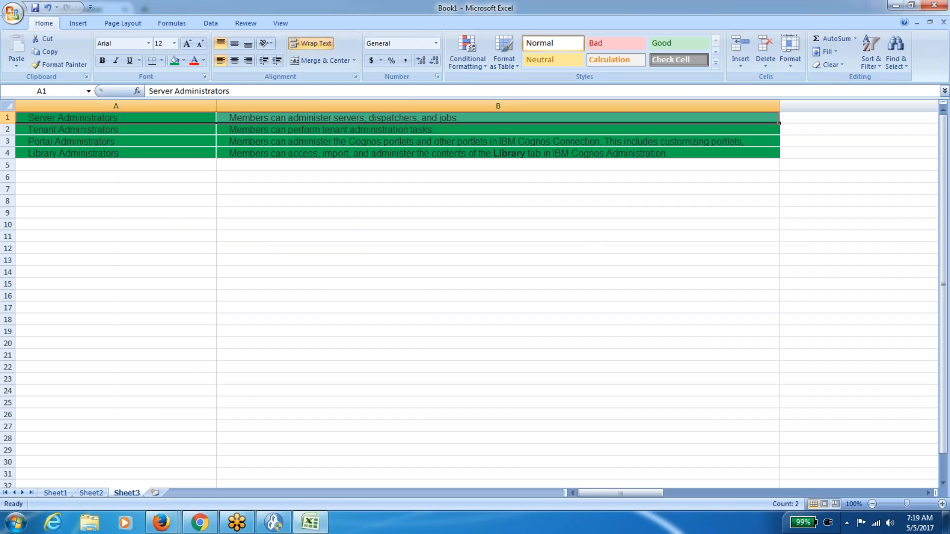
{"action": "key", "text": "Right"}
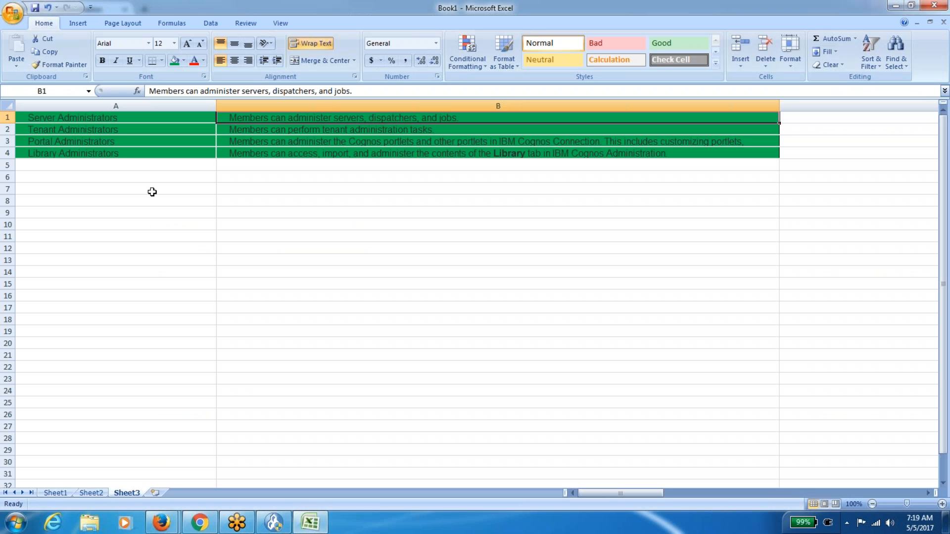
{"action": "key", "text": "Left"}
{"action": "key", "text": "shift+Right"}
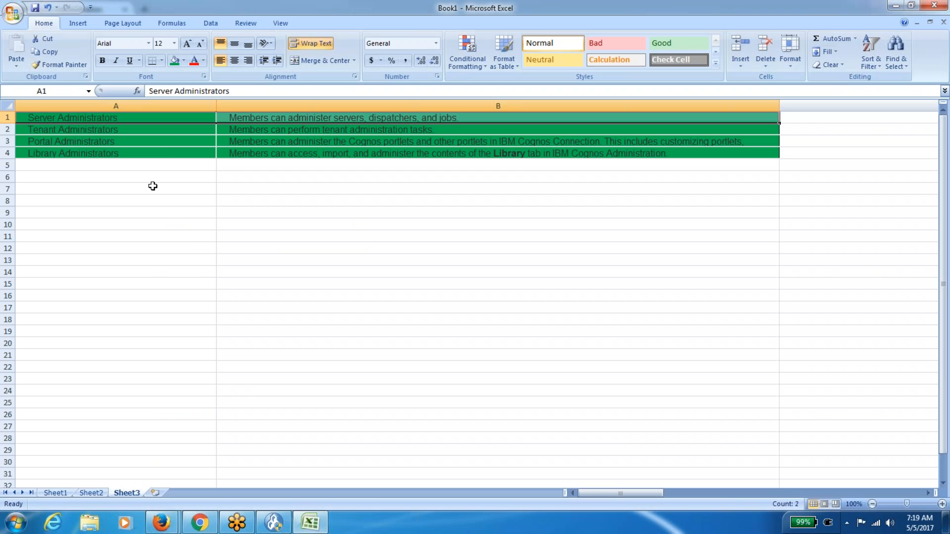
{"action": "left_click", "coordinate": [184, 61]}
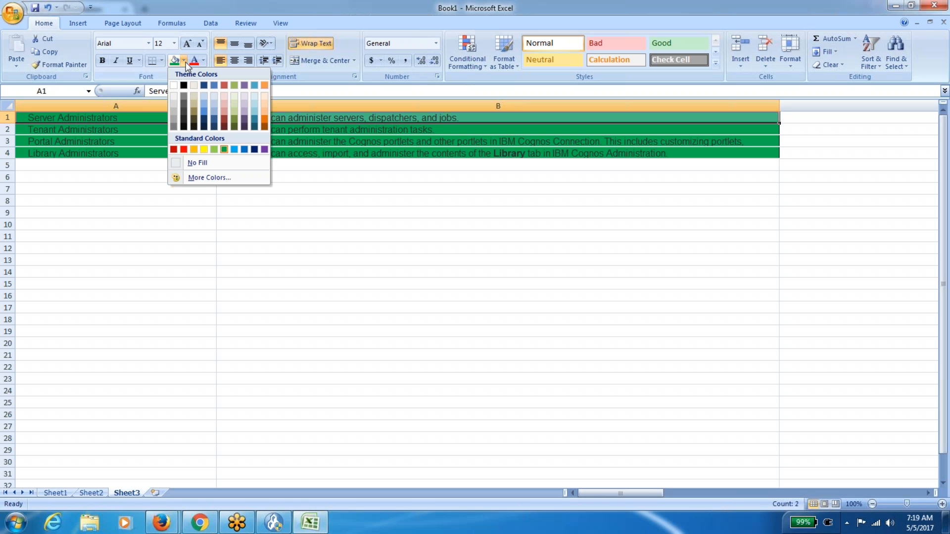
{"action": "left_click", "coordinate": [198, 162]}
{"action": "left_click", "coordinate": [143, 128]}
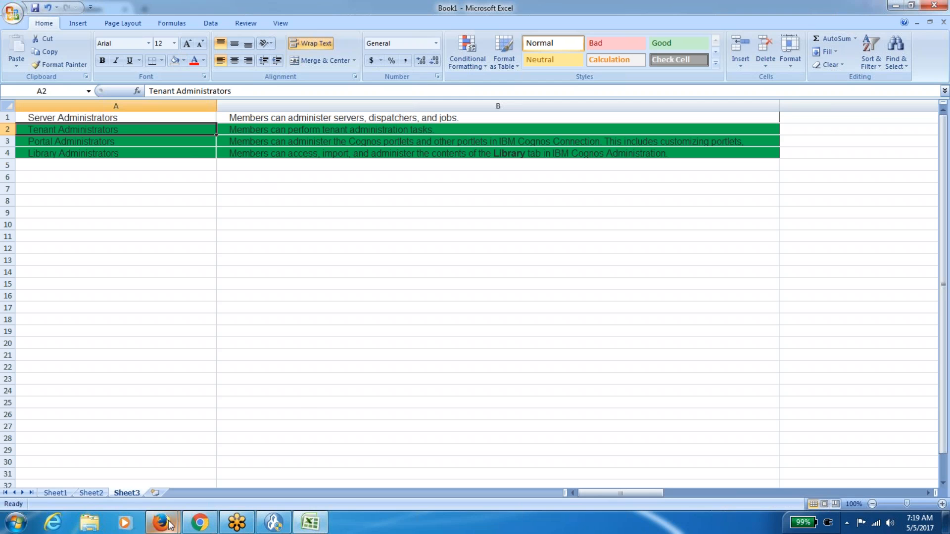
{"action": "mouse_move", "coordinate": [161, 522]}
{"action": "left_click", "coordinate": [119, 471]}
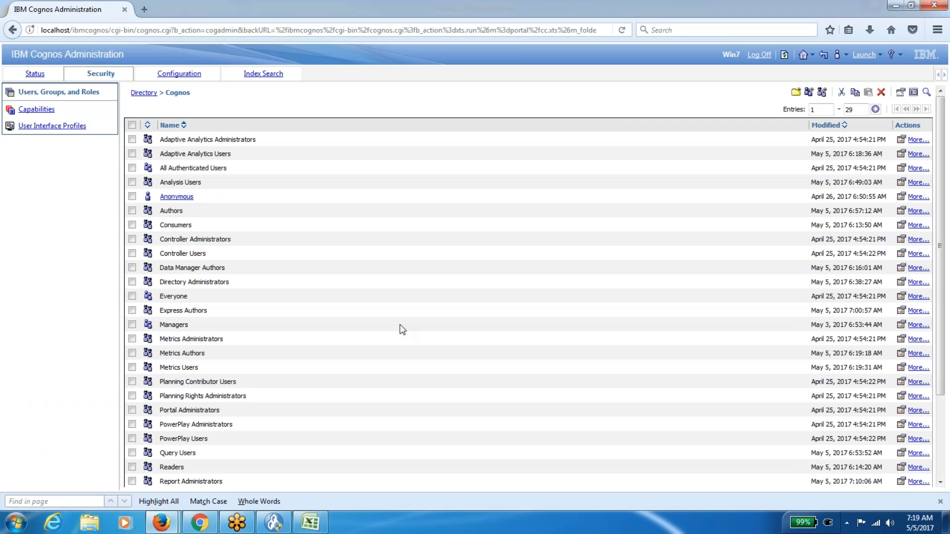
Go up to the Directory page with the Cognos and NTLM namespaces, then switch to Excel.
{"action": "scroll", "coordinate": [400, 324], "scroll_direction": "down", "scroll_amount": 4}
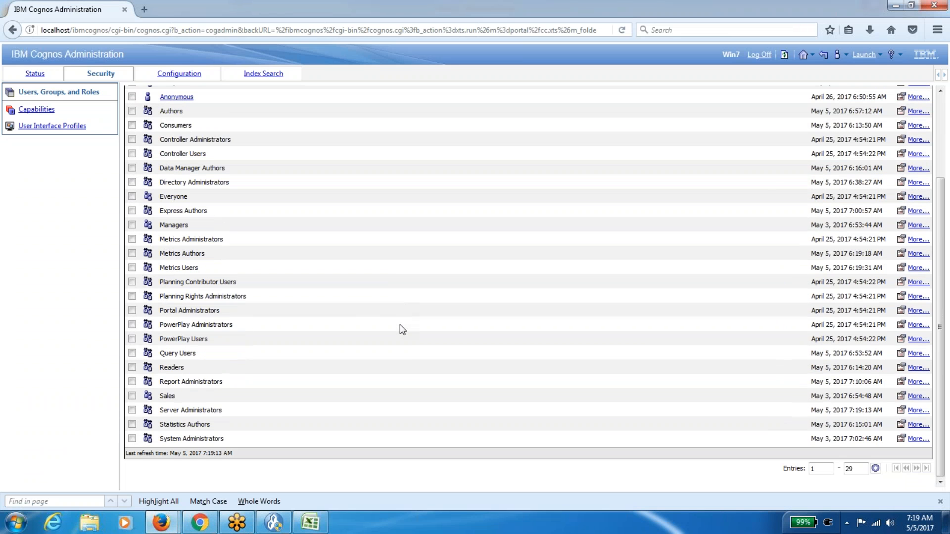
{"action": "scroll", "coordinate": [399, 325], "scroll_direction": "up", "scroll_amount": 5}
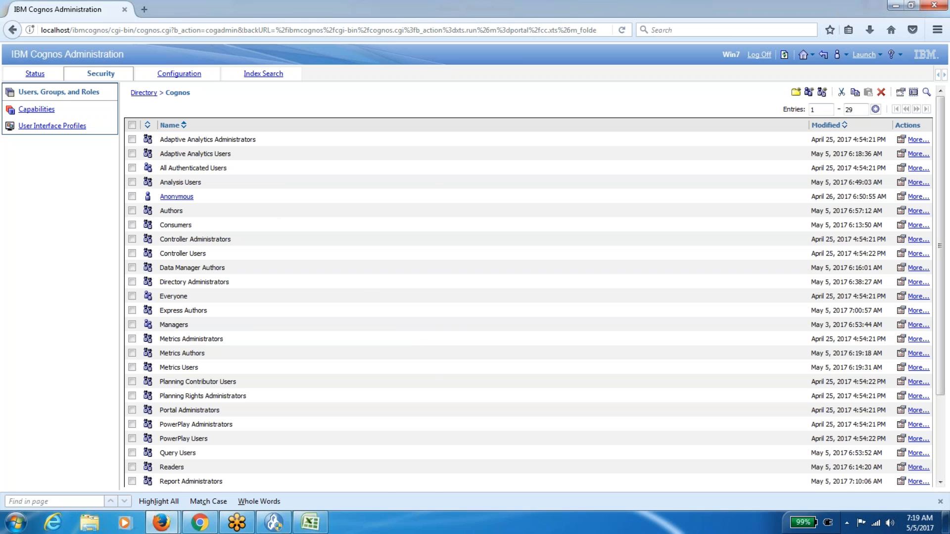
{"action": "left_click", "coordinate": [144, 93]}
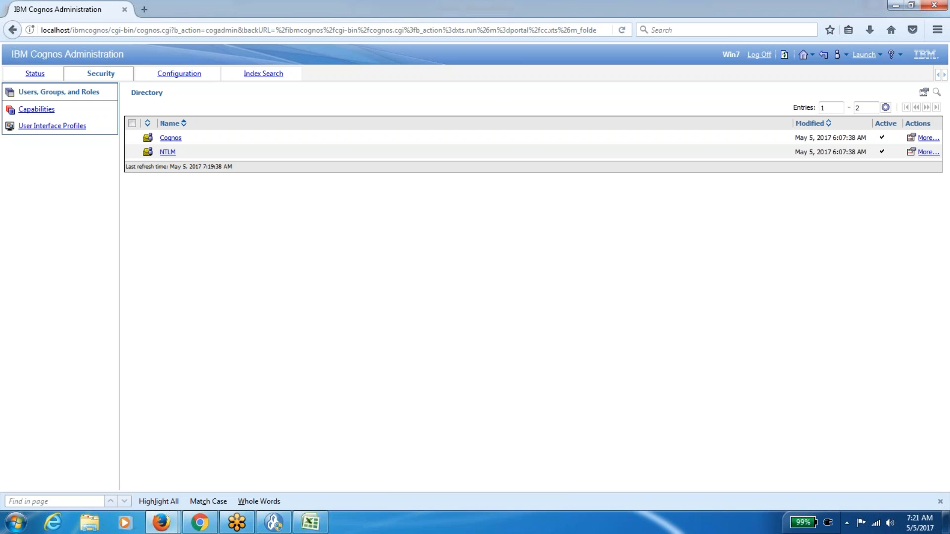
{"action": "left_click", "coordinate": [311, 521]}
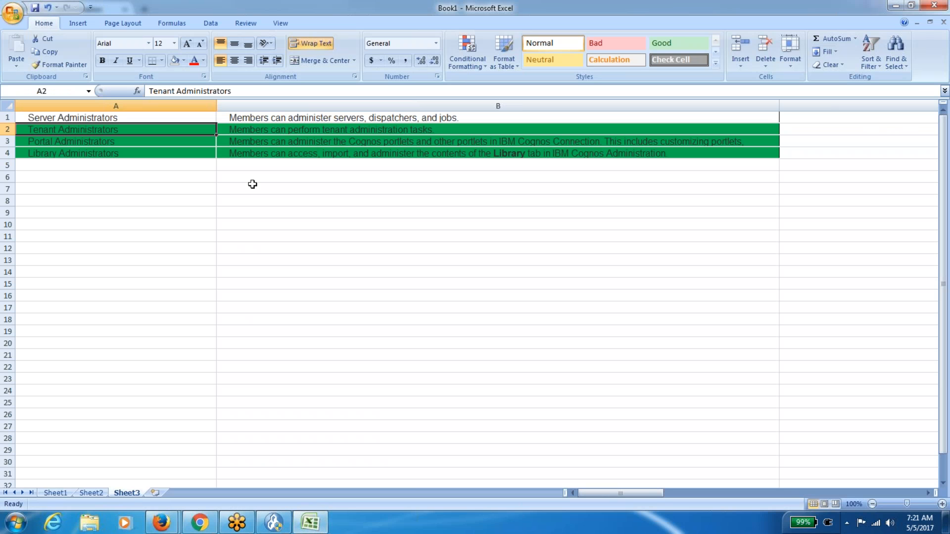
Remove the green fill from the Tenant Administrators row, then bring the Excel list back in front.
{"action": "key", "text": "shift+Right"}
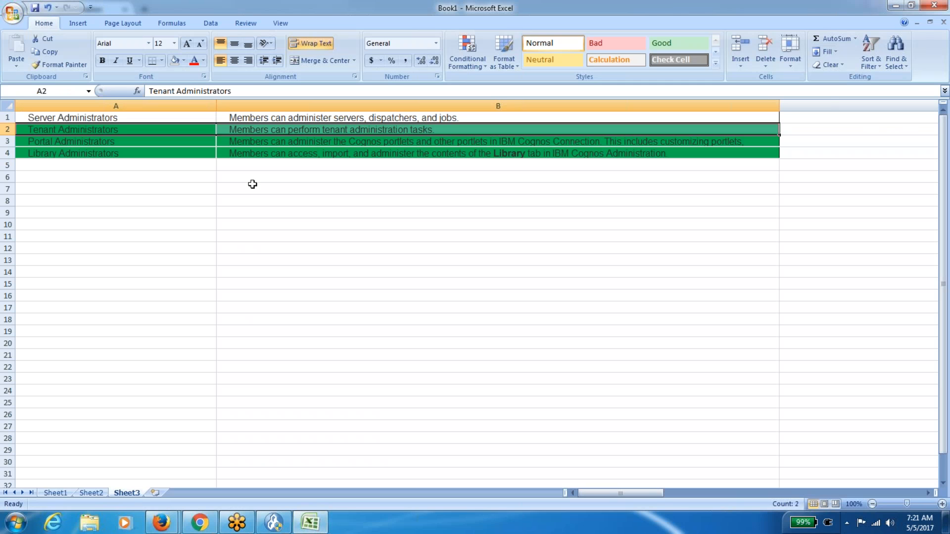
{"action": "left_click", "coordinate": [179, 64]}
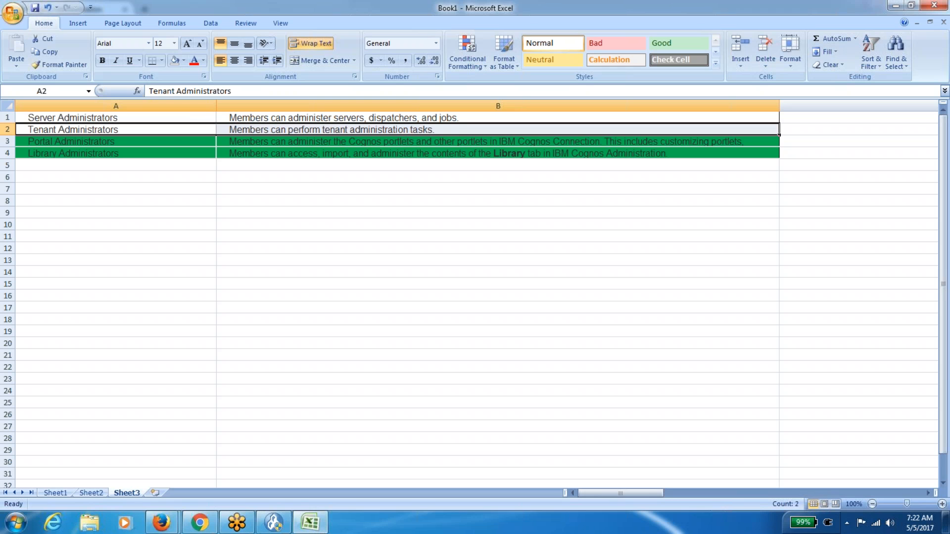
{"action": "left_click", "coordinate": [173, 523]}
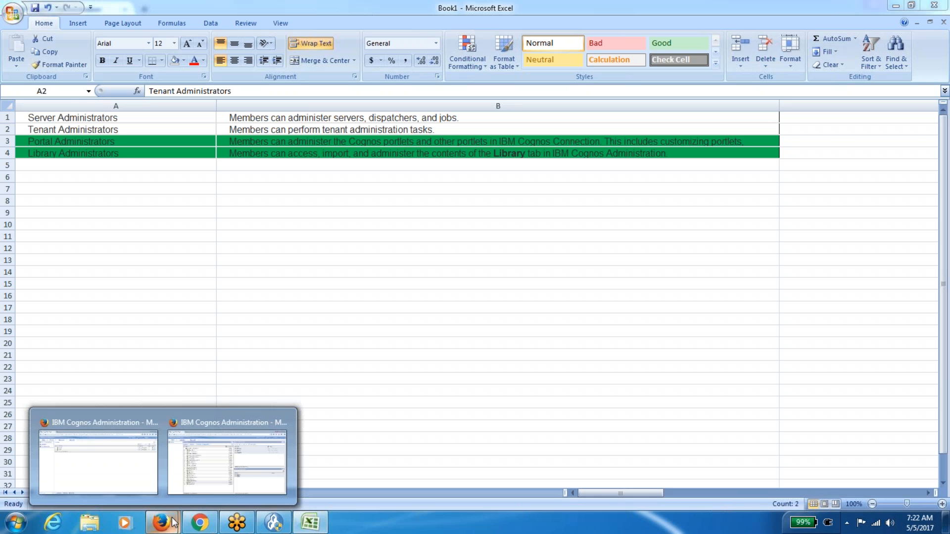
{"action": "left_click", "coordinate": [132, 477]}
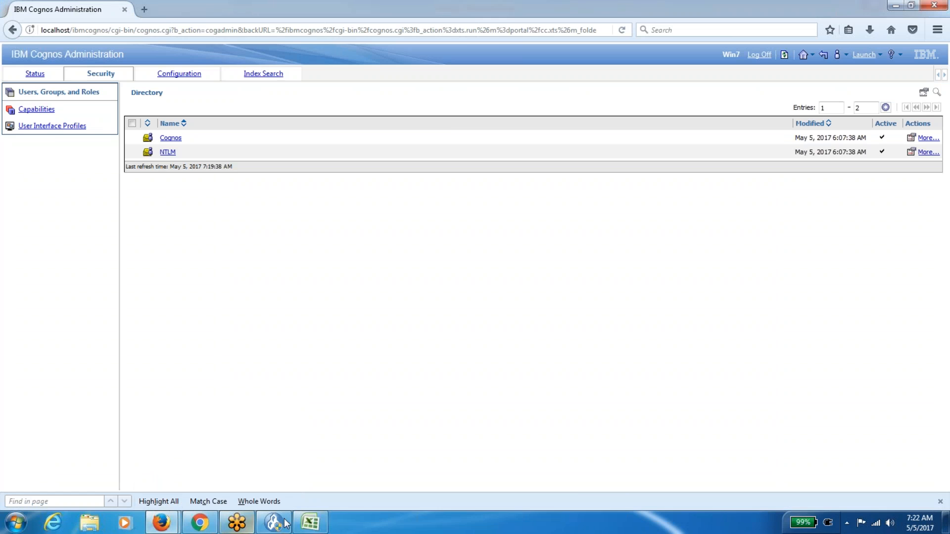
{"action": "left_click", "coordinate": [311, 522]}
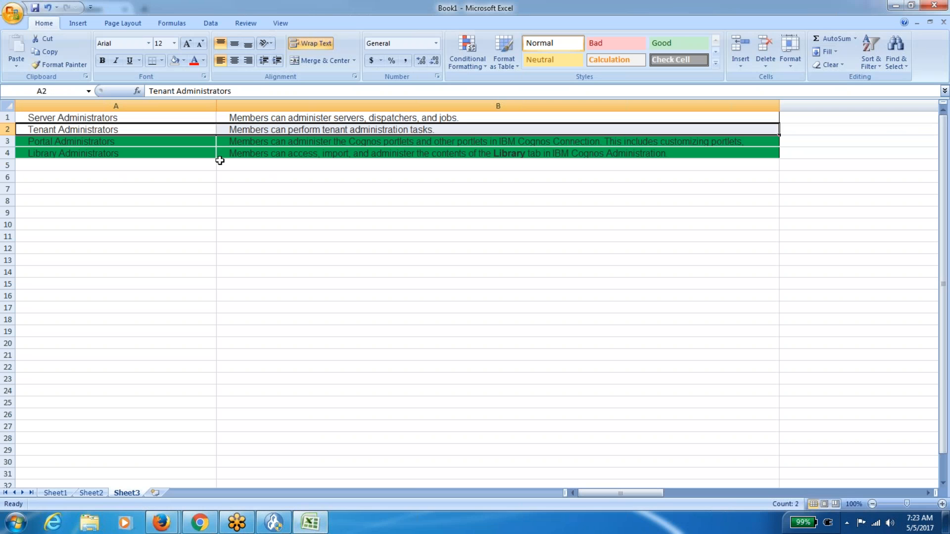
Open the Cognos namespace and scroll its 29 groups and roles down to System Administrators.
{"action": "left_click", "coordinate": [129, 140]}
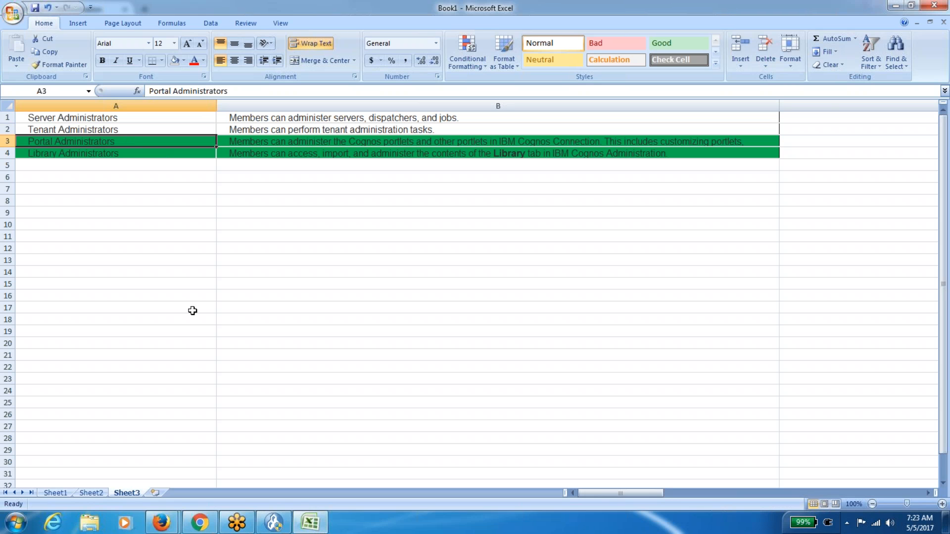
{"action": "mouse_move", "coordinate": [161, 522]}
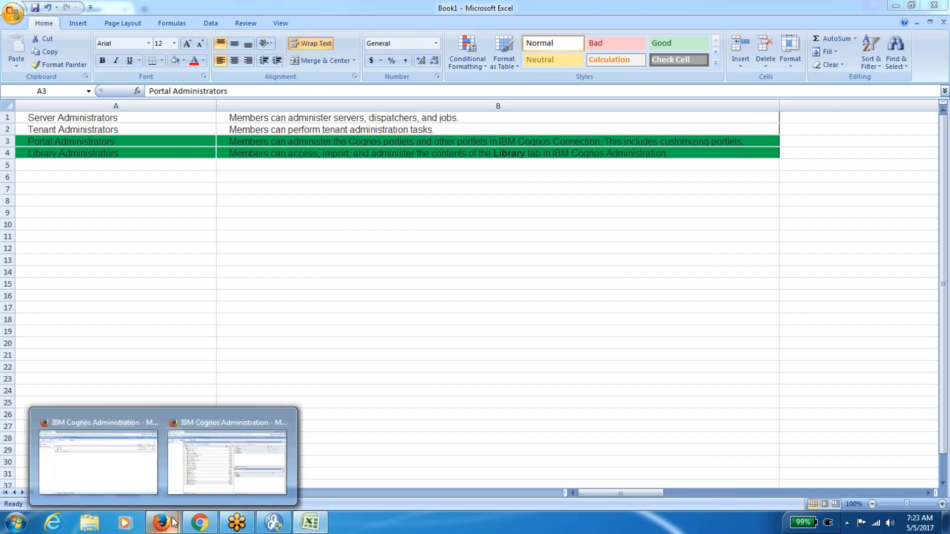
{"action": "left_click", "coordinate": [127, 470]}
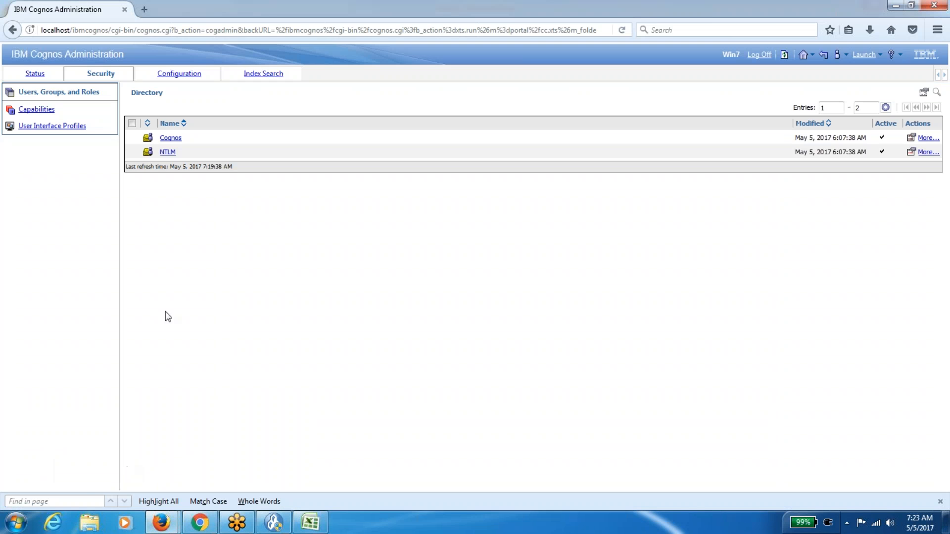
{"action": "left_click", "coordinate": [172, 139]}
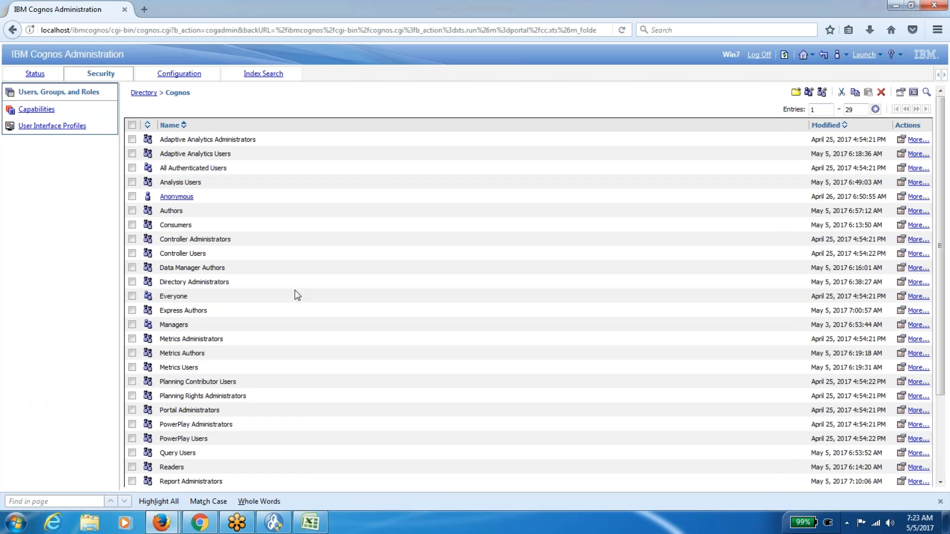
{"action": "scroll", "coordinate": [296, 295], "scroll_direction": "down", "scroll_amount": 1}
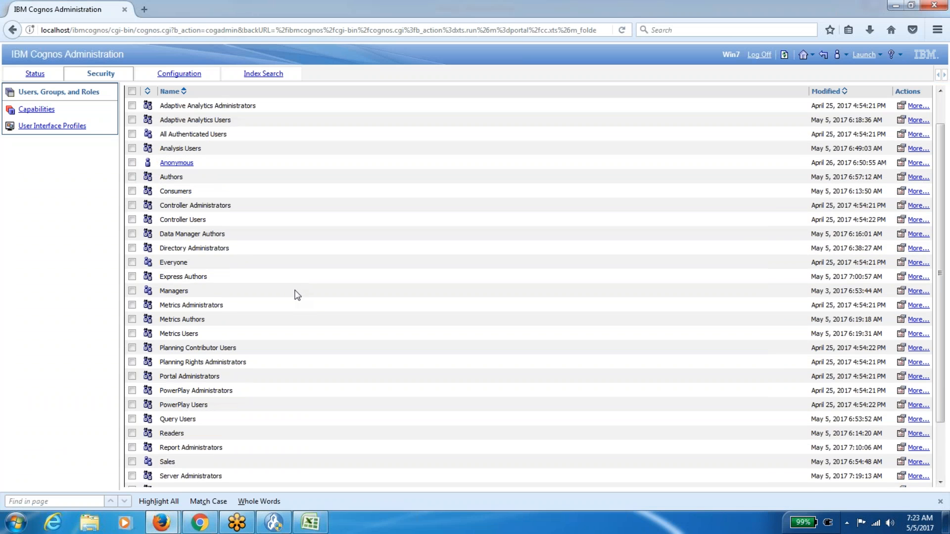
{"action": "scroll", "coordinate": [296, 295], "scroll_direction": "down", "scroll_amount": 1}
{"action": "scroll", "coordinate": [297, 296], "scroll_direction": "down", "scroll_amount": 1}
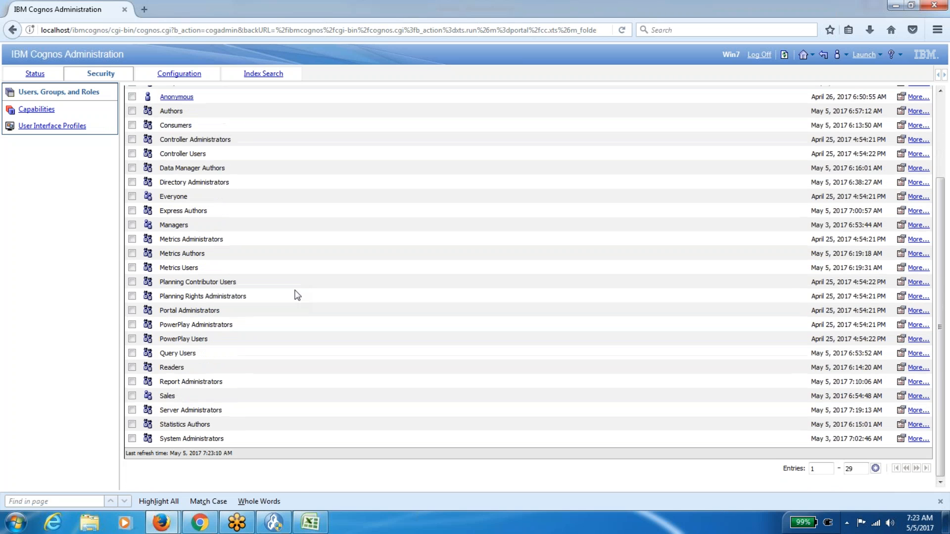
Log off the second Cognos session and return to the security window.
{"action": "mouse_move", "coordinate": [161, 522]}
{"action": "left_click", "coordinate": [239, 456]}
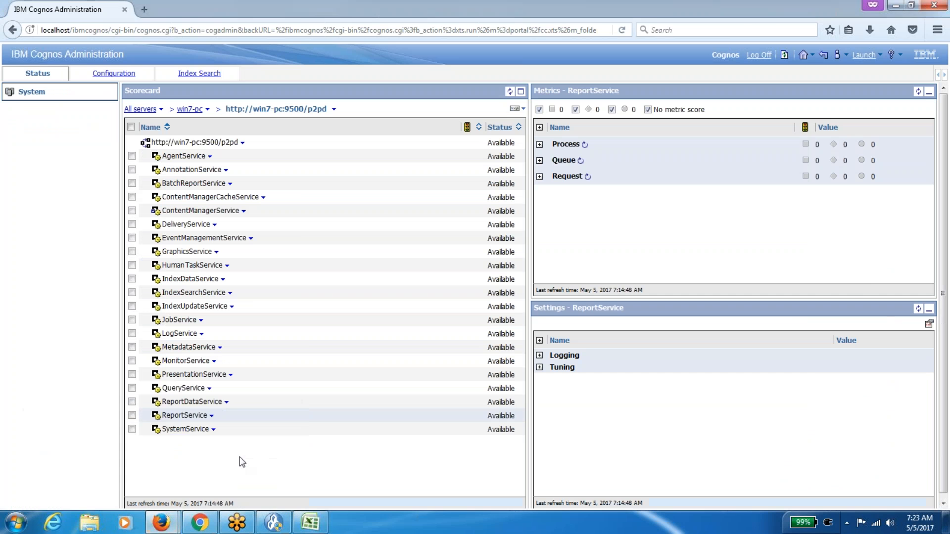
{"action": "mouse_move", "coordinate": [171, 525]}
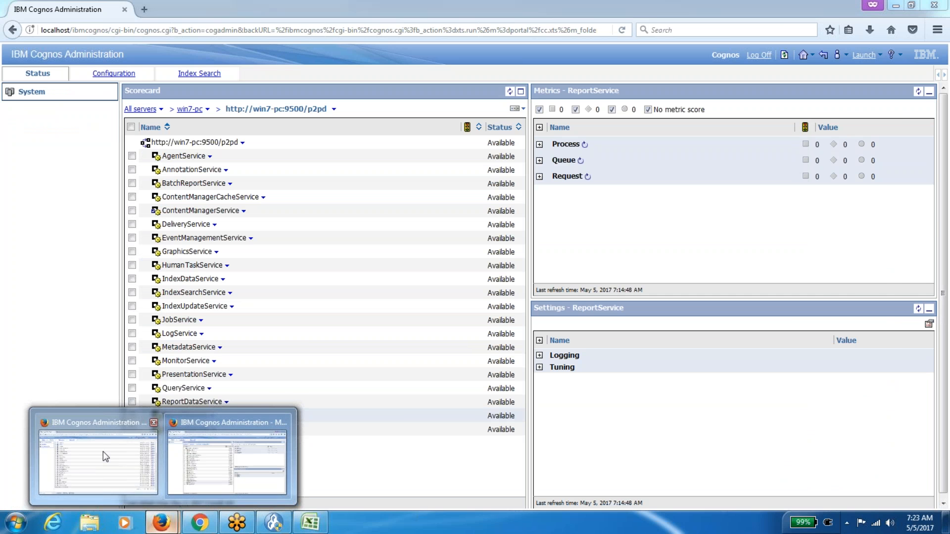
{"action": "left_click", "coordinate": [103, 451]}
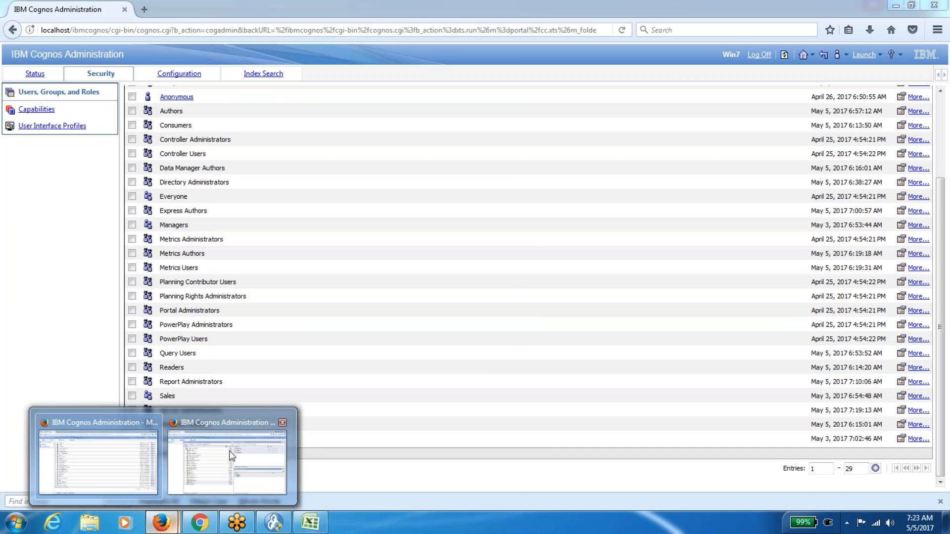
{"action": "left_click", "coordinate": [230, 408]}
{"action": "left_click", "coordinate": [759, 54]}
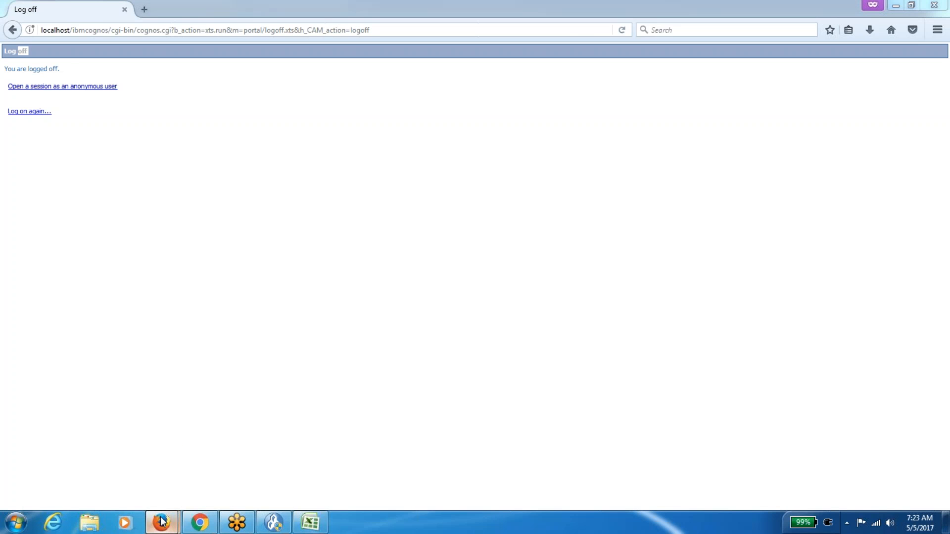
{"action": "mouse_move", "coordinate": [162, 520]}
{"action": "left_click", "coordinate": [100, 464]}
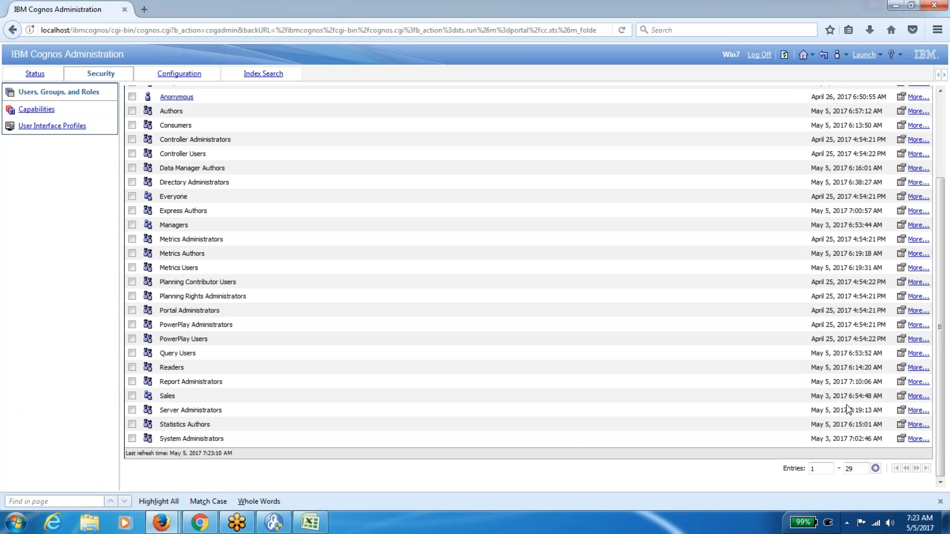
Check Server Administrators' now-empty members, then open Portal Administrators' Members tab.
{"action": "left_click", "coordinate": [900, 411]}
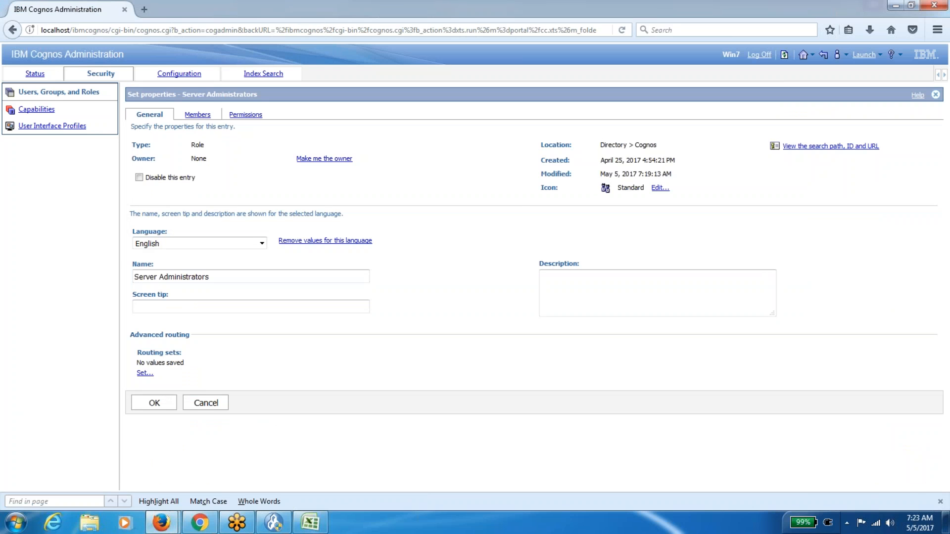
{"action": "left_click", "coordinate": [198, 115]}
{"action": "left_click", "coordinate": [206, 267]}
{"action": "scroll", "coordinate": [264, 371], "scroll_direction": "down", "scroll_amount": 3}
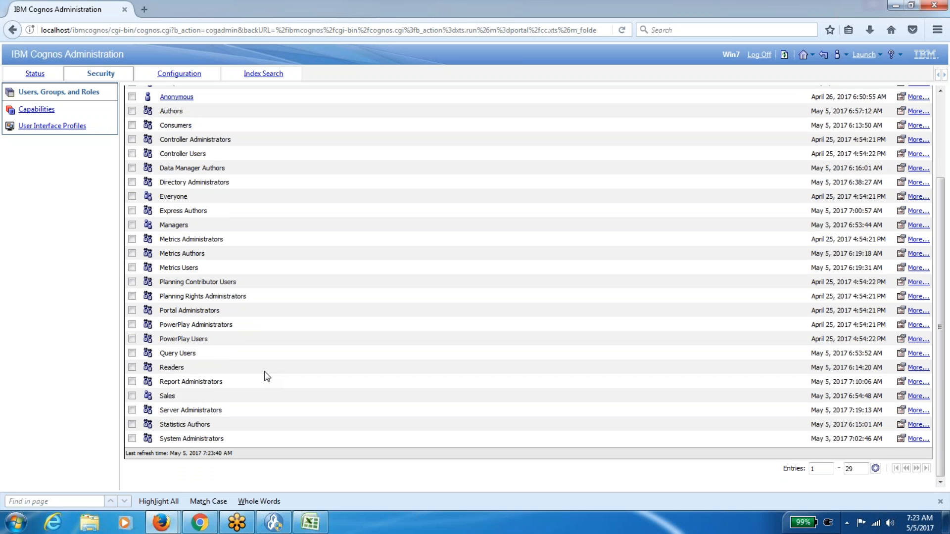
{"action": "scroll", "coordinate": [266, 376], "scroll_direction": "up", "scroll_amount": 3}
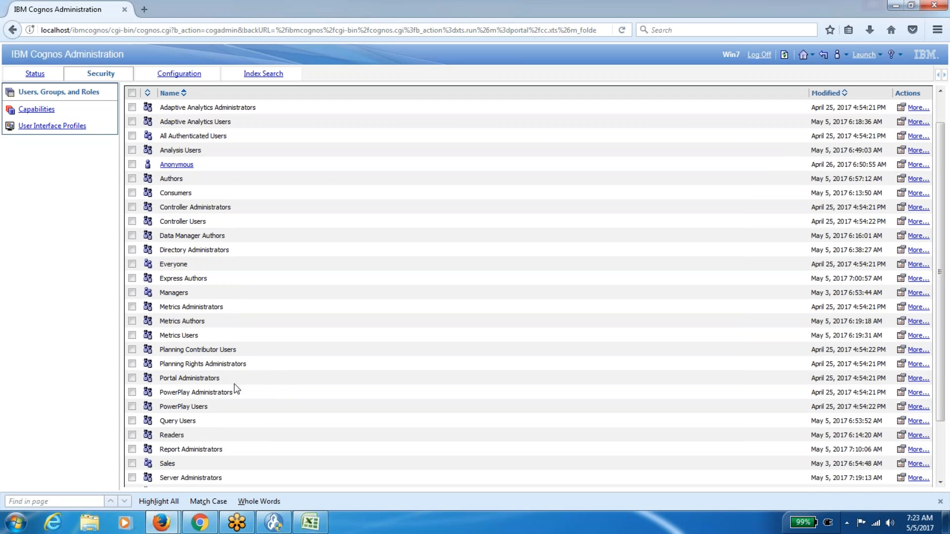
{"action": "left_click", "coordinate": [900, 378]}
{"action": "left_click", "coordinate": [201, 115]}
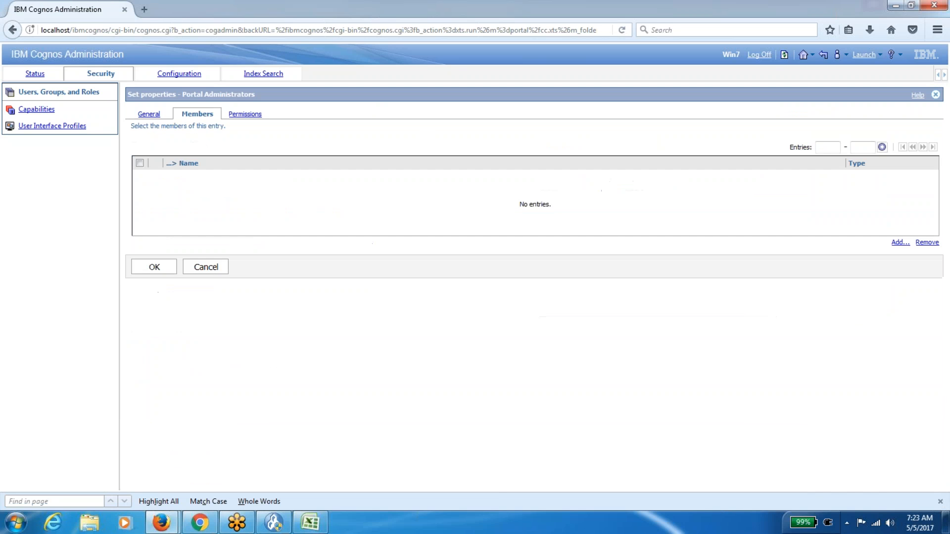
Add a user from the NTLM namespace to Portal Administrators' members, save with OK and refresh.
{"action": "left_click", "coordinate": [317, 527]}
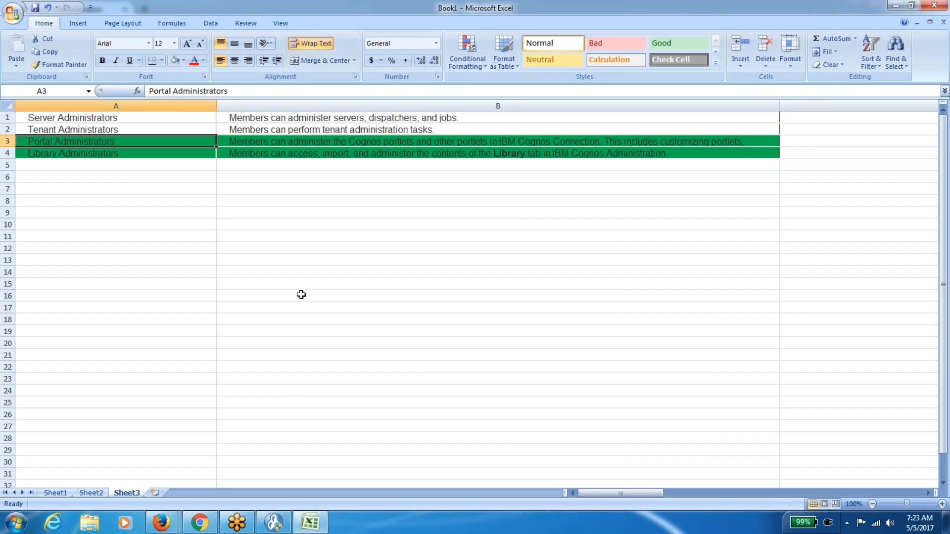
{"action": "key", "text": "alt+Tab"}
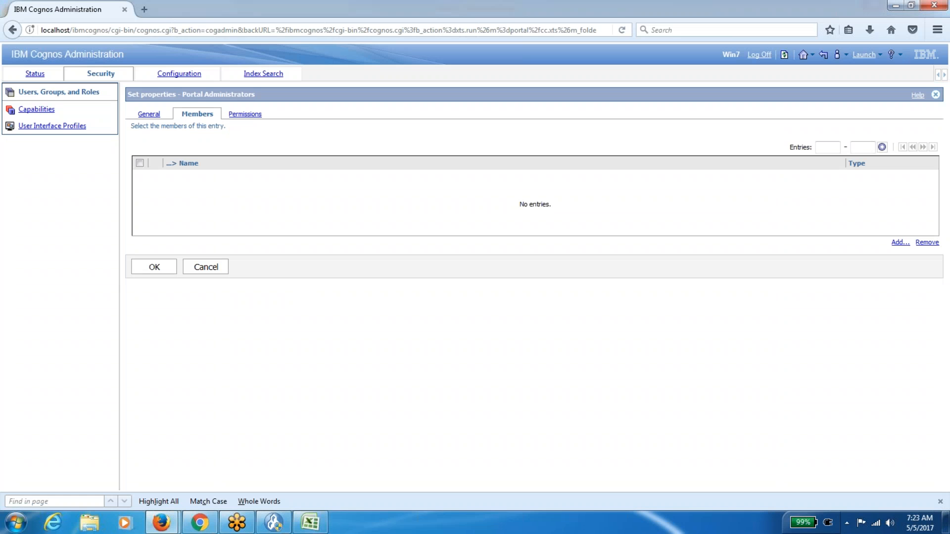
{"action": "left_click", "coordinate": [900, 242]}
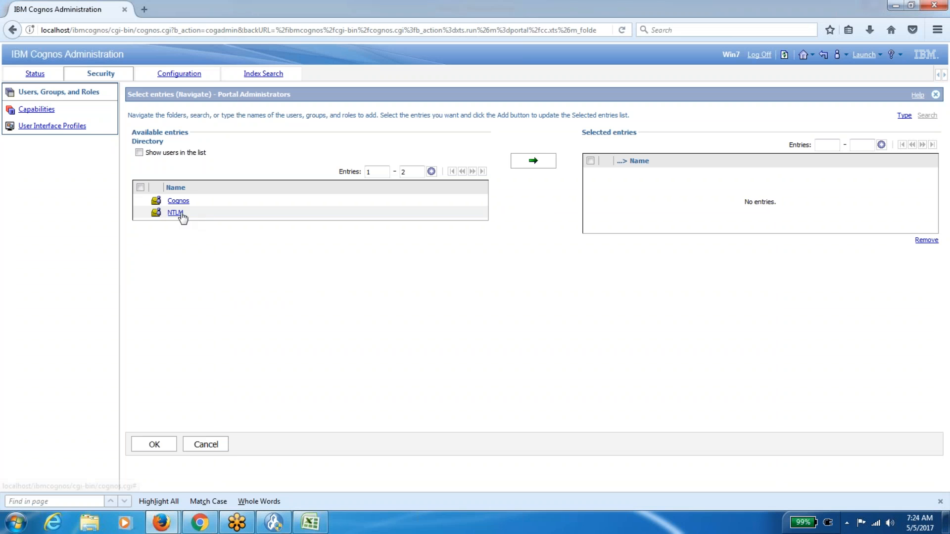
{"action": "left_click", "coordinate": [179, 213]}
{"action": "left_click", "coordinate": [139, 152]}
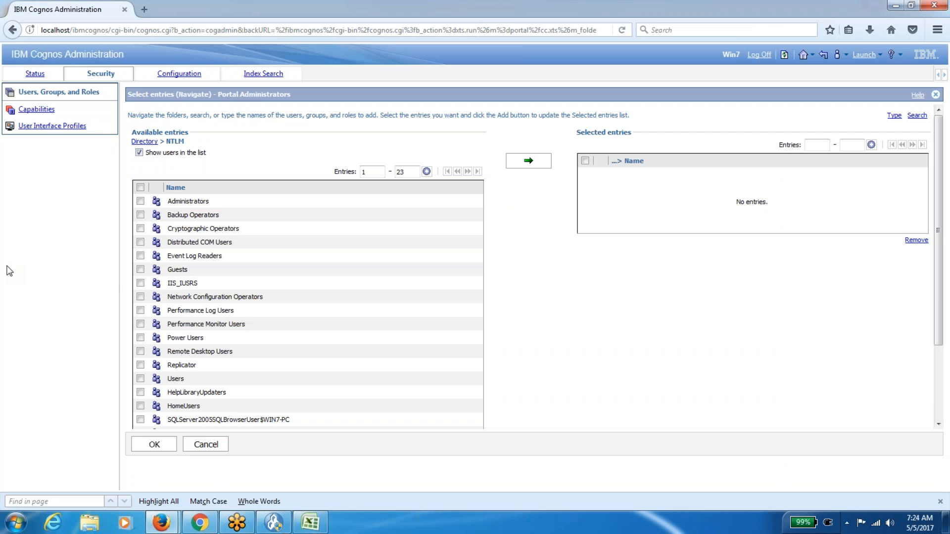
{"action": "scroll", "coordinate": [561, 316], "scroll_direction": "down", "scroll_amount": 3}
{"action": "left_click", "coordinate": [140, 370]}
{"action": "scroll", "coordinate": [520, 338], "scroll_direction": "up", "scroll_amount": 3}
{"action": "left_click", "coordinate": [536, 167]}
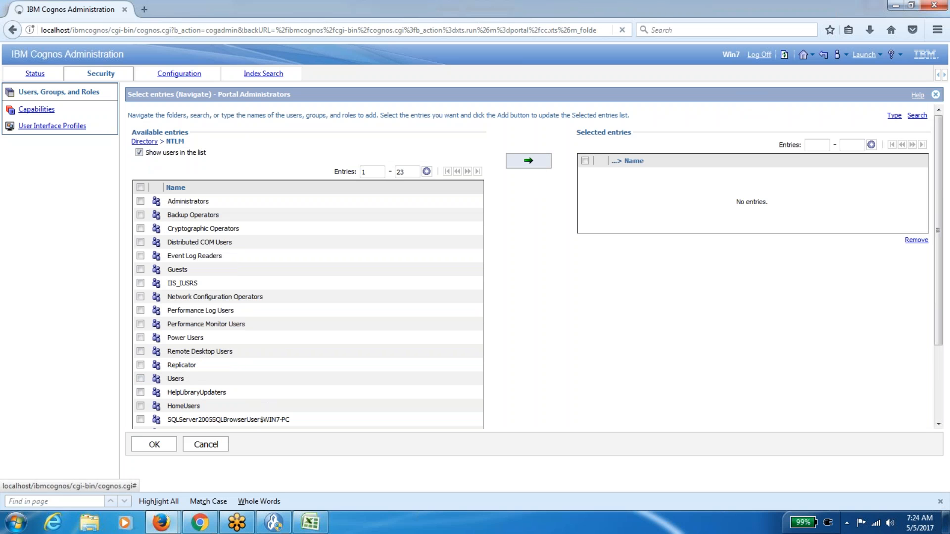
{"action": "left_click", "coordinate": [144, 445]}
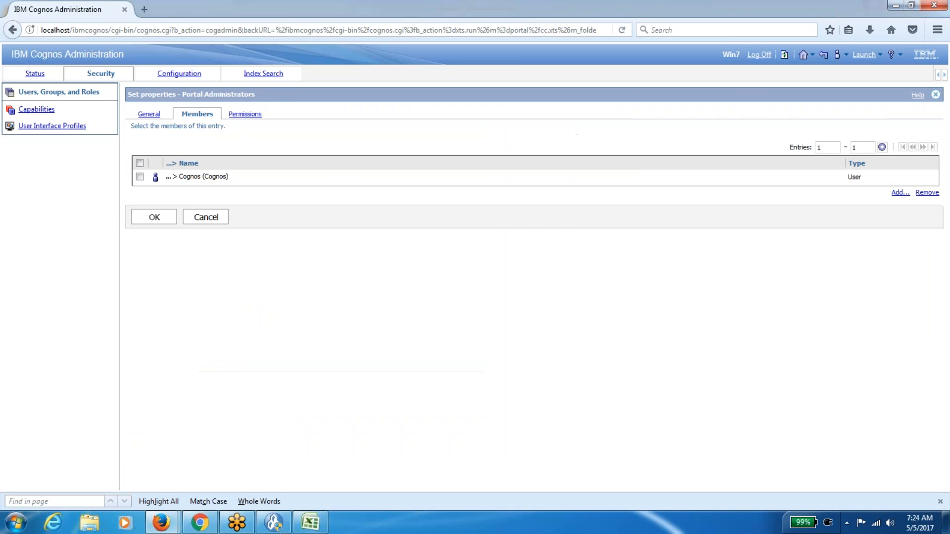
{"action": "left_click", "coordinate": [154, 217]}
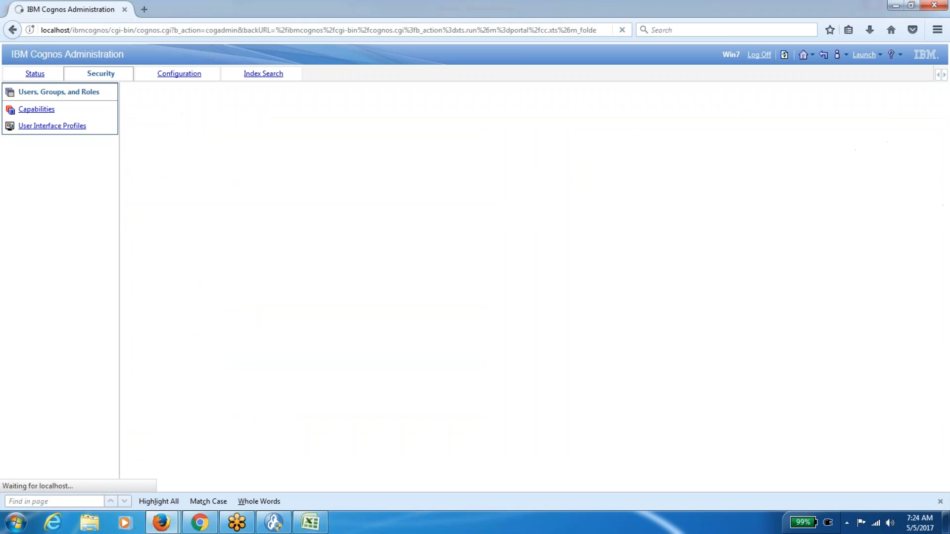
{"action": "left_click", "coordinate": [784, 55]}
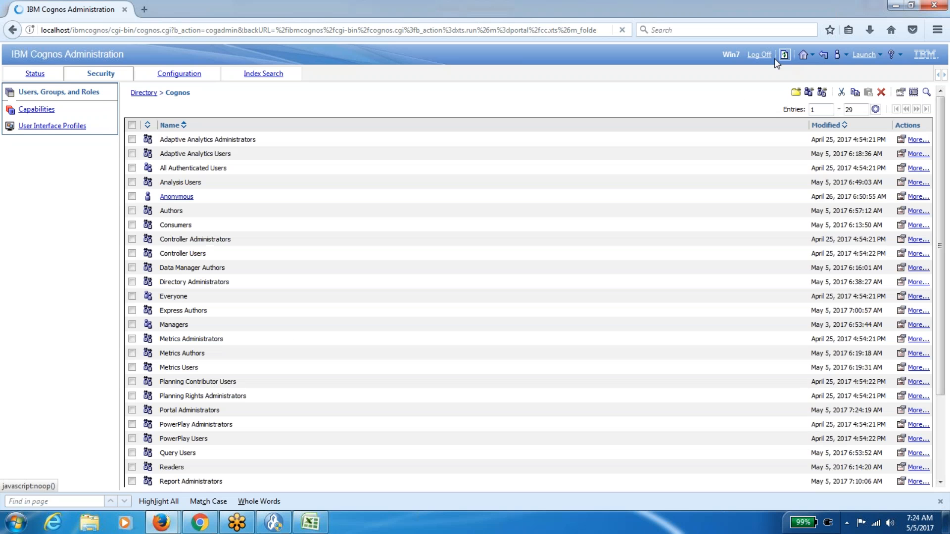
In the logged-off second window, attempt to log on with the test account's user ID and password.
{"action": "mouse_move", "coordinate": [161, 522]}
{"action": "left_click", "coordinate": [215, 475]}
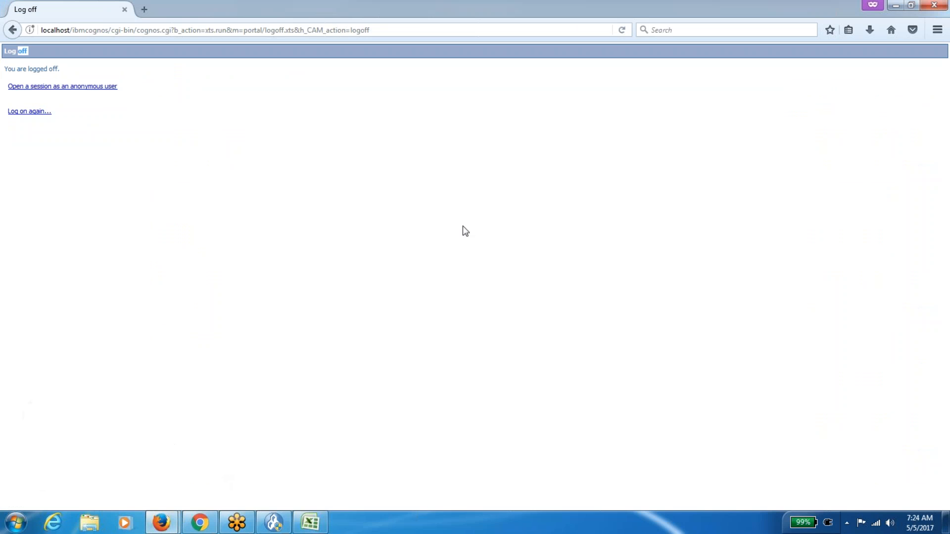
{"action": "left_click", "coordinate": [30, 111]}
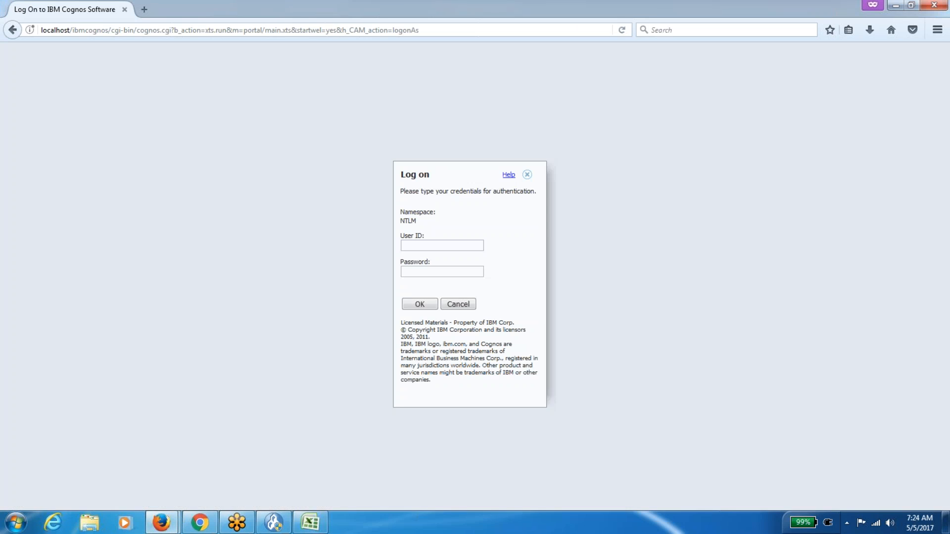
{"action": "left_click", "coordinate": [422, 244]}
{"action": "type", "text": "cognos"}
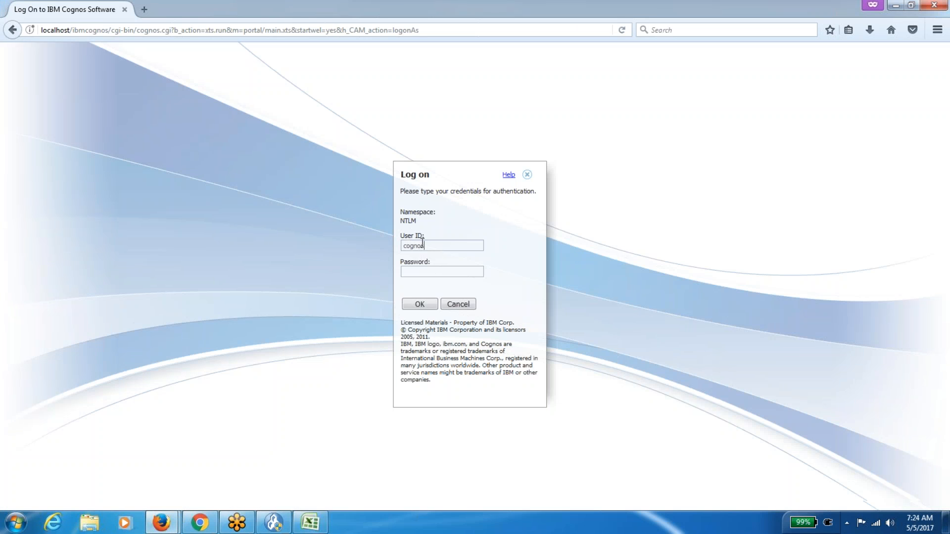
{"action": "key", "text": "Tab"}
{"action": "type", "text": "••••••"}
{"action": "left_click", "coordinate": [425, 305]}
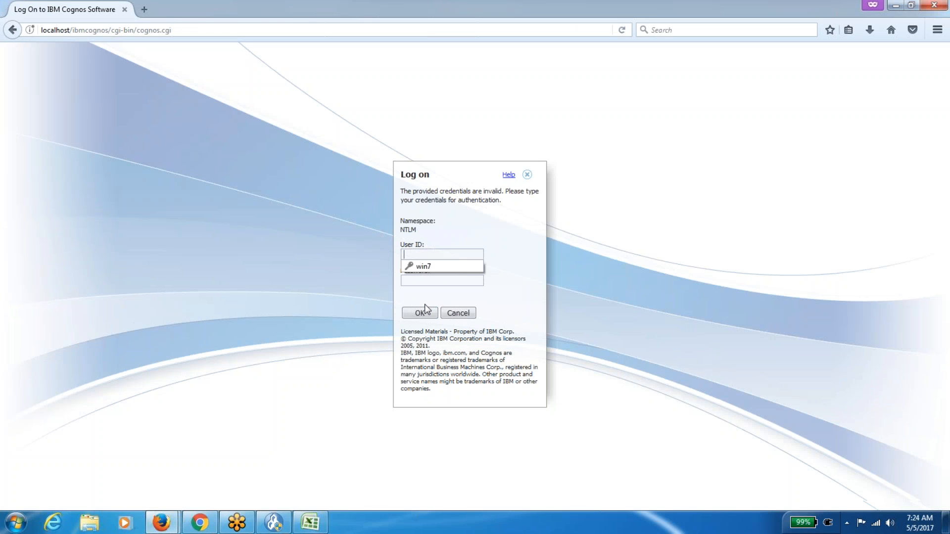
Re-enter the user ID and password after the failed log-on, then open My home.
{"action": "left_click", "coordinate": [425, 254]}
{"action": "type", "text": "cognos"}
{"action": "key", "text": "Tab"}
{"action": "type", "text": "•••"}
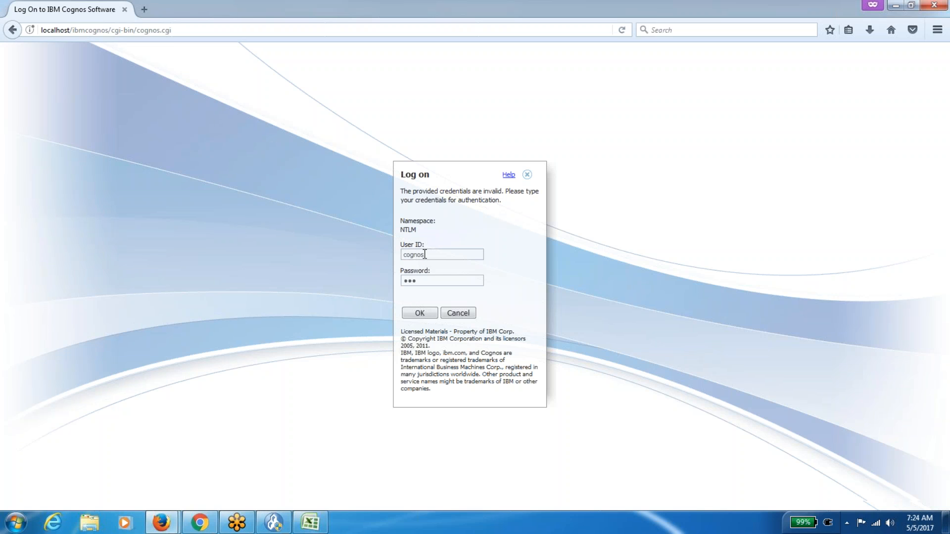
{"action": "type", "text": "••••"}
{"action": "left_click", "coordinate": [420, 313]}
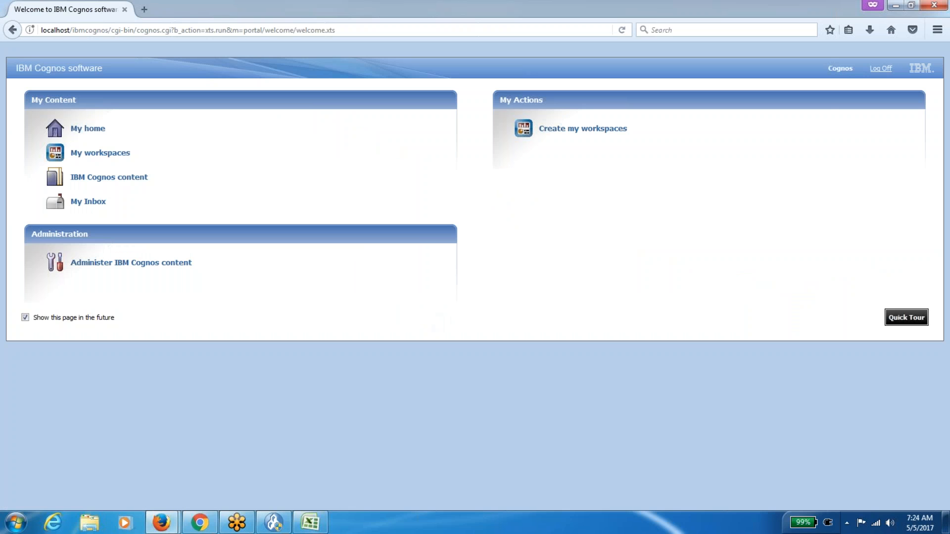
{"action": "left_click", "coordinate": [213, 136]}
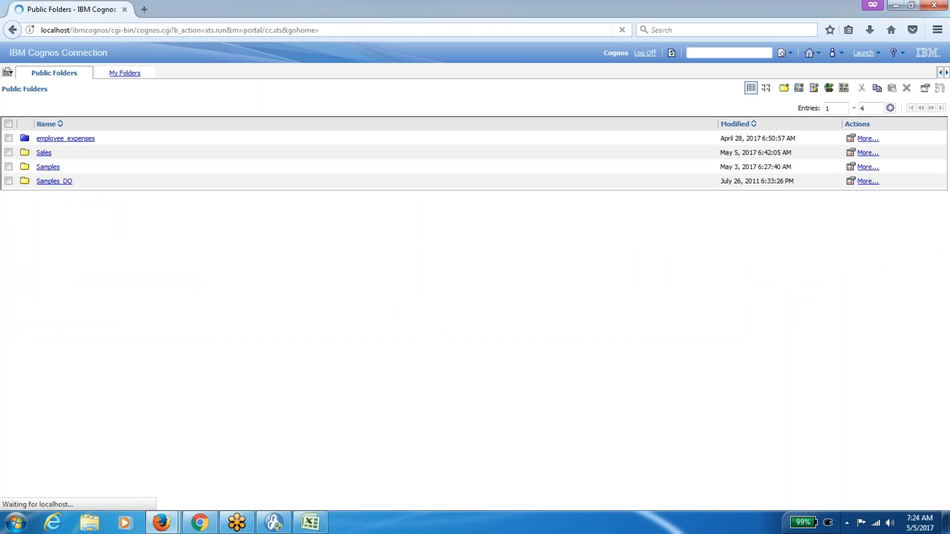
Launch IBM Cognos Administration and flip between Portlets and Styles, ending on the six styles.
{"action": "left_click", "coordinate": [874, 58]}
{"action": "left_click", "coordinate": [853, 82]}
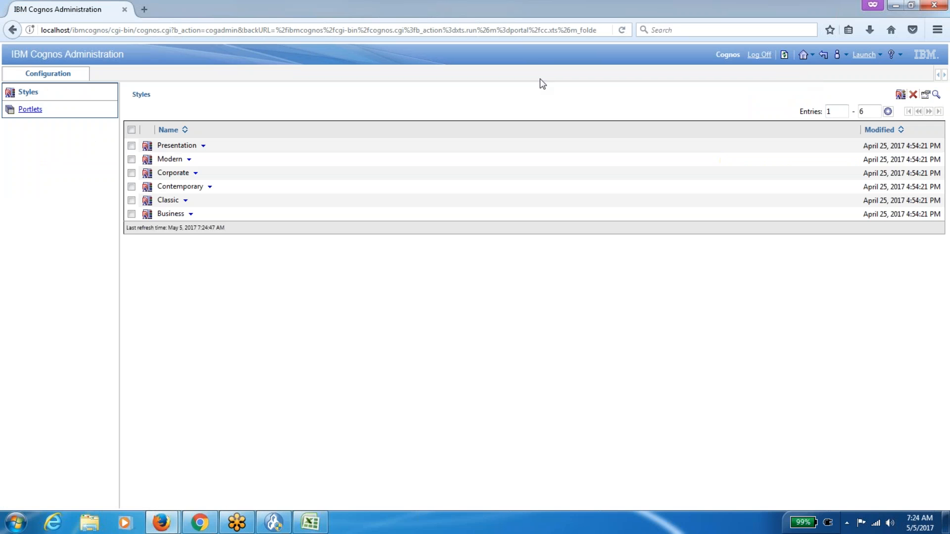
{"action": "left_click", "coordinate": [30, 110]}
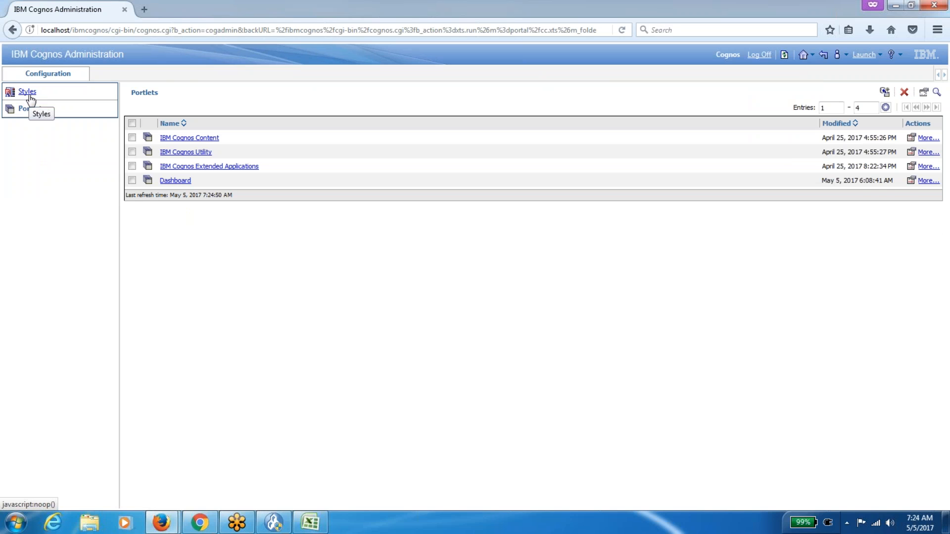
{"action": "left_click", "coordinate": [28, 93]}
{"action": "left_click", "coordinate": [34, 111]}
{"action": "left_click", "coordinate": [29, 93]}
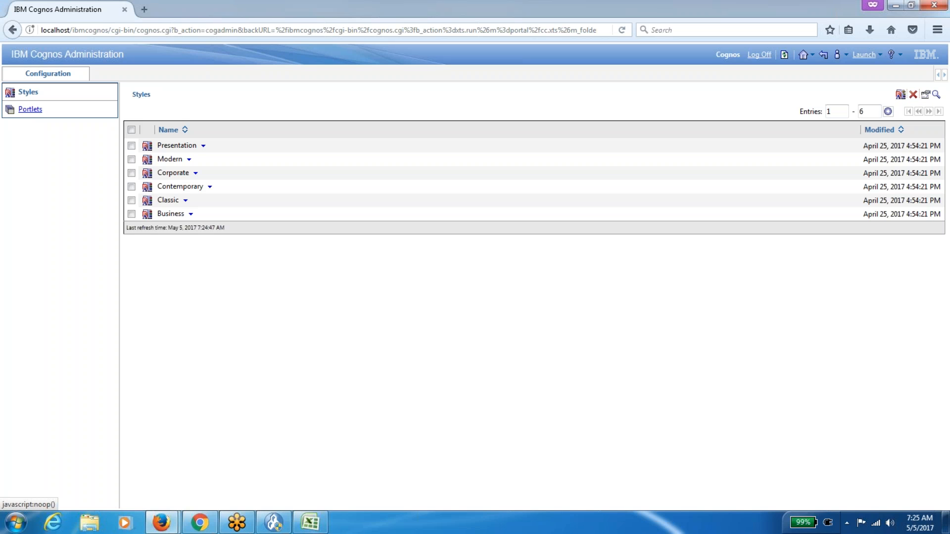
Load the localhost Cognos Connection page in a new private tab.
{"action": "left_click", "coordinate": [156, 9]}
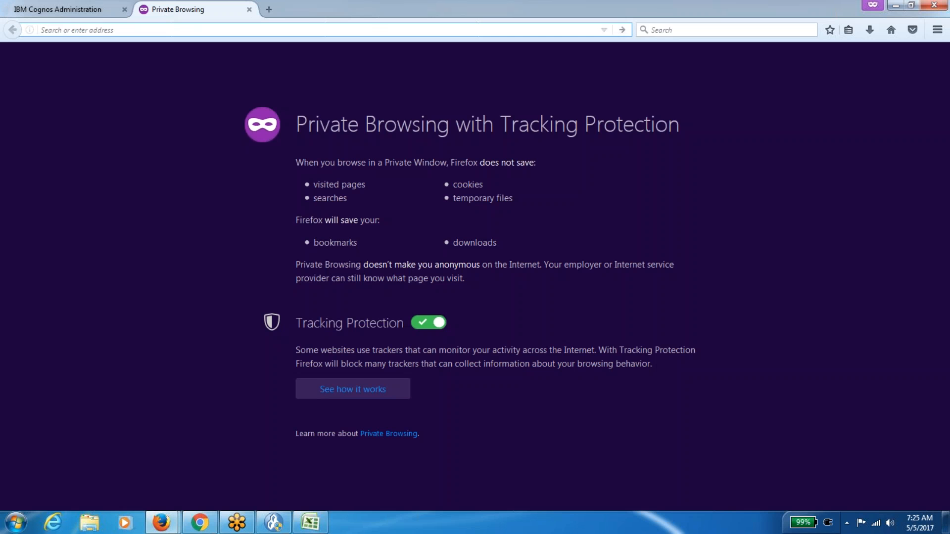
{"action": "type", "text": "localhost/"}
{"action": "key", "text": "Down"}
{"action": "key", "text": "Return"}
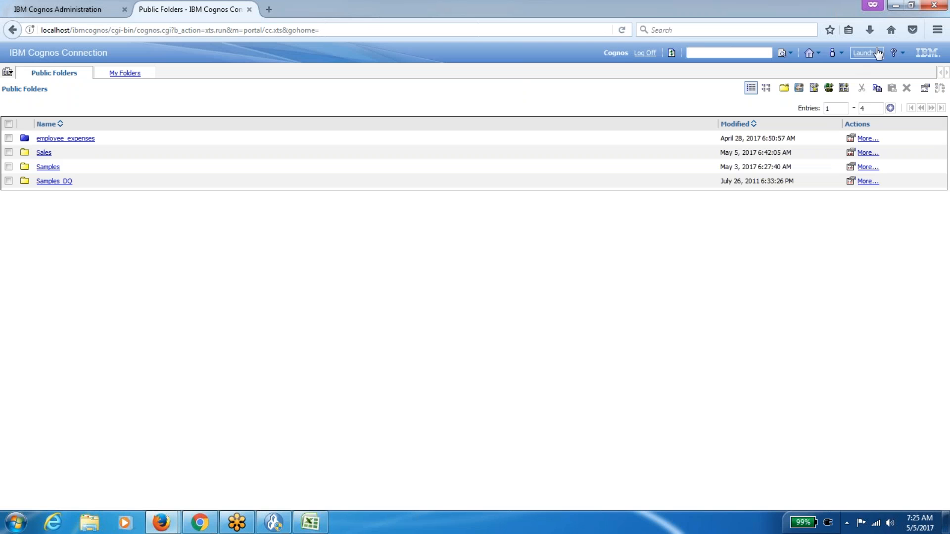
Check the six Style choices in My Preferences, then return to the administration tab.
{"action": "left_click", "coordinate": [877, 54]}
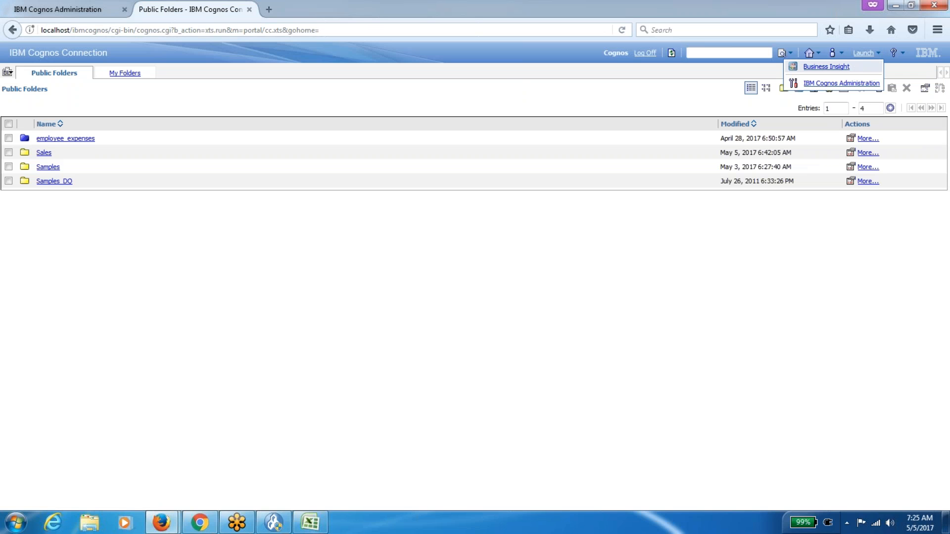
{"action": "left_click", "coordinate": [834, 53]}
{"action": "left_click", "coordinate": [855, 89]}
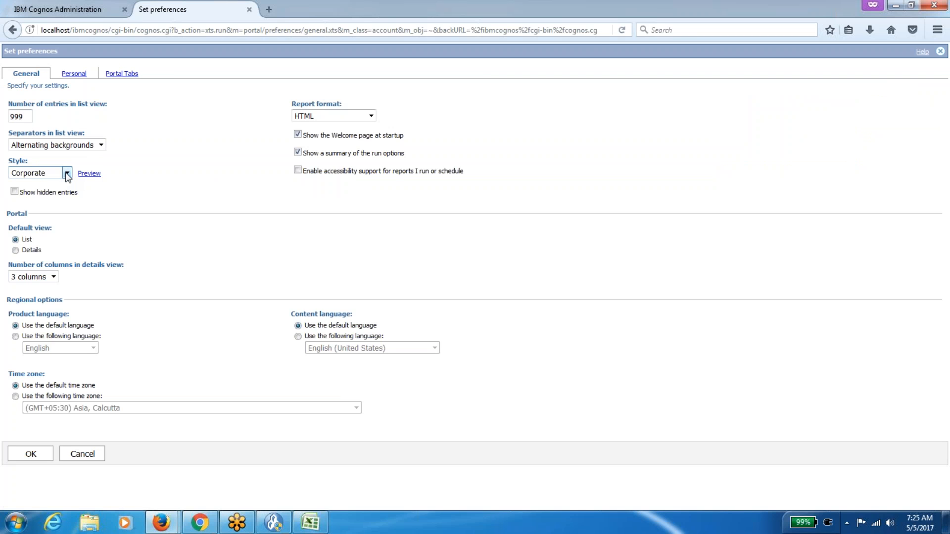
{"action": "left_click", "coordinate": [67, 173]}
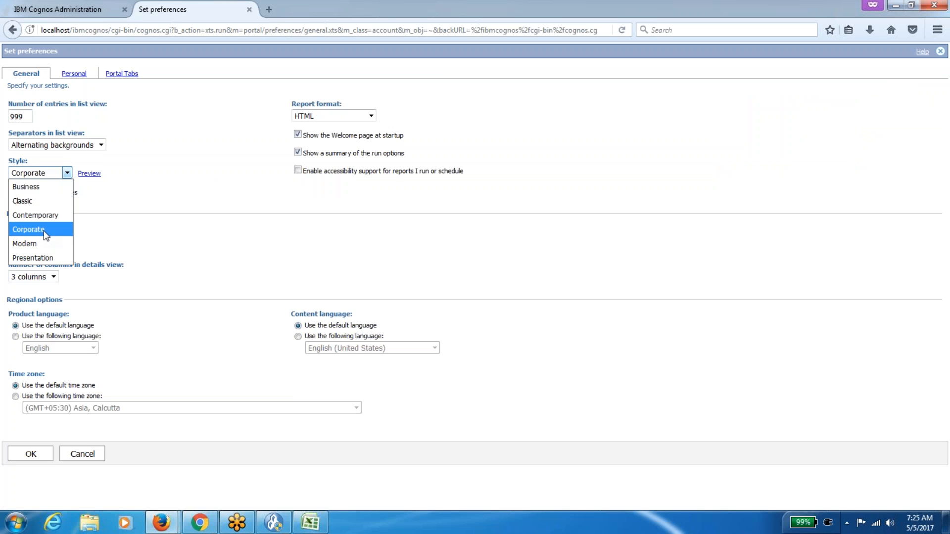
{"action": "left_click", "coordinate": [84, 10]}
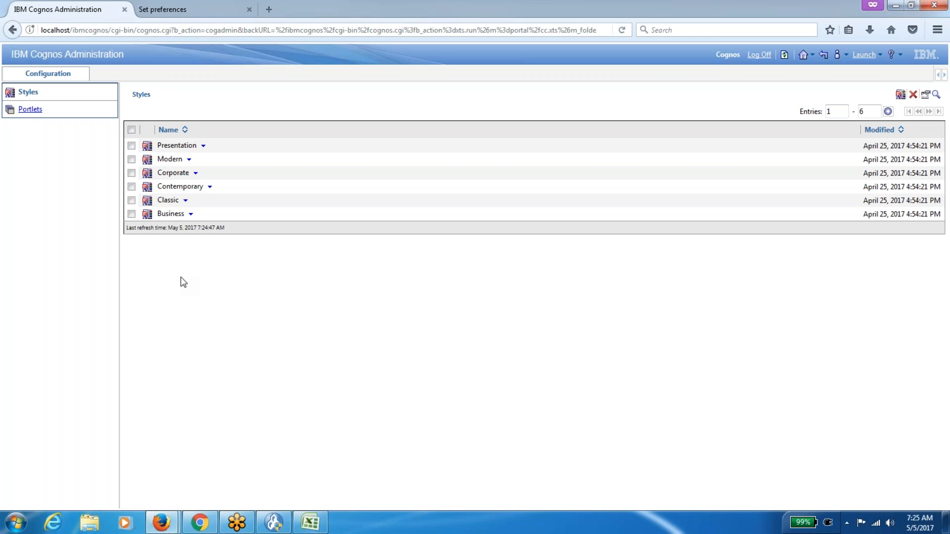
List the four portlets, then bring the Excel administrator role list to the front.
{"action": "left_click", "coordinate": [37, 111]}
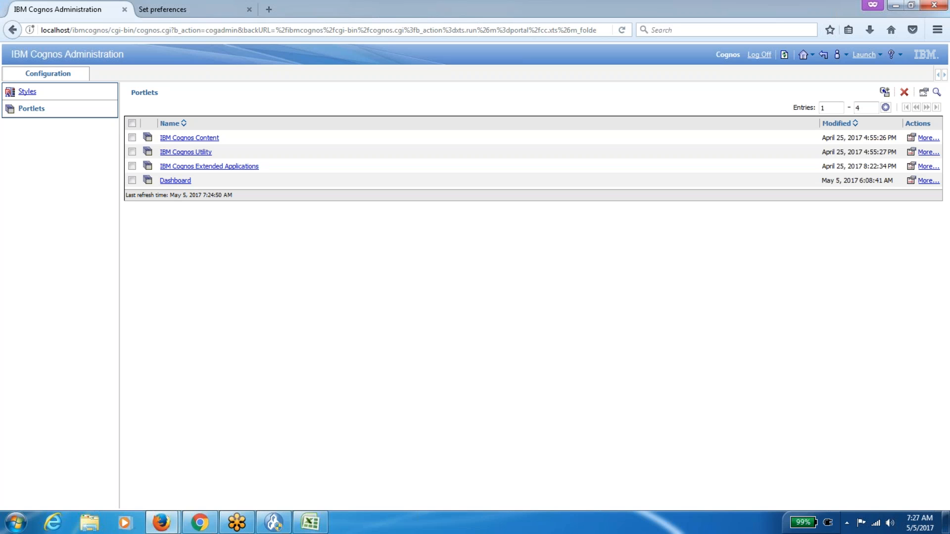
{"action": "left_click", "coordinate": [309, 522]}
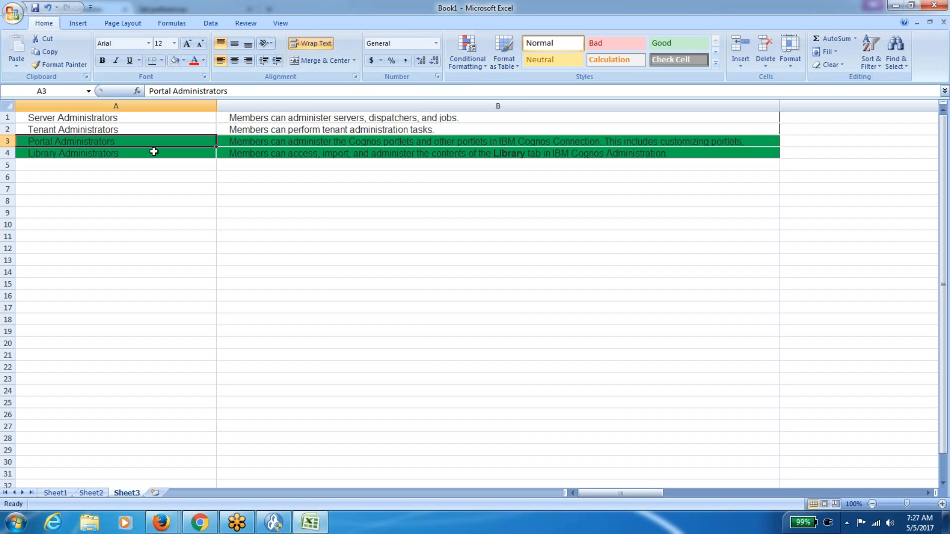
Set No Fill on cells B3 and A3 for the Portal Administrators row.
{"action": "key", "text": "Tab"}
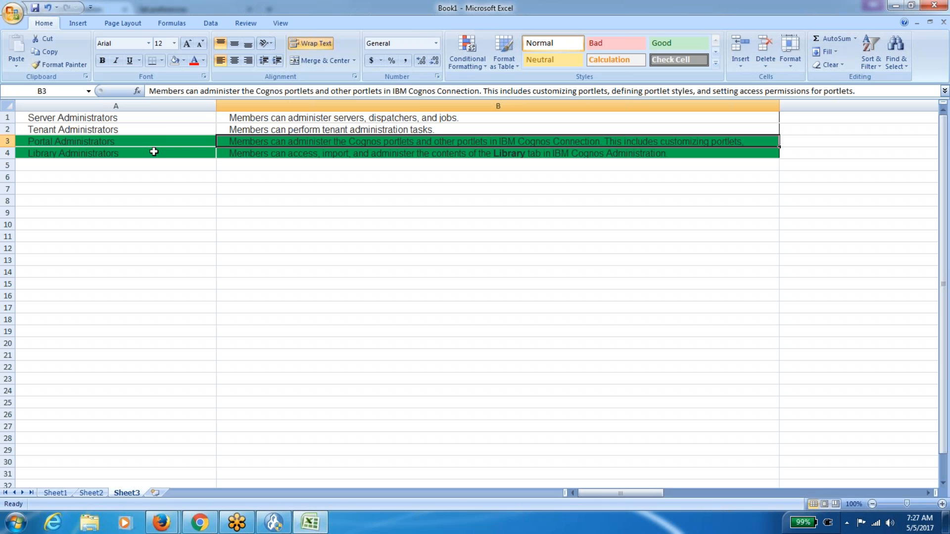
{"action": "left_click", "coordinate": [174, 60]}
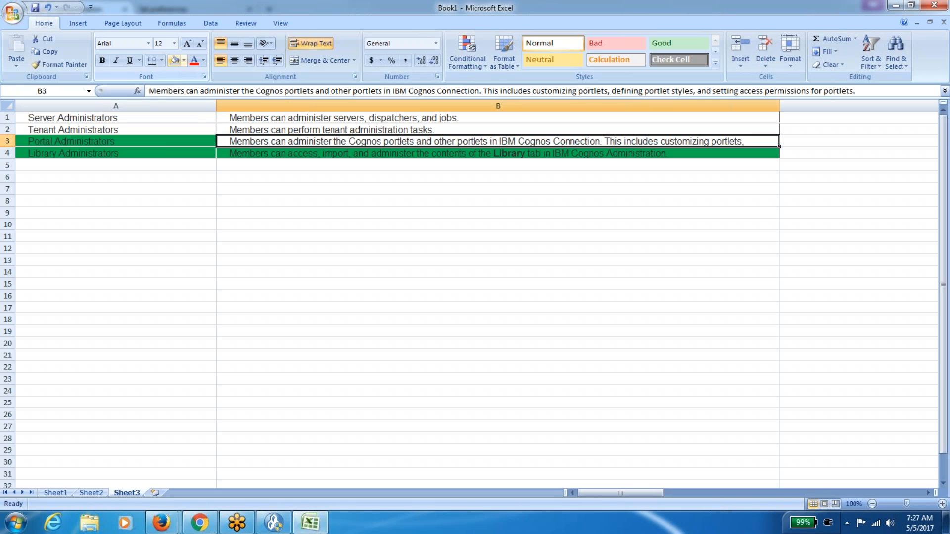
{"action": "left_click", "coordinate": [110, 139]}
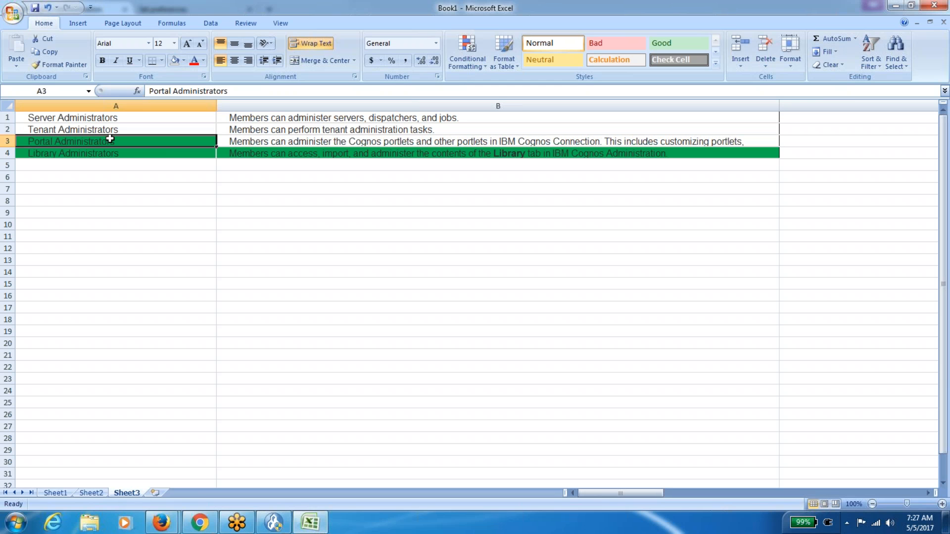
{"action": "left_click", "coordinate": [175, 61]}
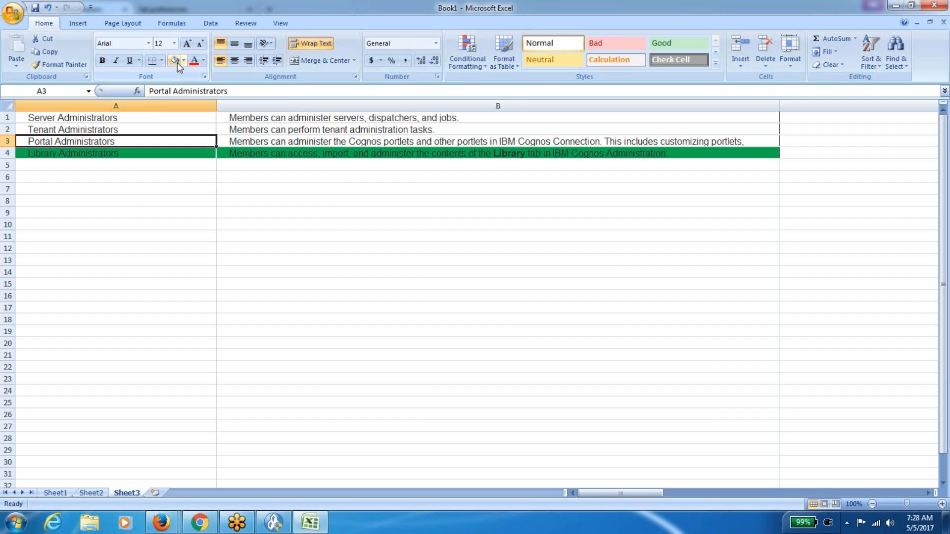
{"action": "left_click", "coordinate": [198, 220]}
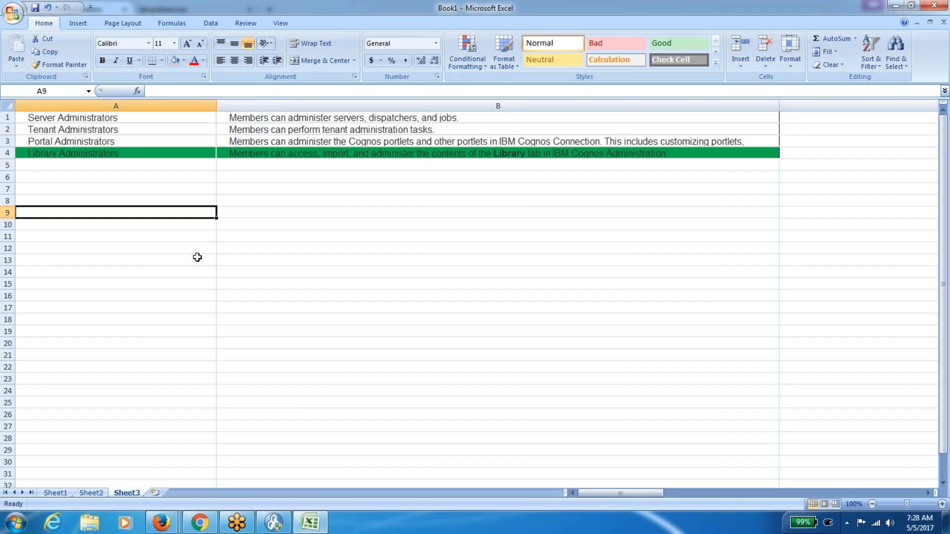
Back in Cognos Administration, open the IBM Cognos Content portlet folder.
{"action": "mouse_move", "coordinate": [175, 525]}
{"action": "left_click", "coordinate": [218, 482]}
{"action": "left_click", "coordinate": [193, 139]}
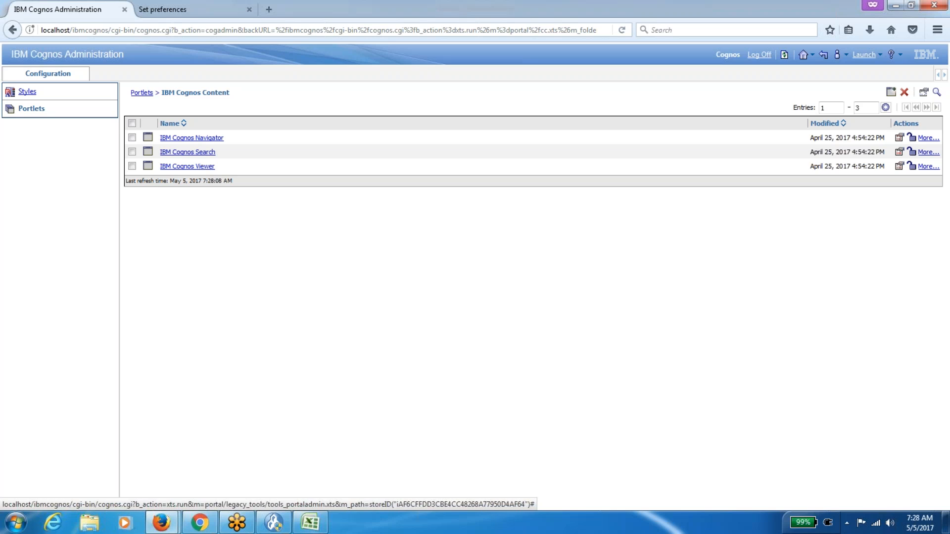
Use the Portlets breadcrumb to return to the four top-level portlets.
{"action": "left_click", "coordinate": [143, 94]}
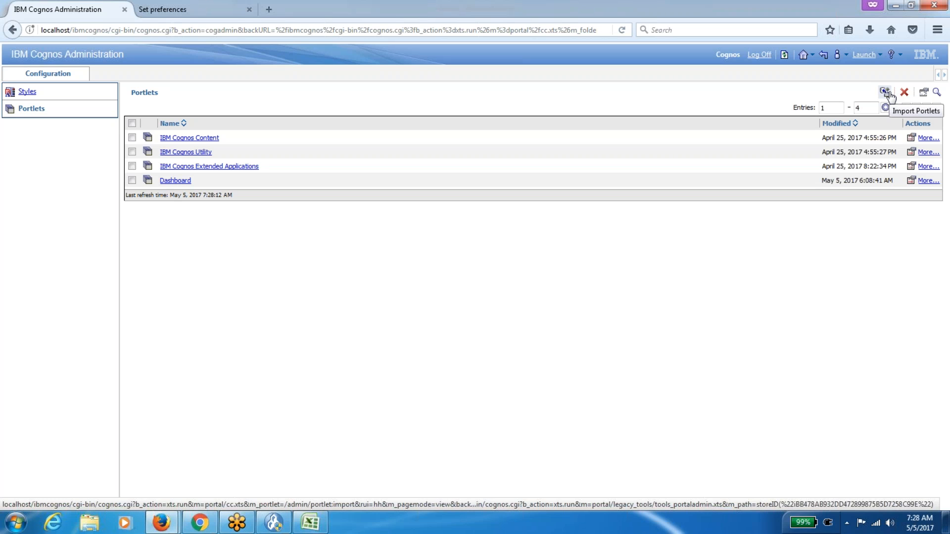
On the Styles list, browse the Presentation style's More actions without changing anything.
{"action": "left_click", "coordinate": [27, 92]}
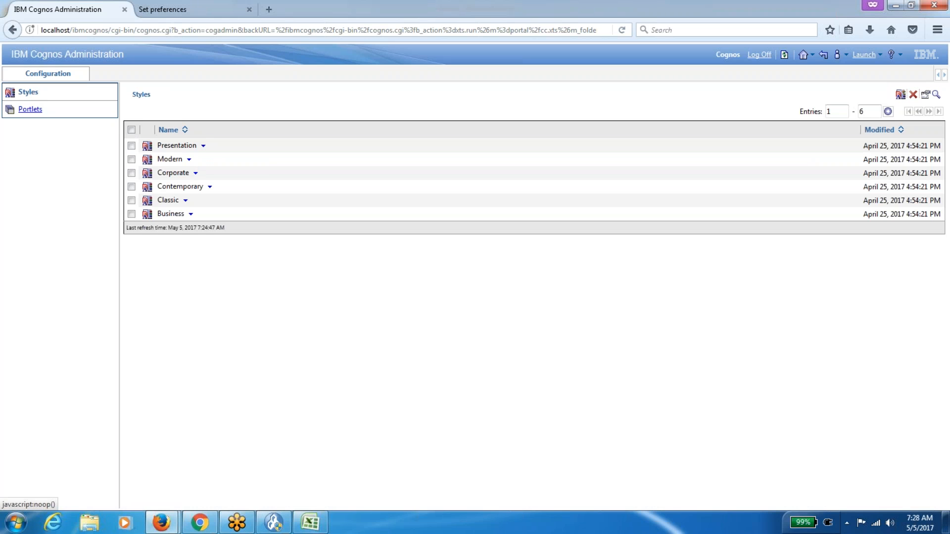
{"action": "left_click", "coordinate": [203, 146]}
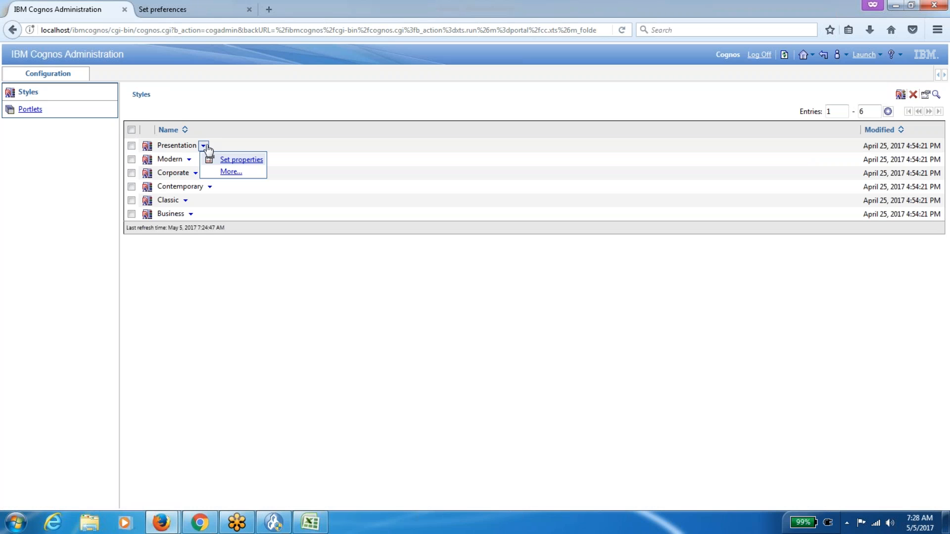
{"action": "left_click", "coordinate": [230, 172]}
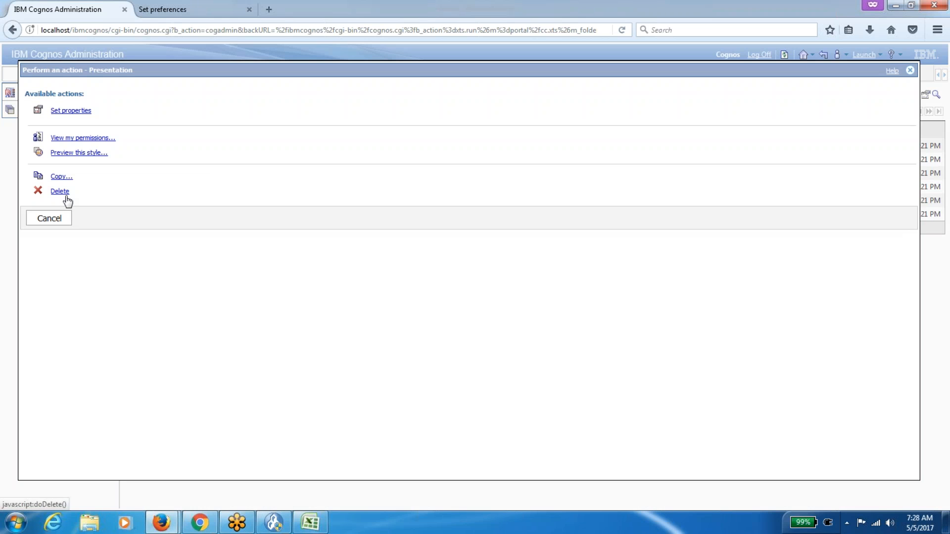
{"action": "left_click", "coordinate": [61, 220]}
{"action": "left_click", "coordinate": [196, 12]}
{"action": "left_click", "coordinate": [95, 14]}
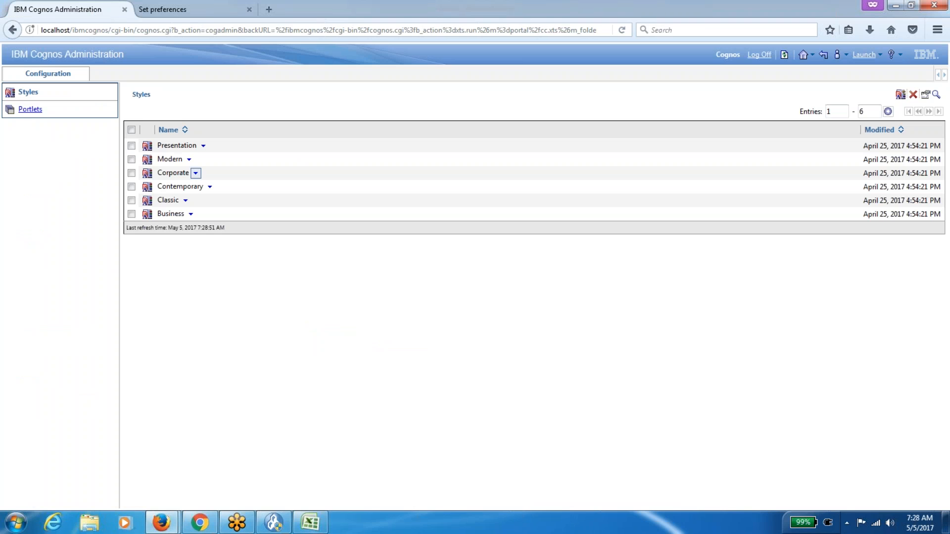
Delete the Modern style via More > Delete, confirm with OK, and refresh.
{"action": "left_click", "coordinate": [189, 158]}
{"action": "left_click", "coordinate": [216, 185]}
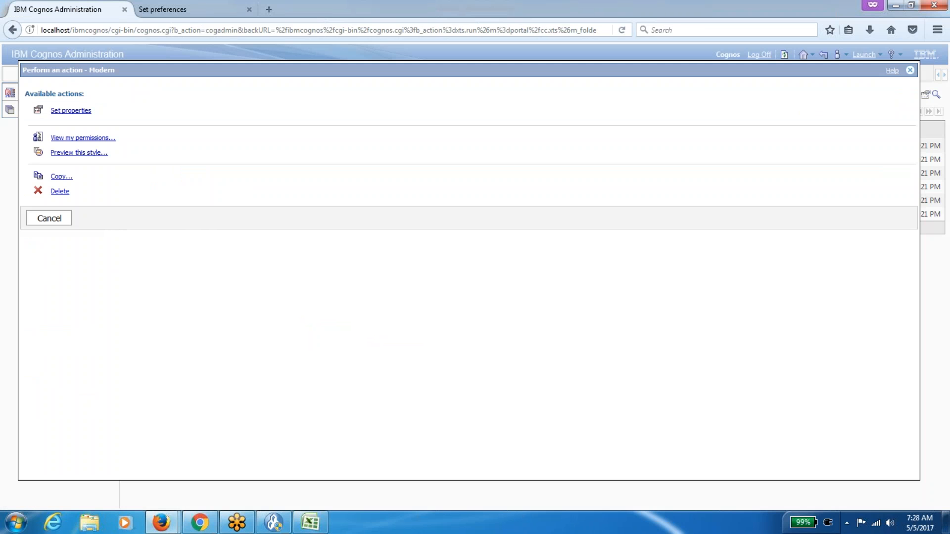
{"action": "left_click", "coordinate": [60, 191]}
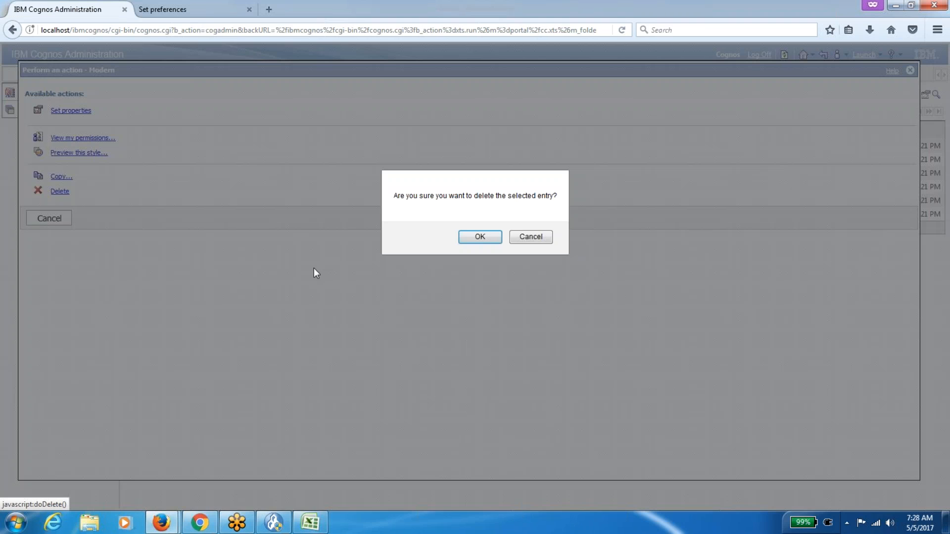
{"action": "left_click", "coordinate": [480, 236]}
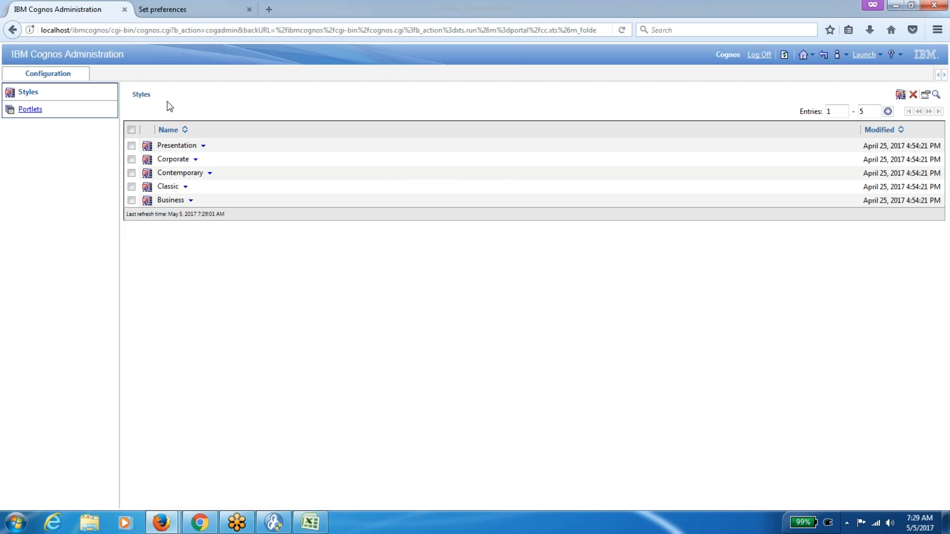
{"action": "left_click", "coordinate": [783, 55]}
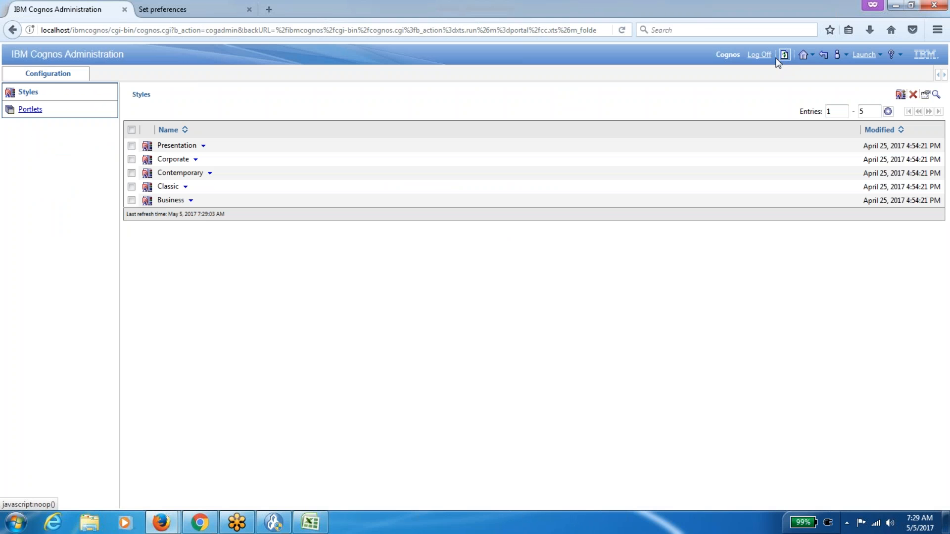
Confirm My Preferences now offers only five styles, cancel, and return to Administration.
{"action": "left_click", "coordinate": [190, 10]}
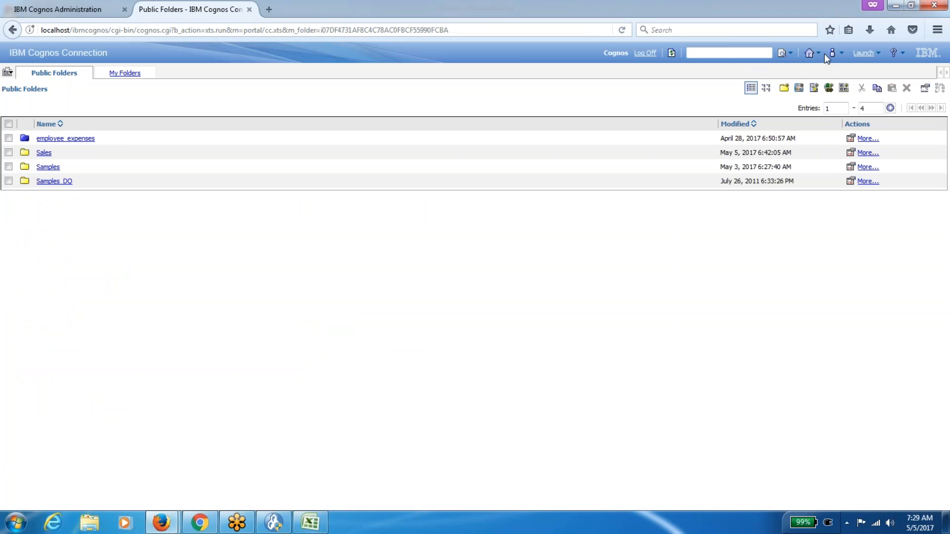
{"action": "left_click", "coordinate": [841, 53]}
{"action": "left_click", "coordinate": [844, 92]}
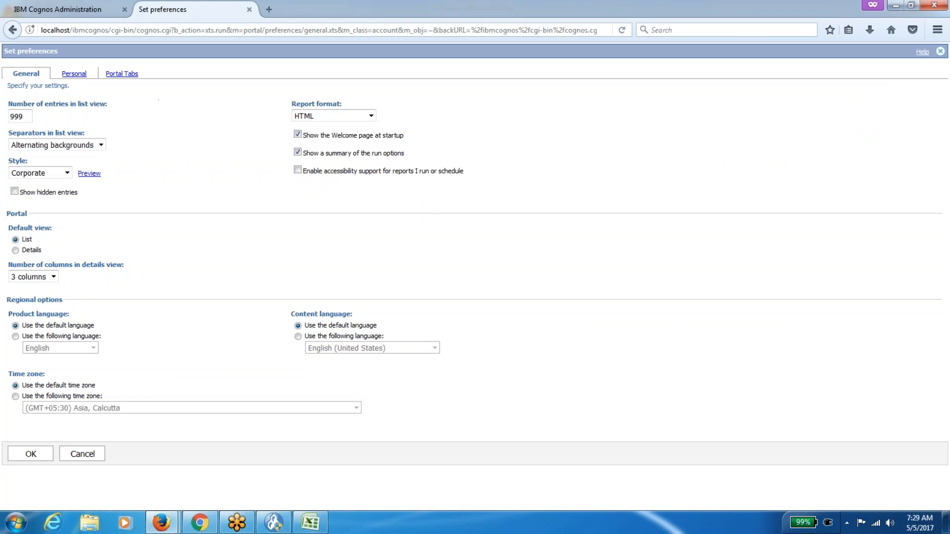
{"action": "left_click", "coordinate": [74, 74]}
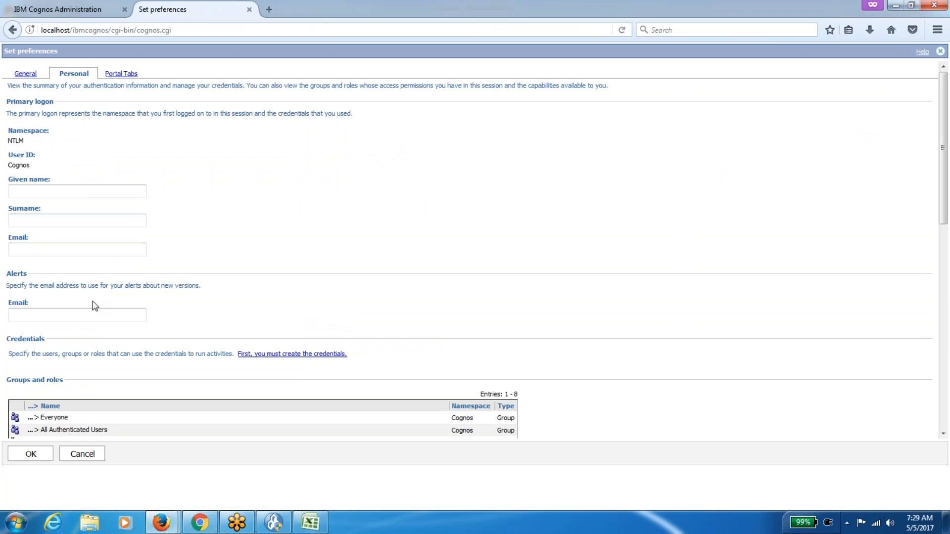
{"action": "left_click", "coordinate": [25, 74]}
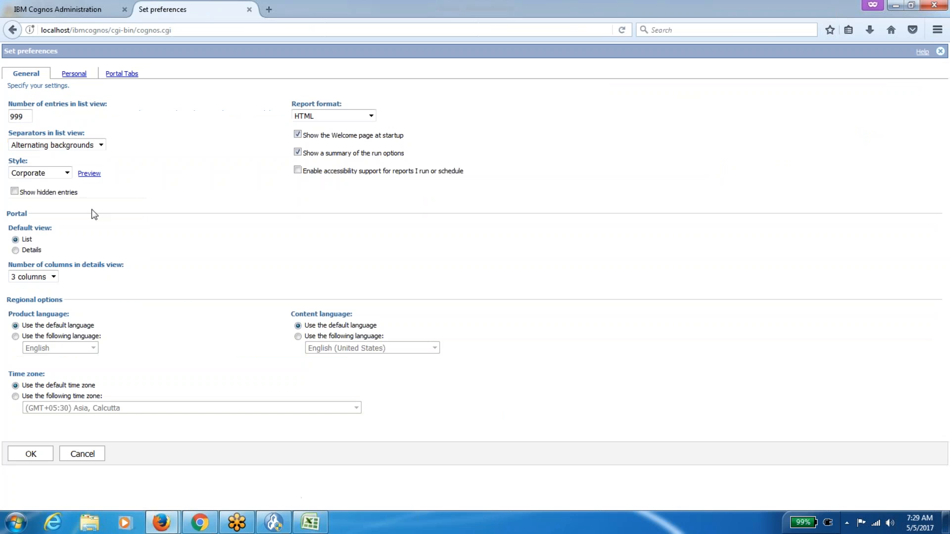
{"action": "left_click", "coordinate": [69, 173]}
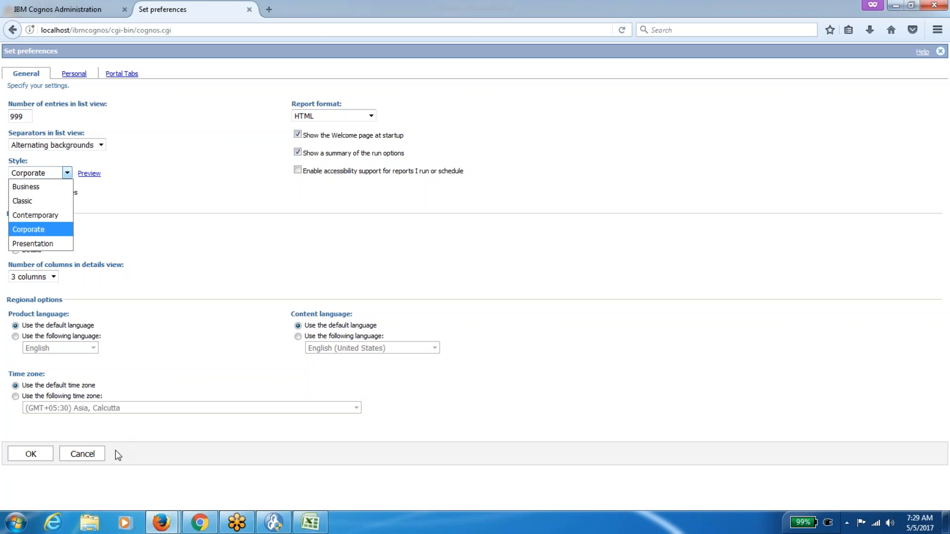
{"action": "left_click", "coordinate": [97, 452]}
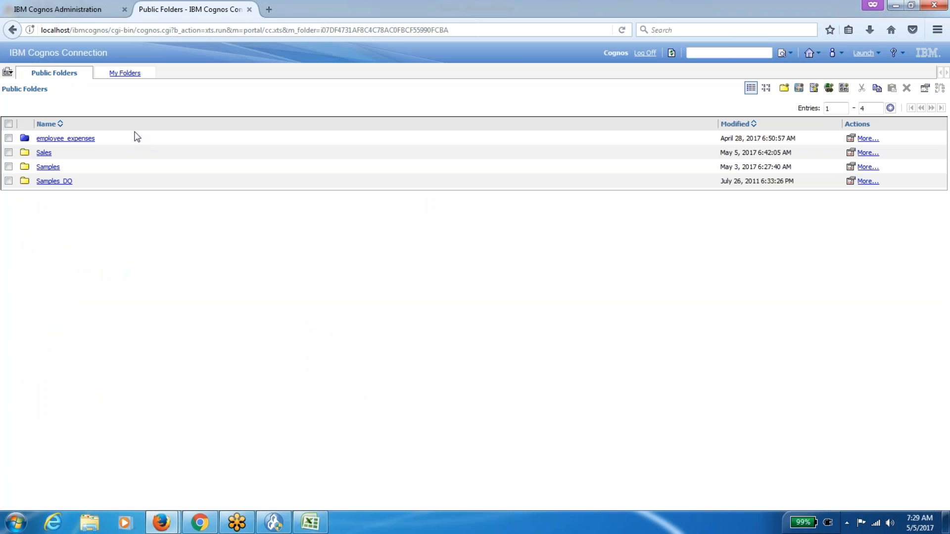
{"action": "left_click", "coordinate": [91, 13]}
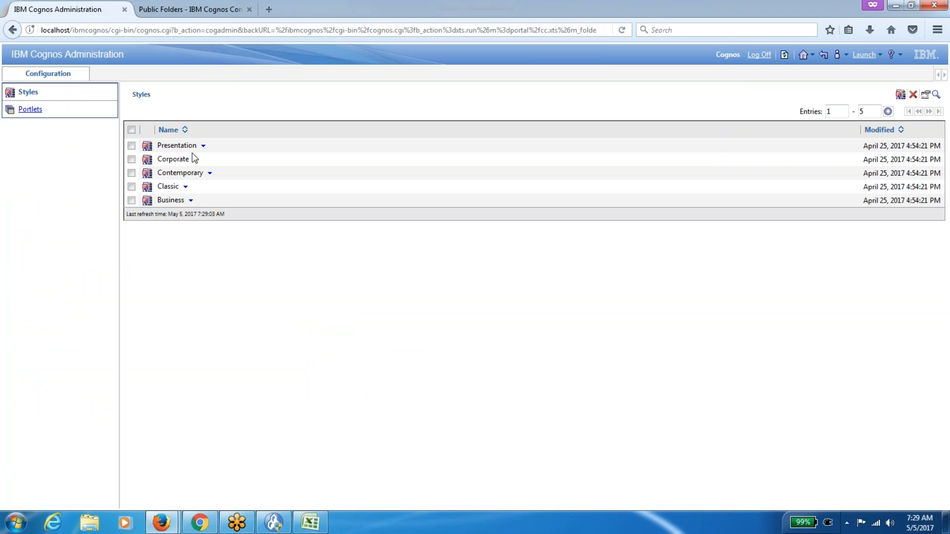
Refresh the Styles list, return to Cognos Connection home, and select its title text.
{"action": "left_click", "coordinate": [784, 55]}
{"action": "left_click", "coordinate": [803, 54]}
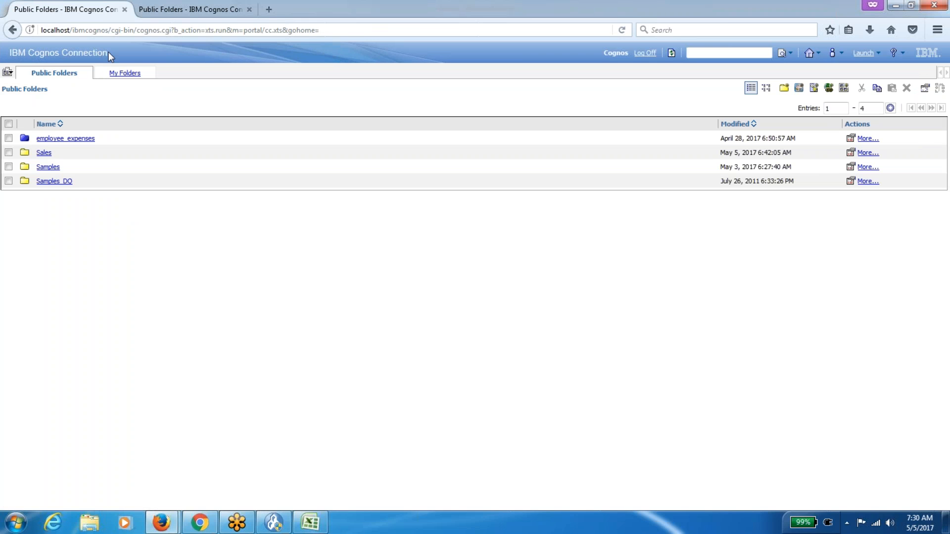
{"action": "left_click_drag", "start_coordinate": [109, 52], "coordinate": [9, 52]}
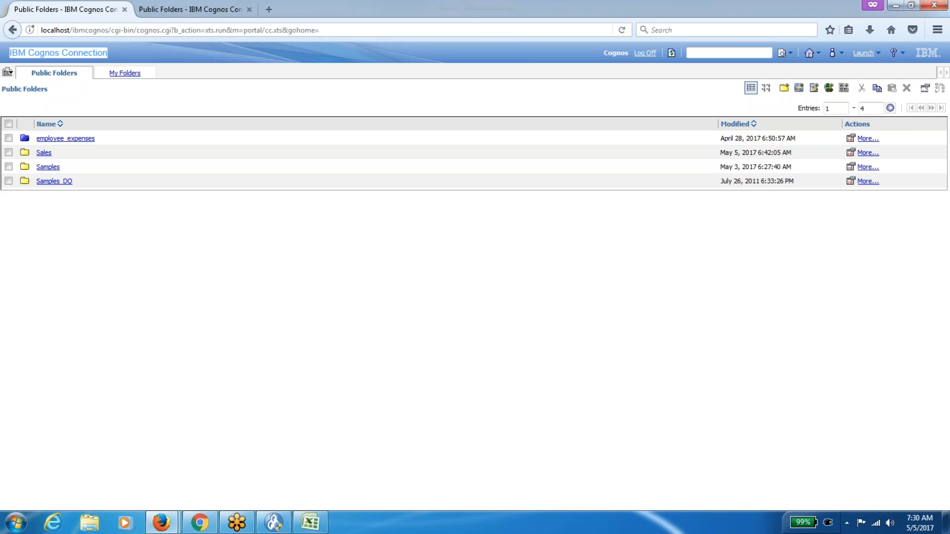
Select the Public Folders breadcrumb text, then clear the selection.
{"action": "double_click", "coordinate": [30, 90]}
{"action": "triple_click", "coordinate": [30, 90]}
{"action": "triple_click", "coordinate": [30, 90]}
{"action": "triple_click", "coordinate": [31, 90]}
{"action": "double_click", "coordinate": [30, 90]}
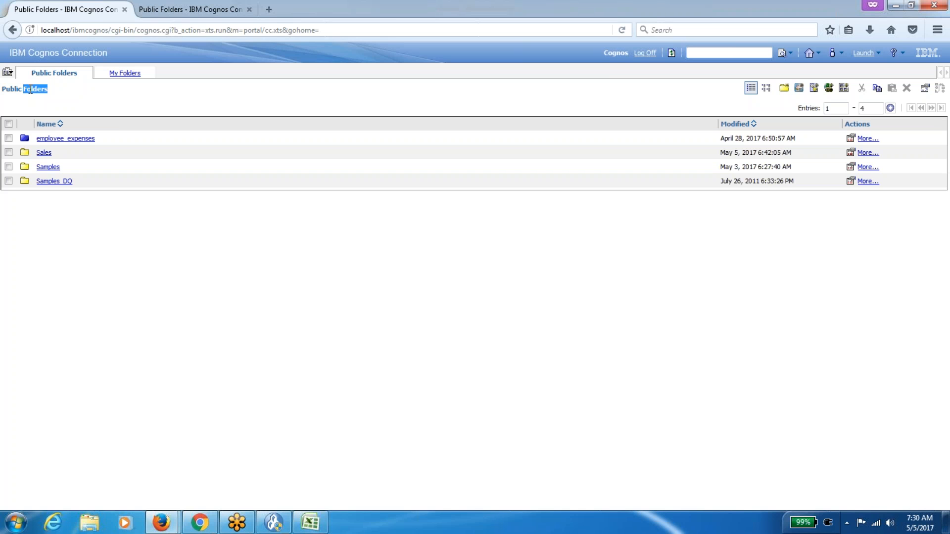
{"action": "left_click", "coordinate": [145, 235]}
Open Firefox developer tools, toggle full screen, and start the Inspector's element picker.
{"action": "key", "text": "ctrl+shift+k"}
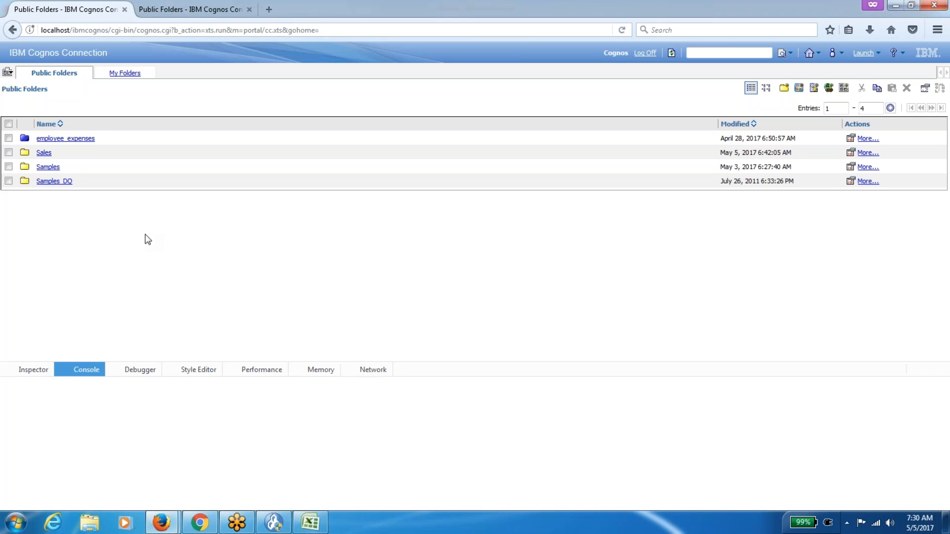
{"action": "key", "text": "F11"}
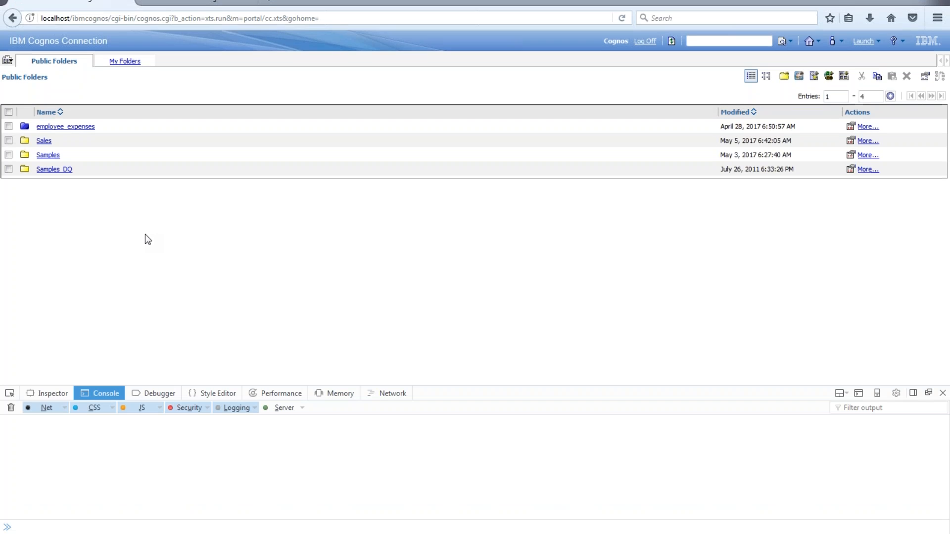
{"action": "key", "text": "F11"}
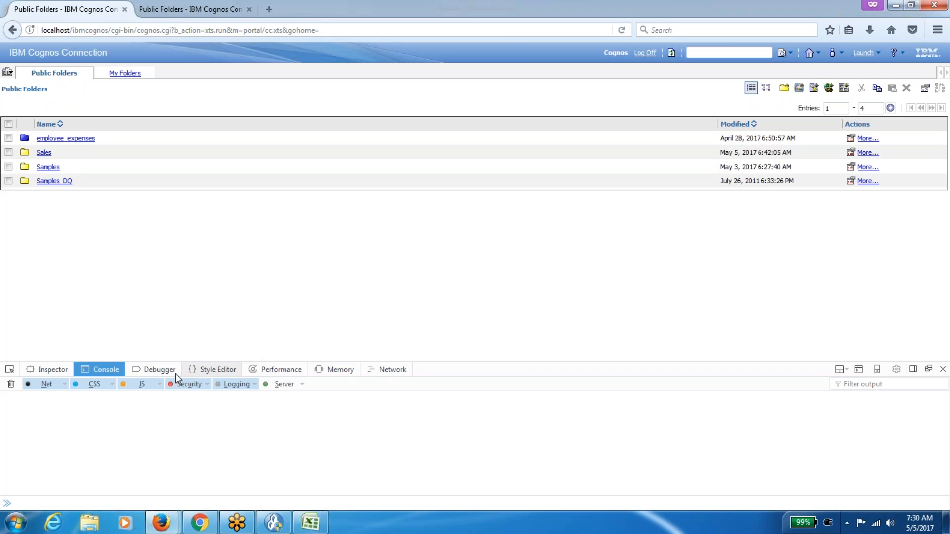
{"action": "left_click", "coordinate": [52, 371]}
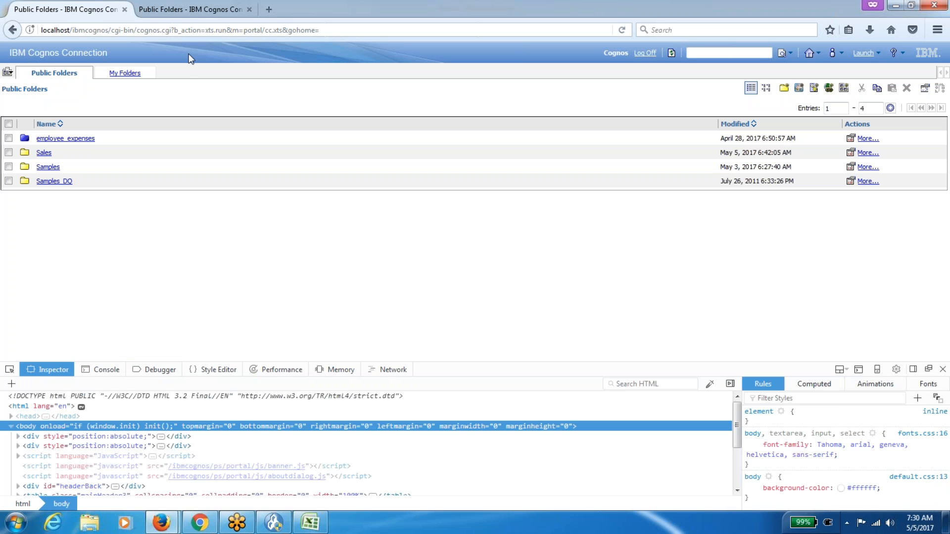
{"action": "left_click", "coordinate": [9, 369]}
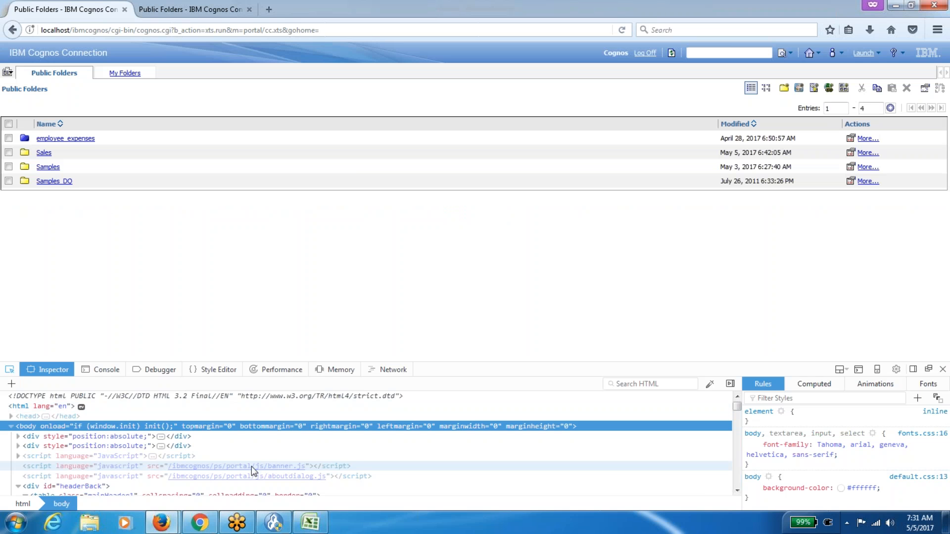
{"action": "right_click", "coordinate": [251, 466]}
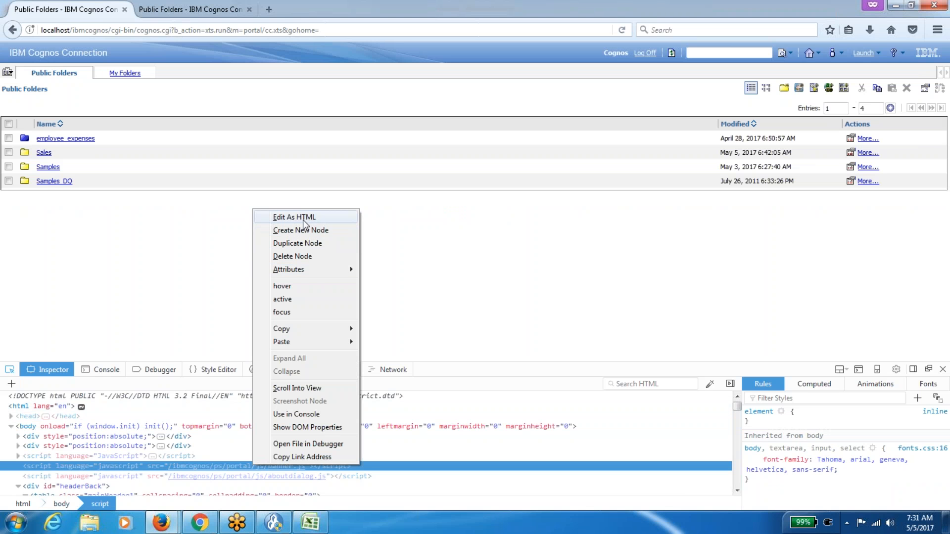
{"action": "left_click", "coordinate": [303, 218]}
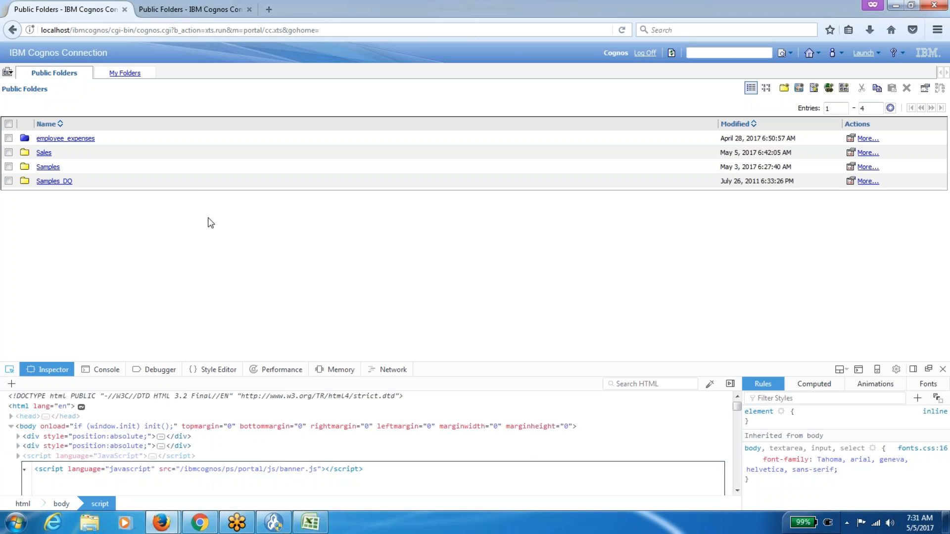
{"action": "left_click", "coordinate": [11, 372]}
{"action": "left_click", "coordinate": [20, 457]}
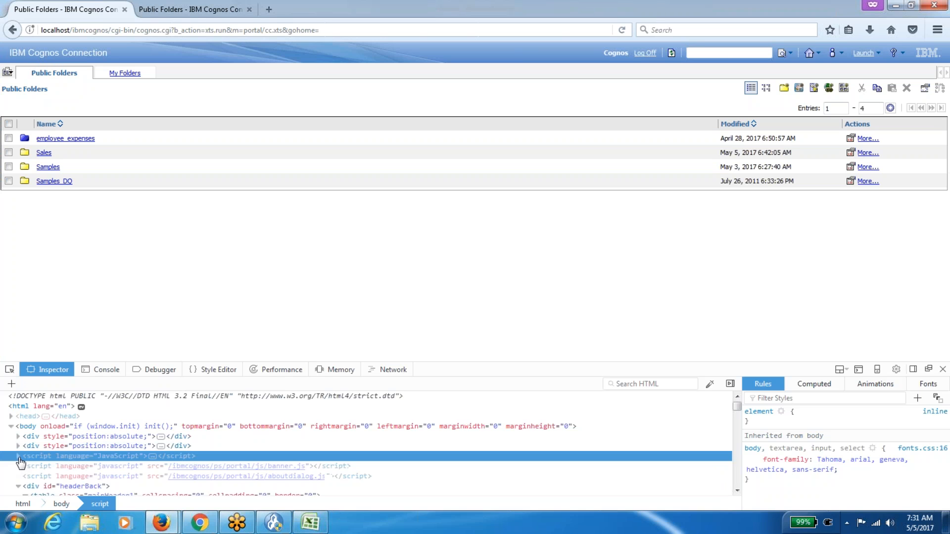
{"action": "left_click", "coordinate": [10, 370]}
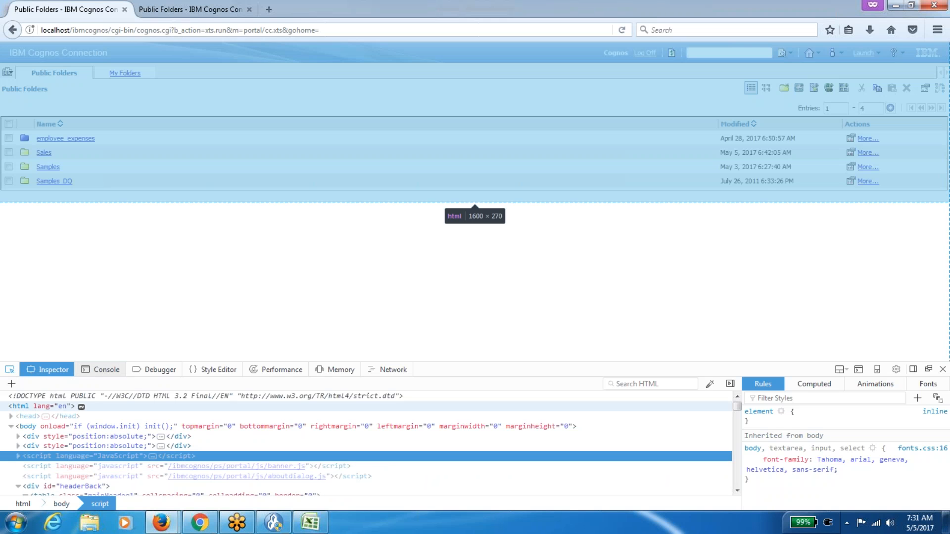
{"action": "left_click", "coordinate": [94, 371]}
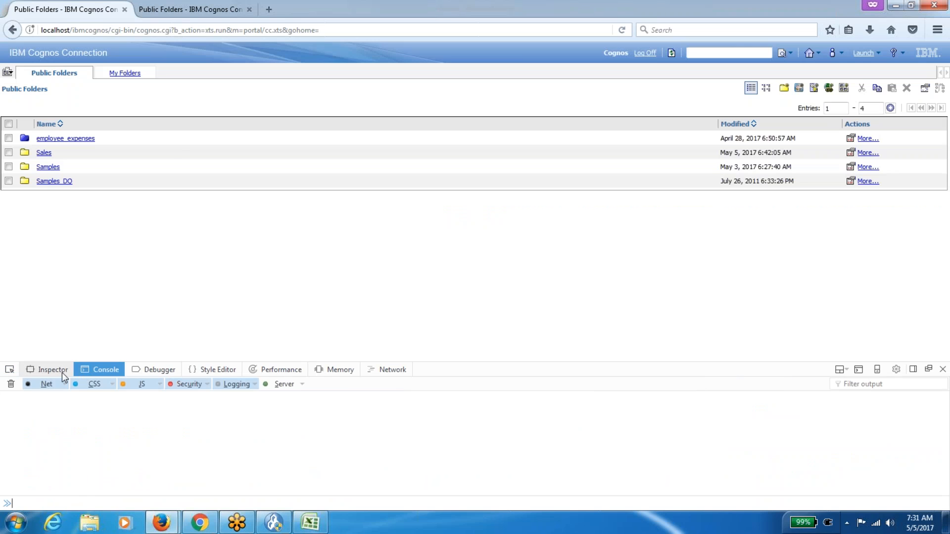
{"action": "left_click", "coordinate": [62, 372]}
{"action": "left_click", "coordinate": [10, 371]}
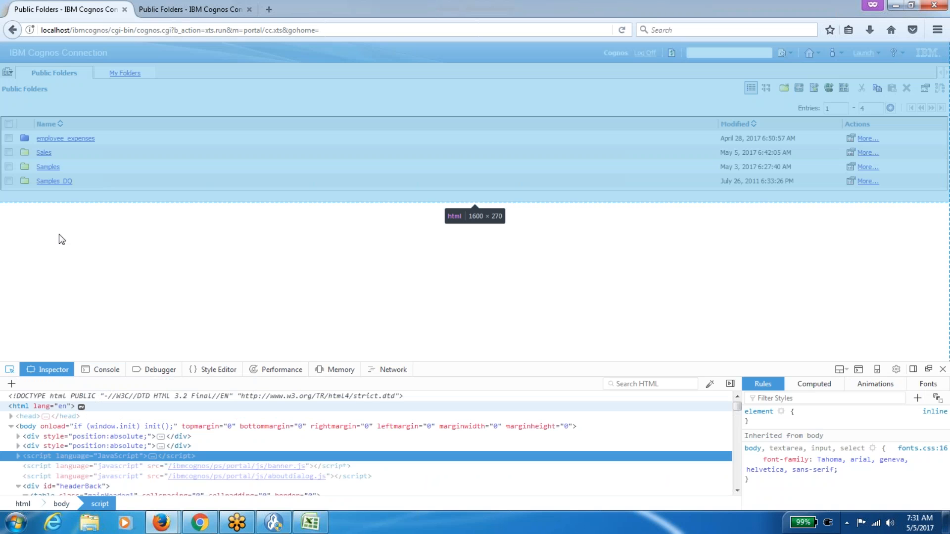
{"action": "left_click", "coordinate": [59, 233]}
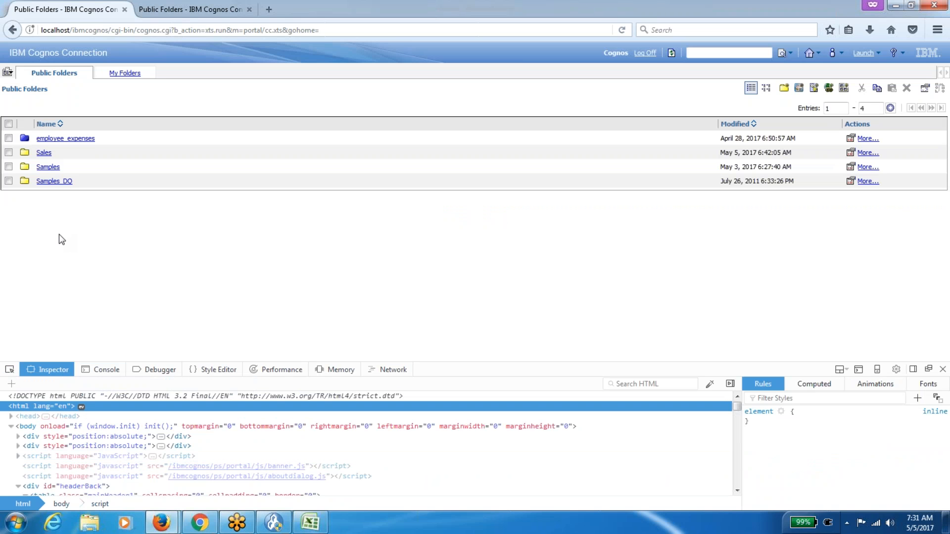
{"action": "left_click", "coordinate": [10, 369]}
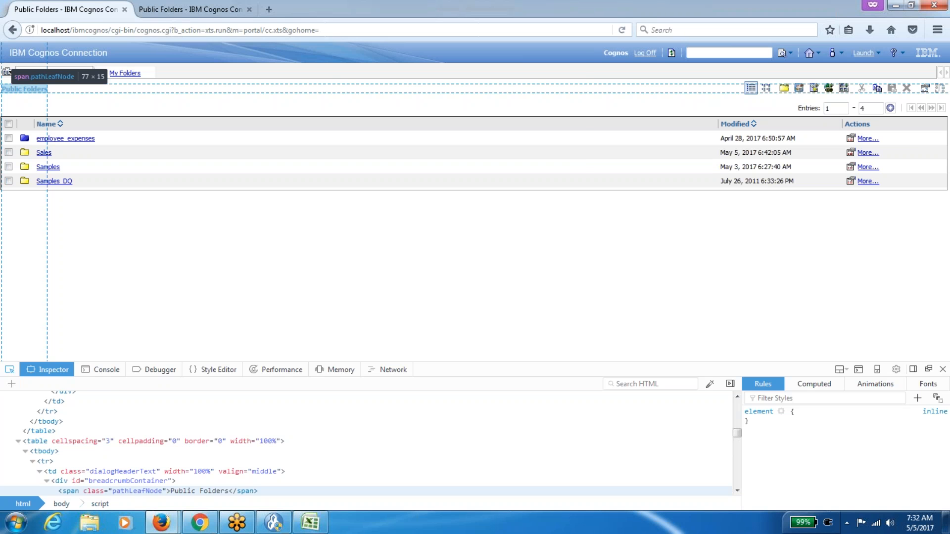
Switch to the other tab showing the Styles list and open the Launch menu.
{"action": "left_click", "coordinate": [204, 8]}
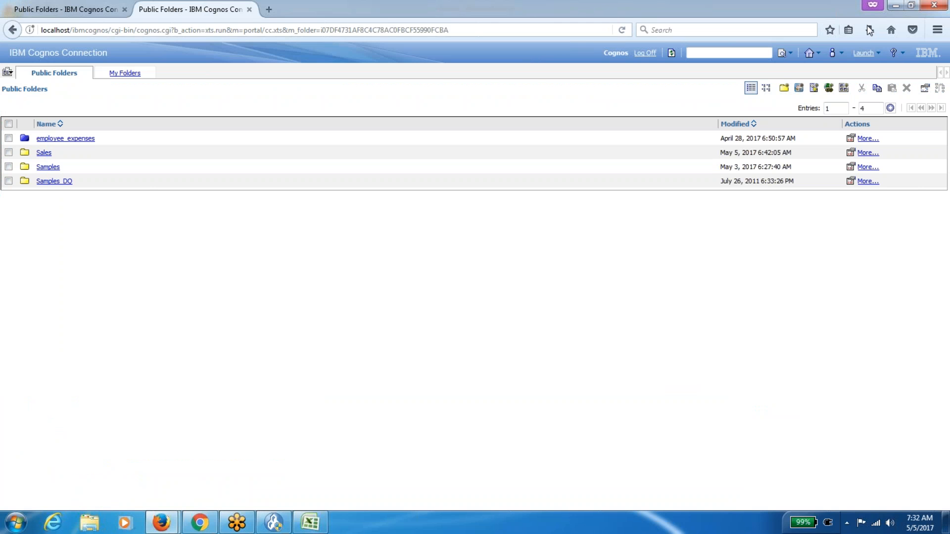
{"action": "left_click", "coordinate": [867, 53]}
In IBM Cognos Administration, start a new style named Modern and go to the location step.
{"action": "left_click", "coordinate": [836, 84]}
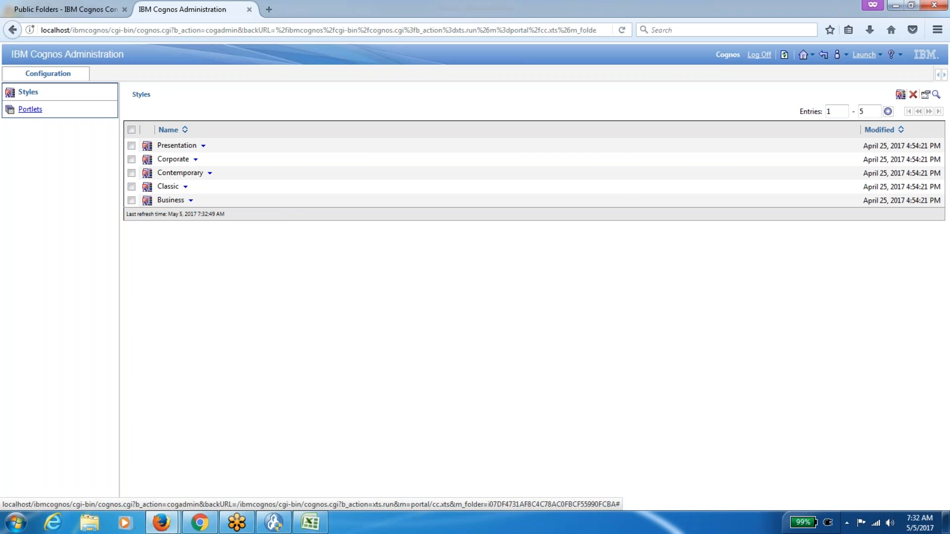
{"action": "left_click", "coordinate": [900, 95]}
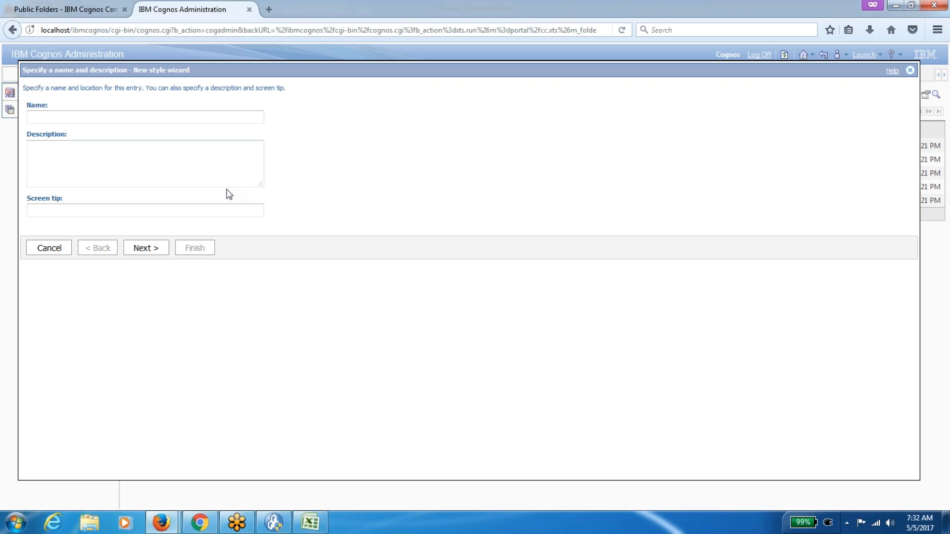
{"action": "left_click", "coordinate": [199, 116]}
{"action": "type", "text": "Modern"}
{"action": "left_click", "coordinate": [152, 252]}
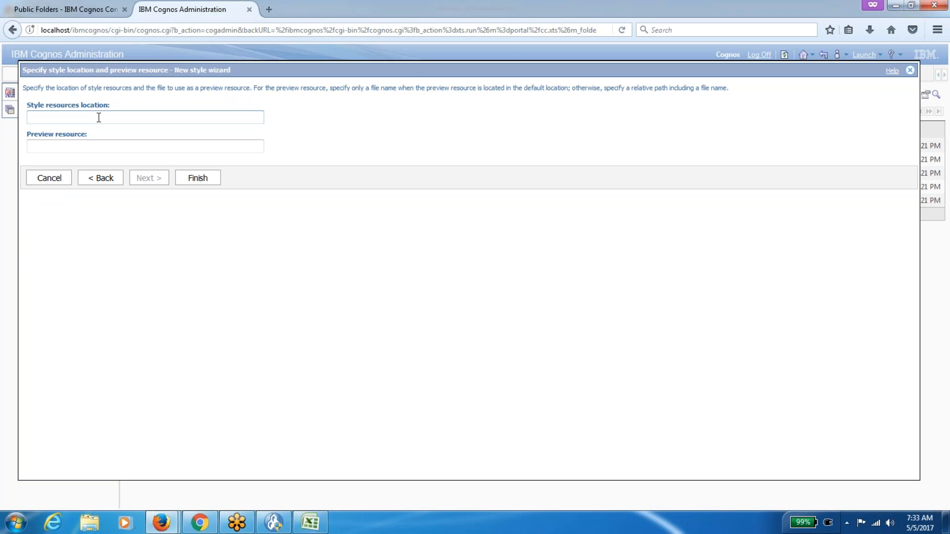
Cancel the Modern style and return to the Public Folders tab.
{"action": "left_click", "coordinate": [99, 117]}
{"action": "left_click", "coordinate": [50, 178]}
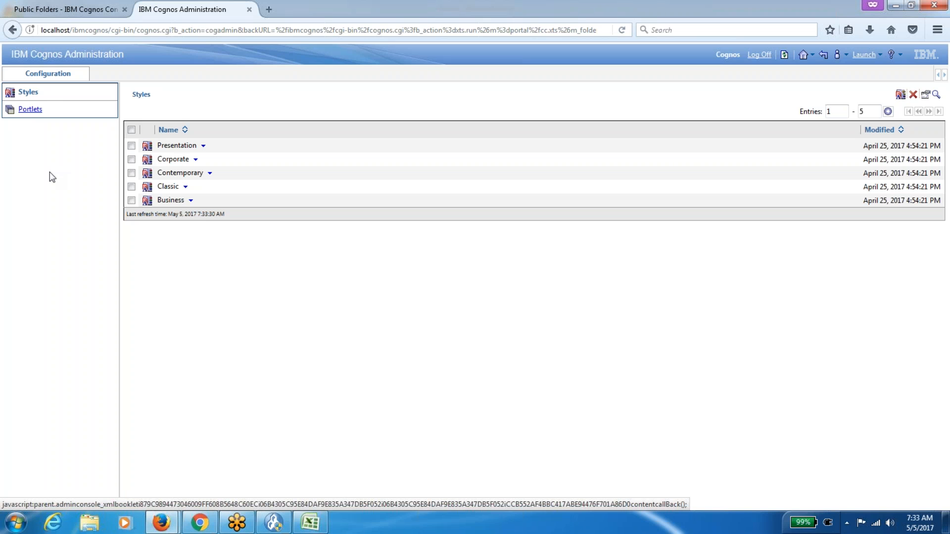
{"action": "left_click", "coordinate": [78, 13]}
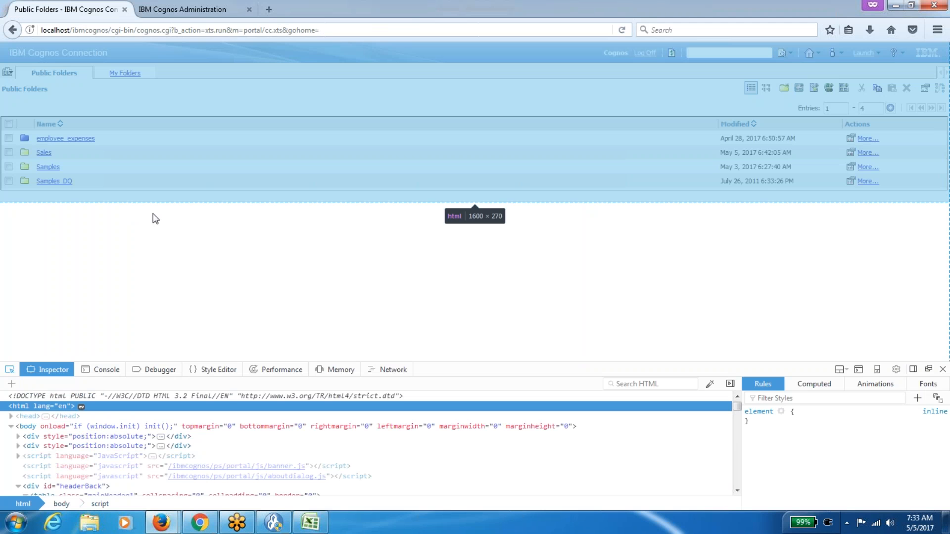
Turn off the element picker, close the developer tools, and bring up the Excel role list.
{"action": "left_click", "coordinate": [254, 300]}
{"action": "left_click", "coordinate": [943, 369]}
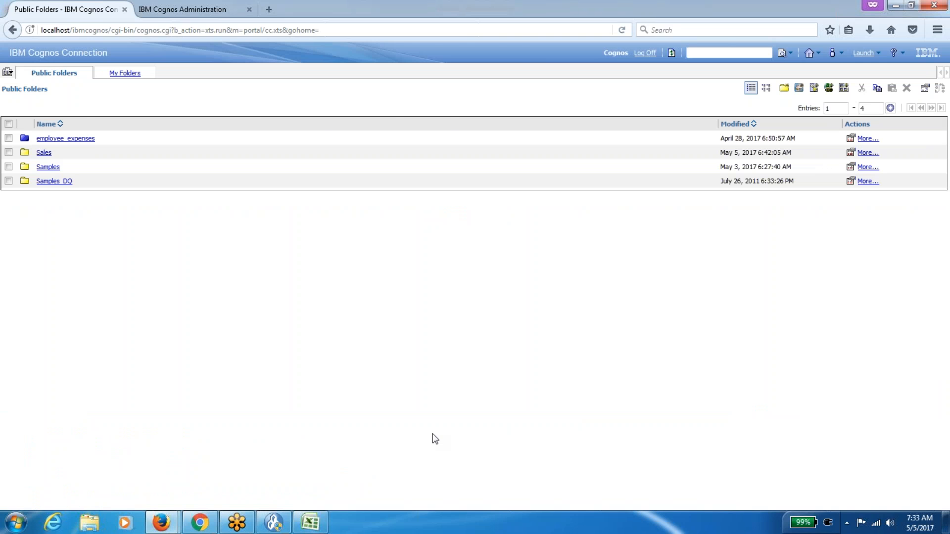
{"action": "left_click", "coordinate": [310, 522]}
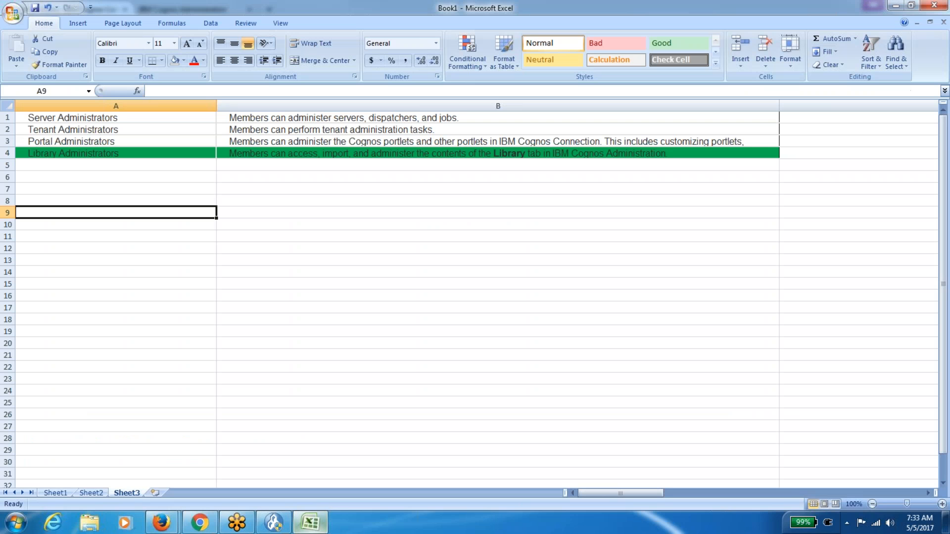
Clear the green fill from the Library Administrators row A4:B4, then return to Cognos.
{"action": "left_click", "coordinate": [183, 152]}
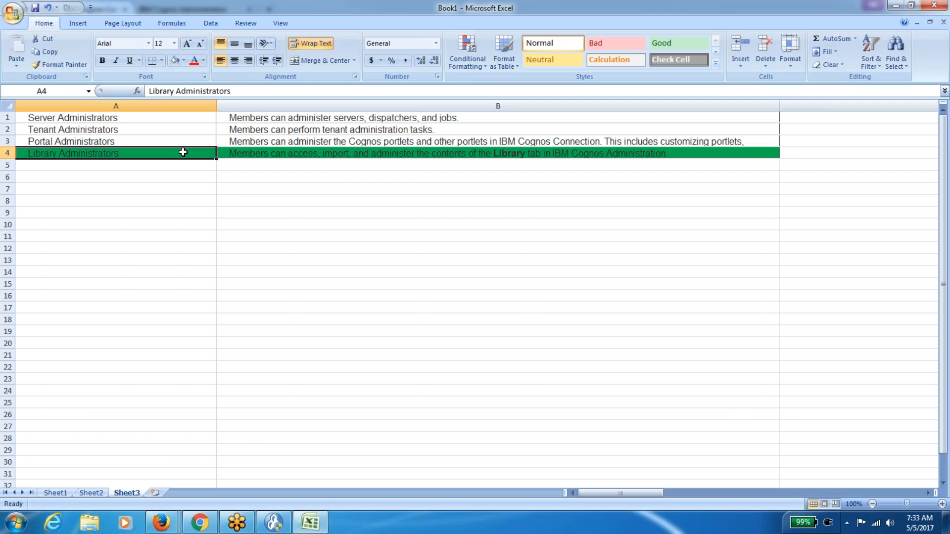
{"action": "key", "text": "shift+Right"}
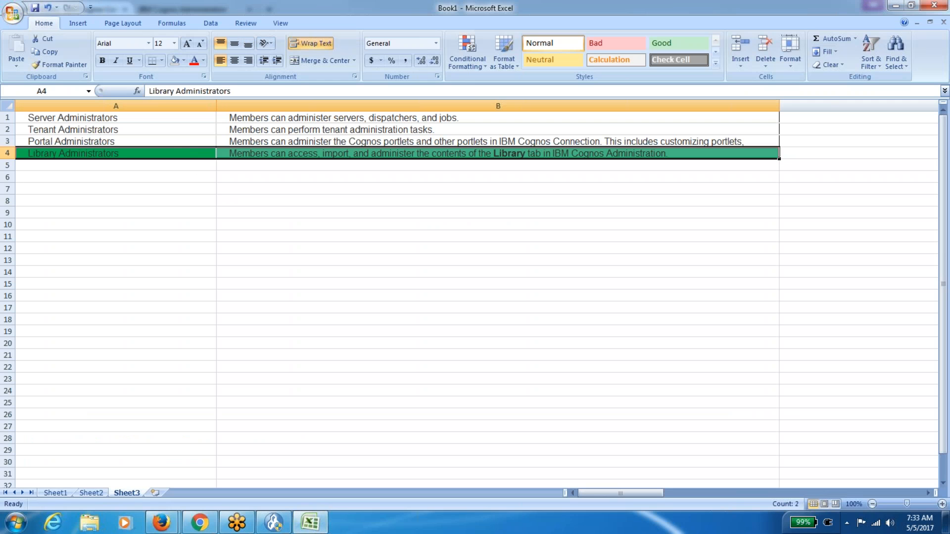
{"action": "left_click", "coordinate": [175, 62]}
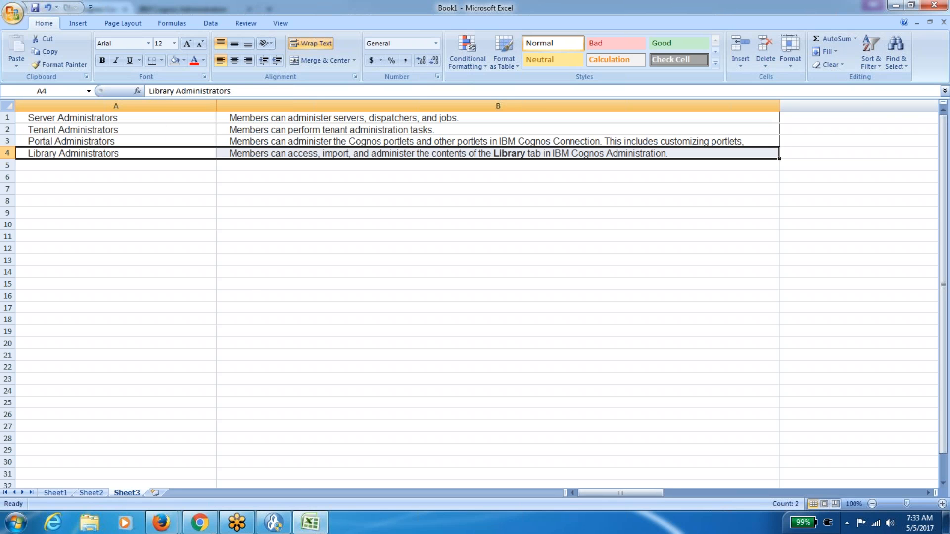
{"action": "mouse_move", "coordinate": [162, 523]}
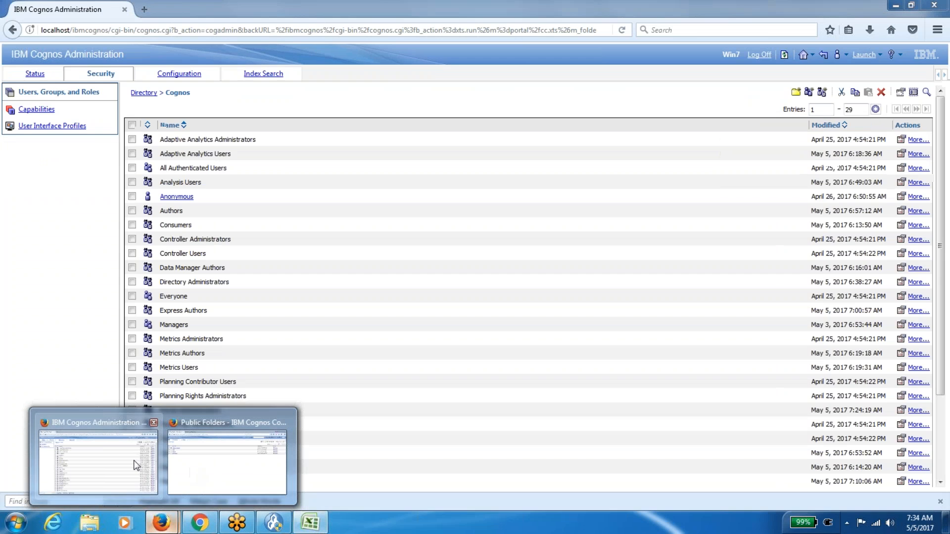
{"action": "left_click", "coordinate": [135, 462]}
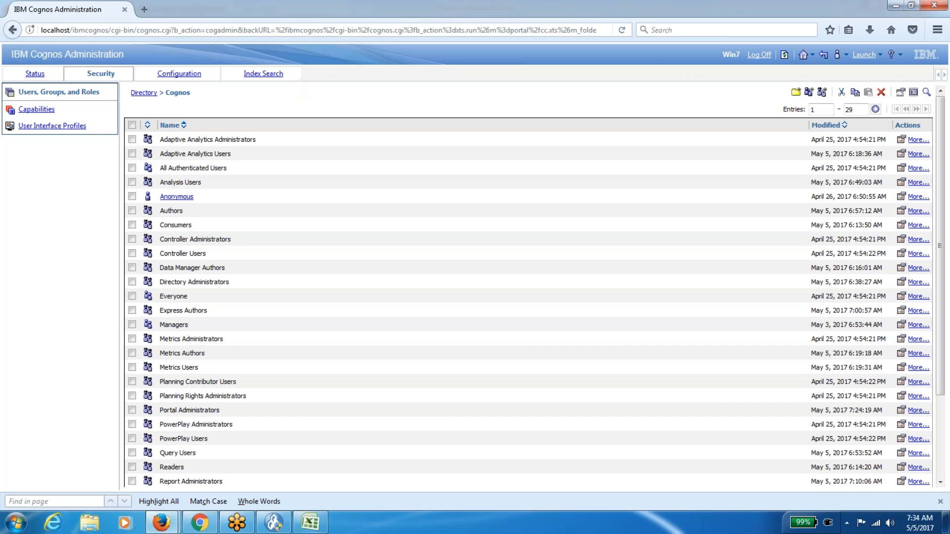
Back in Excel, select the administrator roles and descriptions on Sheet3, from Server Administrators.
{"action": "left_click", "coordinate": [310, 522]}
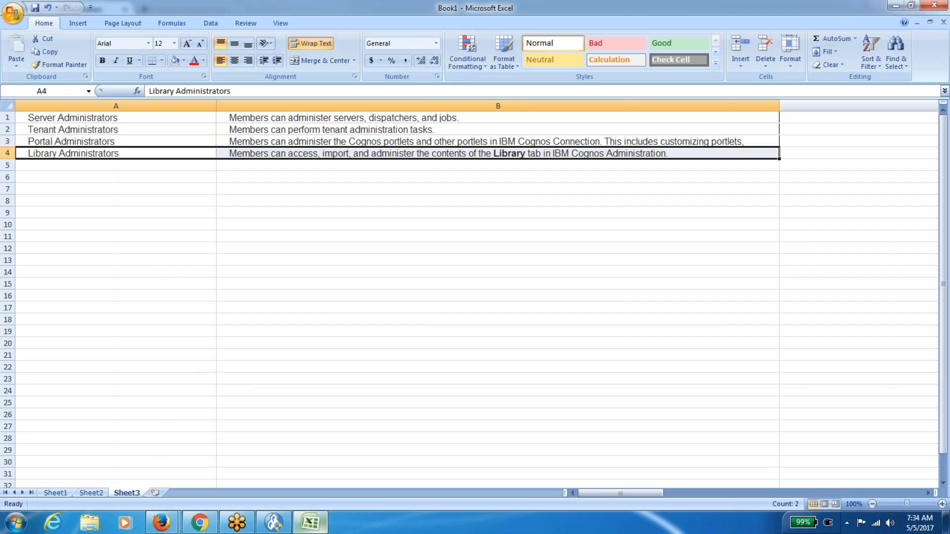
{"action": "left_click", "coordinate": [267, 269]}
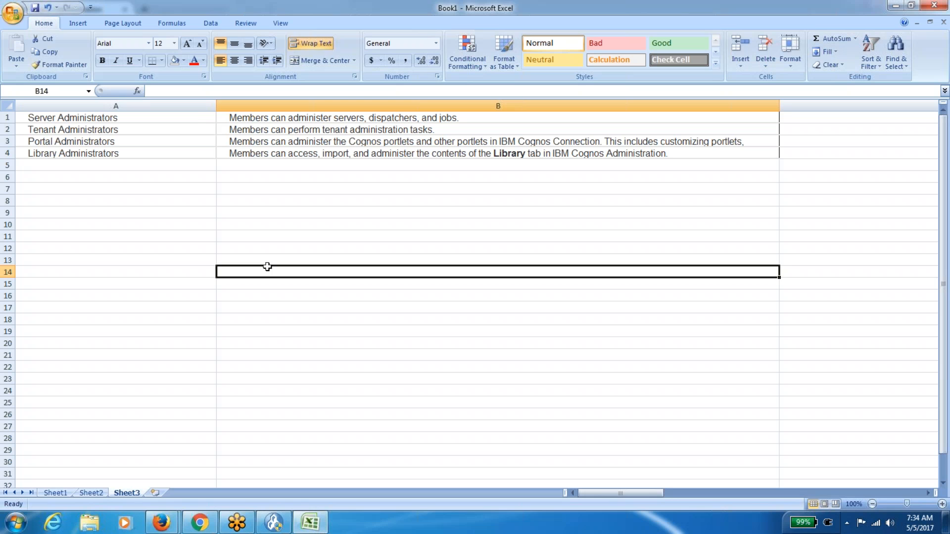
{"action": "left_click", "coordinate": [198, 119]}
{"action": "key", "text": "shift+Right"}
{"action": "key", "text": "shift+Down"}
{"action": "key", "text": "shift+Down"}
{"action": "key", "text": "shift+Down"}
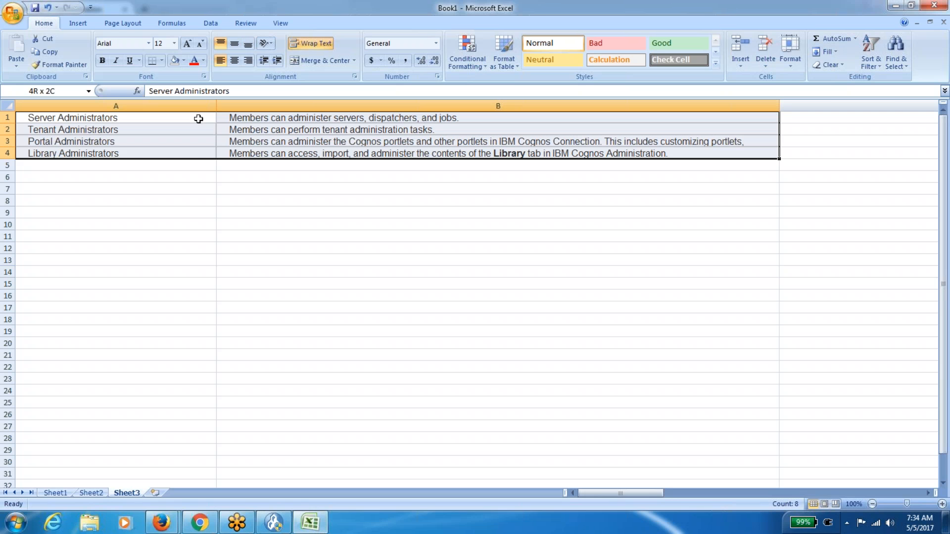
Set Report Administrators on Sheet2 to No Fill, then browse Sheet1's Role/Description table.
{"action": "left_click", "coordinate": [94, 493]}
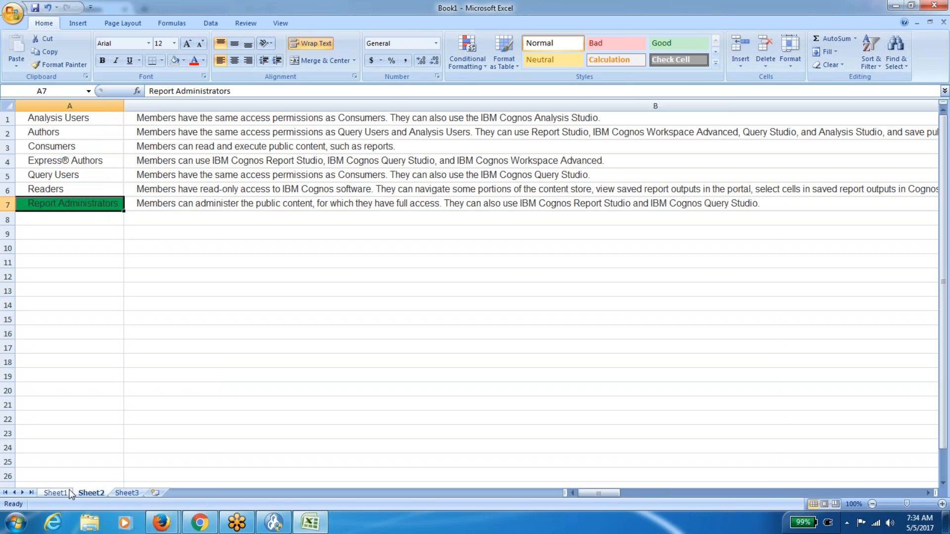
{"action": "left_click", "coordinate": [175, 62]}
{"action": "left_click", "coordinate": [55, 493]}
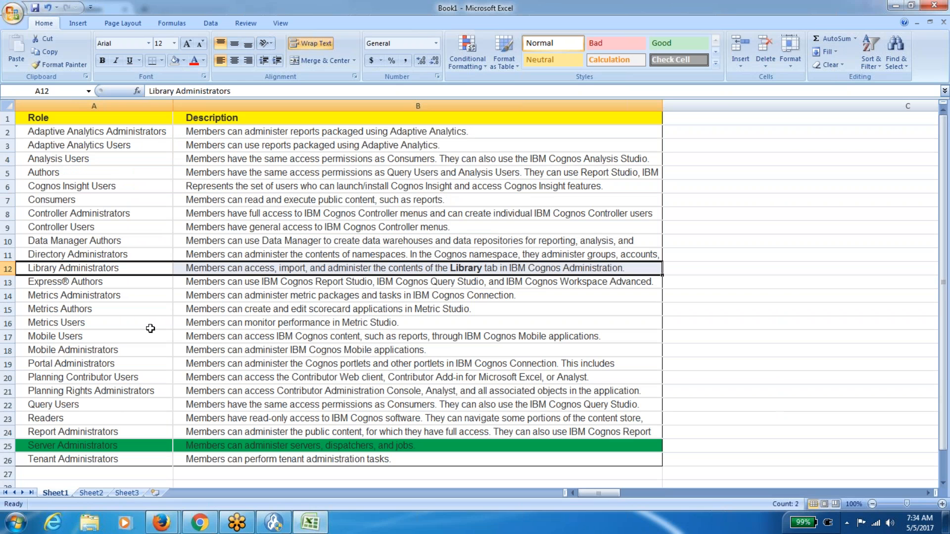
{"action": "key", "text": "Down"}
{"action": "key", "text": "Down"}
{"action": "key", "text": "Down"}
{"action": "key", "text": "Down"}
{"action": "key", "text": "Down"}
{"action": "key", "text": "Down"}
{"action": "key", "text": "Down"}
{"action": "key", "text": "Down"}
{"action": "key", "text": "Down"}
{"action": "key", "text": "Down"}
{"action": "key", "text": "Down"}
{"action": "key", "text": "Down"}
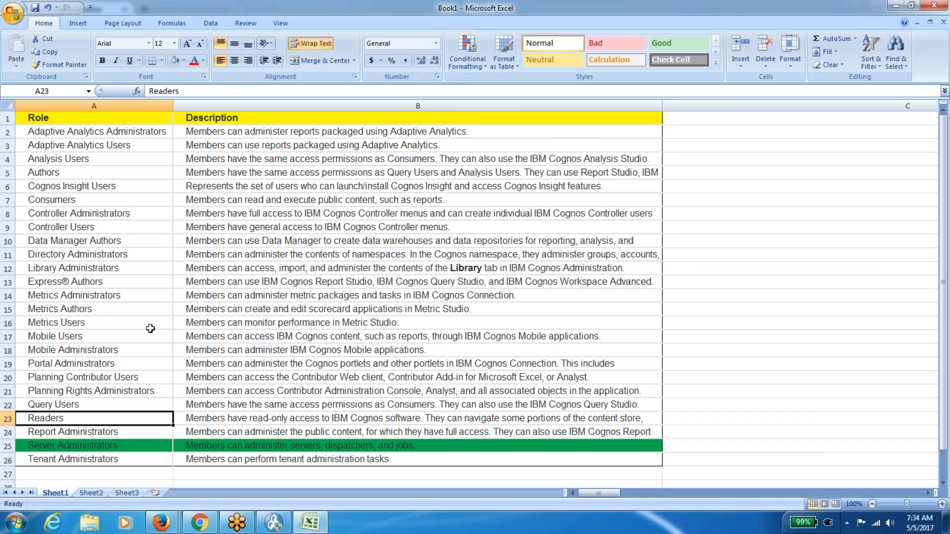
{"action": "key", "text": "Down"}
{"action": "key", "text": "Down"}
{"action": "key", "text": "Down"}
{"action": "key", "text": "Down"}
{"action": "key", "text": "Down"}
{"action": "key", "text": "Down"}
{"action": "key", "text": "Up"}
{"action": "key", "text": "Up"}
{"action": "key", "text": "Up"}
{"action": "key", "text": "Up"}
{"action": "key", "text": "Up"}
{"action": "key", "text": "Up"}
{"action": "key", "text": "Up"}
{"action": "key", "text": "Up"}
{"action": "key", "text": "Up"}
{"action": "key", "text": "Up"}
{"action": "key", "text": "Up"}
{"action": "key", "text": "Up"}
{"action": "key", "text": "Up"}
{"action": "key", "text": "Up"}
{"action": "key", "text": "Up"}
{"action": "key", "text": "Up"}
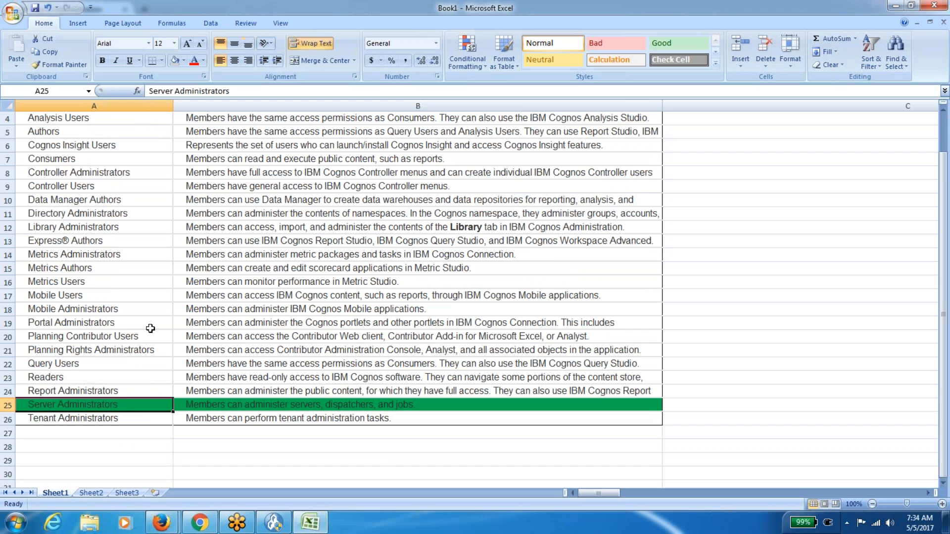
{"action": "key", "text": "Up"}
{"action": "key", "text": "Up"}
{"action": "key", "text": "Up"}
{"action": "key", "text": "Up"}
{"action": "key", "text": "Up"}
{"action": "key", "text": "Up"}
{"action": "key", "text": "Up"}
{"action": "key", "text": "Up"}
{"action": "key", "text": "Up"}
{"action": "key", "text": "Up"}
{"action": "key", "text": "Up"}
{"action": "key", "text": "Up"}
{"action": "key", "text": "Up"}
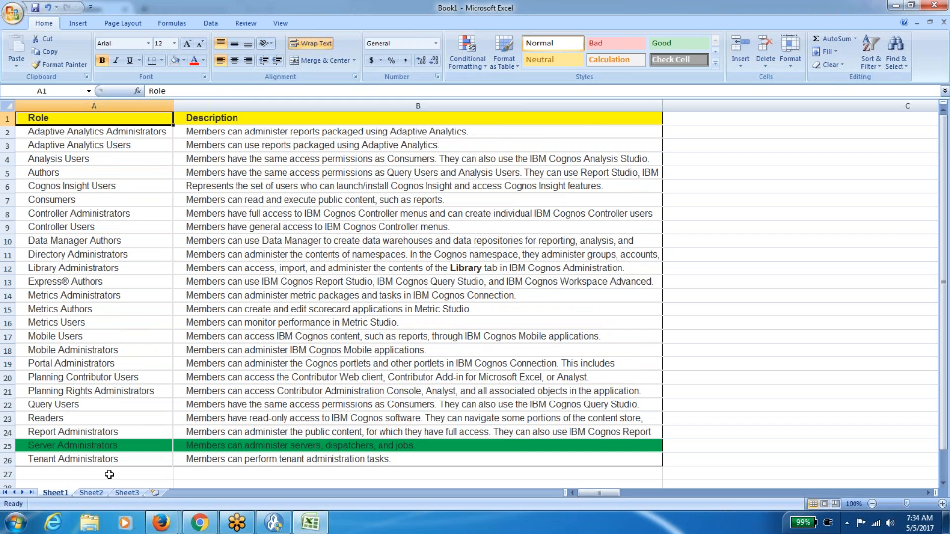
Review Sheet2's roles from Analysis Users through Report Administrators, ending on Sheet3.
{"action": "left_click", "coordinate": [91, 493]}
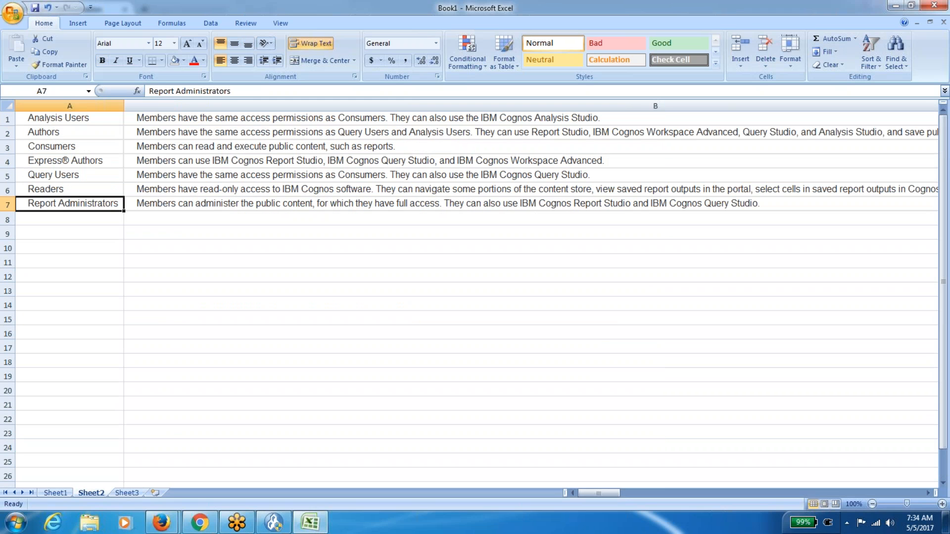
{"action": "key", "text": "Up"}
{"action": "key", "text": "Up"}
{"action": "key", "text": "Up"}
{"action": "key", "text": "Up"}
{"action": "key", "text": "Up"}
{"action": "key", "text": "Up"}
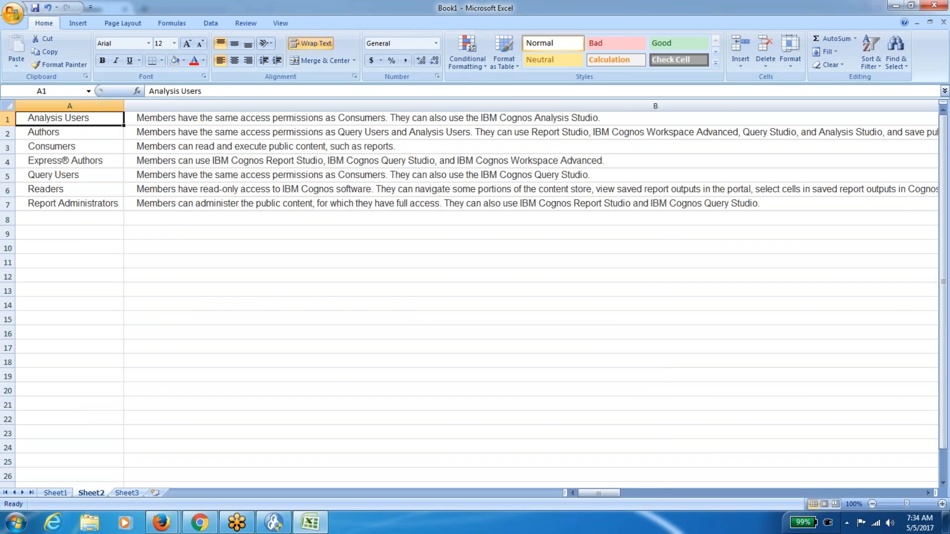
{"action": "key", "text": "shift+Right"}
{"action": "key", "text": "shift+Left"}
{"action": "key", "text": "Down"}
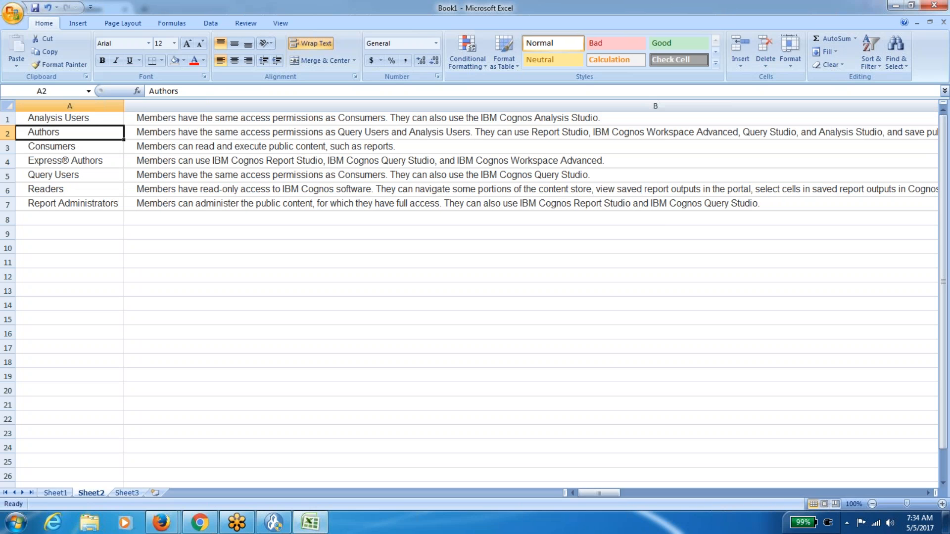
{"action": "key", "text": "Right"}
{"action": "key", "text": "Left"}
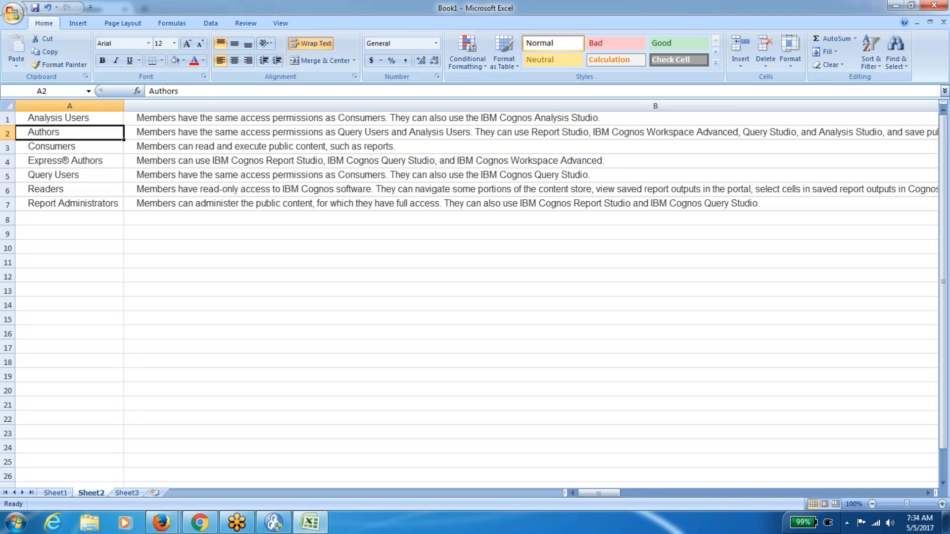
{"action": "key", "text": "Down"}
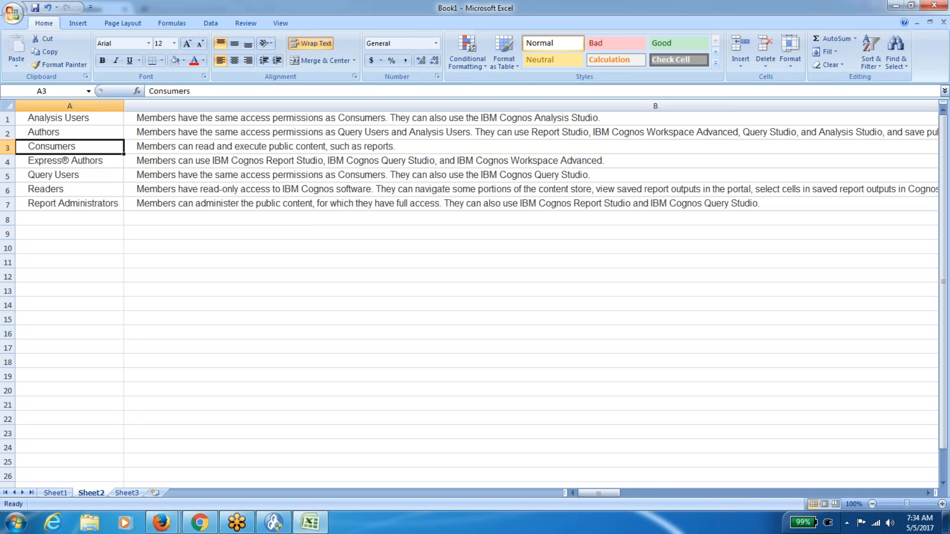
{"action": "key", "text": "Down"}
{"action": "key", "text": "Down"}
{"action": "key", "text": "Down"}
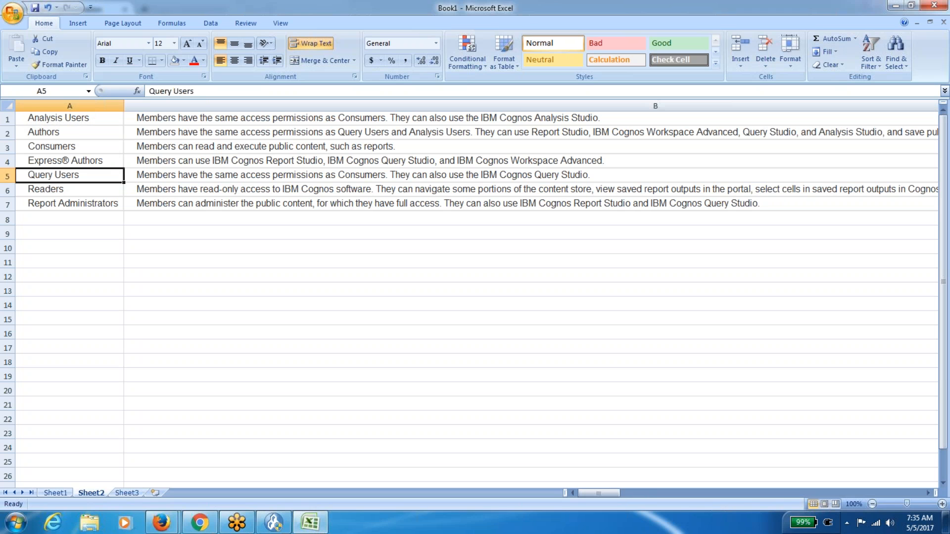
{"action": "key", "text": "Up"}
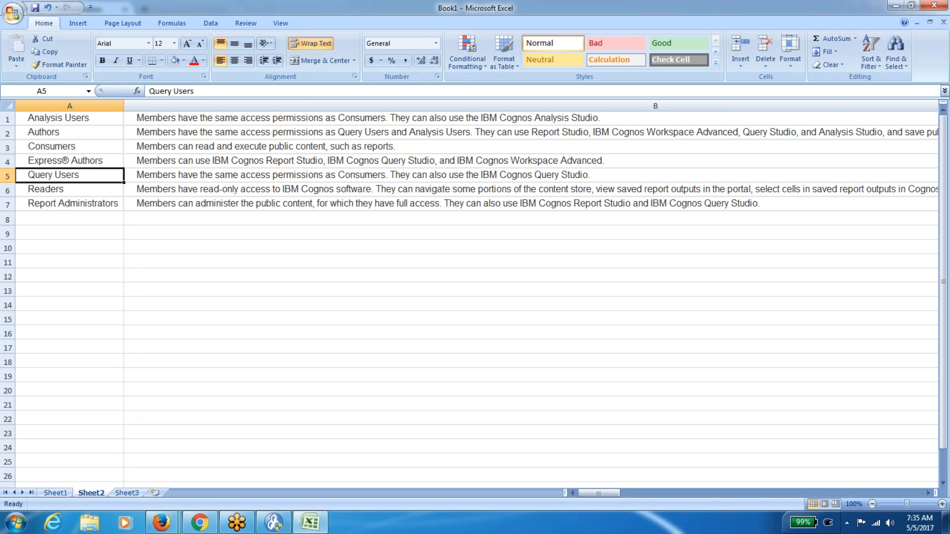
{"action": "key", "text": "Up"}
{"action": "key", "text": "Up"}
{"action": "key", "text": "Up"}
{"action": "key", "text": "Down"}
{"action": "key", "text": "Down"}
{"action": "key", "text": "Down"}
{"action": "key", "text": "Down"}
{"action": "key", "text": "Down"}
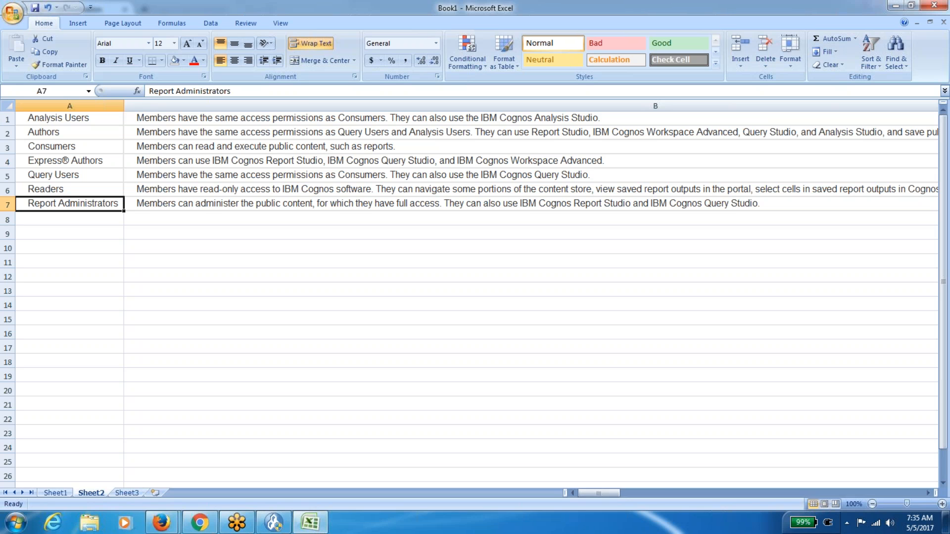
{"action": "left_click", "coordinate": [130, 493]}
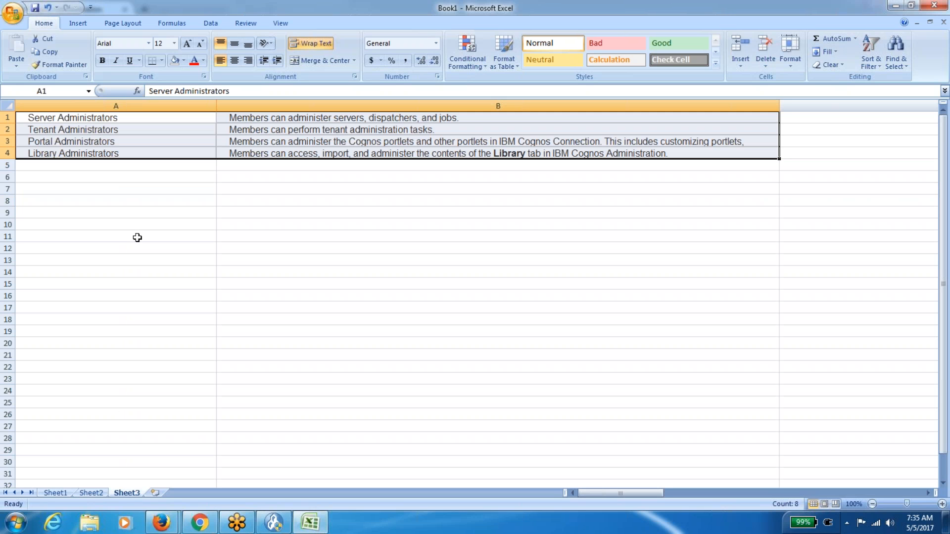
On Sheet3, review the Server Administrators role and its description.
{"action": "left_click", "coordinate": [142, 221]}
{"action": "left_click", "coordinate": [165, 118]}
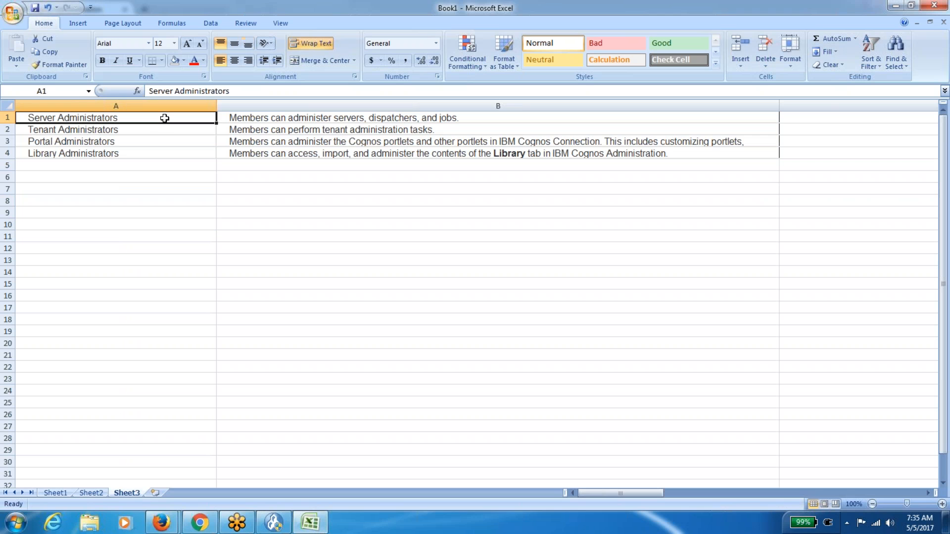
{"action": "key", "text": "Down"}
{"action": "key", "text": "Down"}
{"action": "key", "text": "Down"}
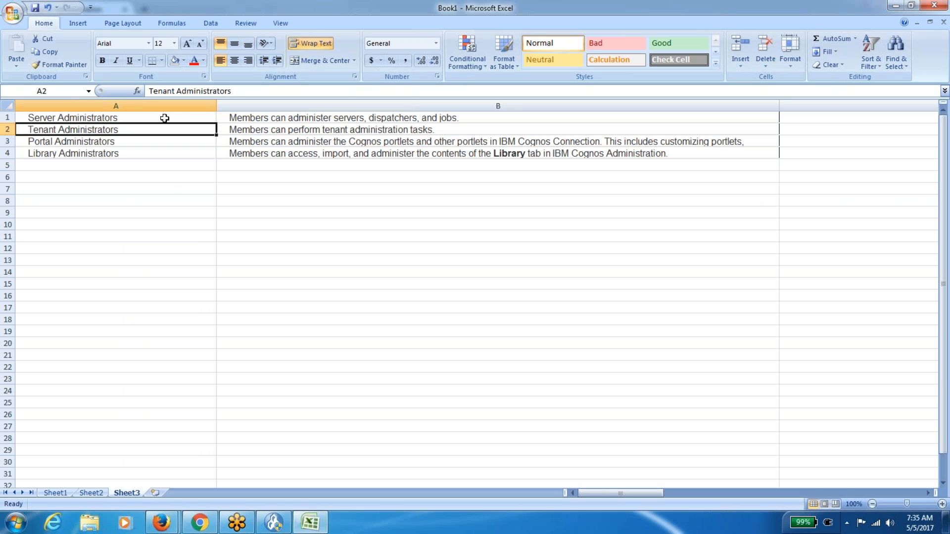
{"action": "key", "text": "Up"}
{"action": "key", "text": "Up"}
{"action": "key", "text": "Up"}
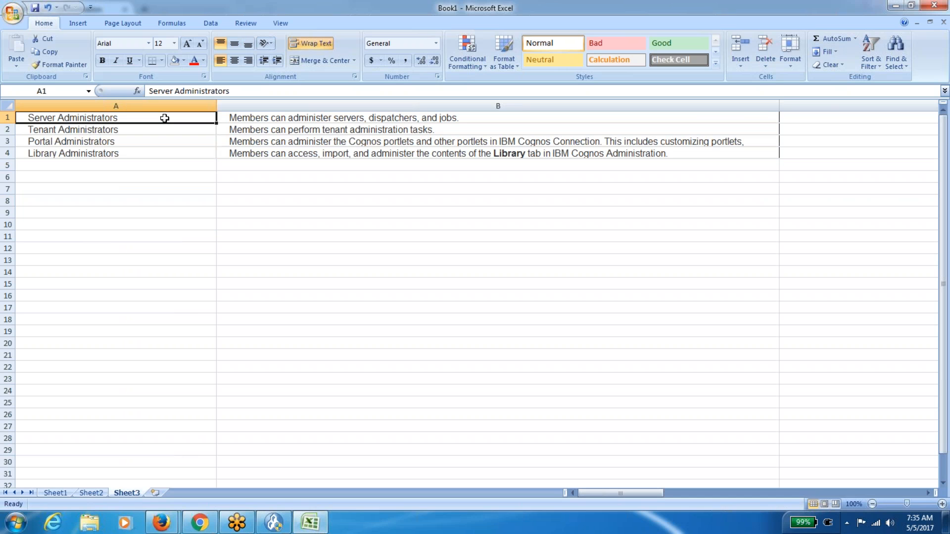
{"action": "key", "text": "Right"}
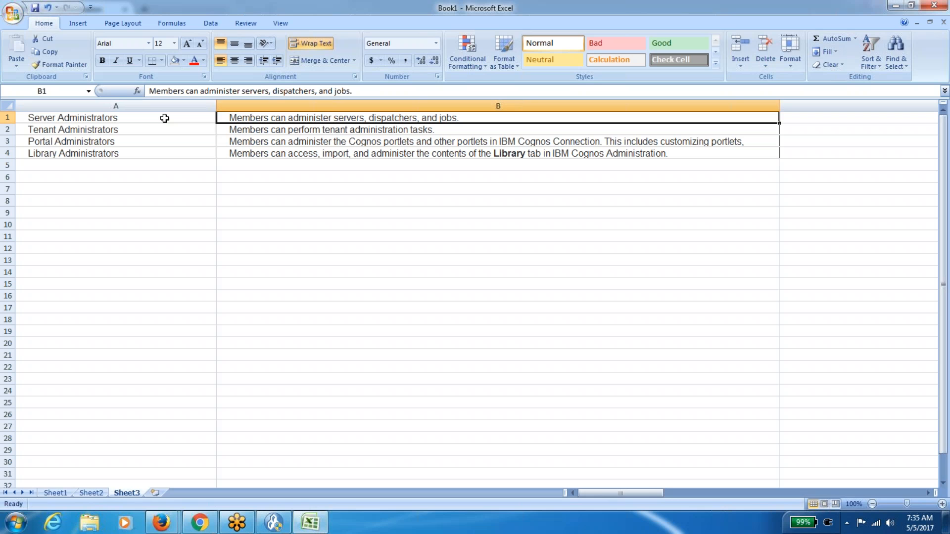
{"action": "key", "text": "Left"}
Step through Tenant and Library Administrators, then return to the Cognos groups and roles list.
{"action": "key", "text": "Down"}
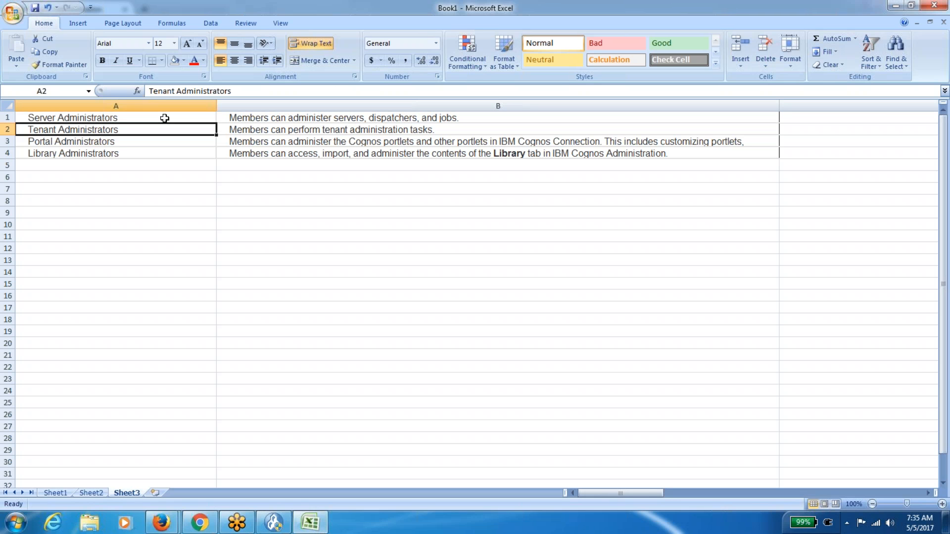
{"action": "key", "text": "Down"}
{"action": "key", "text": "Down"}
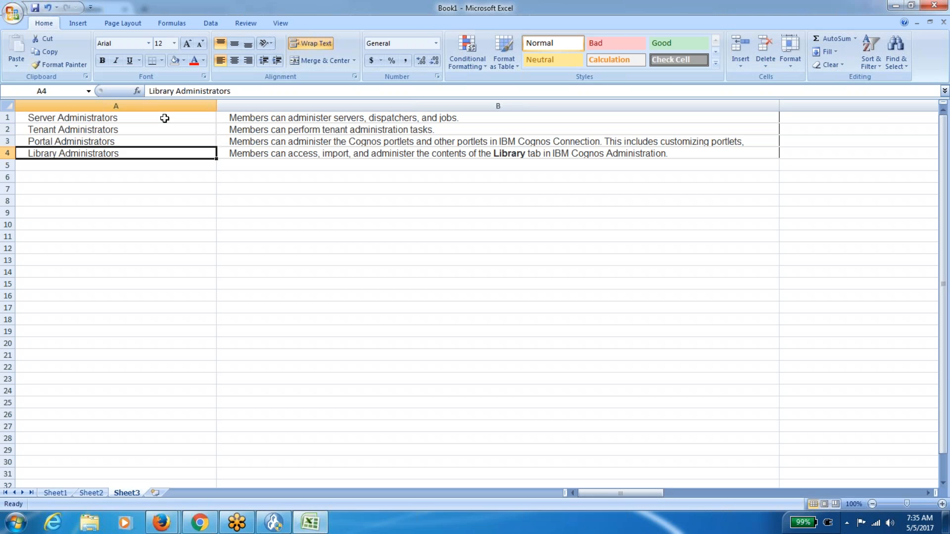
{"action": "key", "text": "Right"}
{"action": "key", "text": "Left"}
{"action": "key", "text": "Up"}
{"action": "key", "text": "Up"}
{"action": "key", "text": "Up"}
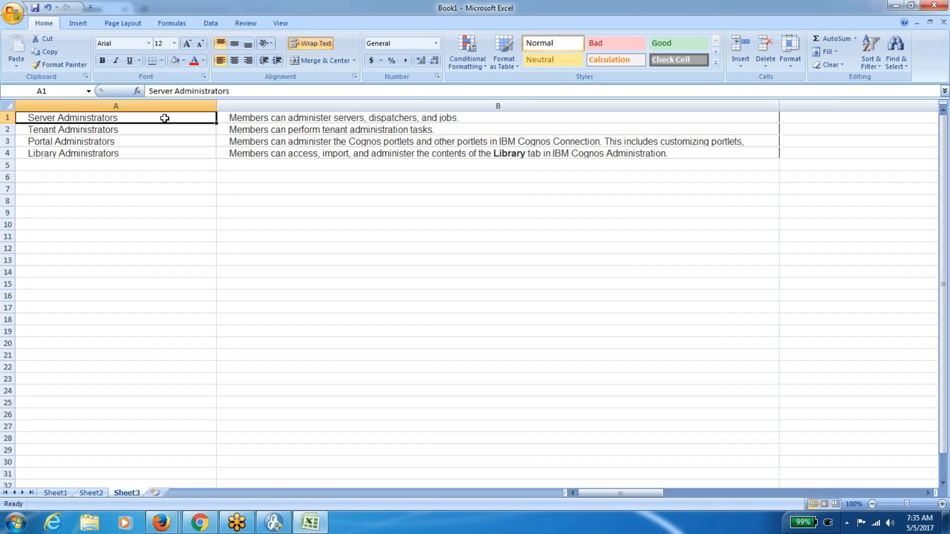
{"action": "mouse_move", "coordinate": [162, 522]}
{"action": "left_click", "coordinate": [124, 465]}
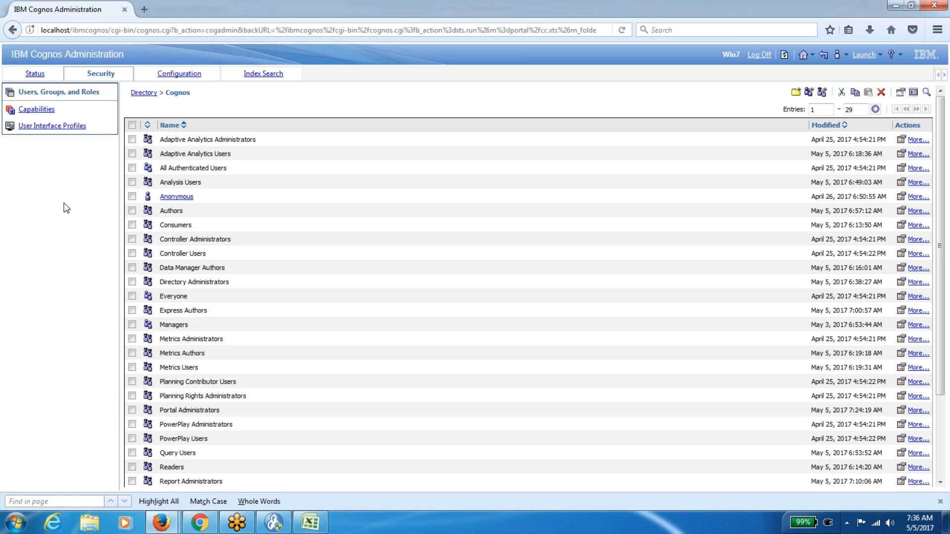
Look at Capabilities, then select the Express Authors and Analysis Users names in the roles list.
{"action": "left_click", "coordinate": [46, 111]}
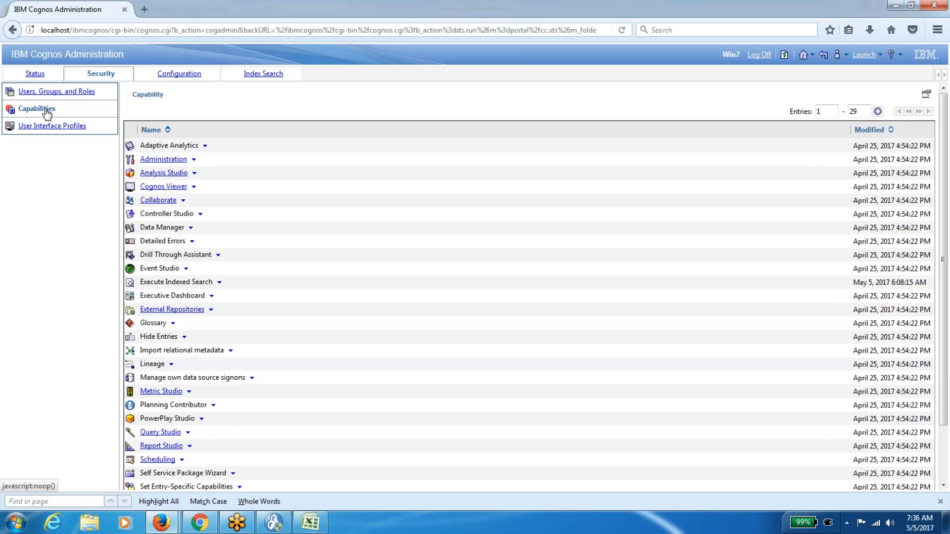
{"action": "left_click", "coordinate": [58, 96]}
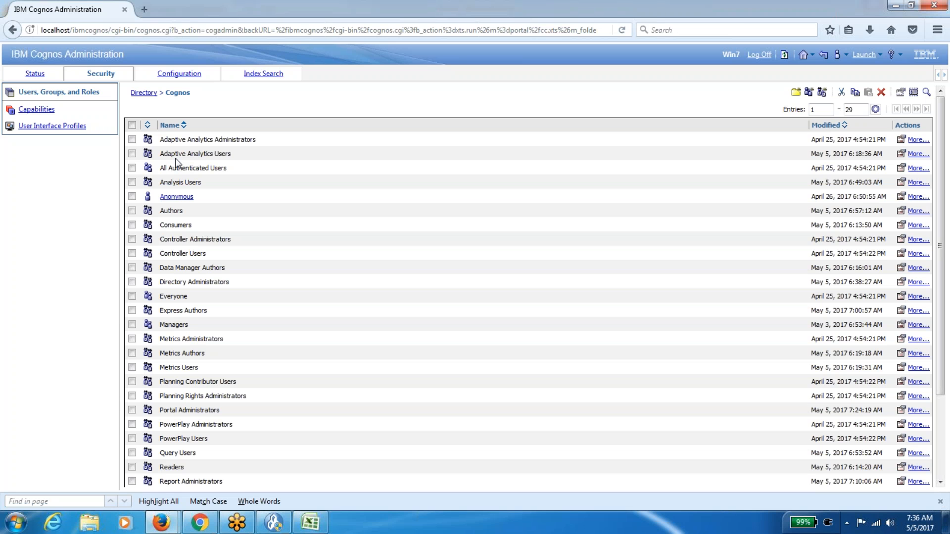
{"action": "triple_click", "coordinate": [178, 313]}
{"action": "left_click_drag", "start_coordinate": [160, 182], "coordinate": [178, 182]}
{"action": "triple_click", "coordinate": [197, 182]}
Open the Analysis Studio capability under Capabilities and bring up its properties.
{"action": "left_click", "coordinate": [42, 111]}
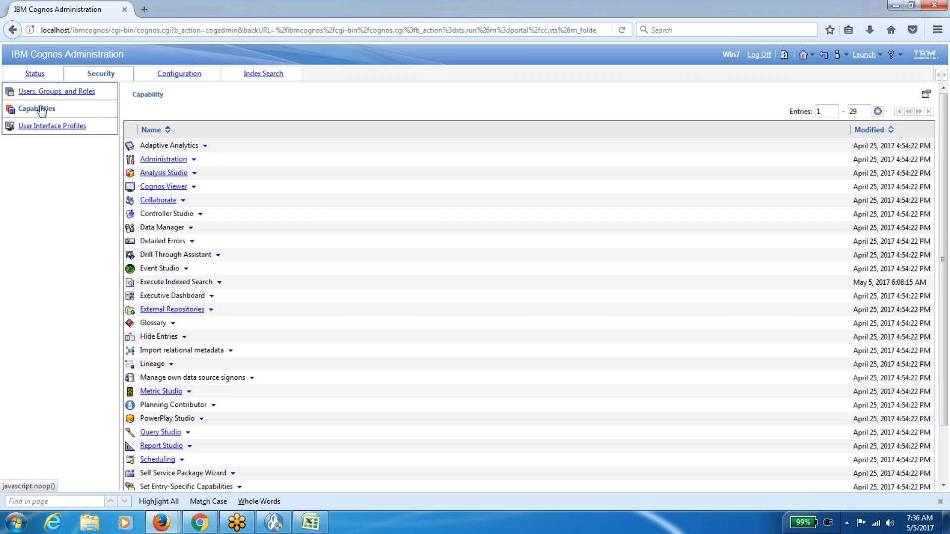
{"action": "left_click", "coordinate": [159, 174]}
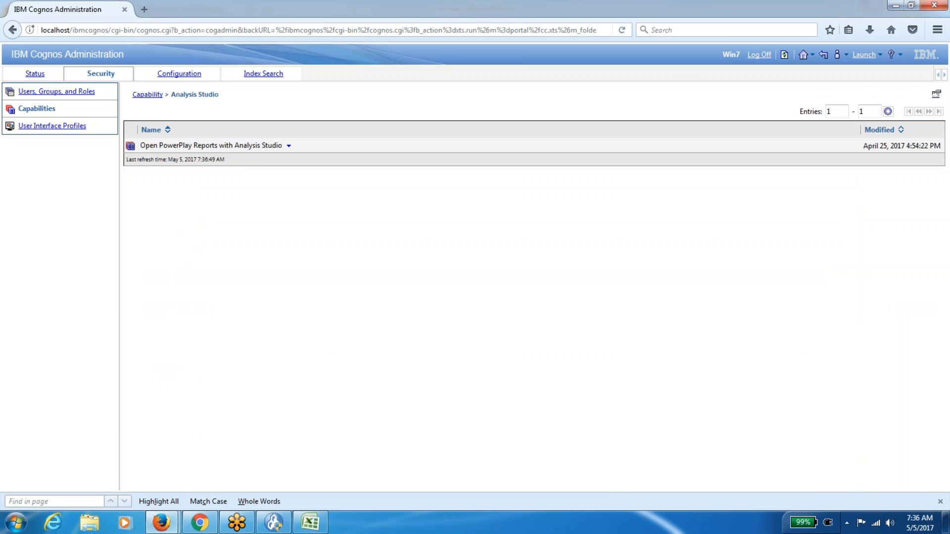
{"action": "left_click", "coordinate": [936, 95]}
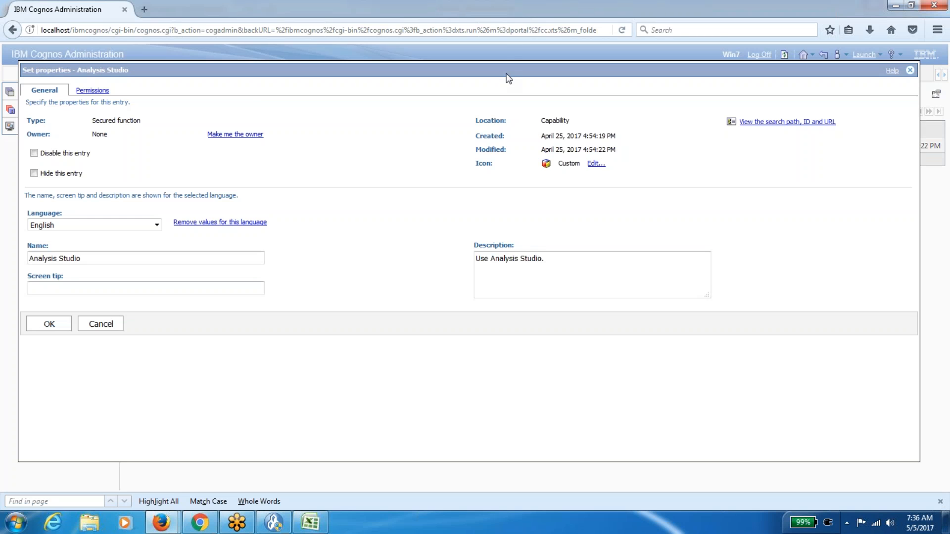
View Analysis Studio's access permissions and check the Grant Execute icons for the listed roles.
{"action": "left_click", "coordinate": [93, 91]}
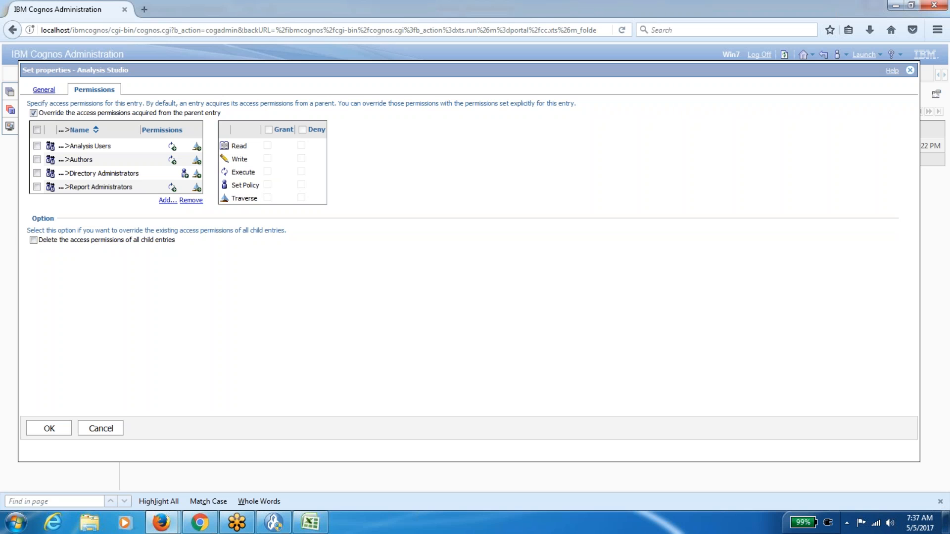
{"action": "mouse_move", "coordinate": [171, 159]}
{"action": "mouse_move", "coordinate": [172, 188]}
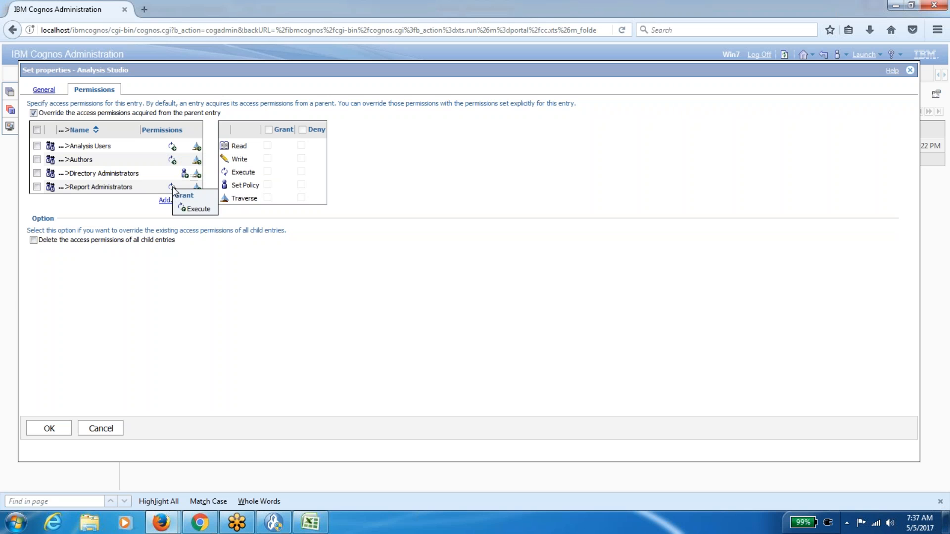
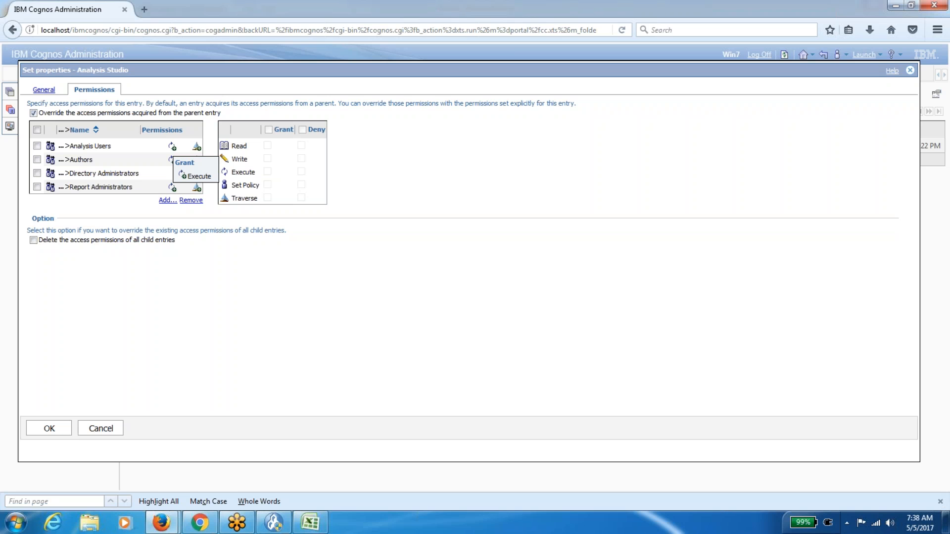
Cancel the Analysis Studio properties unchanged and go back up to the full capabilities list.
{"action": "left_click", "coordinate": [111, 431]}
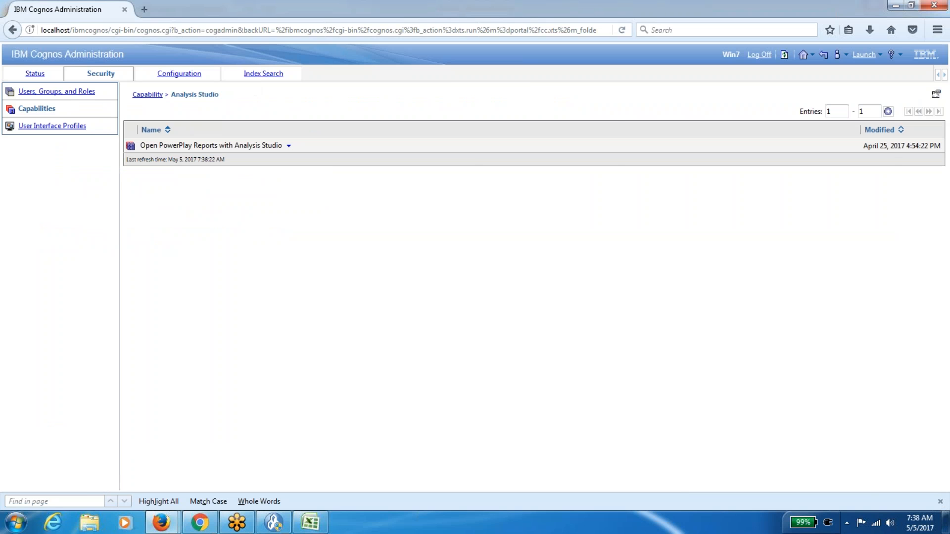
{"action": "left_click", "coordinate": [150, 95]}
Review which groups hold permissions on the Administration capability, then cancel without saving.
{"action": "left_click", "coordinate": [70, 95]}
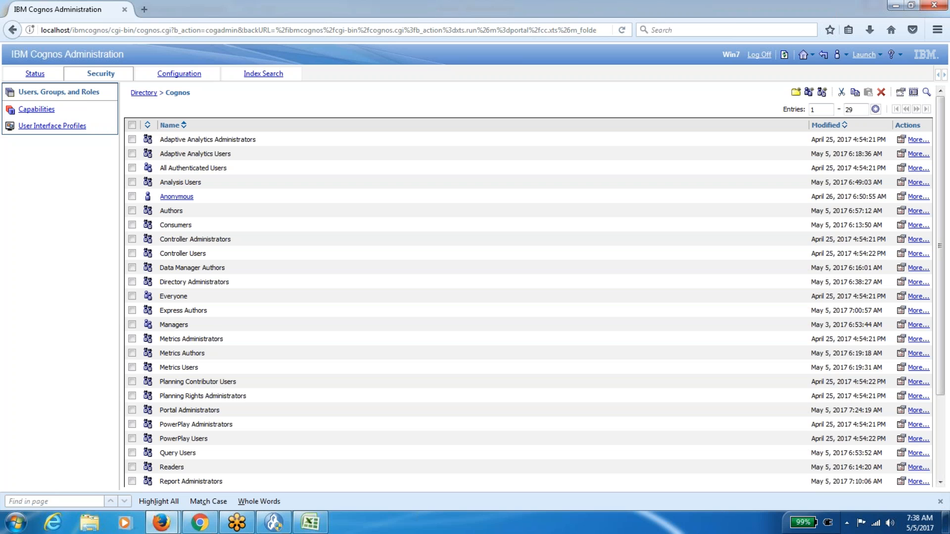
{"action": "left_click", "coordinate": [44, 110]}
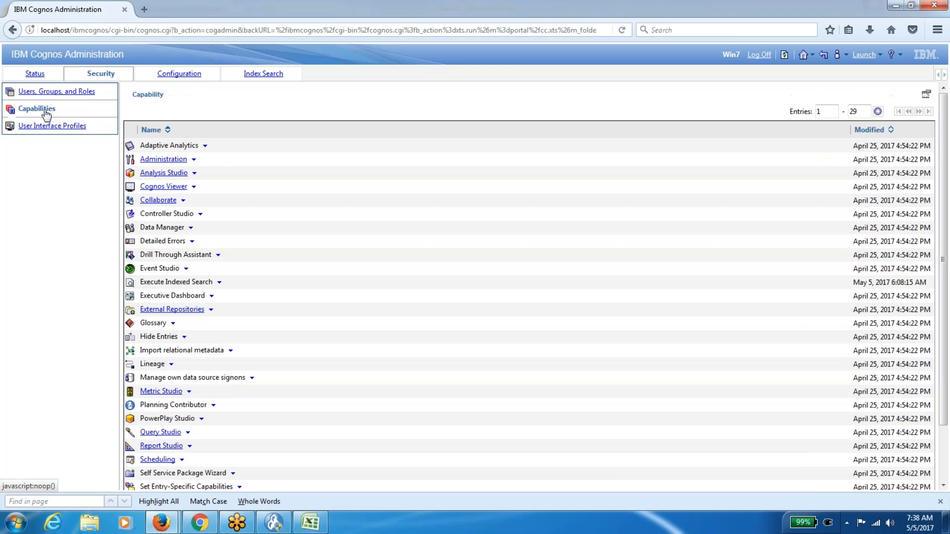
{"action": "left_click", "coordinate": [163, 159]}
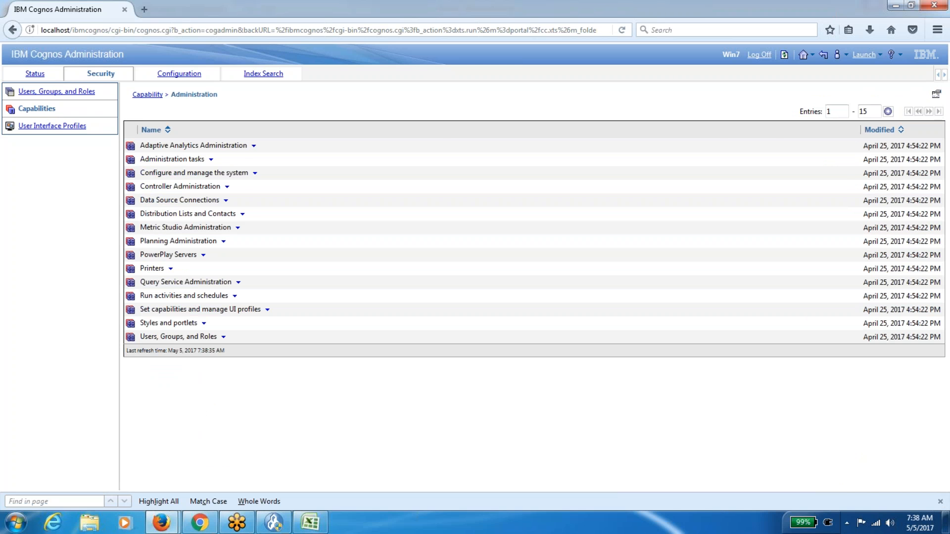
{"action": "left_click", "coordinate": [936, 94]}
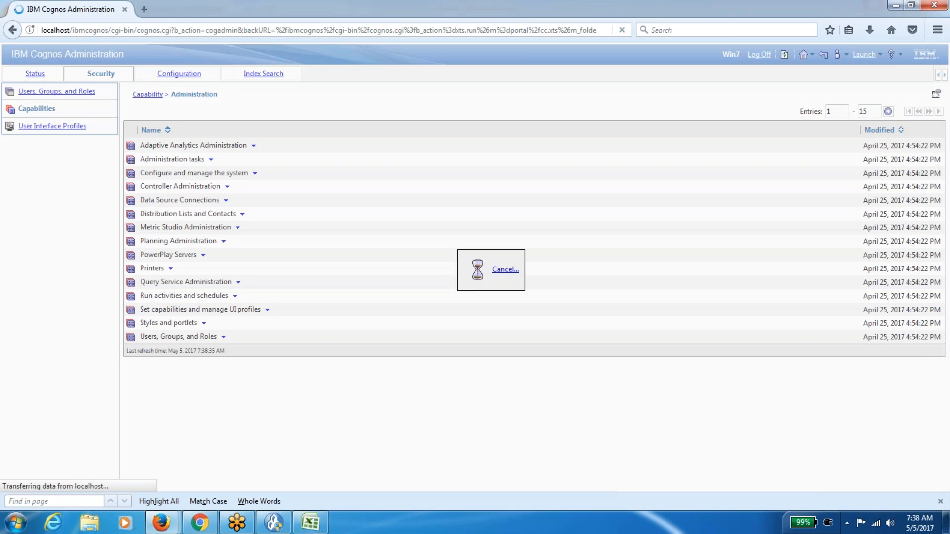
{"action": "left_click", "coordinate": [102, 91]}
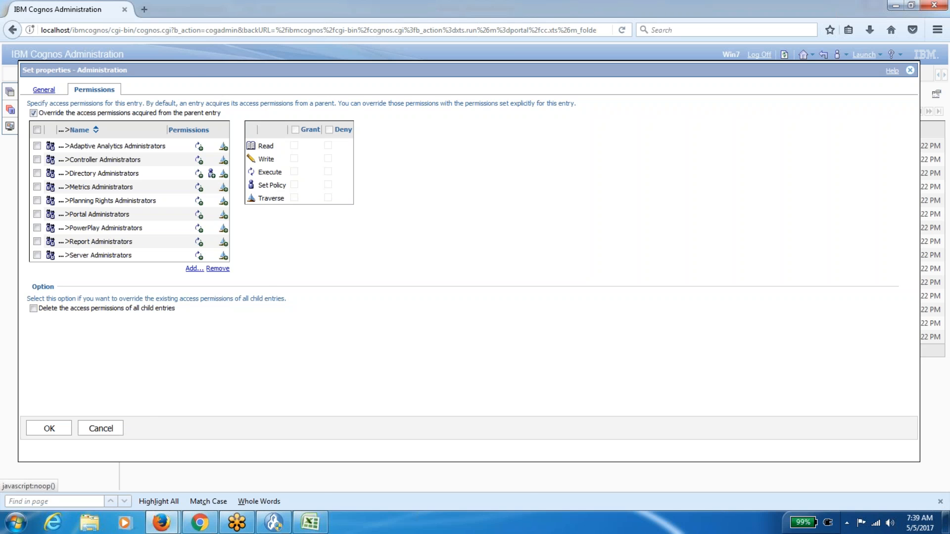
{"action": "left_click", "coordinate": [109, 432]}
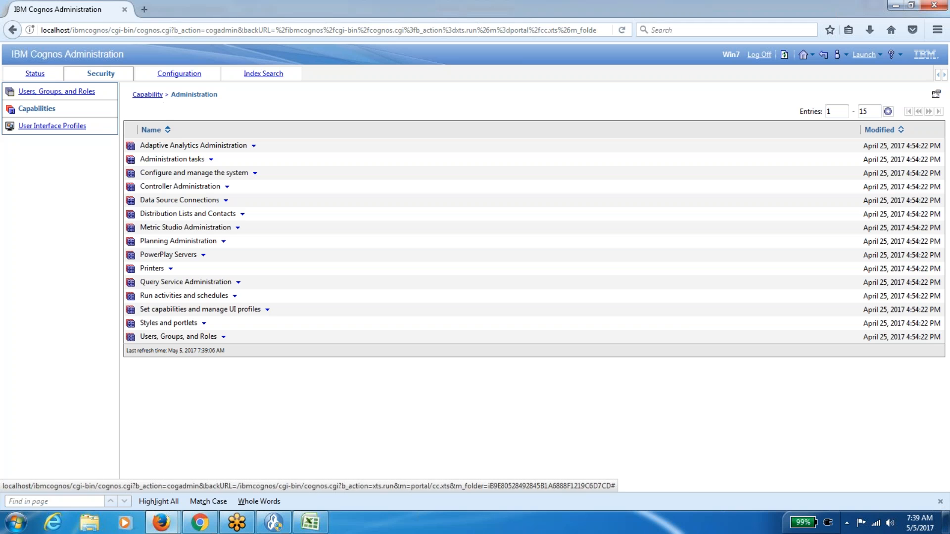
{"action": "left_click", "coordinate": [148, 94]}
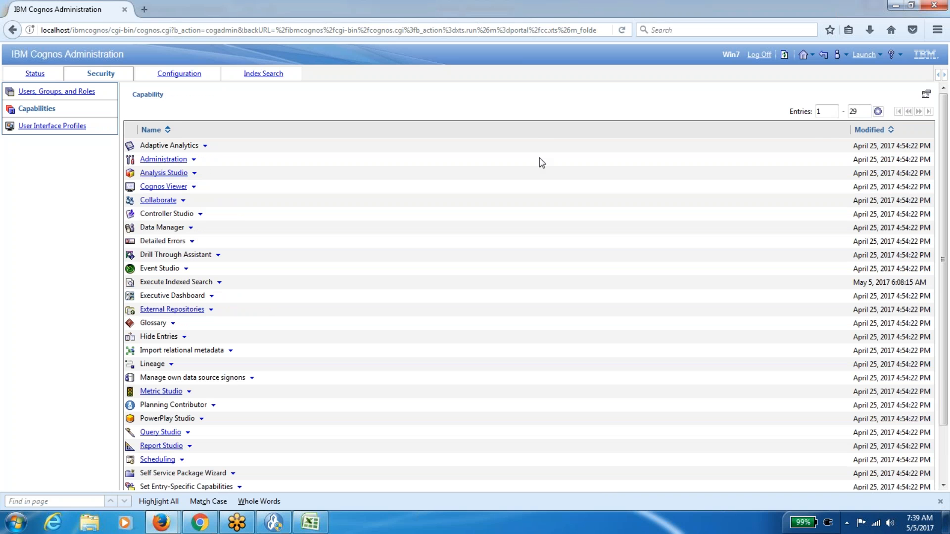
{"action": "left_click", "coordinate": [925, 95]}
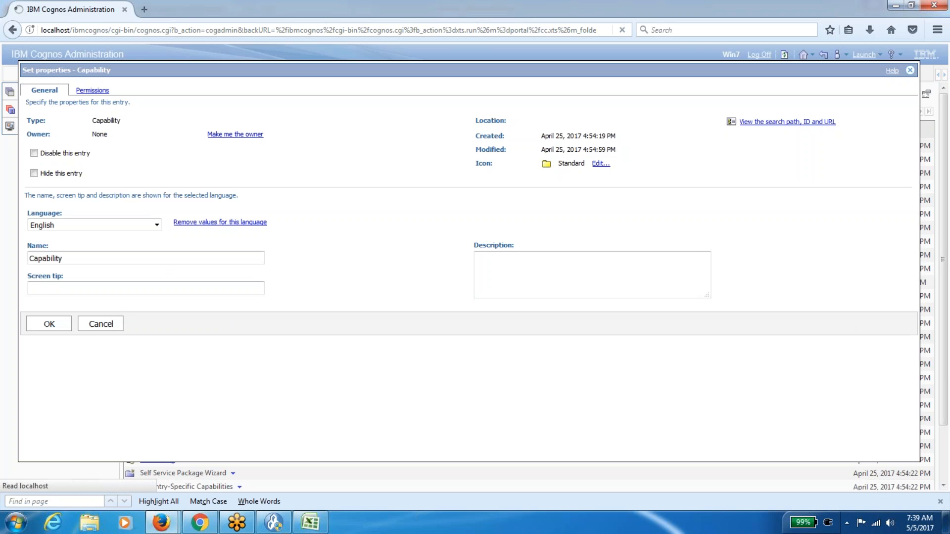
{"action": "left_click", "coordinate": [92, 90]}
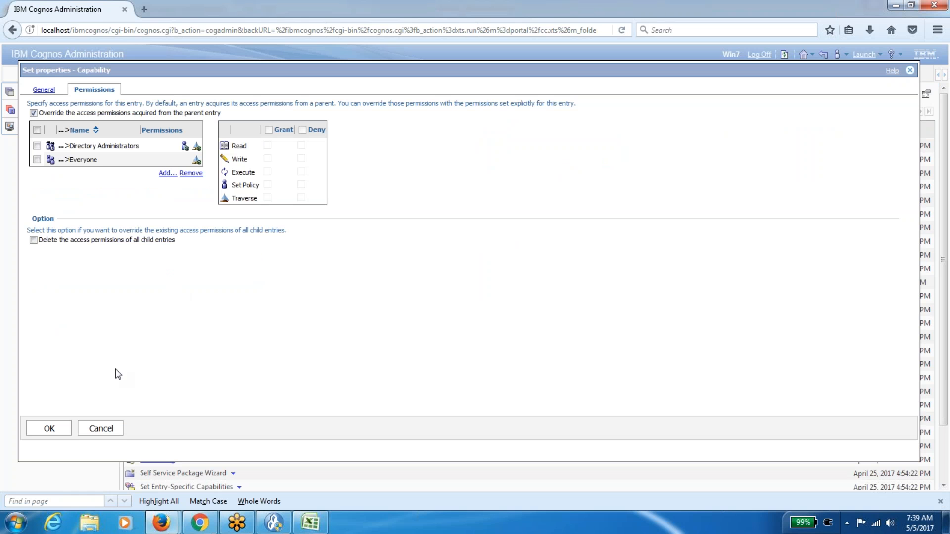
{"action": "left_click", "coordinate": [105, 427]}
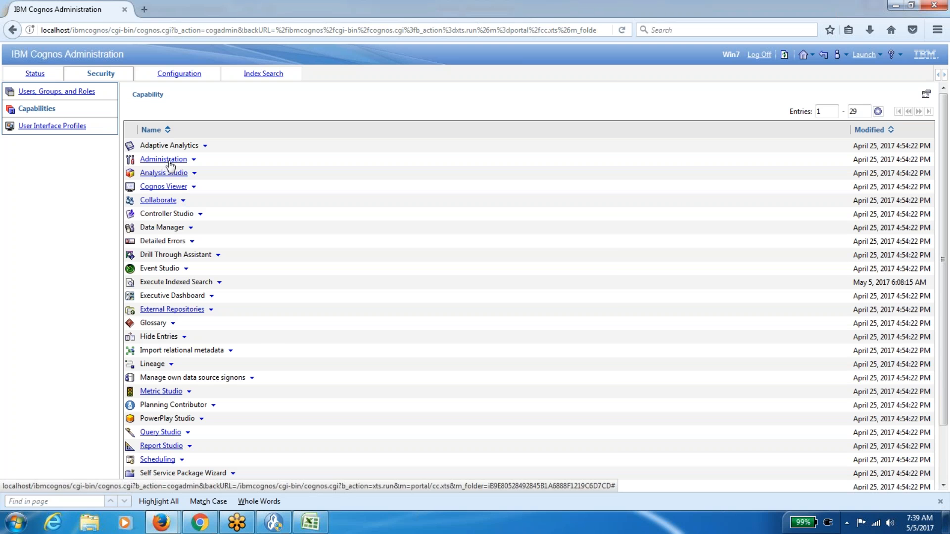
{"action": "left_click", "coordinate": [194, 159]}
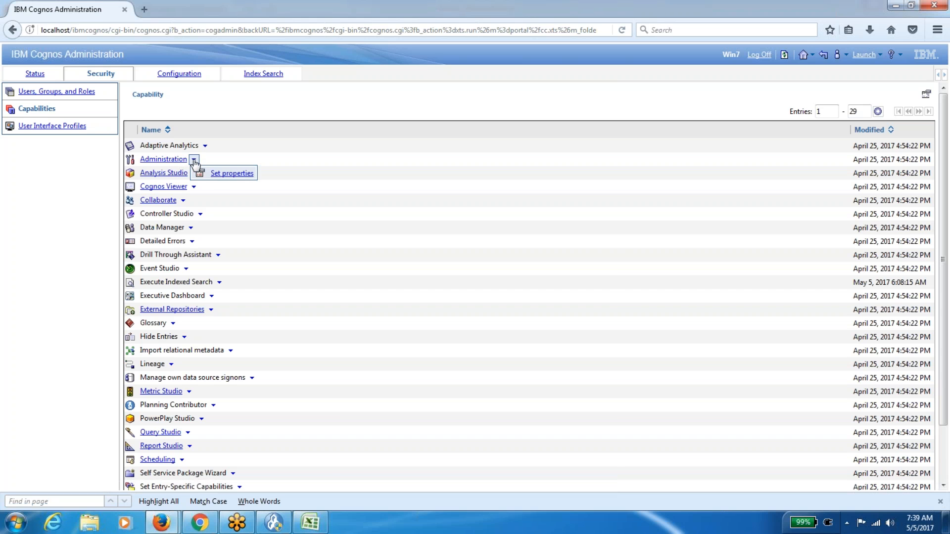
{"action": "left_click", "coordinate": [220, 174]}
{"action": "left_click", "coordinate": [93, 90]}
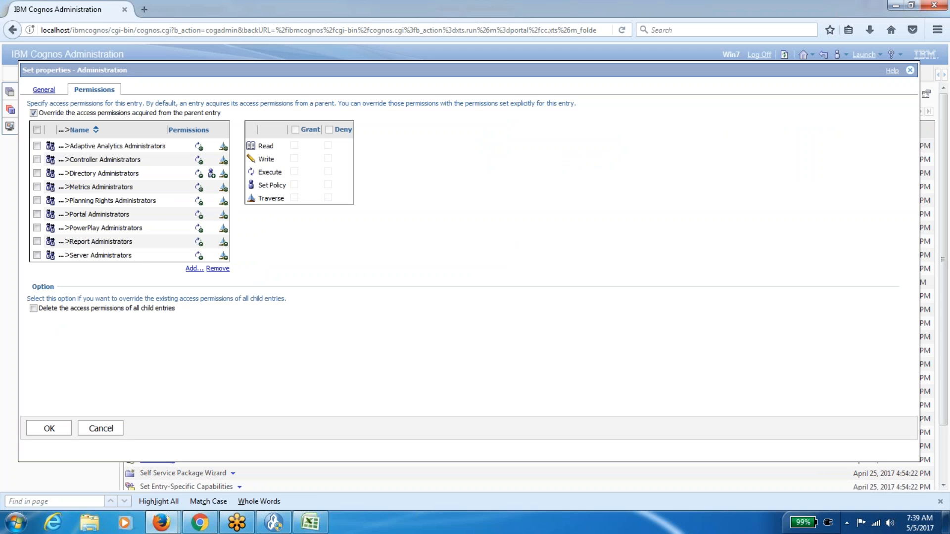
{"action": "left_click_drag", "start_coordinate": [70, 255], "coordinate": [138, 257]}
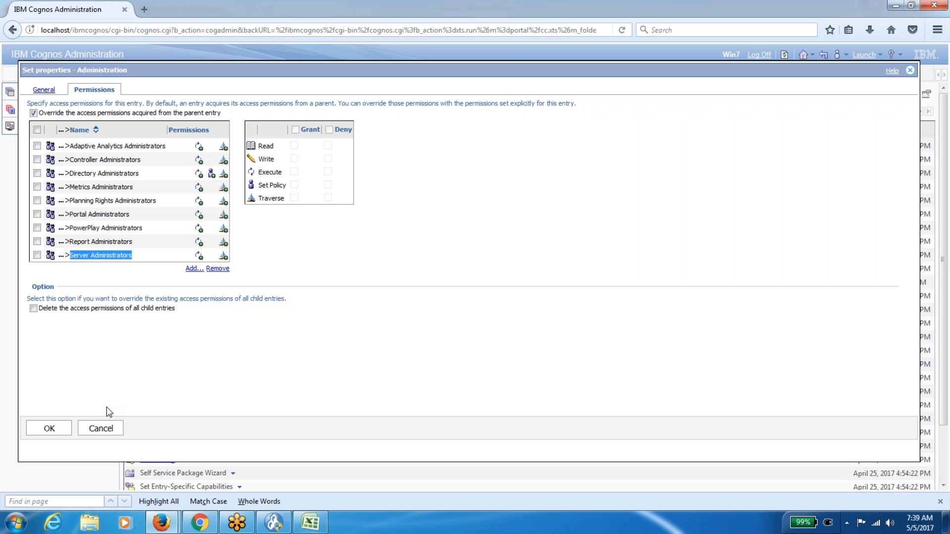
{"action": "left_click", "coordinate": [101, 427]}
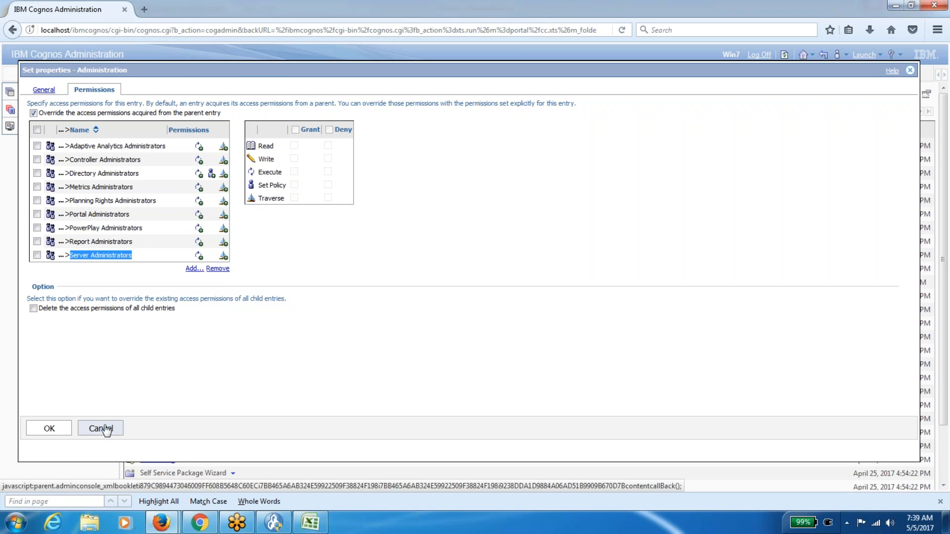
{"action": "left_click", "coordinate": [169, 160]}
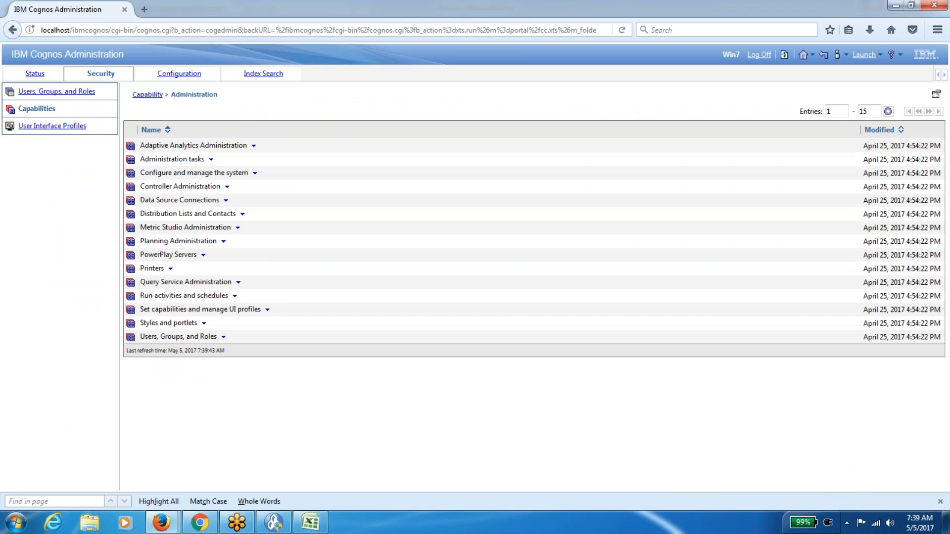
{"action": "left_click", "coordinate": [223, 337]}
{"action": "left_click", "coordinate": [258, 354]}
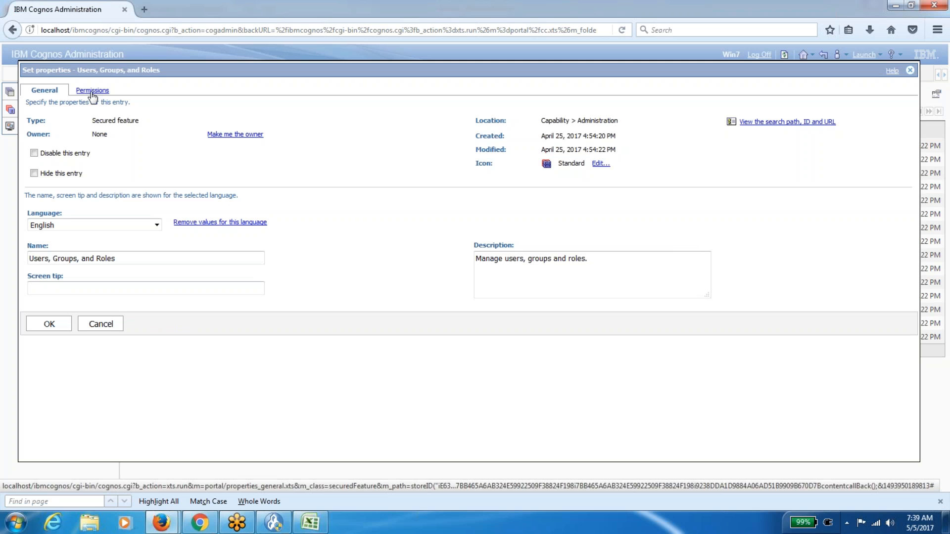
{"action": "left_click", "coordinate": [93, 91]}
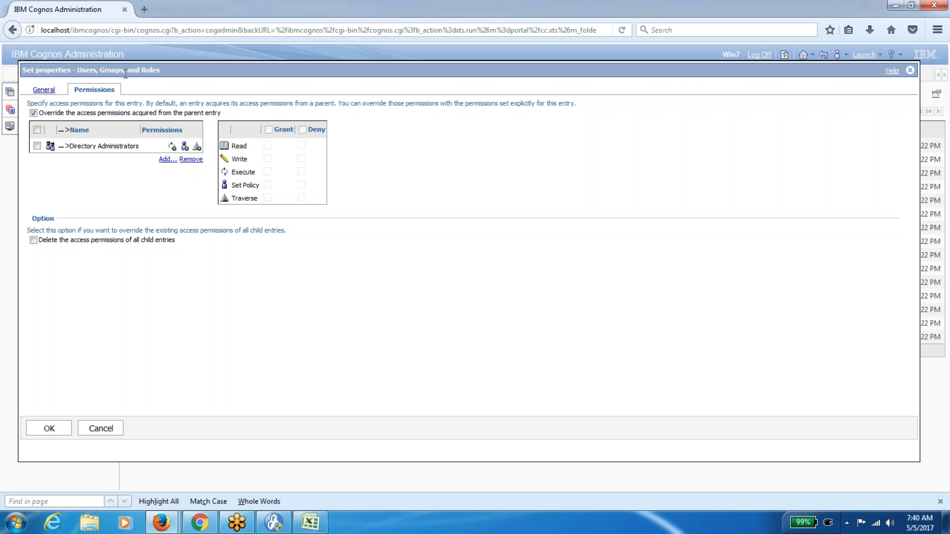
{"action": "left_click", "coordinate": [115, 429]}
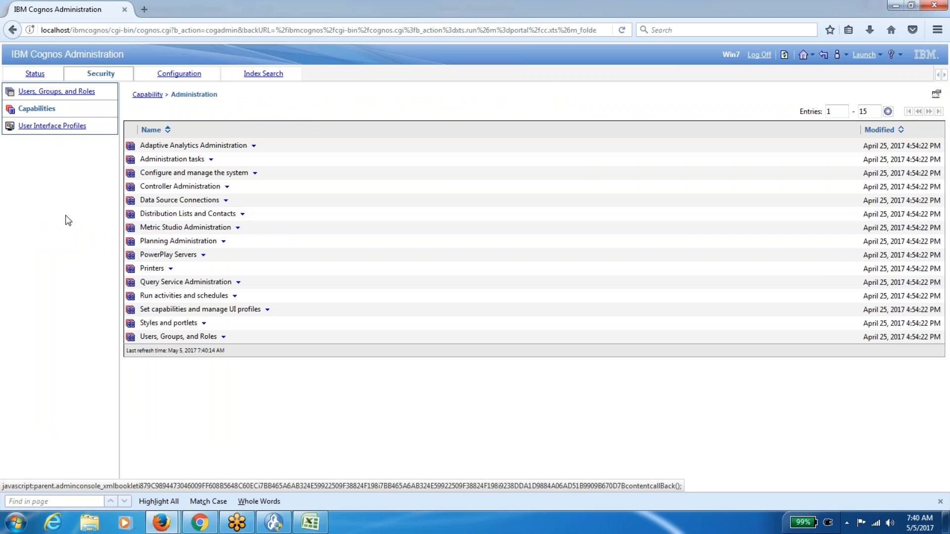
Return to the capabilities list and open the Query Studio capability's permissions.
{"action": "left_click", "coordinate": [55, 95]}
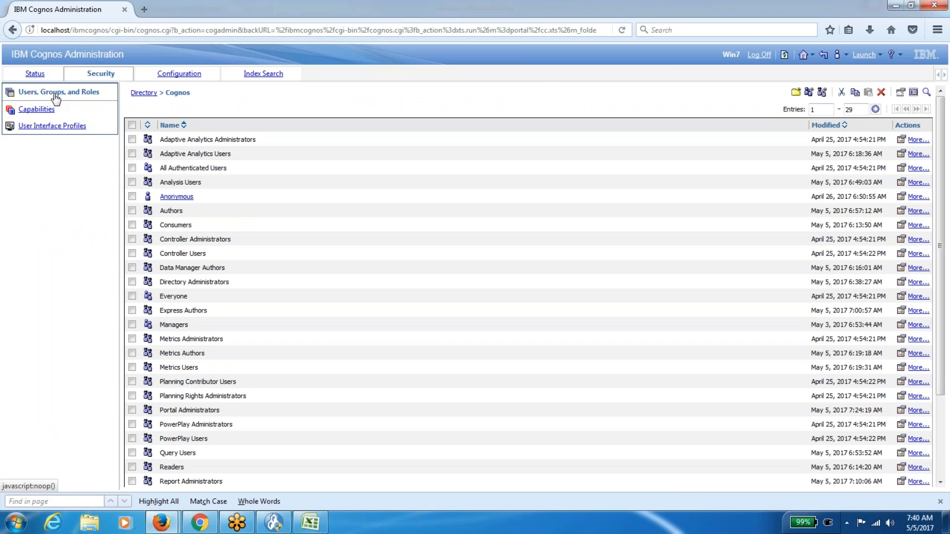
{"action": "left_click", "coordinate": [43, 113]}
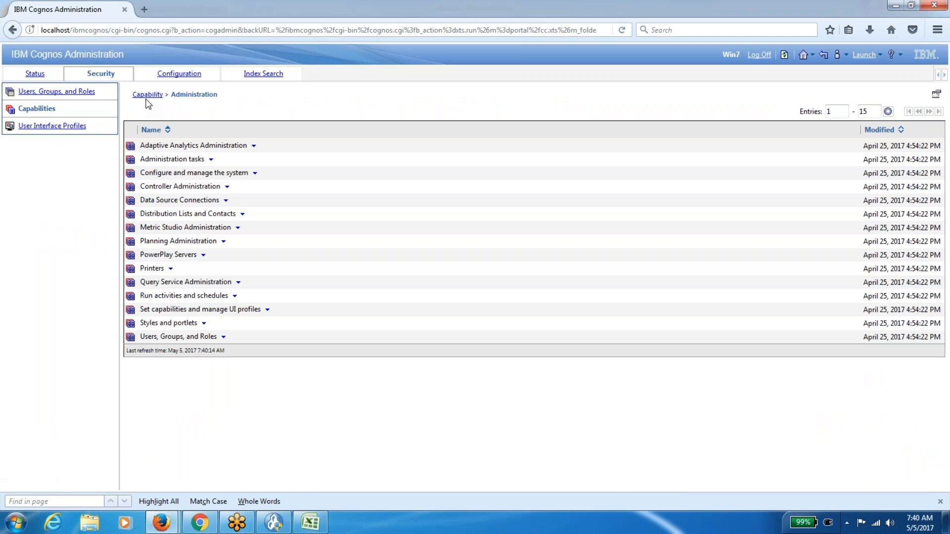
{"action": "left_click", "coordinate": [148, 94]}
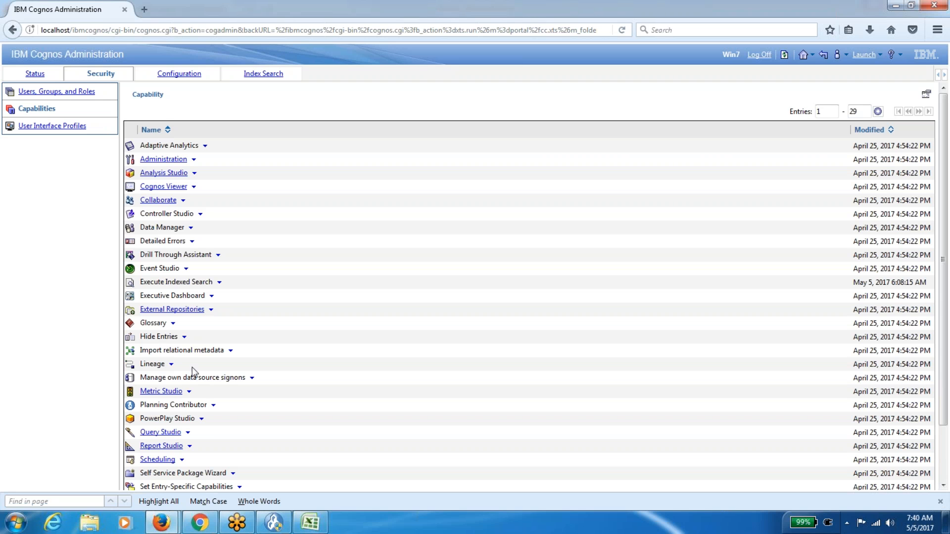
{"action": "left_click", "coordinate": [189, 433]}
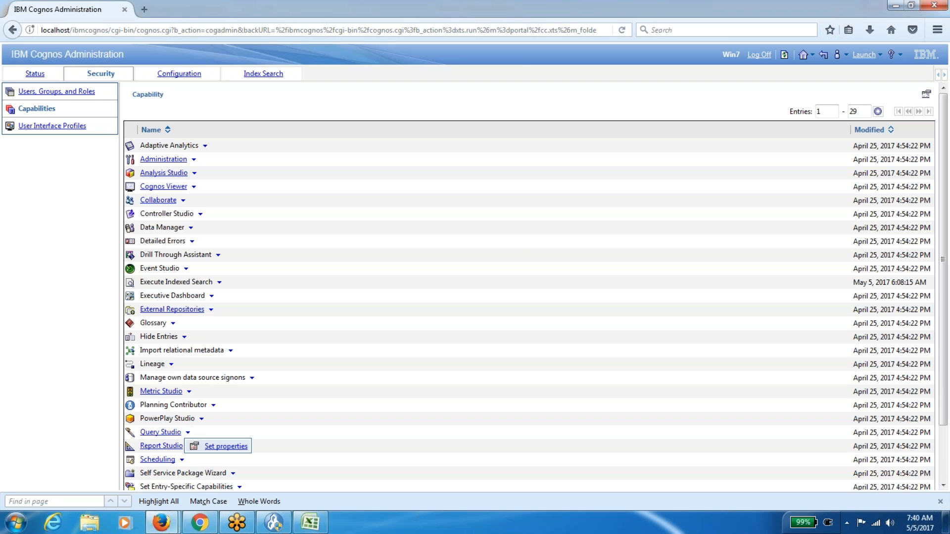
{"action": "left_click", "coordinate": [213, 444]}
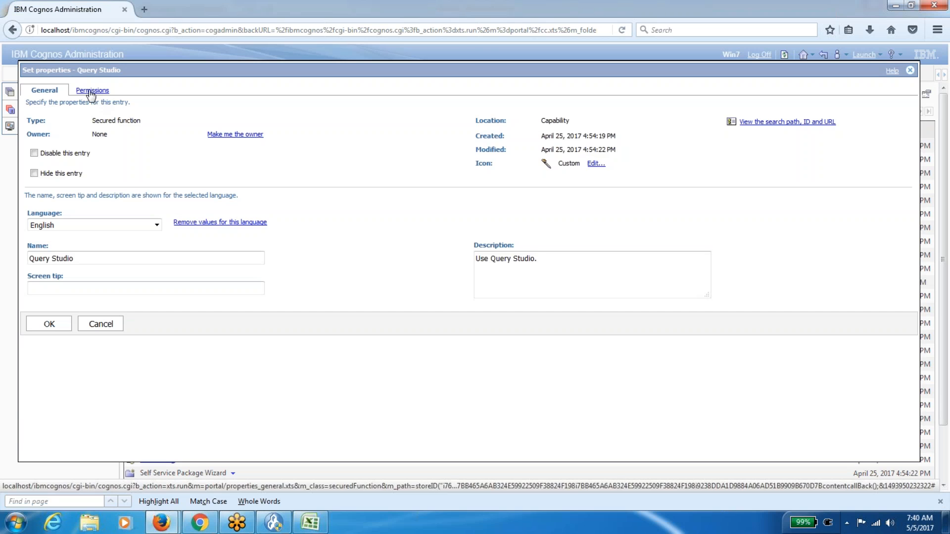
{"action": "left_click", "coordinate": [92, 90]}
Pick out the Authors, Query Users and Report Administrators entries, then switch to the Excel workbook.
{"action": "double_click", "coordinate": [82, 146]}
{"action": "double_click", "coordinate": [89, 174]}
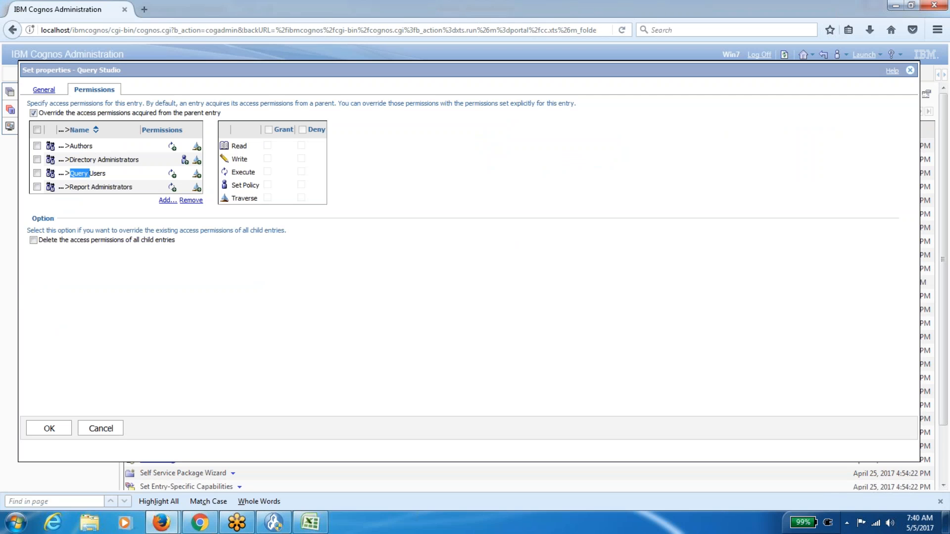
{"action": "double_click", "coordinate": [97, 192]}
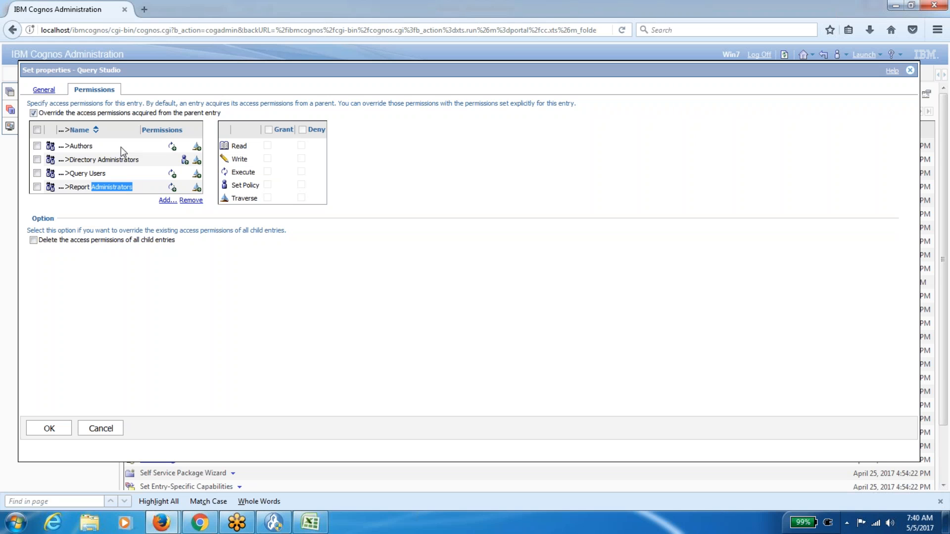
{"action": "left_click", "coordinate": [310, 522]}
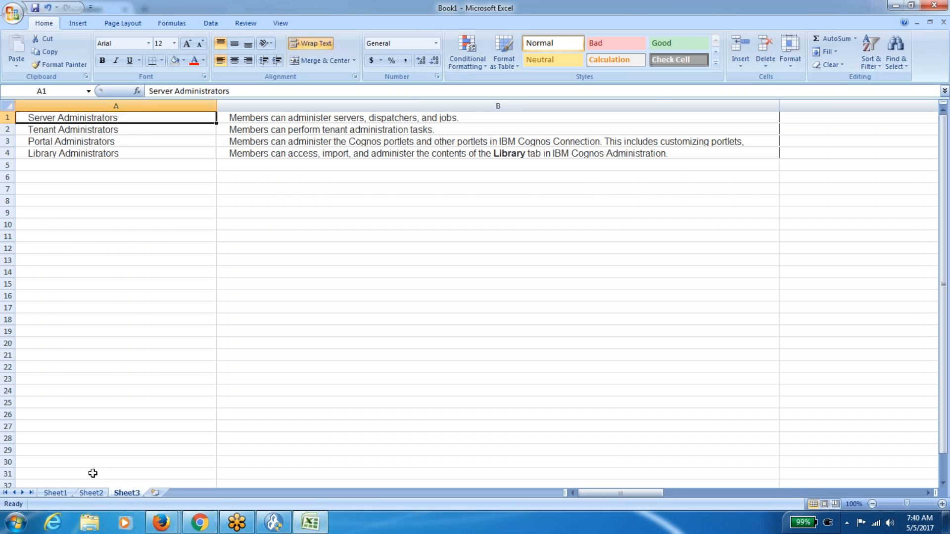
On Sheet2, read the Authors, Query Users and Report Administrators descriptions, then return to the browser.
{"action": "left_click", "coordinate": [92, 493]}
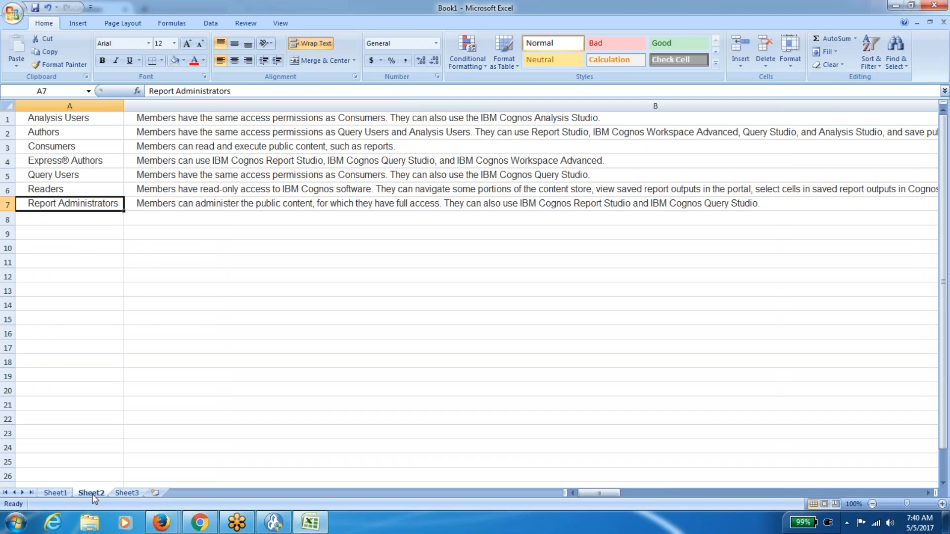
{"action": "left_click", "coordinate": [93, 133]}
{"action": "key", "text": "Right"}
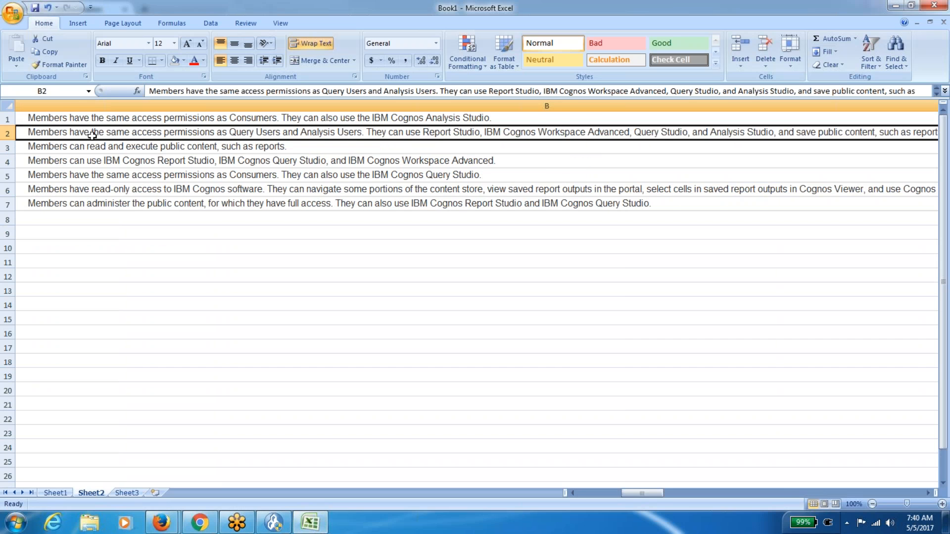
{"action": "key", "text": "Left"}
{"action": "key", "text": "Down"}
{"action": "key", "text": "Down"}
{"action": "key", "text": "Down"}
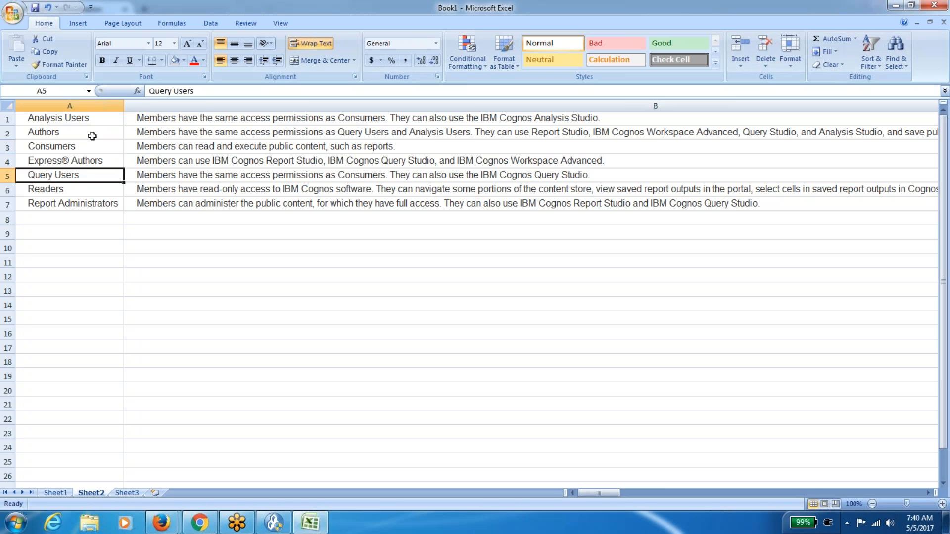
{"action": "key", "text": "Right"}
{"action": "key", "text": "Left"}
{"action": "key", "text": "Down"}
{"action": "key", "text": "Down"}
{"action": "key", "text": "Right"}
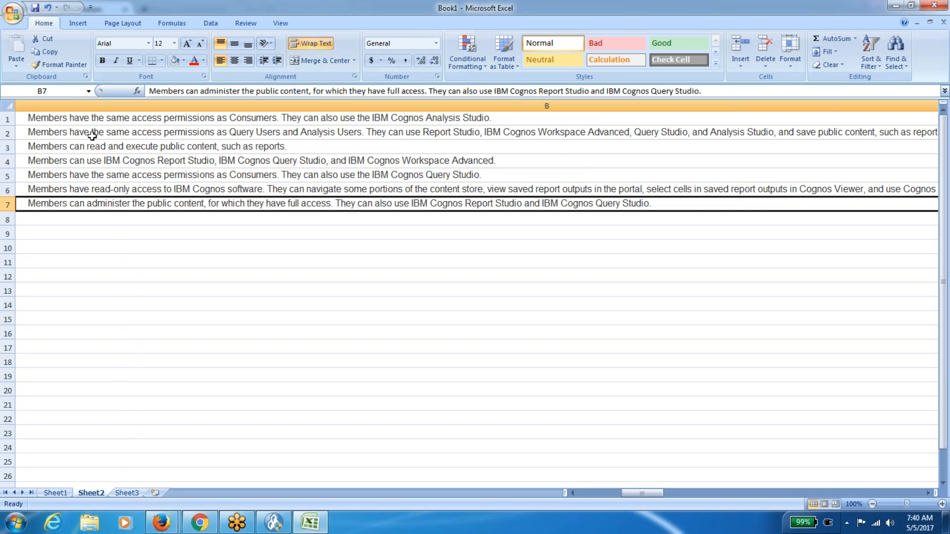
{"action": "key", "text": "alt+Tab"}
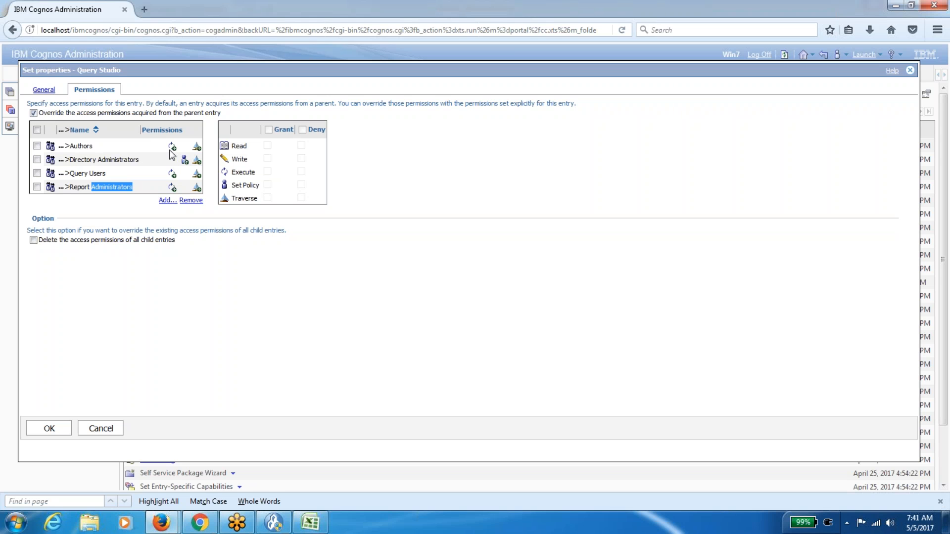
{"action": "mouse_move", "coordinate": [174, 150]}
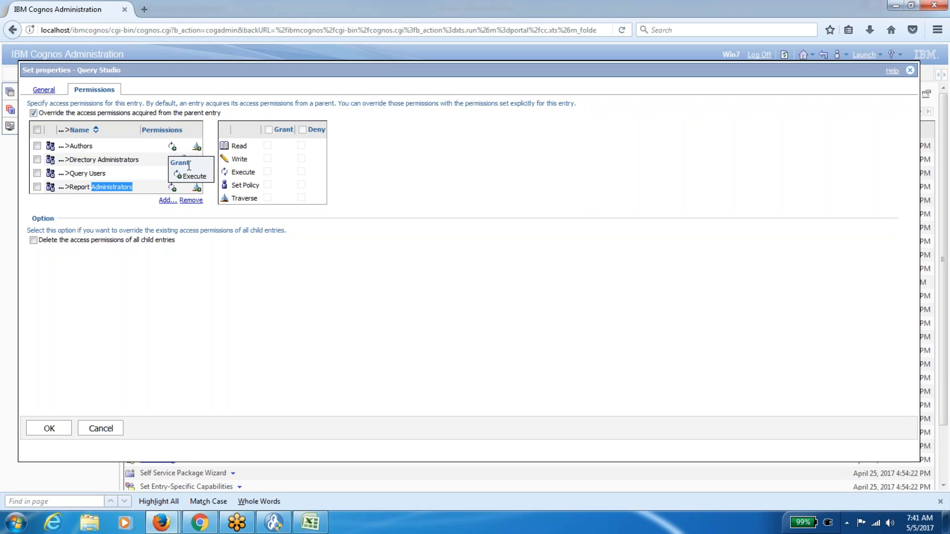
{"action": "left_click", "coordinate": [212, 266]}
{"action": "mouse_move", "coordinate": [198, 161]}
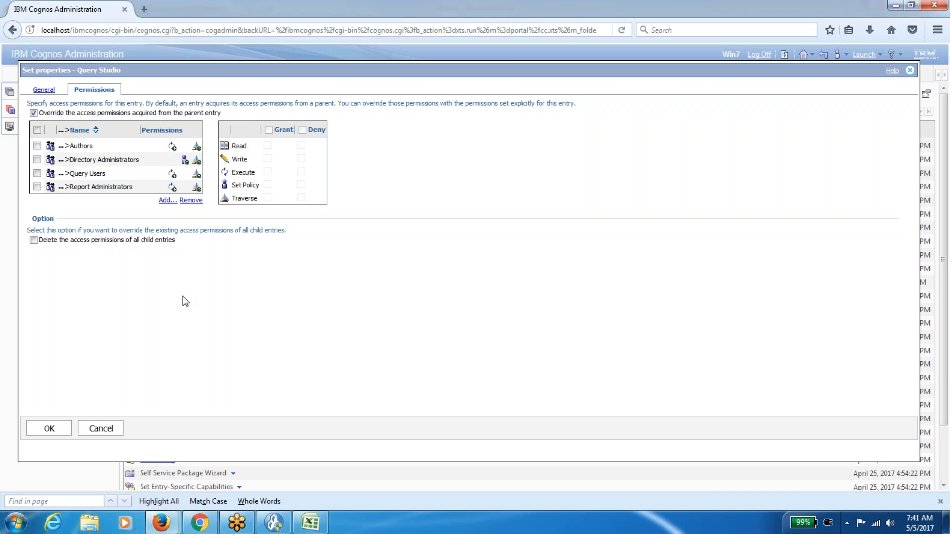
{"action": "left_click", "coordinate": [162, 522]}
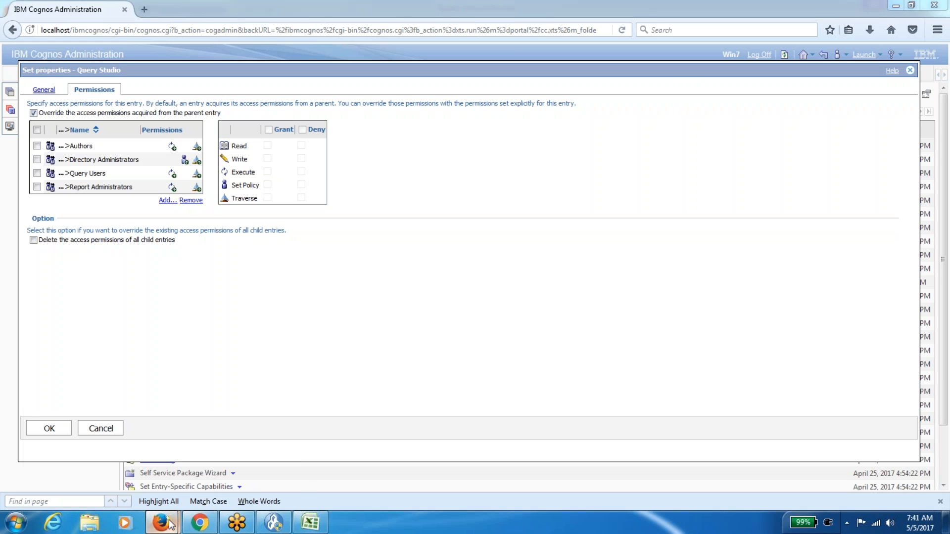
{"action": "left_click", "coordinate": [124, 456]}
{"action": "left_click", "coordinate": [161, 520]}
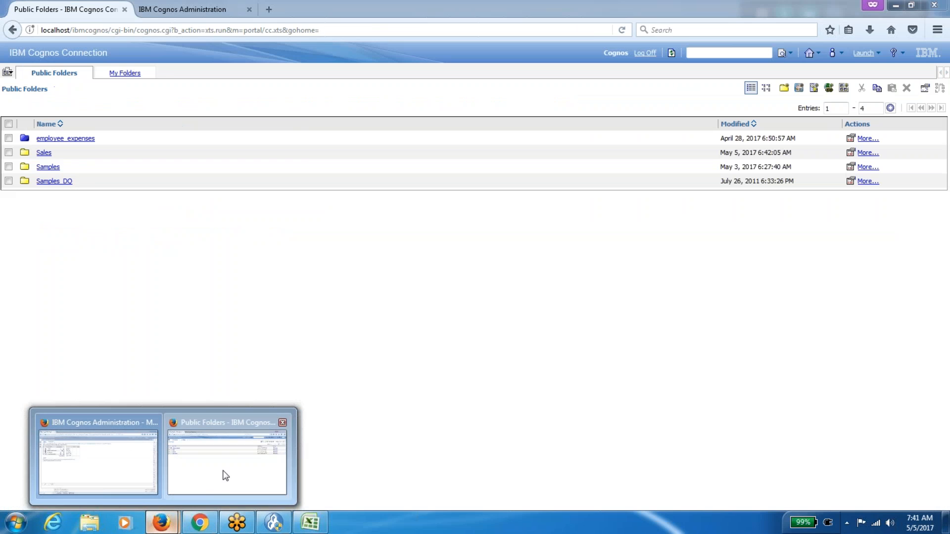
Back in the Administration window, cancel the Query Studio properties and list the Cognos groups and roles.
{"action": "left_click", "coordinate": [226, 476]}
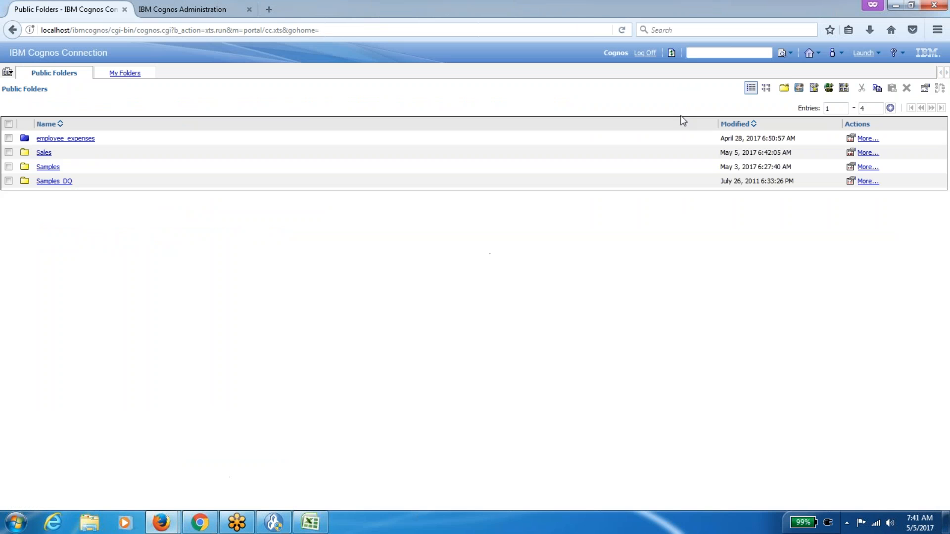
{"action": "left_click", "coordinate": [873, 60]}
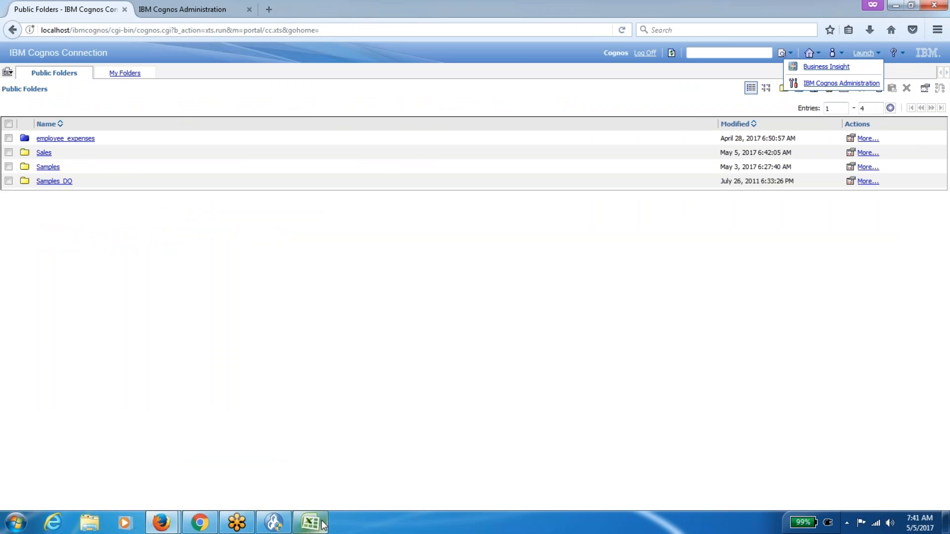
{"action": "mouse_move", "coordinate": [162, 524]}
{"action": "left_click", "coordinate": [113, 471]}
{"action": "left_click", "coordinate": [100, 428]}
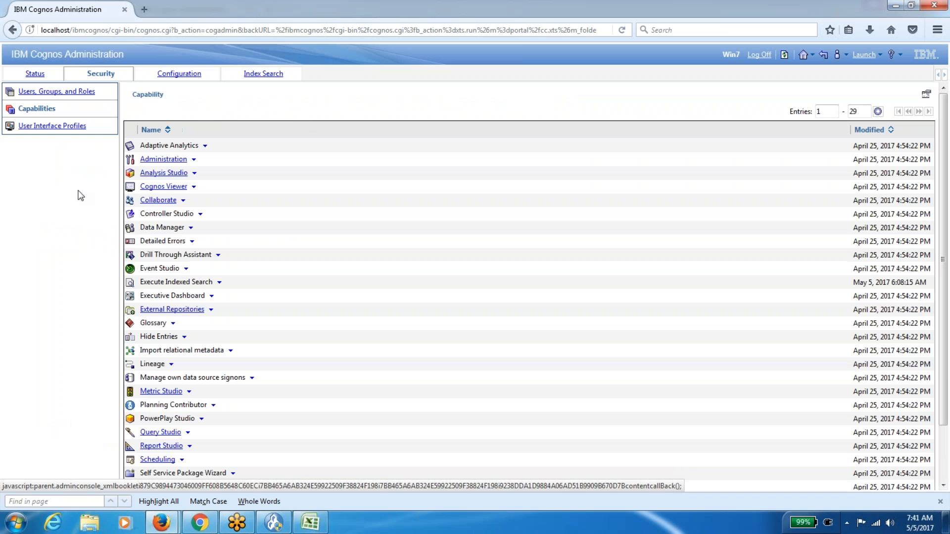
{"action": "left_click", "coordinate": [72, 93]}
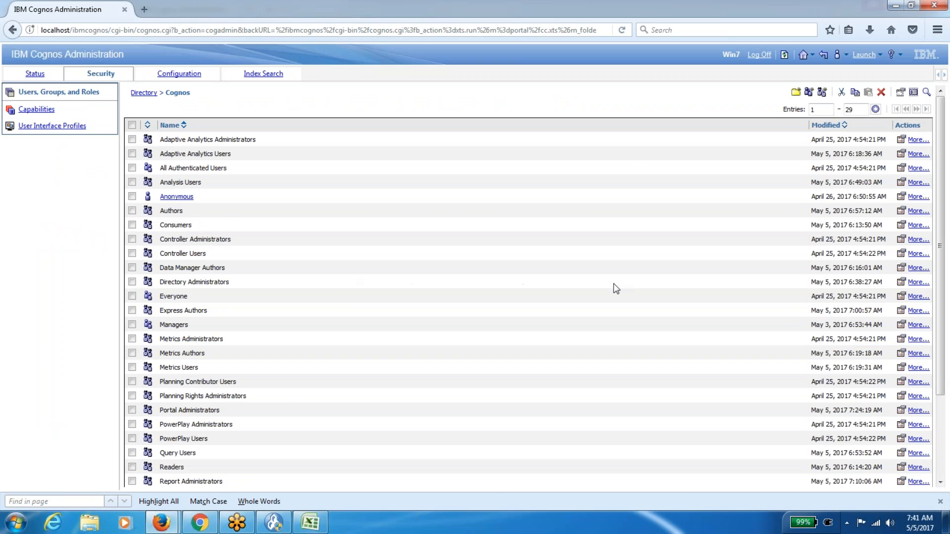
Add the NTLM user account as a member of the Directory Administrators role.
{"action": "left_click", "coordinate": [900, 282]}
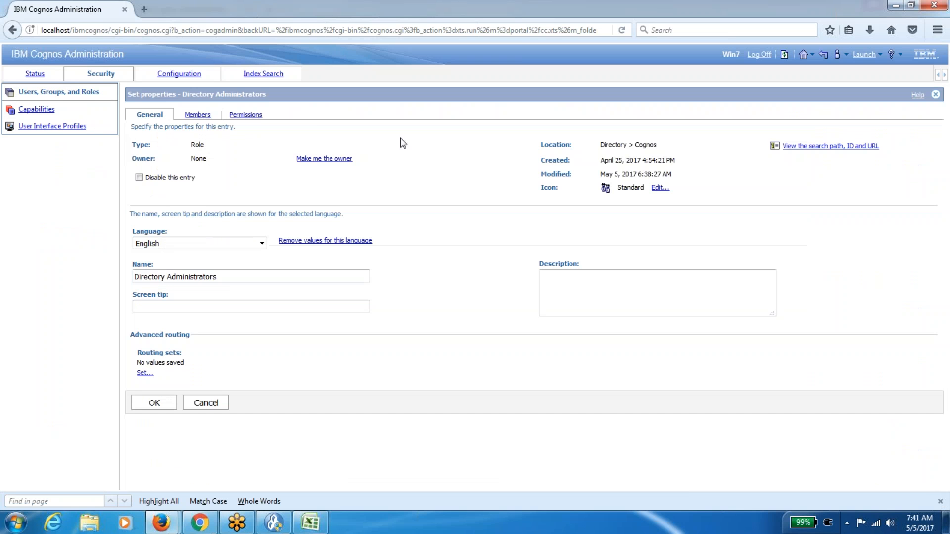
{"action": "left_click", "coordinate": [197, 114]}
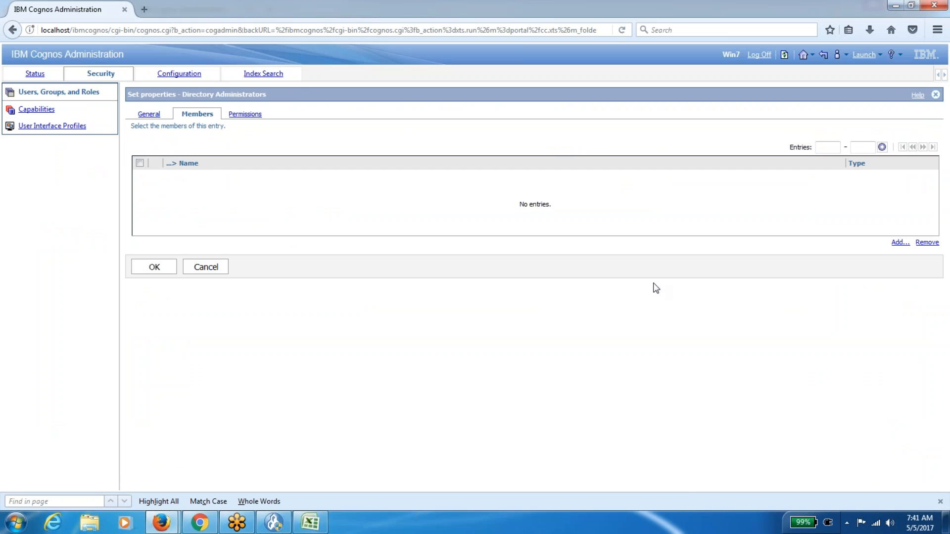
{"action": "left_click", "coordinate": [900, 242]}
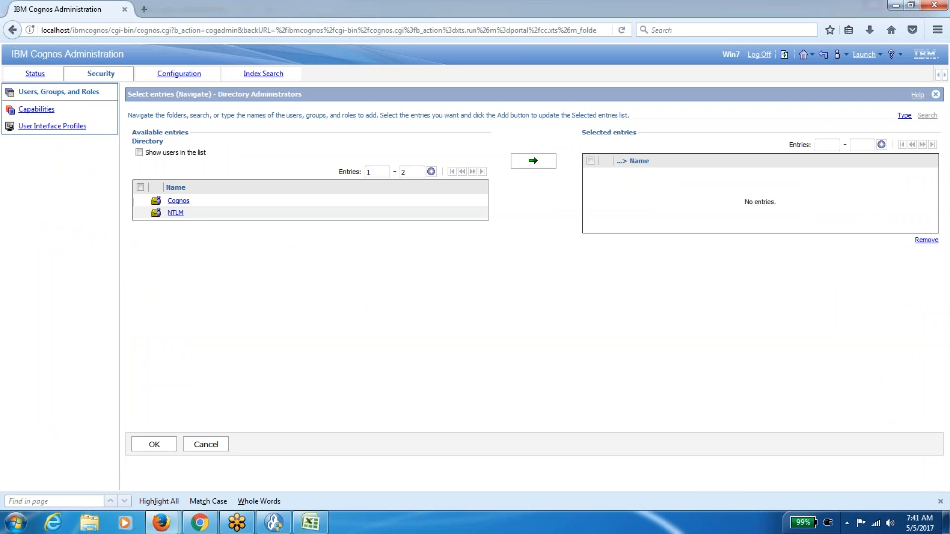
{"action": "left_click", "coordinate": [176, 214]}
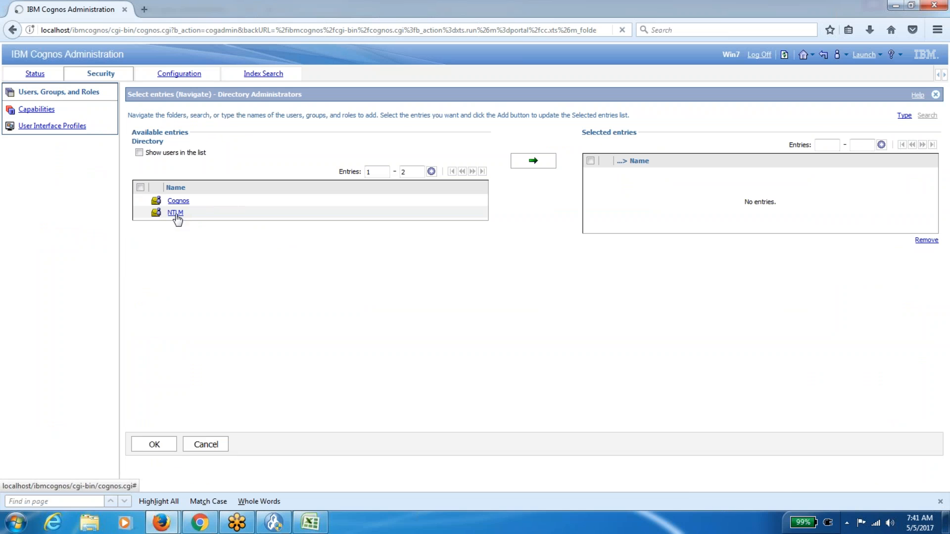
{"action": "left_click", "coordinate": [139, 153]}
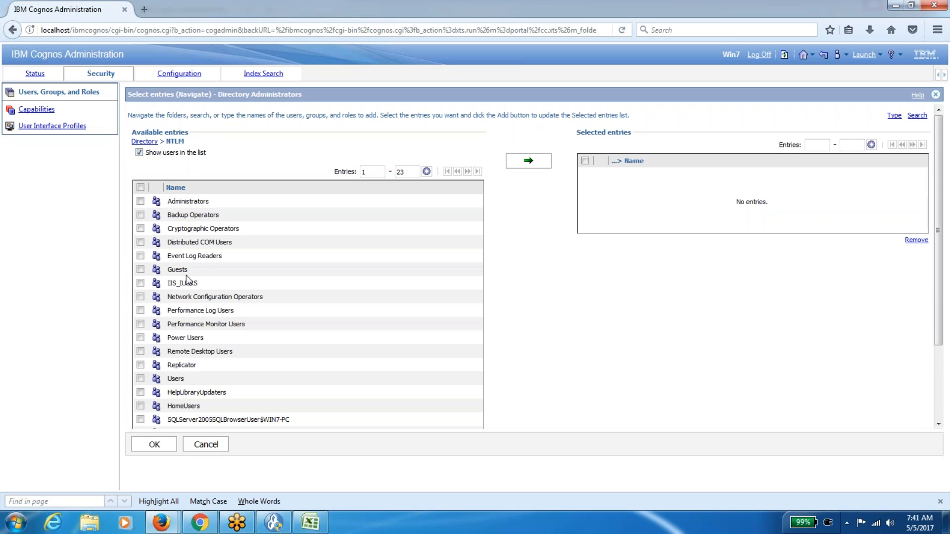
{"action": "scroll", "coordinate": [320, 306], "scroll_direction": "down", "scroll_amount": 3}
{"action": "left_click", "coordinate": [140, 370]}
{"action": "scroll", "coordinate": [539, 352], "scroll_direction": "up", "scroll_amount": 3}
{"action": "left_click", "coordinate": [530, 162]}
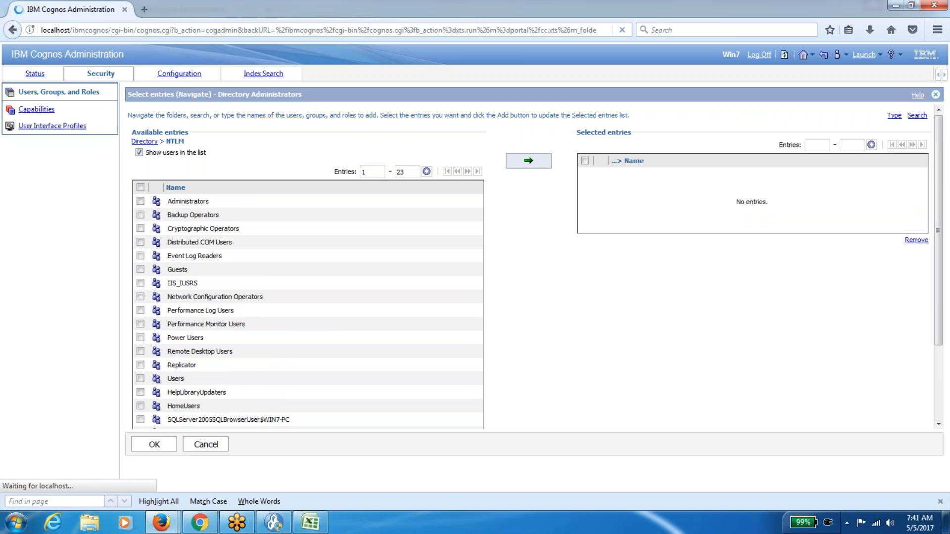
{"action": "left_click", "coordinate": [155, 444]}
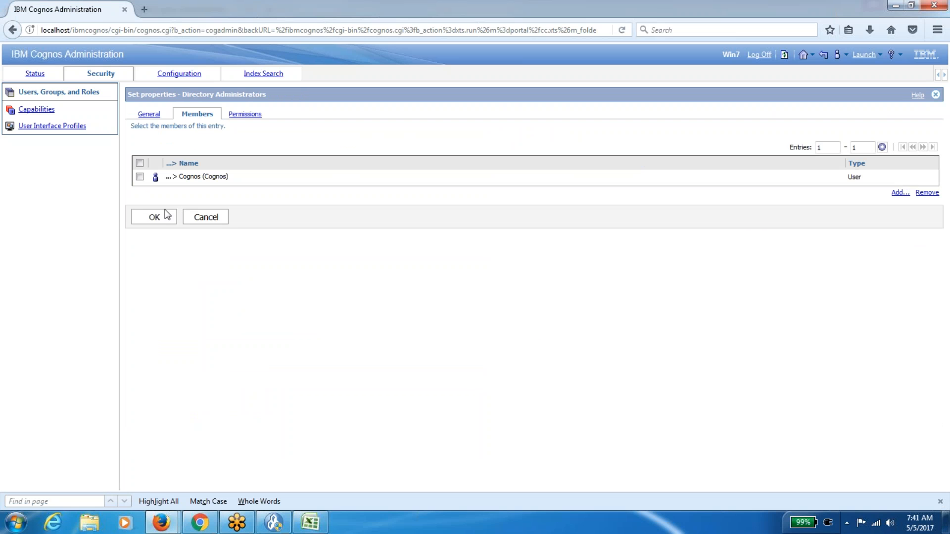
Save the Directory Administrators membership change.
{"action": "left_click", "coordinate": [158, 217]}
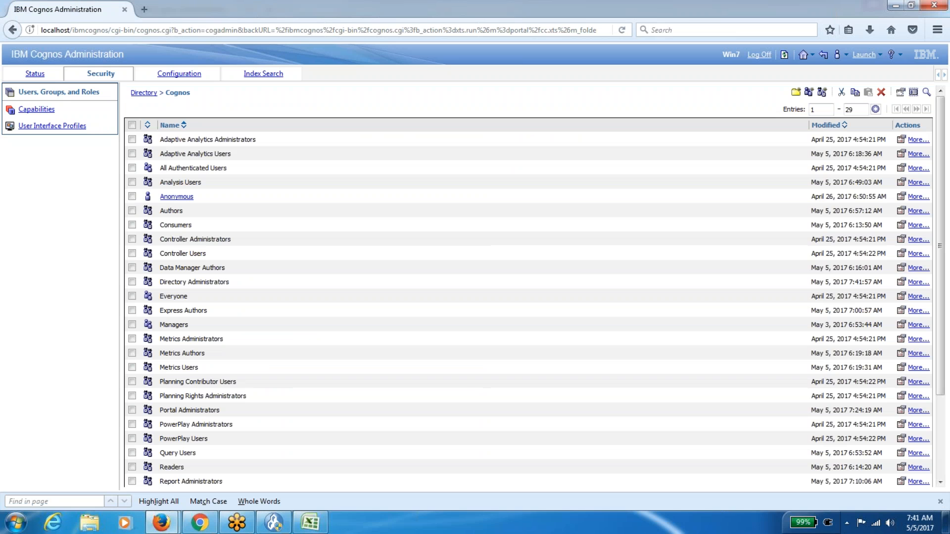
{"action": "mouse_move", "coordinate": [170, 521]}
{"action": "left_click", "coordinate": [112, 461]}
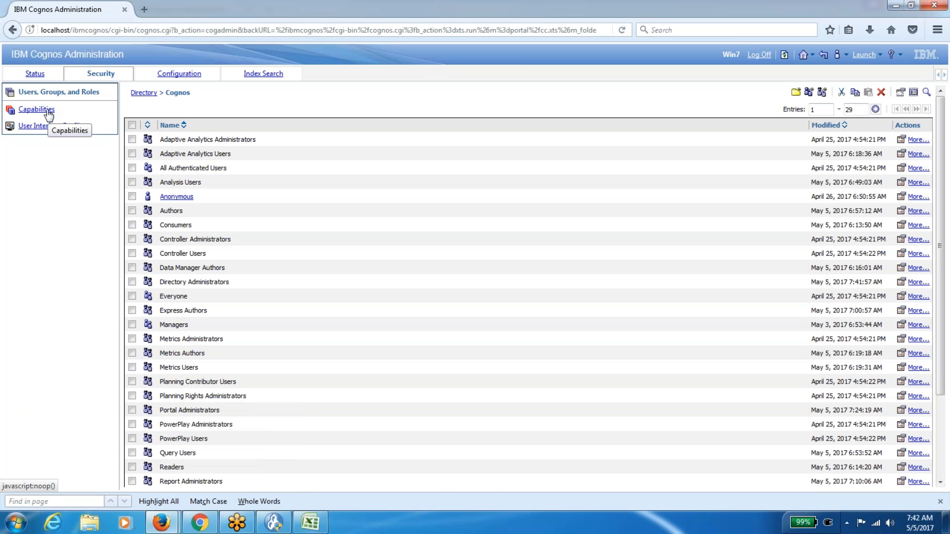
Remove the user account from the Portal Administrators role's members and save.
{"action": "scroll", "coordinate": [940, 176], "scroll_direction": "down", "scroll_amount": 2}
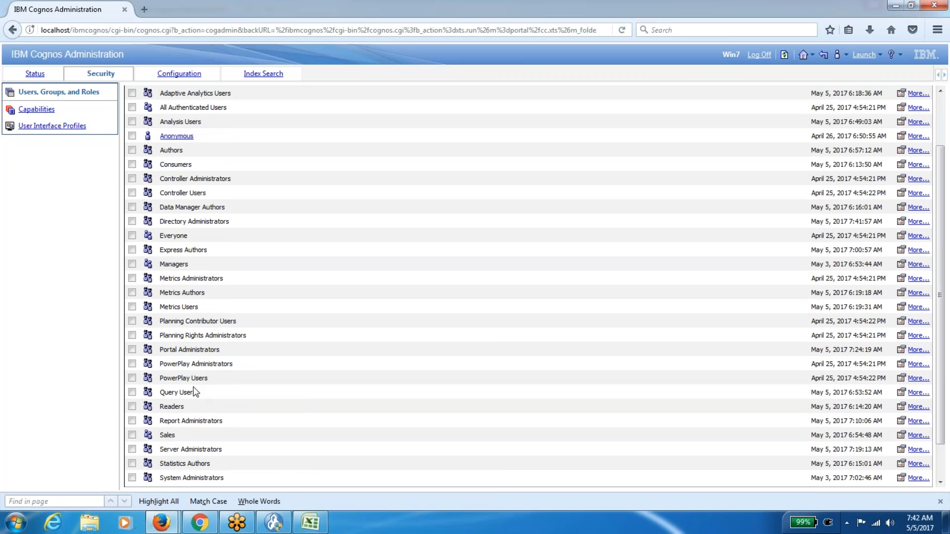
{"action": "left_click", "coordinate": [901, 350]}
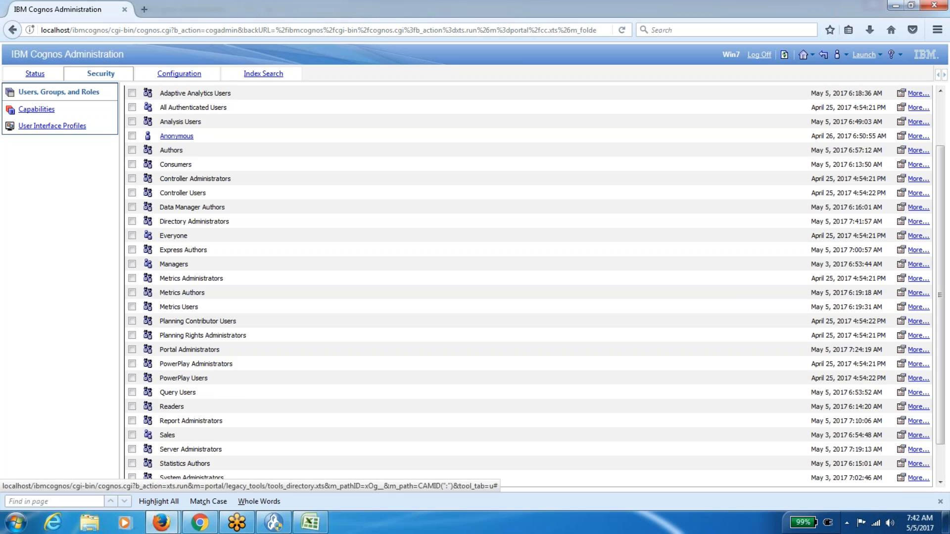
{"action": "left_click", "coordinate": [193, 121]}
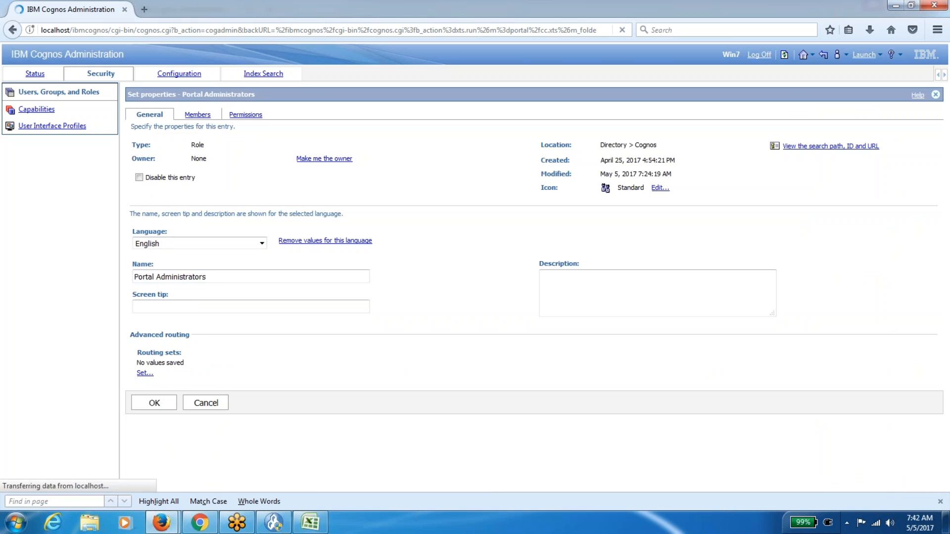
{"action": "left_click", "coordinate": [140, 177]}
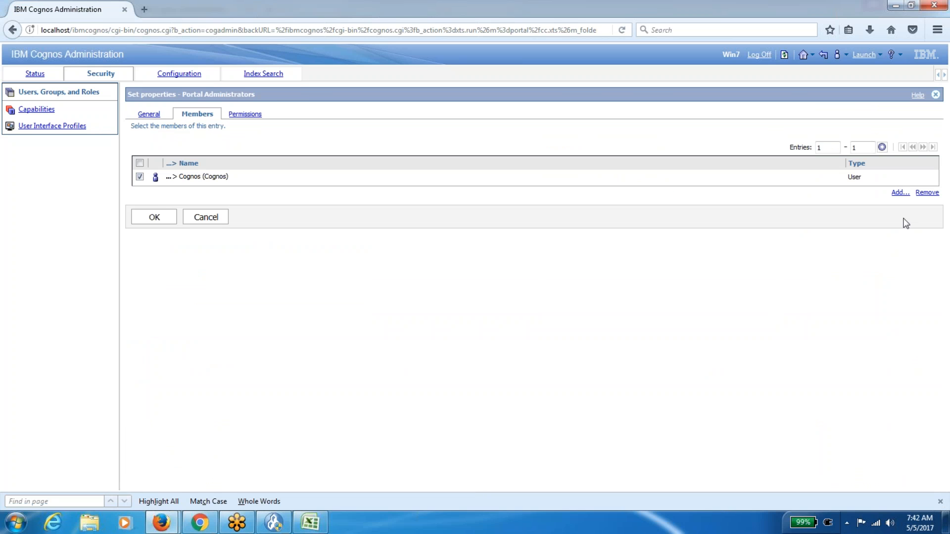
{"action": "left_click", "coordinate": [926, 192]}
{"action": "left_click", "coordinate": [168, 264]}
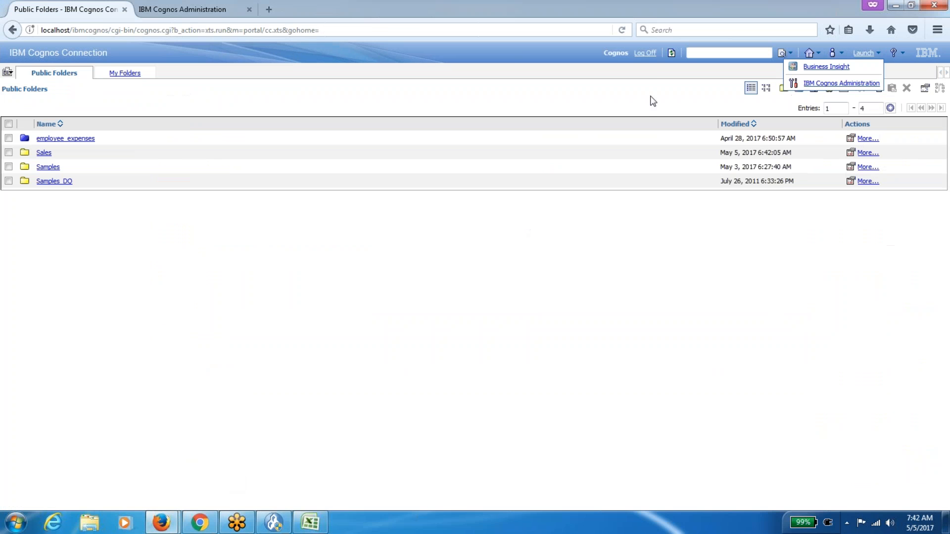
Log off and log back on with the newly assigned user's ID and password.
{"action": "left_click", "coordinate": [645, 53]}
{"action": "left_click", "coordinate": [38, 108]}
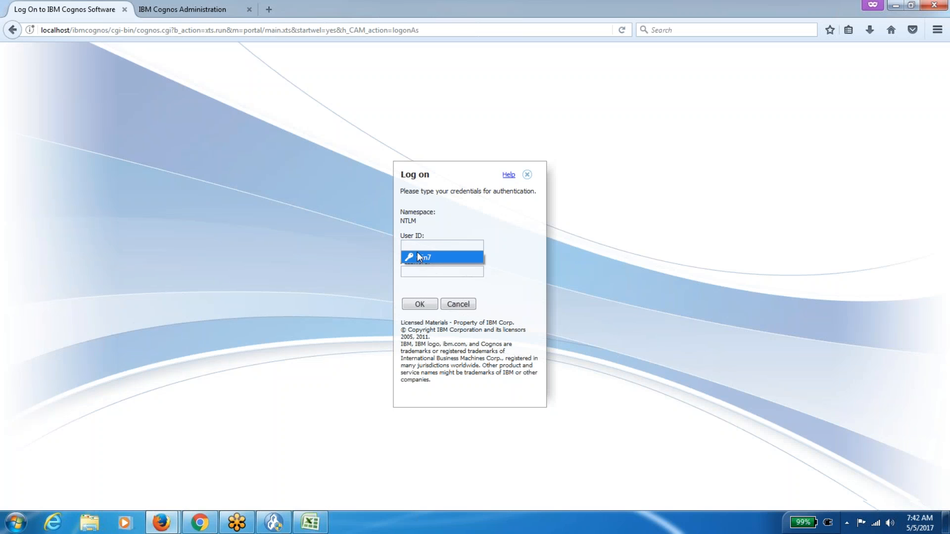
{"action": "left_click", "coordinate": [418, 248]}
{"action": "type", "text": "cognos"}
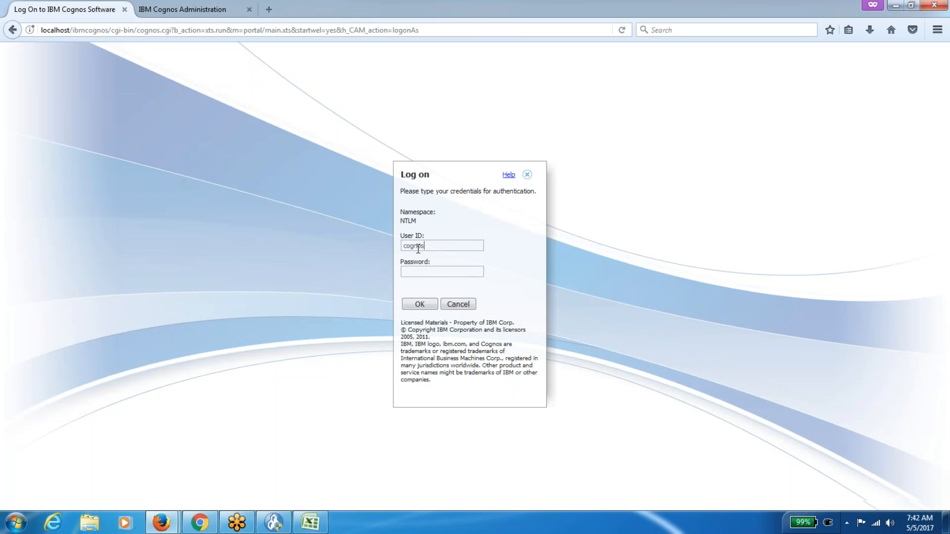
{"action": "key", "text": "Tab"}
{"action": "type", "text": "***"}
{"action": "left_click", "coordinate": [419, 303]}
From My home, launch IBM Cognos Administration.
{"action": "left_click", "coordinate": [115, 129]}
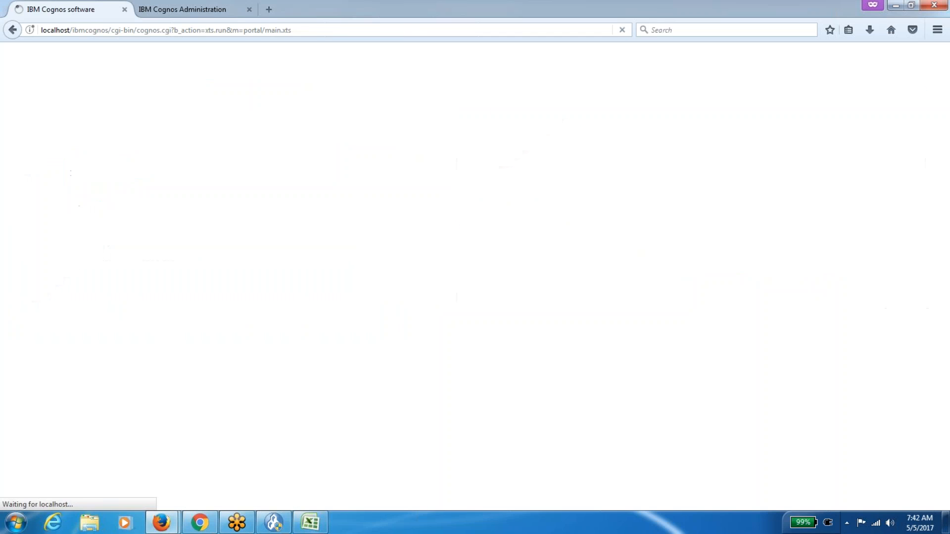
{"action": "left_click", "coordinate": [863, 53]}
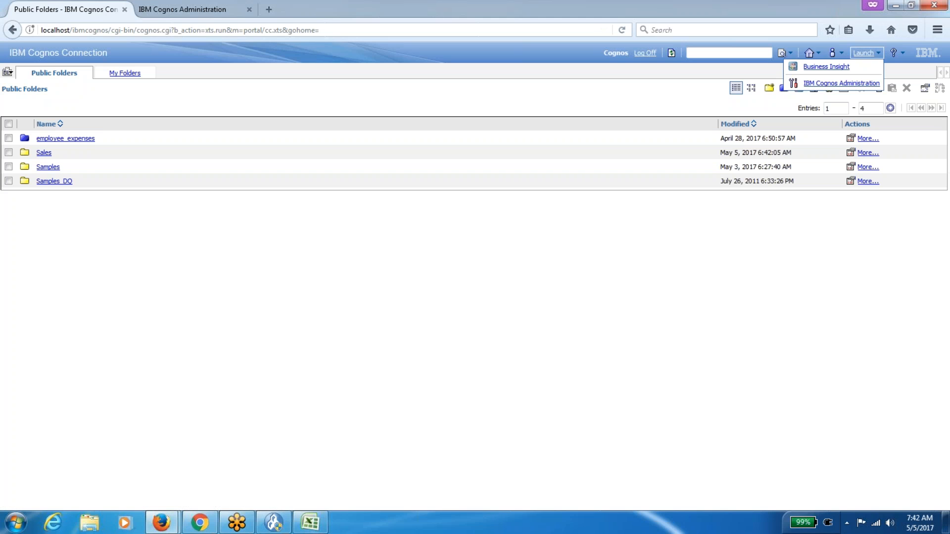
{"action": "left_click", "coordinate": [857, 84]}
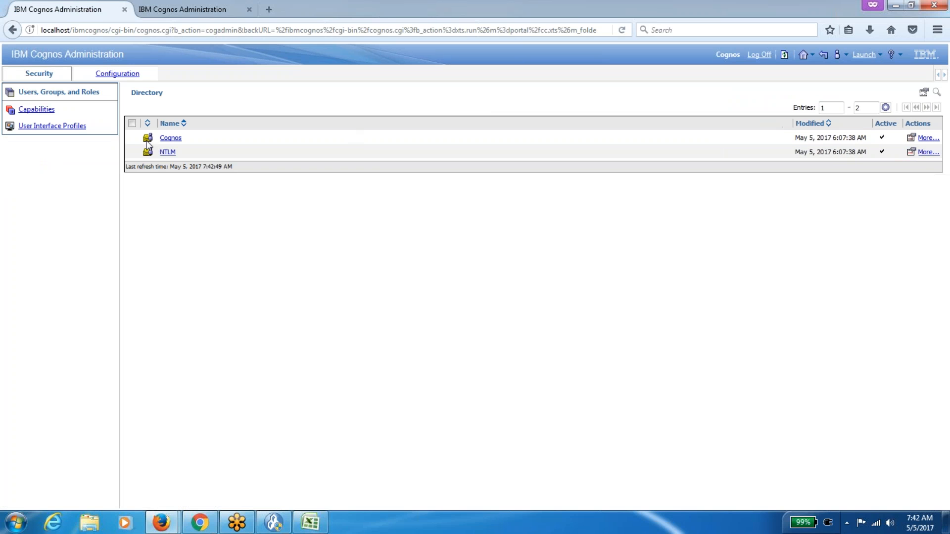
Check Query Studio's permissions under the new sign-in, cancel, and reopen the Capabilities list.
{"action": "left_click", "coordinate": [42, 110]}
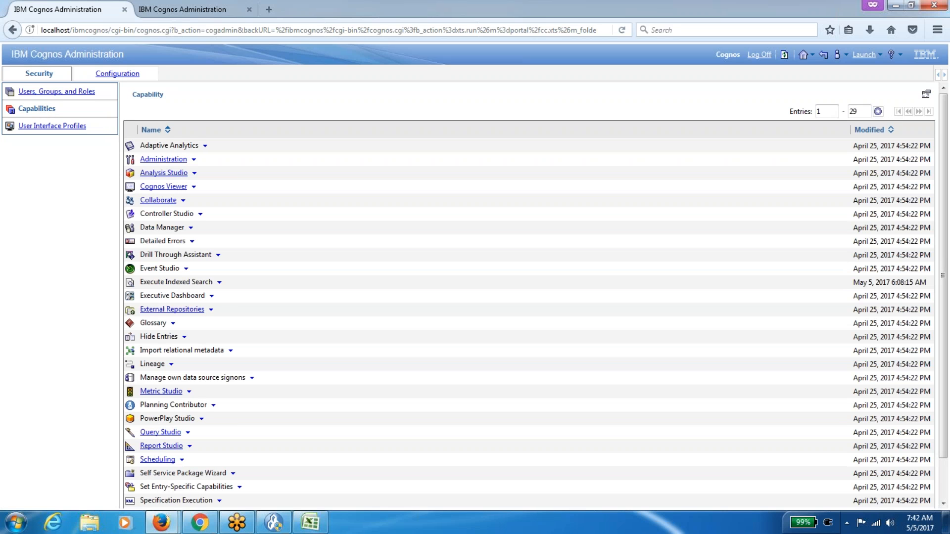
{"action": "left_click", "coordinate": [187, 432]}
{"action": "left_click", "coordinate": [217, 447]}
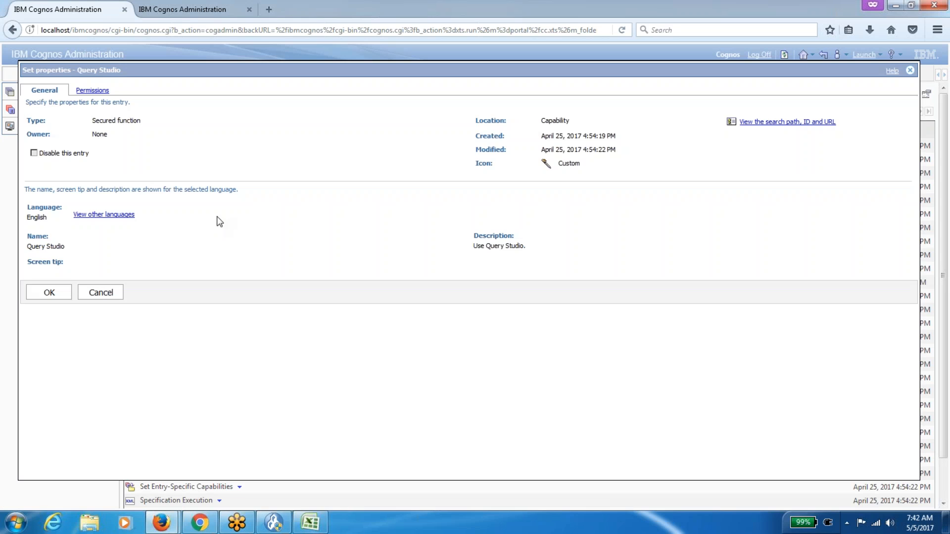
{"action": "left_click", "coordinate": [92, 90]}
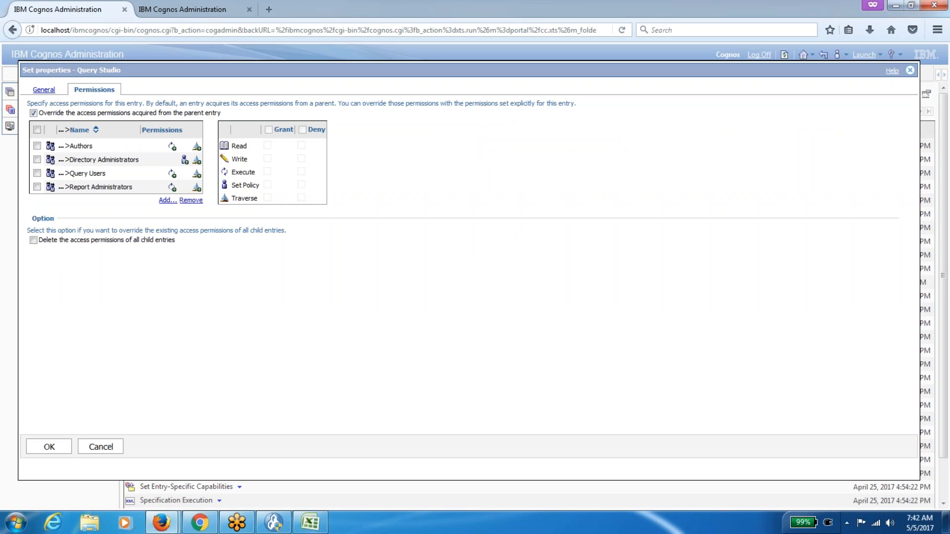
{"action": "left_click", "coordinate": [101, 450]}
{"action": "left_click", "coordinate": [56, 92]}
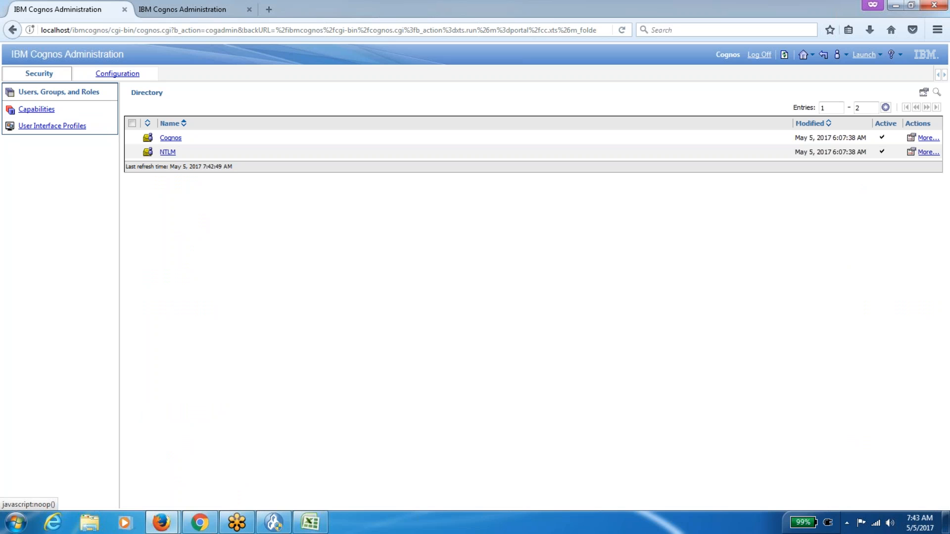
{"action": "left_click", "coordinate": [47, 111]}
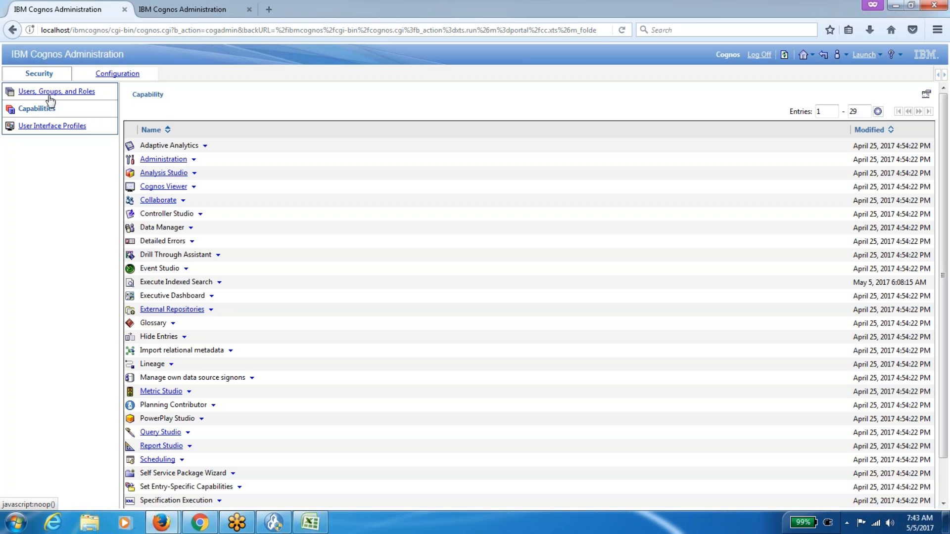
{"action": "left_click", "coordinate": [53, 98]}
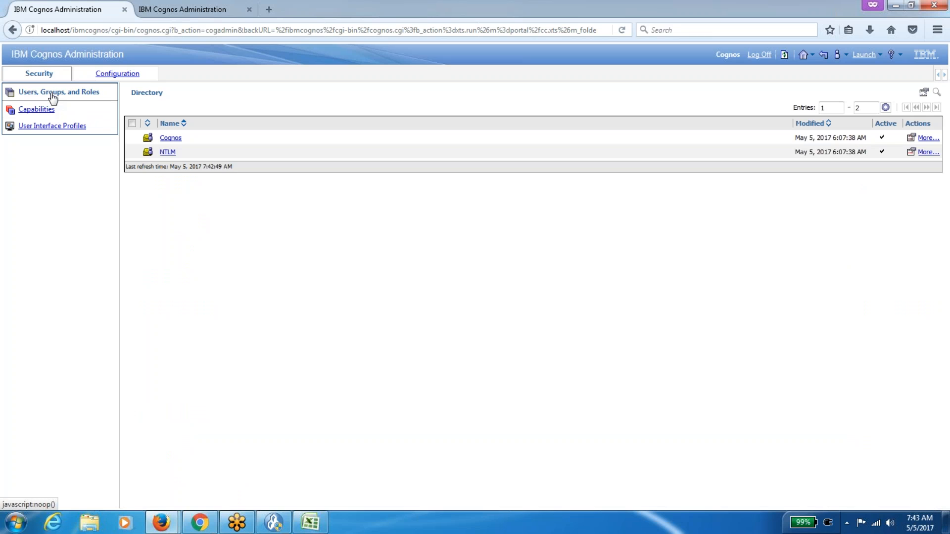
{"action": "left_click", "coordinate": [170, 138]}
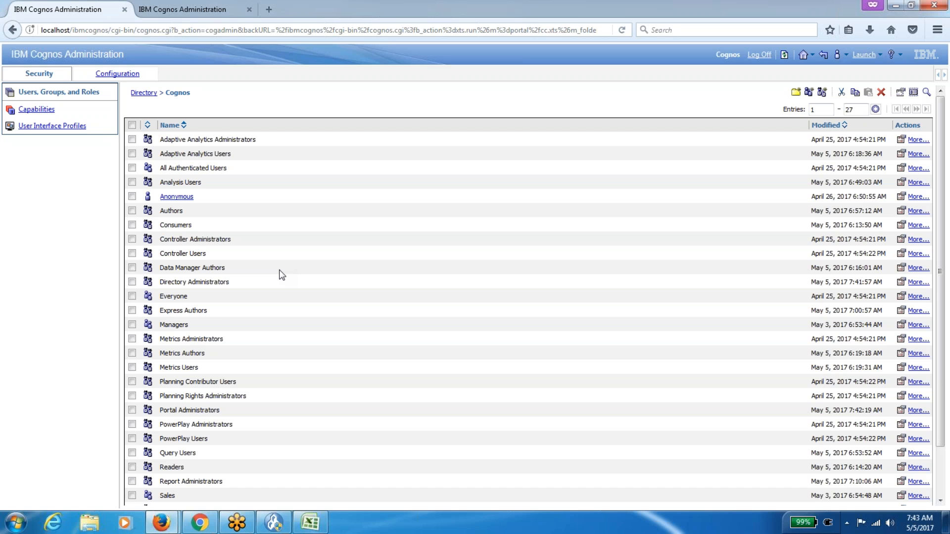
{"action": "scroll", "coordinate": [280, 271], "scroll_direction": "down", "scroll_amount": 3}
{"action": "scroll", "coordinate": [280, 271], "scroll_direction": "up", "scroll_amount": 3}
{"action": "left_click", "coordinate": [42, 111]}
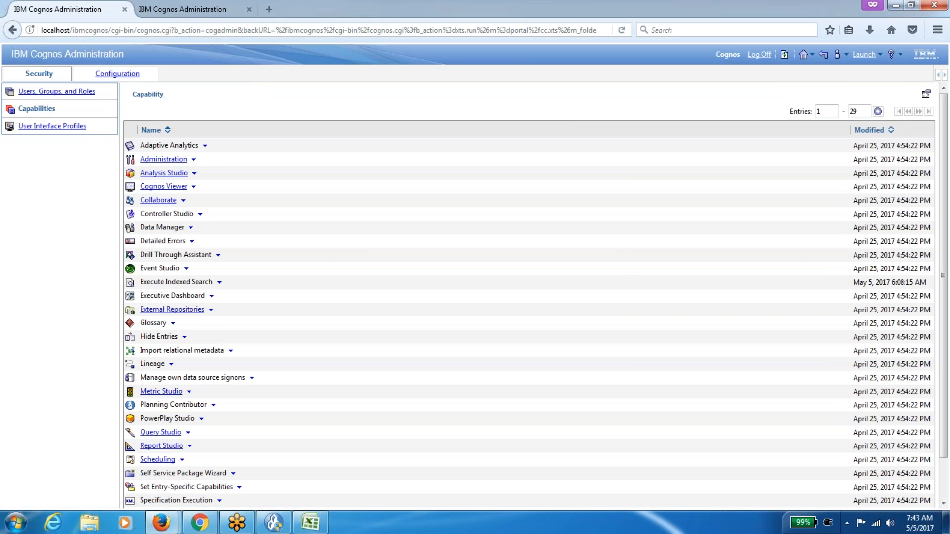
{"action": "left_click", "coordinate": [82, 94]}
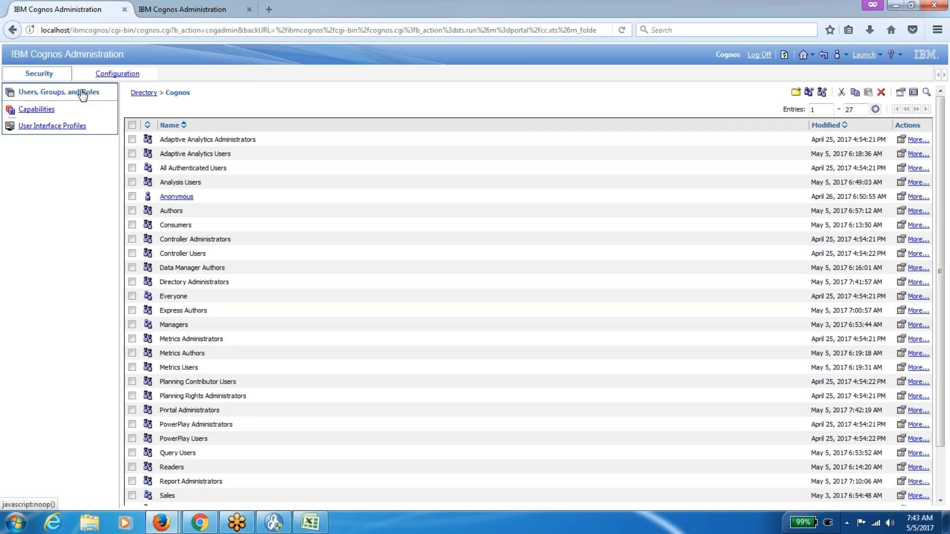
{"action": "left_click", "coordinate": [49, 112]}
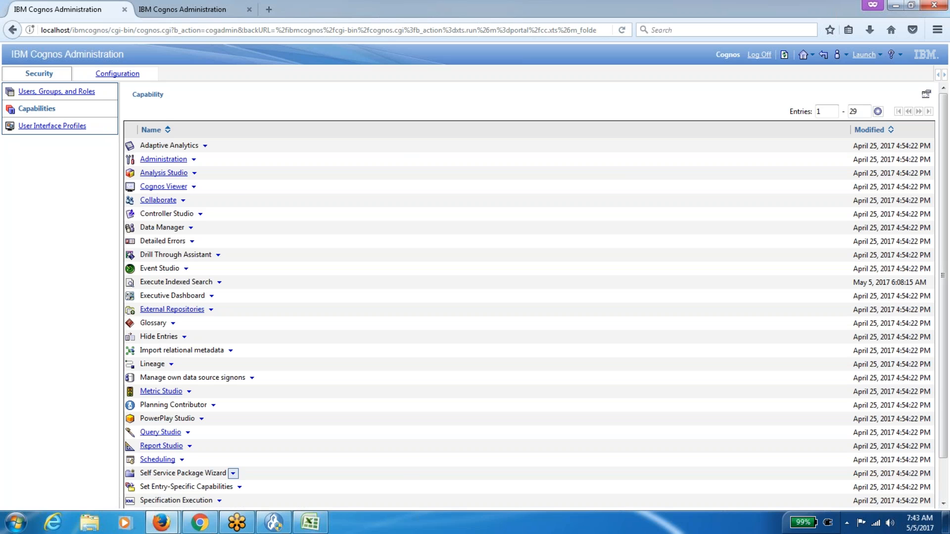
{"action": "left_click", "coordinate": [157, 447]}
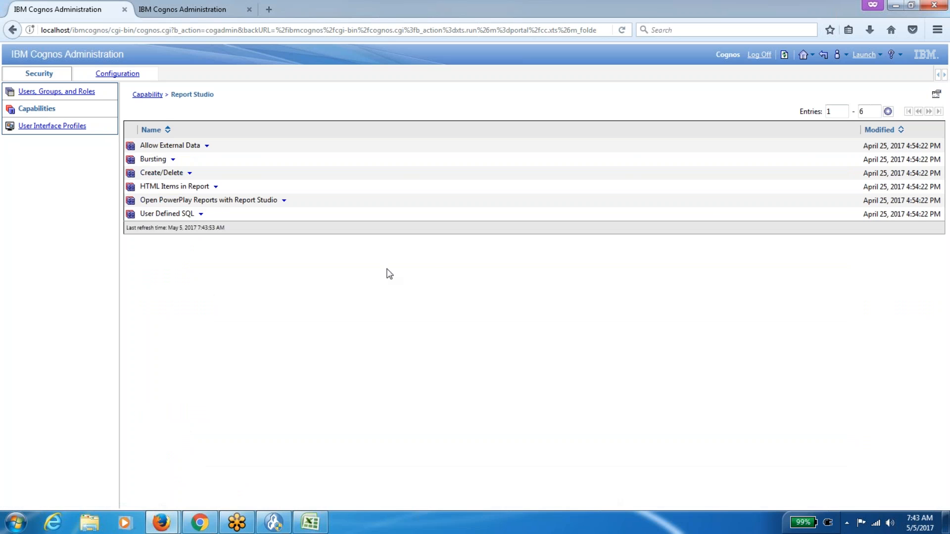
{"action": "left_click", "coordinate": [936, 94]}
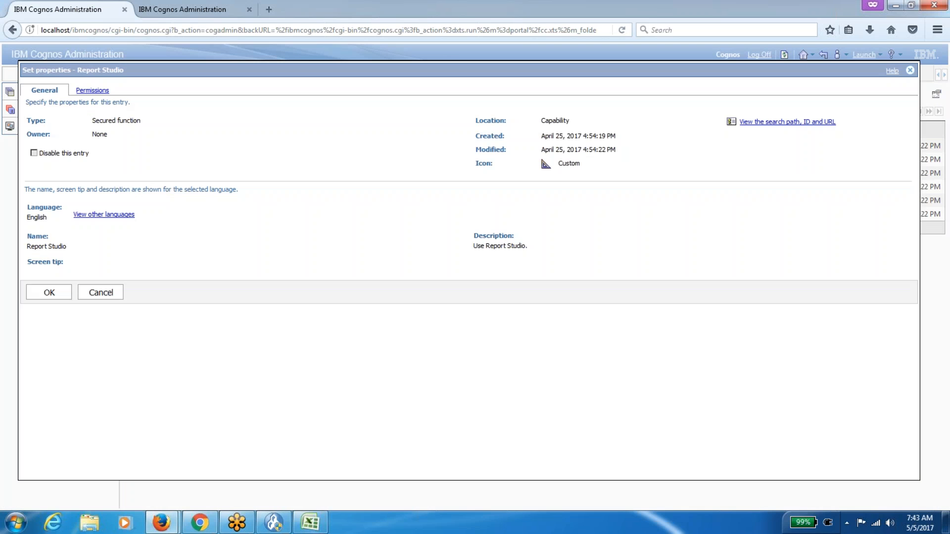
{"action": "left_click", "coordinate": [94, 91]}
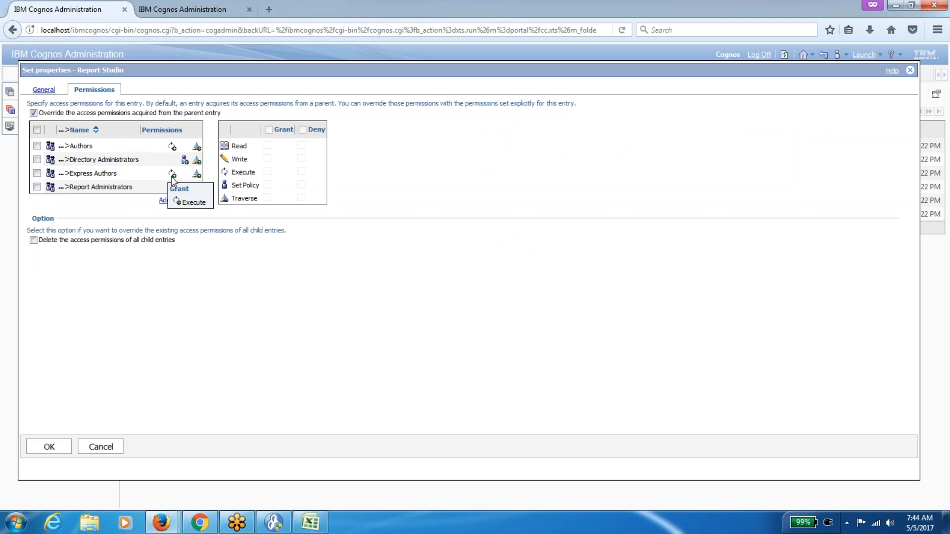
{"action": "left_click", "coordinate": [110, 447]}
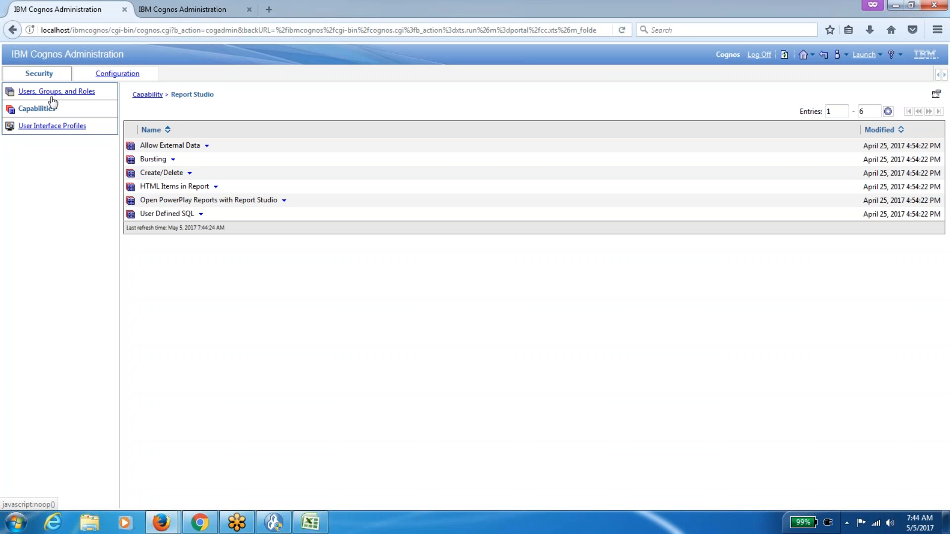
{"action": "left_click", "coordinate": [147, 94]}
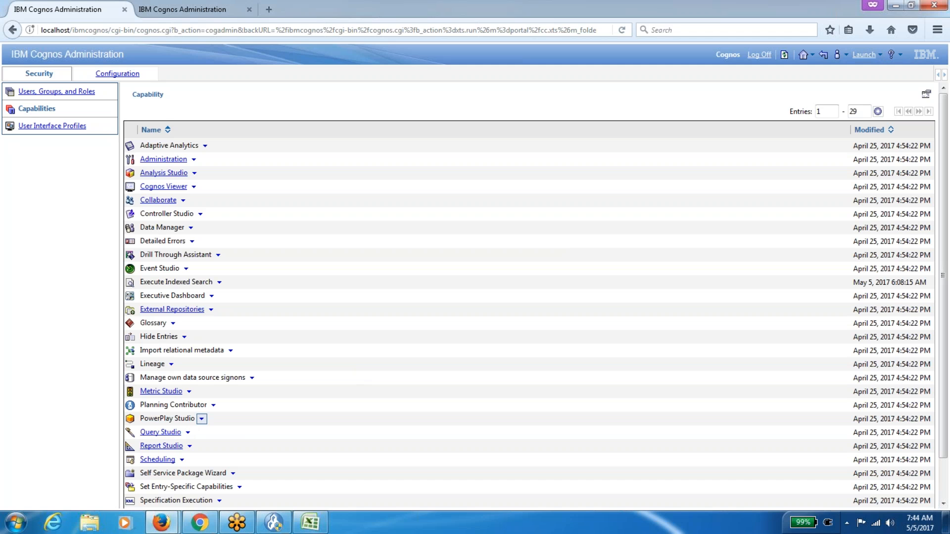
Look at PowerPlay Studio's actions and the Launch menu without choosing anything.
{"action": "left_click", "coordinate": [201, 419]}
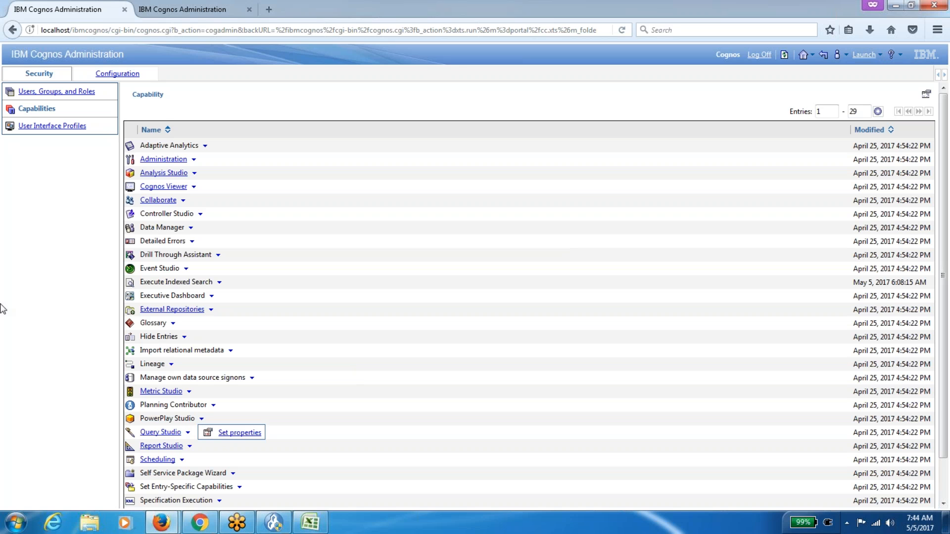
{"action": "left_click", "coordinate": [36, 321]}
{"action": "left_click", "coordinate": [880, 56]}
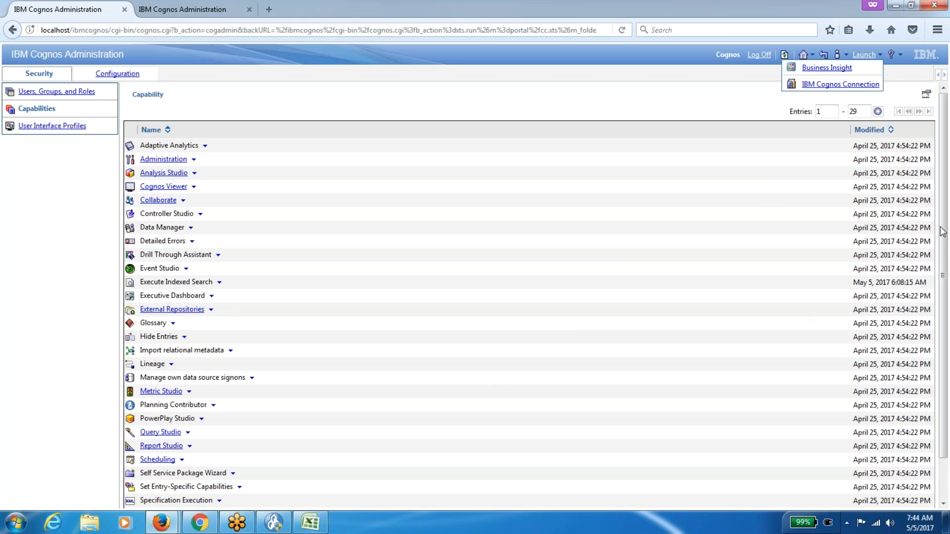
{"action": "left_click_drag", "start_coordinate": [944, 233], "coordinate": [927, 253]}
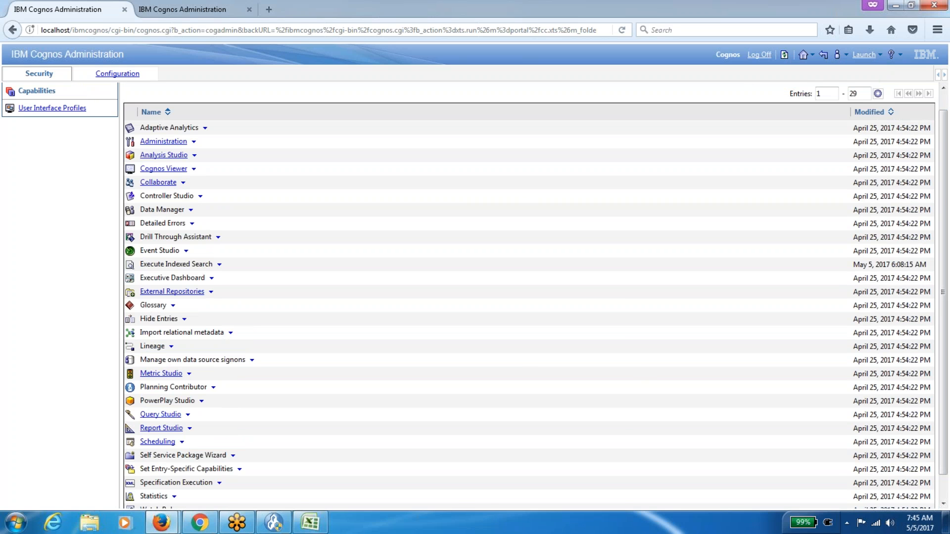
Open Scheduling and review Schedule by hour's permissions, then cancel.
{"action": "left_click", "coordinate": [154, 443]}
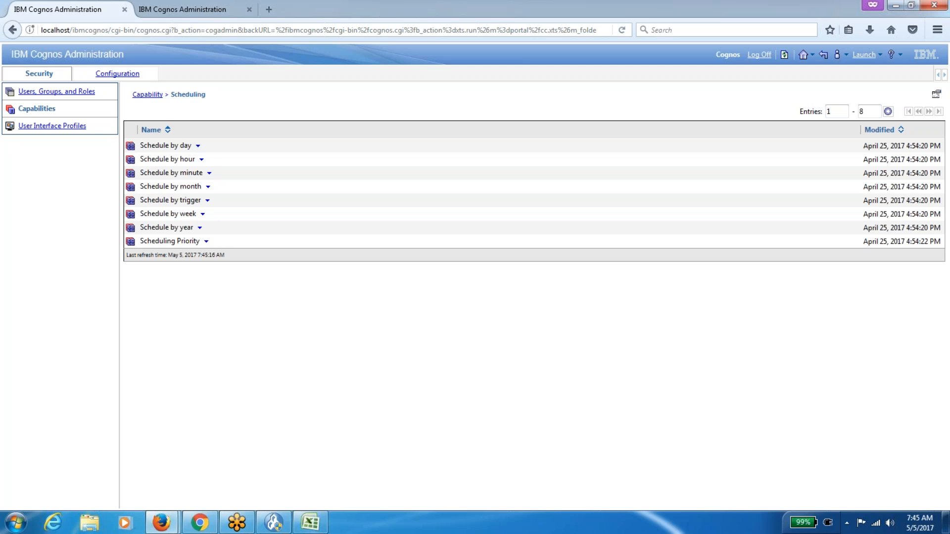
{"action": "left_click", "coordinate": [202, 160]}
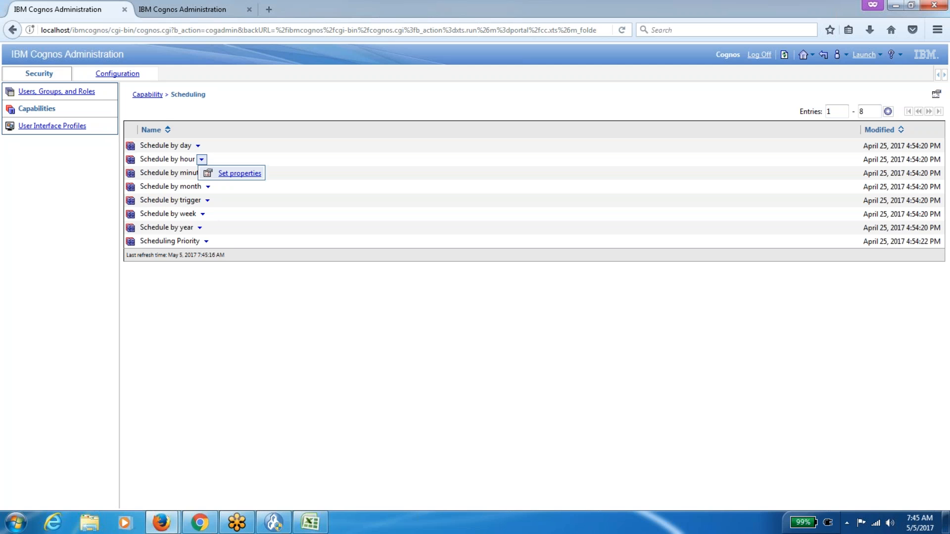
{"action": "left_click", "coordinate": [227, 174]}
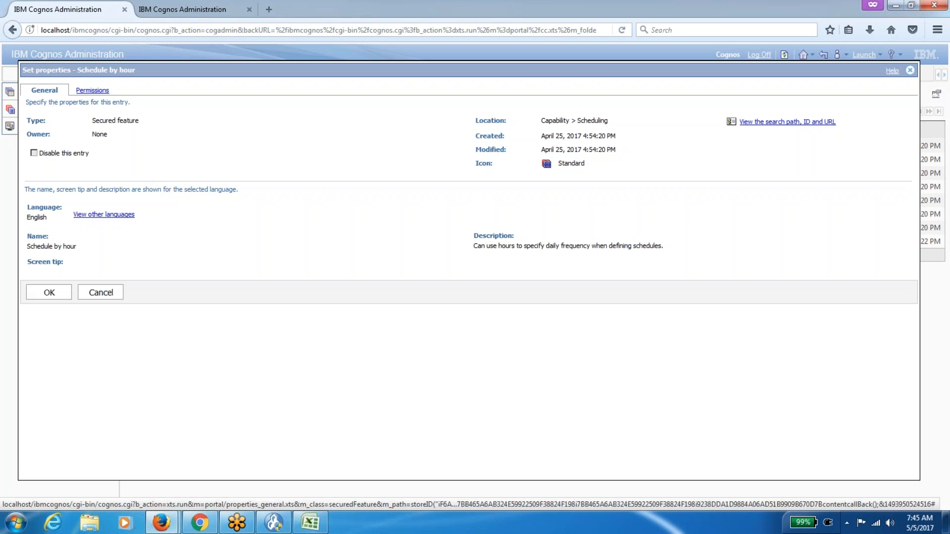
{"action": "left_click", "coordinate": [92, 91]}
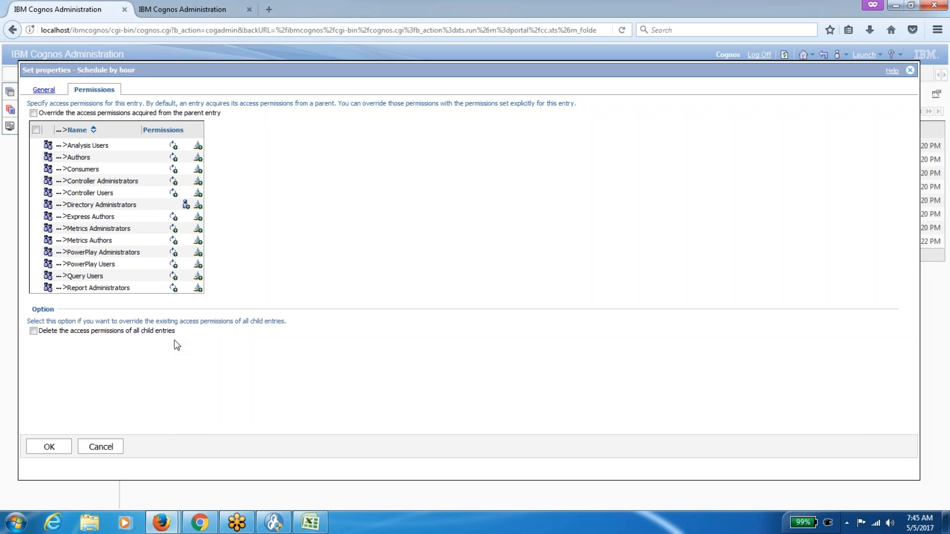
{"action": "left_click", "coordinate": [106, 448]}
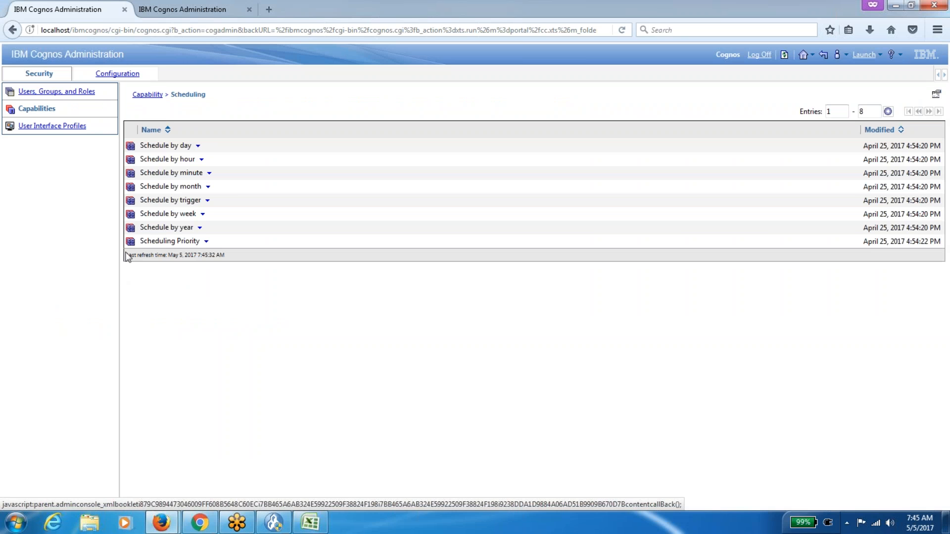
Return to the 29-capability list and review Scheduling's Permissions tab, closing its properties unsaved.
{"action": "left_click", "coordinate": [149, 96]}
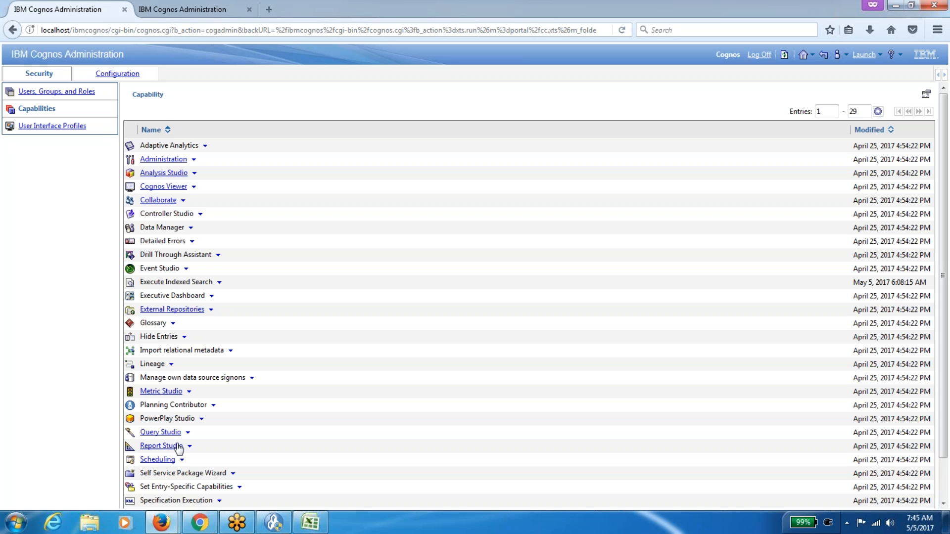
{"action": "left_click", "coordinate": [182, 459]}
{"action": "left_click", "coordinate": [221, 480]}
{"action": "left_click", "coordinate": [182, 459]}
{"action": "left_click", "coordinate": [208, 474]}
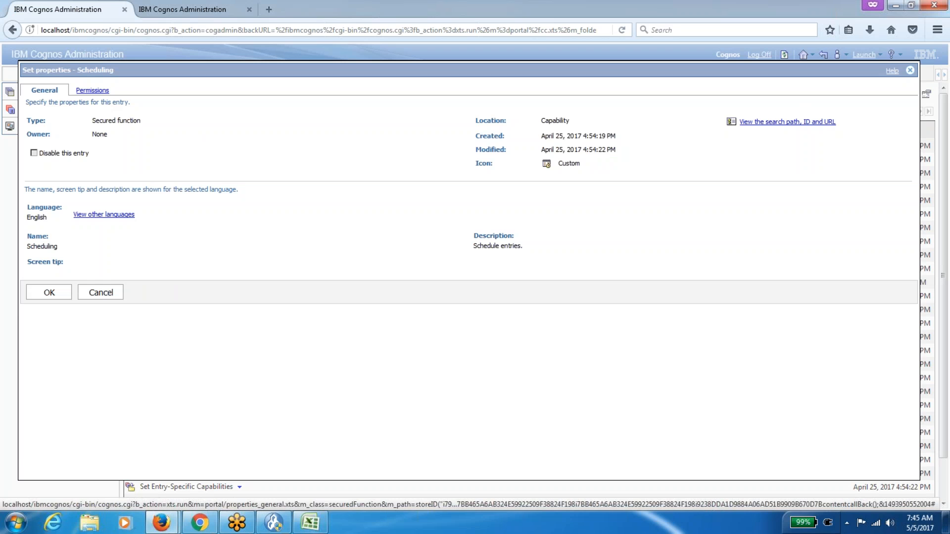
{"action": "left_click", "coordinate": [92, 90]}
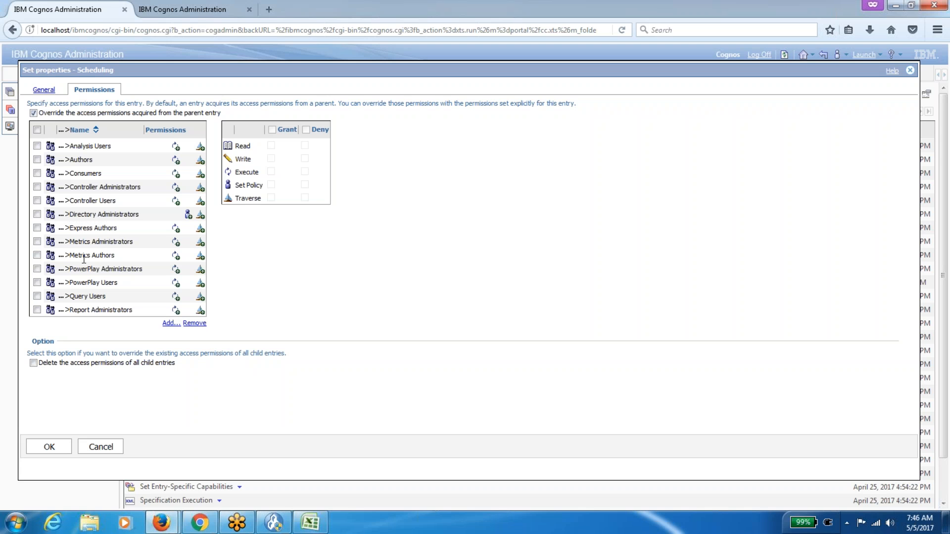
{"action": "left_click", "coordinate": [110, 448]}
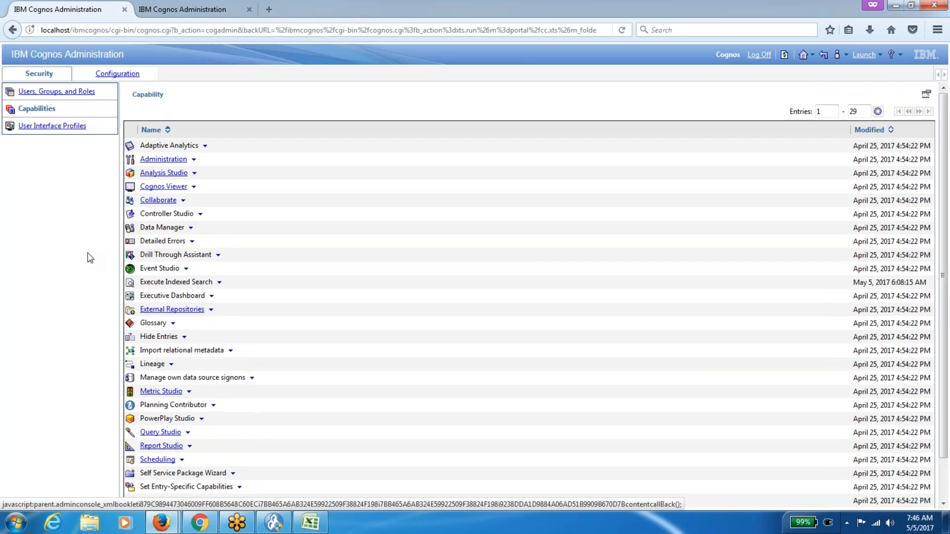
Switch between the Cognos groups and roles and the User Interface Profiles listings.
{"action": "left_click", "coordinate": [85, 93]}
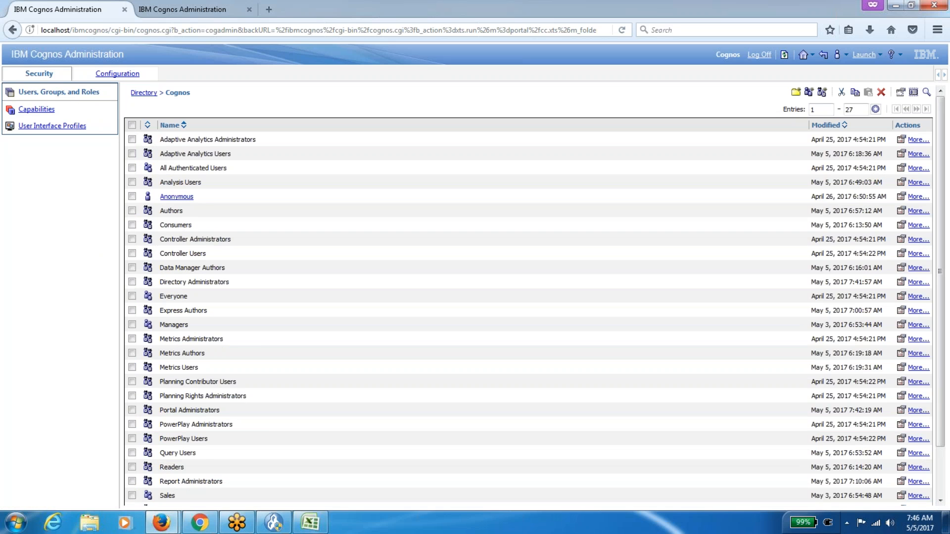
{"action": "left_click", "coordinate": [52, 126]}
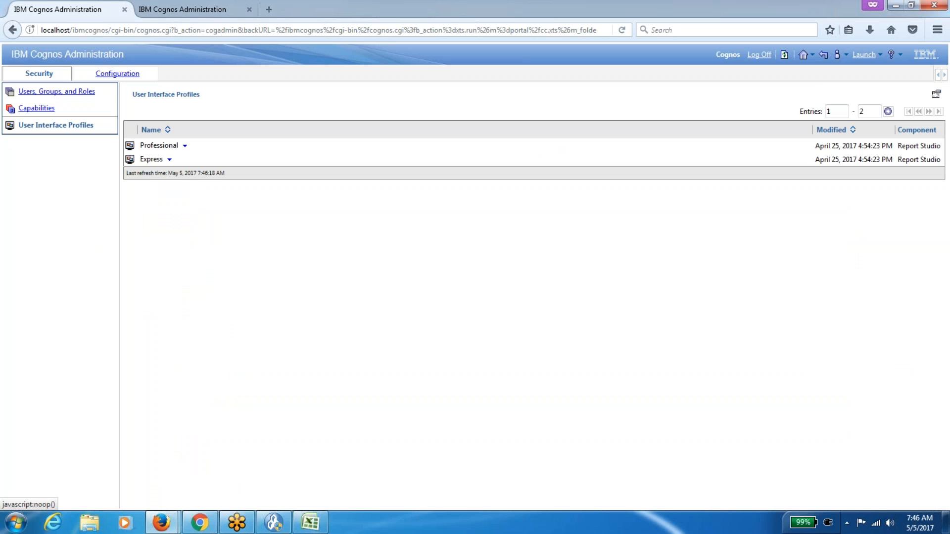
{"action": "left_click", "coordinate": [81, 94]}
{"action": "left_click", "coordinate": [52, 126]}
{"action": "left_click", "coordinate": [84, 94]}
Browse the Cognos namespace and capabilities, ending on the Directory showing the Cognos and NTLM namespaces.
{"action": "left_click", "coordinate": [98, 97]}
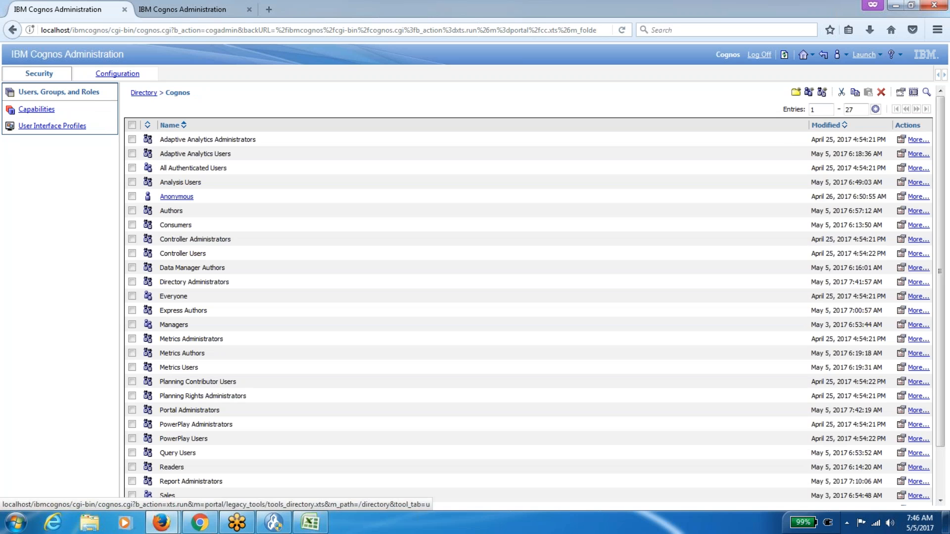
{"action": "left_click", "coordinate": [170, 138]}
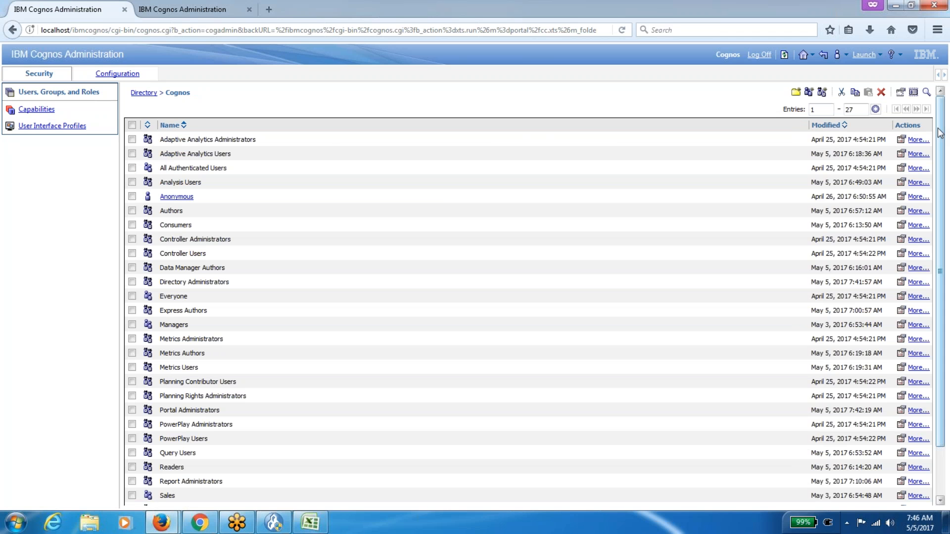
{"action": "double_click", "coordinate": [177, 93]}
{"action": "left_click", "coordinate": [42, 109]}
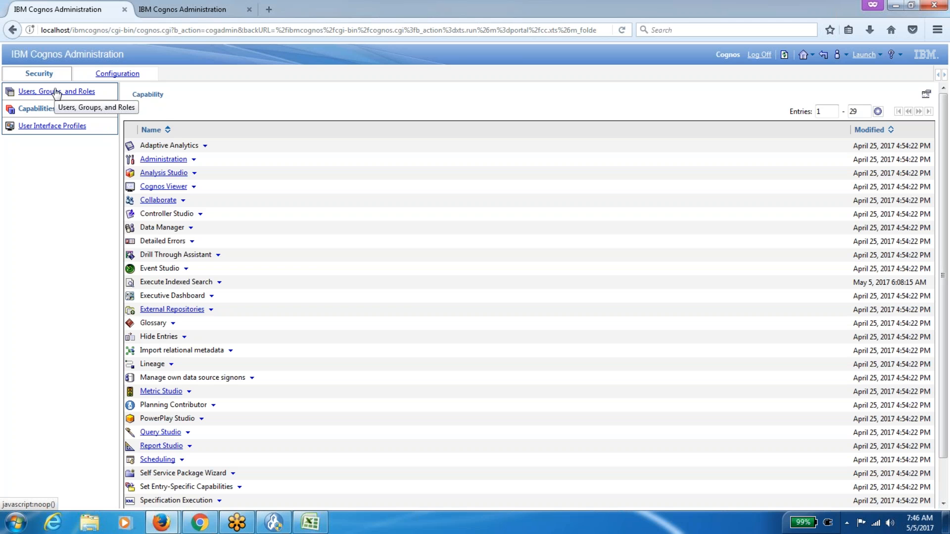
{"action": "left_click", "coordinate": [56, 92]}
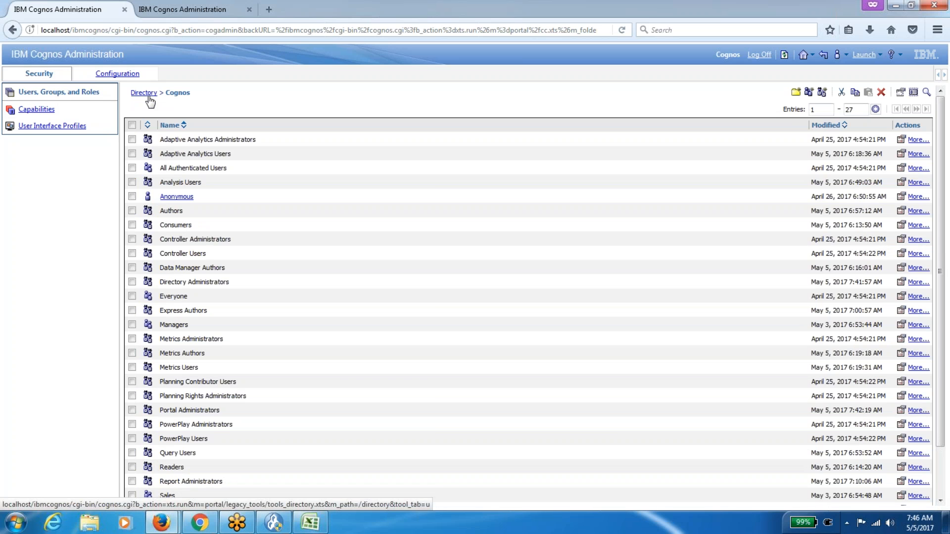
{"action": "left_click", "coordinate": [143, 93]}
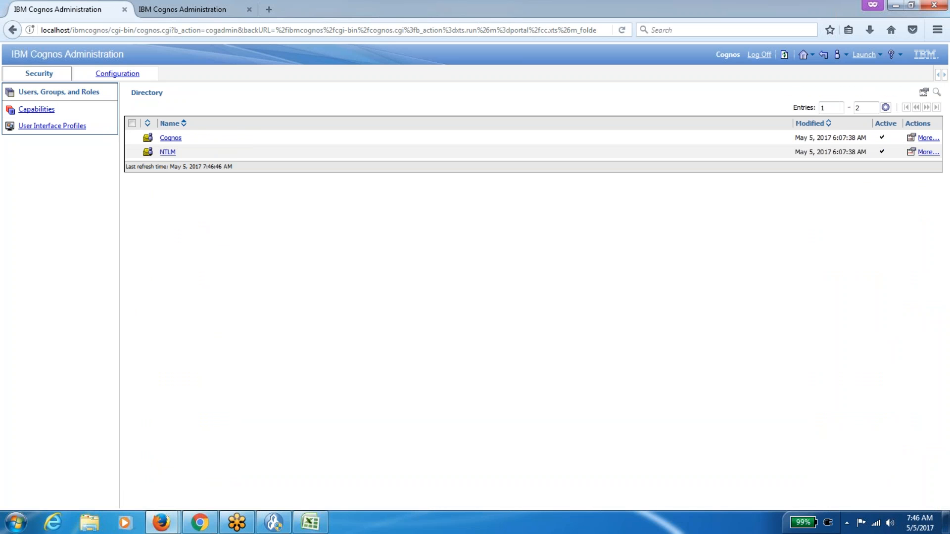